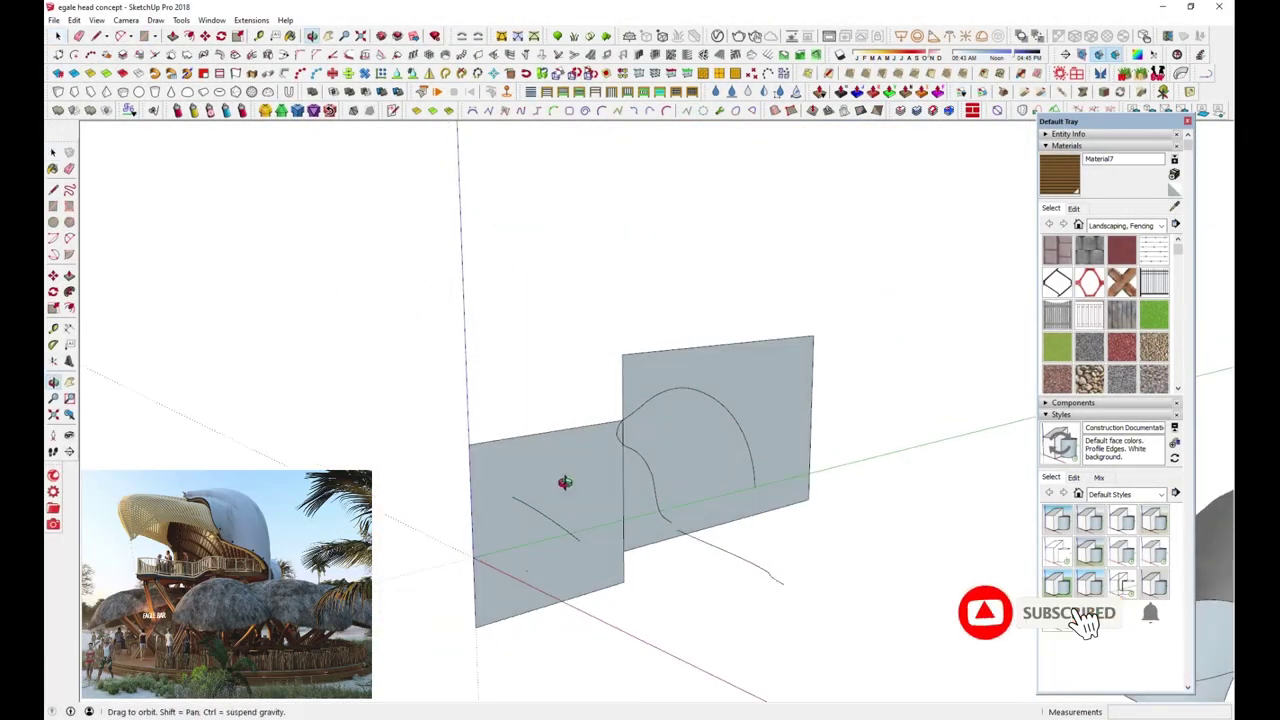
# Zoom in and orbit around the vertical and flat faces to inspect the beak profile curves
pyautogui.scroll(3, 523, 585)
pyautogui.scroll(1, 523, 600)
pyautogui.scroll(1, 525, 600)
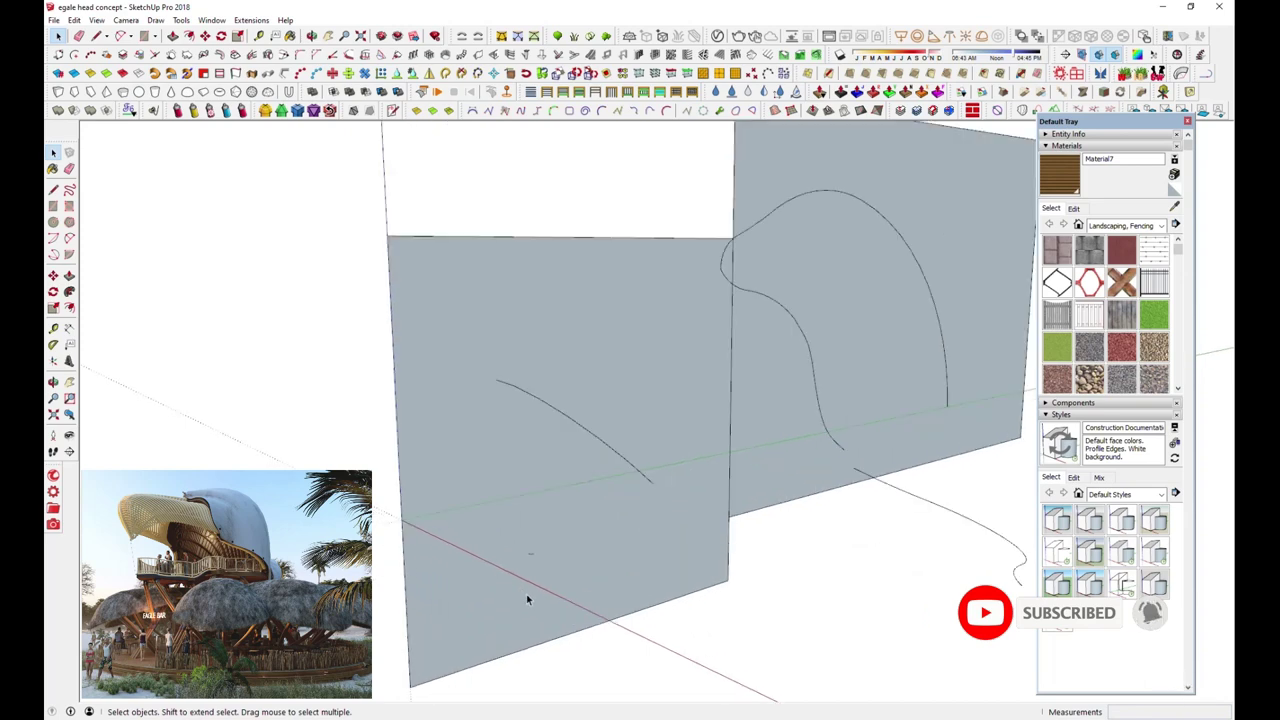
pyautogui.scroll(1, 560, 500)
pyautogui.click(601, 392)
pyautogui.moveTo(601, 392); pyautogui.dragTo(720, 309, button='middle')
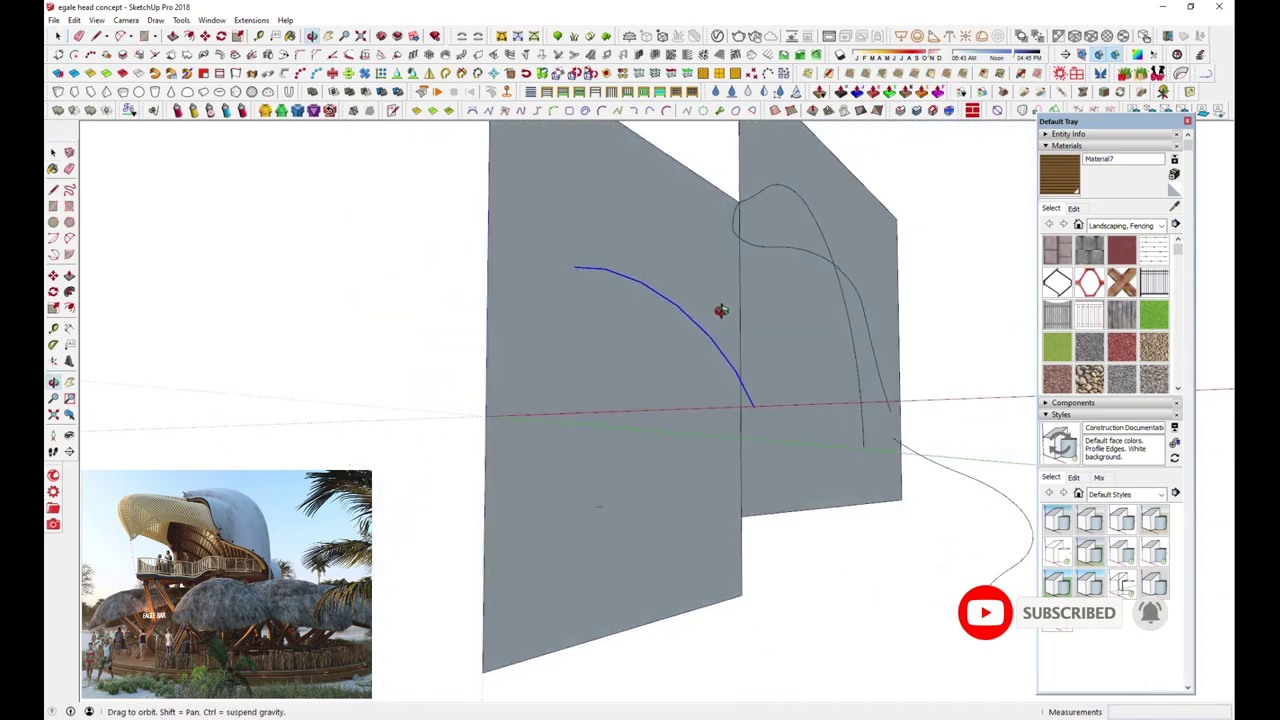
pyautogui.moveTo(597, 517)
pyautogui.mouseDown(button='middle')
pyautogui.moveTo(600, 500)
pyautogui.moveTo(457, 634)
pyautogui.moveTo(452, 617)
pyautogui.moveTo(528, 557)
pyautogui.moveTo(462, 614)
pyautogui.moveTo(443, 614)
pyautogui.moveTo(456, 617)
pyautogui.mouseUp(button='middle')
pyautogui.moveTo(760, 263)
pyautogui.mouseDown(button='middle')
pyautogui.moveTo(934, 208)
pyautogui.moveTo(1078, 121)
pyautogui.moveTo(866, 134)
pyautogui.moveTo(597, 183)
pyautogui.moveTo(466, 189)
pyautogui.moveTo(563, 163)
pyautogui.moveTo(574, 217)
pyautogui.moveTo(802, 213)
pyautogui.mouseUp(button='middle')
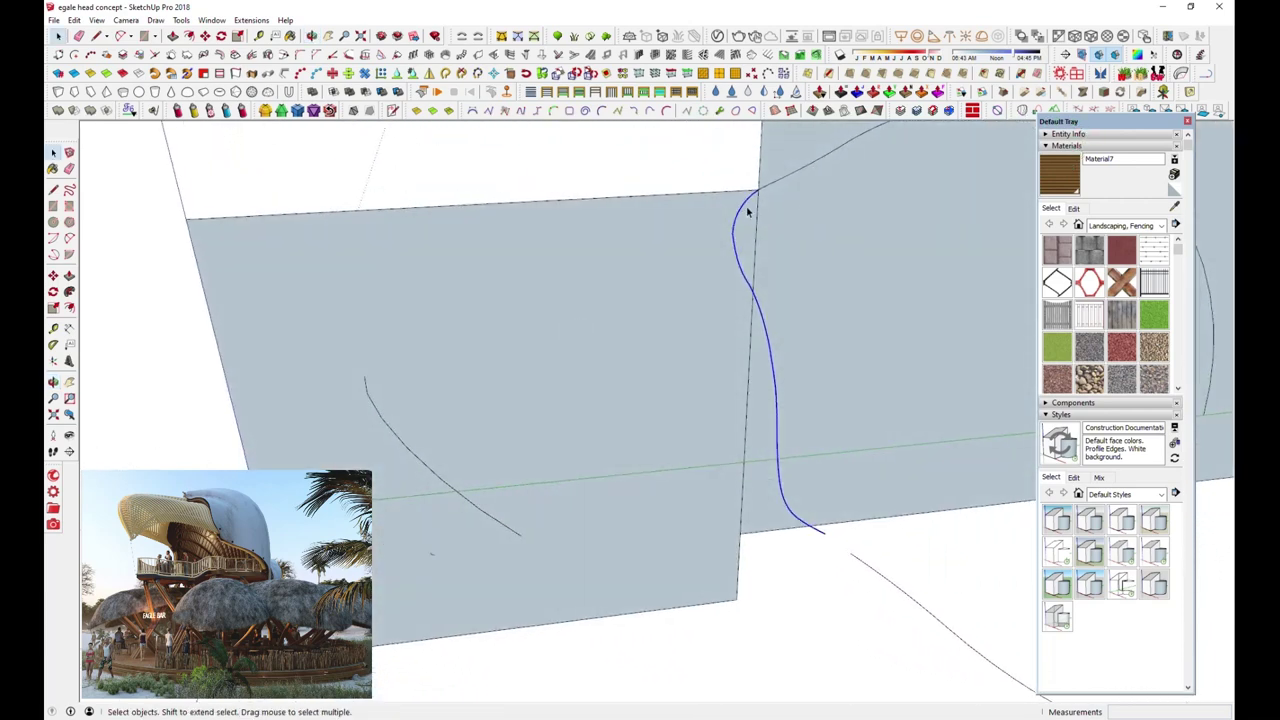
pyautogui.moveTo(411, 451)
pyautogui.mouseDown(button='middle')
pyautogui.moveTo(600, 406)
pyautogui.moveTo(537, 363)
pyautogui.mouseUp(button='middle')
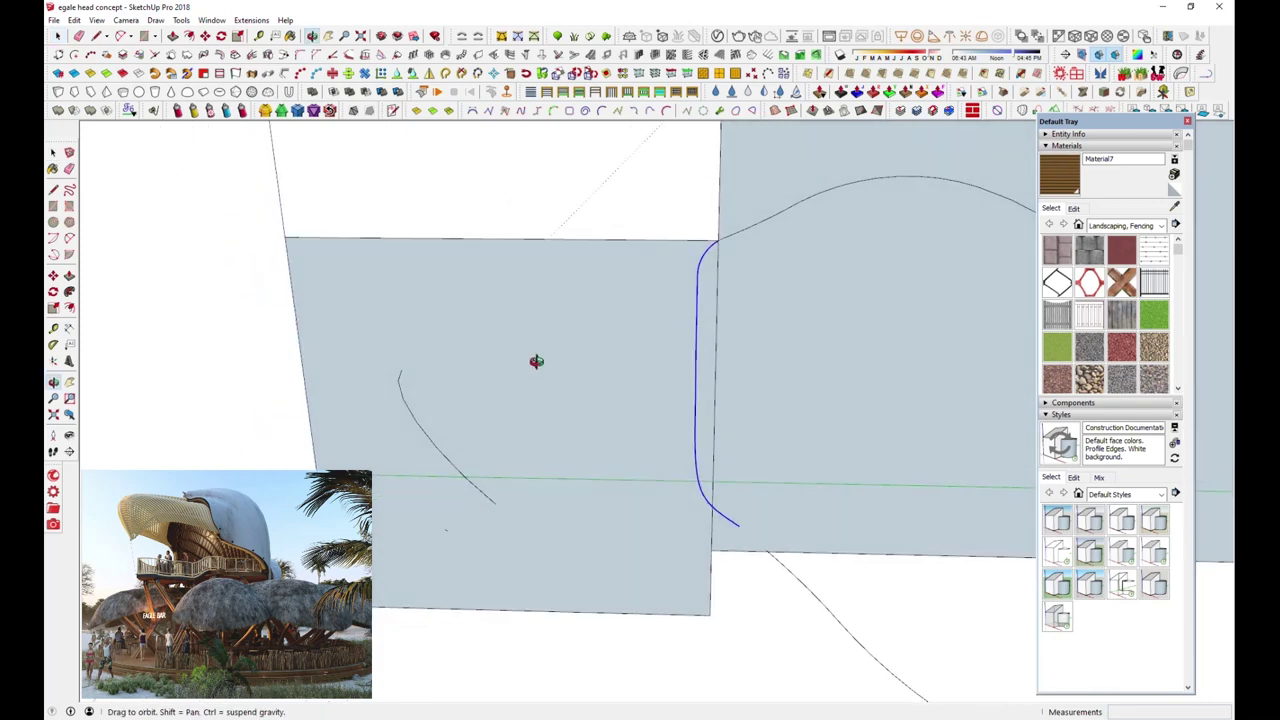
pyautogui.moveTo(561, 304)
pyautogui.keyDown('shift'); pyautogui.mouseDown(button='middle')
pyautogui.moveTo(537, 369)
pyautogui.moveTo(329, 363)
pyautogui.moveTo(200, 289)
pyautogui.moveTo(190, 200)
pyautogui.mouseUp(button='middle'); pyautogui.keyUp('shift')
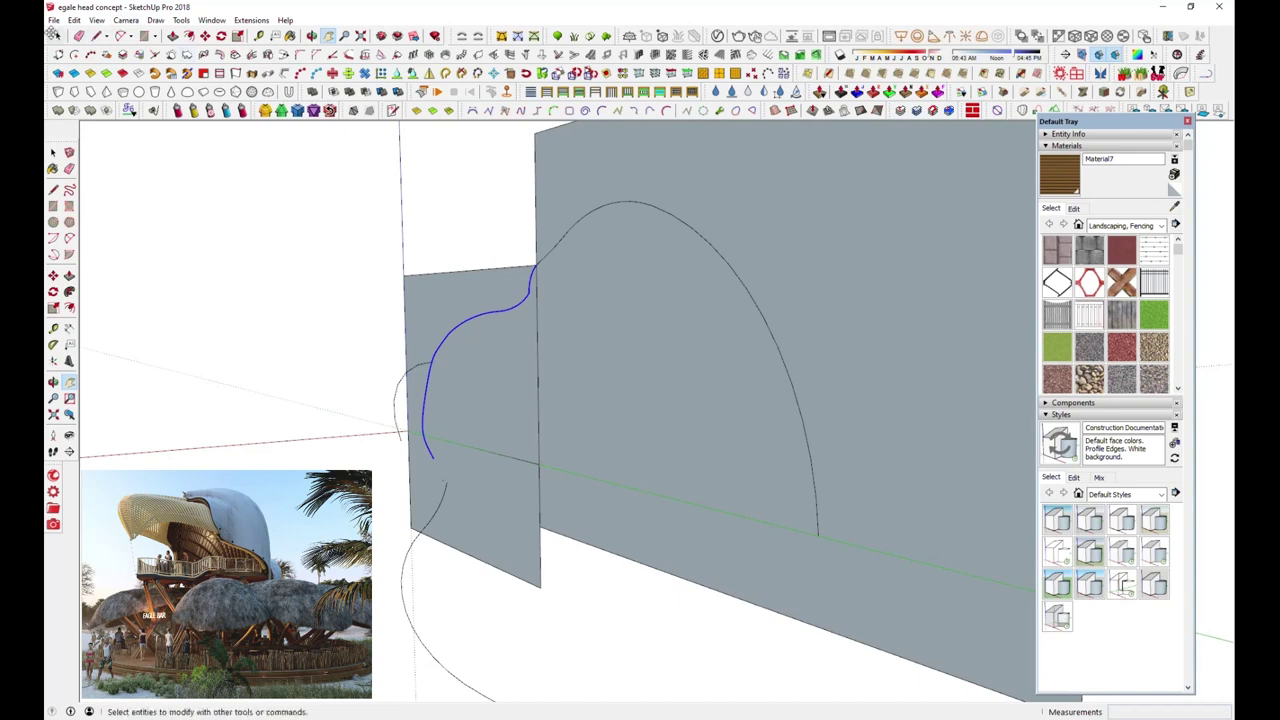
# Select the large back arc and the lower curve, orbiting the untitled model to check them
pyautogui.click(635, 205)
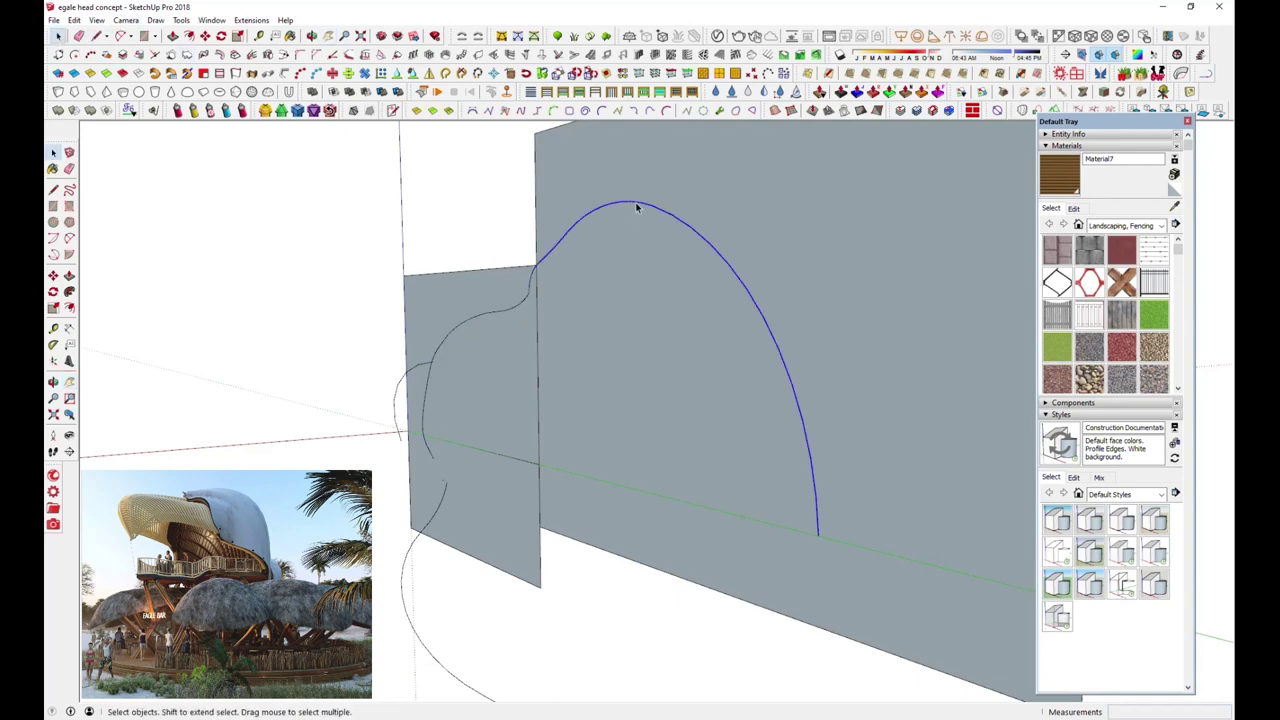
pyautogui.moveTo(527, 472)
pyautogui.mouseDown(button='middle')
pyautogui.moveTo(677, 457)
pyautogui.moveTo(741, 530)
pyautogui.mouseUp(button='middle')
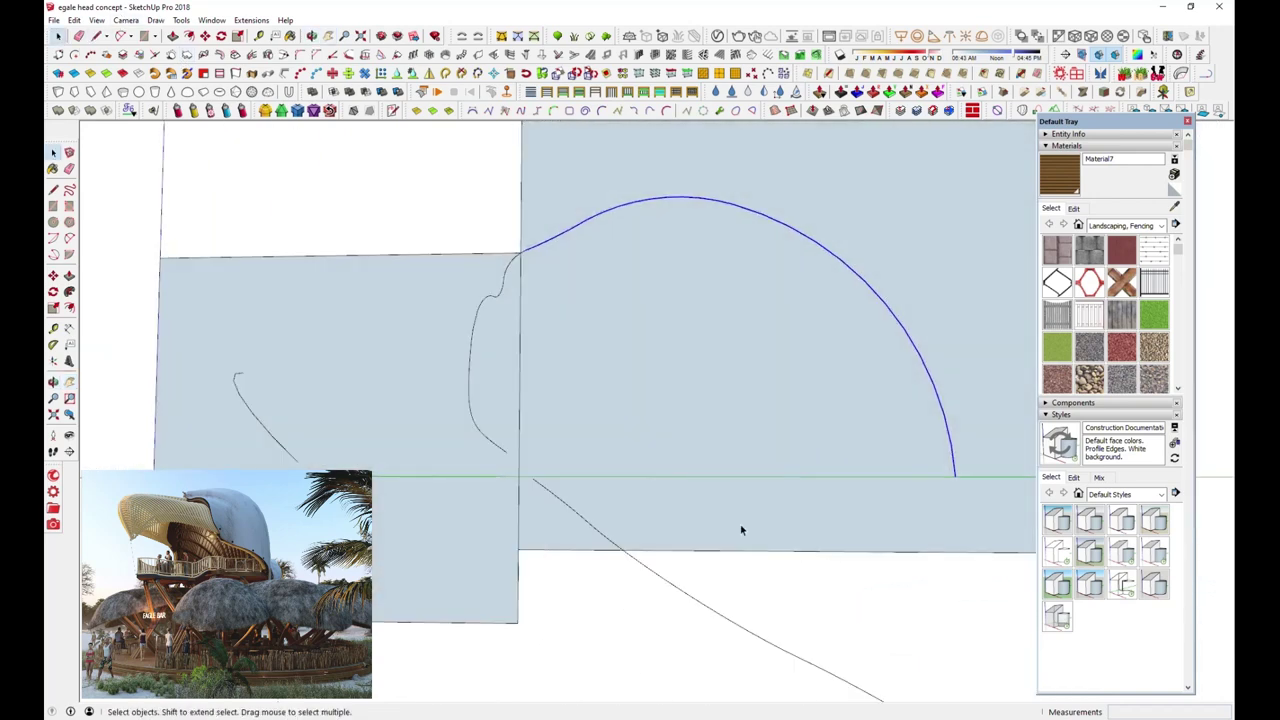
pyautogui.click(666, 586)
pyautogui.moveTo(591, 494)
pyautogui.mouseDown(button='middle')
pyautogui.moveTo(757, 363)
pyautogui.moveTo(503, 449)
pyautogui.moveTo(529, 329)
pyautogui.moveTo(627, 500)
pyautogui.moveTo(494, 466)
pyautogui.moveTo(488, 546)
pyautogui.mouseUp(button='middle')
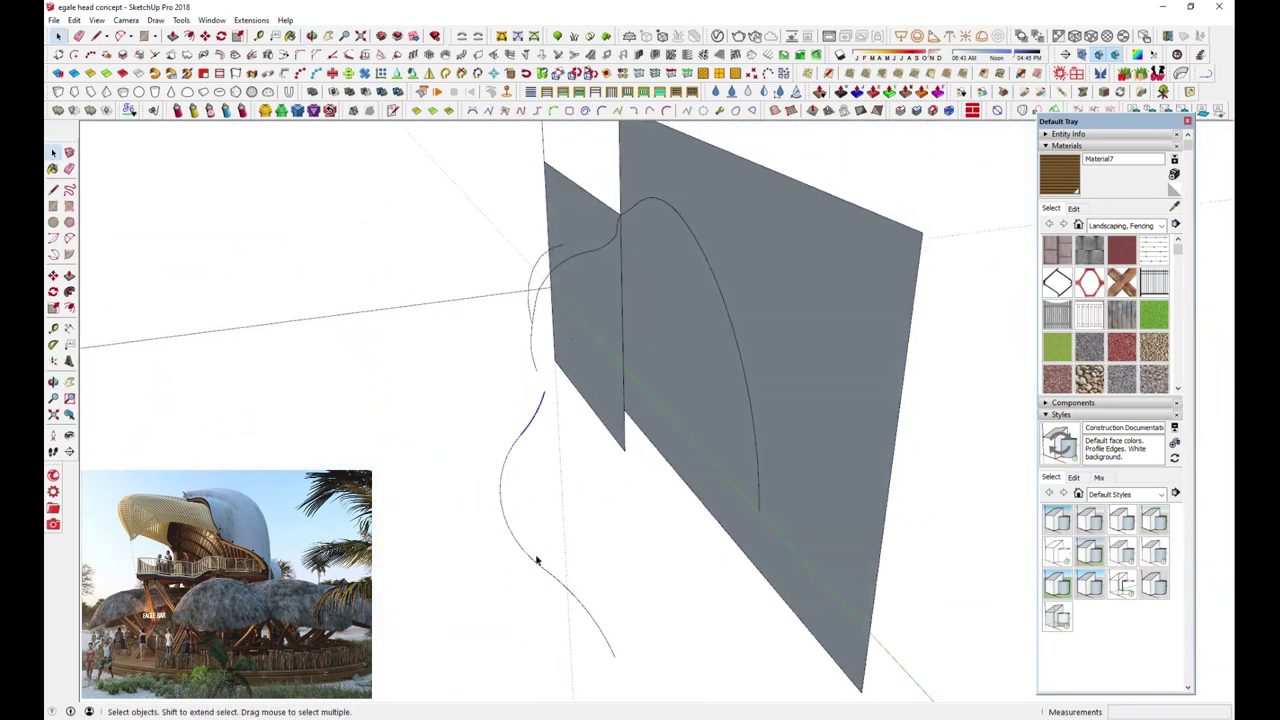
pyautogui.moveTo(574, 548)
pyautogui.mouseDown(button='middle')
pyautogui.moveTo(960, 543)
pyautogui.moveTo(878, 524)
pyautogui.mouseUp(button='middle')
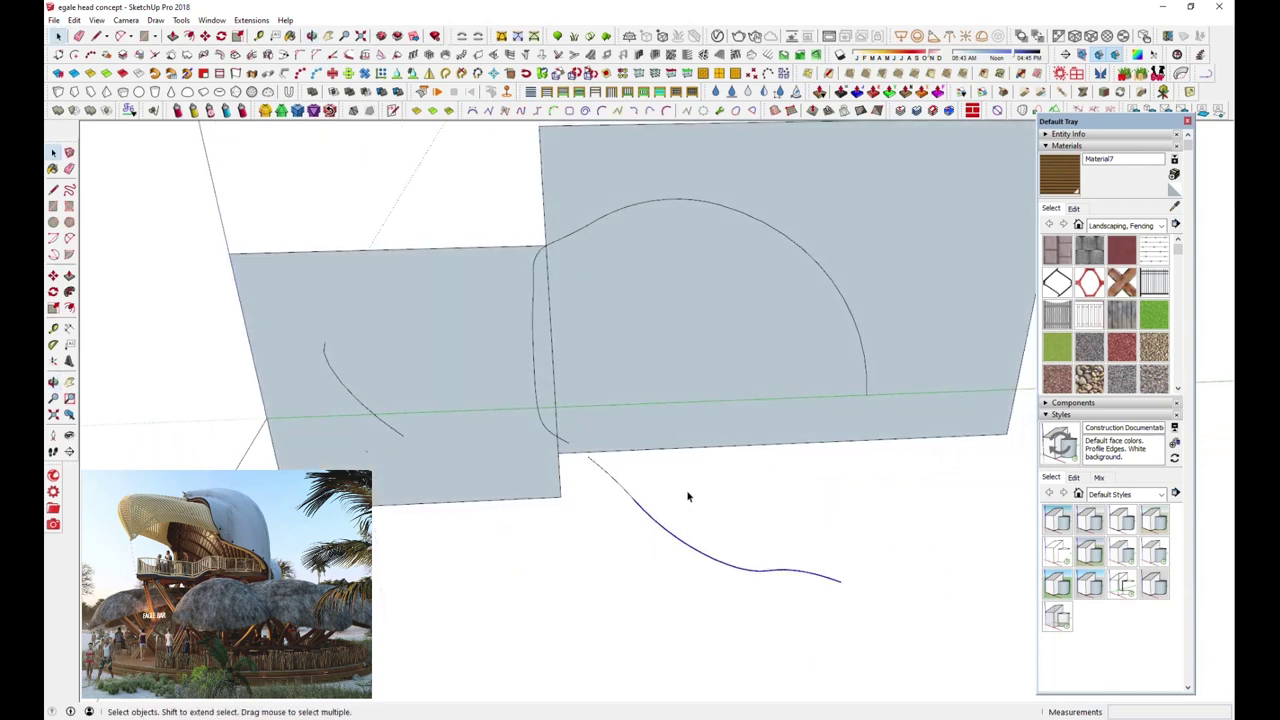
pyautogui.moveTo(732, 567); pyautogui.dragTo(774, 560, button='middle')
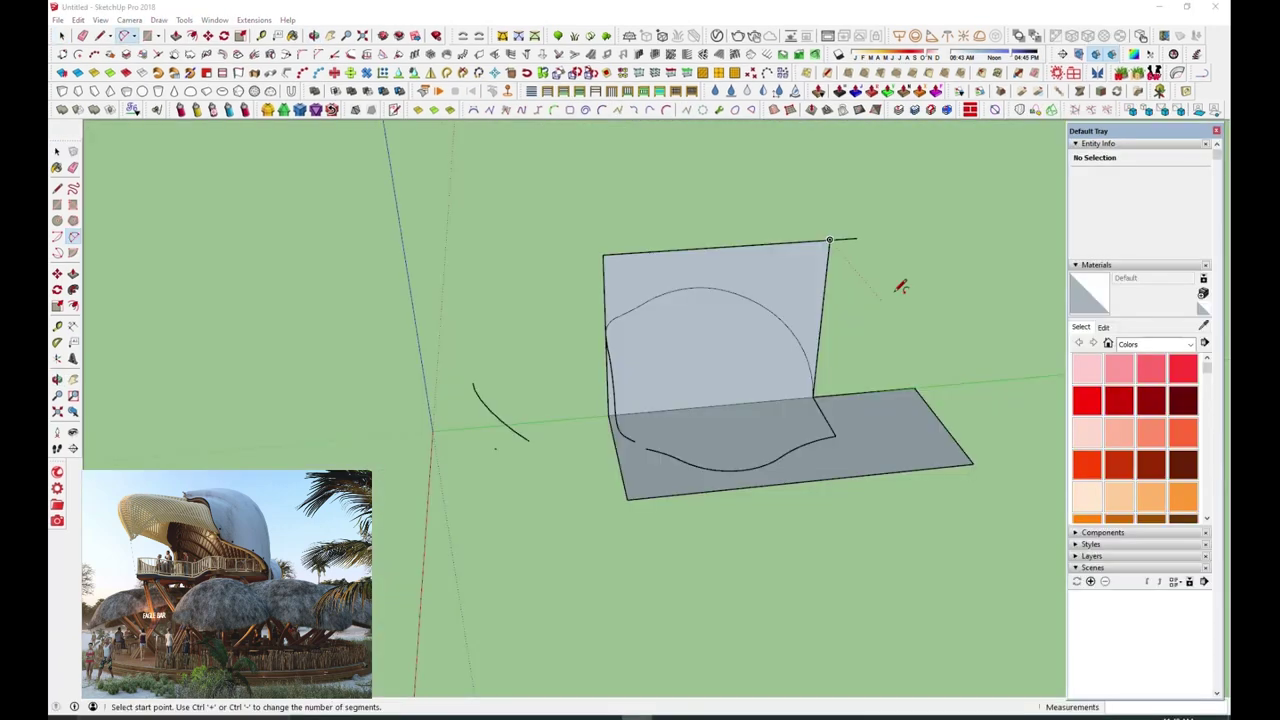
pyautogui.moveTo(900, 285)
pyautogui.mouseDown(button='middle')
pyautogui.moveTo(920, 371)
pyautogui.moveTo(955, 390)
pyautogui.mouseUp(button='middle')
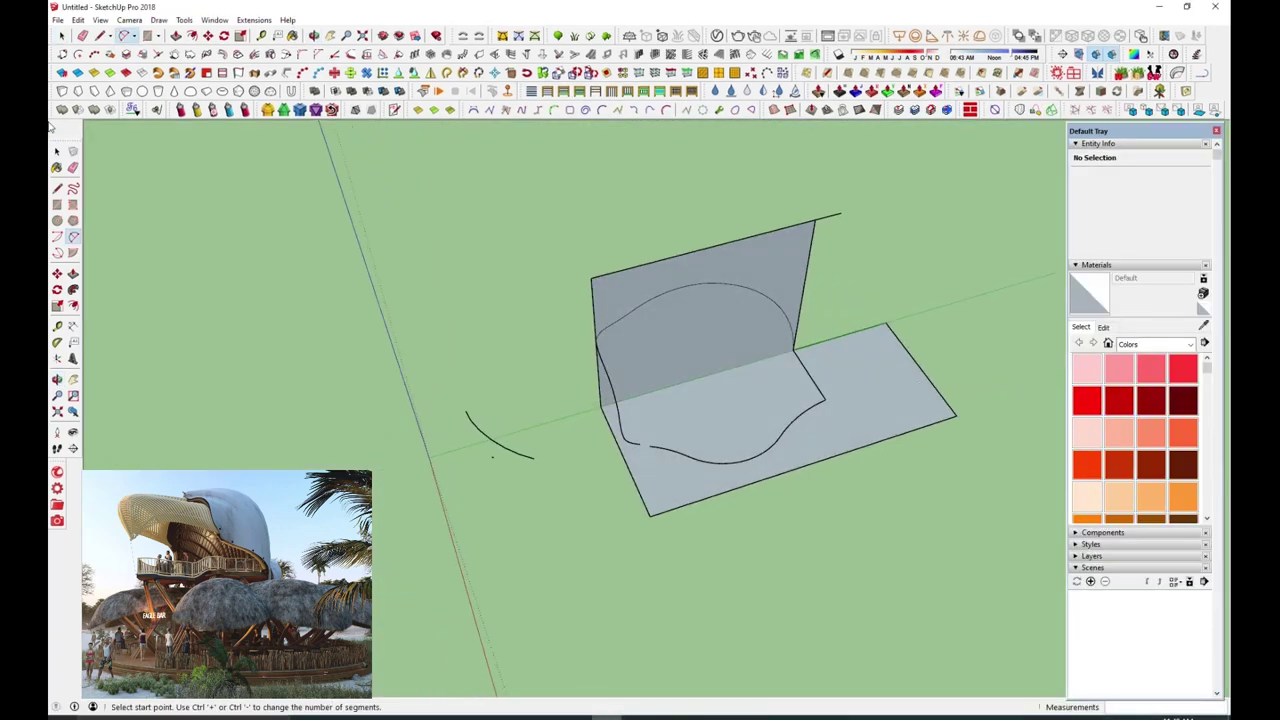
# Select the vertical helper face and orbit closer around the two faces
pyautogui.click(63, 36)
pyautogui.click(747, 394)
pyautogui.moveTo(747, 394); pyautogui.dragTo(629, 374, button='middle')
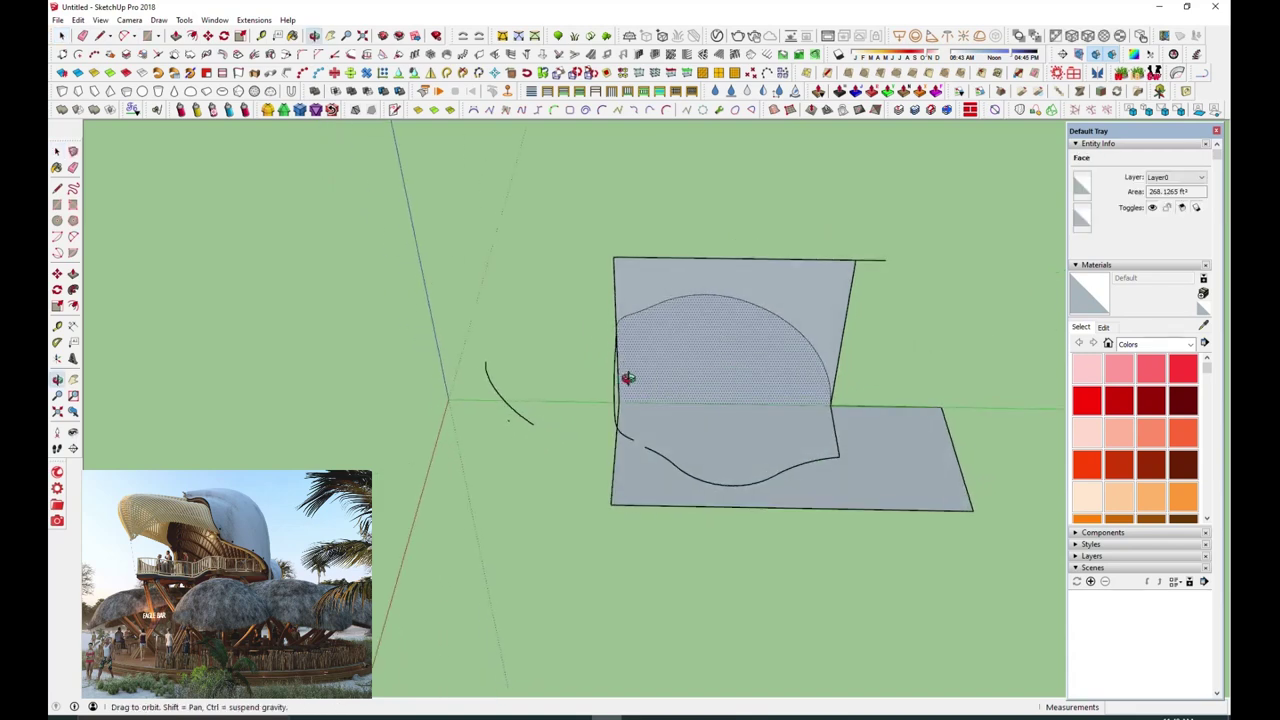
pyautogui.scroll(3, 720, 466)
pyautogui.moveTo(720, 466)
pyautogui.mouseDown(button='middle')
pyautogui.moveTo(614, 405)
pyautogui.moveTo(529, 163)
pyautogui.moveTo(614, 129)
pyautogui.moveTo(916, 124)
pyautogui.mouseUp(button='middle')
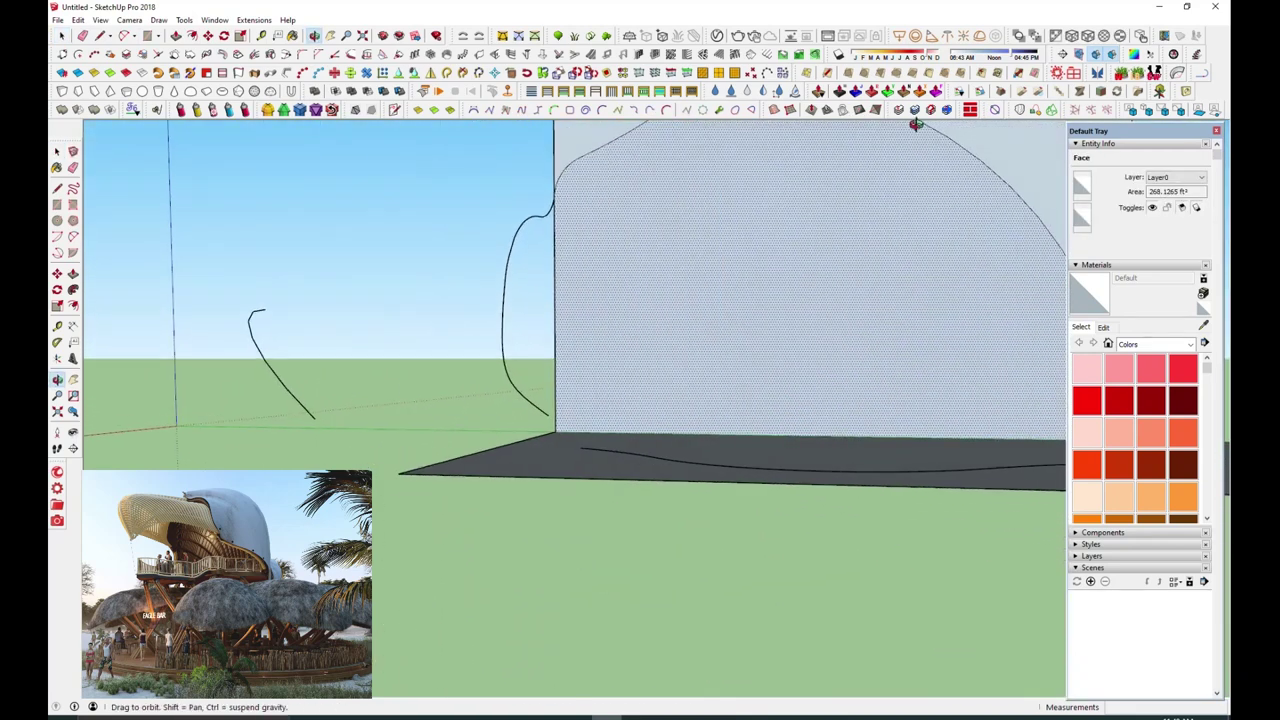
pyautogui.scroll(-2, 492, 530)
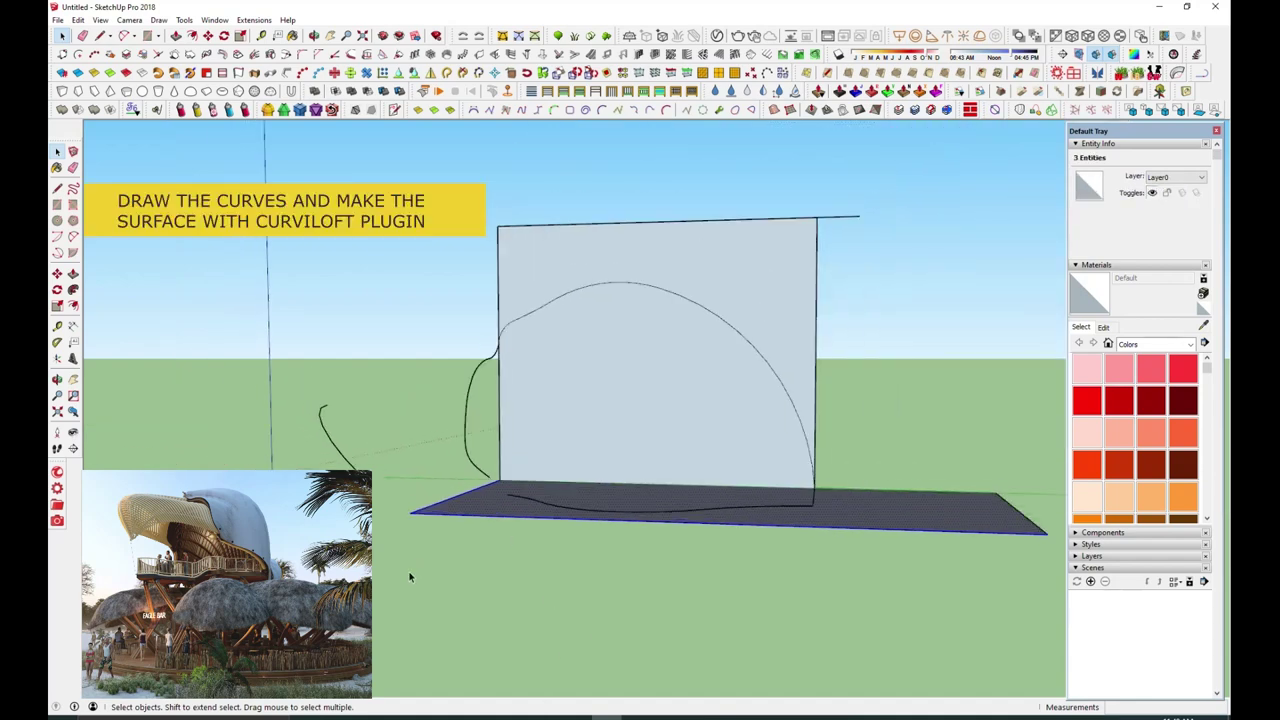
# Pick the bottom curve and orbit to view the remaining curves from a new angle
pyautogui.moveTo(699, 522); pyautogui.dragTo(539, 555)
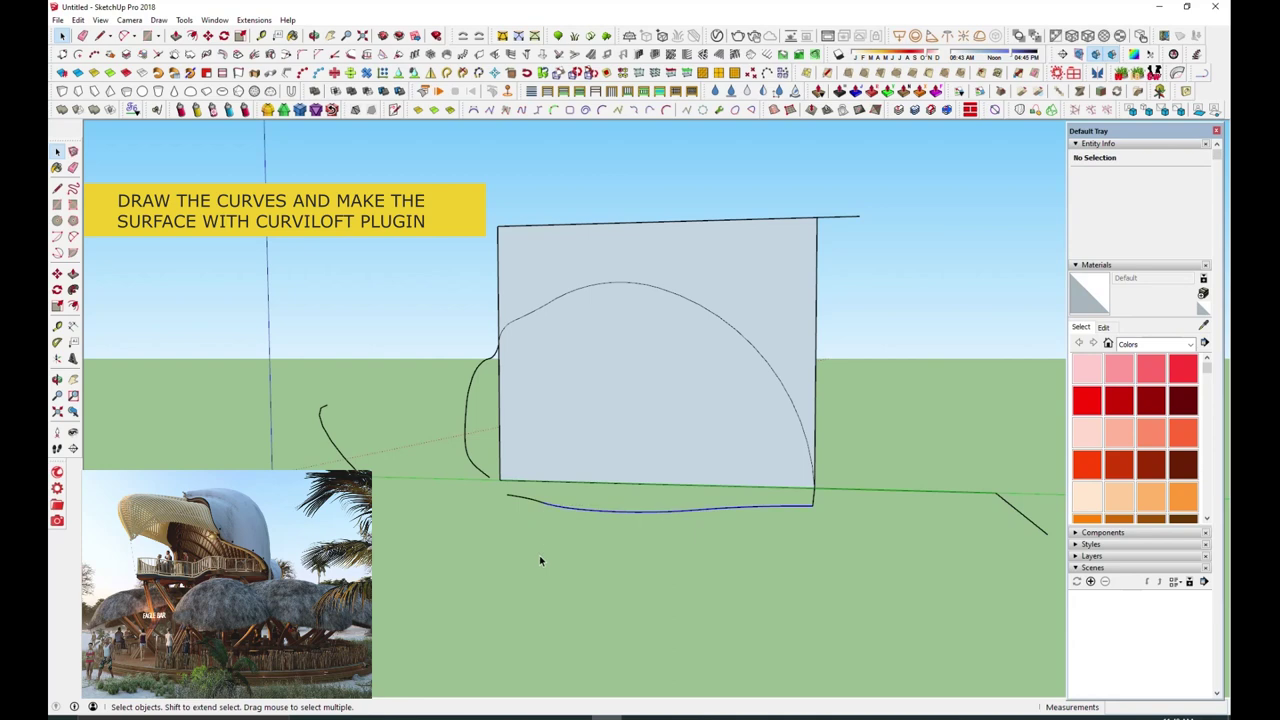
pyautogui.moveTo(556, 494); pyautogui.dragTo(477, 527)
pyautogui.moveTo(762, 528)
pyautogui.mouseDown(button='middle')
pyautogui.moveTo(674, 517)
pyautogui.moveTo(608, 623)
pyautogui.mouseUp(button='middle')
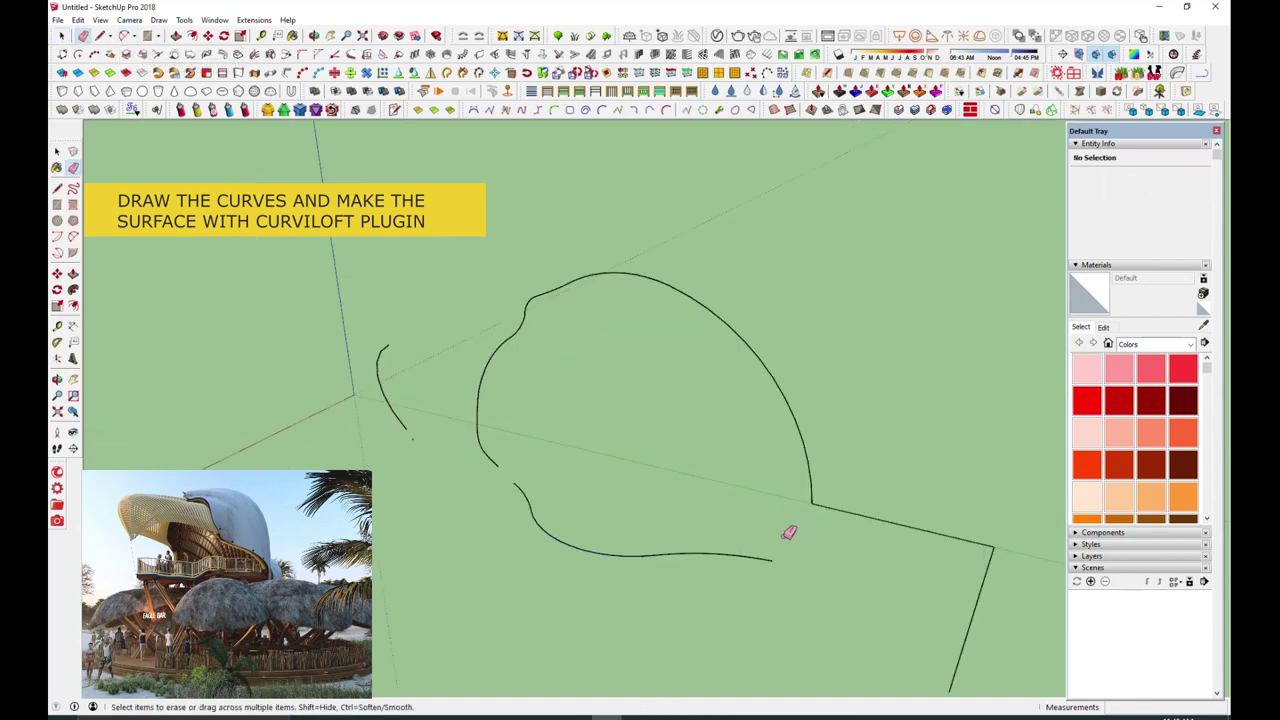
pyautogui.scroll(-2, 590, 385)
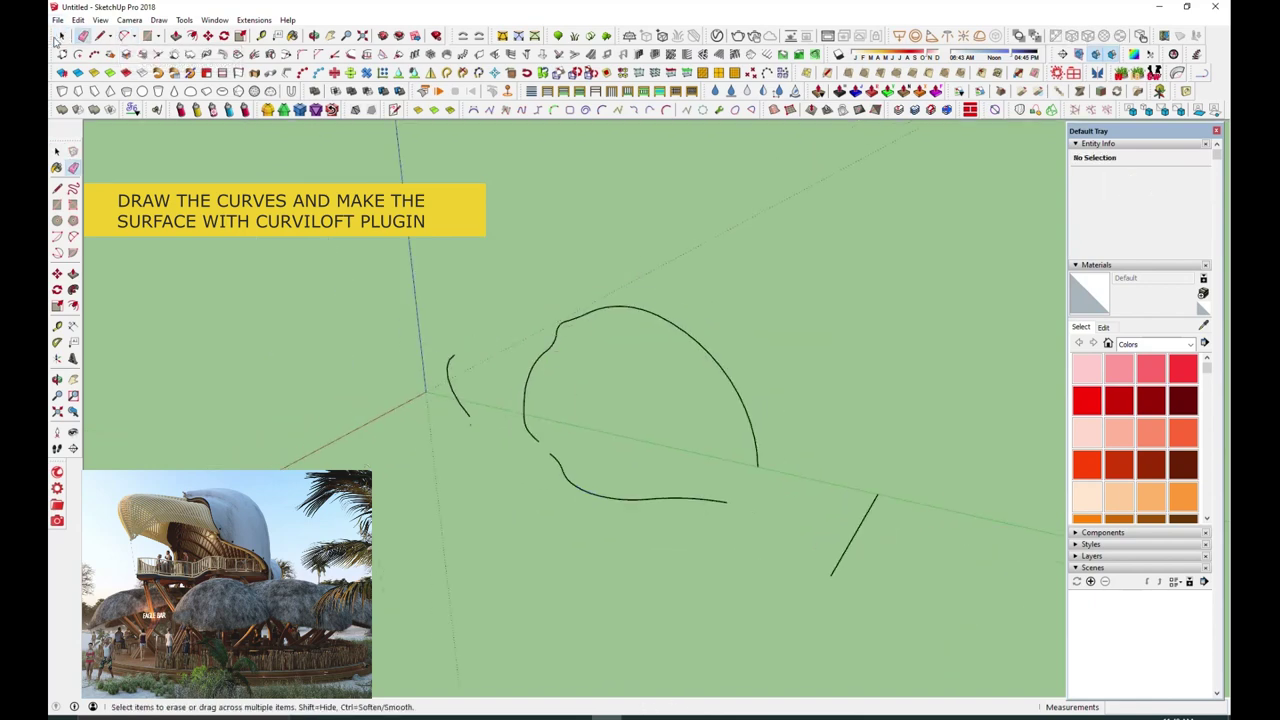
pyautogui.moveTo(321, 359); pyautogui.dragTo(716, 502, button='middle')
# Window-select all the profile curves and run Curviloft Loft by Spline on them
pyautogui.moveTo(645, 425); pyautogui.dragTo(791, 534)
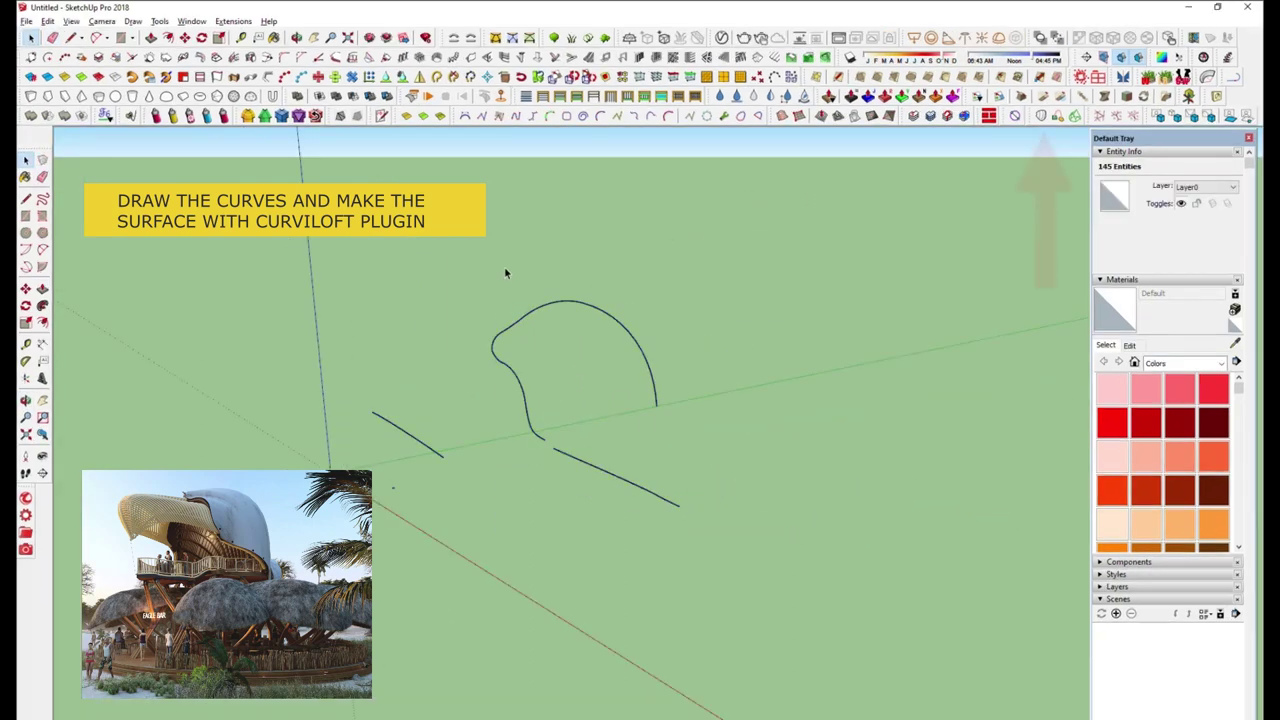
pyautogui.moveTo(752, 258); pyautogui.dragTo(537, 526)
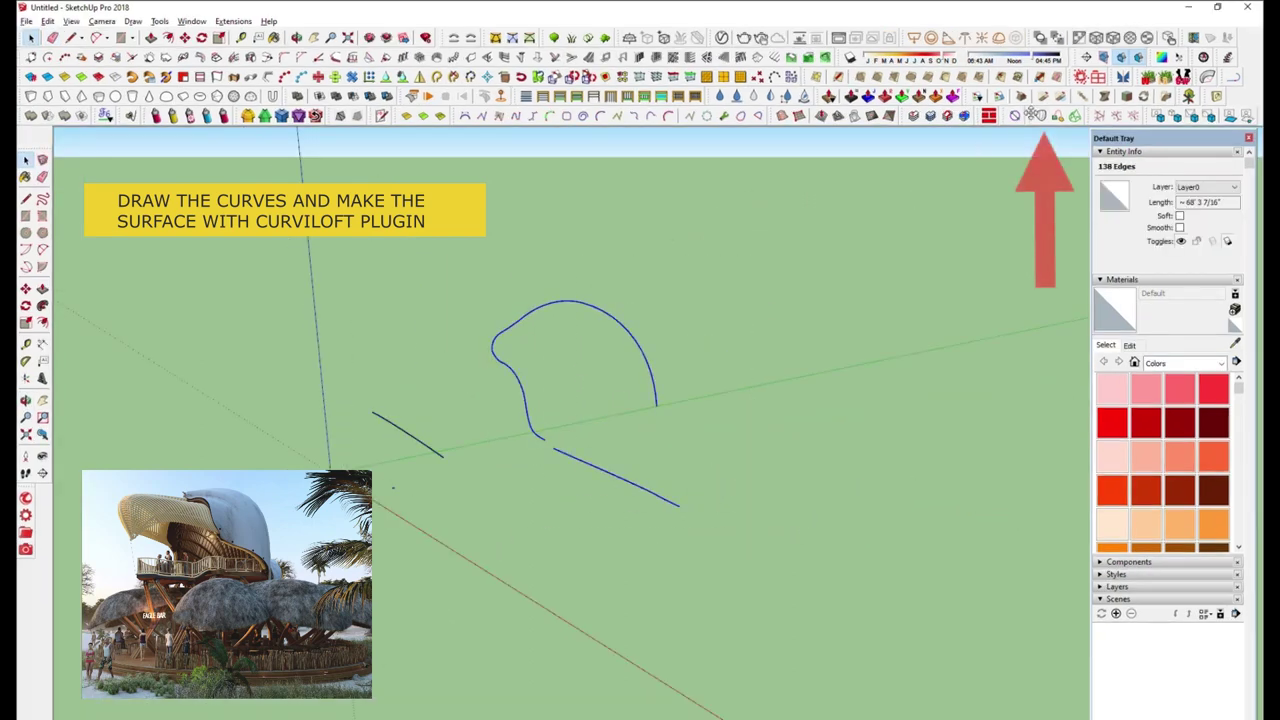
pyautogui.click(315, 115)
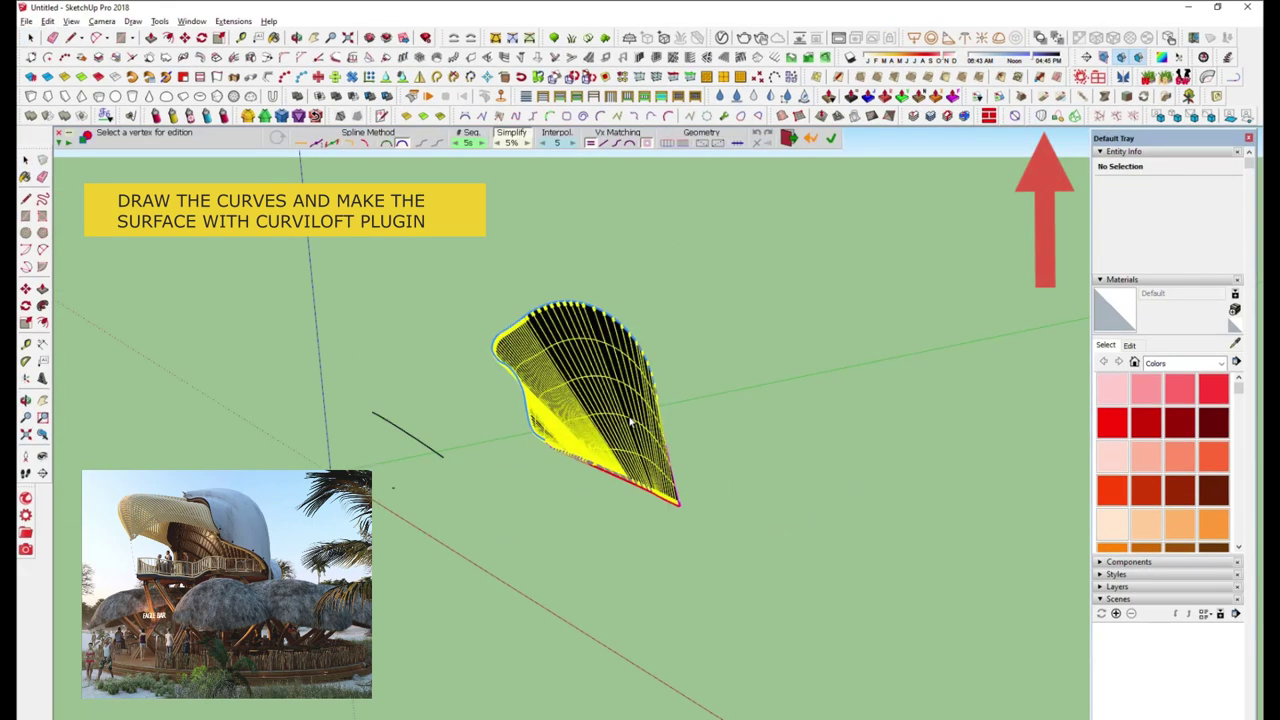
# Recompute the Curviloft loft preview with a smoother spline method and 10 segments
pyautogui.click(350, 145)
pyautogui.moveTo(390, 375); pyautogui.dragTo(753, 484, button='middle')
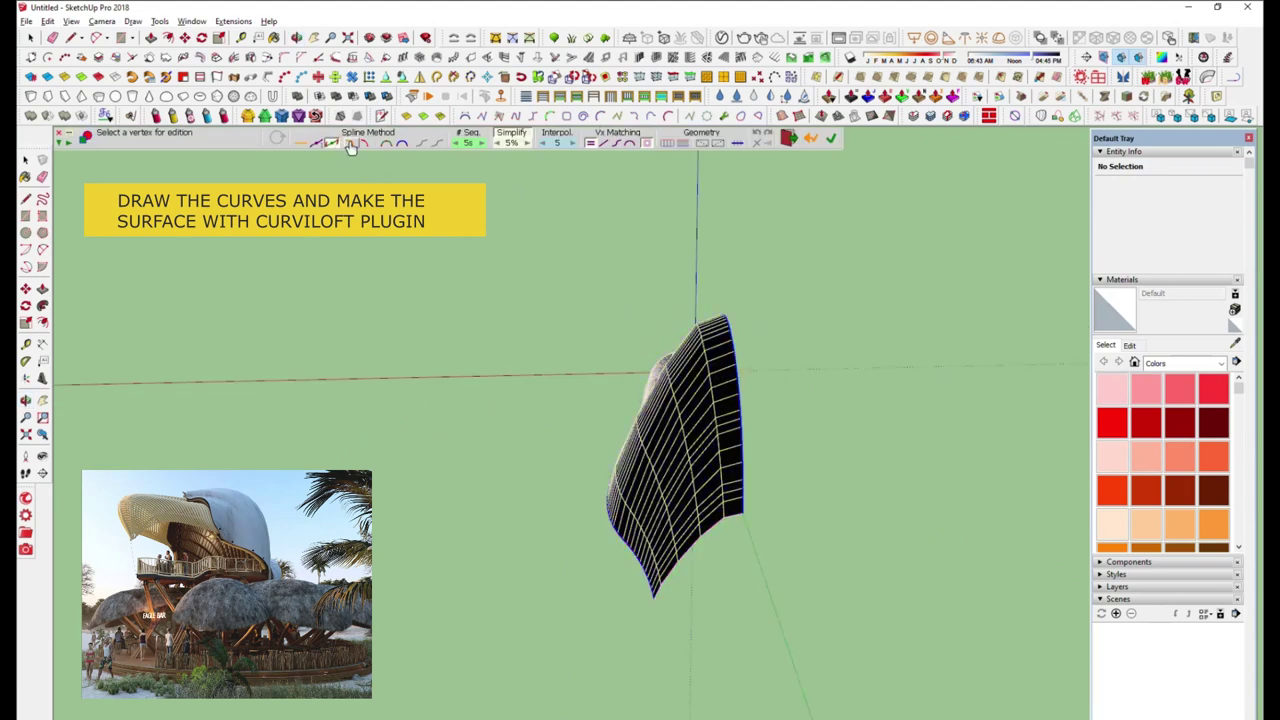
pyautogui.click(351, 145)
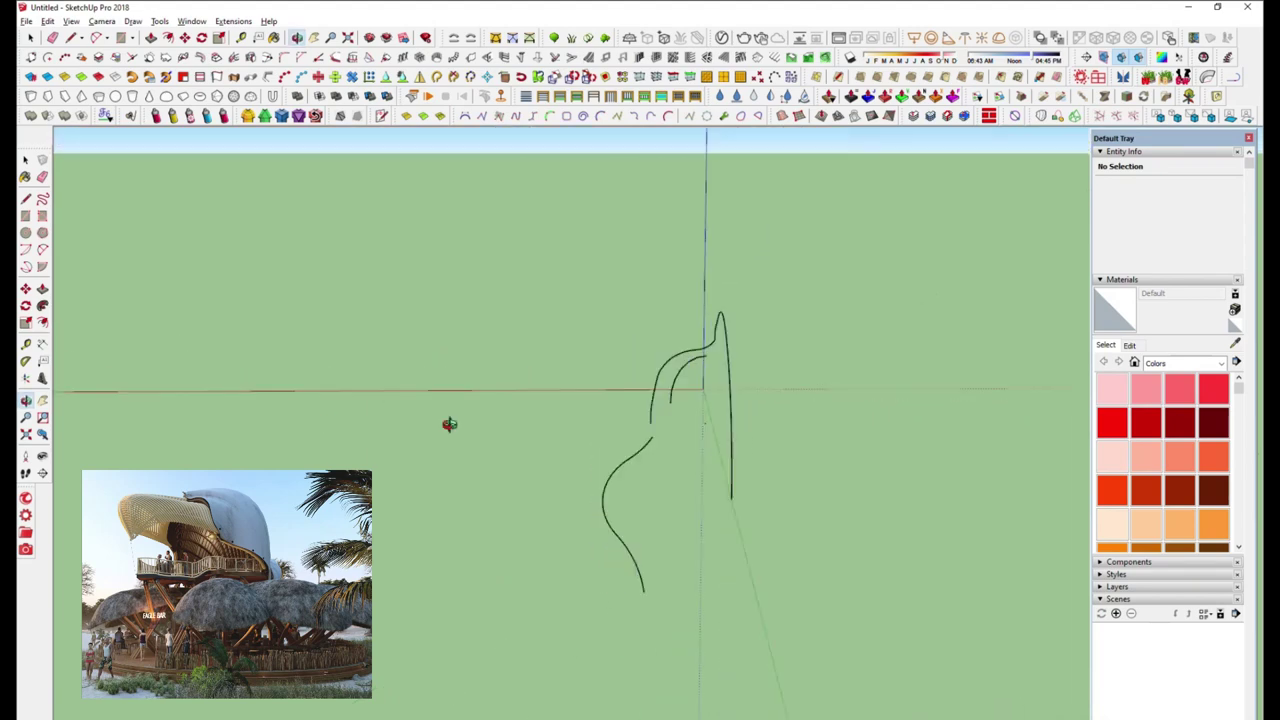
# Generate the final Curviloft shell surface and select its group to inspect it
pyautogui.click(772, 353)
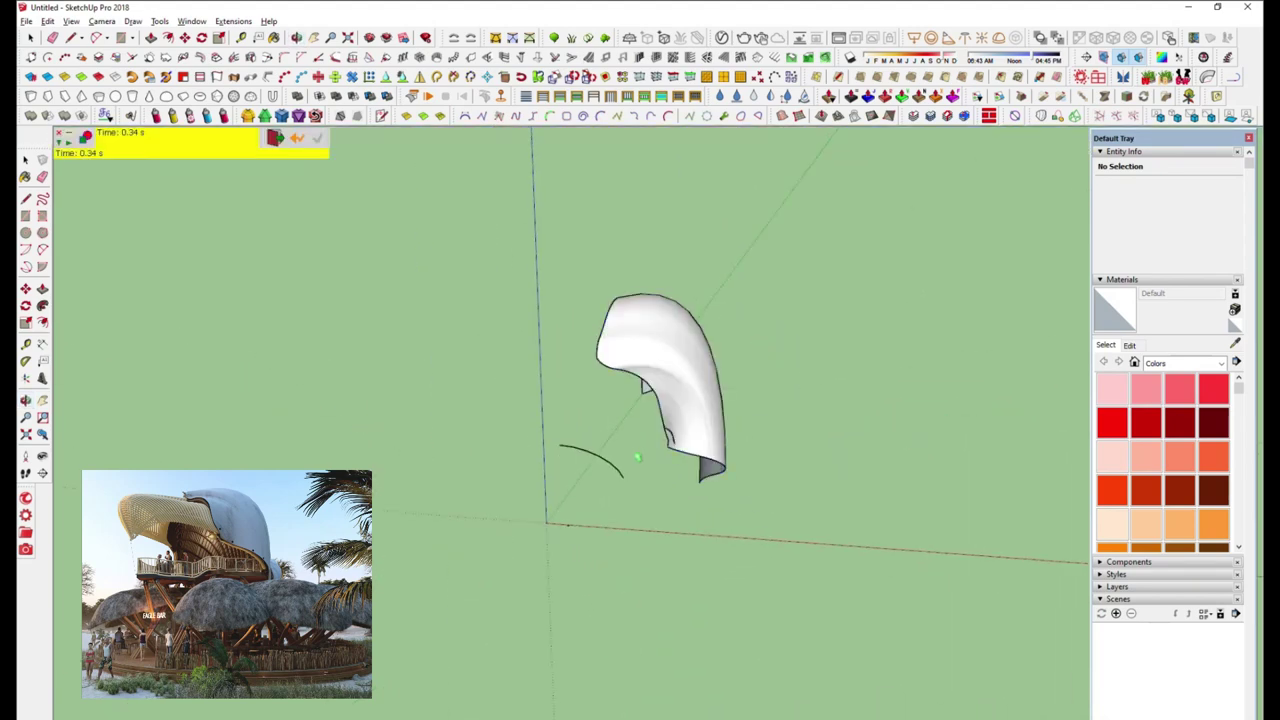
pyautogui.click(30, 38)
pyautogui.click(665, 358)
pyautogui.moveTo(665, 358)
pyautogui.mouseDown(button='middle')
pyautogui.moveTo(614, 417)
pyautogui.moveTo(875, 28)
pyautogui.mouseUp(button='middle')
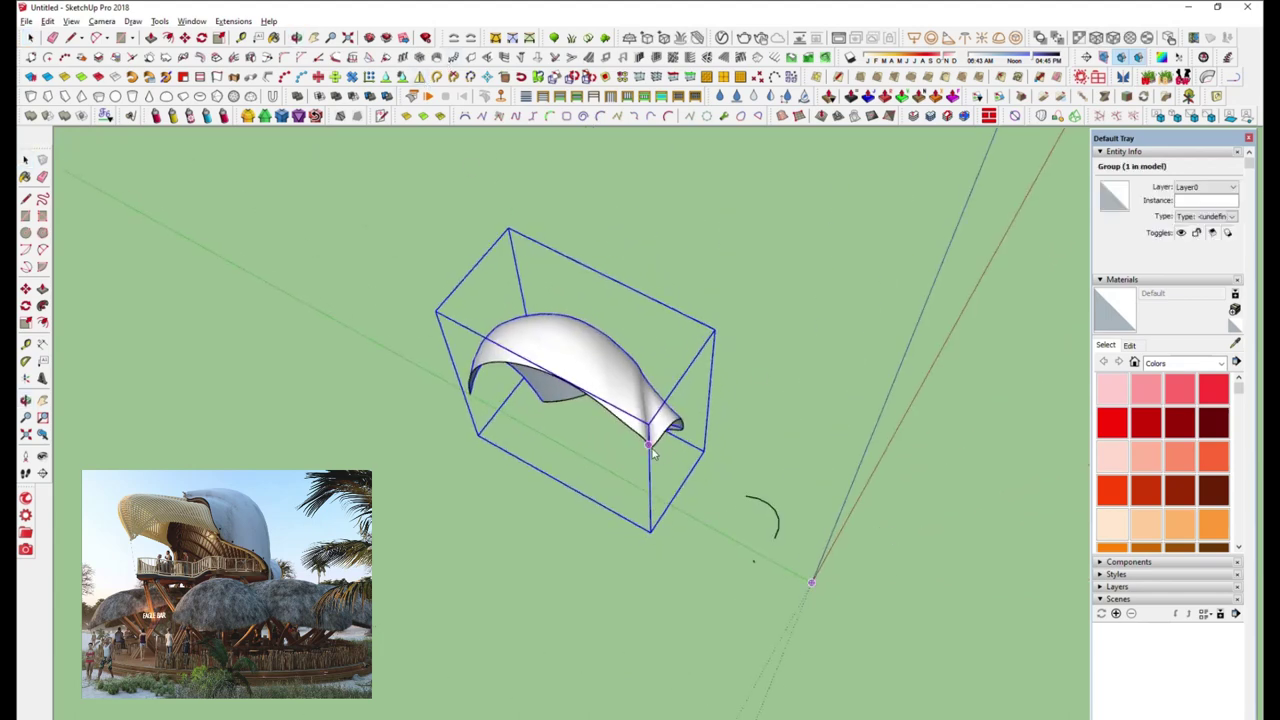
pyautogui.scroll(3, 652, 457)
pyautogui.scroll(3, 645, 452)
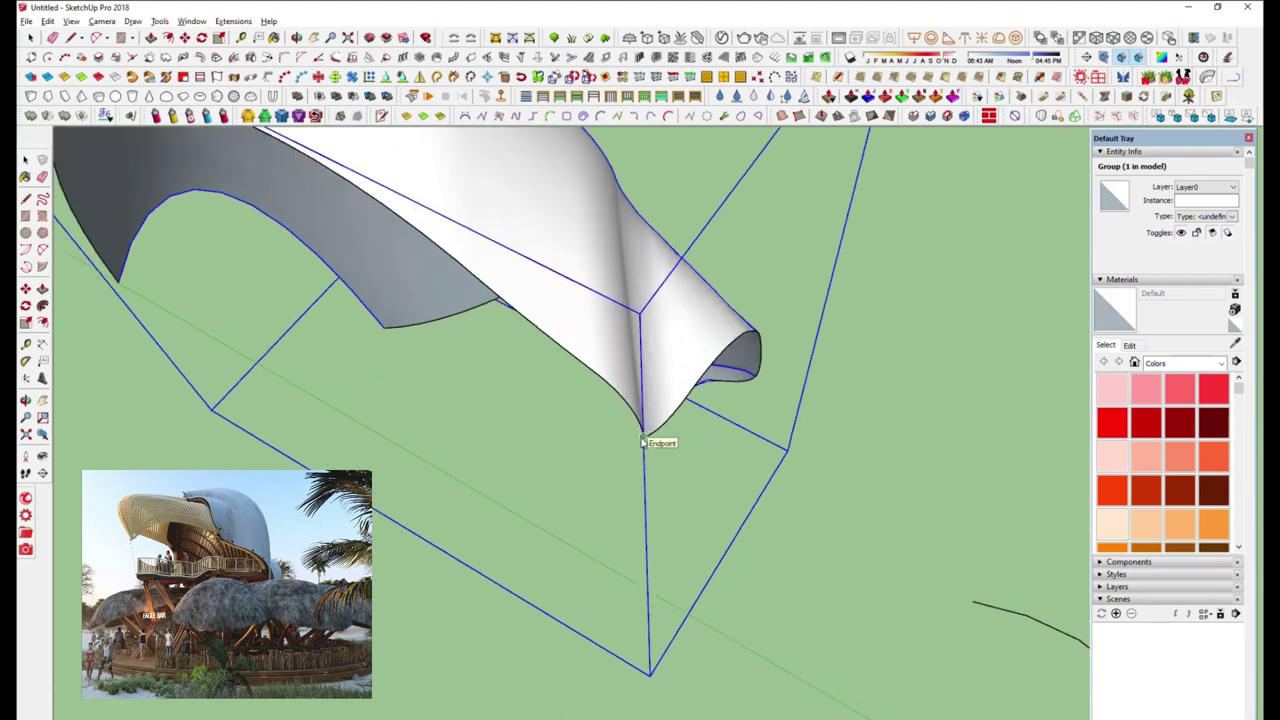
pyautogui.scroll(-5, 686, 457)
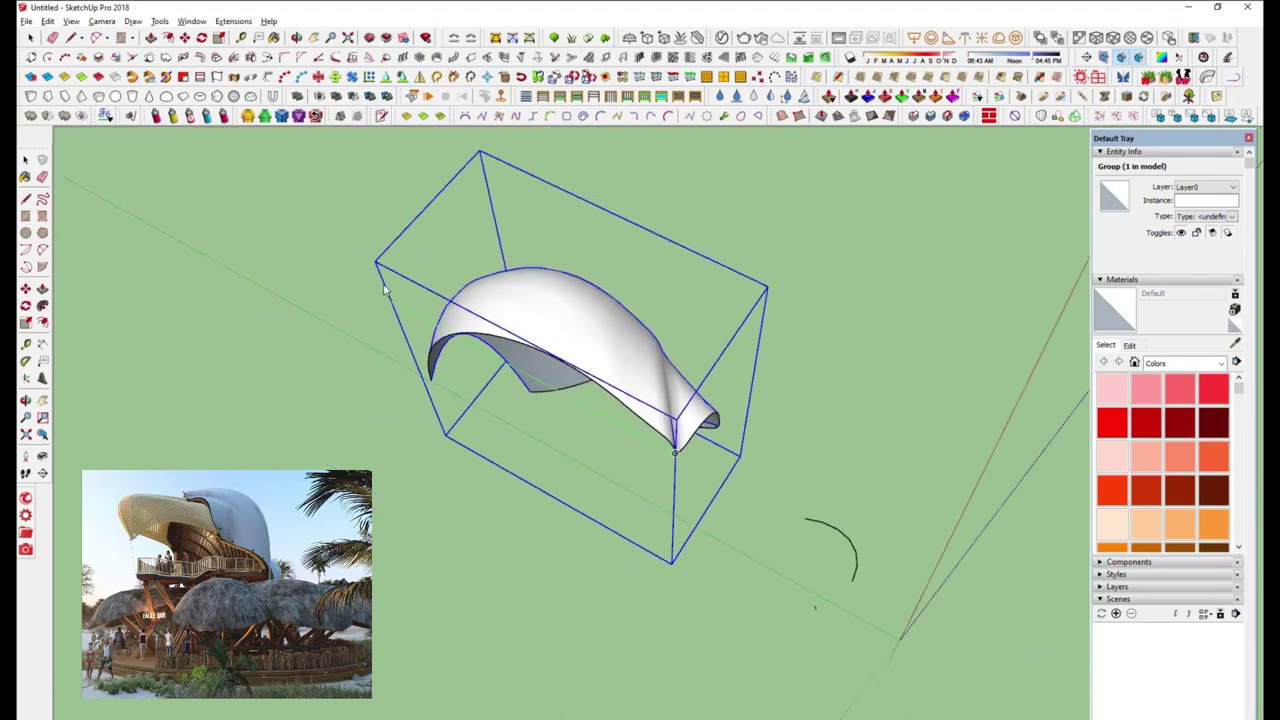
# Deselect the shell group and orbit to a low front view of it
pyautogui.click(343, 206)
pyautogui.moveTo(623, 463)
pyautogui.mouseDown(button='middle')
pyautogui.moveTo(240, 266)
pyautogui.moveTo(581, 336)
pyautogui.moveTo(380, 223)
pyautogui.moveTo(414, 294)
pyautogui.moveTo(534, 400)
pyautogui.moveTo(441, 407)
pyautogui.moveTo(463, 423)
pyautogui.moveTo(958, 497)
pyautogui.mouseUp(button='middle')
pyautogui.moveTo(547, 396)
pyautogui.mouseDown(button='middle')
pyautogui.moveTo(557, 400)
pyautogui.moveTo(551, 354)
pyautogui.moveTo(471, 349)
pyautogui.moveTo(549, 318)
pyautogui.mouseUp(button='middle')
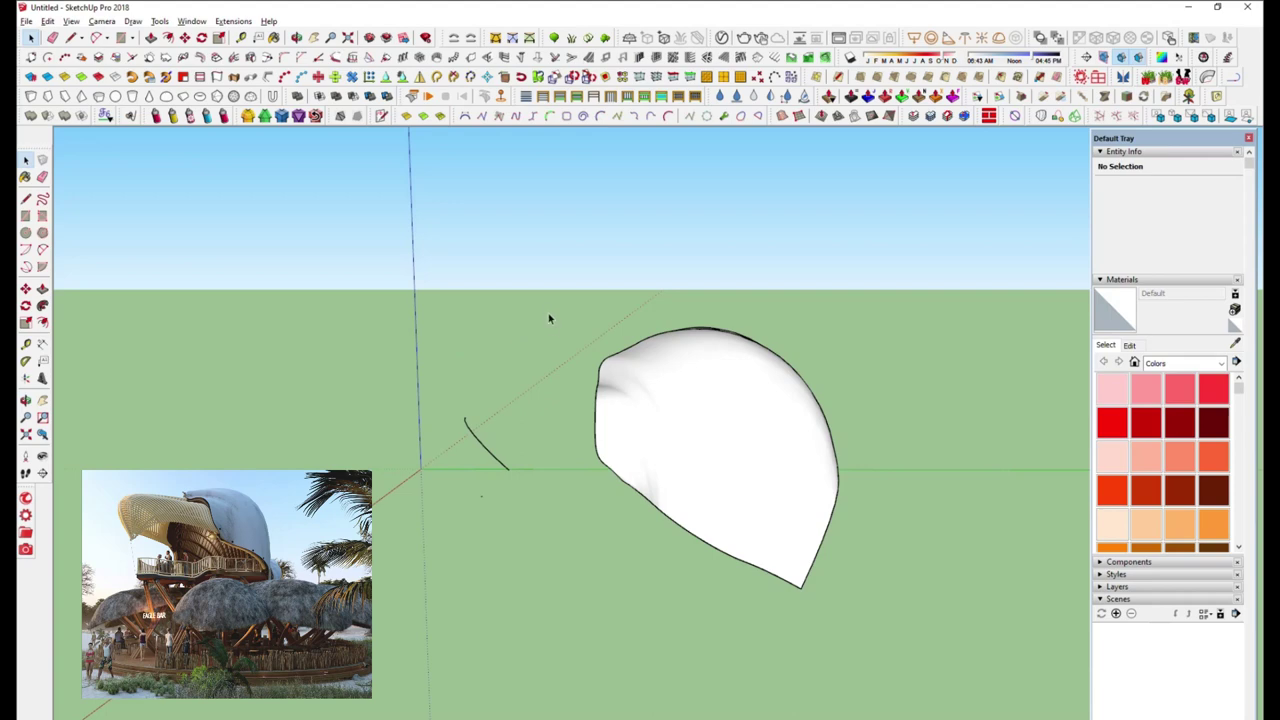
# Select the small arc and other beak curves, loft them with Curviloft, and accept the beak surface
pyautogui.moveTo(451, 404); pyautogui.dragTo(544, 540)
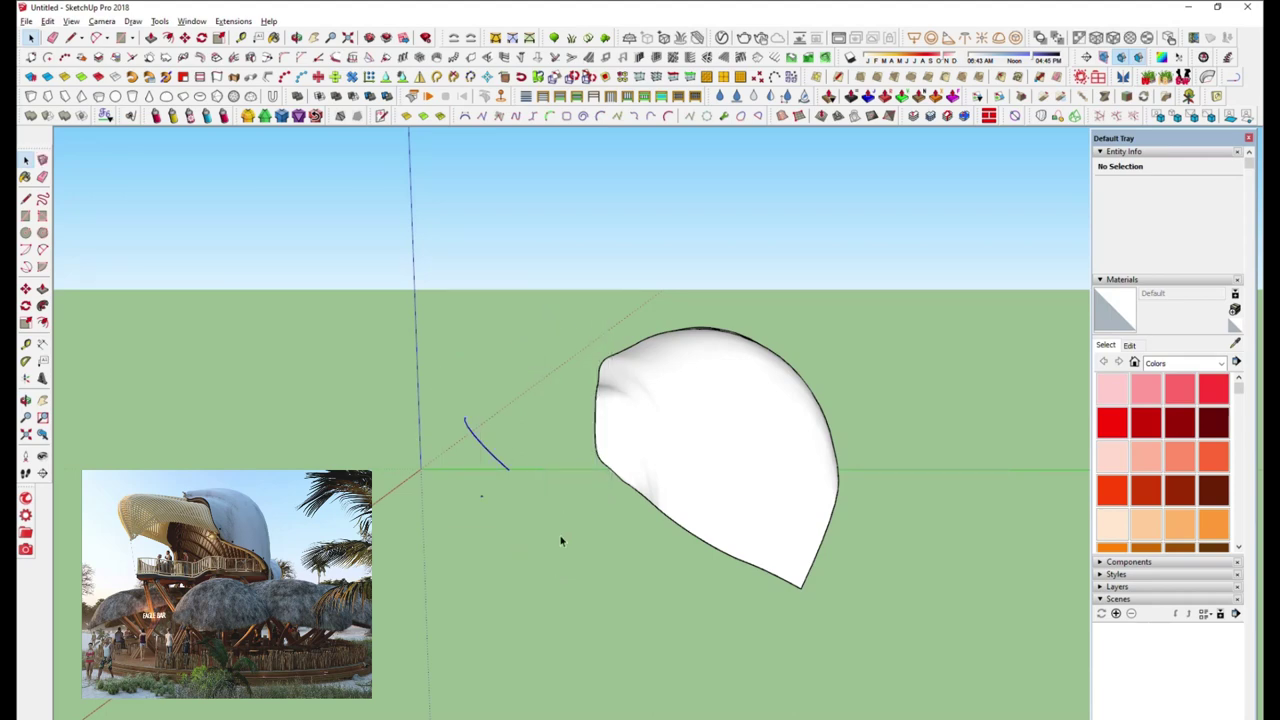
pyautogui.moveTo(544, 540); pyautogui.dragTo(840, 545, button='middle')
pyautogui.click(600, 399)
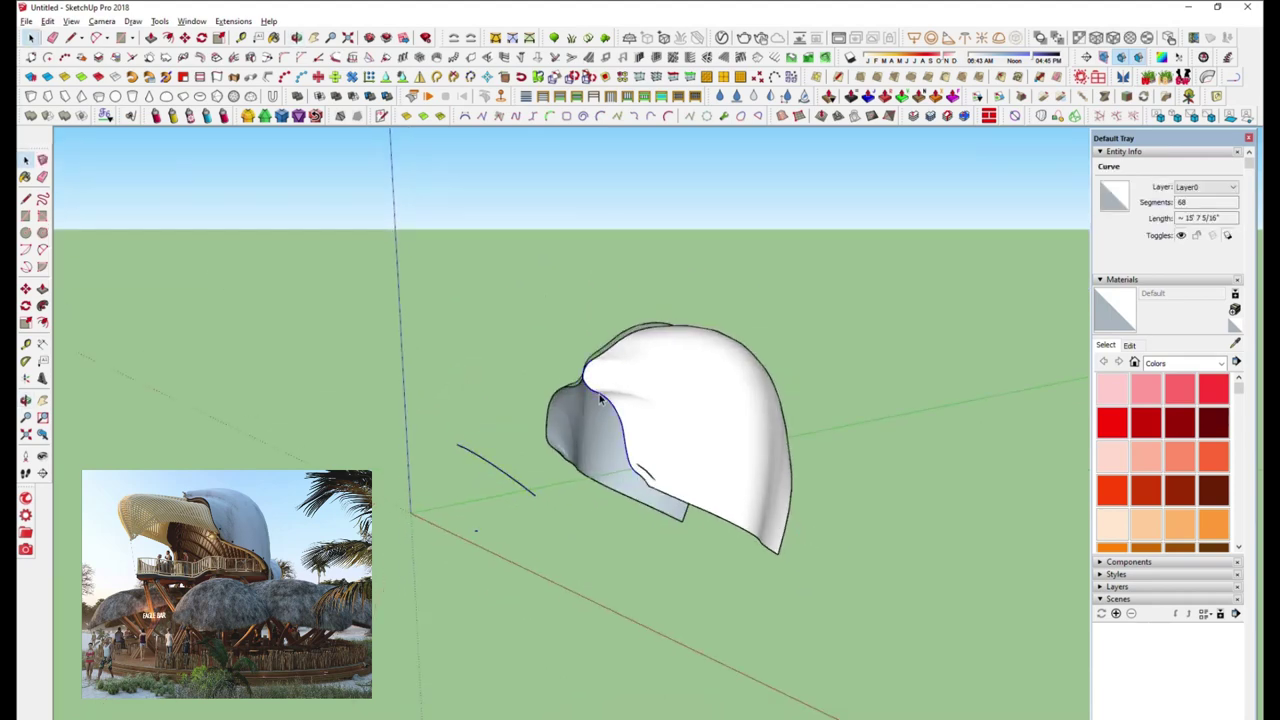
pyautogui.click(931, 117)
pyautogui.click(1040, 117)
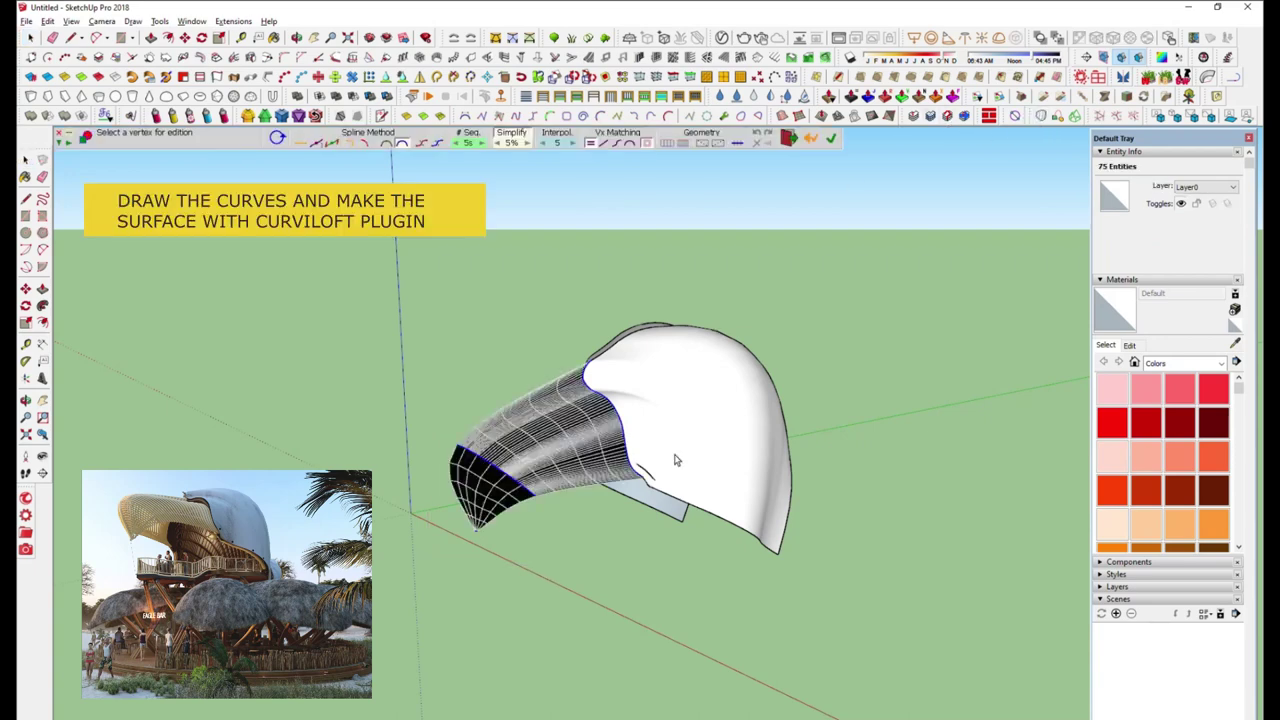
pyautogui.click(570, 330)
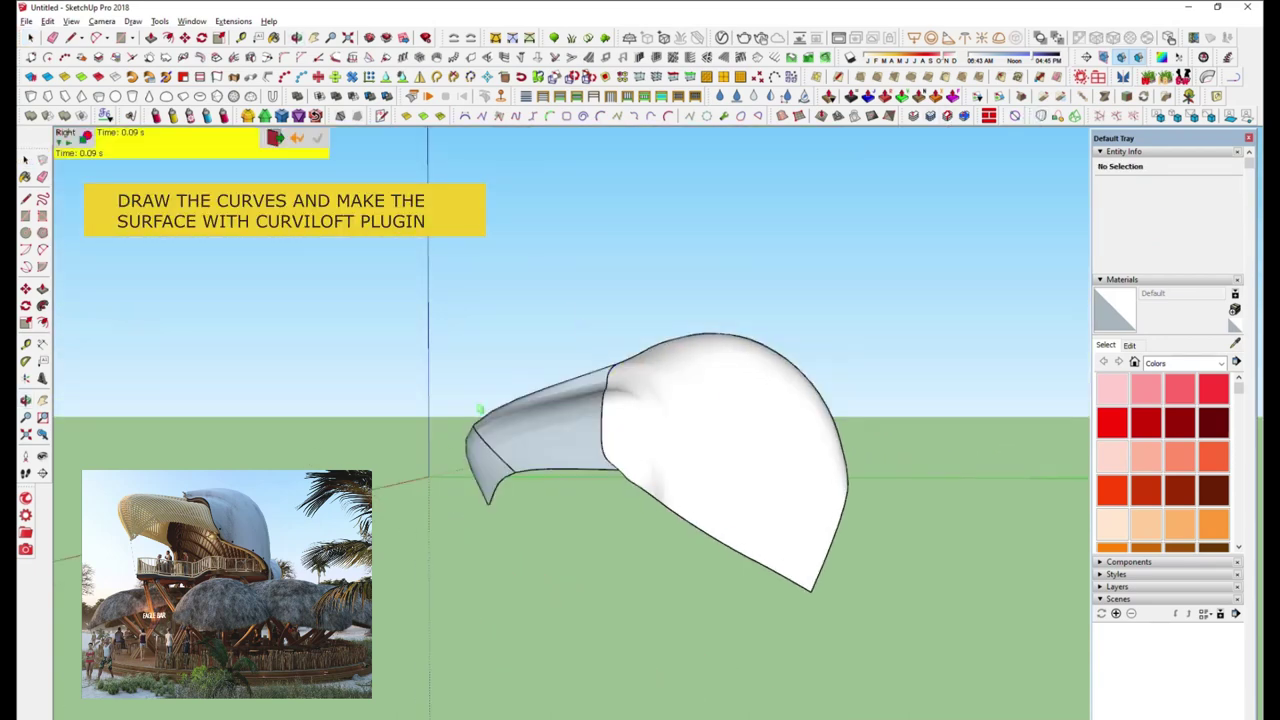
pyautogui.moveTo(446, 457)
pyautogui.mouseDown(button='middle')
pyautogui.moveTo(538, 422)
pyautogui.moveTo(607, 507)
pyautogui.moveTo(880, 434)
pyautogui.moveTo(951, 220)
pyautogui.moveTo(600, 200)
pyautogui.mouseUp(button='middle')
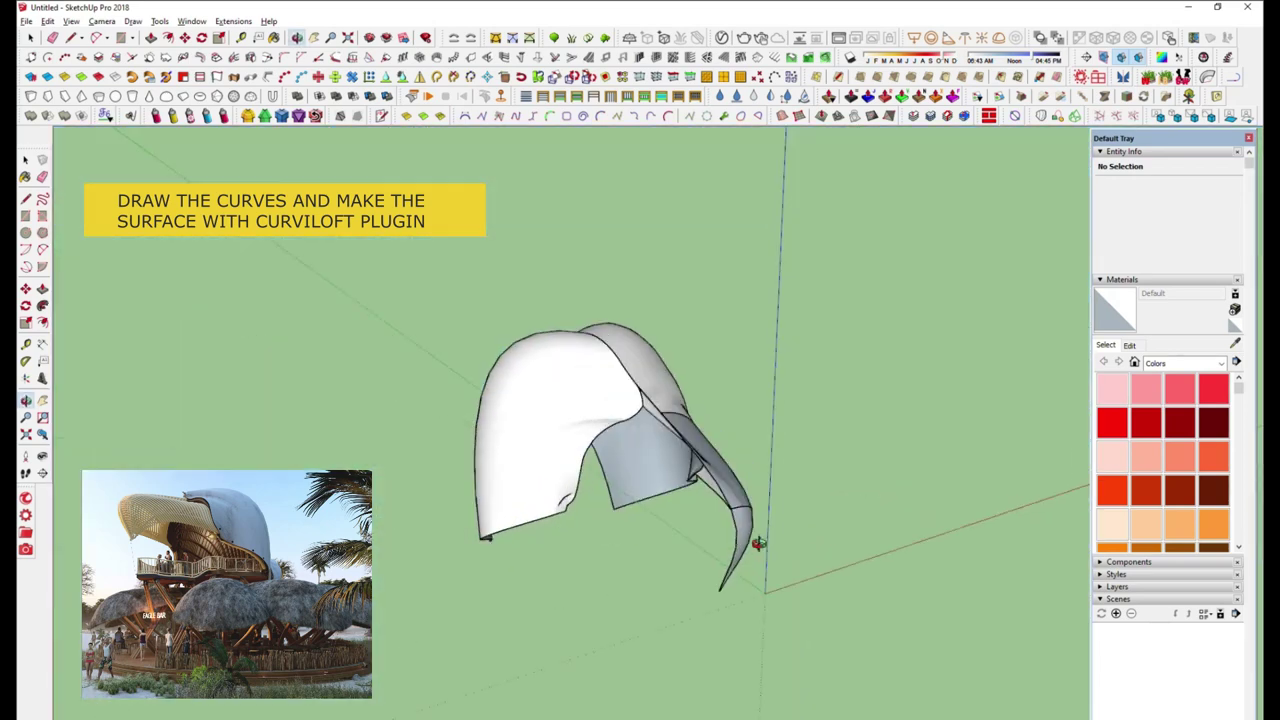
pyautogui.click(30, 37)
pyautogui.click(738, 505)
pyautogui.moveTo(738, 505); pyautogui.dragTo(795, 549, button='middle')
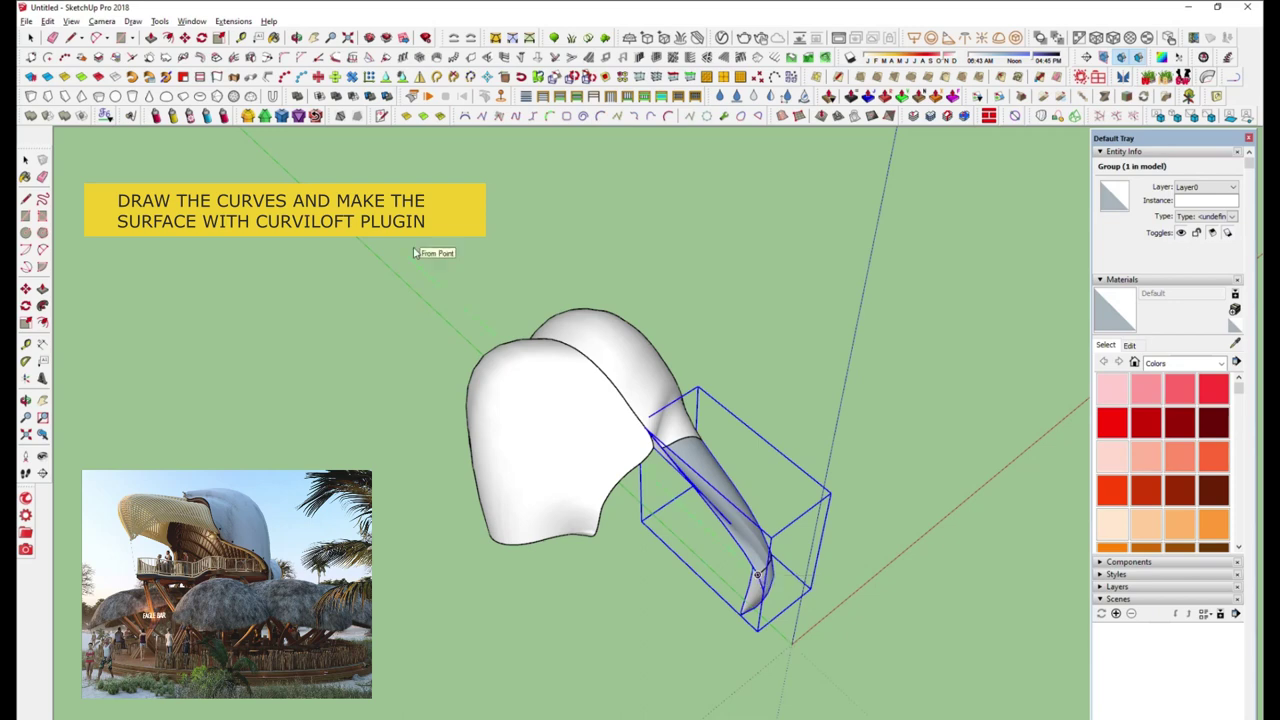
pyautogui.moveTo(600, 400); pyautogui.dragTo(530, 424, button='middle')
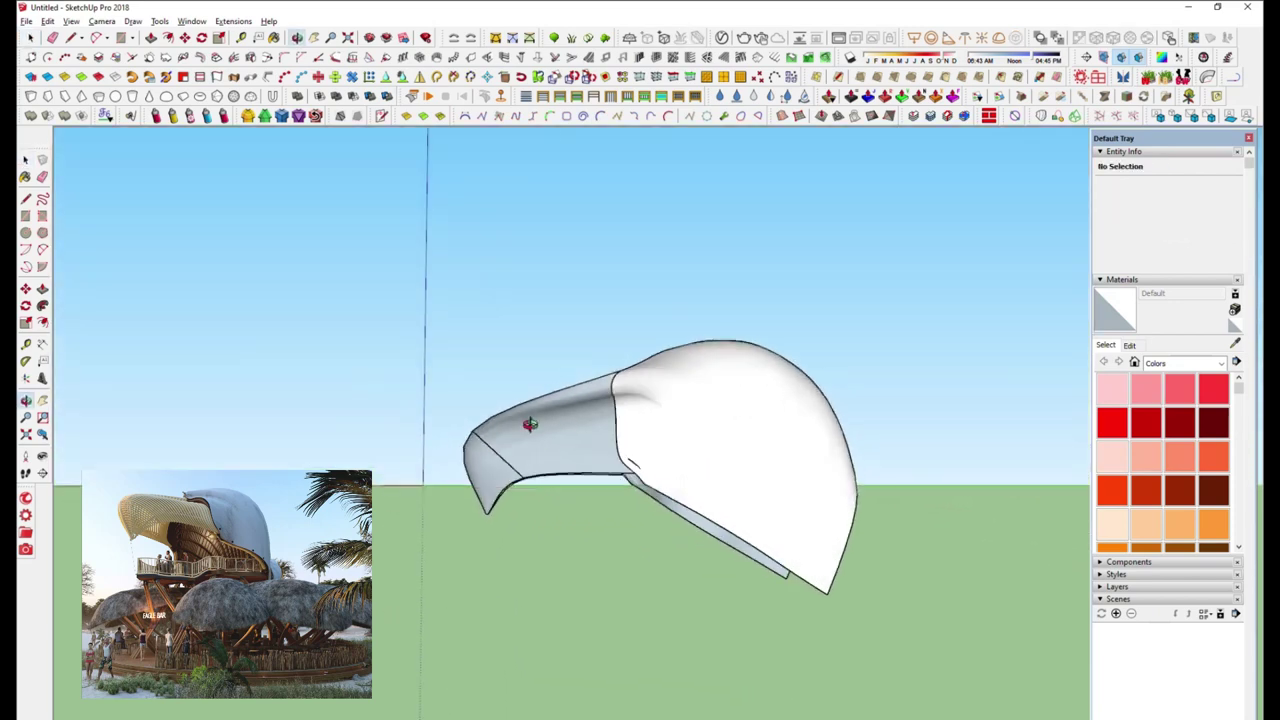
pyautogui.moveTo(816, 598)
pyautogui.mouseDown(button='middle')
pyautogui.moveTo(853, 568)
pyautogui.moveTo(700, 400)
pyautogui.moveTo(729, 271)
pyautogui.moveTo(325, 465)
pyautogui.moveTo(340, 400)
pyautogui.moveTo(372, 380)
pyautogui.moveTo(754, 557)
pyautogui.moveTo(781, 449)
pyautogui.mouseUp(button='middle')
pyautogui.moveTo(765, 330)
pyautogui.mouseDown(button='middle')
pyautogui.moveTo(677, 429)
pyautogui.moveTo(759, 298)
pyautogui.moveTo(723, 331)
pyautogui.moveTo(694, 403)
pyautogui.moveTo(655, 419)
pyautogui.moveTo(580, 511)
pyautogui.moveTo(589, 647)
pyautogui.moveTo(483, 517)
pyautogui.moveTo(497, 654)
pyautogui.moveTo(849, 563)
pyautogui.moveTo(416, 590)
pyautogui.moveTo(820, 356)
pyautogui.moveTo(880, 263)
pyautogui.moveTo(817, 457)
pyautogui.moveTo(758, 527)
pyautogui.moveTo(486, 434)
pyautogui.moveTo(588, 522)
pyautogui.moveTo(640, 400)
pyautogui.mouseUp(button='middle')
pyautogui.scroll(3, 671, 465)
pyautogui.click(486, 434)
pyautogui.click(665, 465)
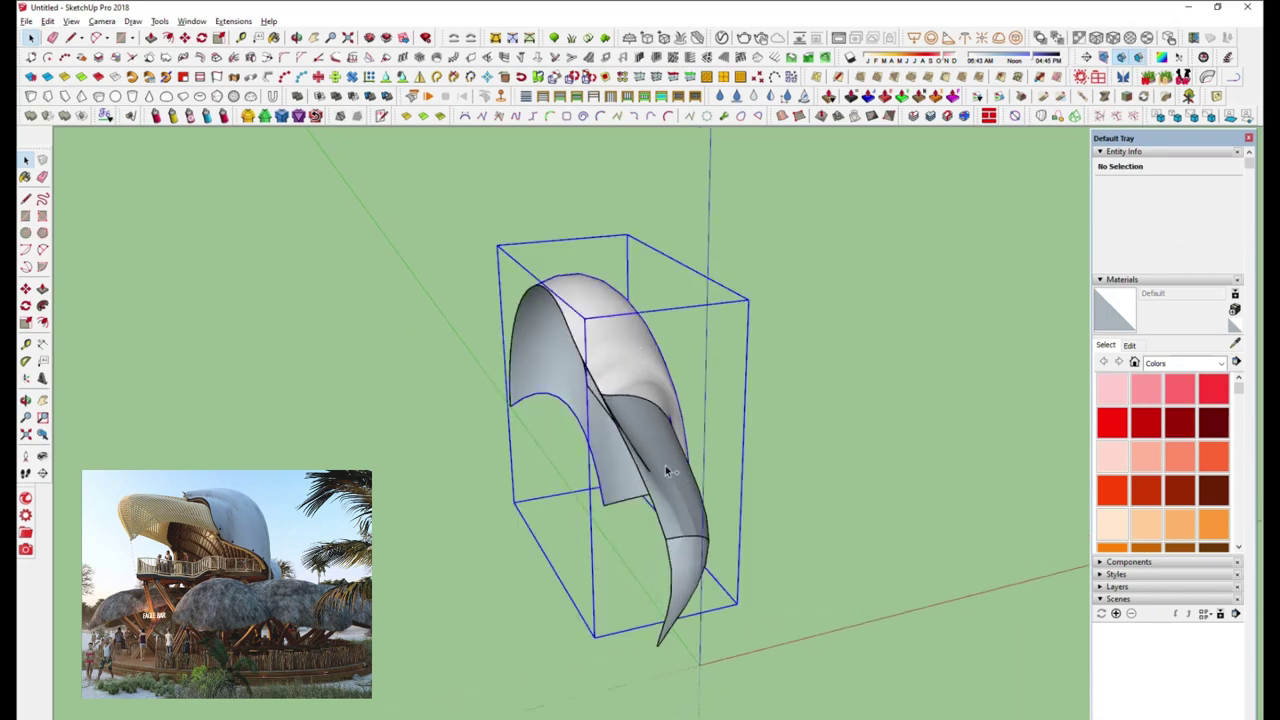
# Copy the selected shell to the right with the Move tool
pyautogui.moveTo(665, 465); pyautogui.dragTo(418, 349, button='middle')
pyautogui.scroll(-3, 418, 349)
pyautogui.click(184, 38)
pyautogui.scroll(-2, 271, 360)
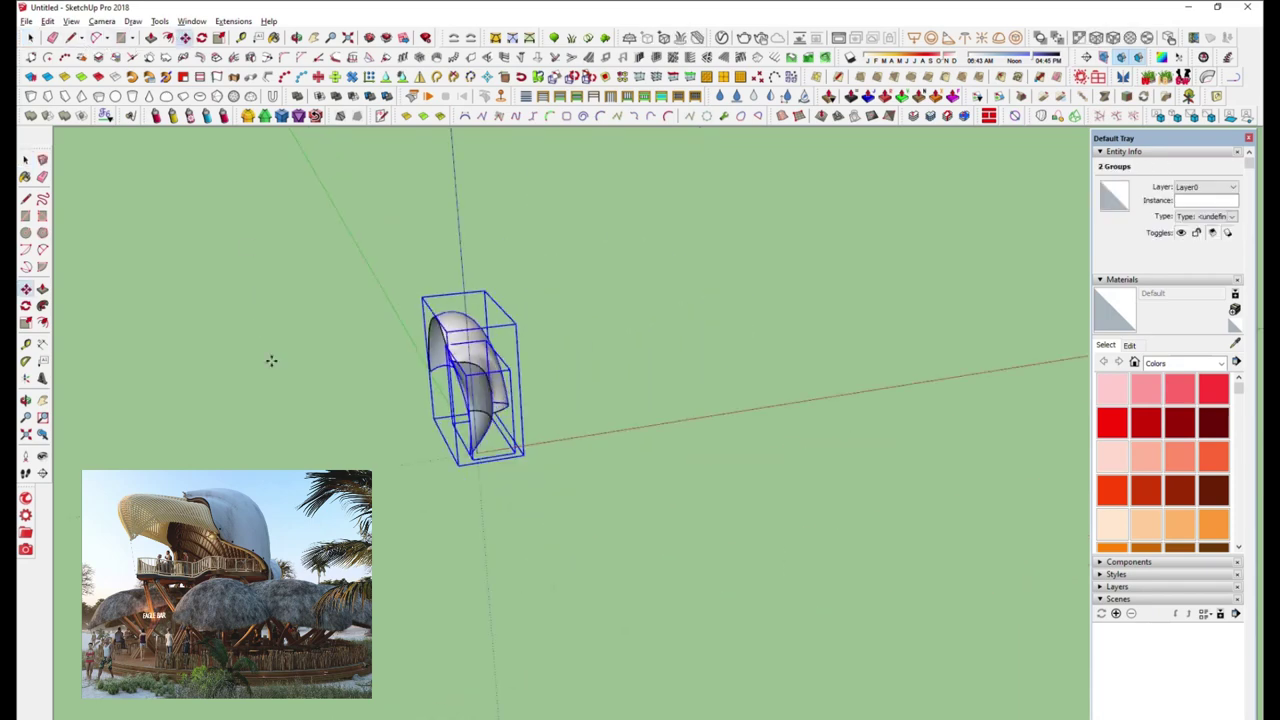
pyautogui.keyDown('ctrl'); pyautogui.click(523, 523); pyautogui.keyUp('ctrl')
pyautogui.click(717, 480)
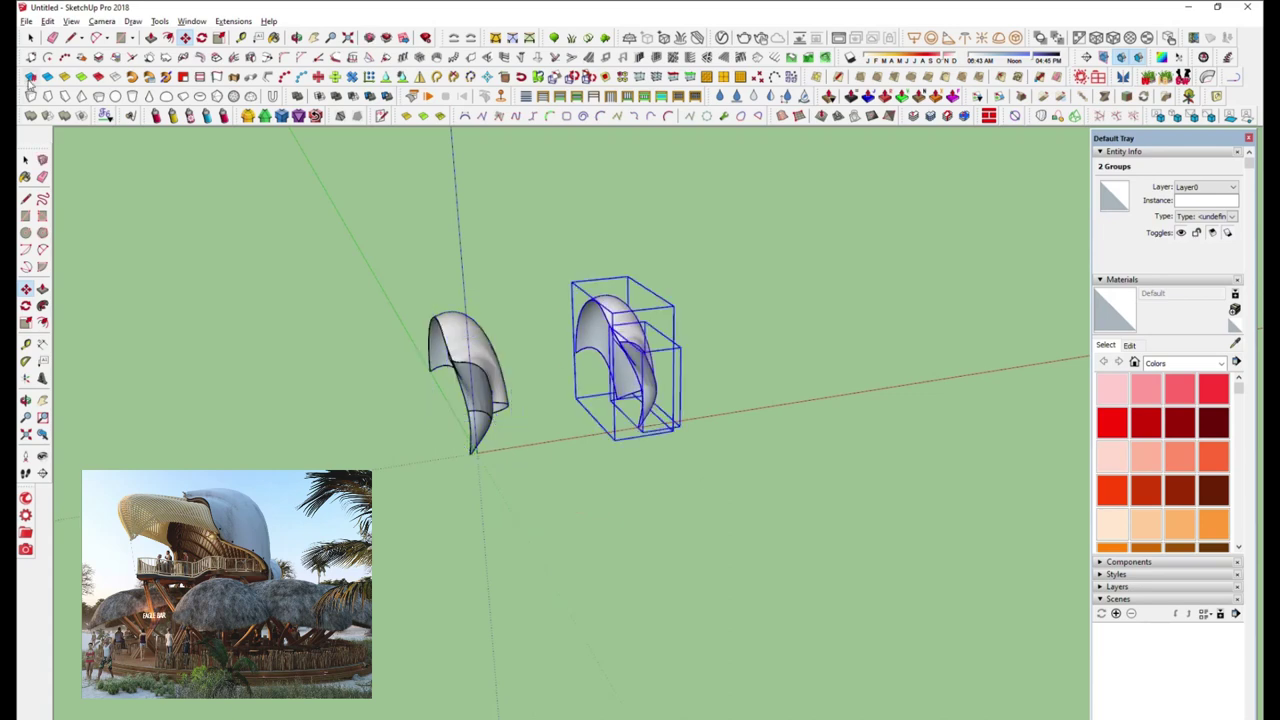
# Delete the original left shell, keeping its guide curves, and select those curves for a new loft
pyautogui.click(31, 38)
pyautogui.scroll(2, 580, 426)
pyautogui.moveTo(400, 300)
pyautogui.mouseDown(button='middle')
pyautogui.moveTo(411, 369)
pyautogui.moveTo(499, 323)
pyautogui.moveTo(386, 123)
pyautogui.moveTo(259, 143)
pyautogui.moveTo(240, 194)
pyautogui.moveTo(106, 157)
pyautogui.moveTo(155, 160)
pyautogui.moveTo(314, 443)
pyautogui.moveTo(543, 245)
pyautogui.mouseUp(button='middle')
pyautogui.click(411, 369)
pyautogui.click(420, 380)
pyautogui.press('Delete')
pyautogui.moveTo(438, 316); pyautogui.dragTo(332, 448)
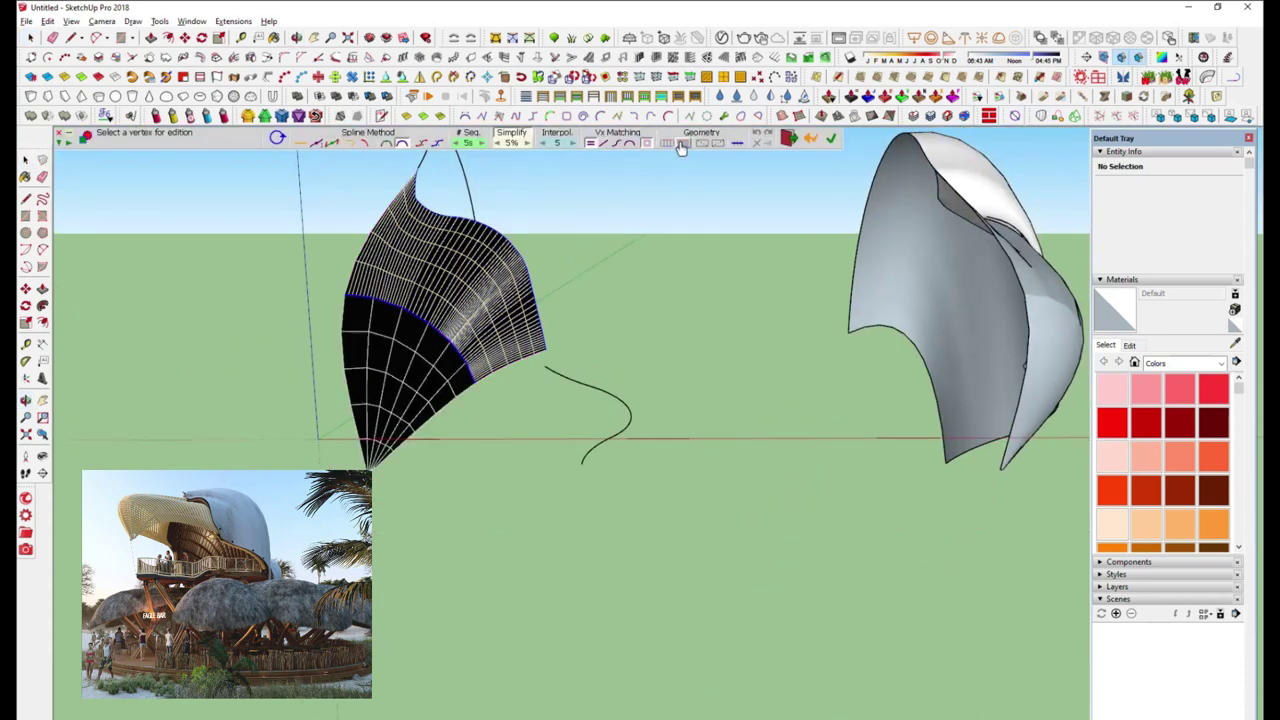
# Compare edge-only and faced geometry options for the Curviloft loft preview
pyautogui.click(680, 145)
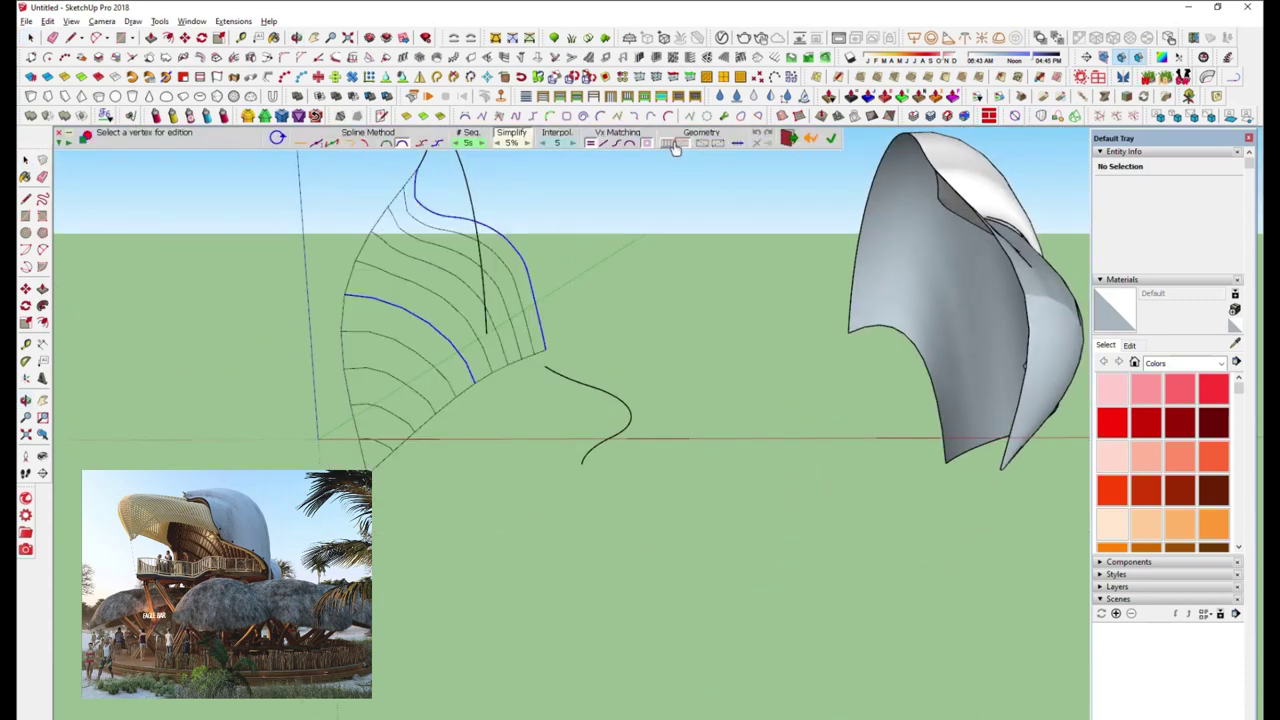
pyautogui.click(668, 145)
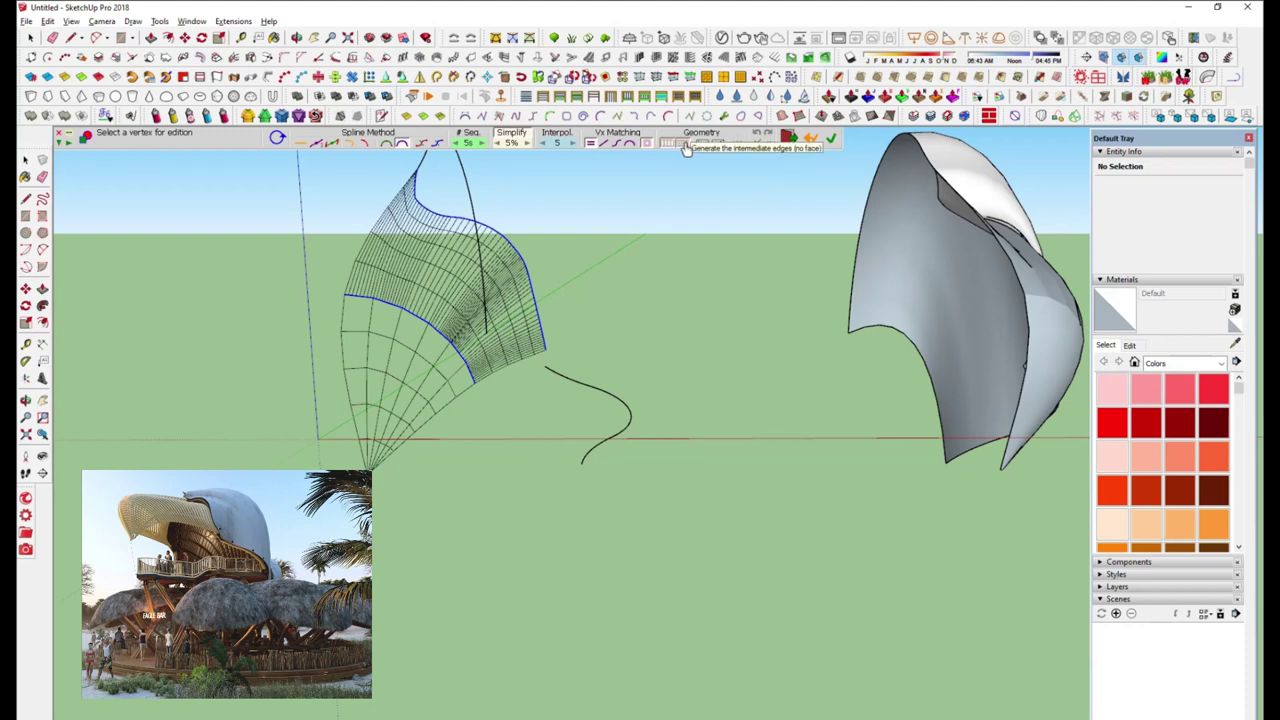
pyautogui.click(686, 145)
pyautogui.moveTo(530, 300); pyautogui.dragTo(470, 298, button='middle')
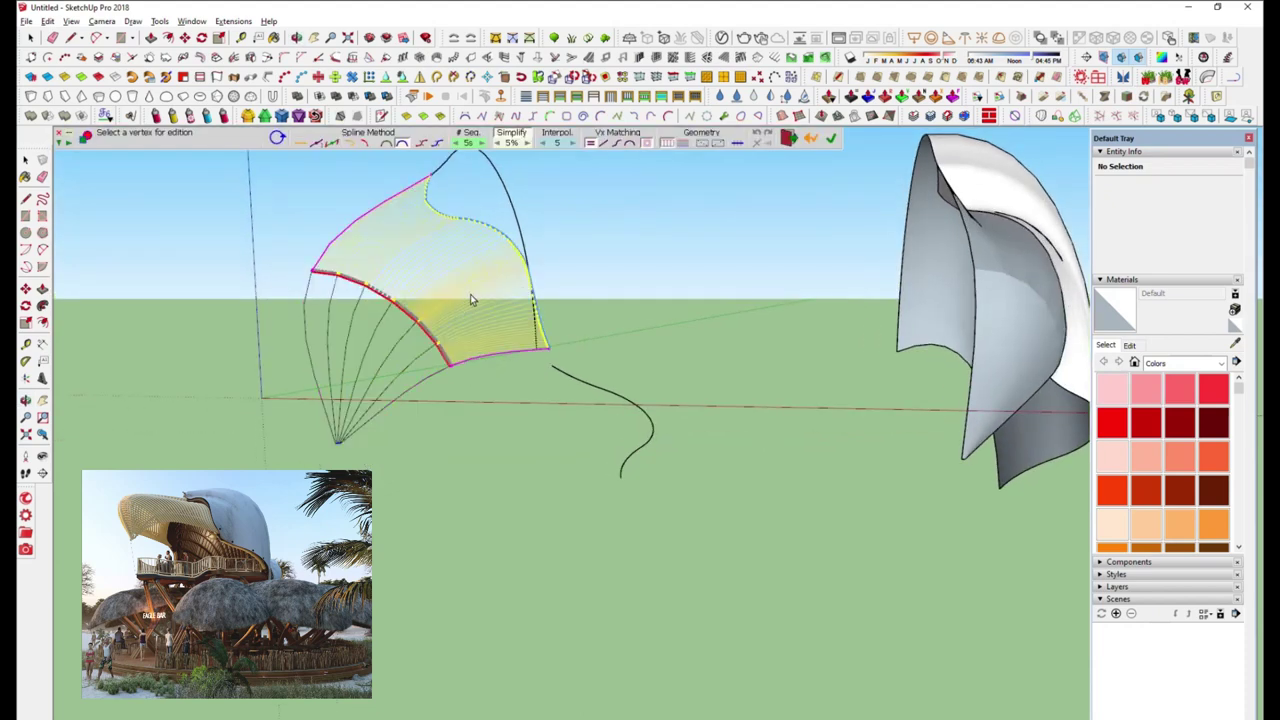
pyautogui.moveTo(427, 357); pyautogui.dragTo(470, 330, button='middle')
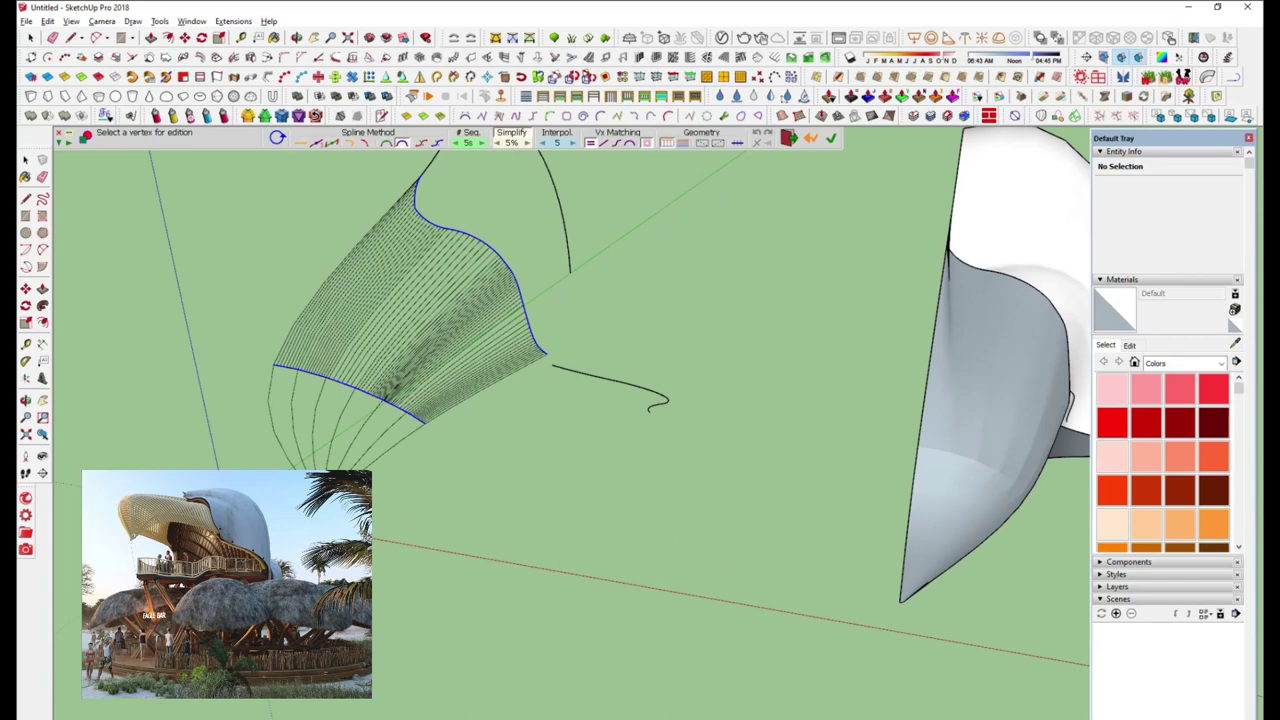
pyautogui.moveTo(645, 543); pyautogui.dragTo(513, 427, button='middle')
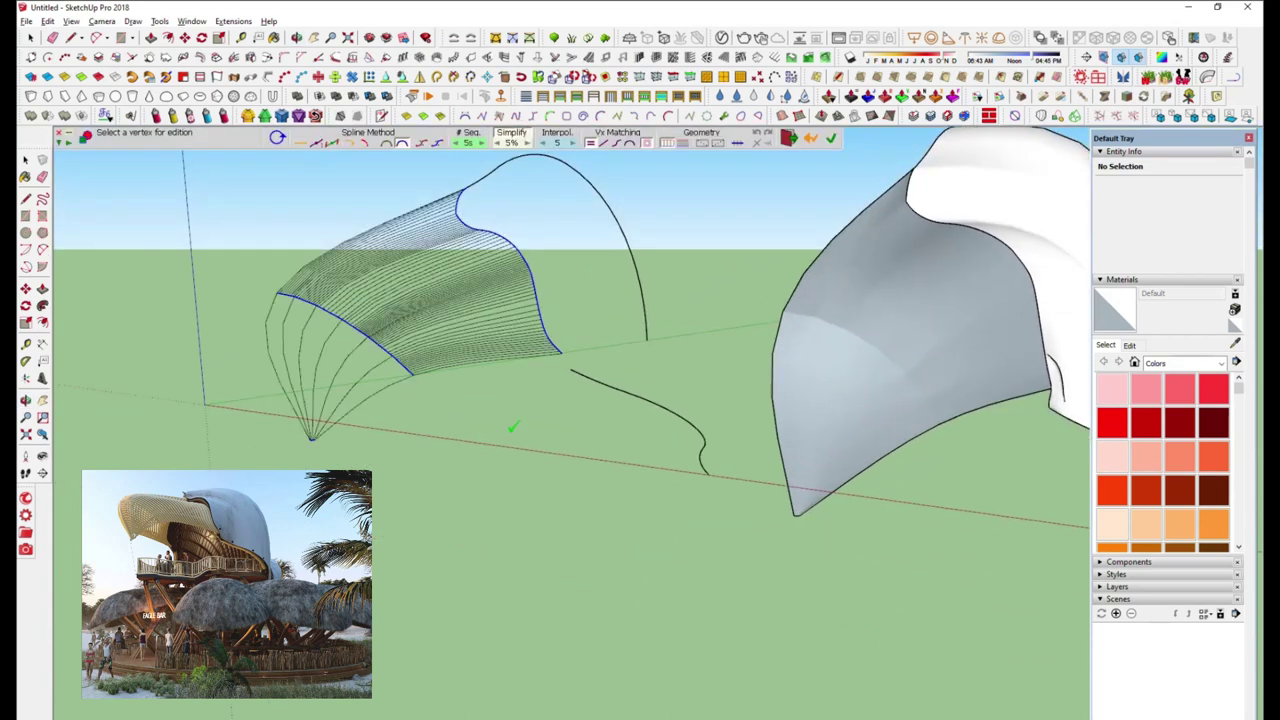
pyautogui.moveTo(611, 411)
pyautogui.mouseDown(button='middle')
pyautogui.moveTo(513, 437)
pyautogui.moveTo(563, 405)
pyautogui.moveTo(461, 401)
pyautogui.mouseUp(button='middle')
pyautogui.moveTo(365, 392)
pyautogui.mouseDown(button='middle')
pyautogui.moveTo(306, 331)
pyautogui.moveTo(473, 440)
pyautogui.moveTo(514, 486)
pyautogui.mouseUp(button='middle')
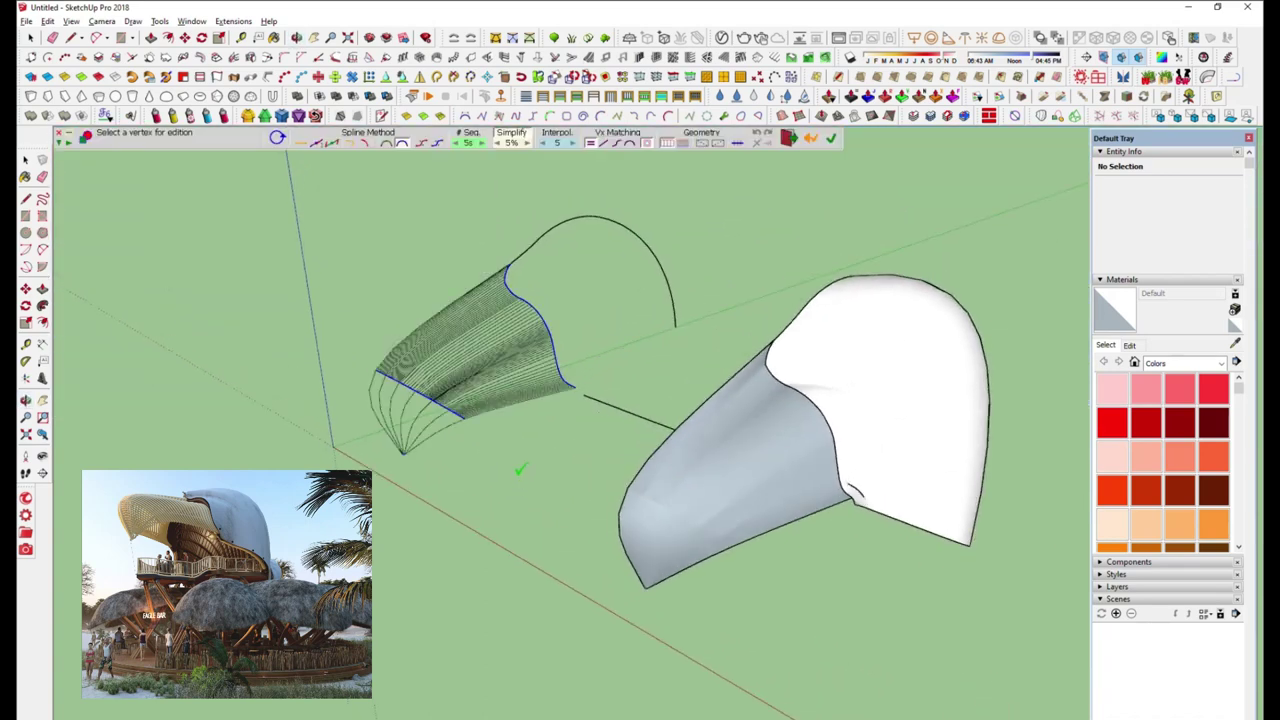
# Try a pseudo-quad mesh, then settle on intermediate edges without faces
pyautogui.click(703, 146)
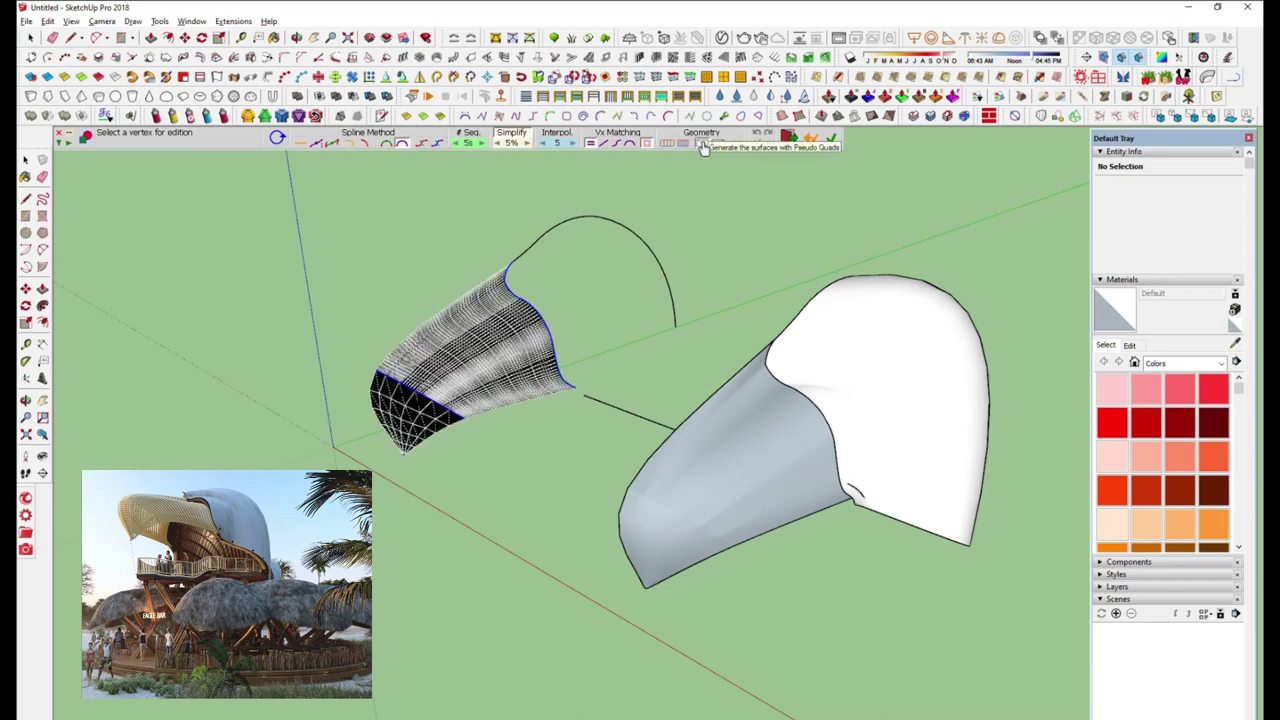
pyautogui.scroll(3, 656, 320)
pyautogui.scroll(1, 656, 323)
pyautogui.moveTo(656, 322); pyautogui.dragTo(773, 400, button='middle')
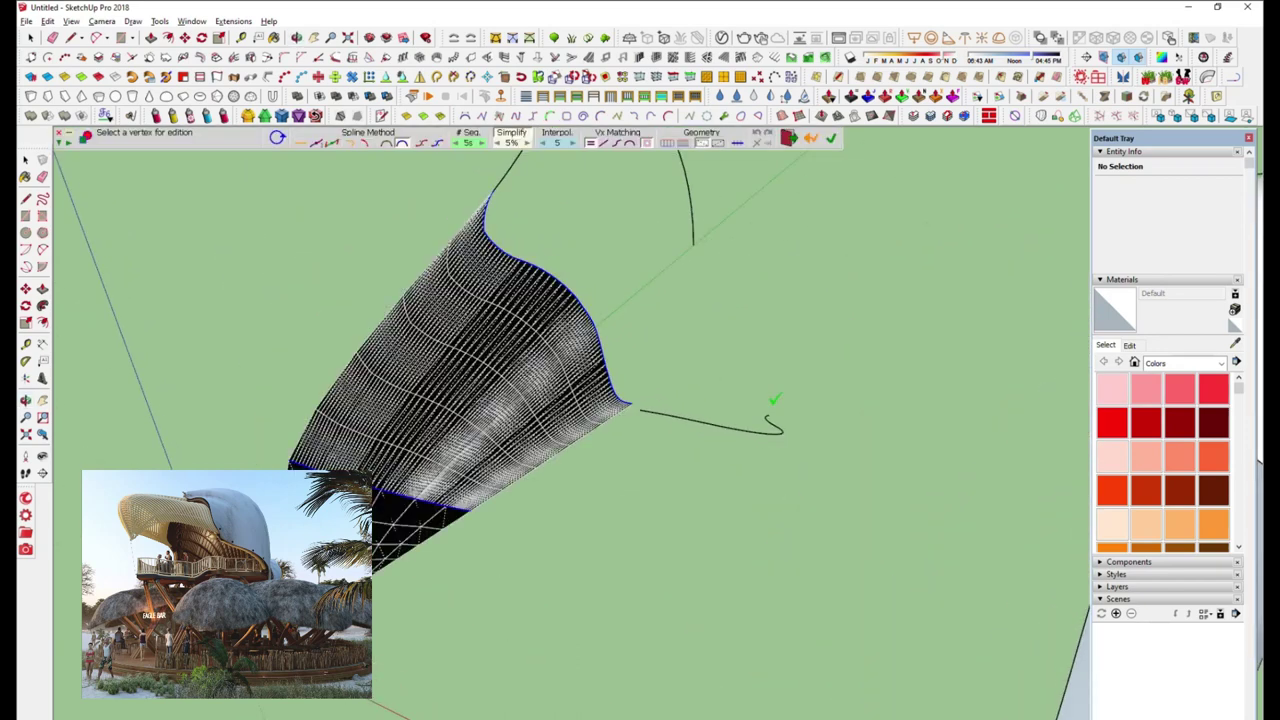
pyautogui.click(681, 147)
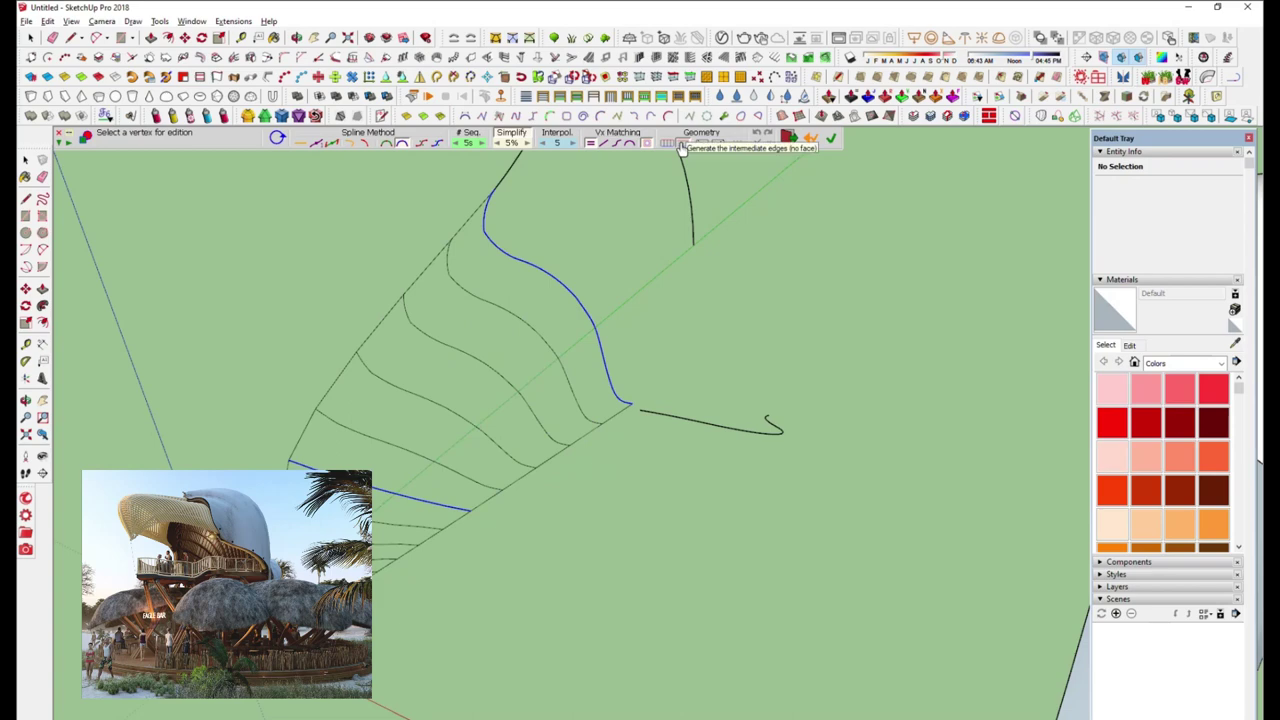
# Set Simplify to 6%, Interpol to 8, and the segment count to 20
pyautogui.click(529, 141)
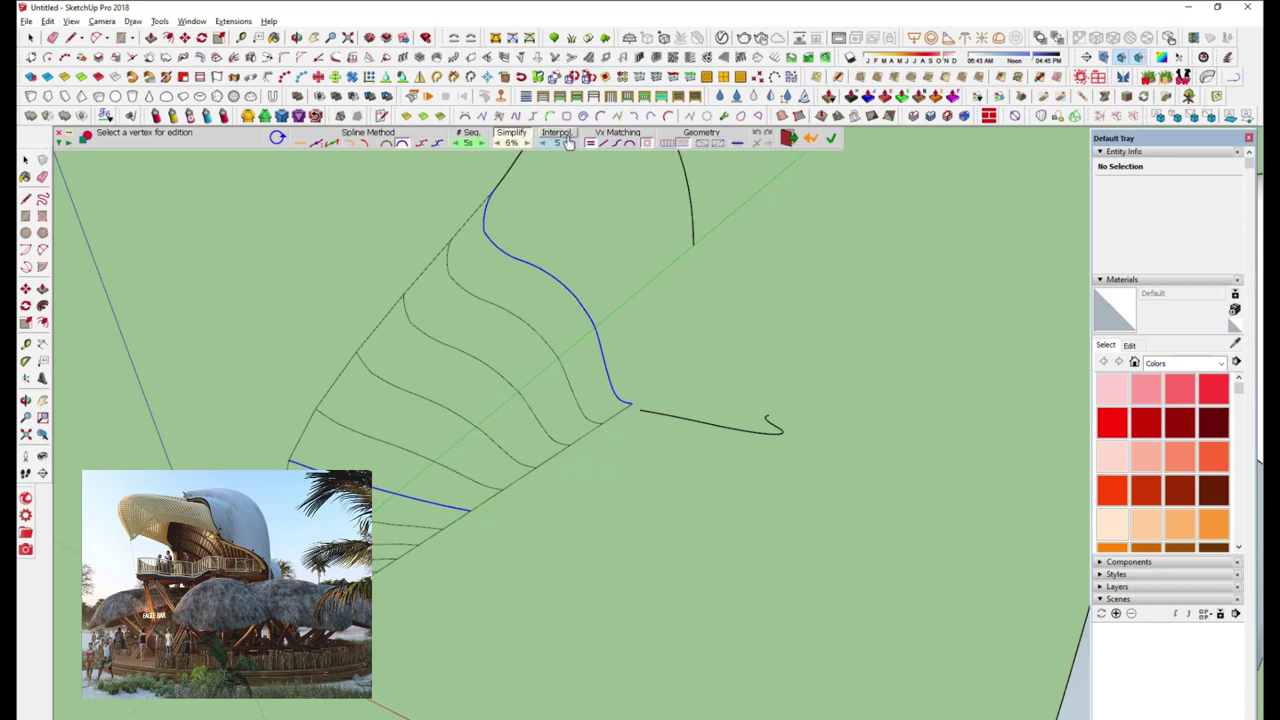
pyautogui.click(572, 143)
pyautogui.click(572, 143)
pyautogui.click(572, 143)
pyautogui.click(484, 143)
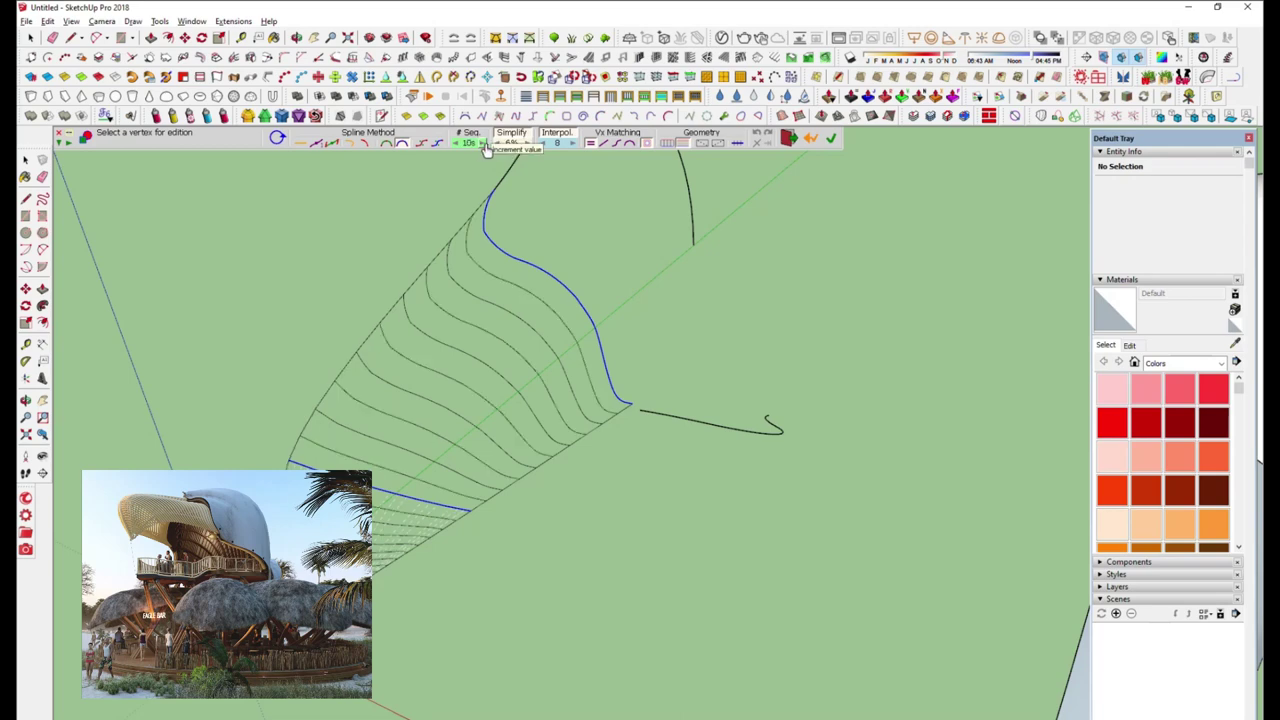
pyautogui.click(484, 143)
pyautogui.click(484, 143)
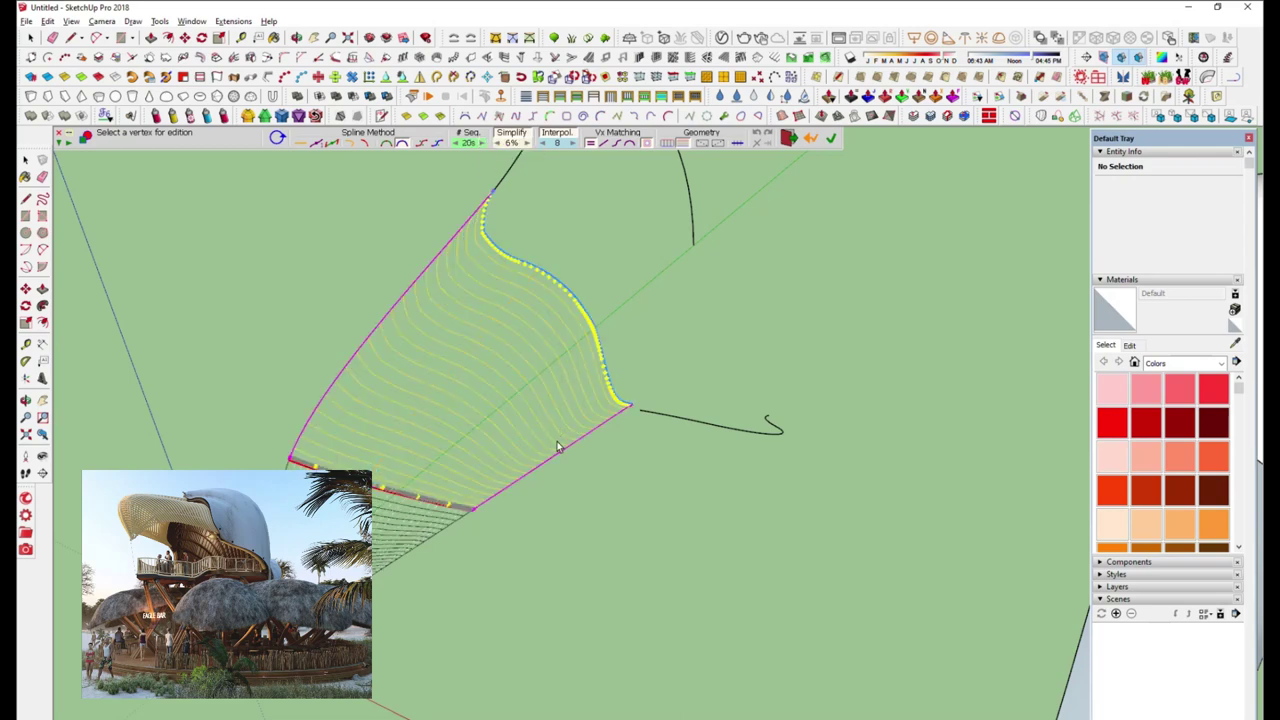
# Validate the dense contour-line loft and finish Curviloft
pyautogui.moveTo(560, 330); pyautogui.dragTo(648, 403, button='middle')
pyautogui.moveTo(760, 374)
pyautogui.mouseDown(button='middle')
pyautogui.moveTo(823, 340)
pyautogui.moveTo(757, 303)
pyautogui.mouseUp(button='middle')
pyautogui.click(777, 305)
pyautogui.moveTo(688, 392)
pyautogui.mouseDown(button='middle')
pyautogui.moveTo(457, 451)
pyautogui.moveTo(400, 380)
pyautogui.mouseUp(button='middle')
pyautogui.click(297, 37)
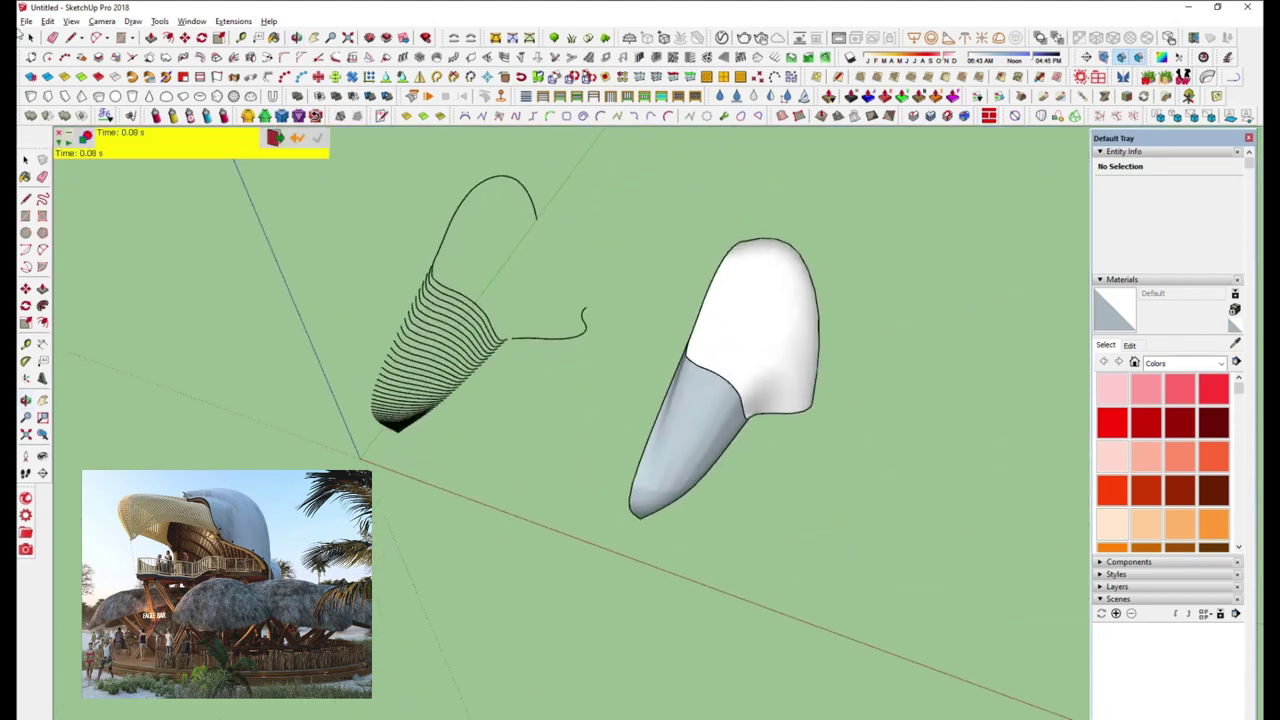
pyautogui.click(32, 37)
# Copy the contour-line group to the right of the shell with Move and Ctrl
pyautogui.scroll(-1, 446, 355)
pyautogui.scroll(-1, 440, 330)
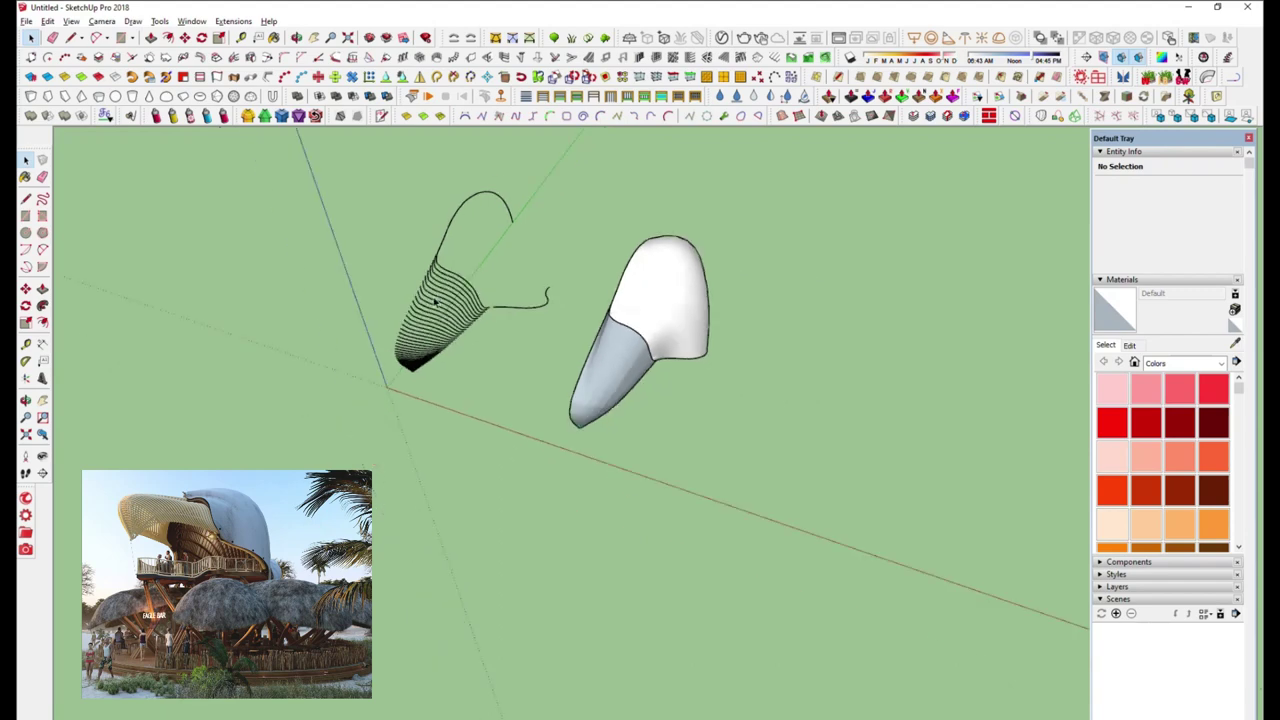
pyautogui.click(435, 301)
pyautogui.scroll(-1, 435, 301)
pyautogui.click(189, 38)
pyautogui.scroll(-1, 326, 208)
pyautogui.click(384, 362)
pyautogui.press('ctrl')
pyautogui.click(567, 427)
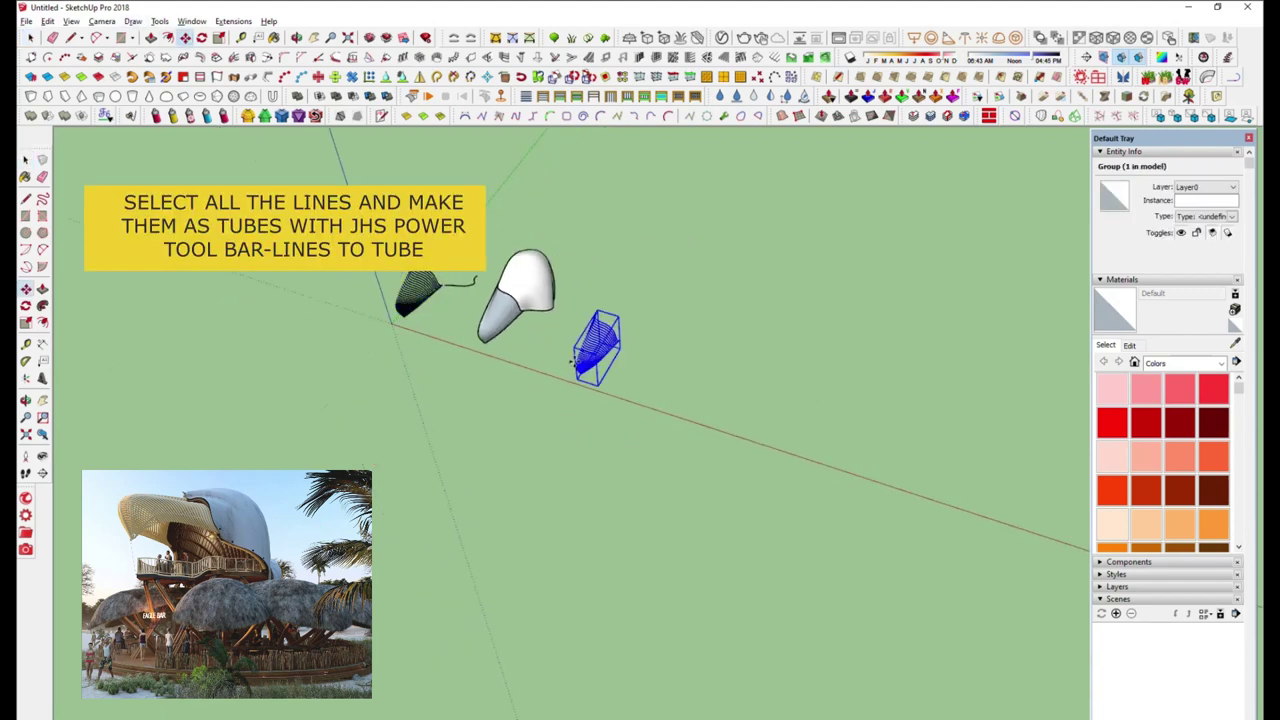
pyautogui.scroll(2, 566, 390)
pyautogui.scroll(1, 566, 390)
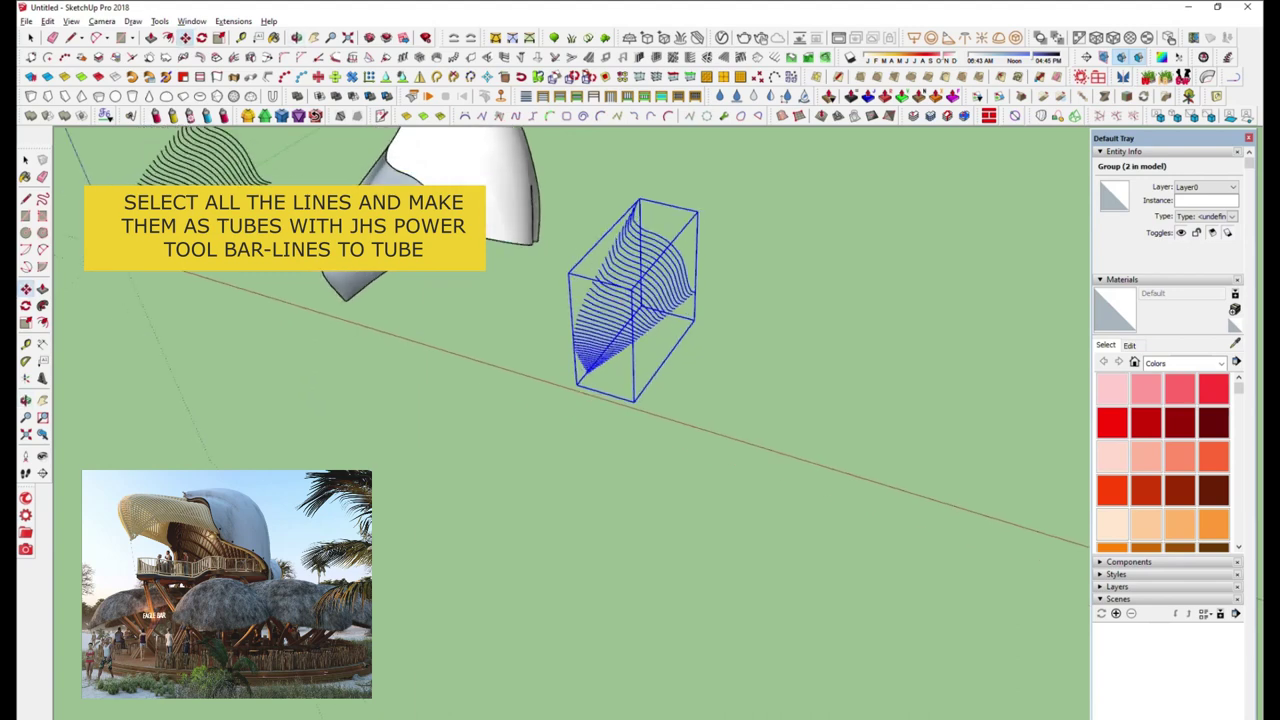
# Save the model under a new name in the chosen folder
pyautogui.click(26, 21)
pyautogui.click(60, 100)
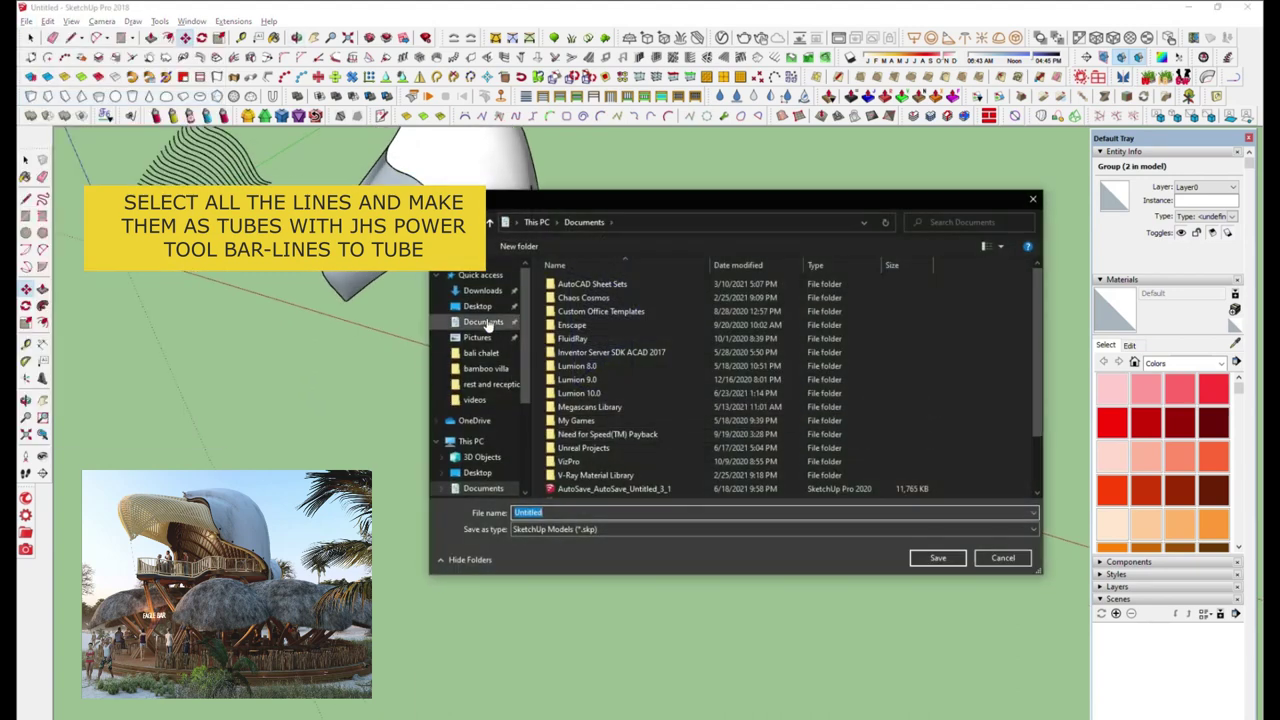
pyautogui.click(477, 305)
pyautogui.click(945, 558)
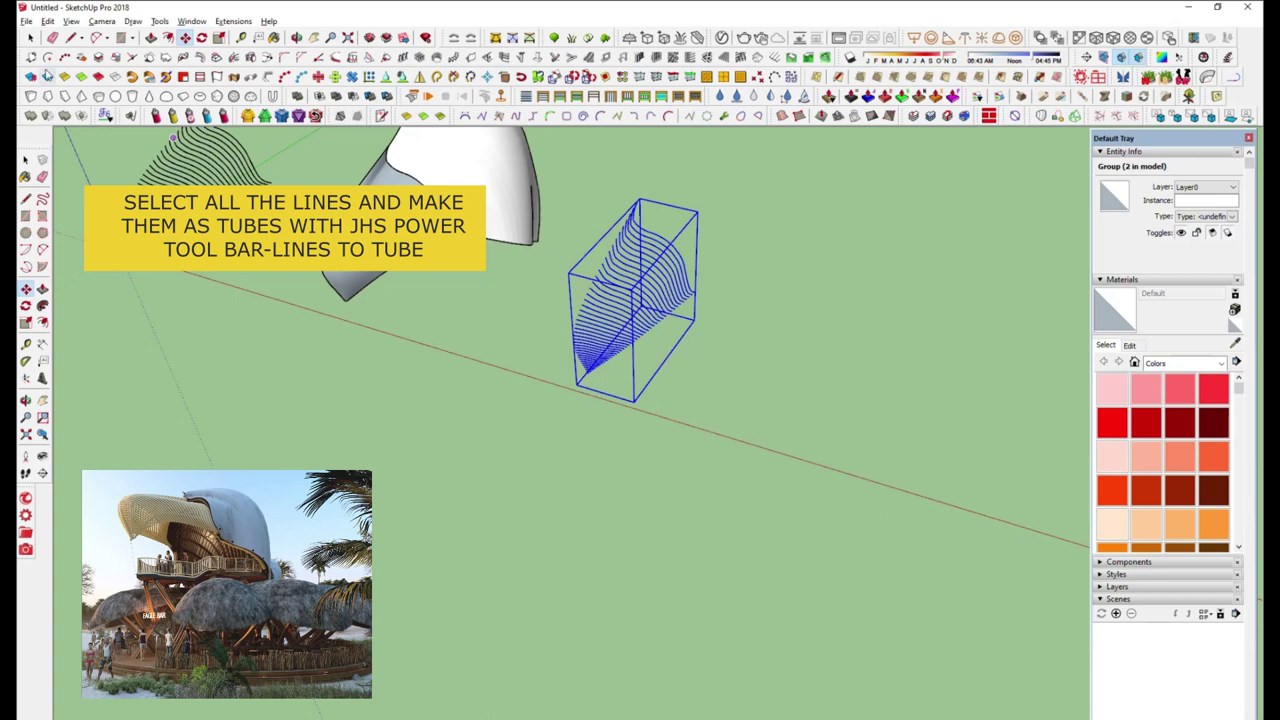
# Open the copied contour group for editing and select one beak curve
pyautogui.scroll(3, 580, 245)
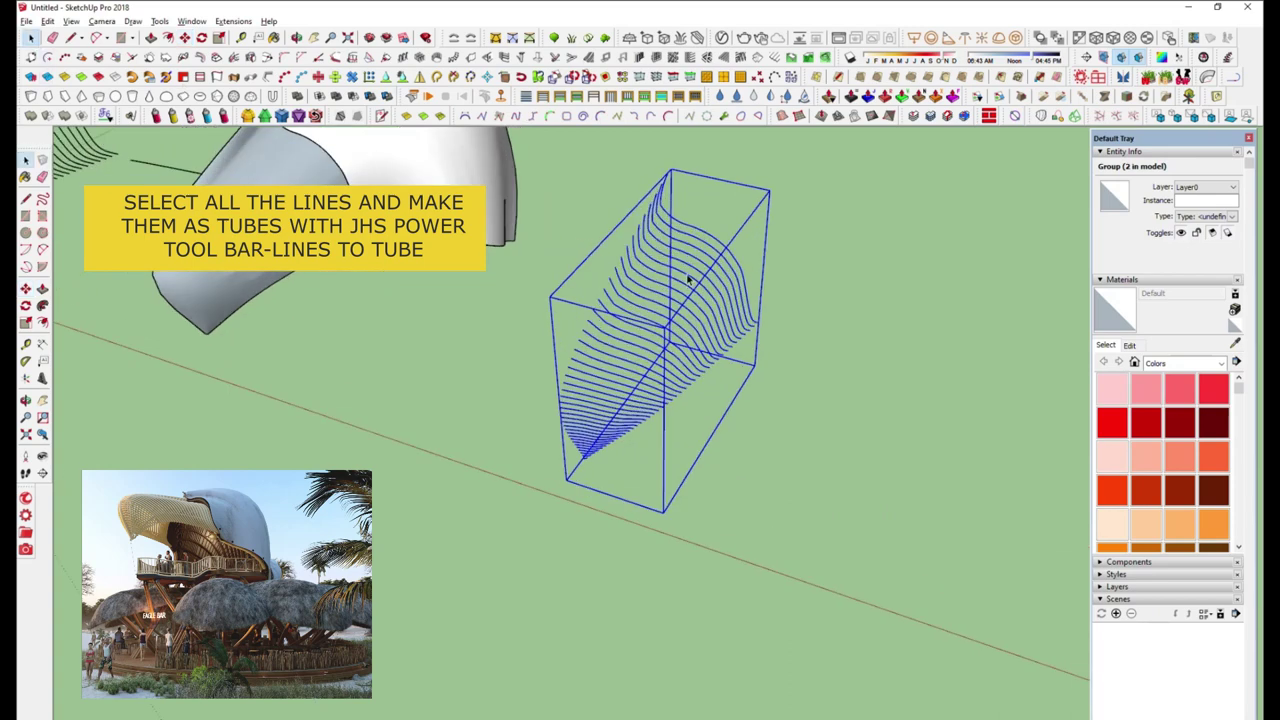
pyautogui.doubleClick(688, 280)
pyautogui.click(688, 280)
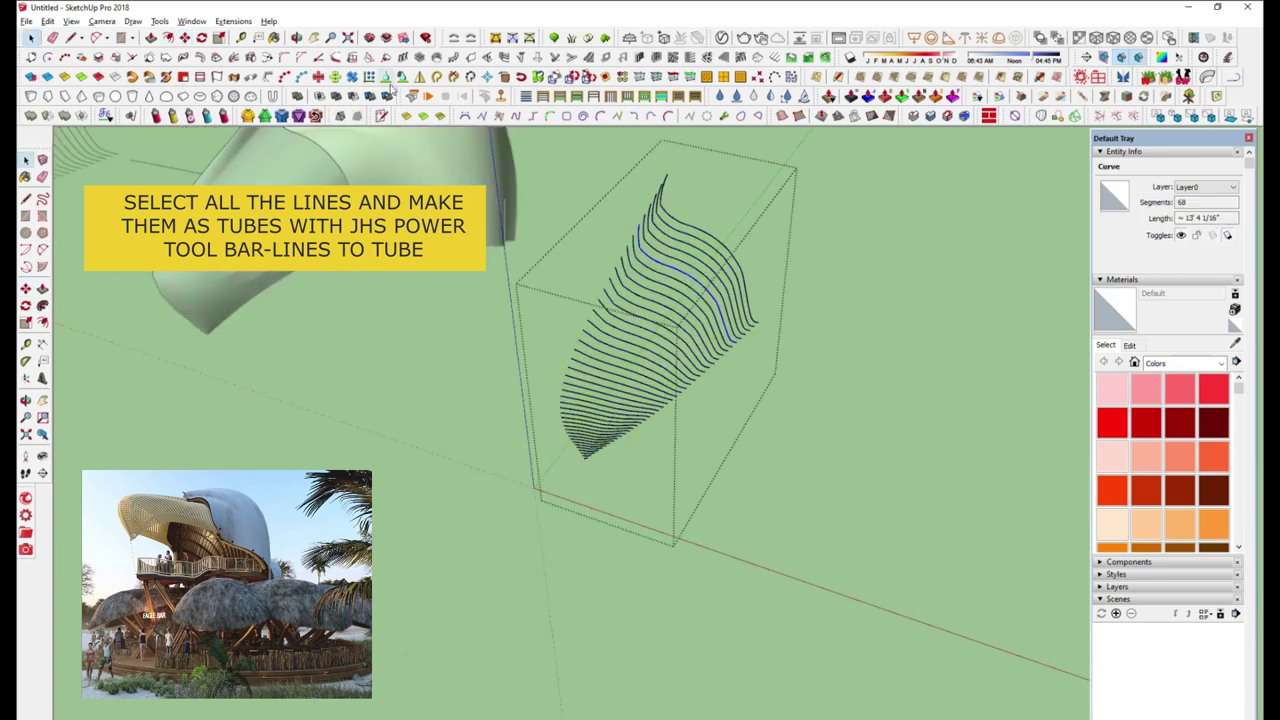
# Convert the selected beak curve, then a batch of curves, into 3 15/16" tubes with Lines to Tube
pyautogui.click(268, 78)
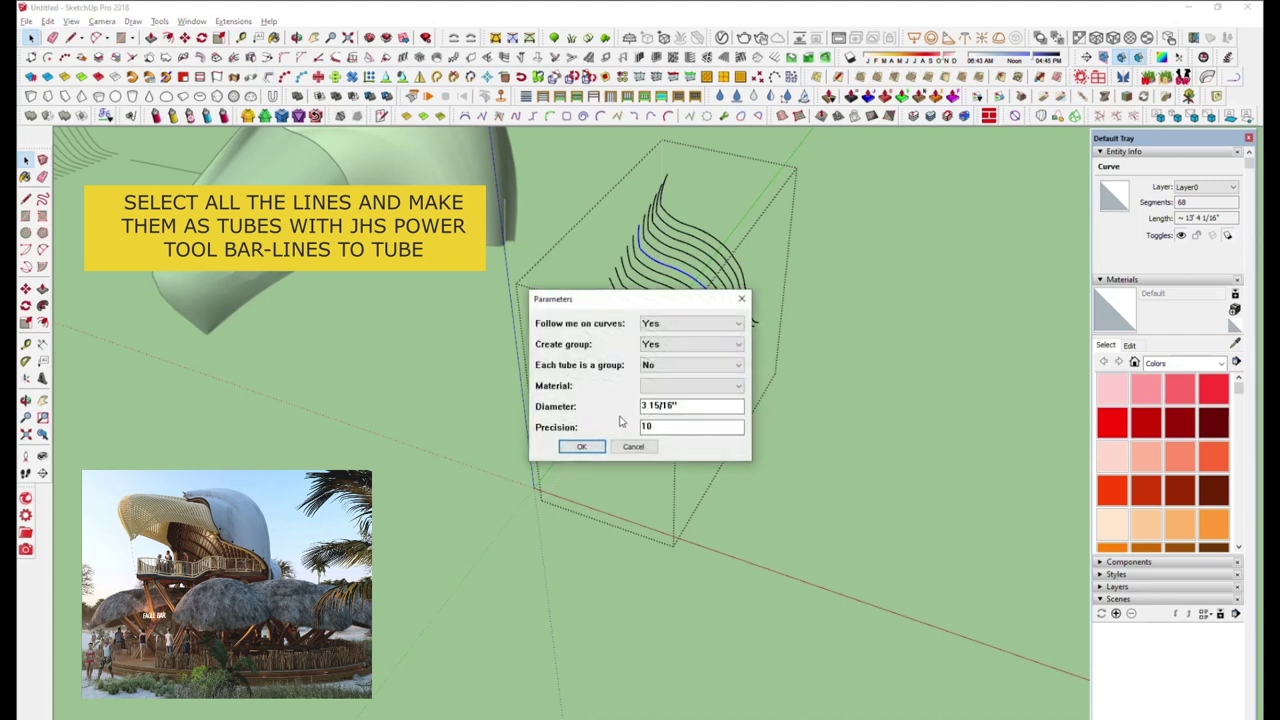
pyautogui.click(584, 447)
pyautogui.moveTo(681, 277)
pyautogui.mouseDown(button='middle')
pyautogui.moveTo(457, 129)
pyautogui.moveTo(598, 373)
pyautogui.moveTo(632, 385)
pyautogui.moveTo(420, 371)
pyautogui.moveTo(597, 311)
pyautogui.moveTo(783, 628)
pyautogui.mouseUp(button='middle')
pyautogui.moveTo(781, 622); pyautogui.dragTo(781, 623)
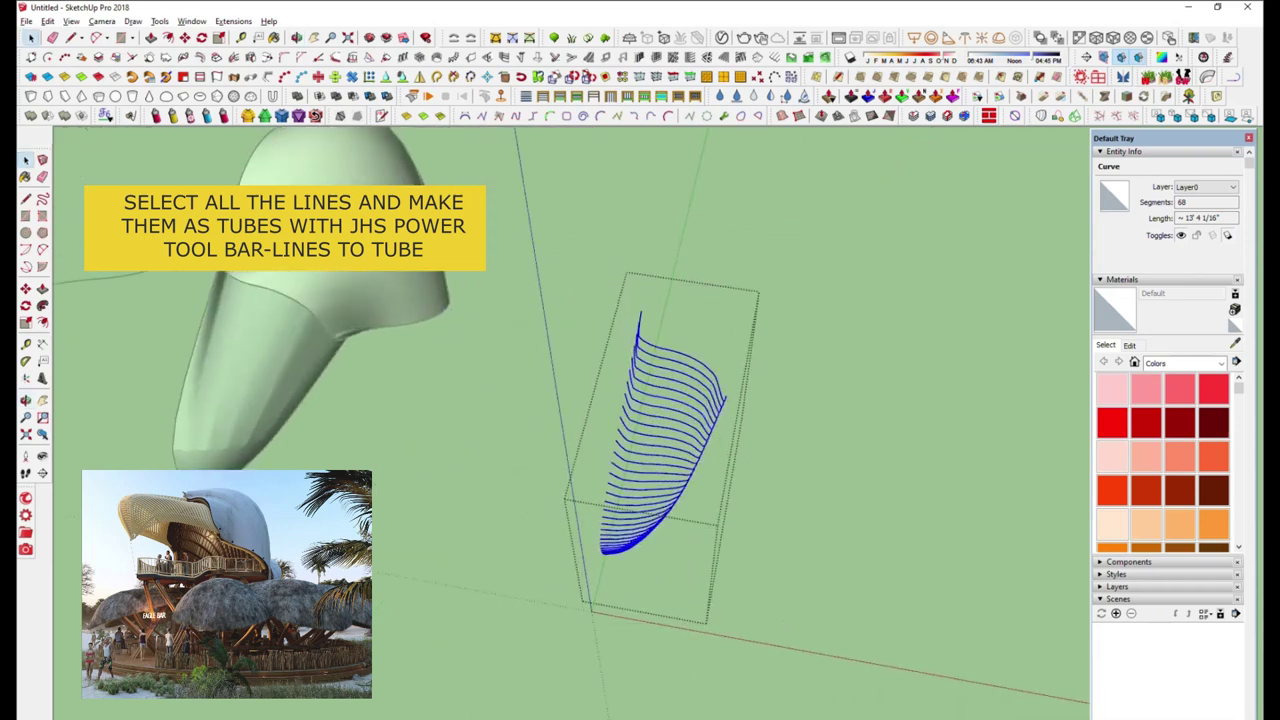
pyautogui.click(268, 78)
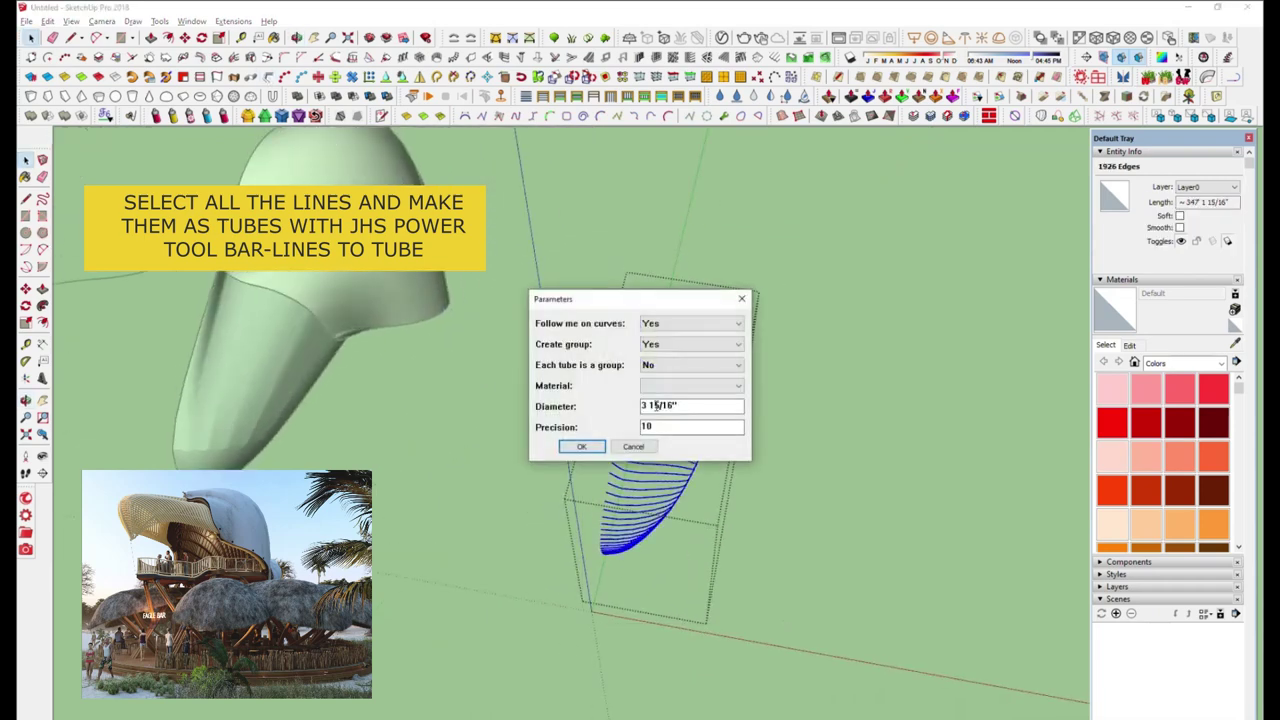
pyautogui.click(580, 447)
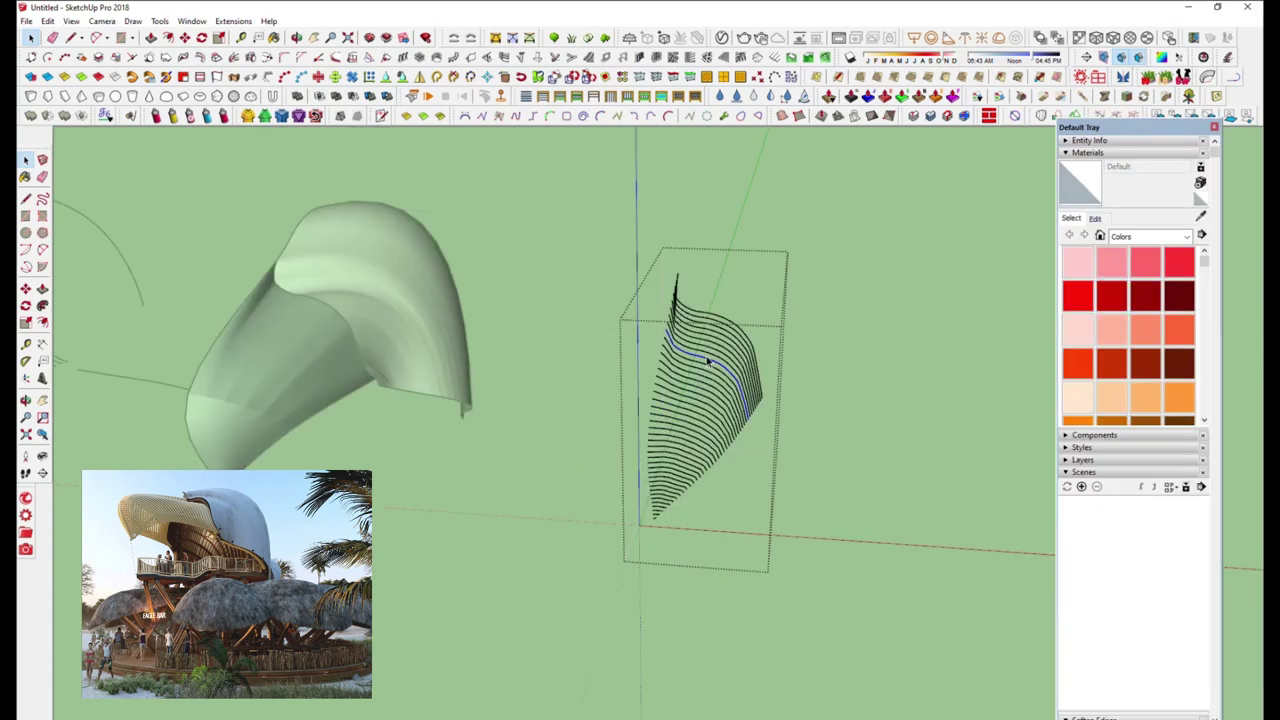
# Turn further beak curves into 3 15/16" tubes one at a time
pyautogui.click(270, 80)
pyautogui.click(583, 447)
pyautogui.moveTo(583, 447); pyautogui.dragTo(597, 440, button='middle')
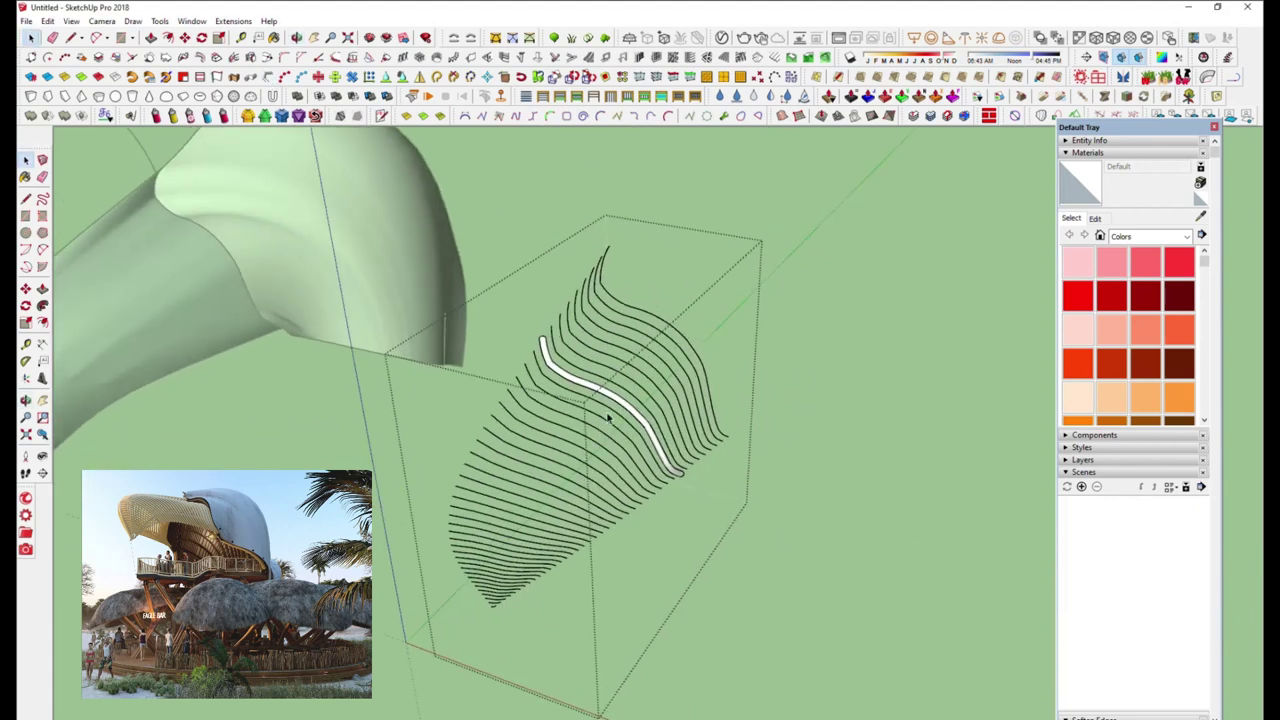
pyautogui.click(280, 80)
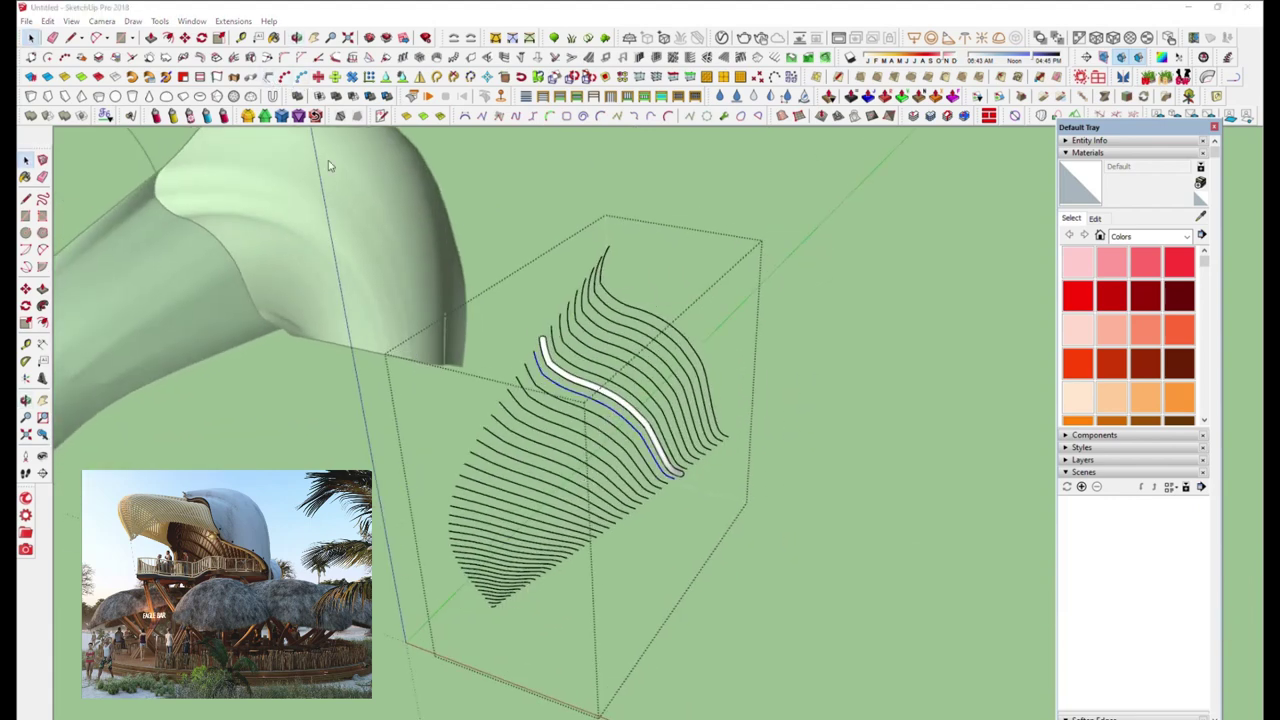
pyautogui.click(583, 447)
pyautogui.scroll(3, 636, 463)
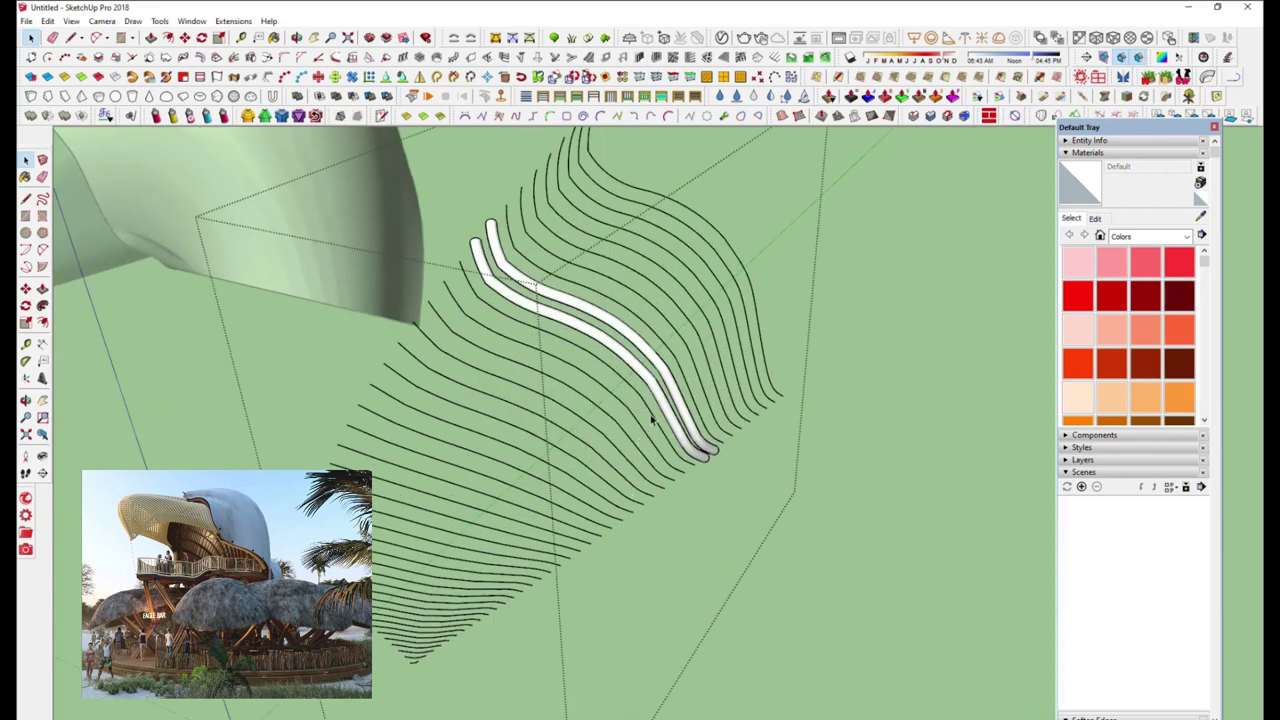
pyautogui.click(258, 78)
pyautogui.click(583, 447)
pyautogui.click(318, 95)
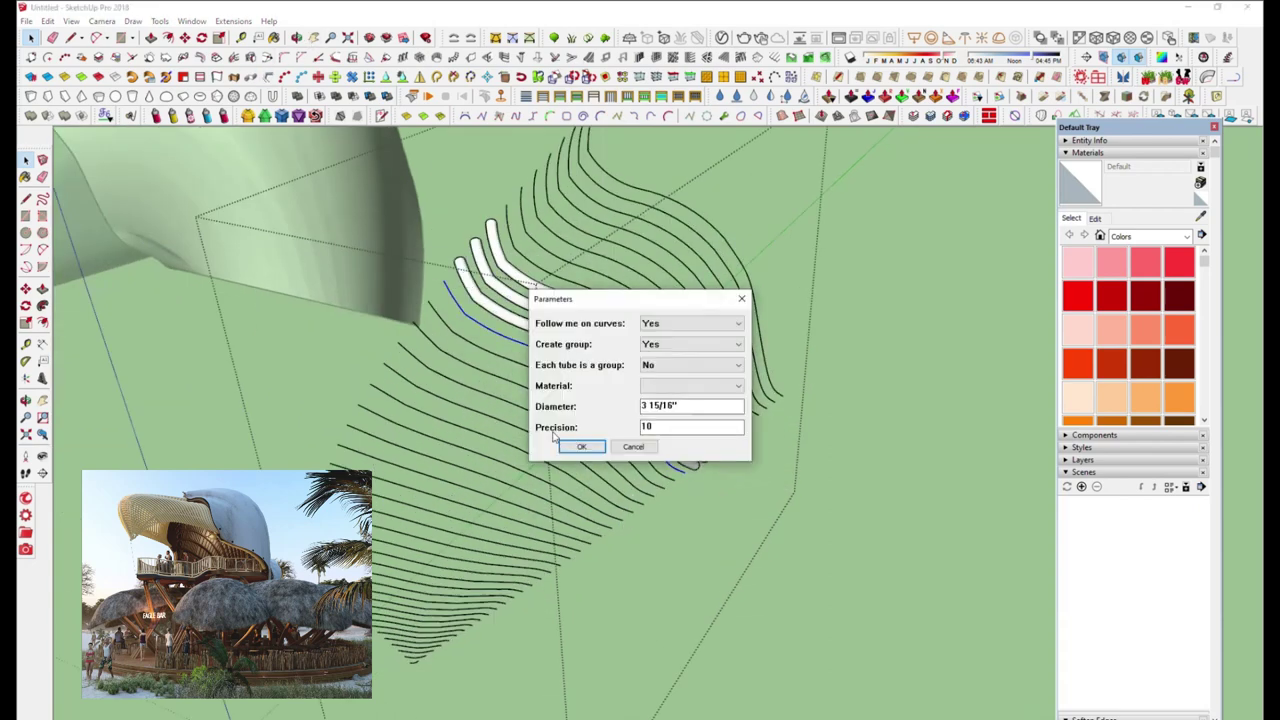
pyautogui.click(583, 447)
pyautogui.click(267, 80)
pyautogui.click(583, 447)
# Tube the remaining upper beak curves at 3 15/16" diameter, then orbit to check the fan
pyautogui.click(268, 80)
pyautogui.click(583, 447)
pyautogui.click(268, 80)
pyautogui.click(583, 447)
pyautogui.click(268, 80)
pyautogui.click(583, 447)
pyautogui.click(268, 80)
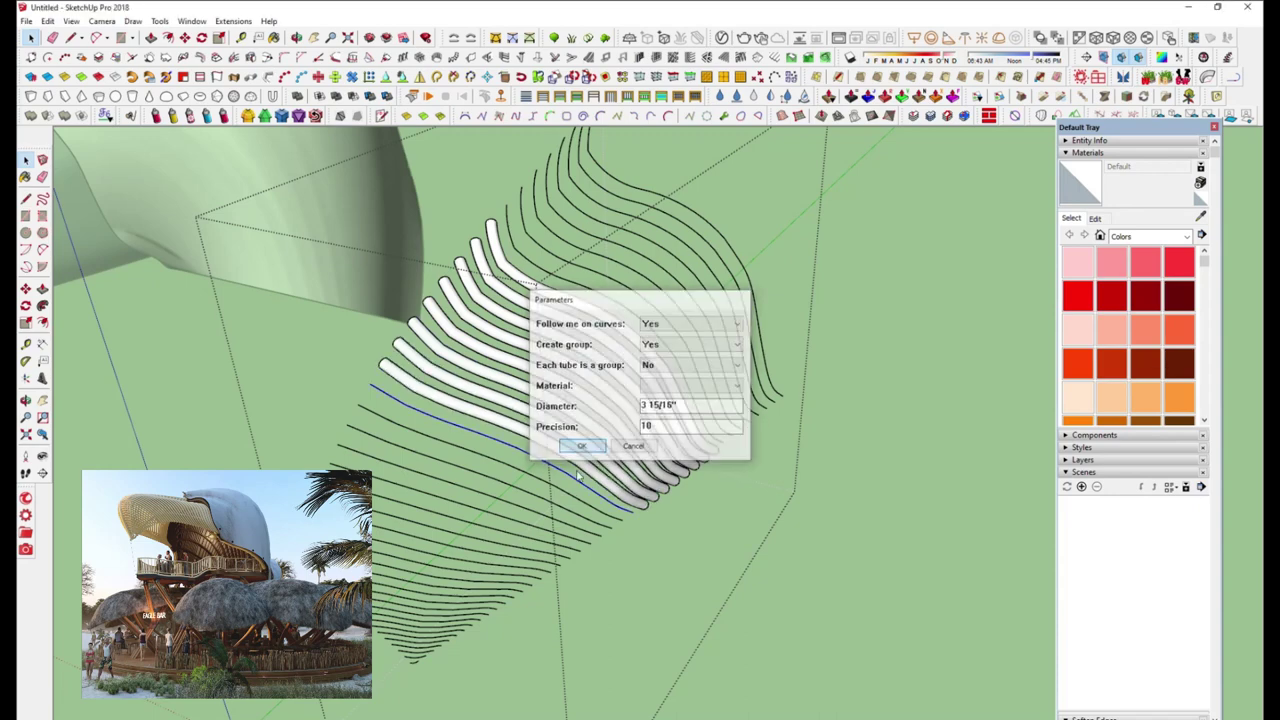
pyautogui.click(583, 447)
pyautogui.click(268, 80)
pyautogui.click(583, 447)
pyautogui.click(268, 80)
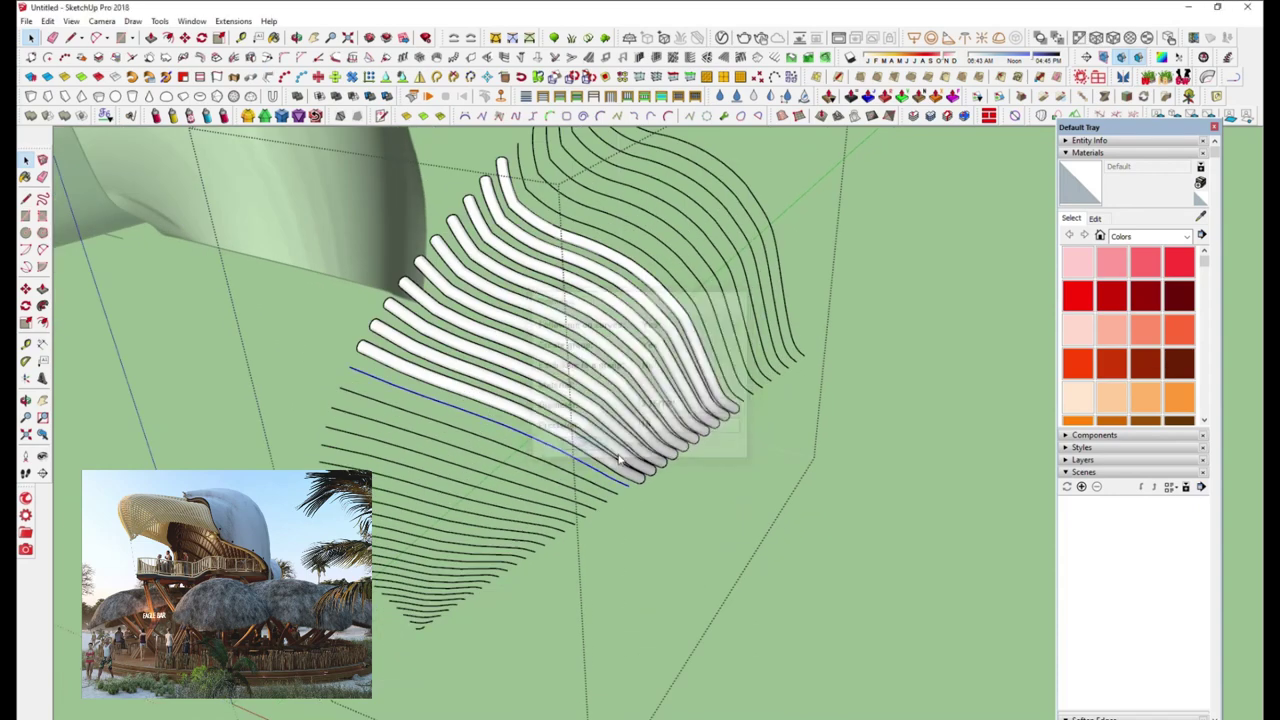
pyautogui.click(583, 447)
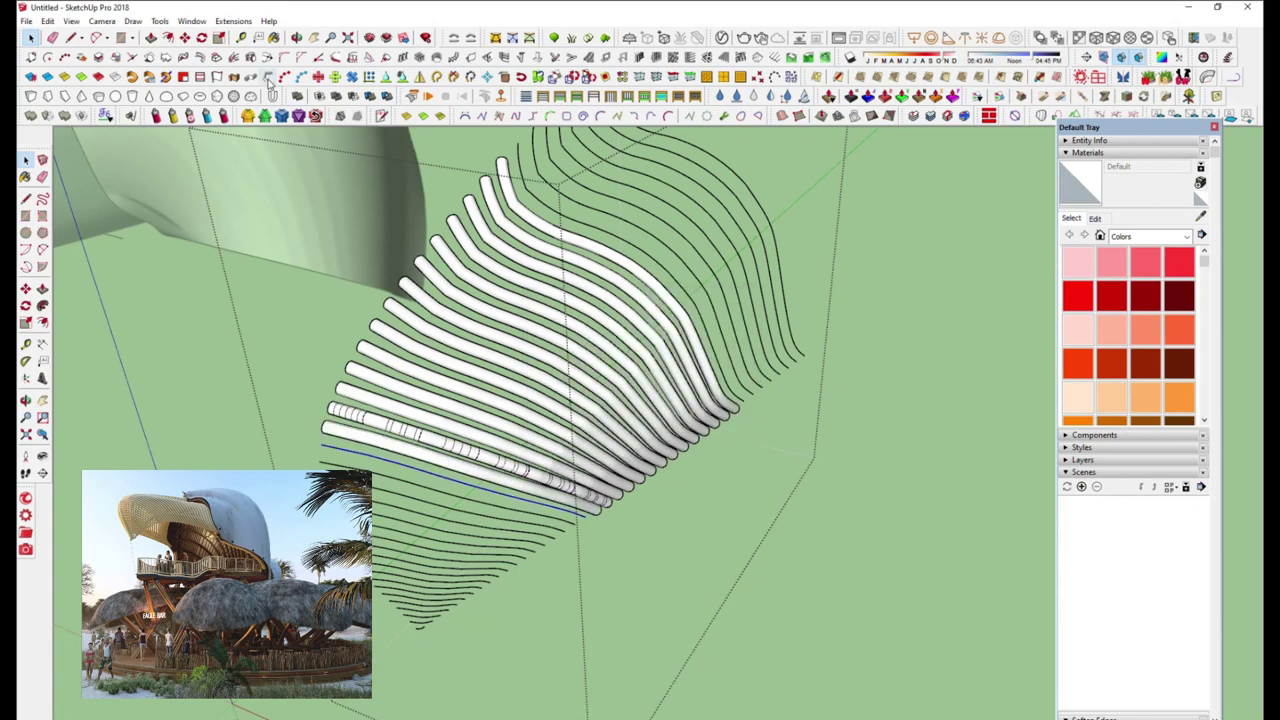
pyautogui.moveTo(563, 429); pyautogui.dragTo(540, 468, button='middle')
# Turn each lower beak curve into a tube slat with a smaller diameter using Lines to Tube
pyautogui.click(268, 80)
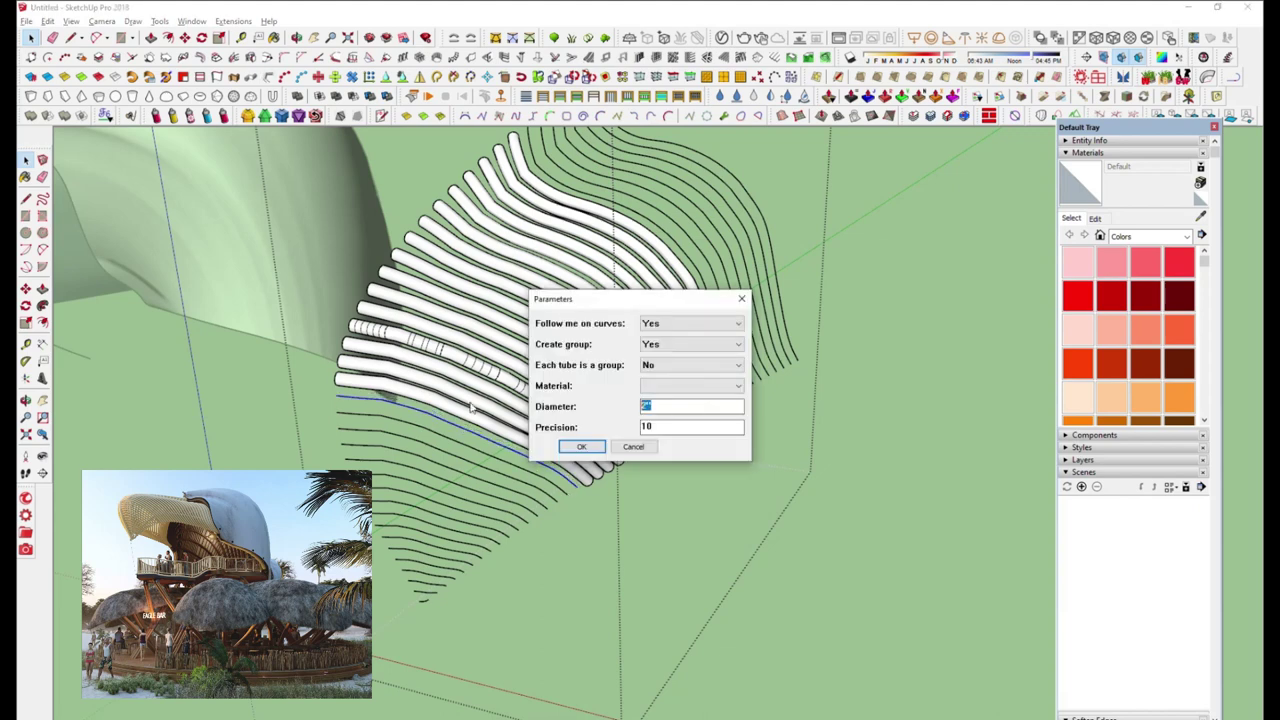
pyautogui.press('Return')
pyautogui.press('Return')
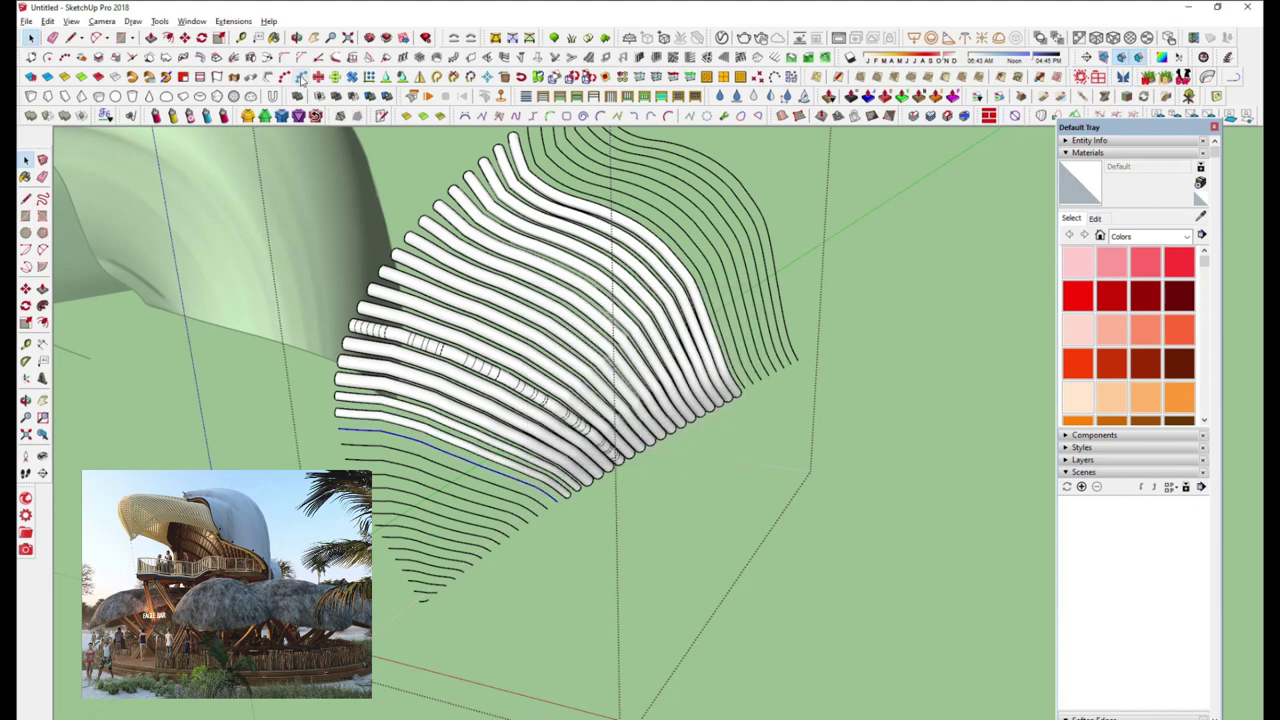
pyautogui.click(518, 513)
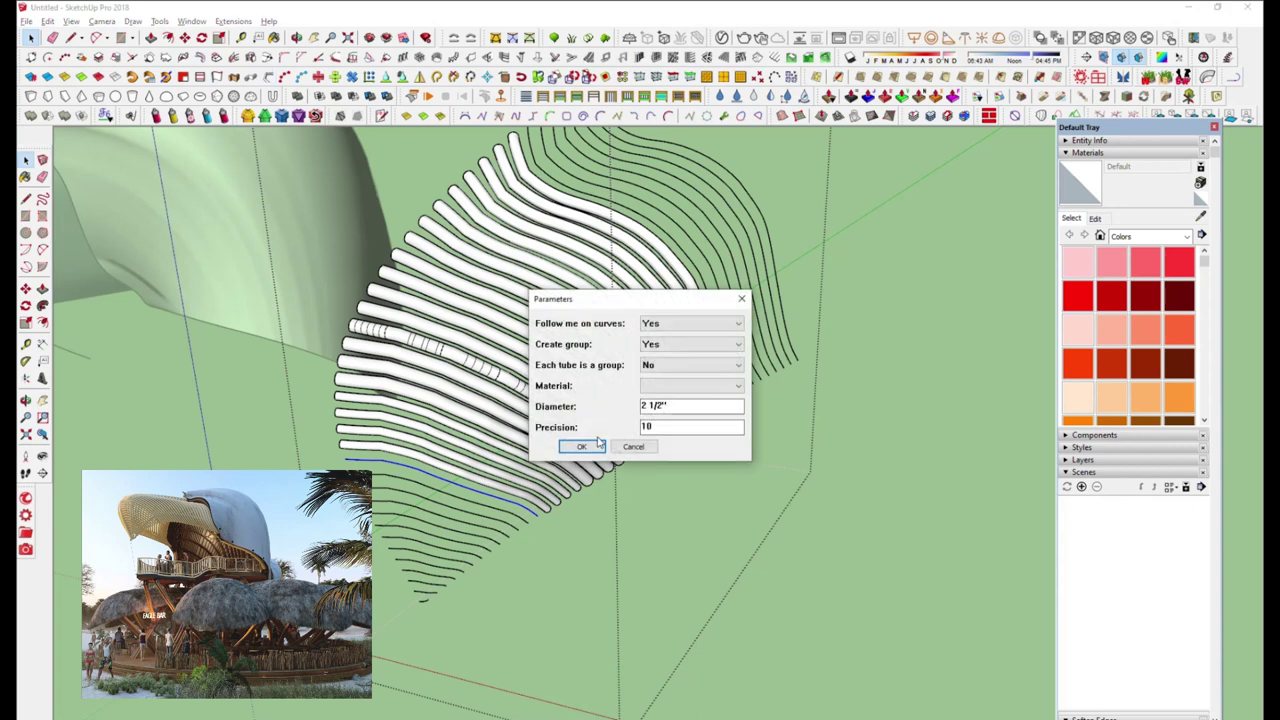
pyautogui.press('Return')
pyautogui.click(498, 515)
pyautogui.press('Return')
pyautogui.click(508, 527)
pyautogui.press('Return')
pyautogui.click(480, 531)
pyautogui.press('Return')
pyautogui.click(470, 533)
pyautogui.press('Return')
pyautogui.click(460, 547)
pyautogui.press('Return')
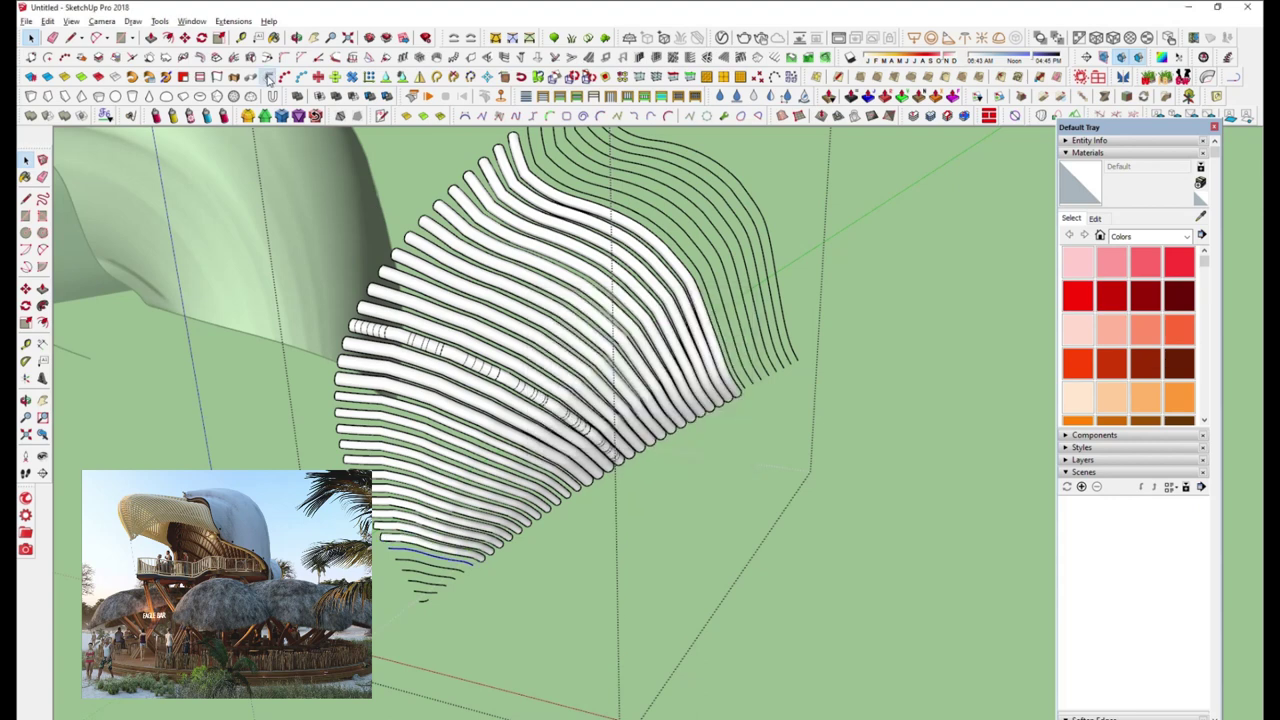
pyautogui.click(430, 558)
pyautogui.press('Return')
pyautogui.click(441, 572)
pyautogui.press('Return')
pyautogui.click(447, 560)
pyautogui.press('Return')
pyautogui.click(427, 590)
pyautogui.press('Return')
pyautogui.click(424, 595)
pyautogui.press('Return')
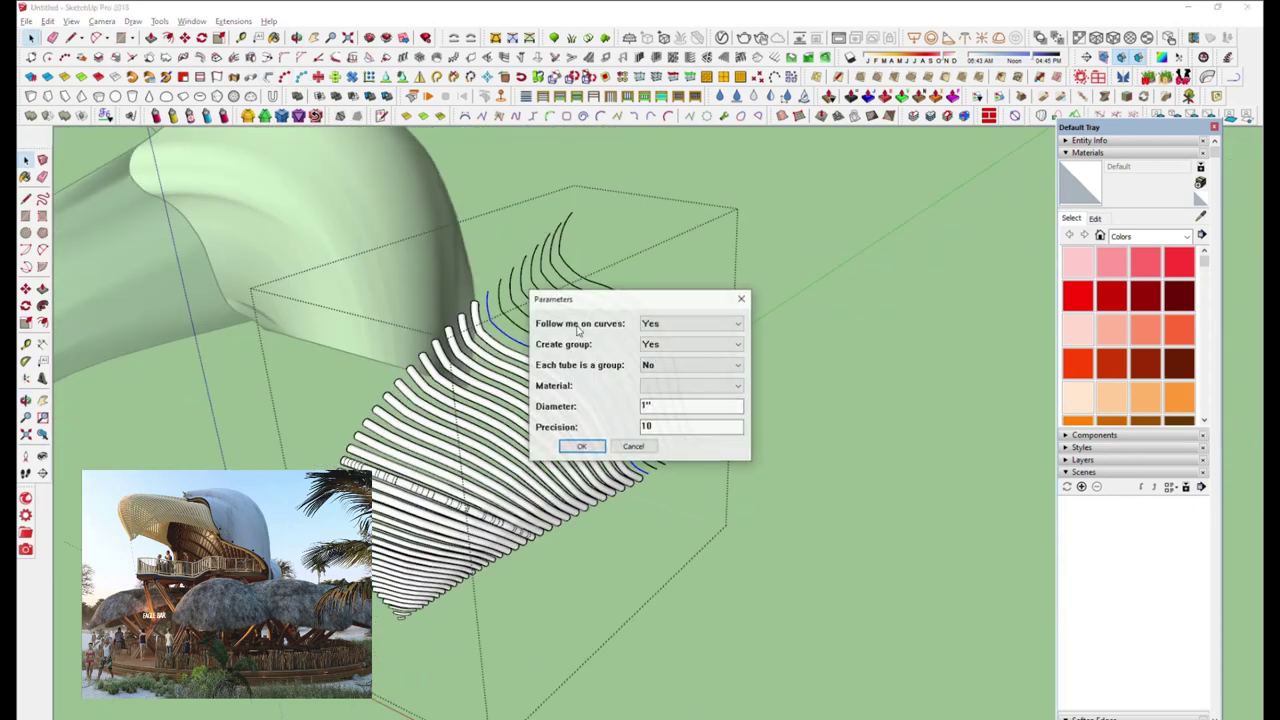
# Tube the remaining outer beak curves
pyautogui.click(581, 447)
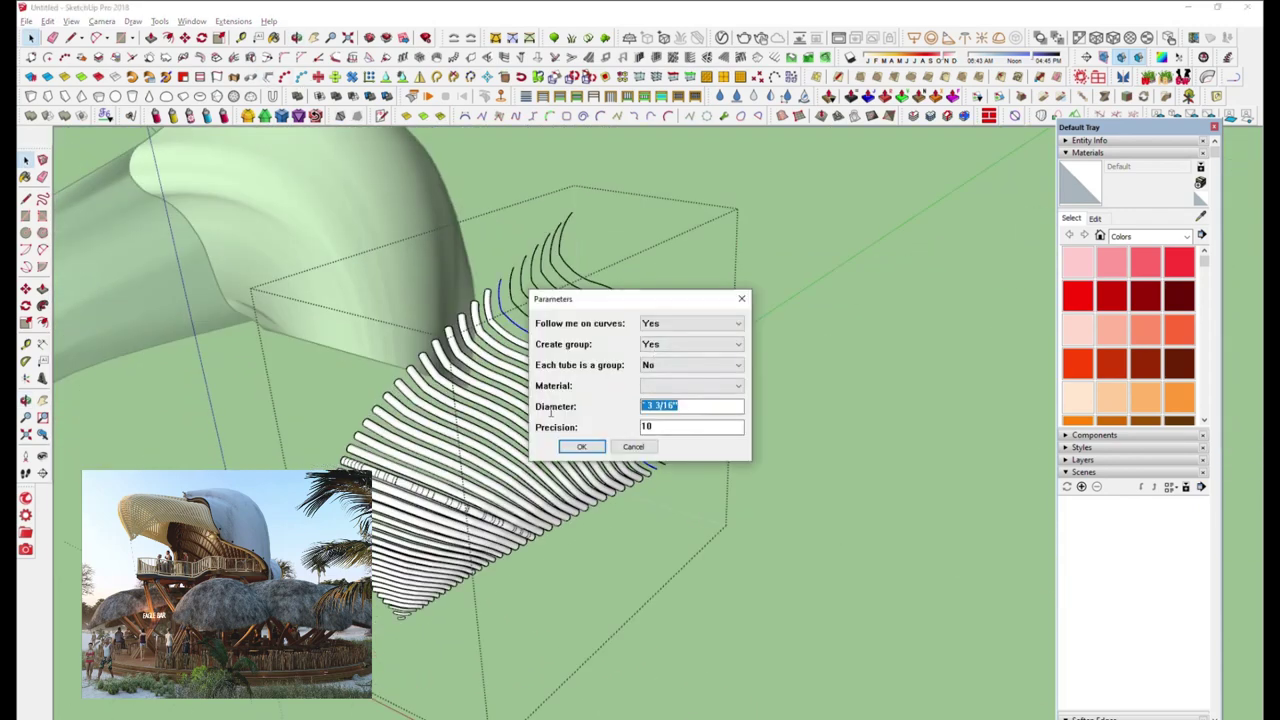
pyautogui.click(578, 448)
pyautogui.press('Return')
pyautogui.write('1')
pyautogui.press('Return')
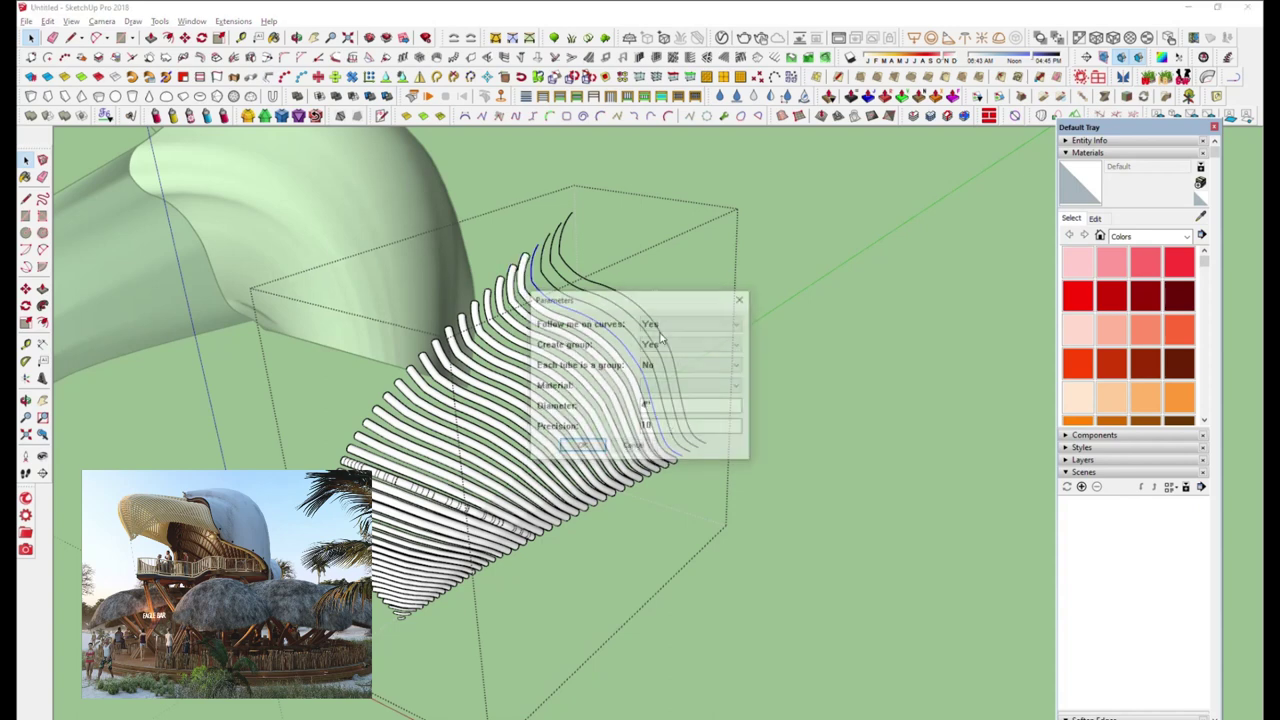
pyautogui.press('Return')
pyautogui.press('Return')
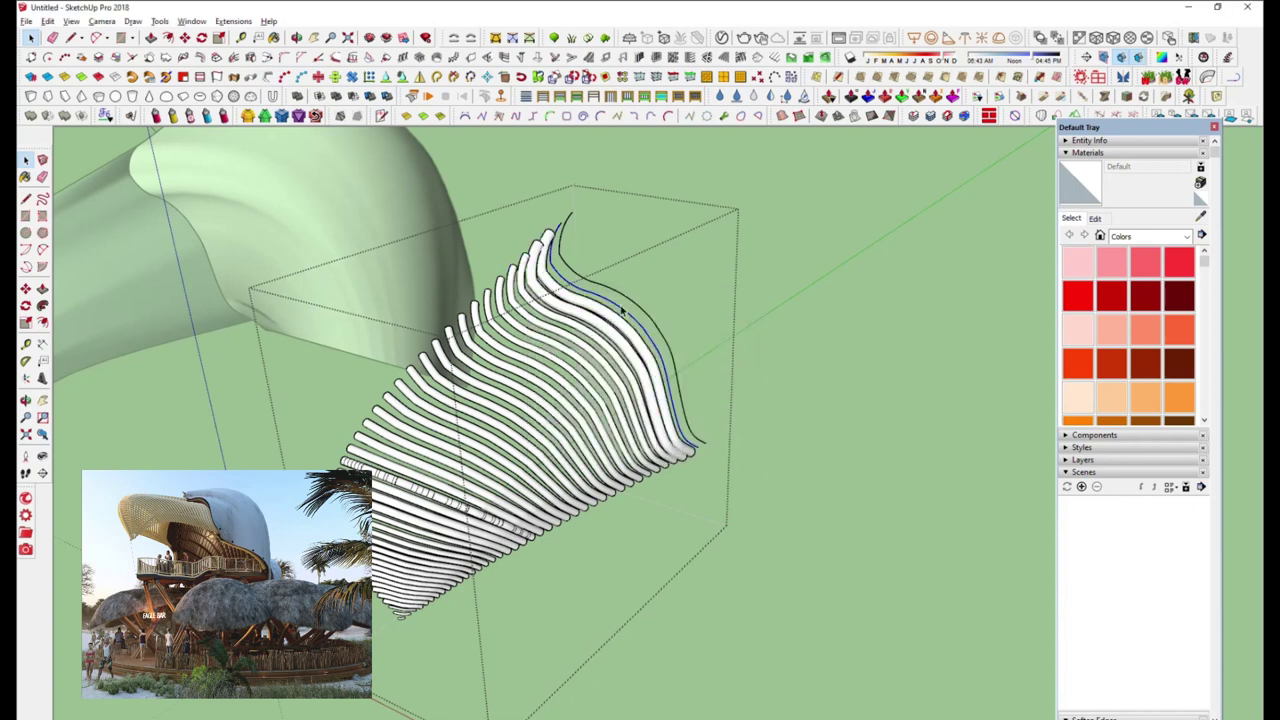
pyautogui.press('Return')
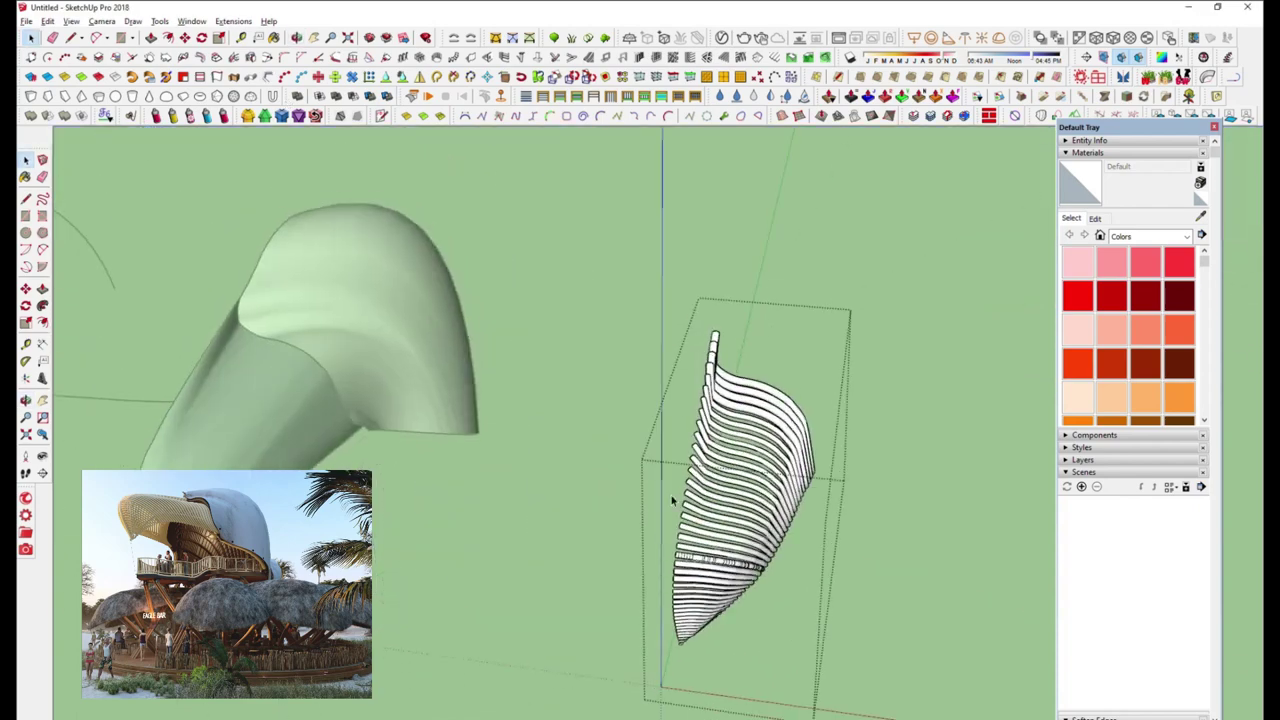
# Make the tube slat group a component and delete the extra slice object
pyautogui.rightClick(636, 420)
pyautogui.click(690, 196)
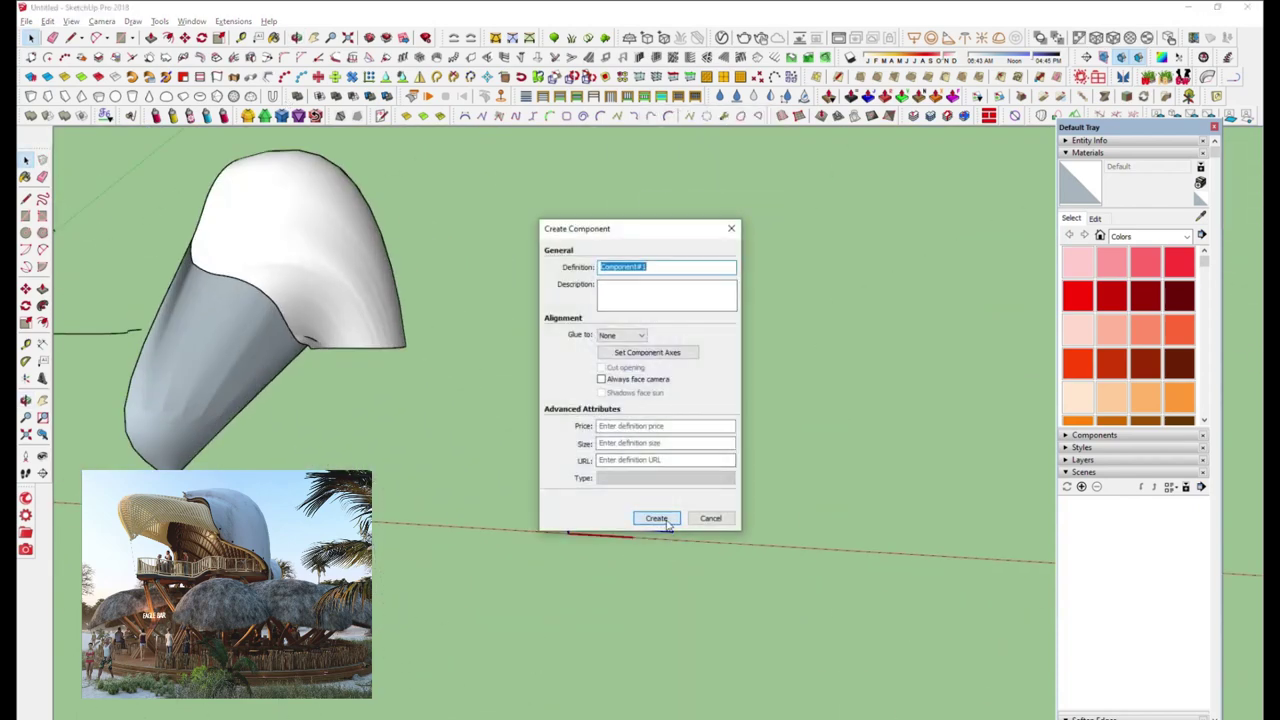
pyautogui.click(654, 516)
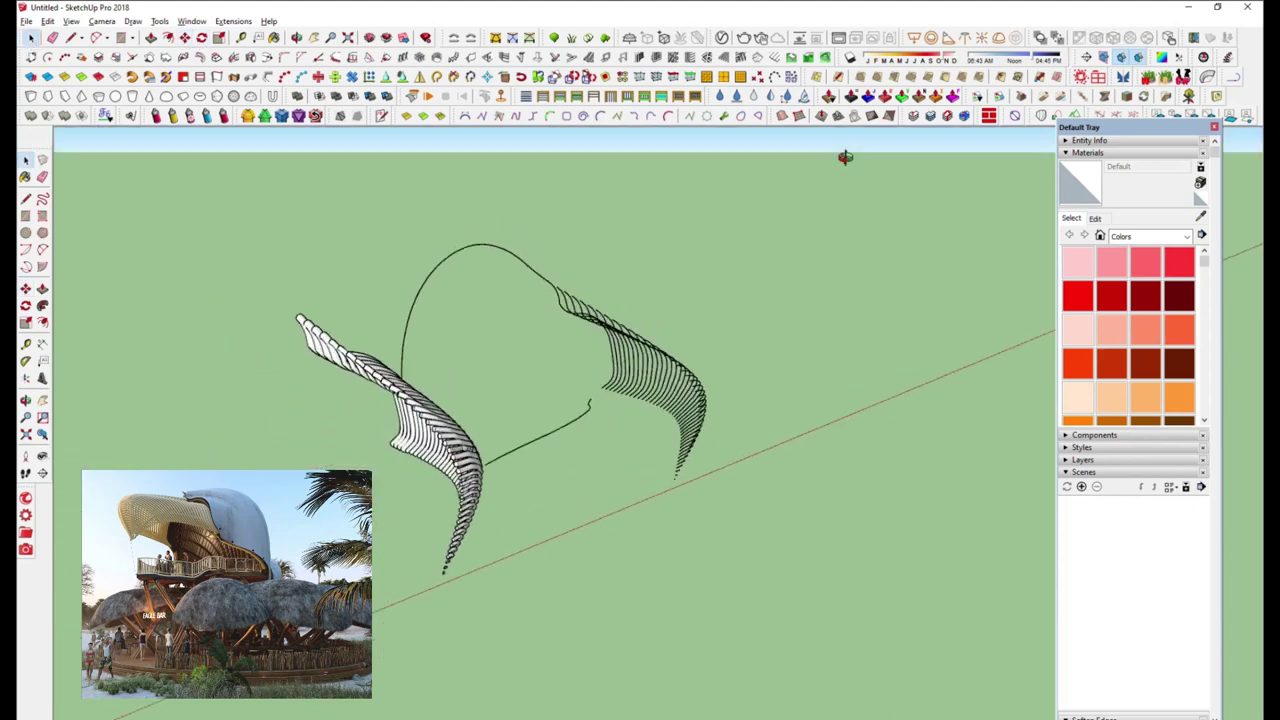
pyautogui.click(643, 363)
pyautogui.press('Delete')
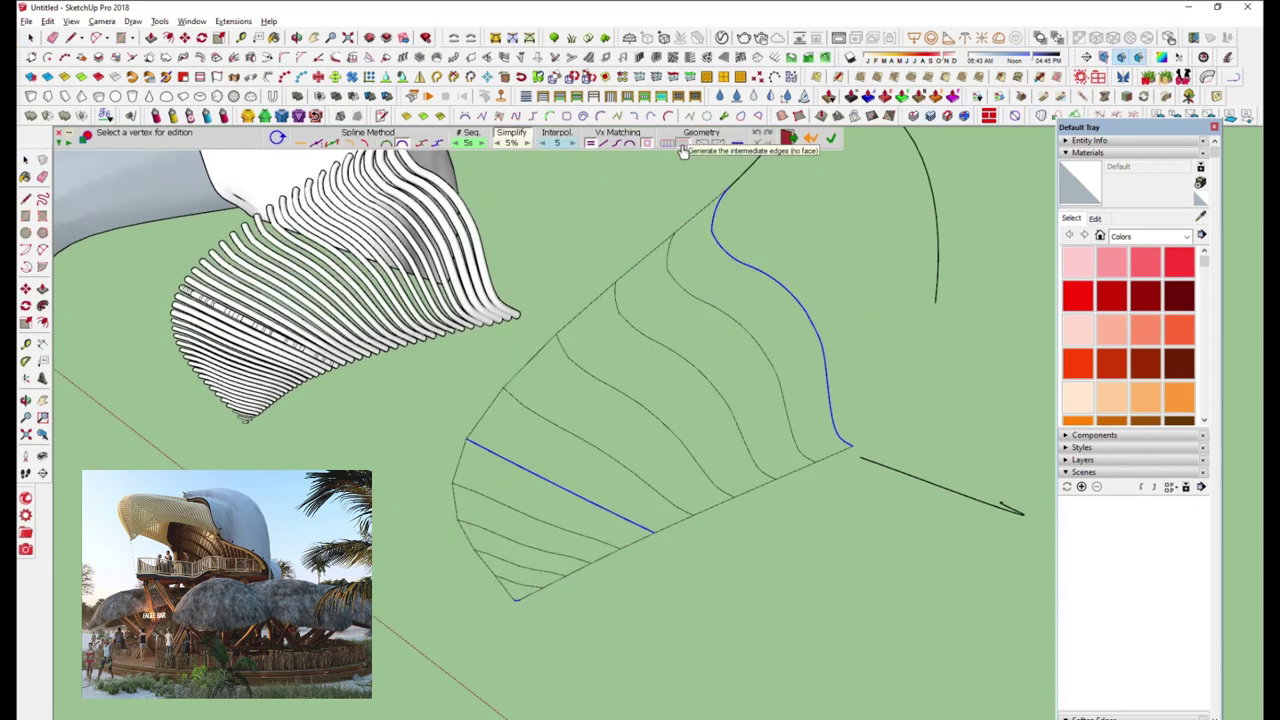
# Commit the Curviloft loft between the second set of curves
pyautogui.press('Escape')
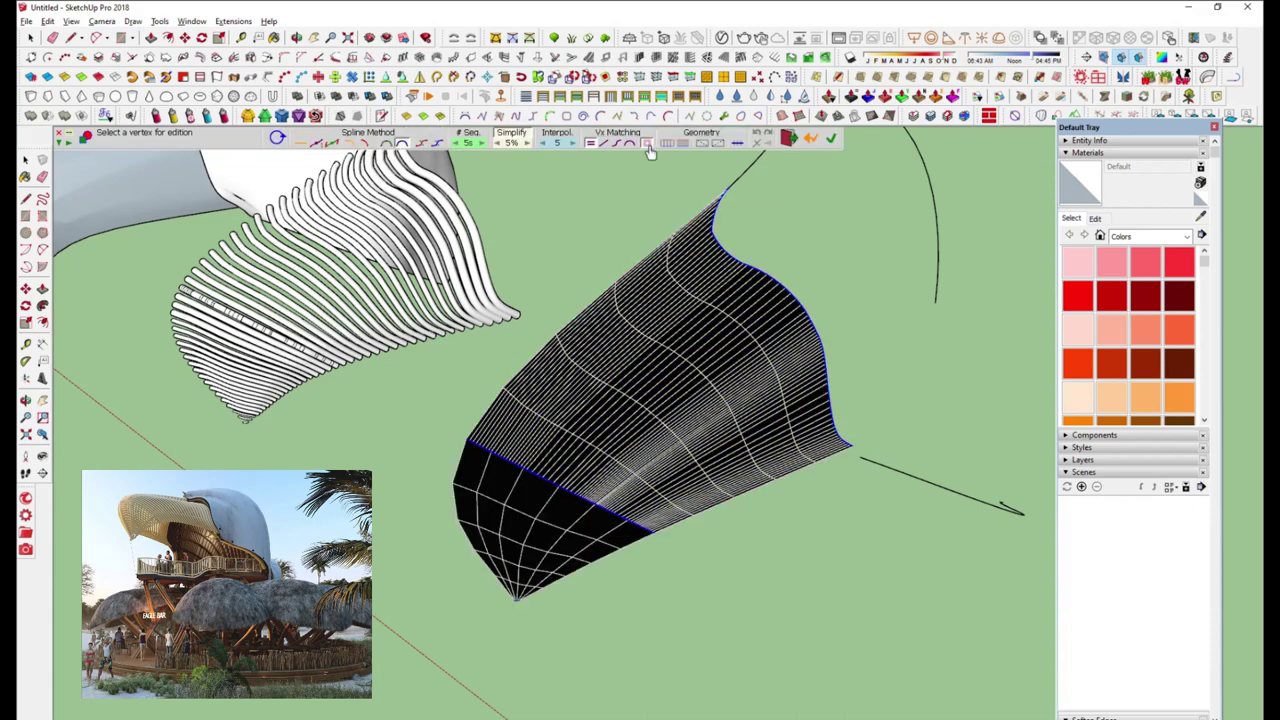
pyautogui.click(650, 148)
pyautogui.press('Return')
pyautogui.moveTo(663, 386); pyautogui.dragTo(620, 340, button='middle')
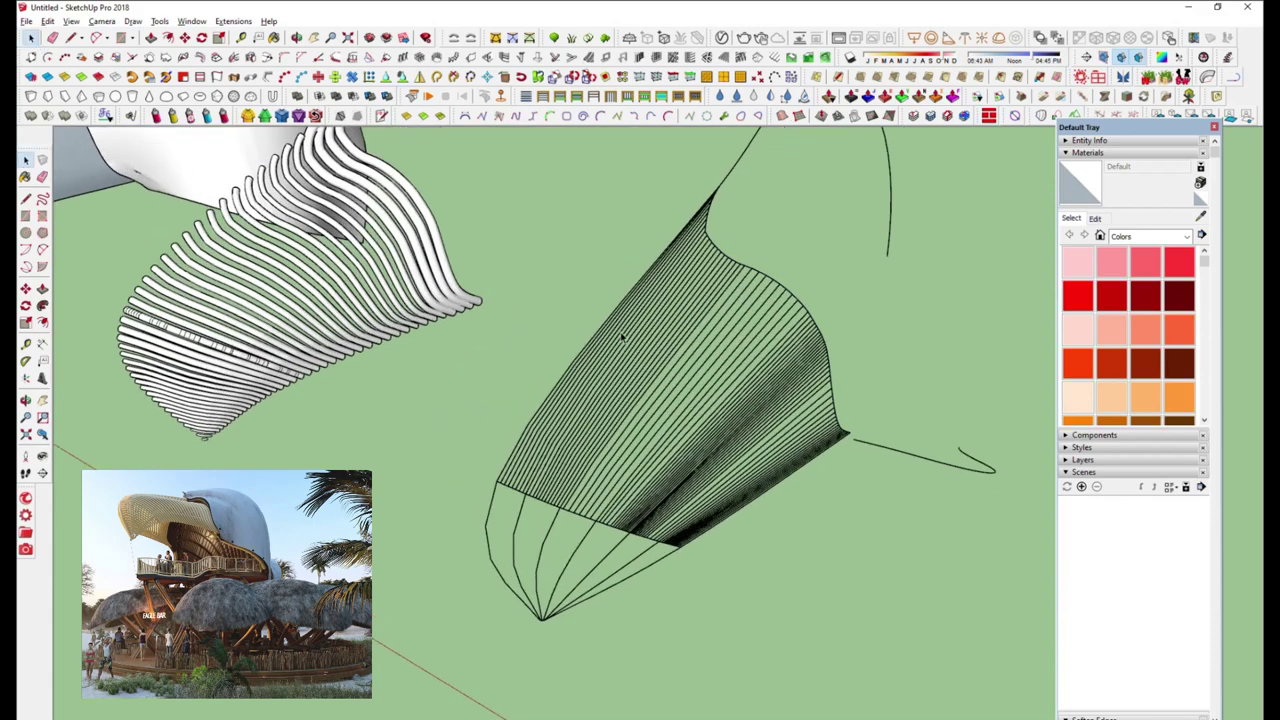
pyautogui.scroll(3, 622, 338)
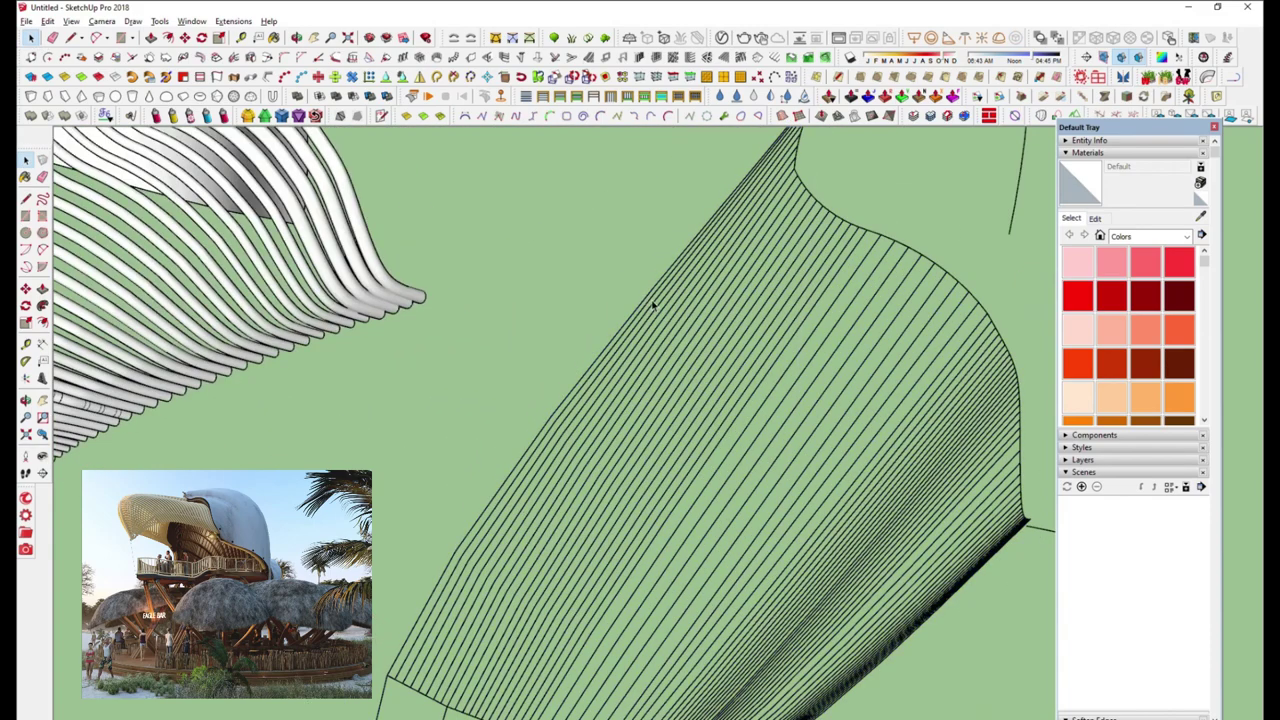
# Launch Helix along curve on the selected edge and orbit out to the beak curves
pyautogui.rightClick(652, 305)
pyautogui.click(700, 187)
pyautogui.moveTo(733, 201); pyautogui.dragTo(720, 218, button='middle')
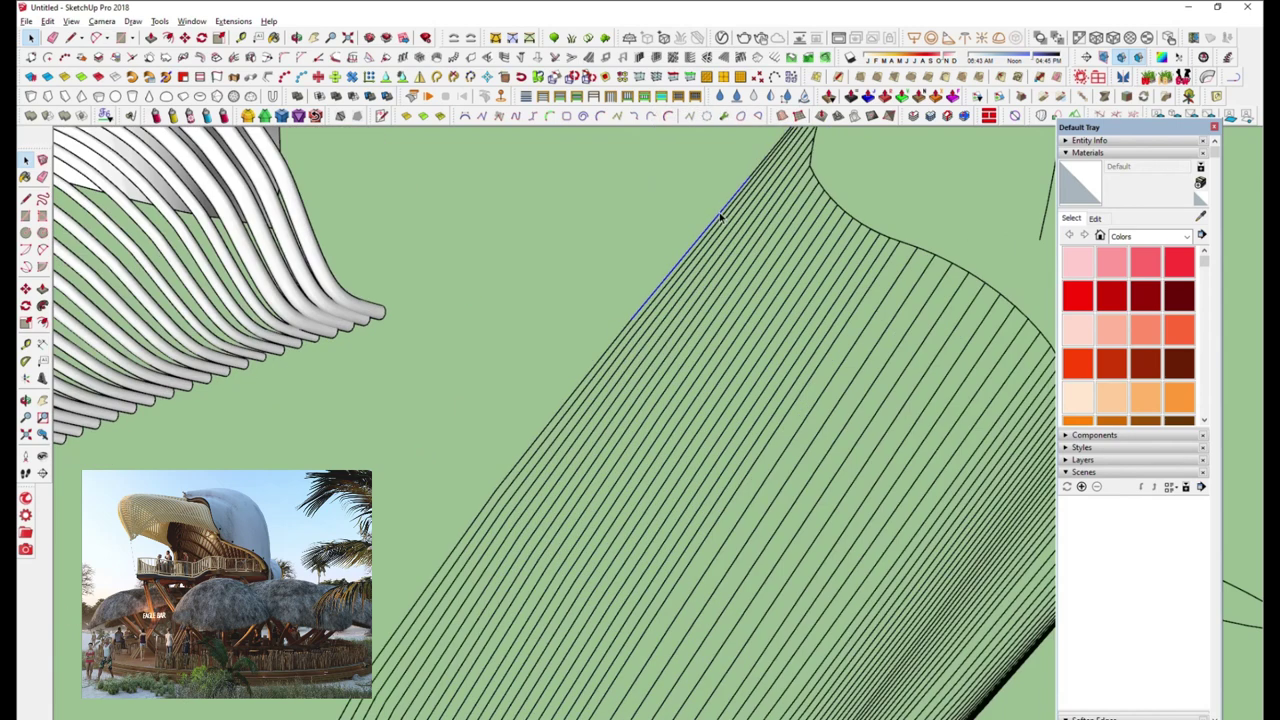
pyautogui.scroll(-3, 723, 215)
pyautogui.click(840, 483)
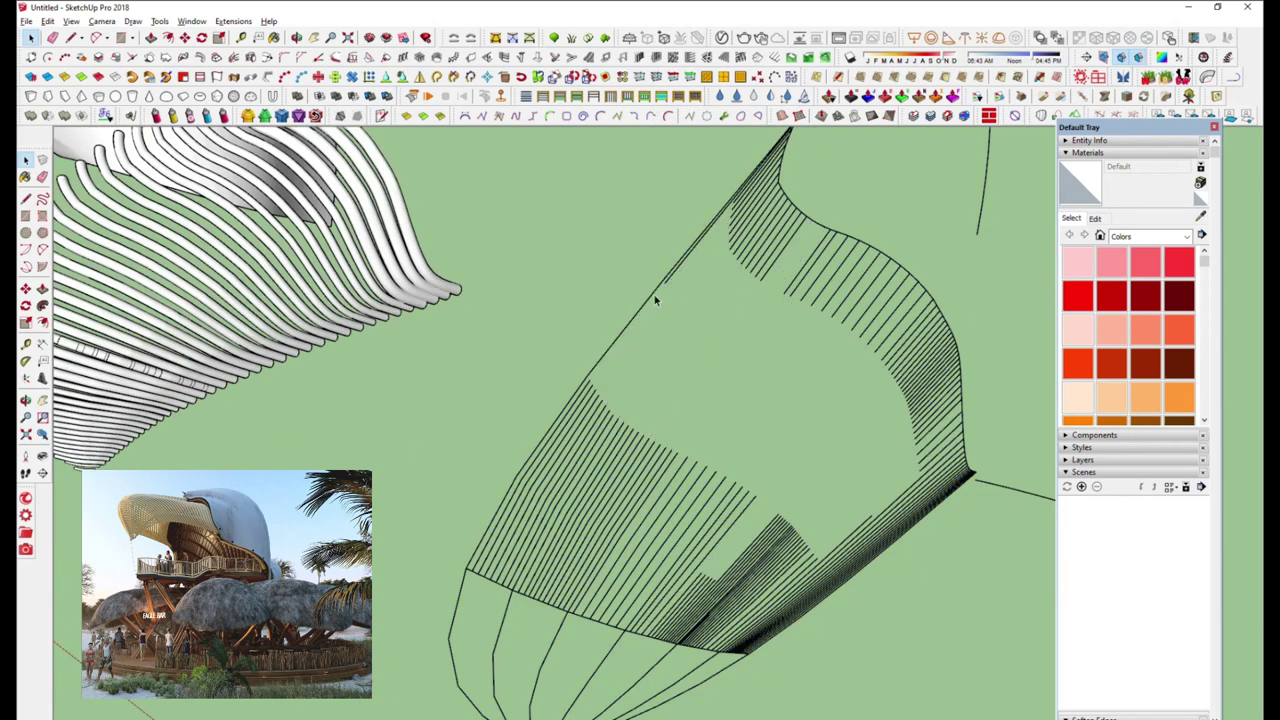
pyautogui.scroll(2, 710, 228)
pyautogui.moveTo(700, 266)
pyautogui.mouseDown(button='middle')
pyautogui.moveTo(614, 443)
pyautogui.moveTo(571, 480)
pyautogui.moveTo(592, 370)
pyautogui.moveTo(557, 465)
pyautogui.mouseUp(button='middle')
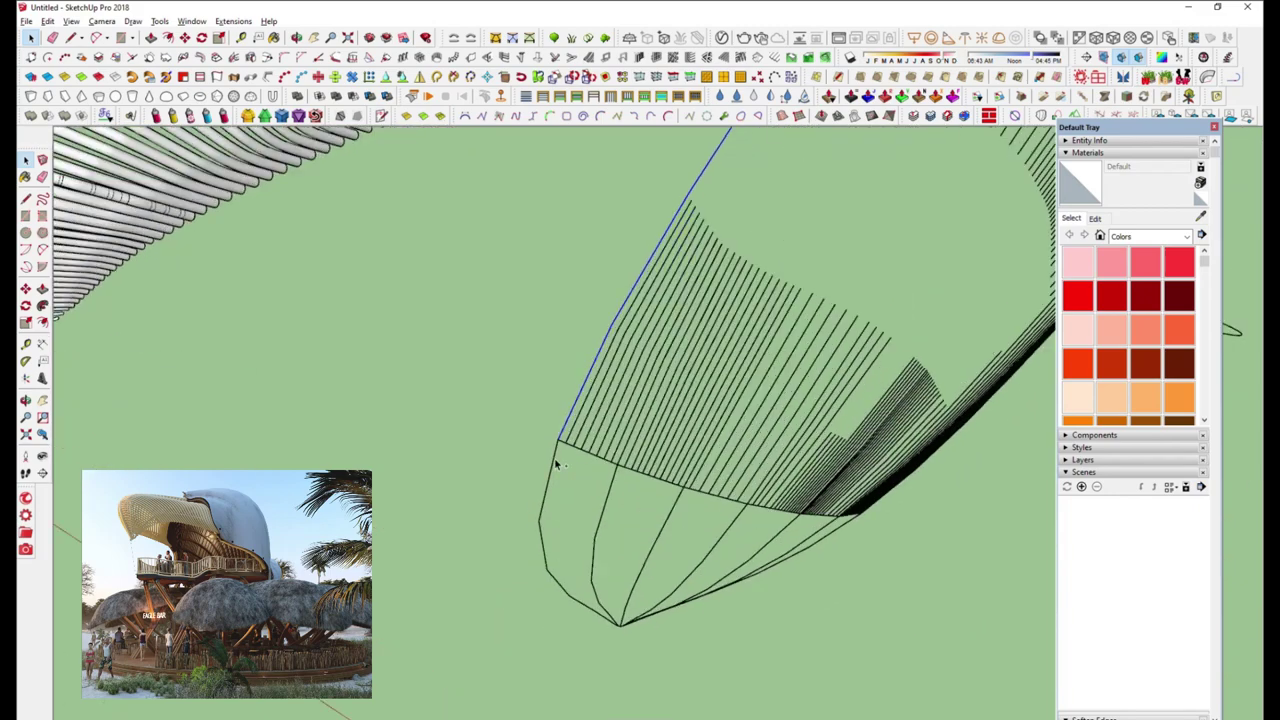
pyautogui.moveTo(607, 641)
pyautogui.mouseDown(button='middle')
pyautogui.moveTo(594, 628)
pyautogui.moveTo(656, 474)
pyautogui.mouseUp(button='middle')
# Generate the tube with Helix along curve using Radius 2 of 1 and 1 lap
pyautogui.moveTo(665, 235); pyautogui.dragTo(403, 266)
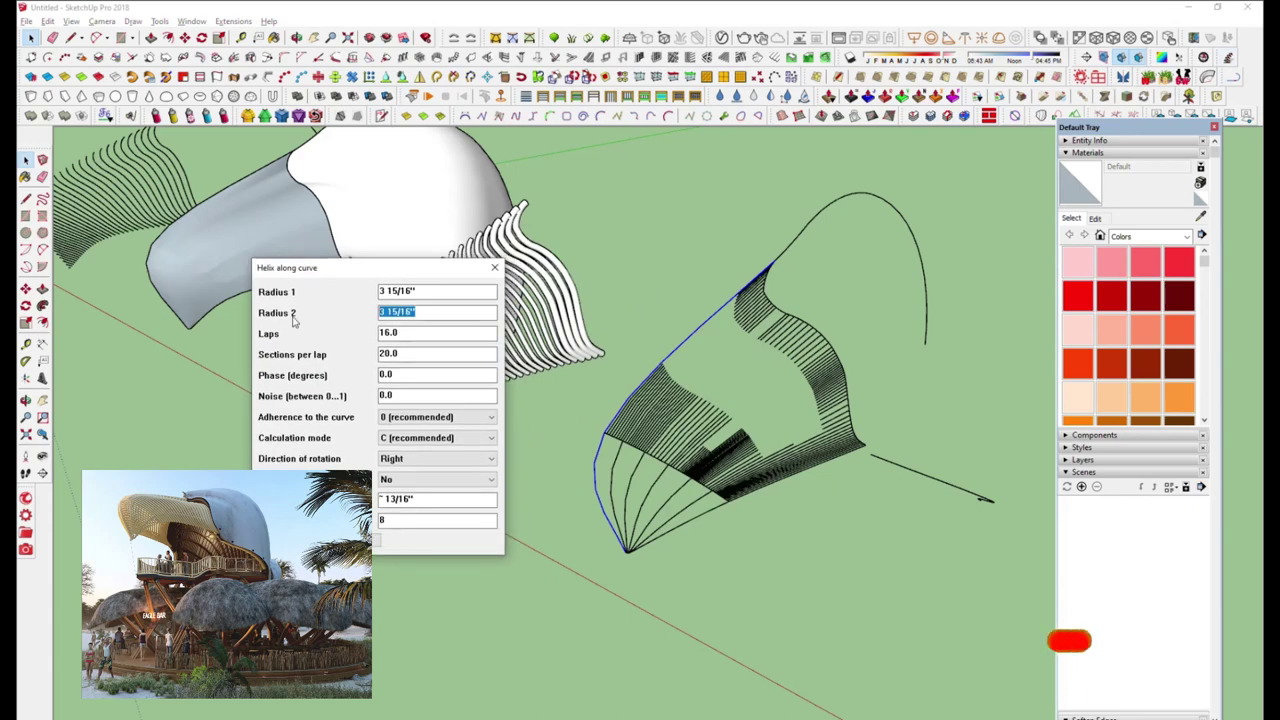
pyautogui.write('12')
pyautogui.press('Tab')
pyautogui.write('1')
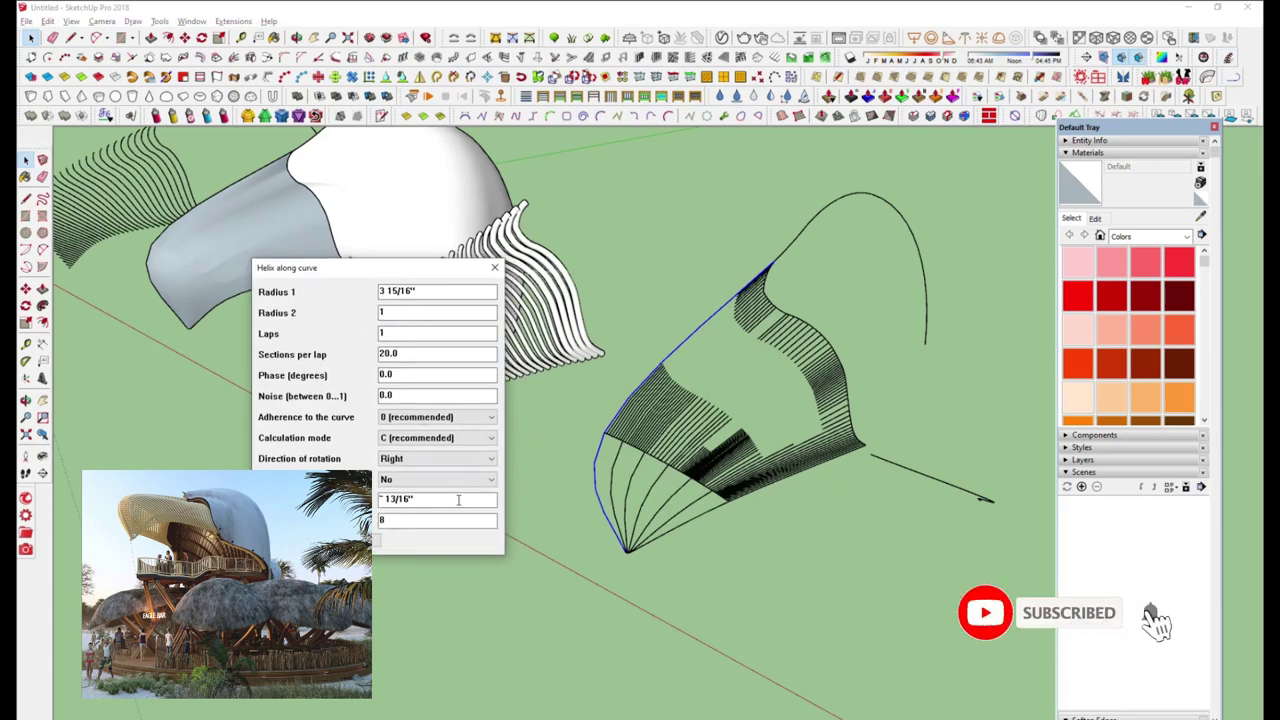
pyautogui.press('Return')
pyautogui.scroll(5, 690, 470)
pyautogui.scroll(-3, 690, 470)
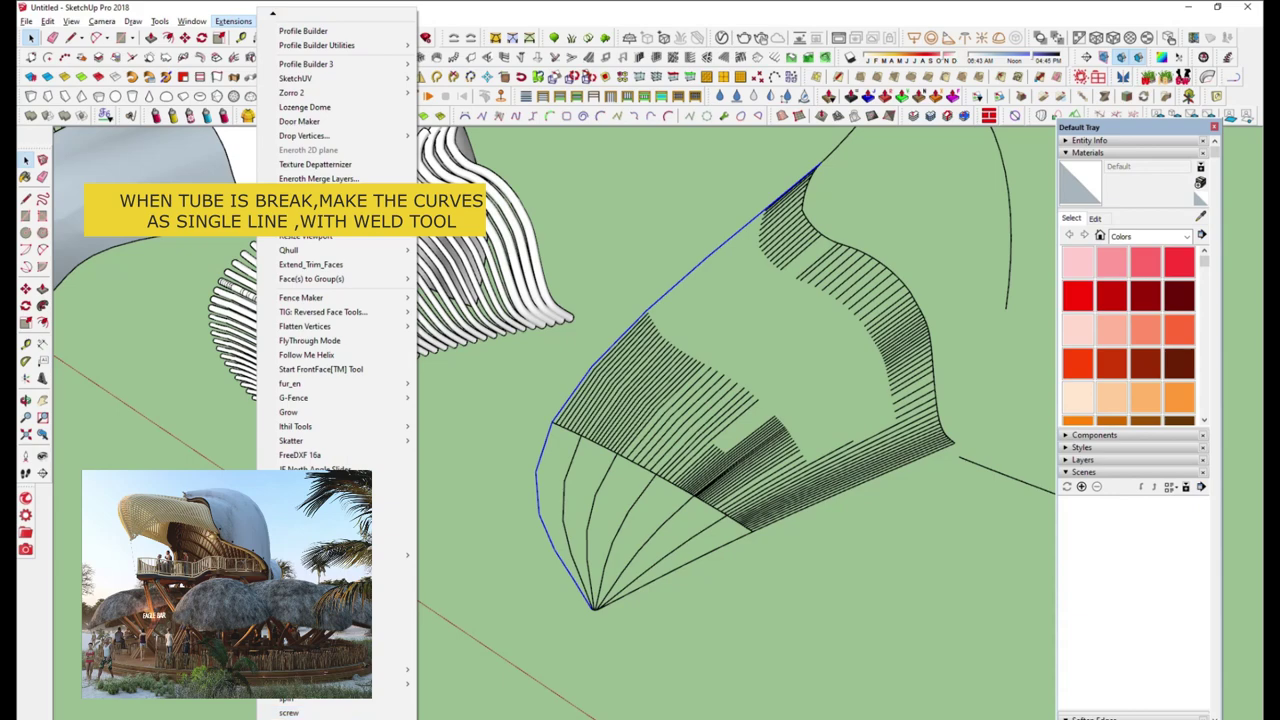
# Weld the beak's broken edge curves and move the tube onto the rib slats
pyautogui.click(543, 477)
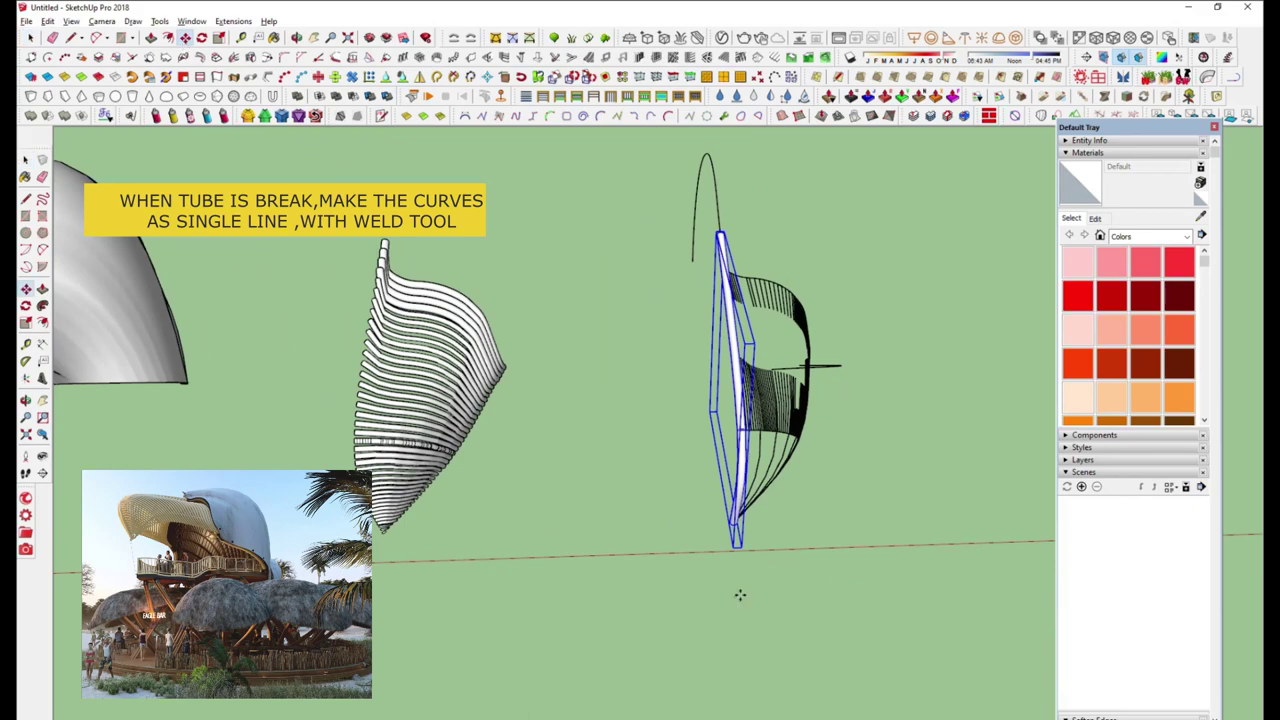
pyautogui.click(740, 595)
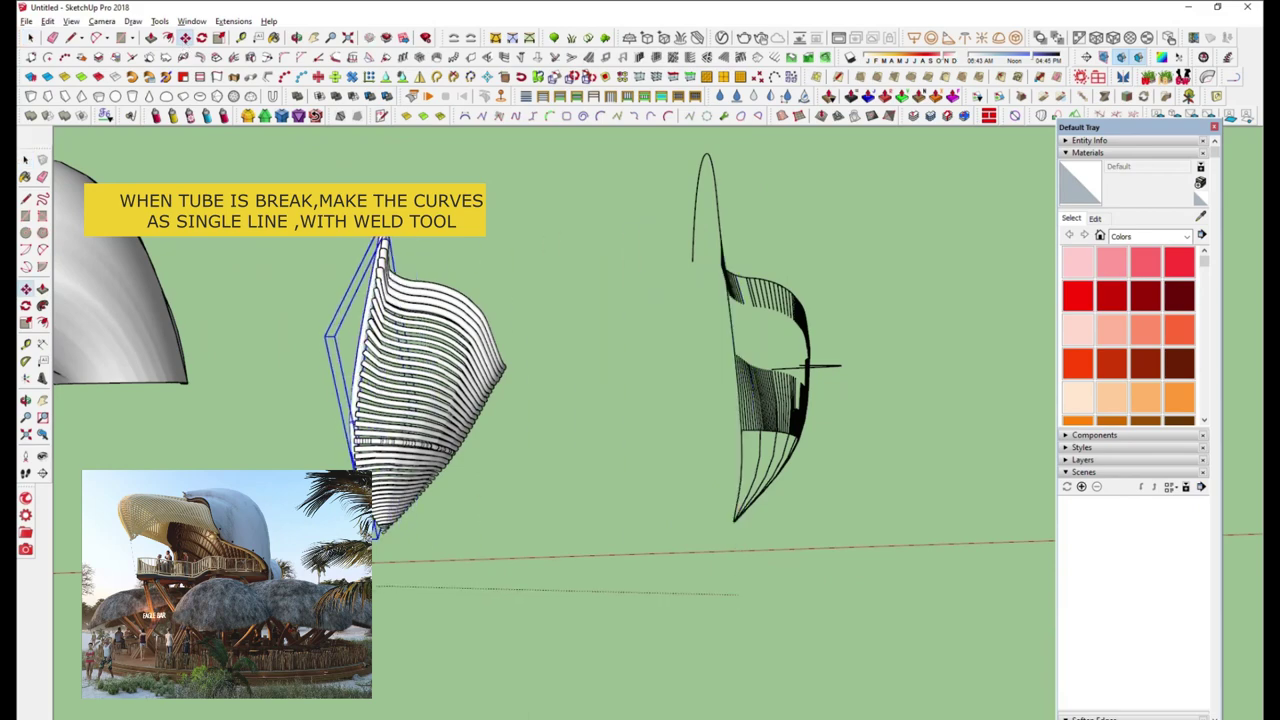
pyautogui.moveTo(378, 556)
pyautogui.mouseDown(button='middle')
pyautogui.moveTo(553, 497)
pyautogui.moveTo(660, 668)
pyautogui.mouseUp(button='middle')
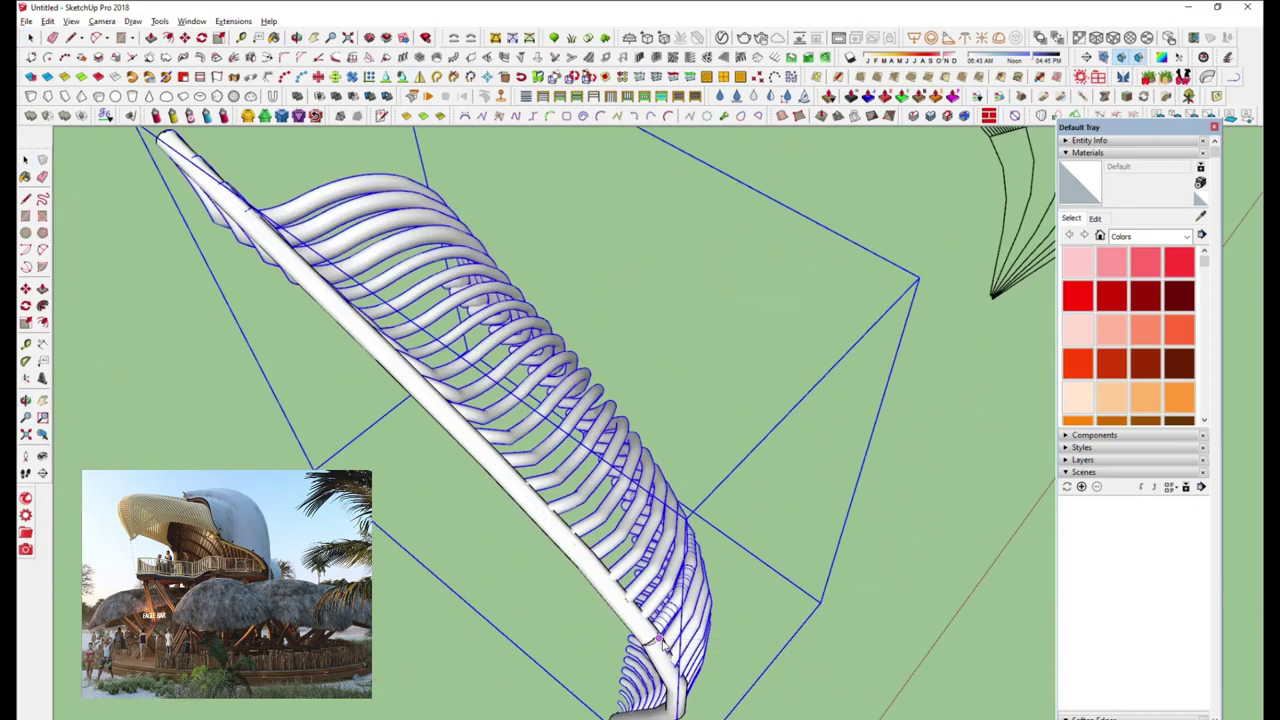
pyautogui.moveTo(662, 648); pyautogui.dragTo(375, 376, button='middle')
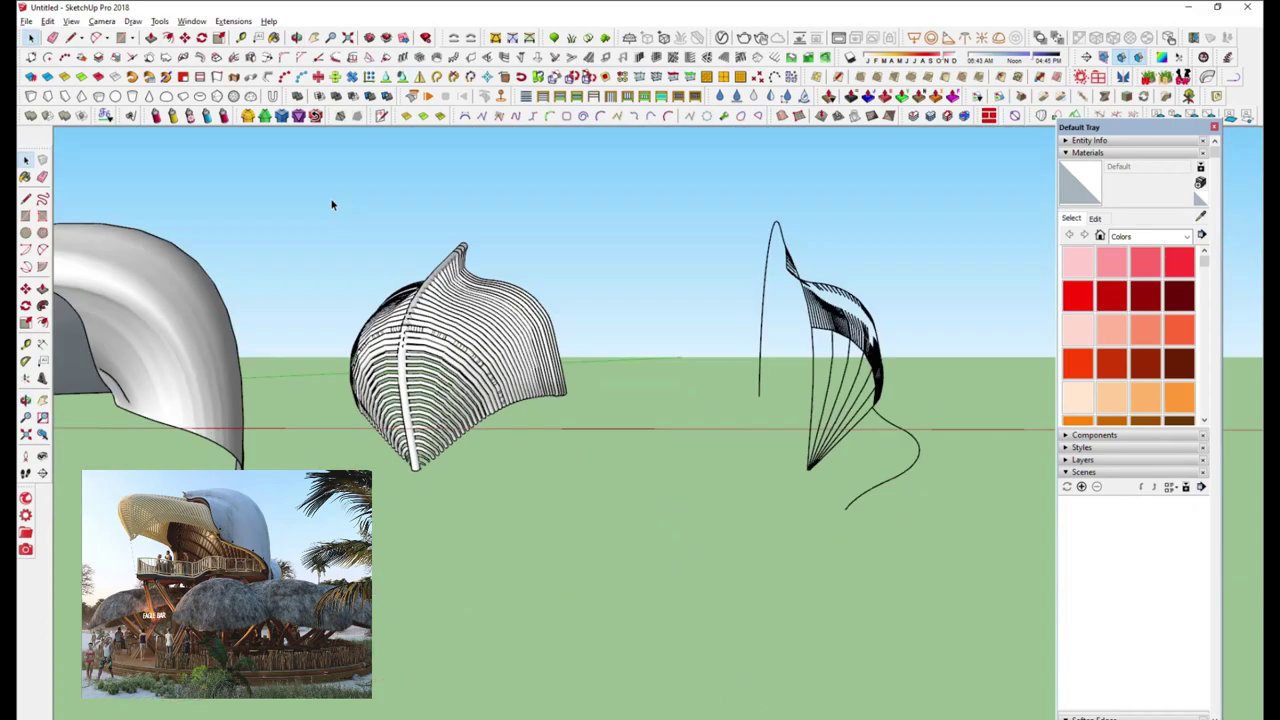
pyautogui.moveTo(331, 200)
pyautogui.mouseDown(button='middle')
pyautogui.moveTo(629, 409)
pyautogui.moveTo(611, 243)
pyautogui.mouseUp(button='middle')
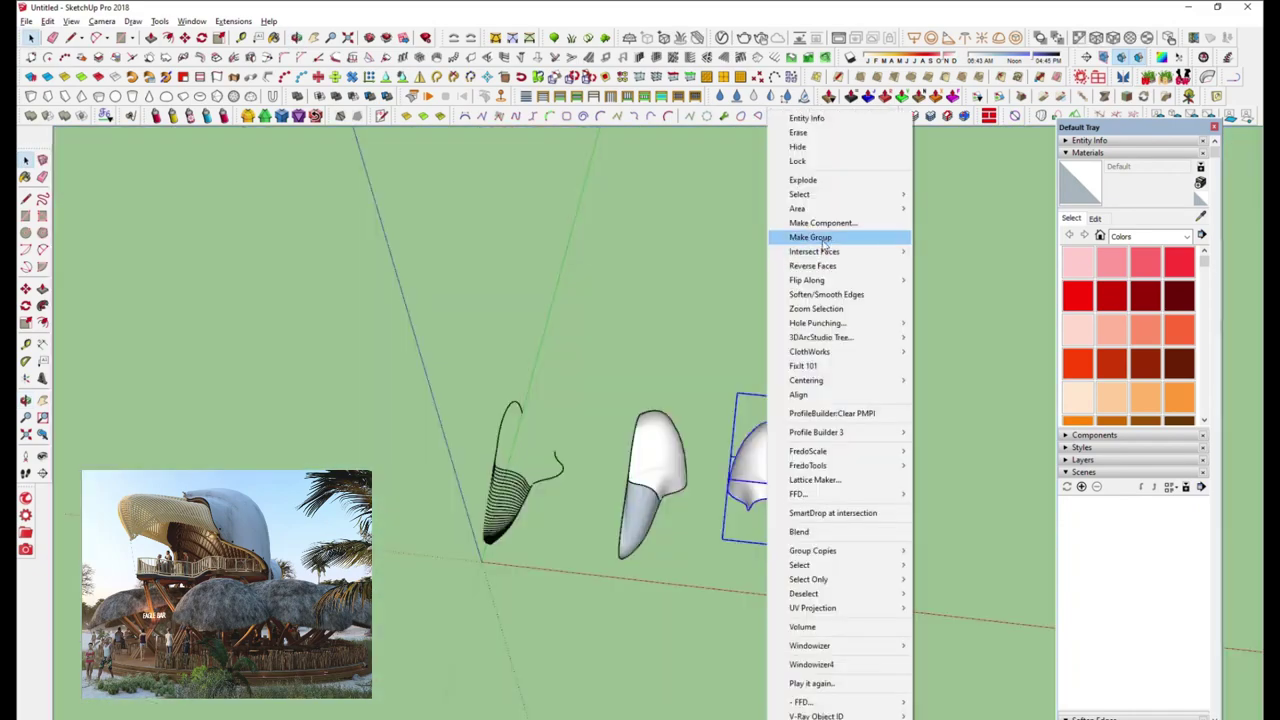
pyautogui.click(823, 238)
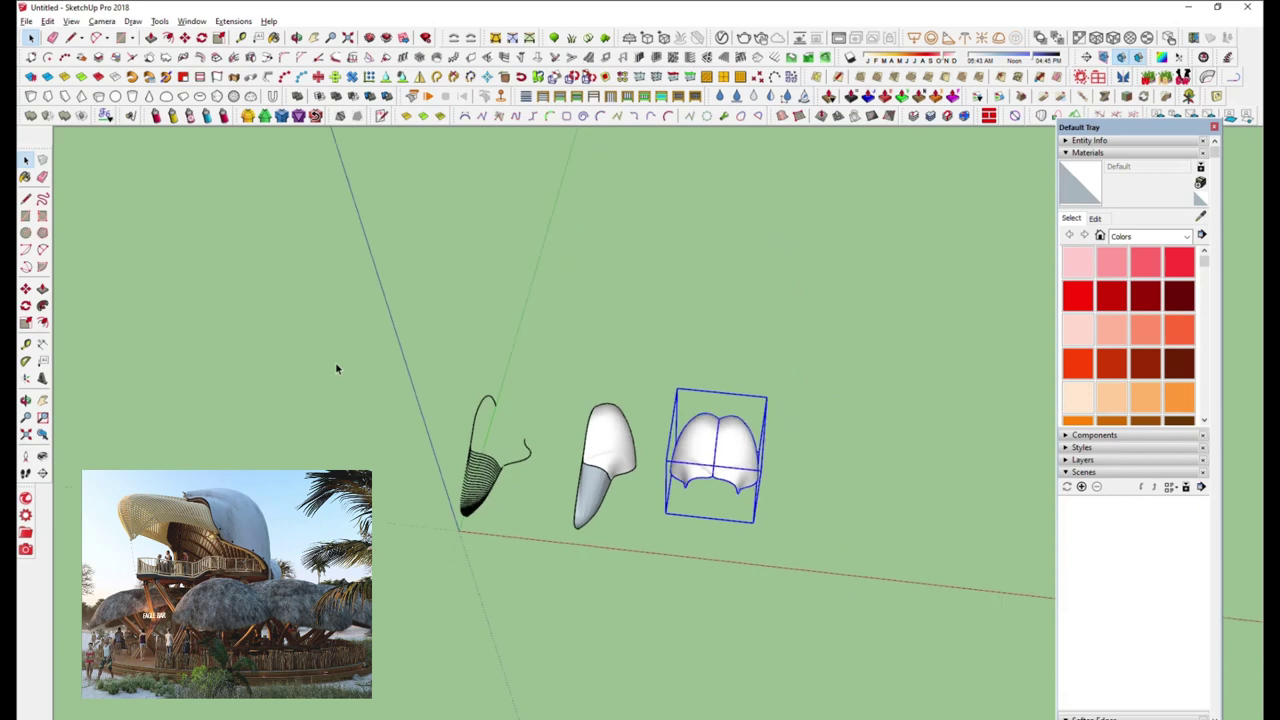
# Copy the two-lobed shell further to the right
pyautogui.scroll(-2, 337, 366)
pyautogui.click(678, 487)
pyautogui.click(772, 484)
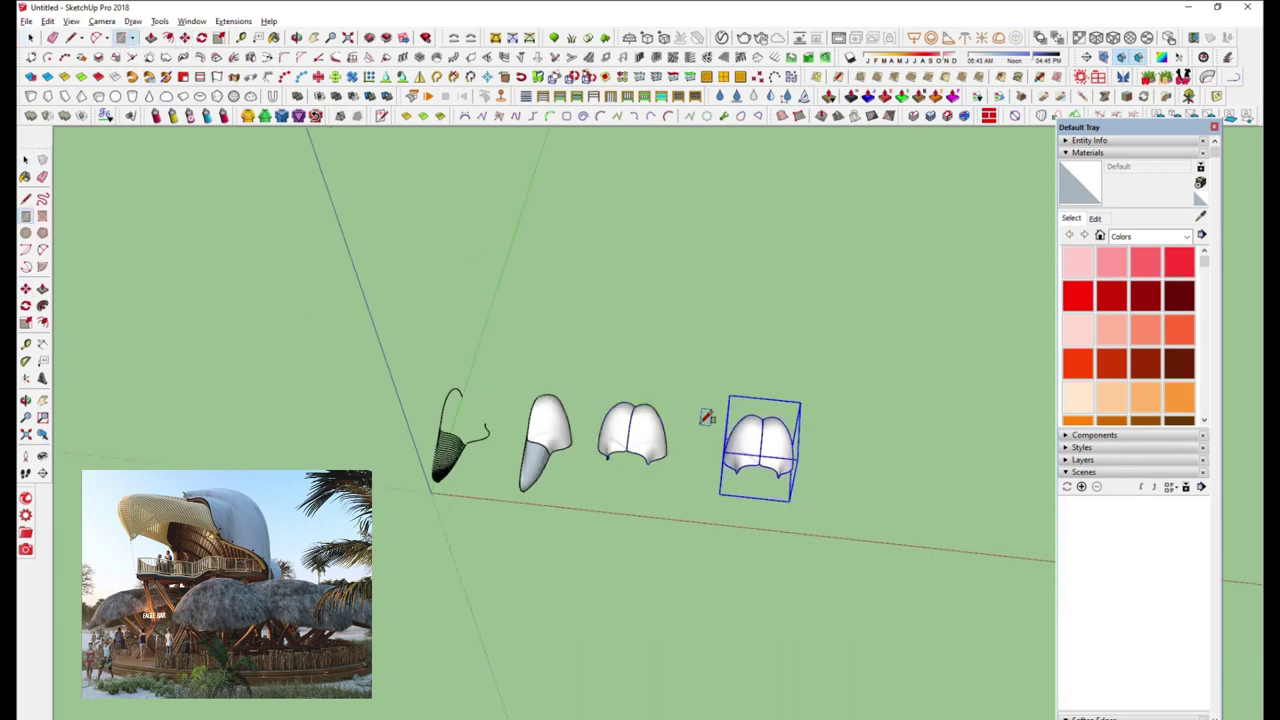
# Draw a ground rectangle under the copy, raise the shell, and pick Sandbox Stamp
pyautogui.click(840, 506)
pyautogui.scroll(3, 842, 504)
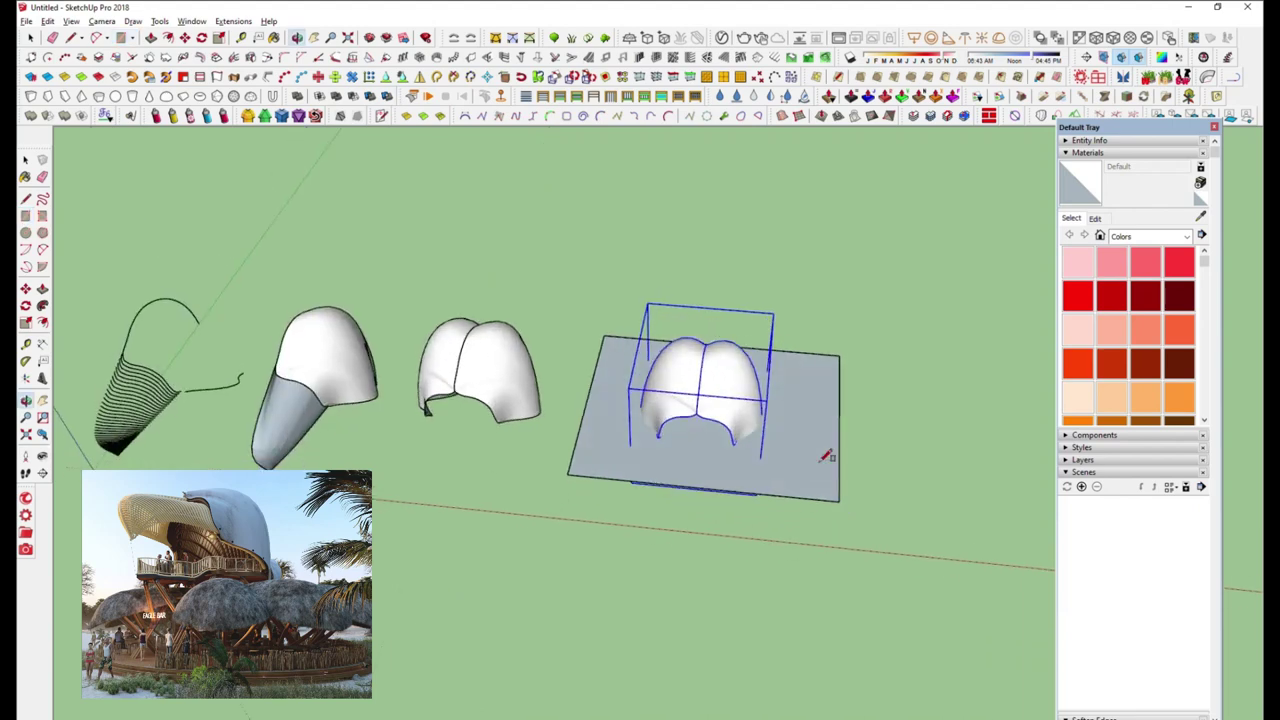
pyautogui.moveTo(774, 426)
pyautogui.mouseDown(button='middle')
pyautogui.moveTo(798, 355)
pyautogui.moveTo(789, 271)
pyautogui.moveTo(791, 334)
pyautogui.moveTo(692, 615)
pyautogui.moveTo(700, 590)
pyautogui.mouseUp(button='middle')
pyautogui.press('m')
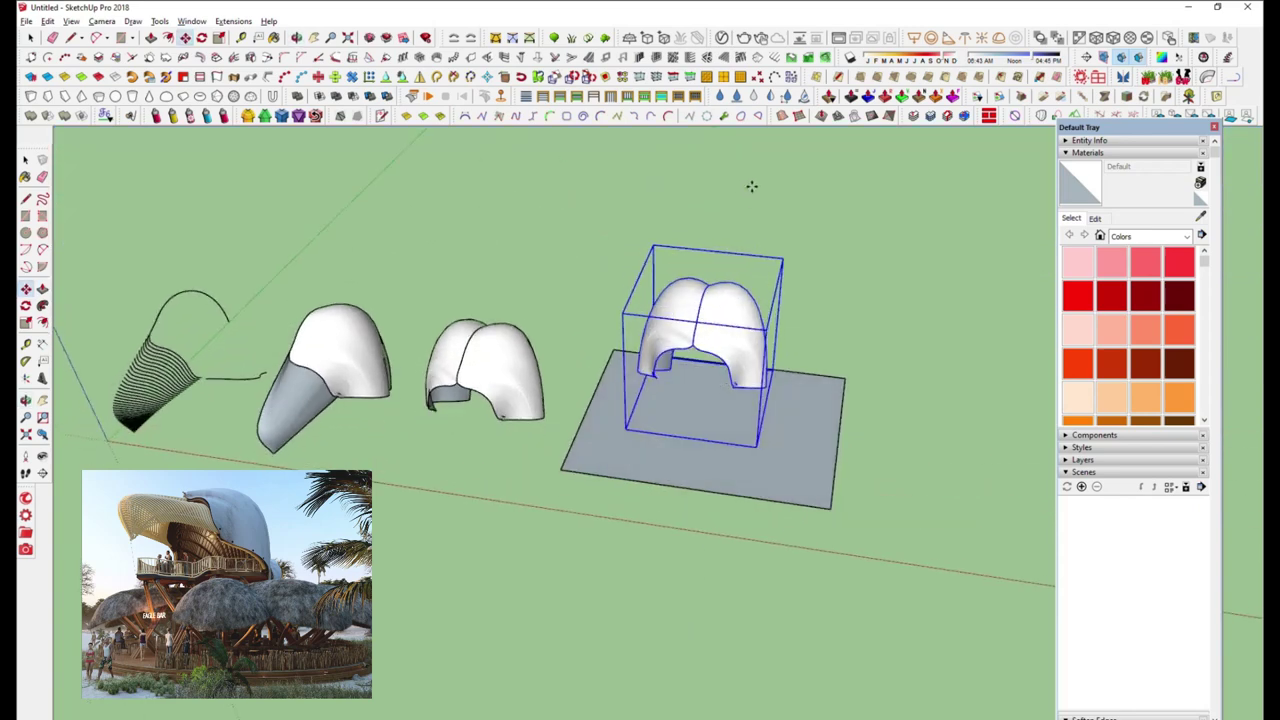
pyautogui.click(850, 116)
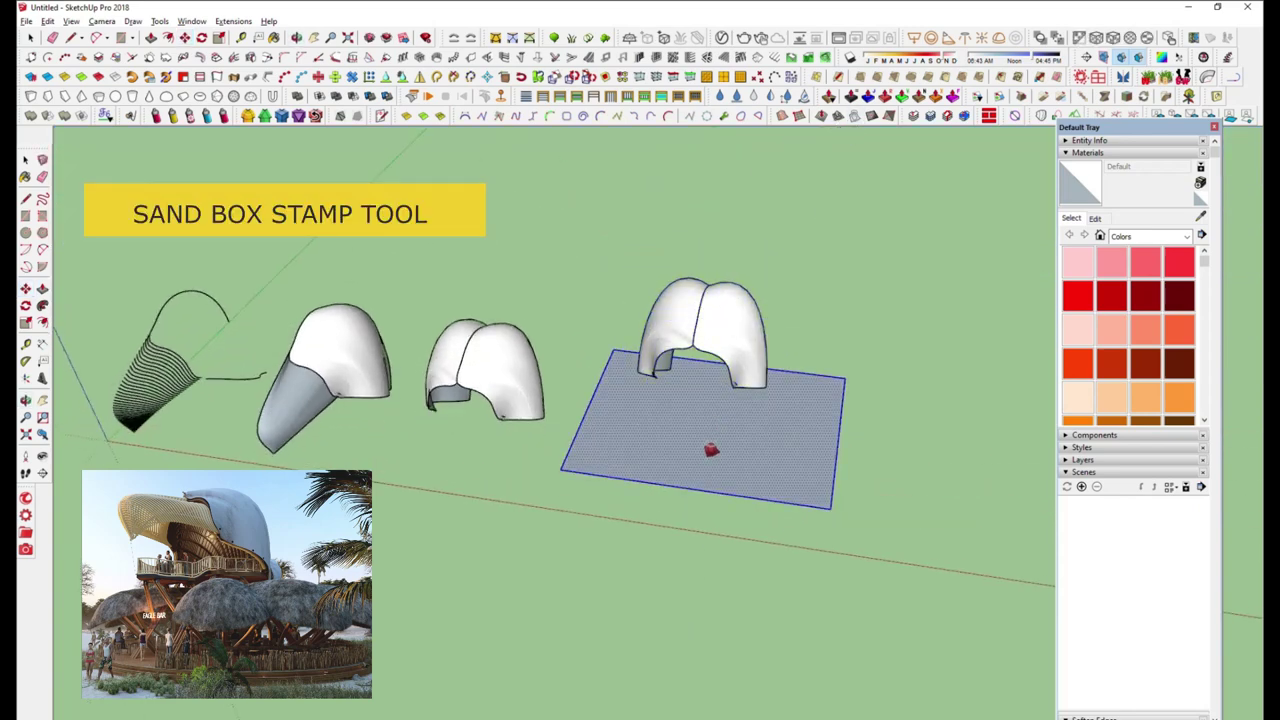
# Stamp the shell's footprint onto the sandbox ground rectangle
pyautogui.click(711, 447)
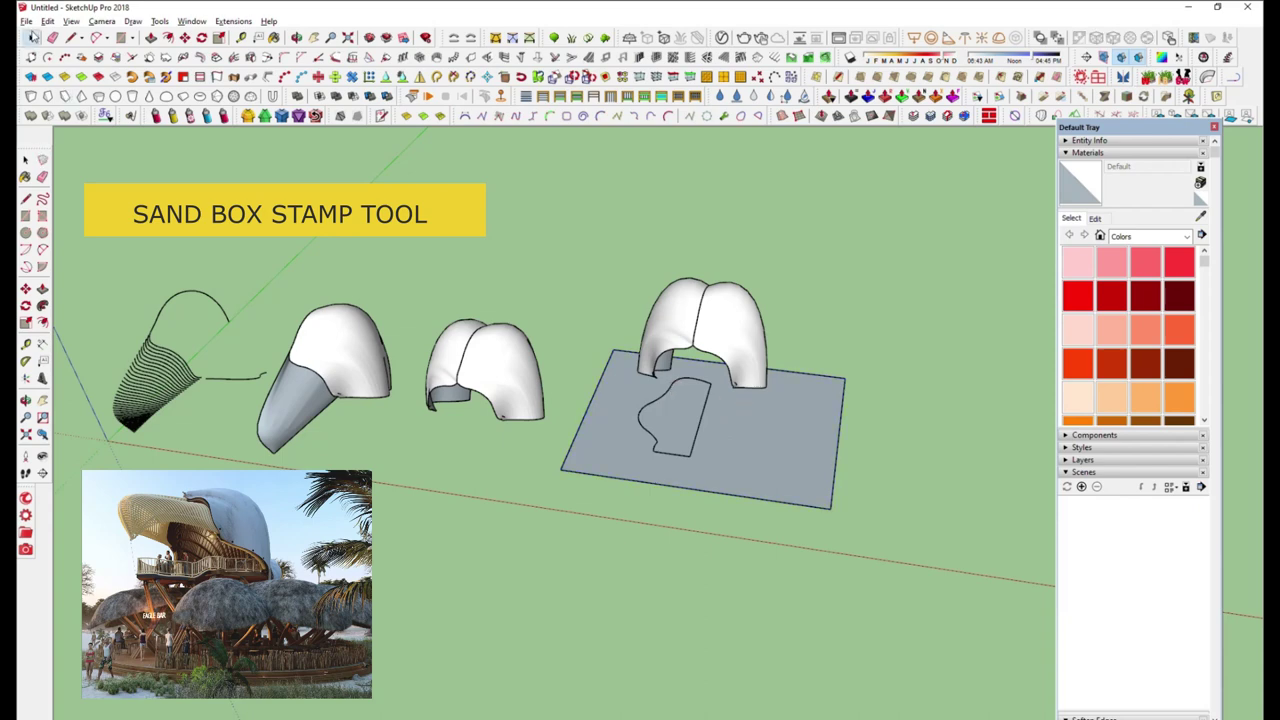
pyautogui.scroll(2, 683, 402)
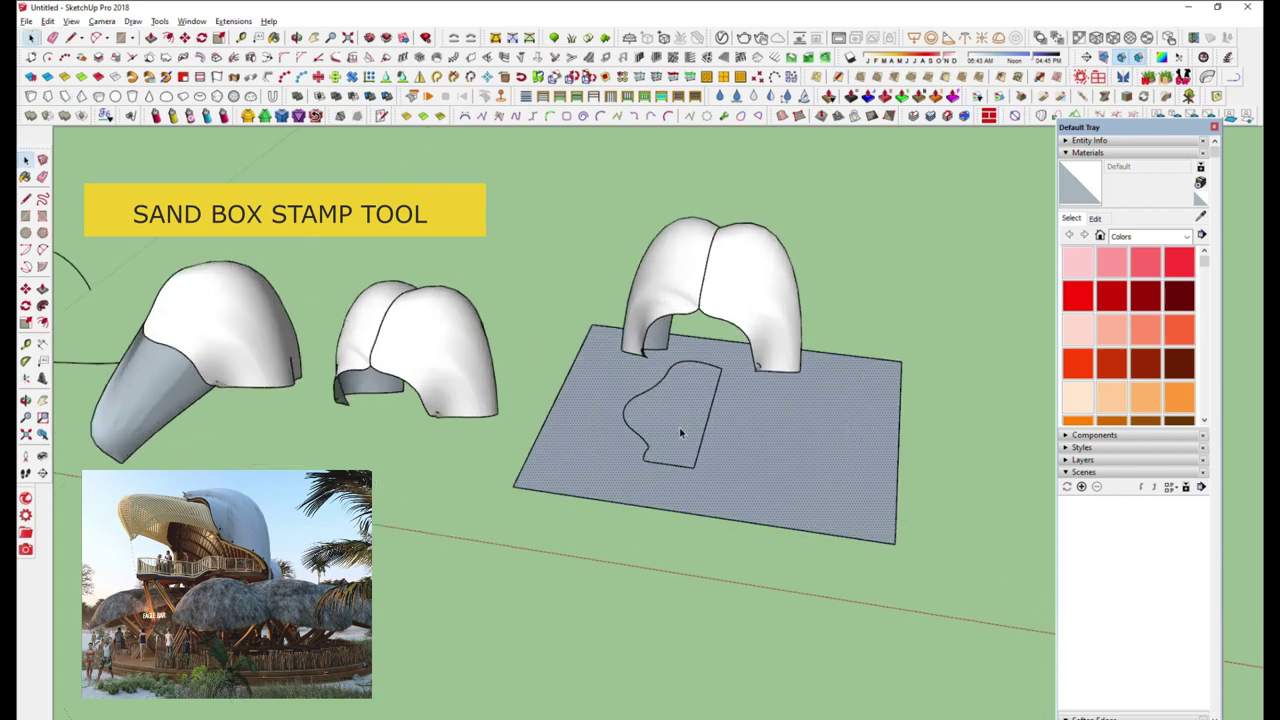
pyautogui.scroll(3, 680, 430)
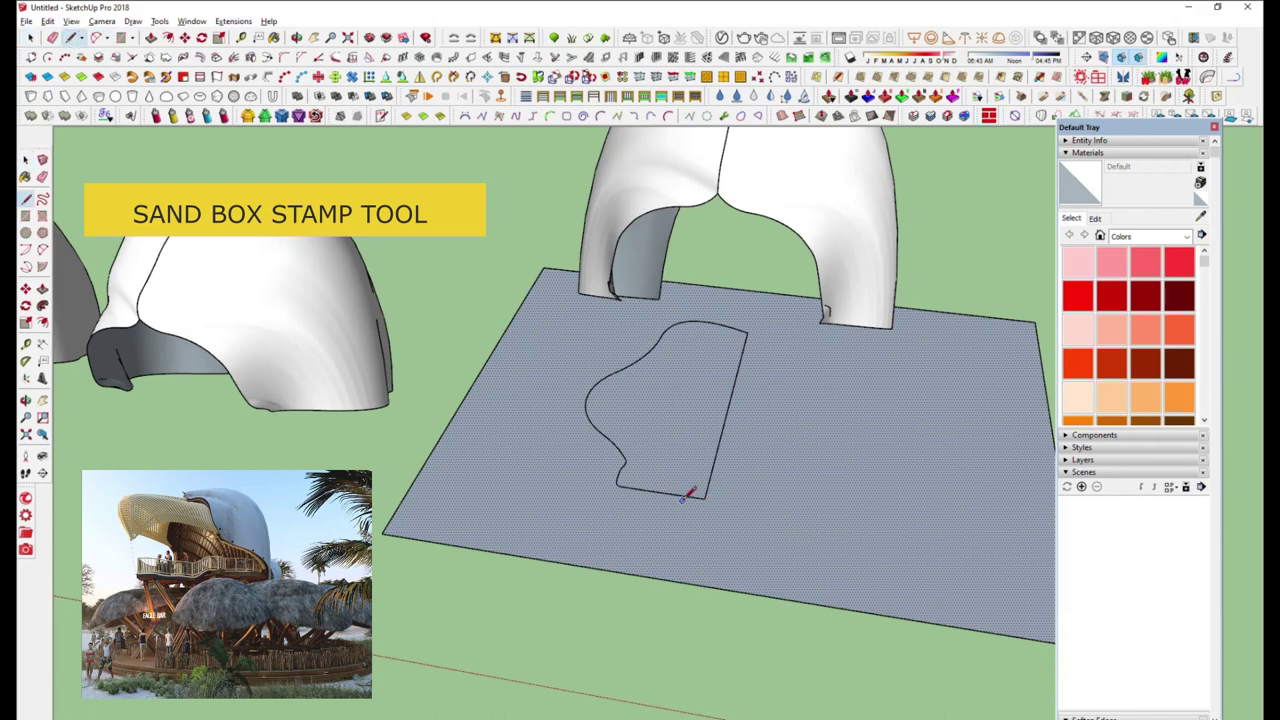
pyautogui.scroll(1, 707, 492)
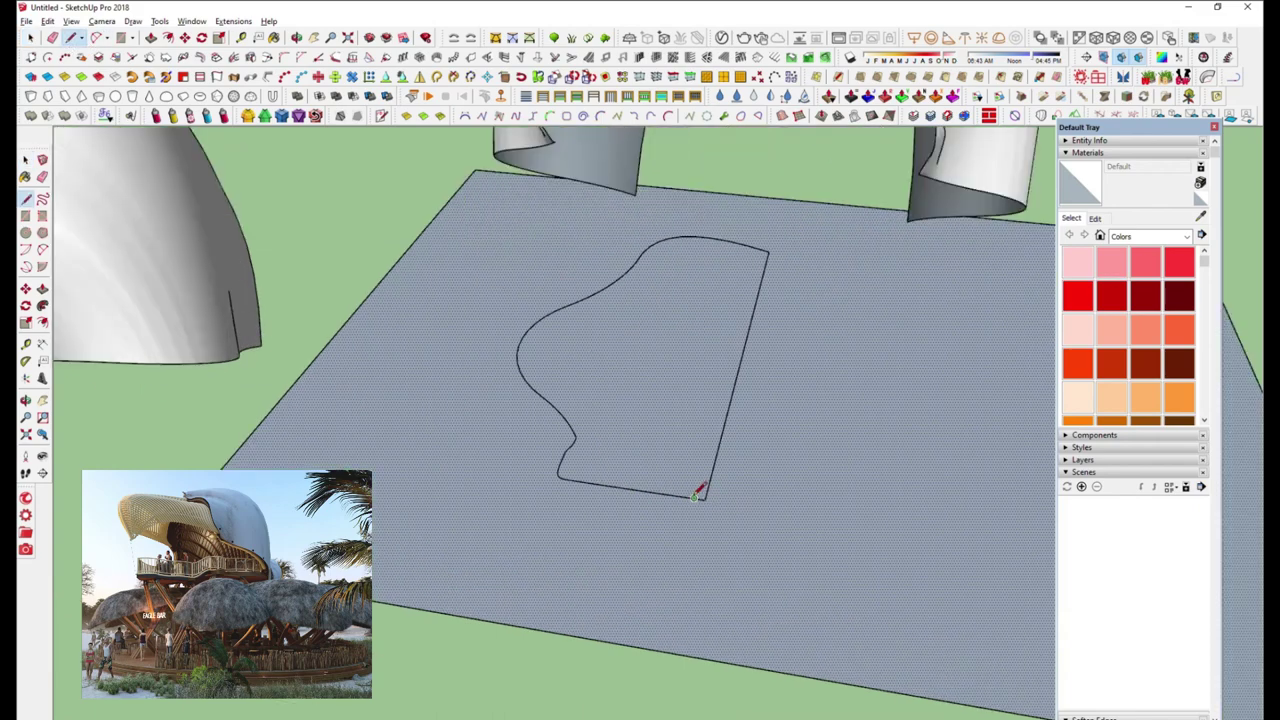
pyautogui.scroll(3, 708, 492)
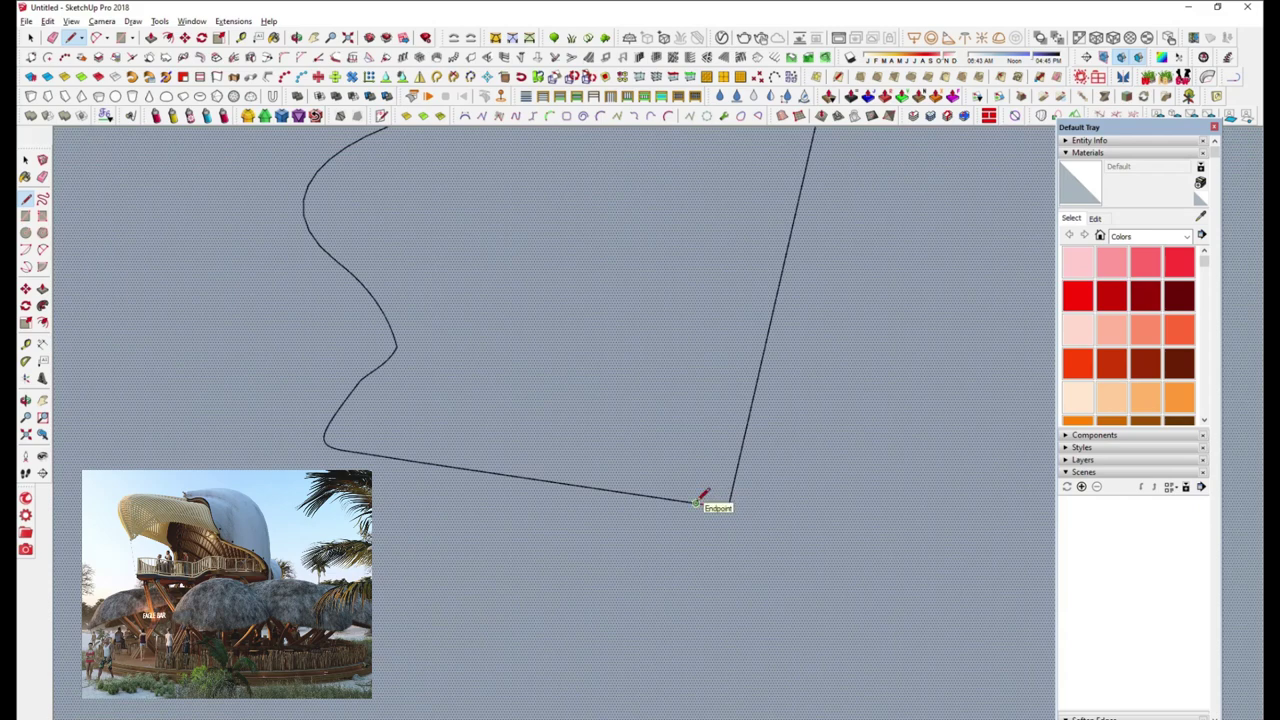
pyautogui.scroll(2, 700, 496)
pyautogui.scroll(2, 760, 500)
pyautogui.scroll(1, 785, 505)
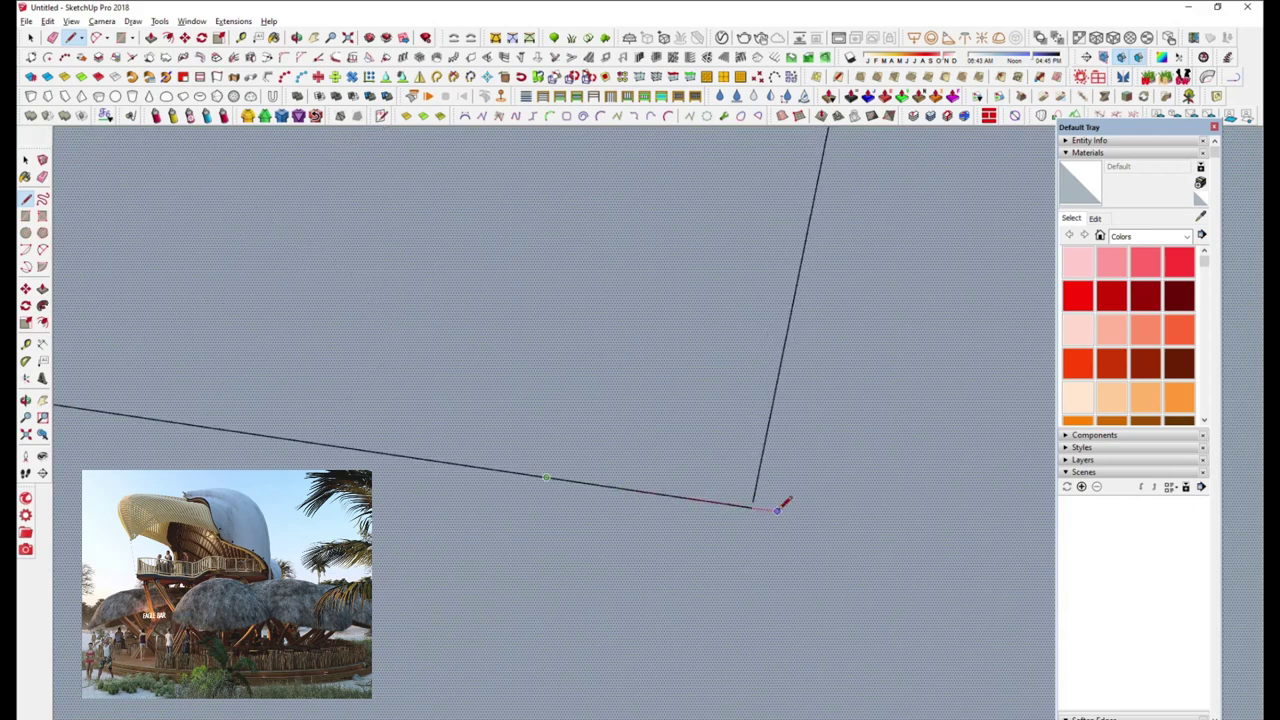
# Push/pull the footprint outline up into a thick slab
pyautogui.scroll(-1, 752, 505)
pyautogui.scroll(-2, 700, 520)
pyautogui.scroll(-2, 612, 455)
pyautogui.scroll(-3, 620, 466)
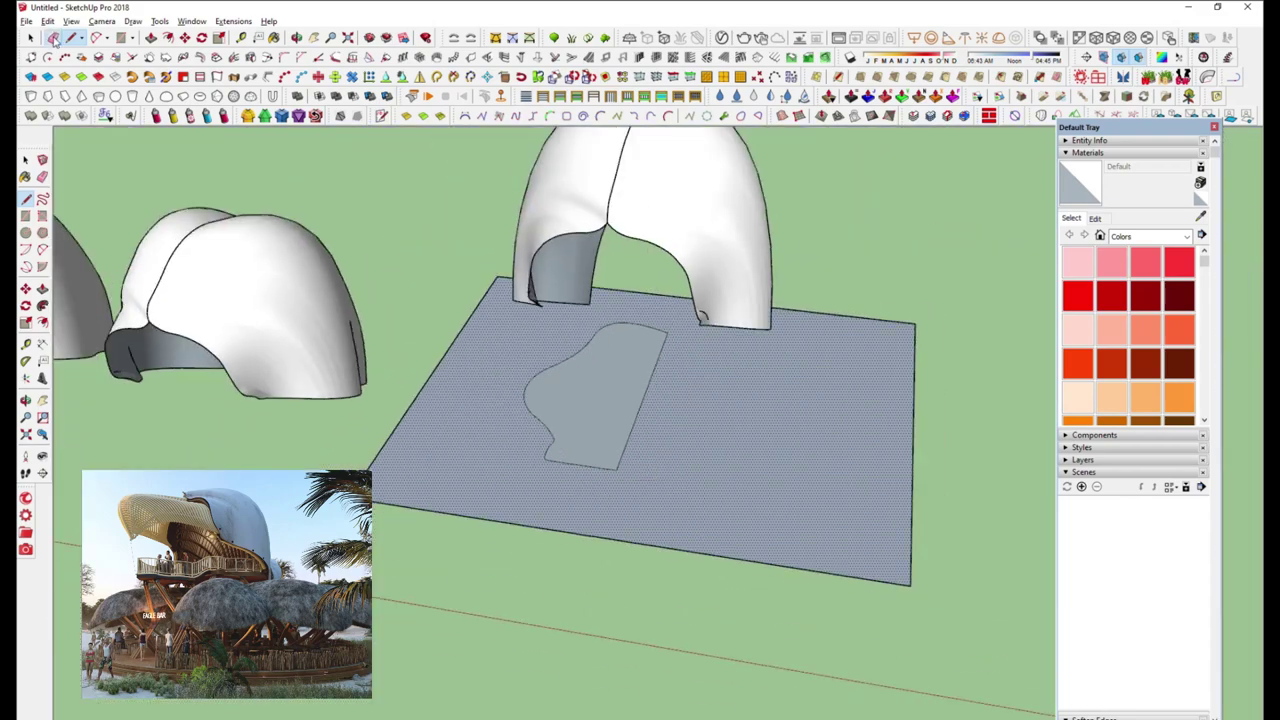
pyautogui.moveTo(571, 422); pyautogui.dragTo(586, 423)
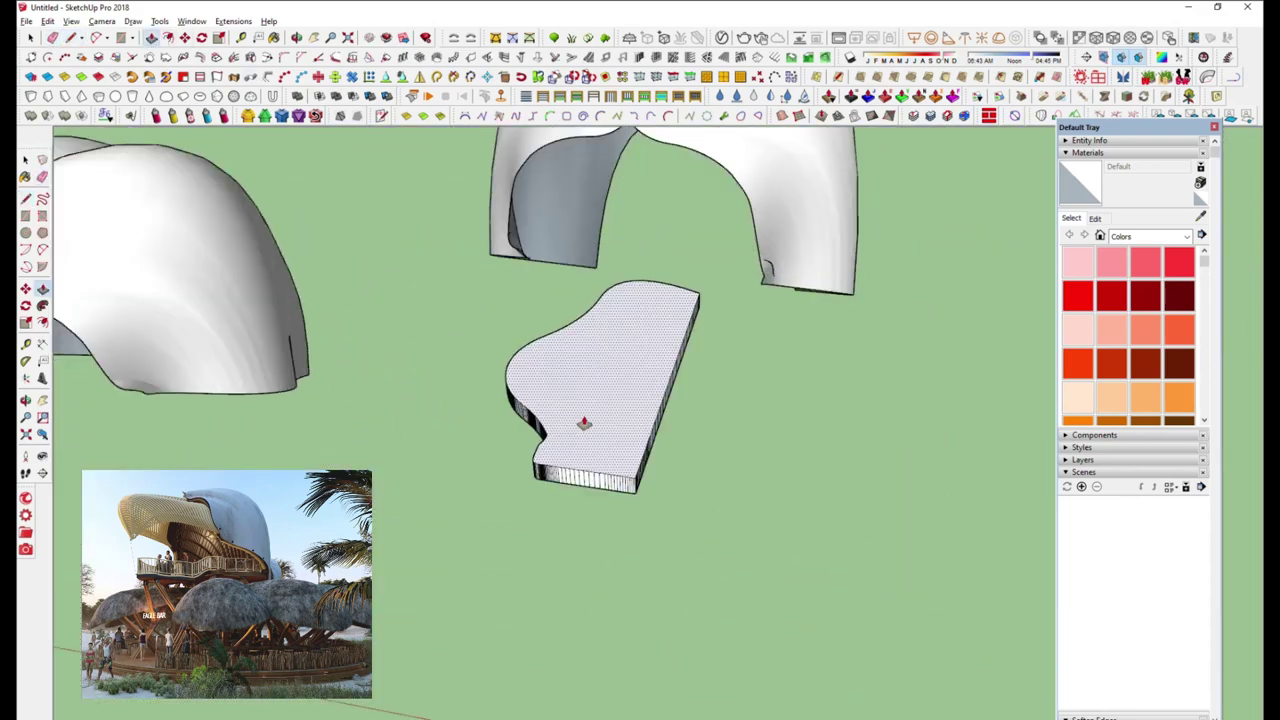
# Select all of the slab's geometry and make it a group
pyautogui.press('space')
pyautogui.tripleClick(617, 434)
pyautogui.rightClick(617, 434)
pyautogui.click(659, 170)
pyautogui.scroll(-3, 766, 400)
# Move the slab group into place beneath the dome
pyautogui.press('m')
pyautogui.click(766, 400)
pyautogui.click(814, 405)
pyautogui.scroll(3, 670, 440)
pyautogui.moveTo(670, 440); pyautogui.dragTo(983, 418, button='middle')
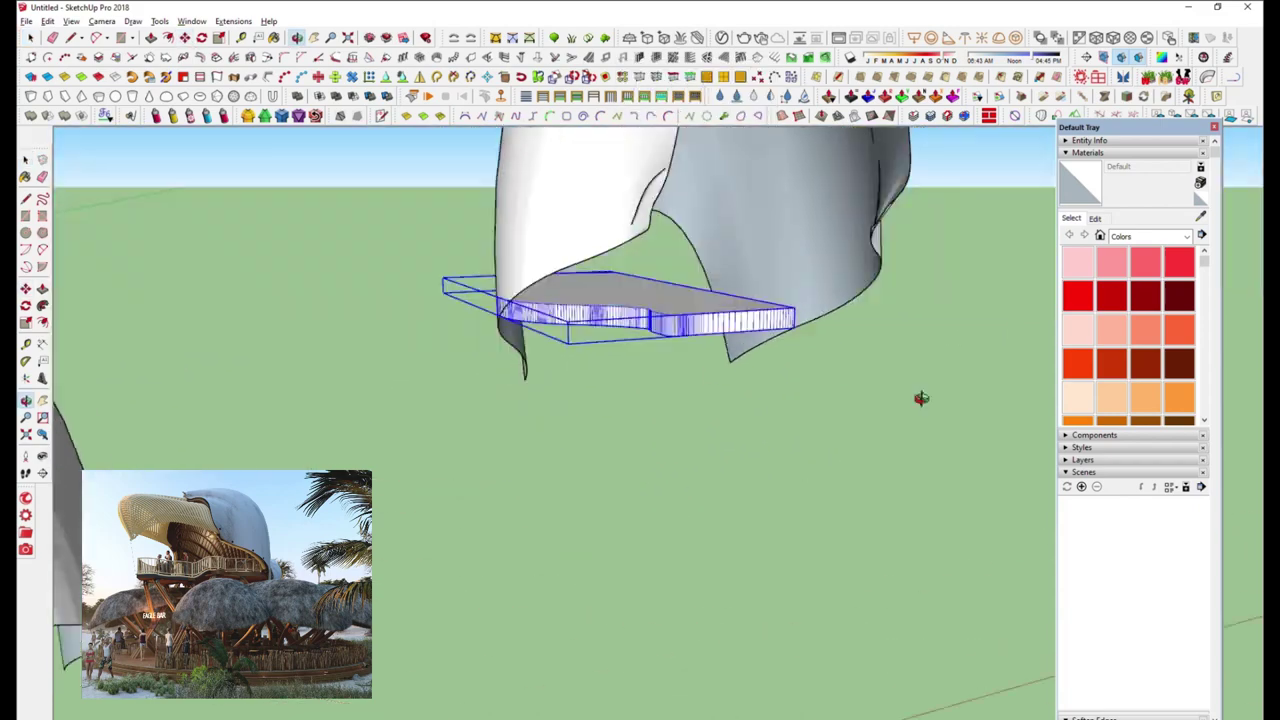
pyautogui.scroll(-3, 460, 491)
pyautogui.scroll(5, 599, 380)
pyautogui.scroll(-3, 599, 380)
pyautogui.scroll(3, 694, 440)
pyautogui.moveTo(694, 440); pyautogui.dragTo(700, 366, button='middle')
pyautogui.click(700, 366)
pyautogui.moveTo(822, 362); pyautogui.dragTo(557, 531, button='middle')
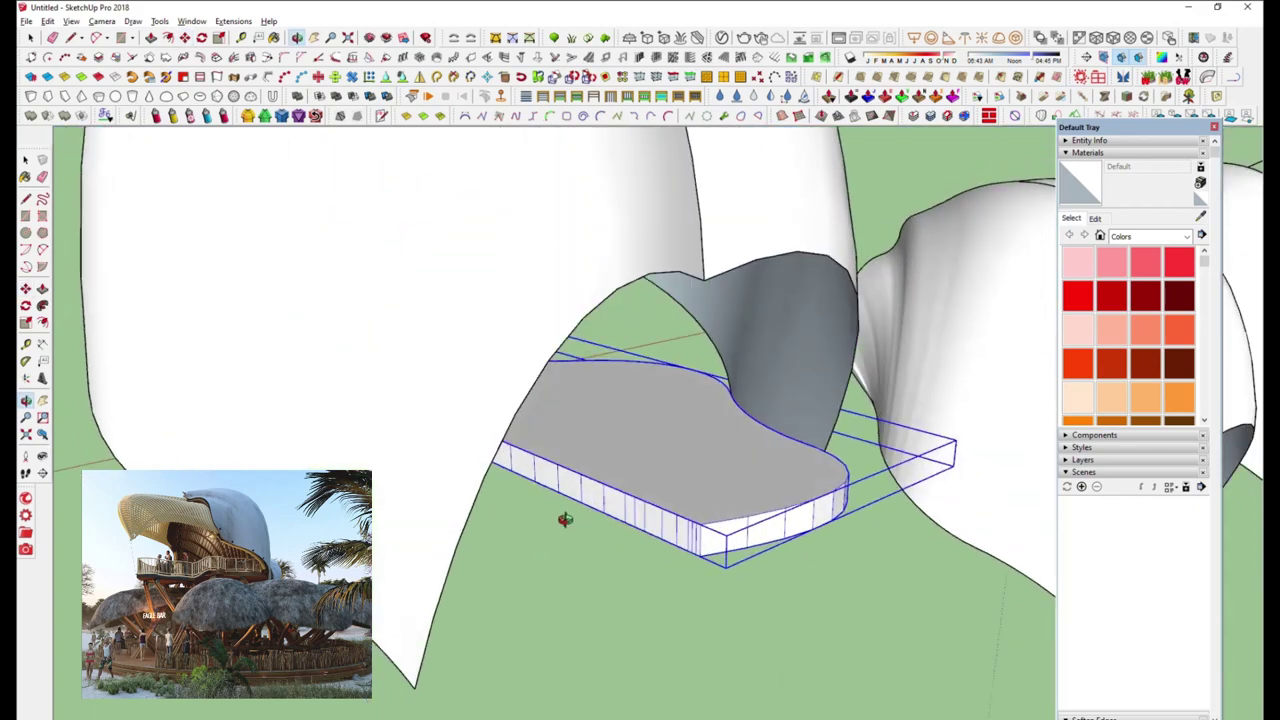
pyautogui.scroll(-3, 483, 523)
pyautogui.scroll(3, 771, 471)
pyautogui.moveTo(771, 471); pyautogui.dragTo(671, 533, button='middle')
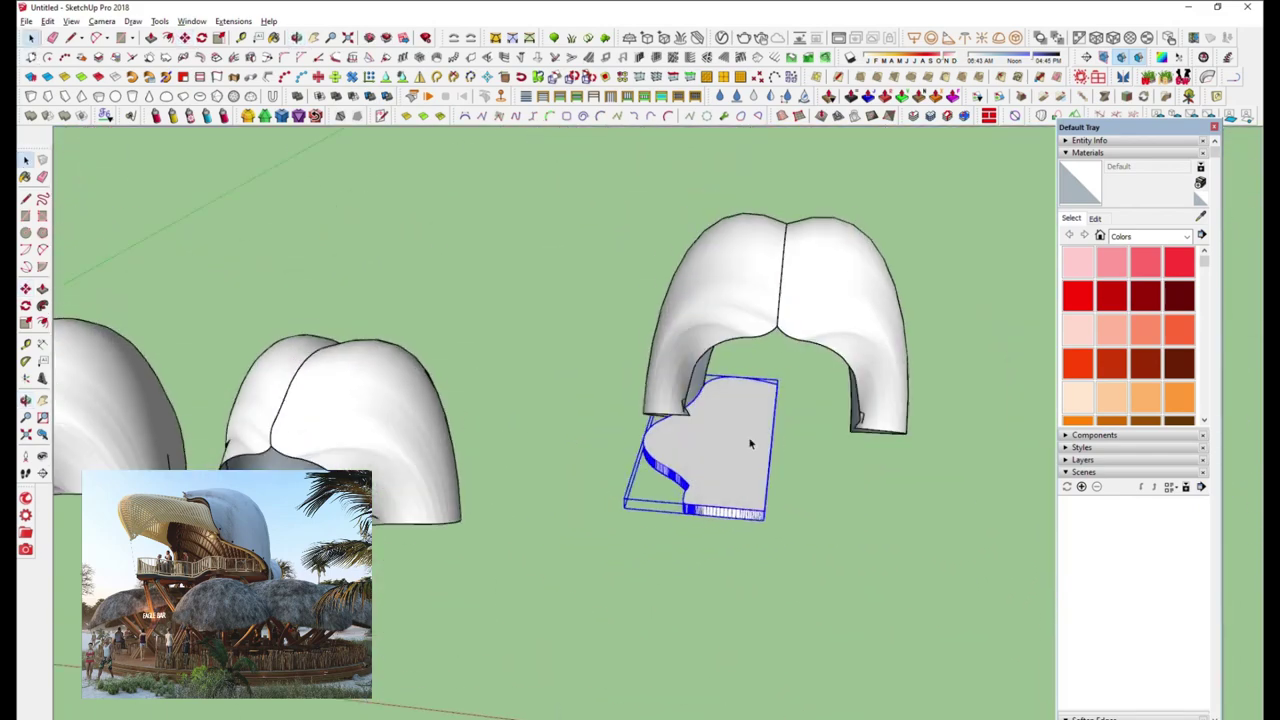
# Open the slab group for editing and bring its lower edge into view
pyautogui.rightClick(763, 453)
pyautogui.moveTo(623, 386); pyautogui.dragTo(414, 507, button='middle')
pyautogui.scroll(3, 586, 523)
pyautogui.doubleClick(586, 500)
pyautogui.click(71, 21)
pyautogui.press('l')
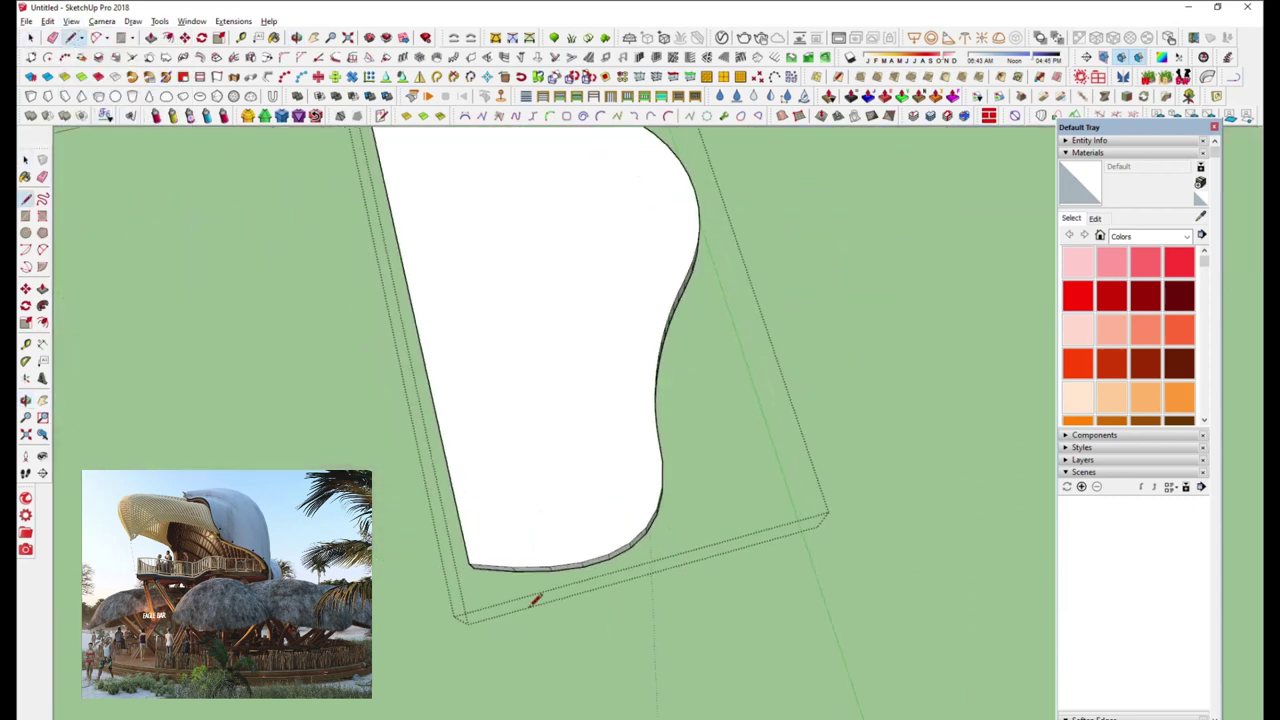
pyautogui.scroll(2, 449, 577)
pyautogui.moveTo(449, 577); pyautogui.dragTo(457, 537, button='middle')
pyautogui.press('p')
pyautogui.press('e')
pyautogui.scroll(1, 491, 571)
pyautogui.scroll(-3, 571, 529)
pyautogui.scroll(-2, 423, 523)
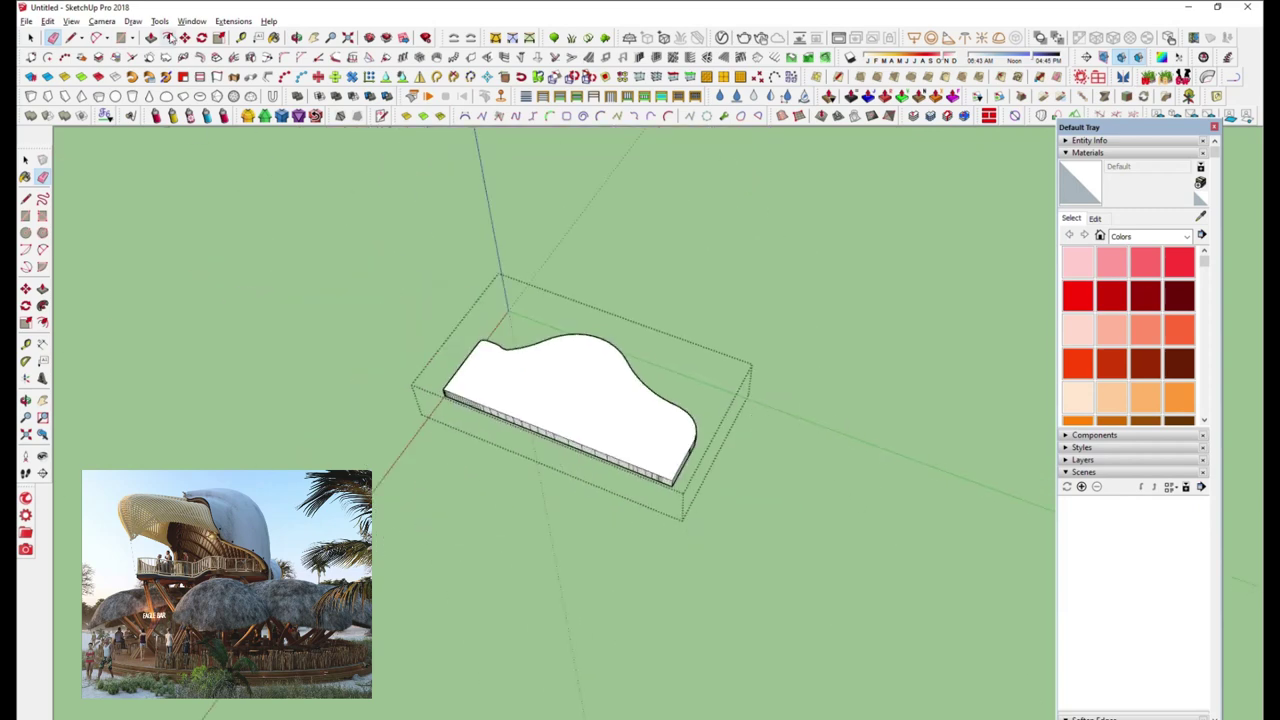
# Offset the slab's top face to inset a rim line along its curved edge
pyautogui.click(168, 37)
pyautogui.scroll(2, 686, 536)
pyautogui.scroll(3, 728, 518)
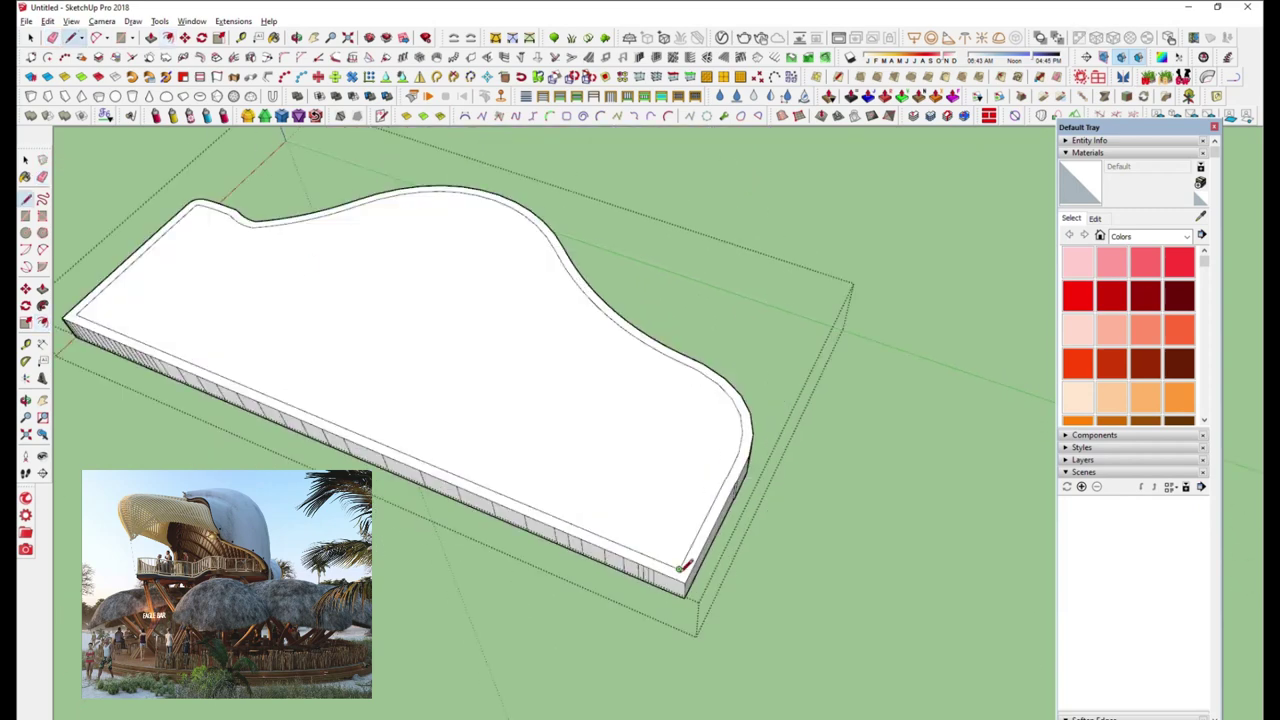
pyautogui.scroll(2, 200, 205)
pyautogui.scroll(3, 368, 440)
pyautogui.scroll(1, 368, 440)
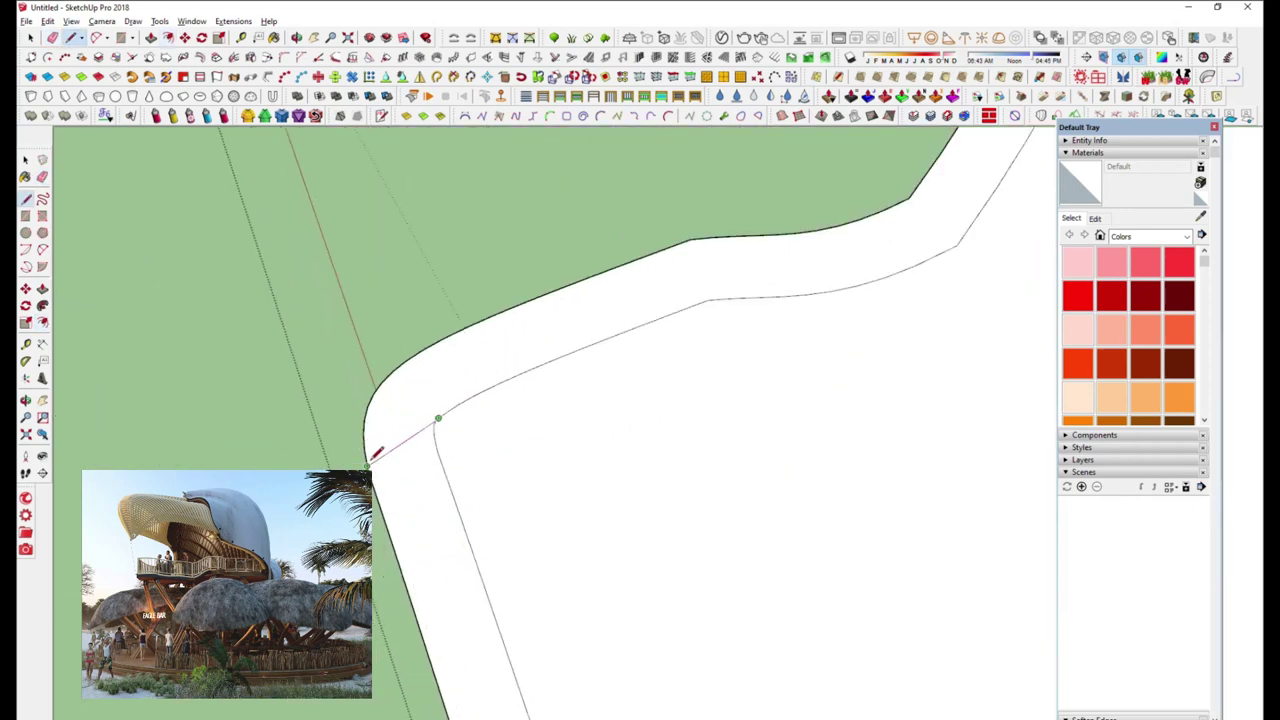
pyautogui.scroll(-3, 377, 452)
pyautogui.scroll(3, 443, 366)
pyautogui.scroll(-5, 537, 333)
pyautogui.press('m')
pyautogui.scroll(3, 537, 333)
pyautogui.scroll(-3, 537, 333)
pyautogui.rightClick(606, 440)
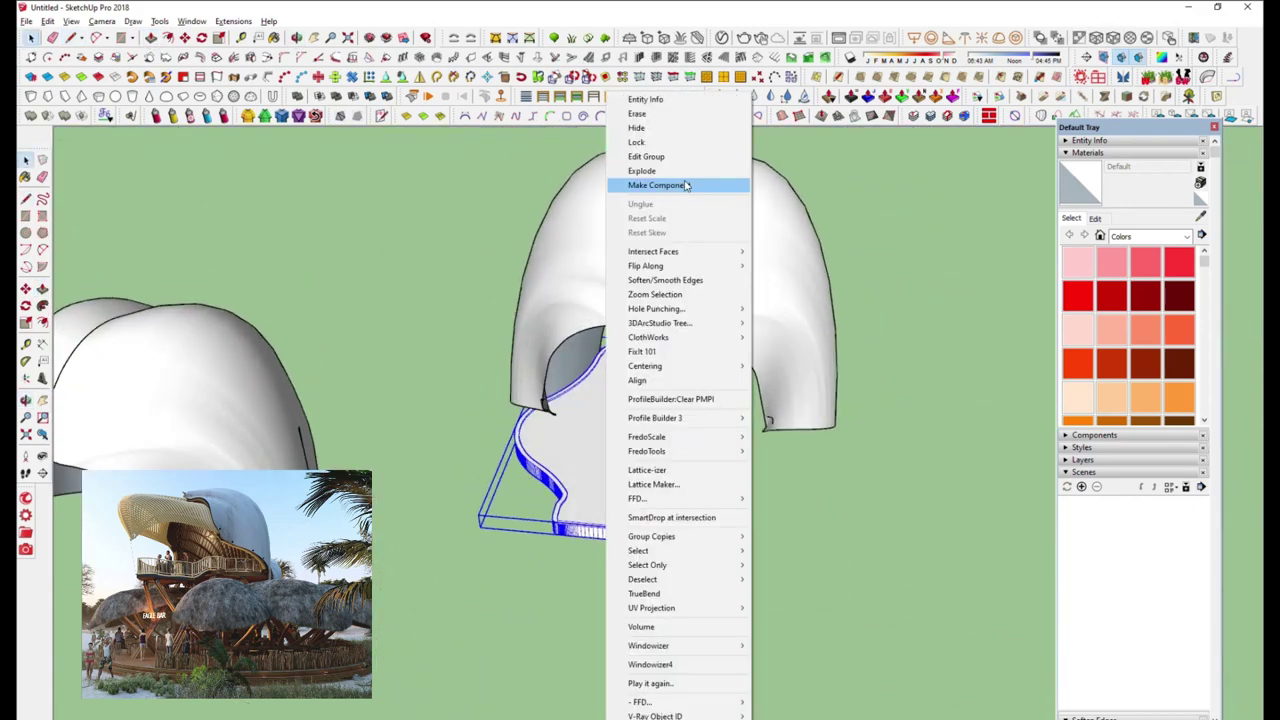
# Dismiss the slab's context menu and orbit to view the slab beneath the shell
pyautogui.click(459, 325)
pyautogui.scroll(3, 652, 539)
pyautogui.scroll(3, 652, 539)
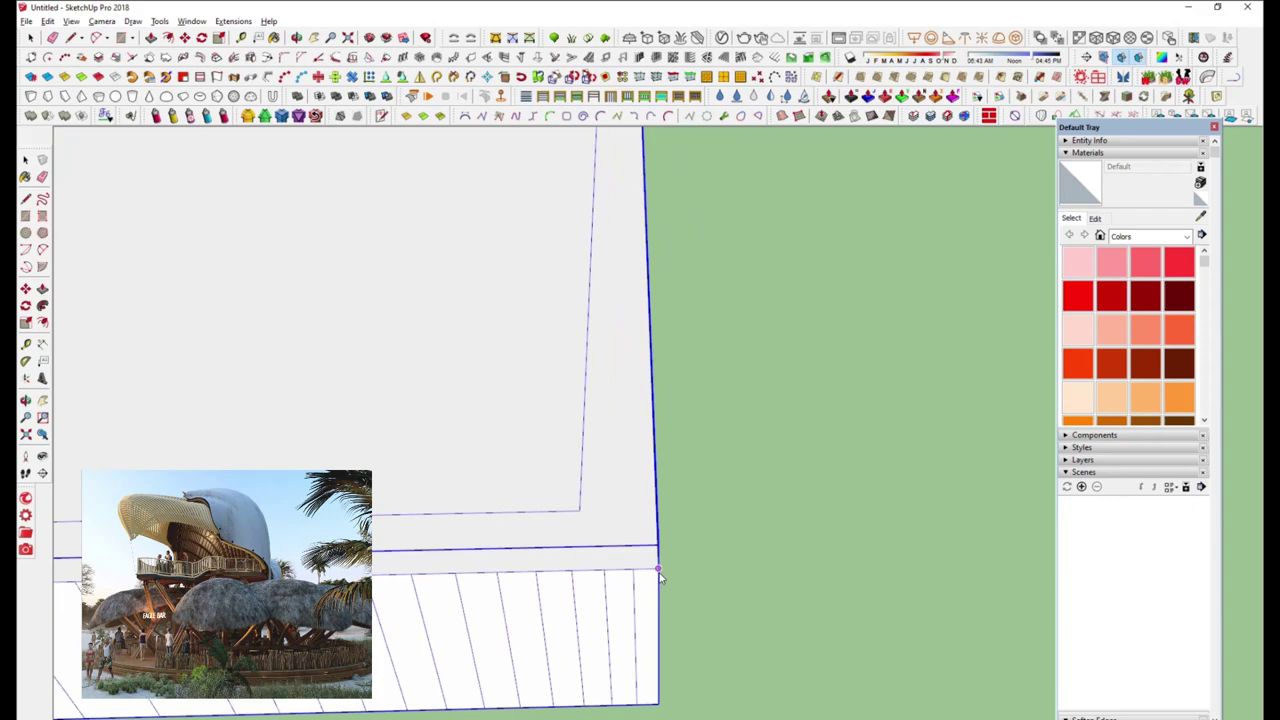
pyautogui.scroll(-3, 600, 500)
pyautogui.moveTo(600, 500)
pyautogui.mouseDown(button='middle')
pyautogui.moveTo(463, 531)
pyautogui.moveTo(352, 364)
pyautogui.mouseUp(button='middle')
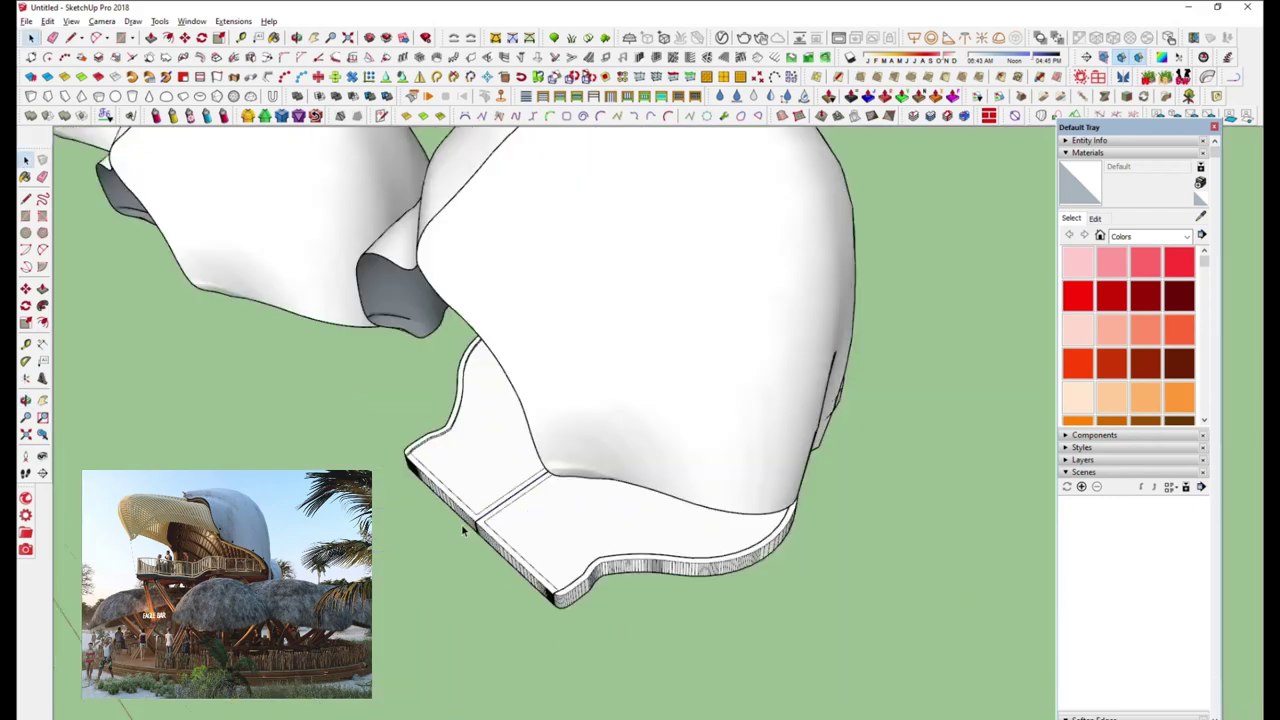
pyautogui.scroll(-5, 463, 531)
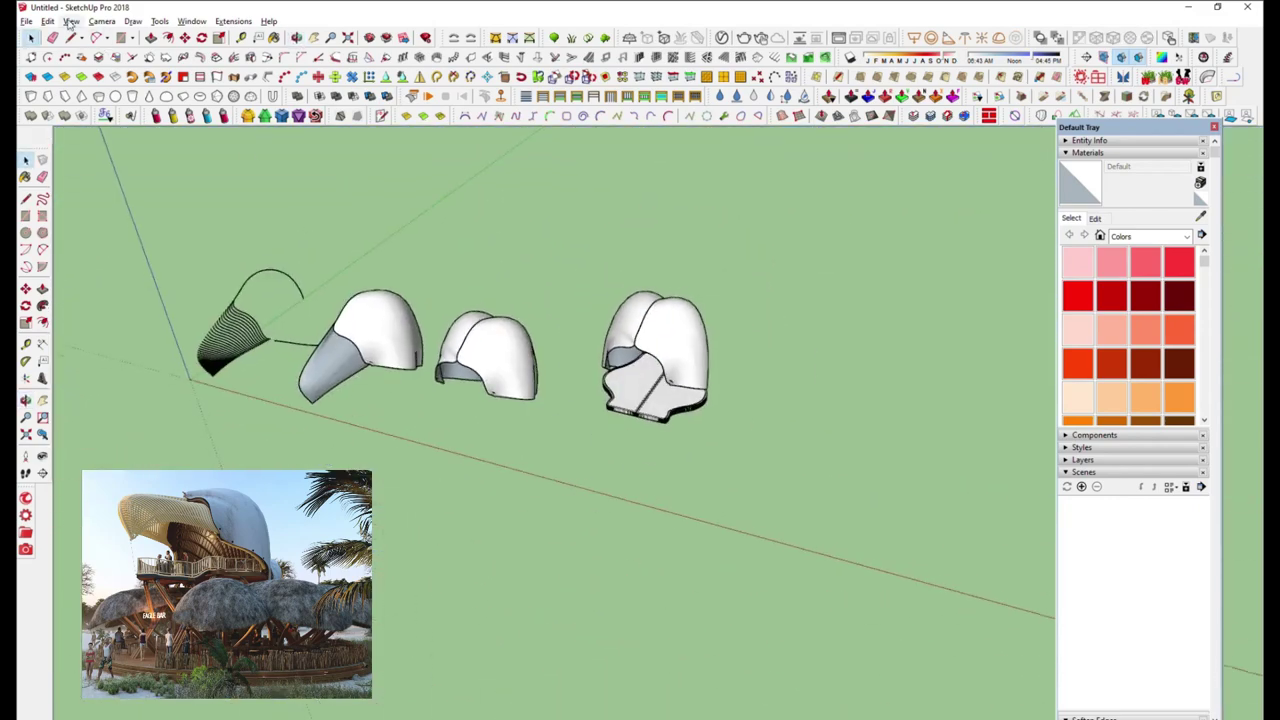
# Undo the last two edits, then select the lower striped slat group for Move
pyautogui.hotkey('ctrl', 'z')
pyautogui.hotkey('ctrl', 'z')
pyautogui.click(483, 347)
pyautogui.press('m')
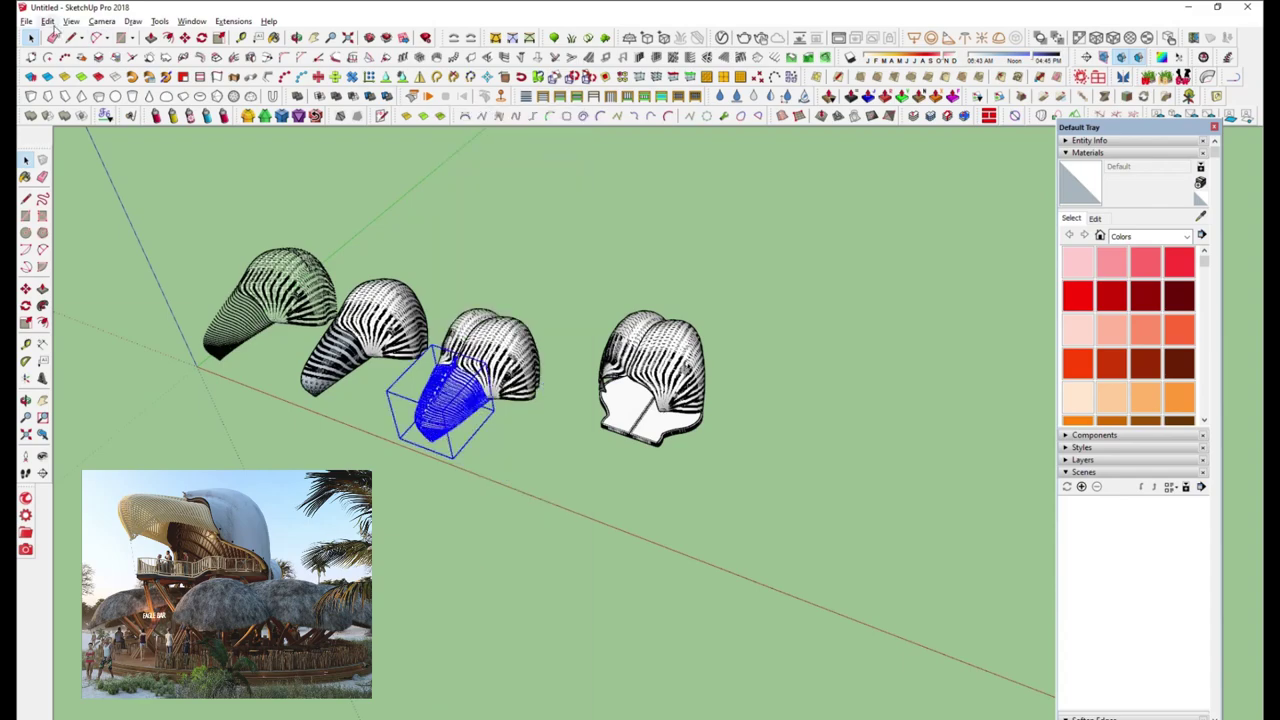
# Orbit and zoom around the striped slat group, then clear the selection
pyautogui.scroll(3, 460, 360)
pyautogui.scroll(5, 455, 370)
pyautogui.moveTo(500, 363); pyautogui.dragTo(560, 360, button='middle')
pyautogui.scroll(-4, 560, 360)
pyautogui.scroll(2, 637, 340)
pyautogui.scroll(3, 637, 340)
pyautogui.scroll(2, 637, 340)
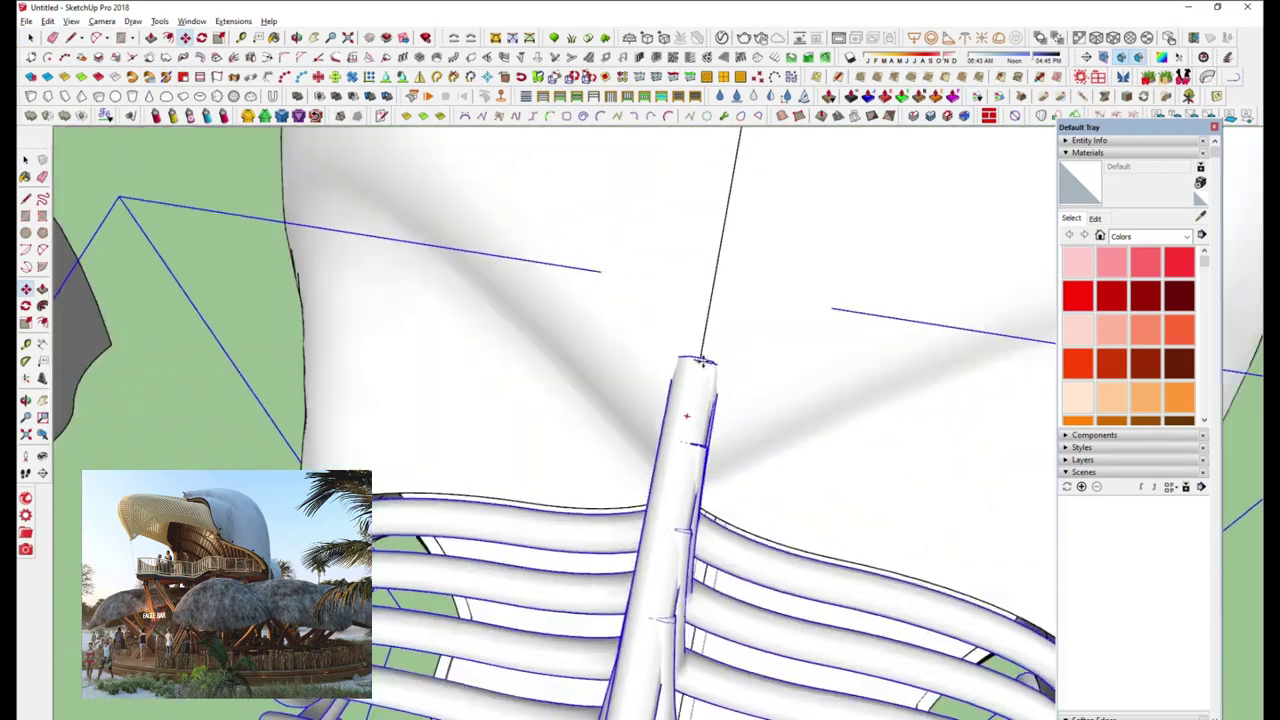
pyautogui.moveTo(637, 340); pyautogui.dragTo(521, 402, button='middle')
pyautogui.scroll(-4, 521, 402)
pyautogui.scroll(-5, 521, 402)
pyautogui.press('space')
pyautogui.click(877, 412)
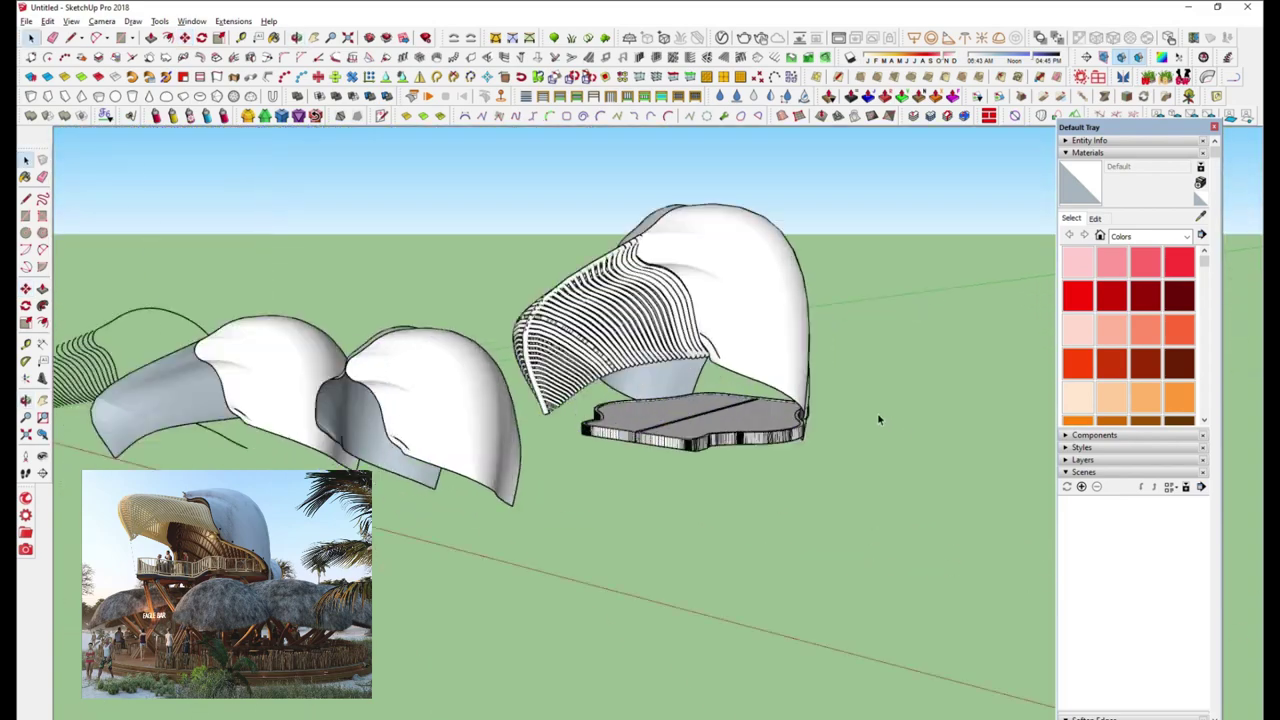
pyautogui.scroll(3, 795, 414)
pyautogui.moveTo(795, 414)
pyautogui.mouseDown(button='middle')
pyautogui.moveTo(700, 360)
pyautogui.moveTo(531, 342)
pyautogui.moveTo(900, 229)
pyautogui.moveTo(946, 286)
pyautogui.mouseUp(button='middle')
pyautogui.scroll(3, 700, 360)
# Place the copied curve element beside the right shell
pyautogui.scroll(4, 663, 291)
pyautogui.moveTo(663, 291)
pyautogui.mouseDown(button='middle')
pyautogui.moveTo(608, 366)
pyautogui.moveTo(600, 406)
pyautogui.moveTo(588, 371)
pyautogui.moveTo(274, 442)
pyautogui.moveTo(281, 459)
pyautogui.moveTo(416, 505)
pyautogui.moveTo(450, 440)
pyautogui.mouseUp(button='middle')
pyautogui.scroll(-3, 600, 406)
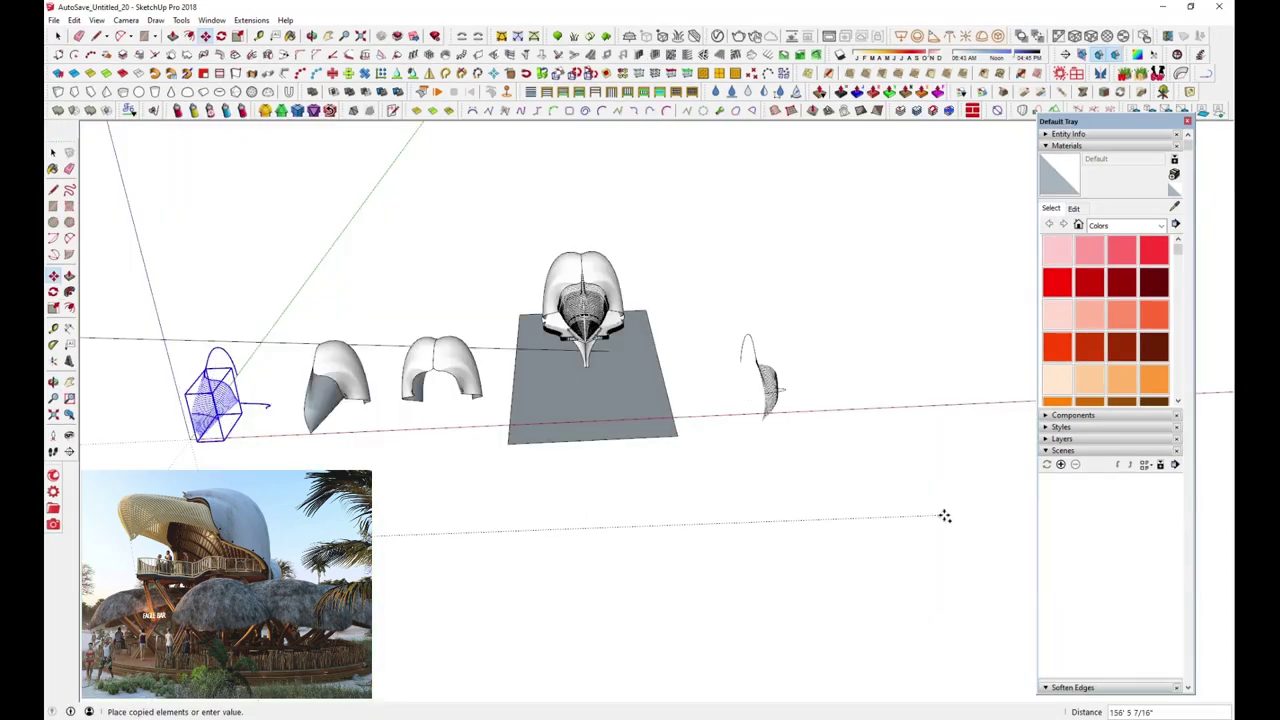
pyautogui.click(925, 500)
pyautogui.moveTo(894, 491)
pyautogui.mouseDown(button='middle')
pyautogui.moveTo(614, 485)
pyautogui.moveTo(659, 265)
pyautogui.mouseUp(button='middle')
# Window-select the lone freehand curve and launch Curviloft skinning on it
pyautogui.press('space')
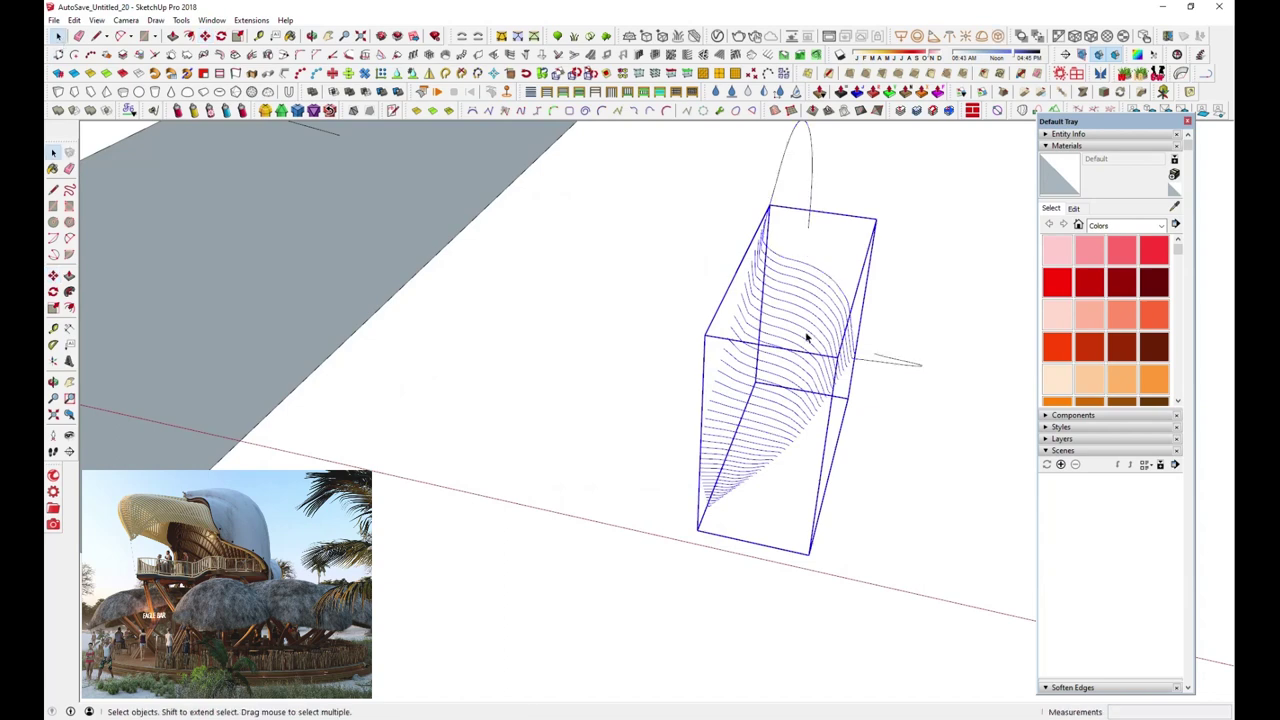
pyautogui.moveTo(806, 337); pyautogui.dragTo(798, 397, button='middle')
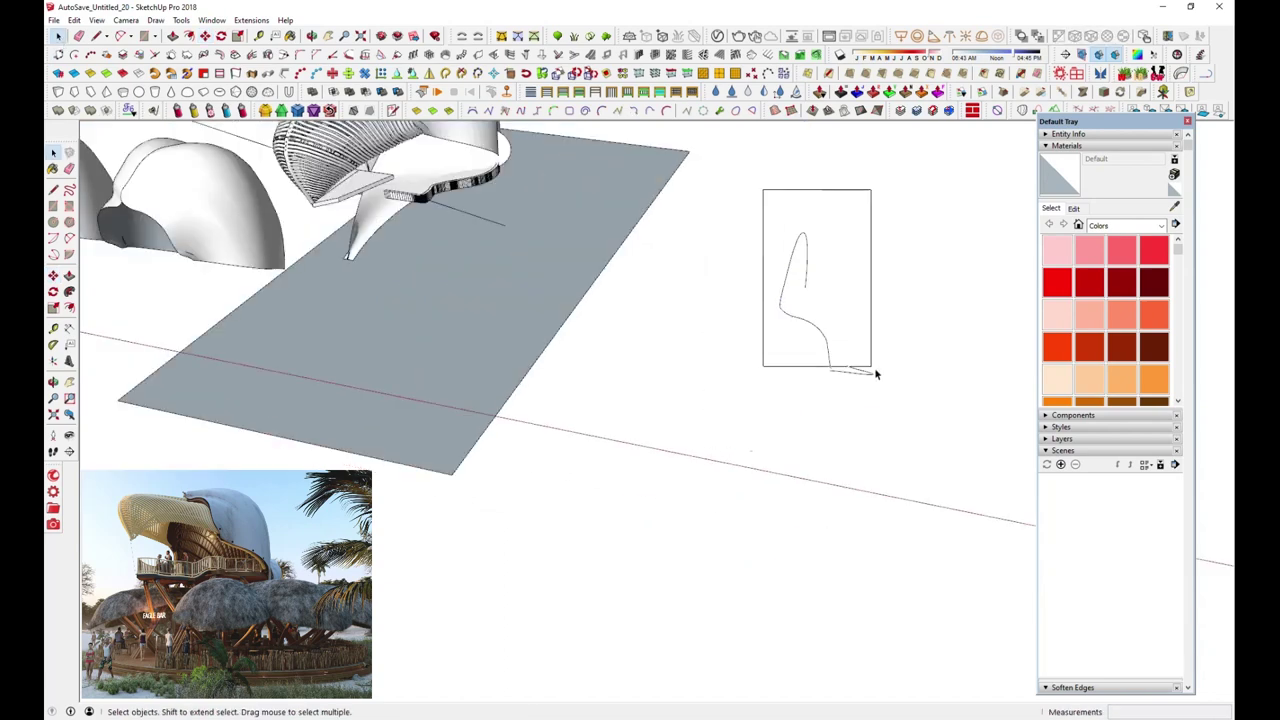
pyautogui.moveTo(875, 373); pyautogui.dragTo(912, 405)
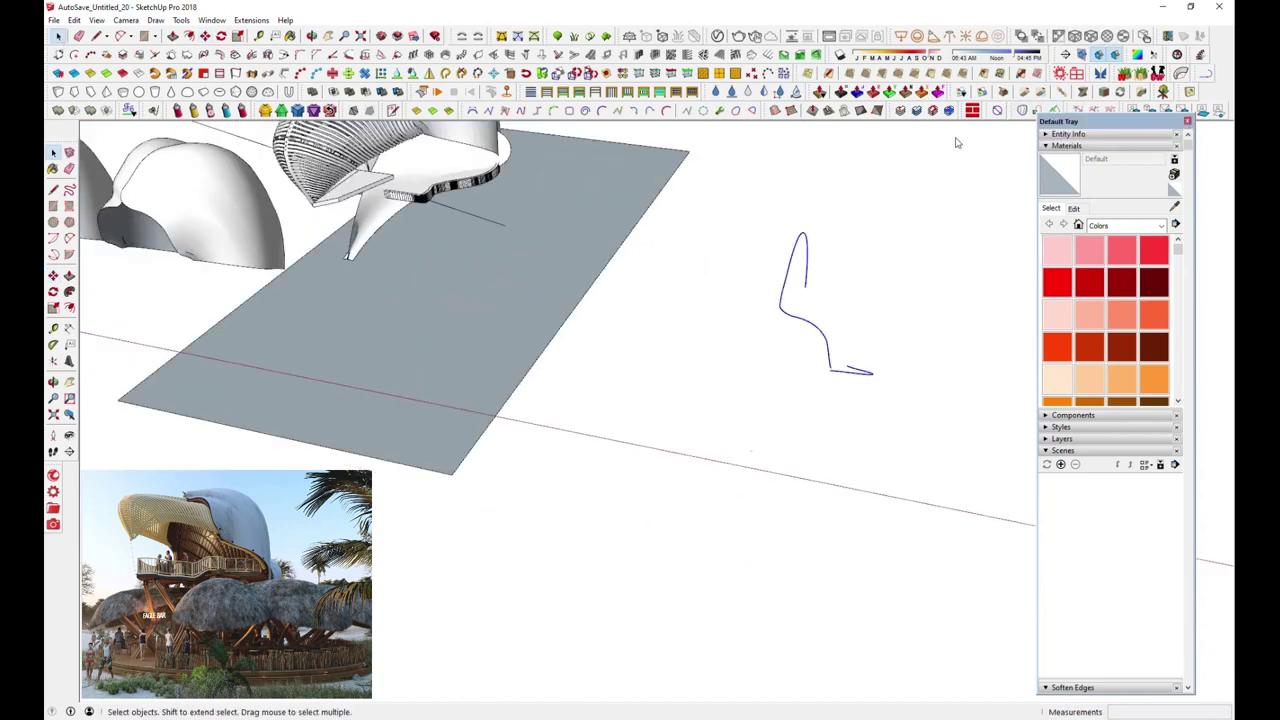
pyautogui.press('k')
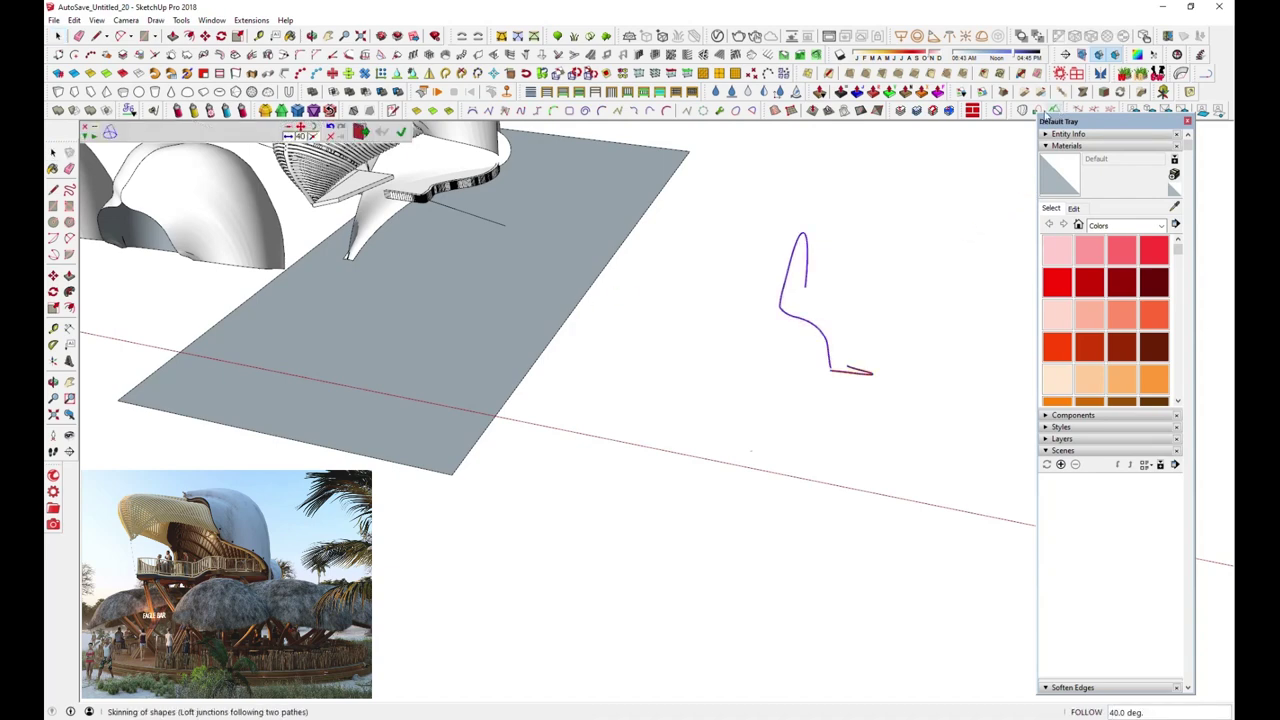
# Loft the curve by spline with more curvature and segments, and commit it
pyautogui.click(1022, 112)
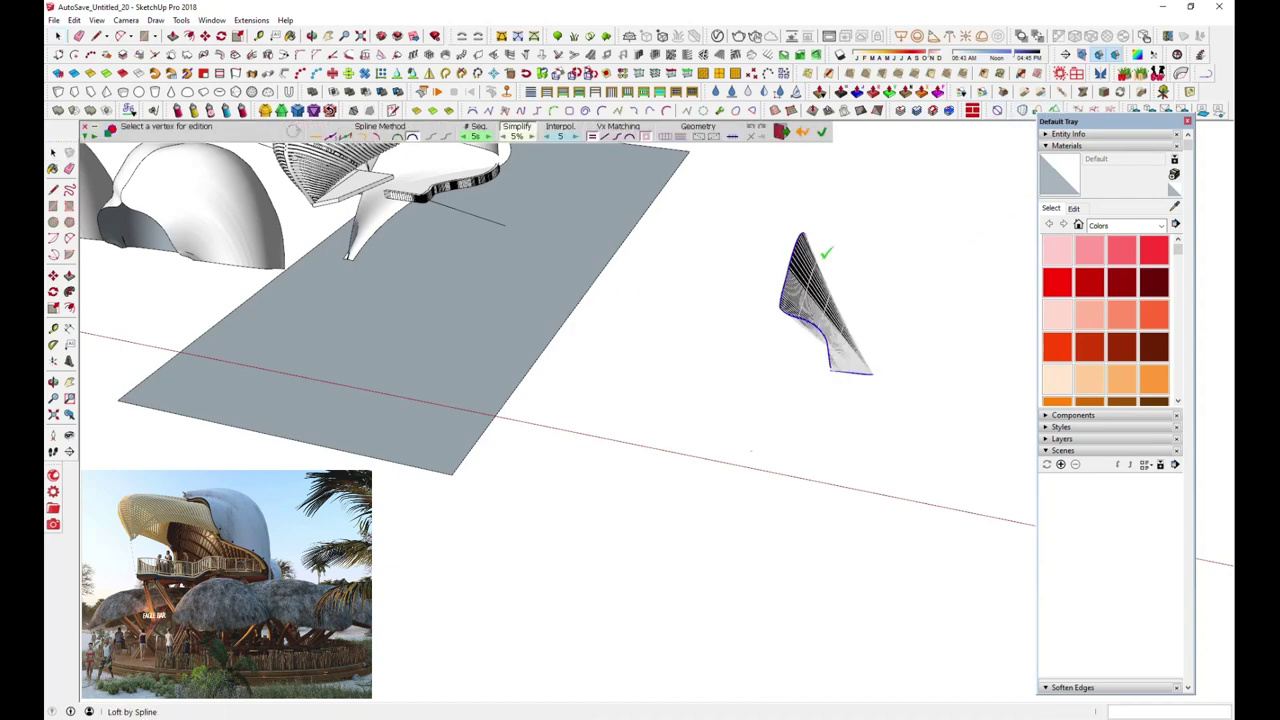
pyautogui.click(351, 140)
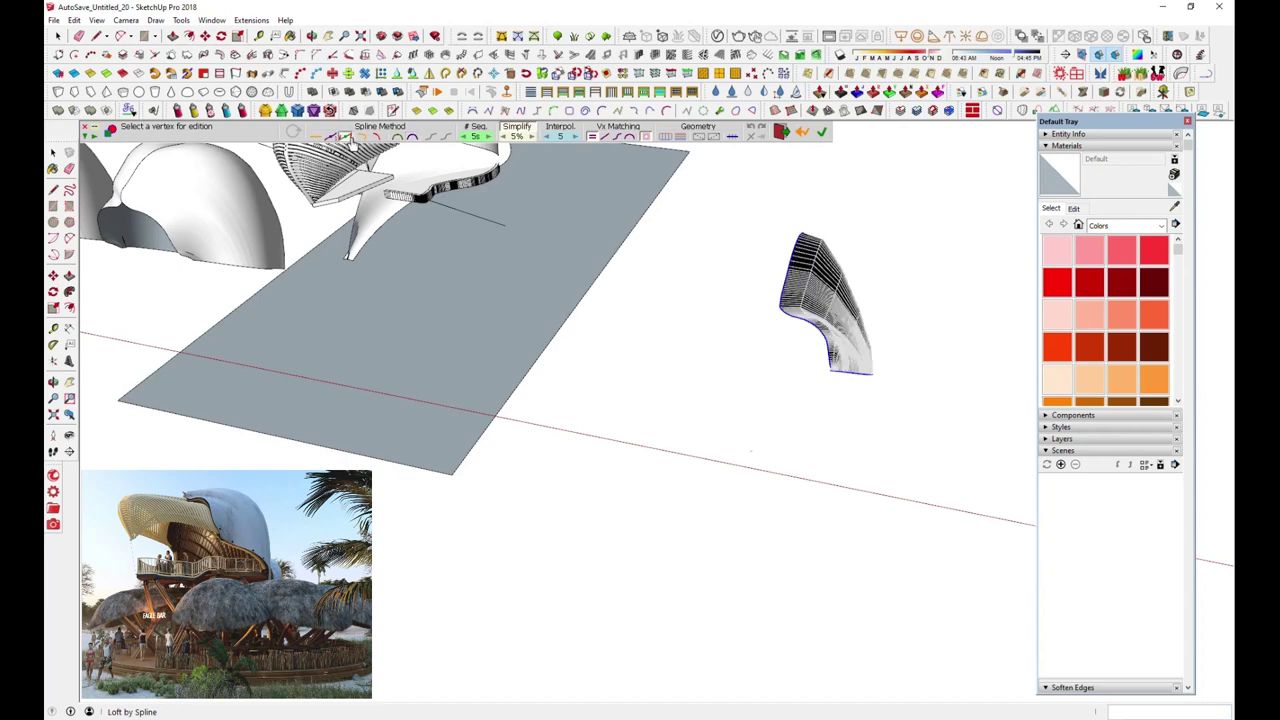
pyautogui.click(359, 136)
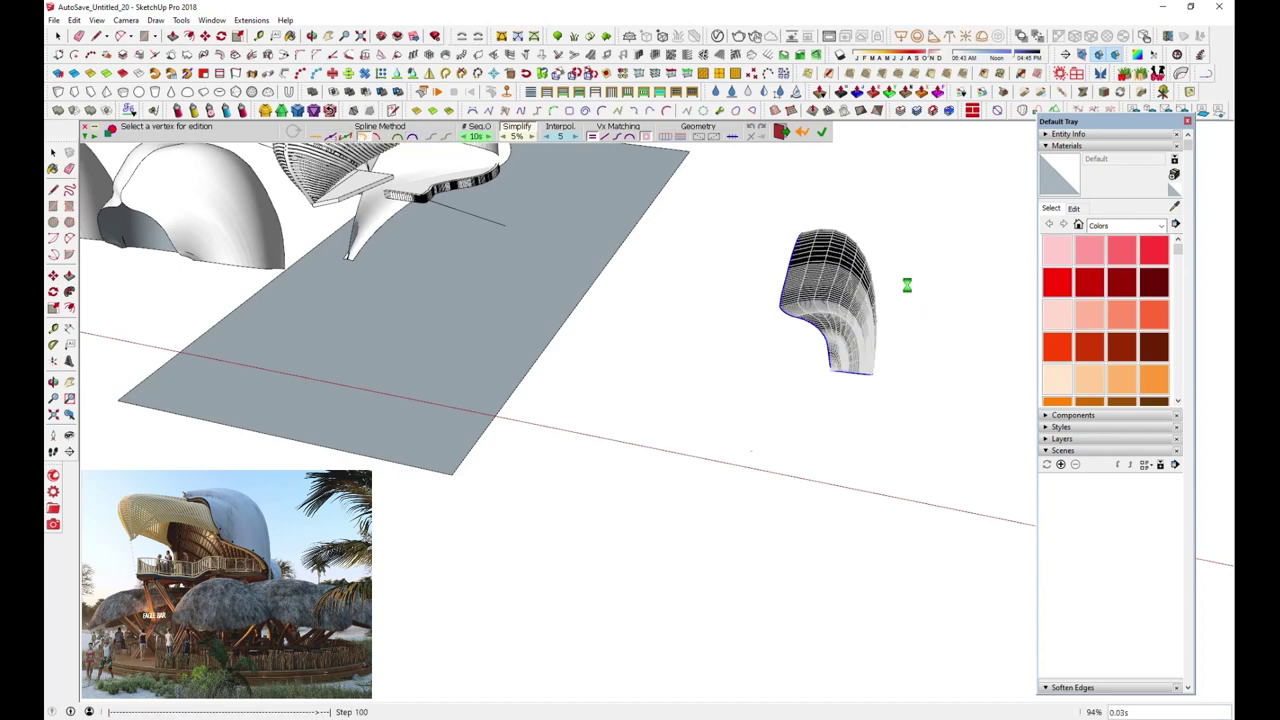
pyautogui.press('Return')
pyautogui.moveTo(894, 283)
pyautogui.mouseDown(button='middle')
pyautogui.moveTo(406, 243)
pyautogui.moveTo(474, 209)
pyautogui.moveTo(562, 441)
pyautogui.moveTo(486, 337)
pyautogui.moveTo(845, 458)
pyautogui.mouseUp(button='middle')
pyautogui.scroll(-2, 562, 441)
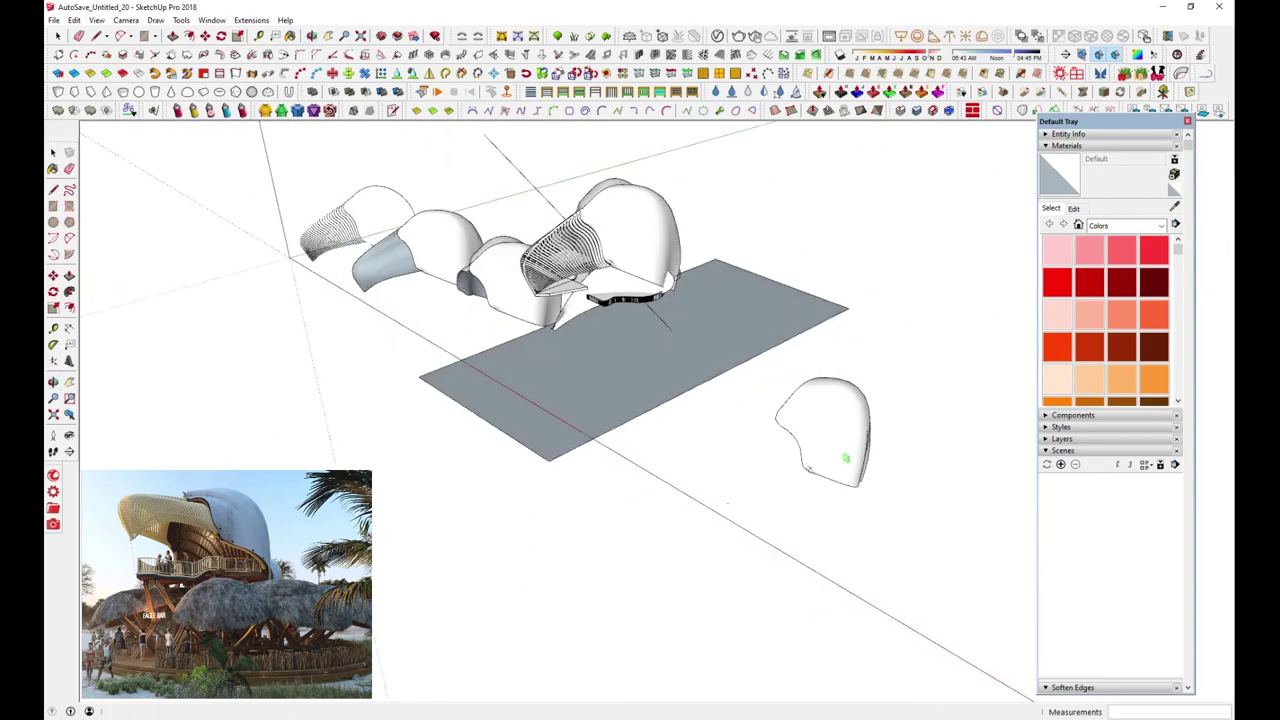
# Redo the spline loft with Orthogonal Bezier junctions, generating intermediate edges without faces
pyautogui.click(845, 458)
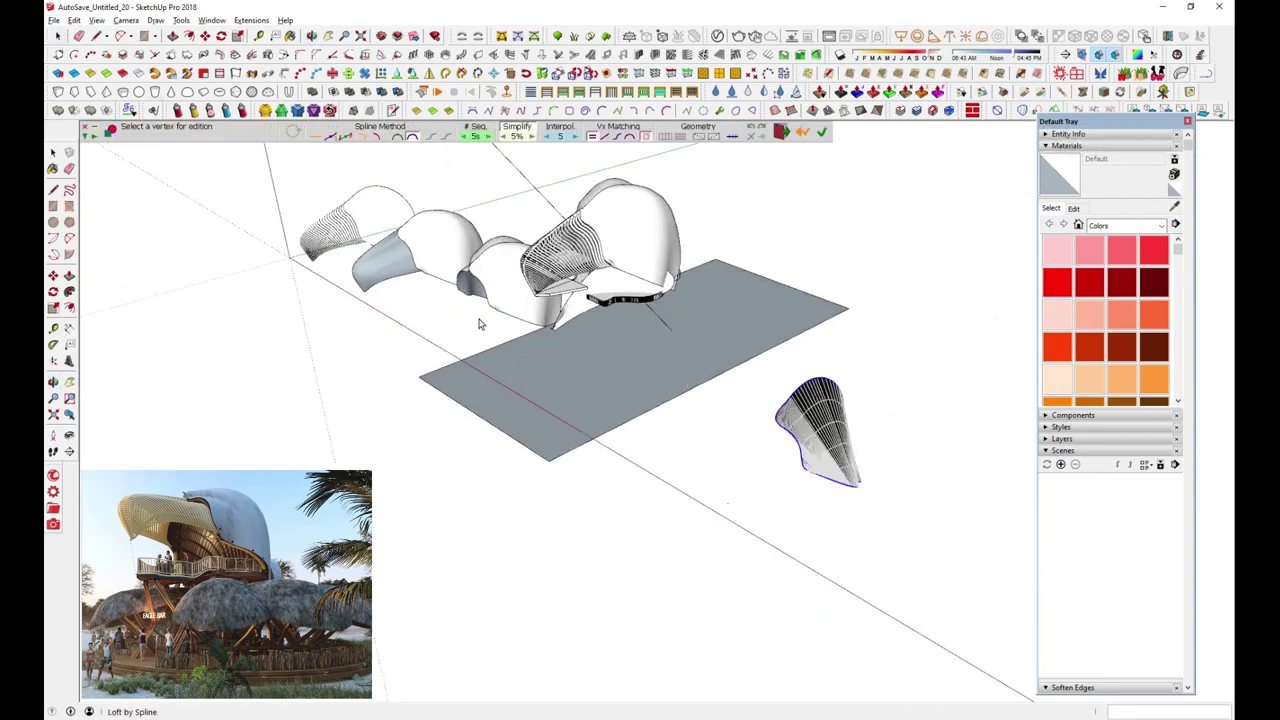
pyautogui.click(345, 140)
pyautogui.moveTo(699, 480); pyautogui.dragTo(853, 447, button='middle')
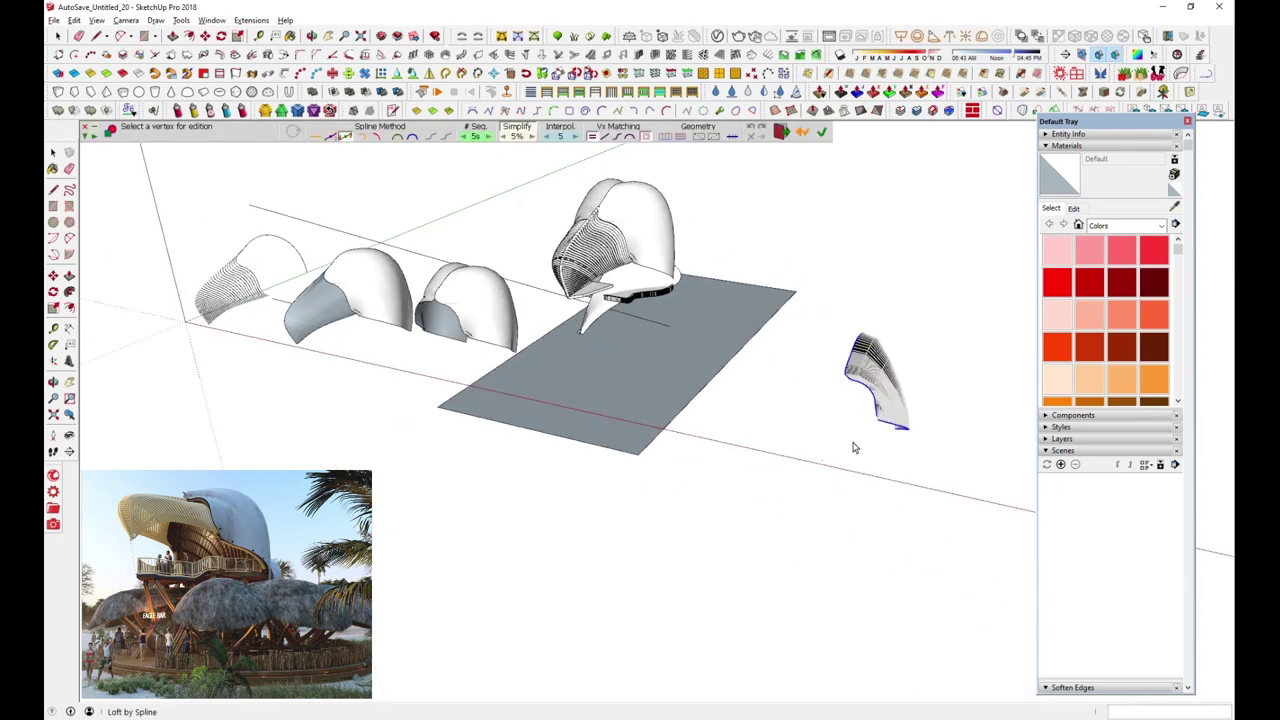
pyautogui.click(333, 139)
pyautogui.click(341, 140)
pyautogui.click(363, 139)
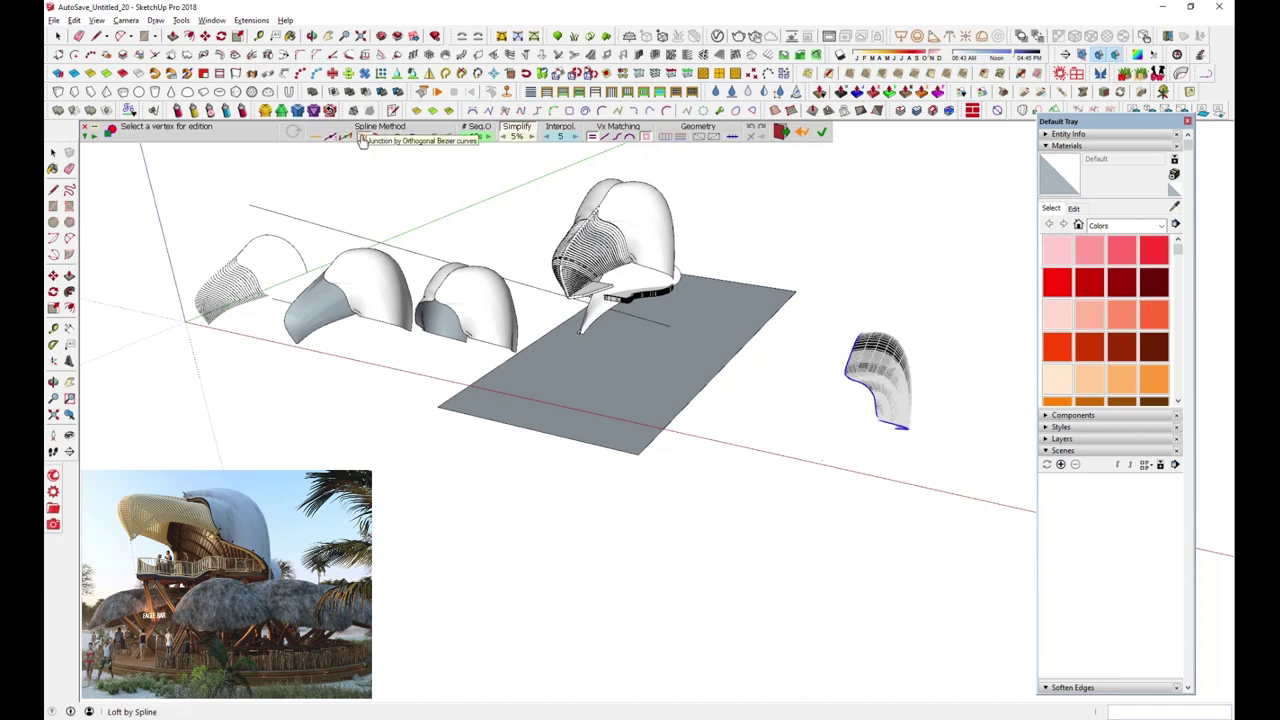
pyautogui.click(681, 138)
pyautogui.scroll(3, 905, 520)
pyautogui.scroll(3, 900, 540)
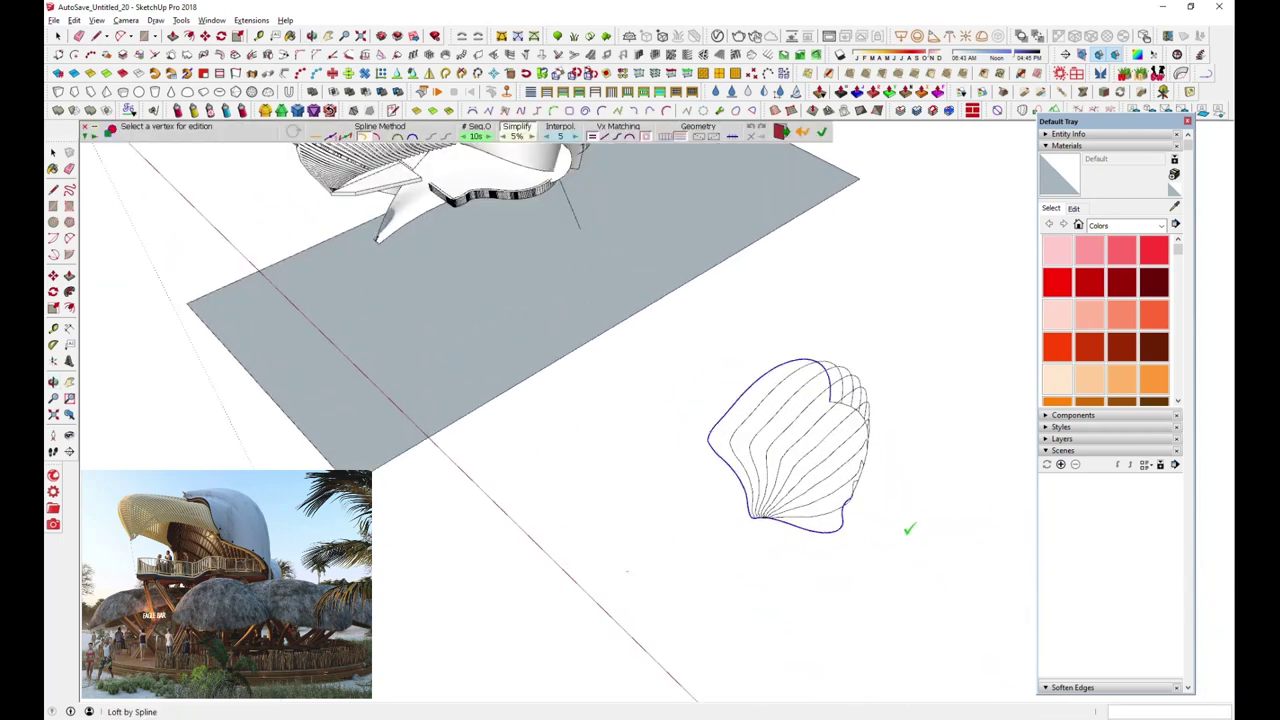
# Finish the loft and turn the selected curve into a 9-diameter tube
pyautogui.click(56, 37)
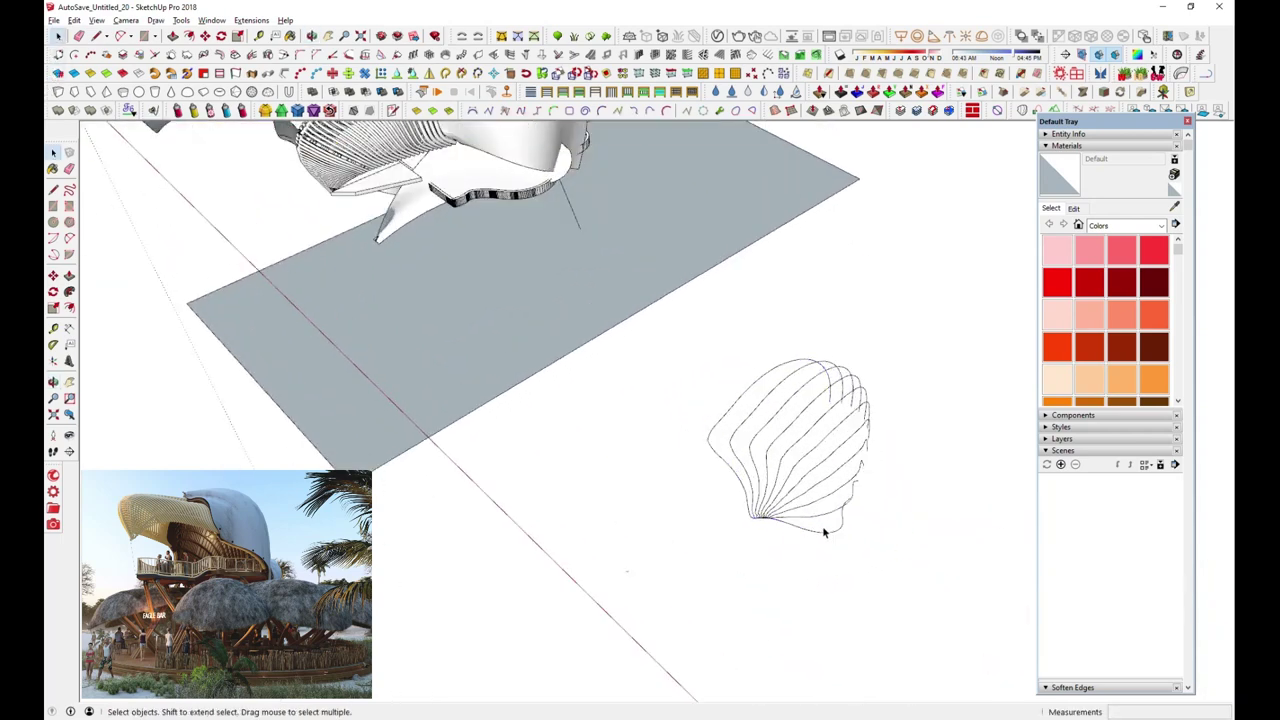
pyautogui.scroll(2, 826, 538)
pyautogui.scroll(1, 826, 538)
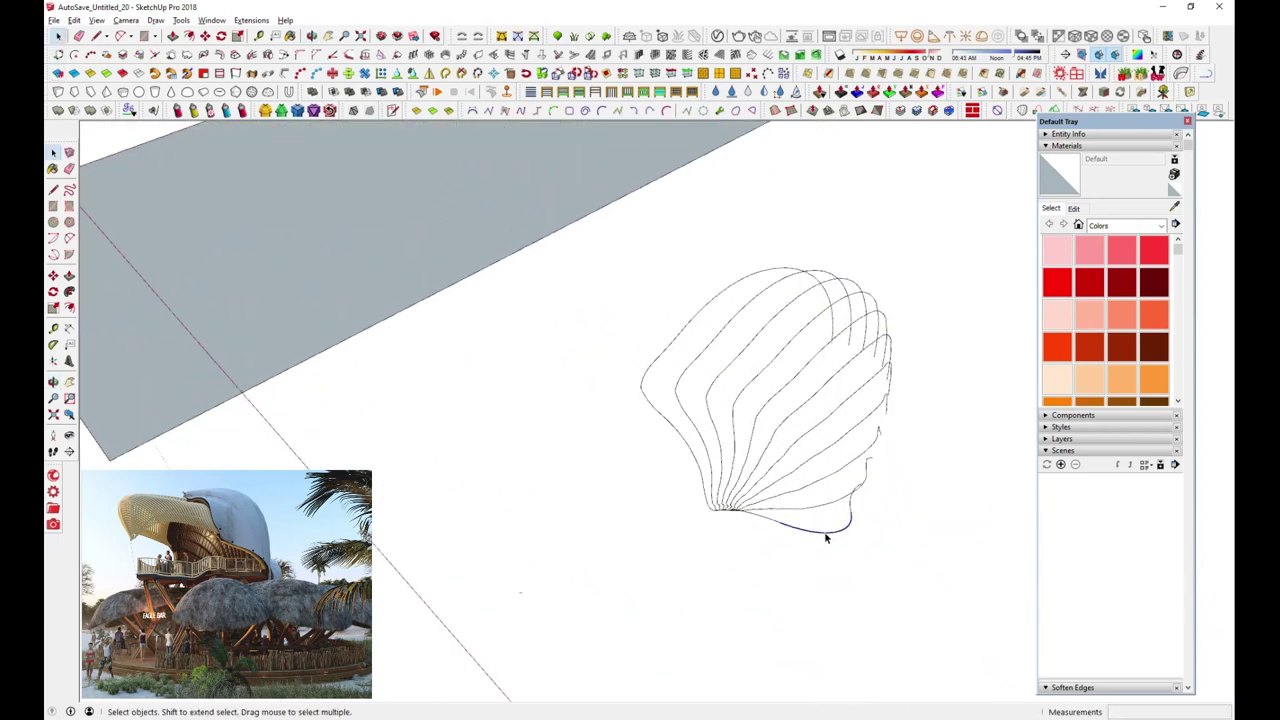
pyautogui.click(283, 78)
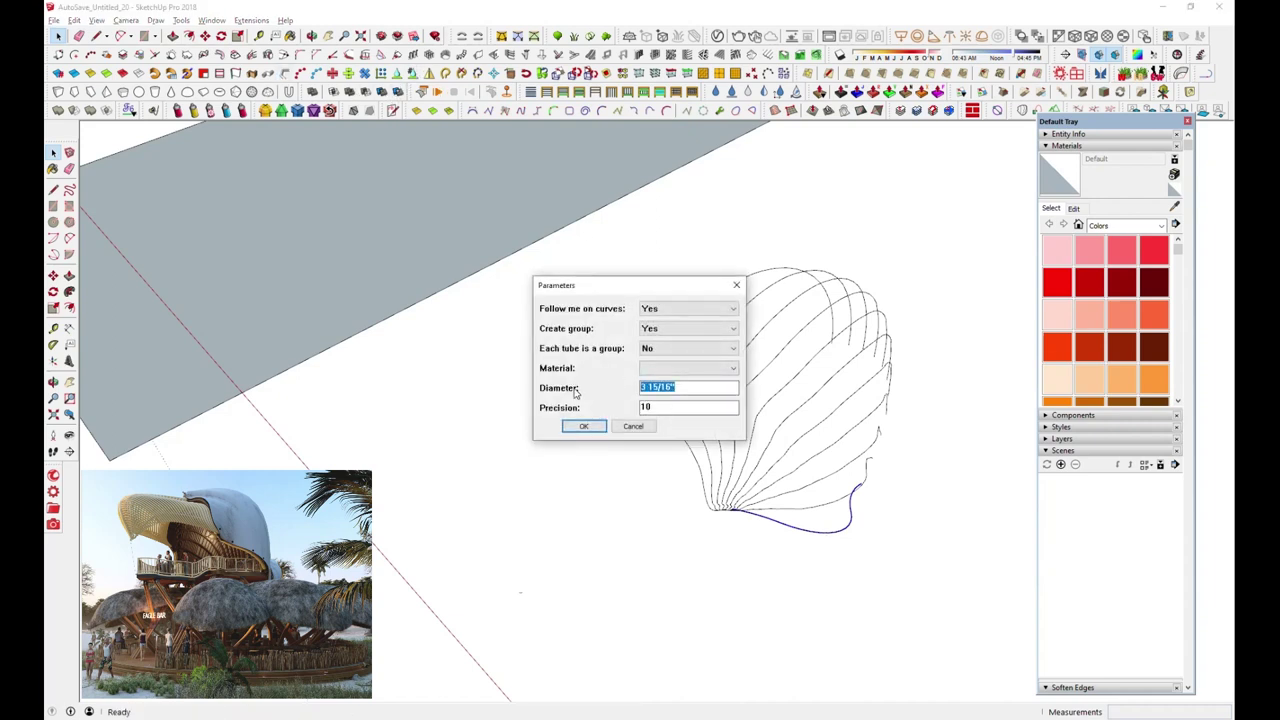
pyautogui.click(583, 427)
pyautogui.scroll(4, 921, 535)
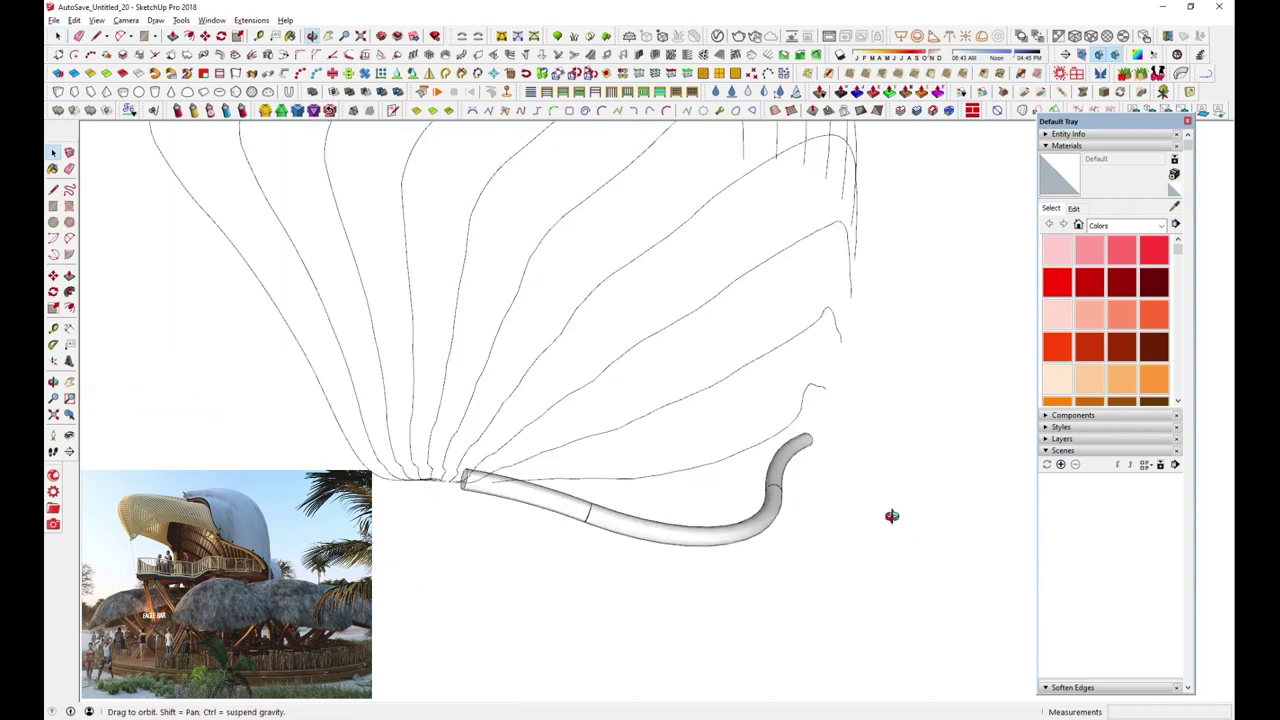
# Convert two more rib curves and the outer boundary curve into tubes
pyautogui.click(755, 453)
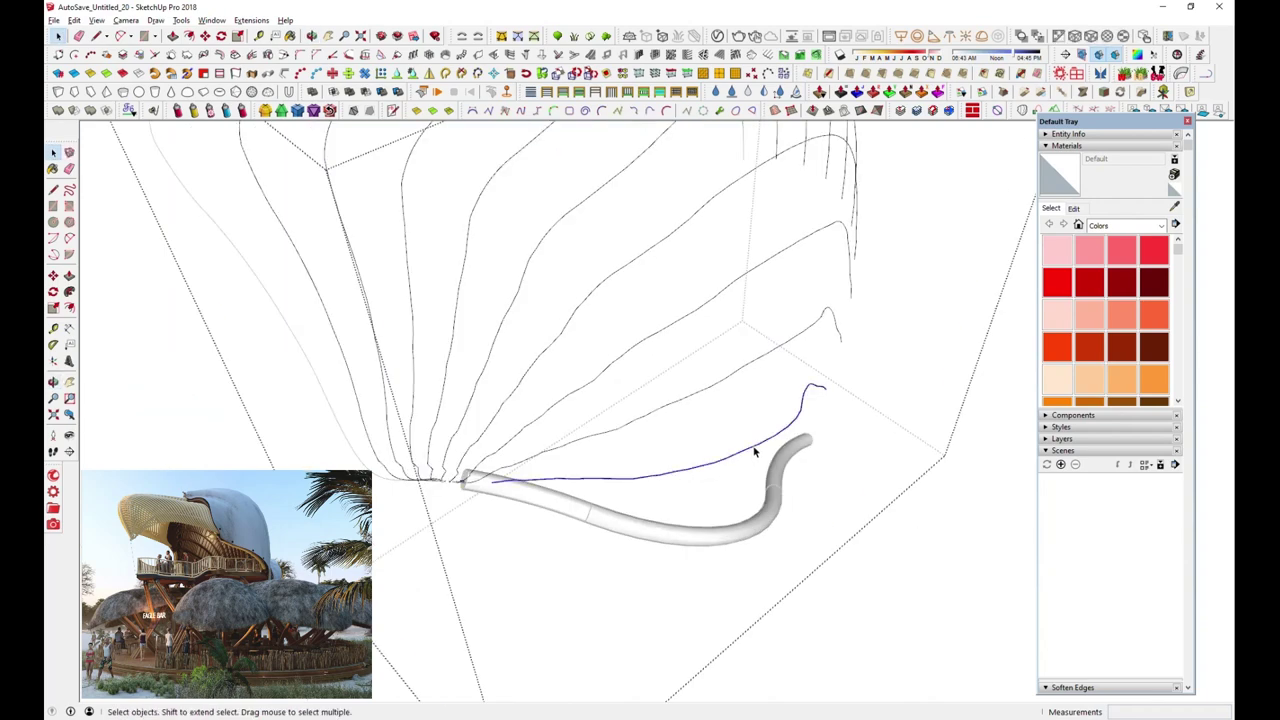
pyautogui.click(285, 75)
pyautogui.click(582, 427)
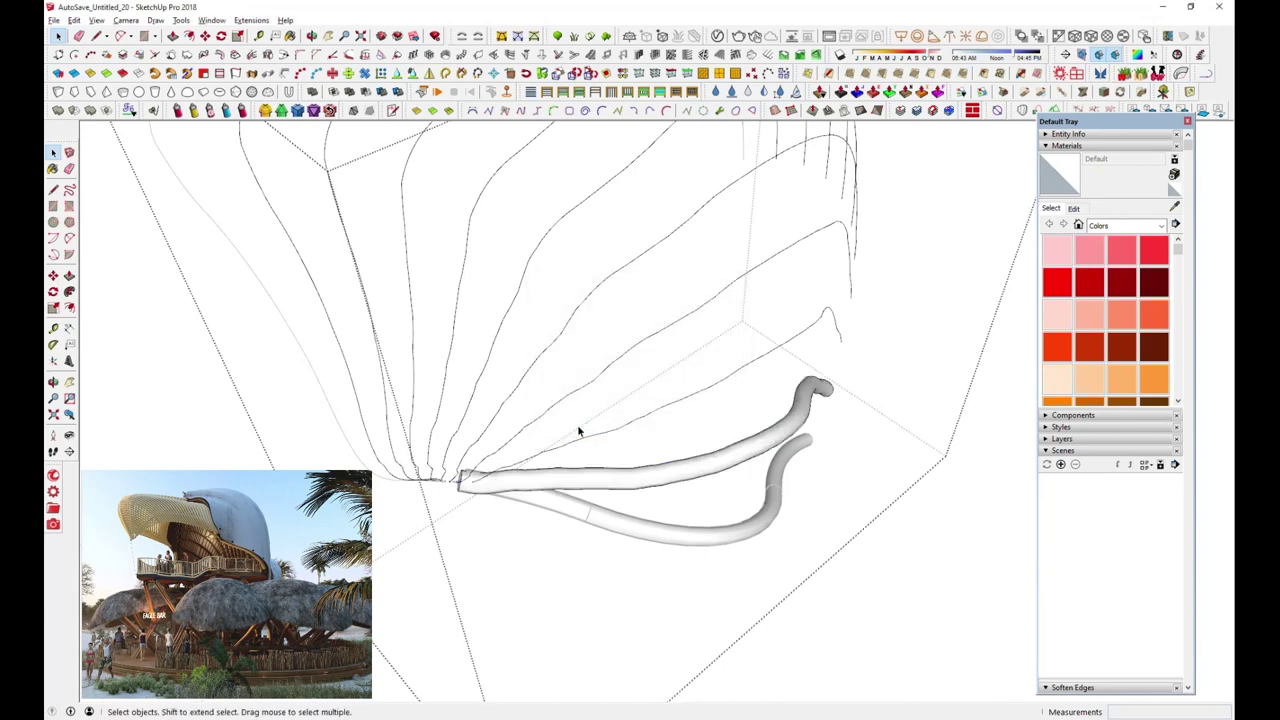
pyautogui.click(615, 429)
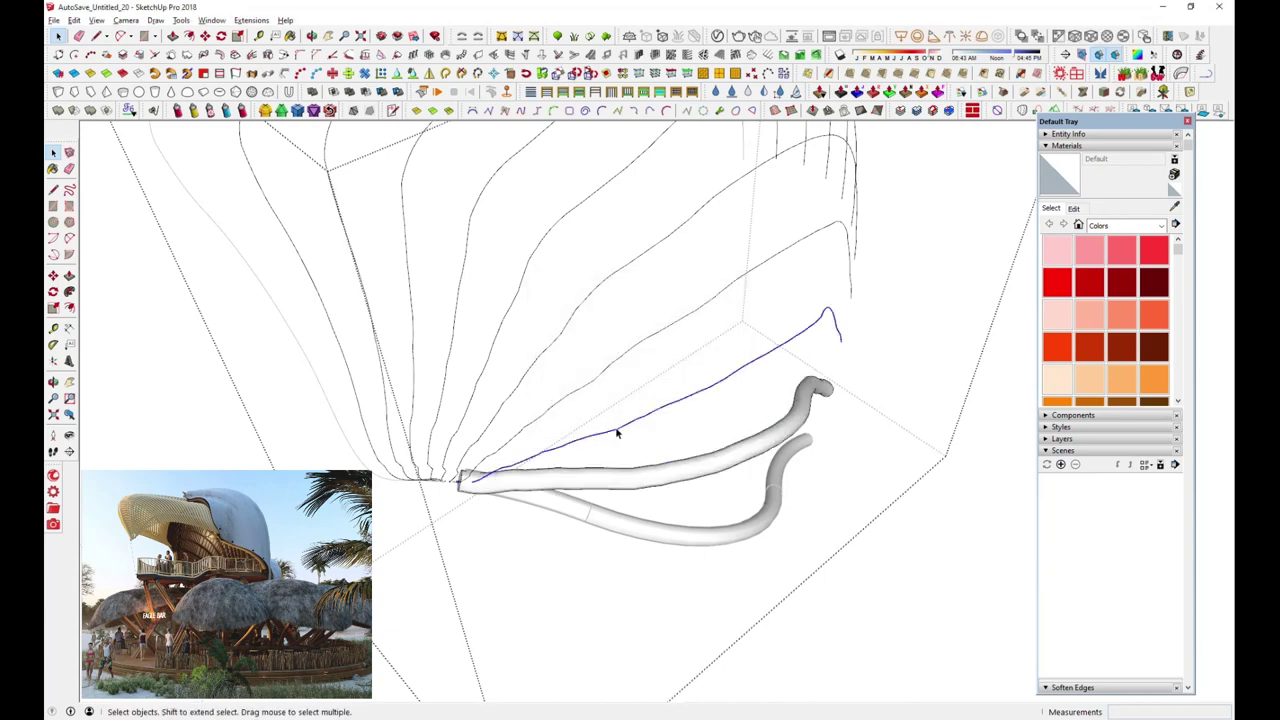
pyautogui.click(285, 75)
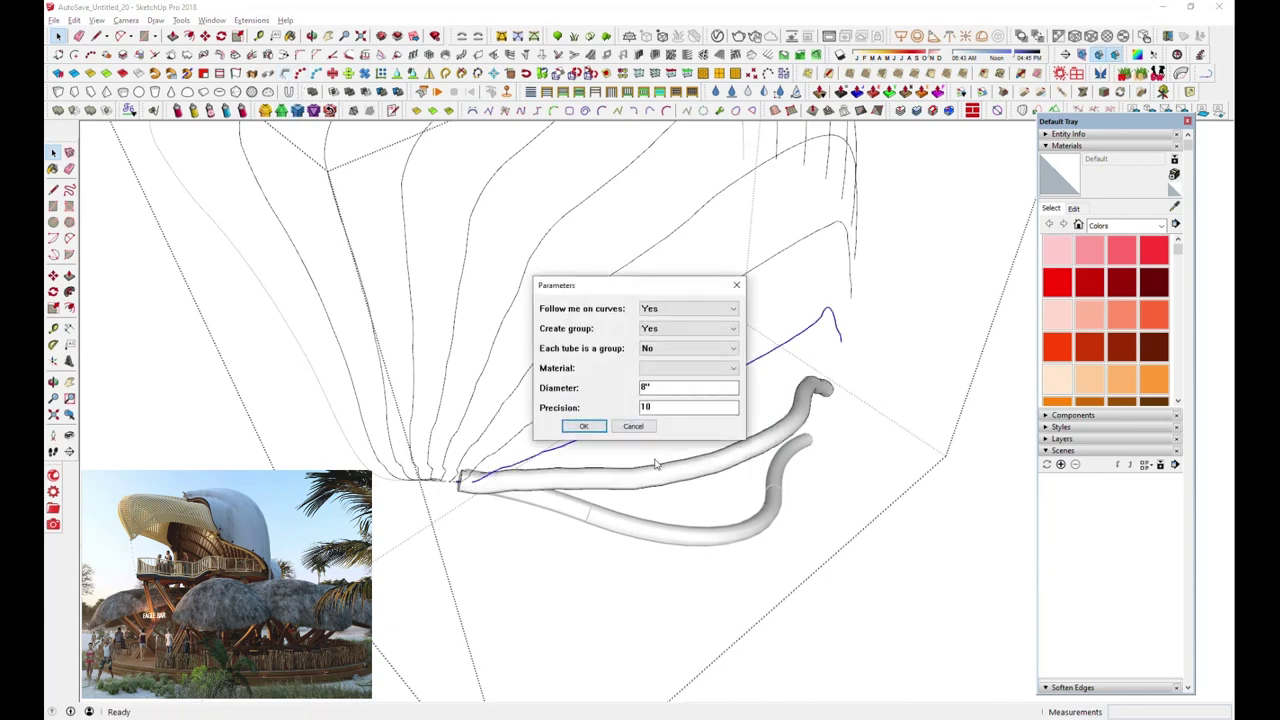
pyautogui.click(580, 427)
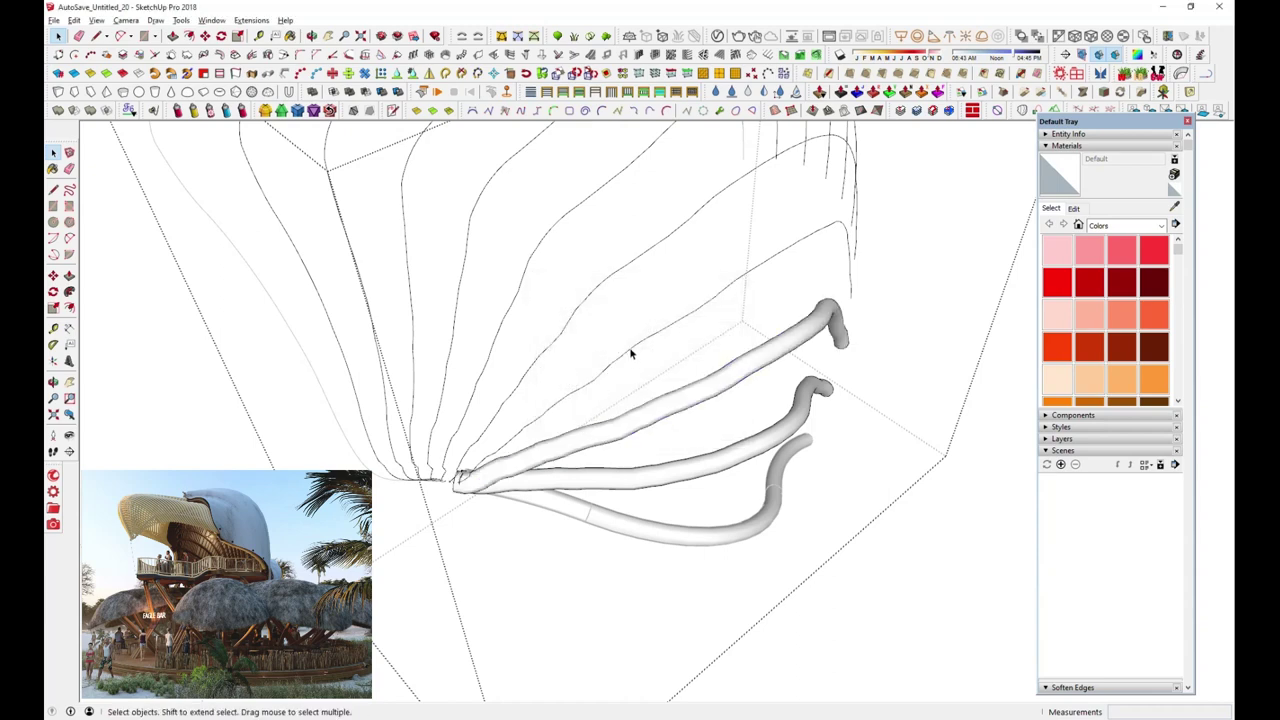
pyautogui.click(287, 78)
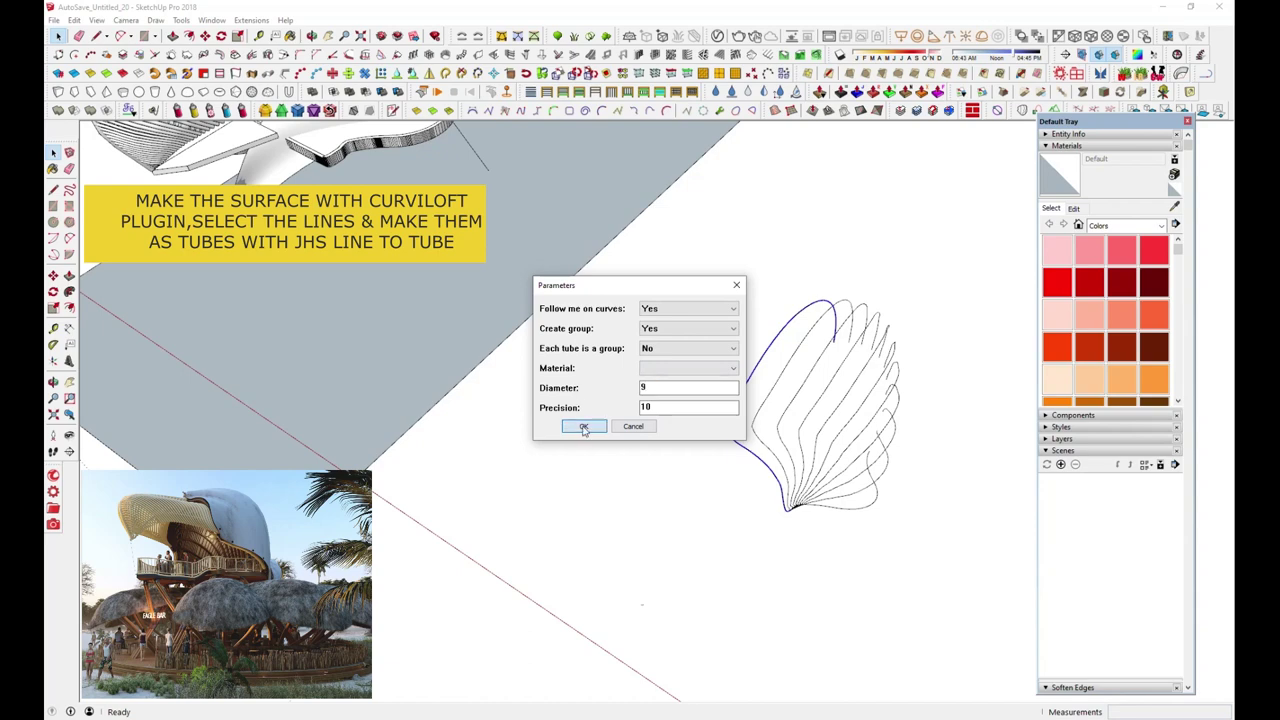
pyautogui.click(584, 428)
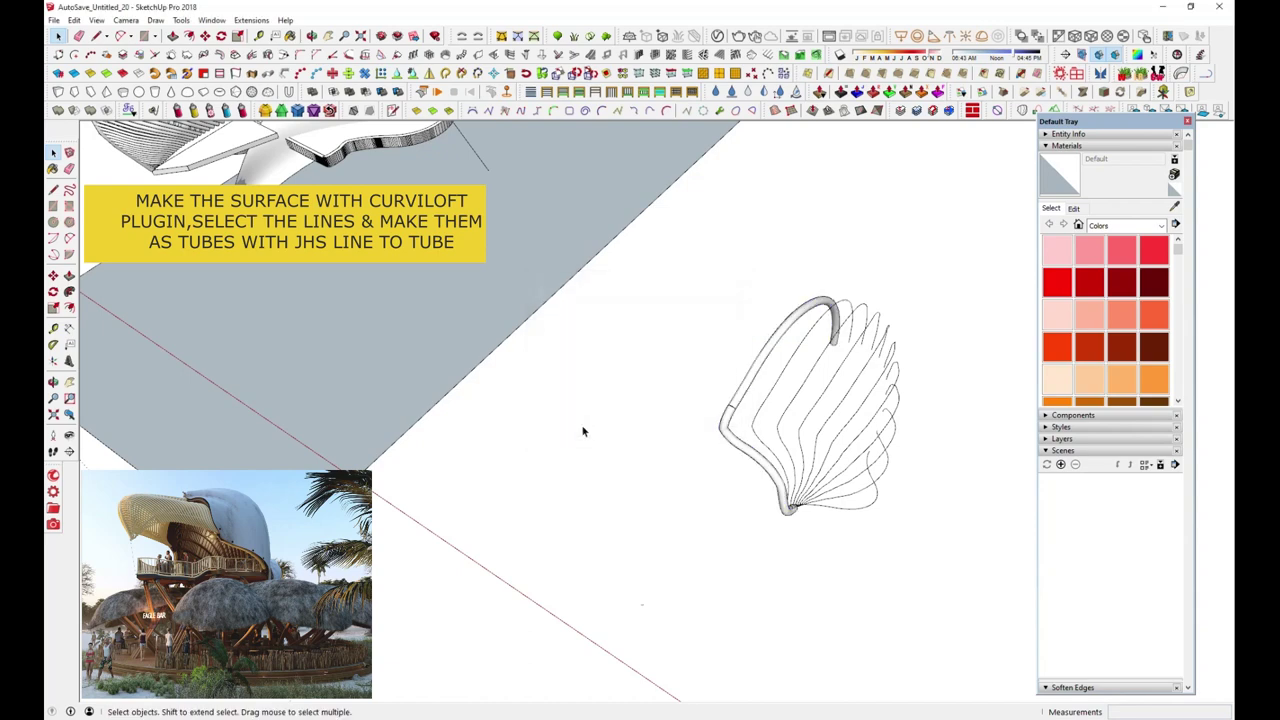
# Turn the frame's bottom-right curve into a tube with Line to Tube
pyautogui.click(54, 20)
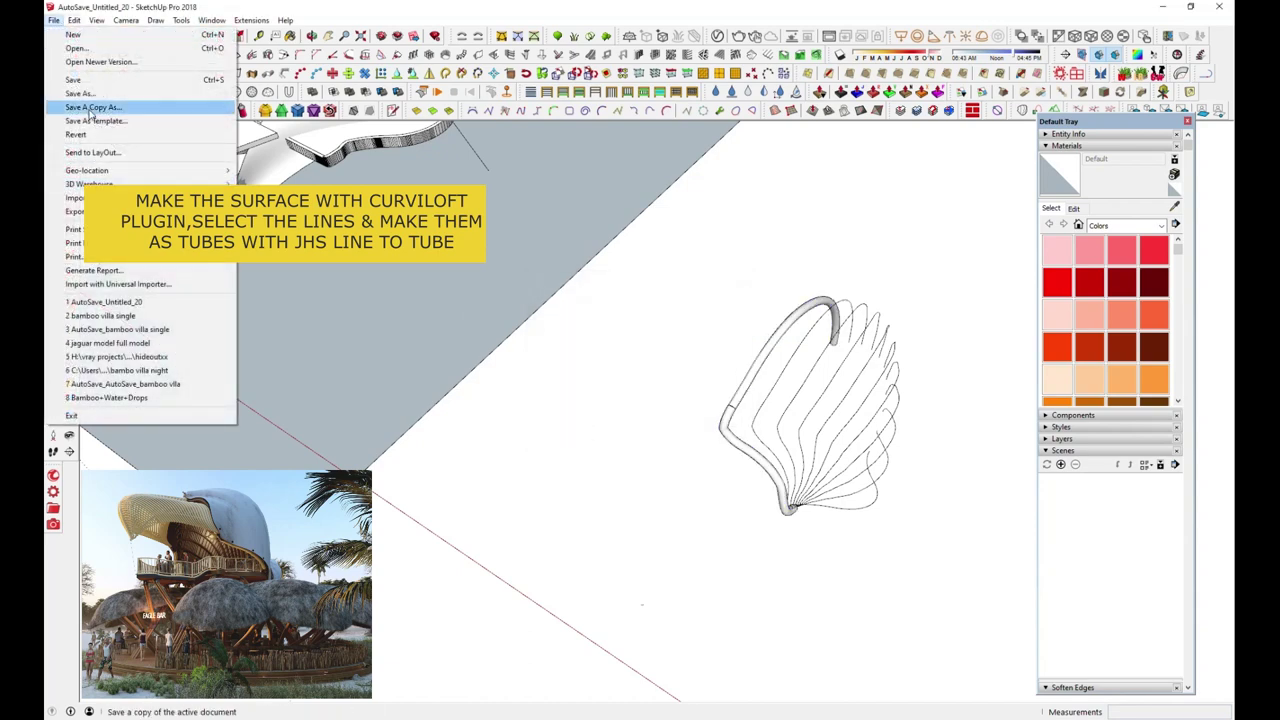
pyautogui.click(106, 88)
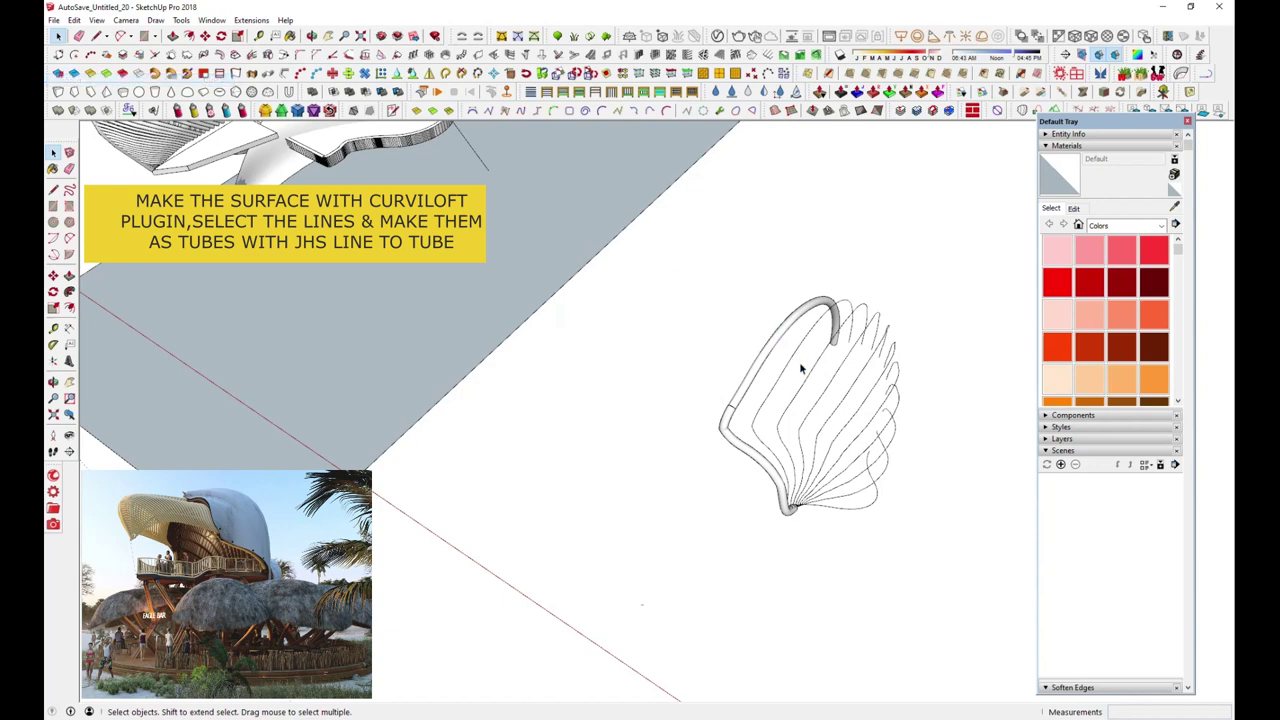
pyautogui.click(855, 506)
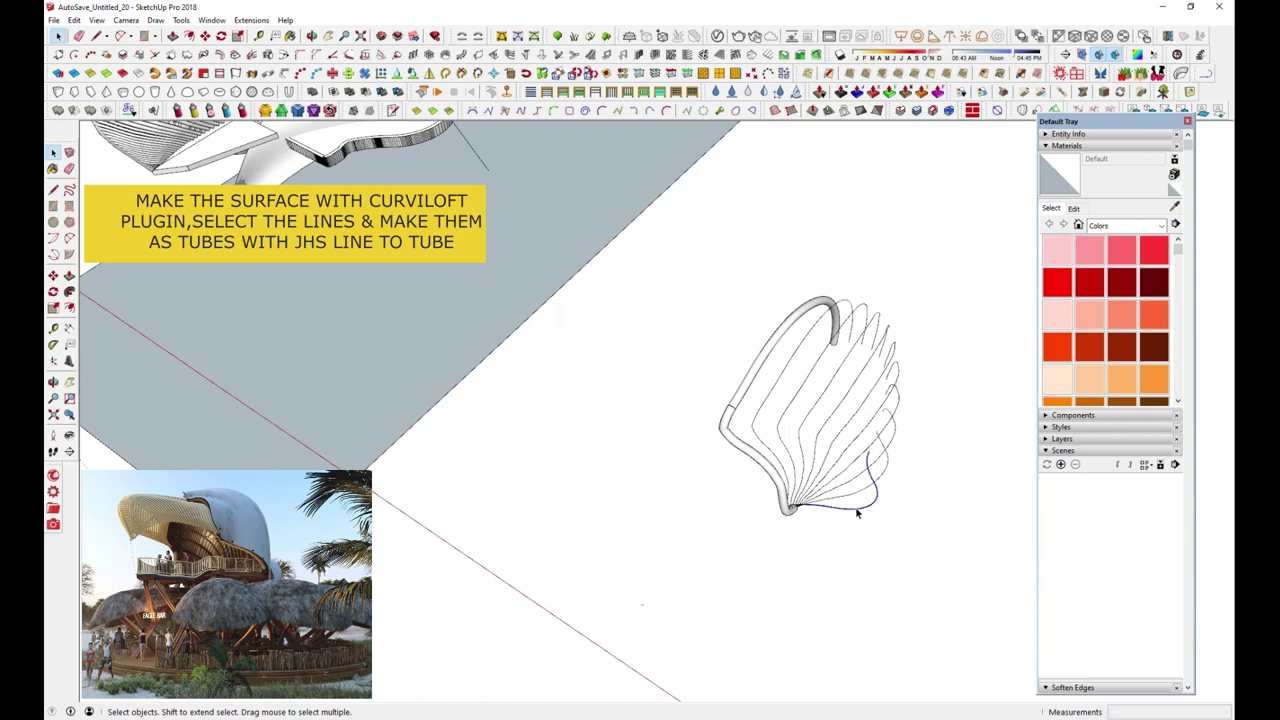
pyautogui.click(285, 73)
pyautogui.click(585, 426)
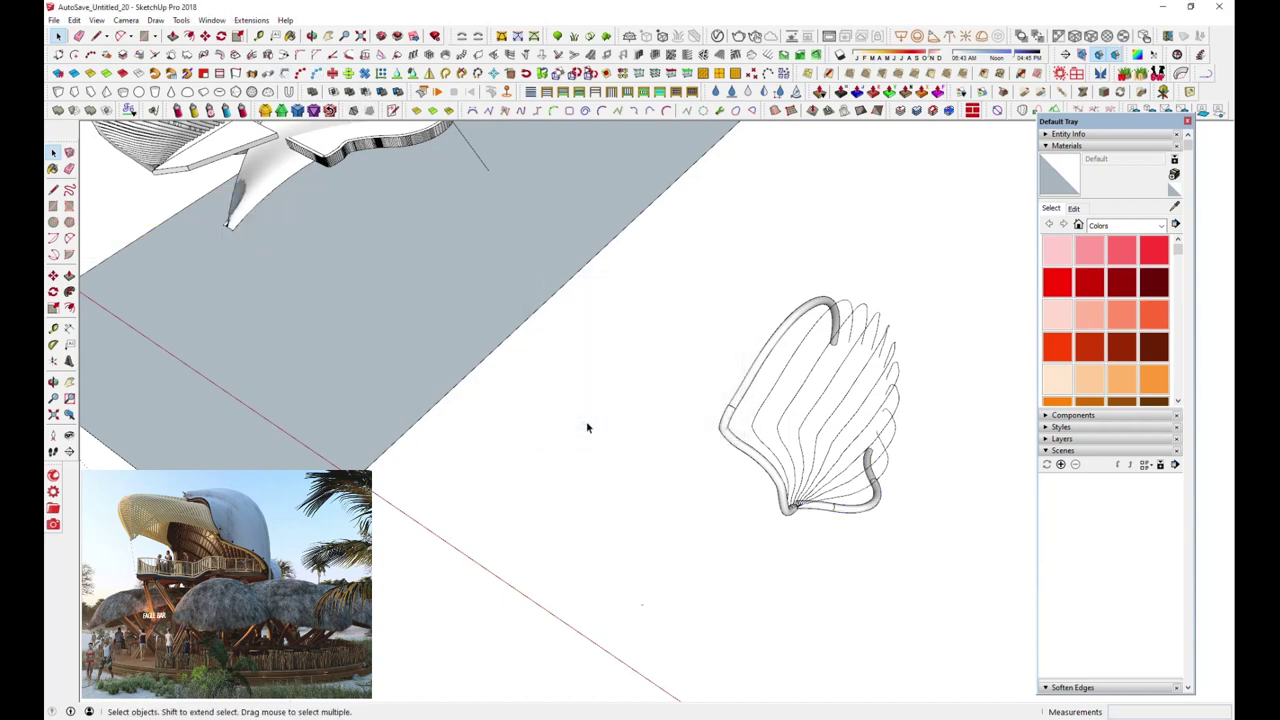
# Inside the shell component, tube all rib curves at 9" diameter, precision 10
pyautogui.moveTo(871, 486); pyautogui.dragTo(686, 509, button='middle')
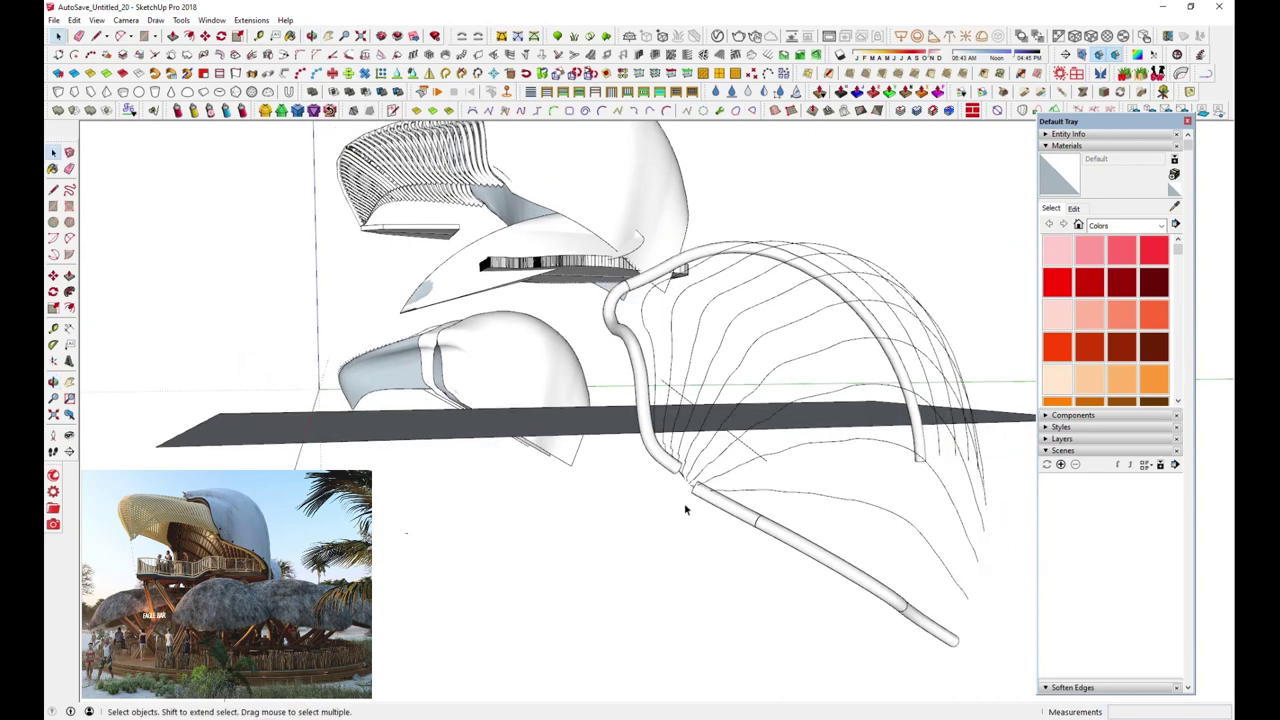
pyautogui.scroll(3, 822, 641)
pyautogui.scroll(-3, 630, 435)
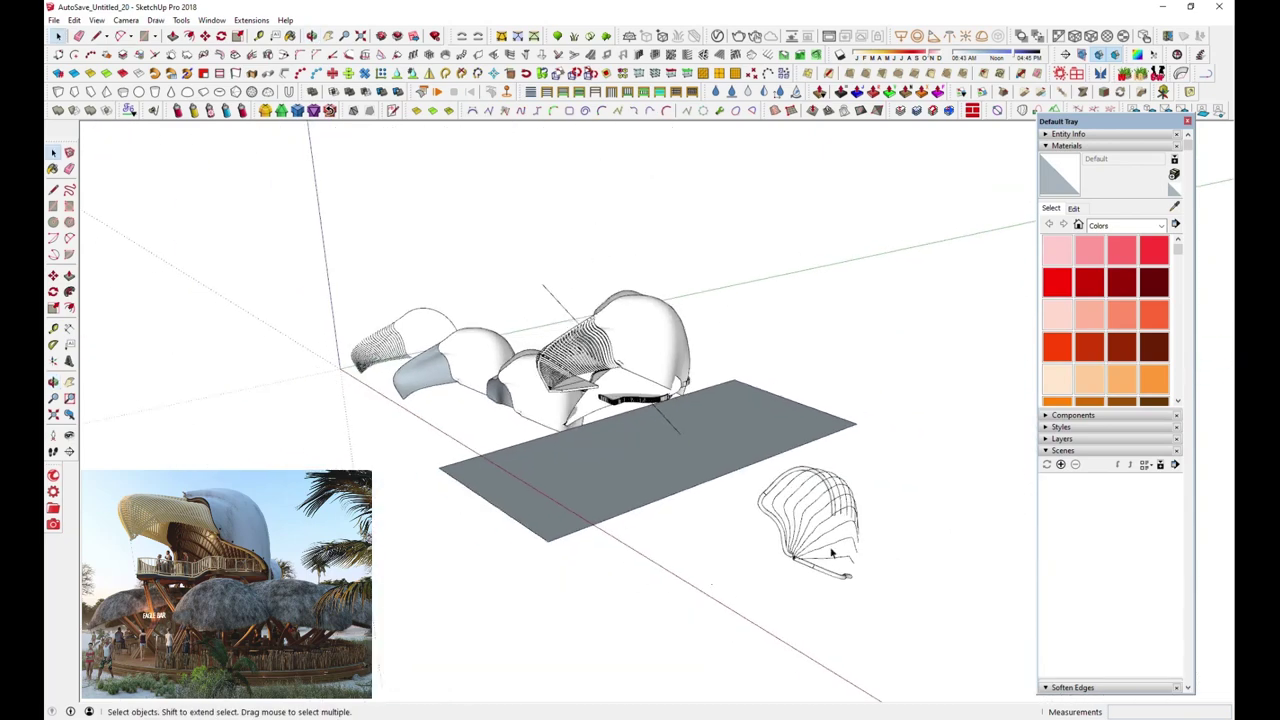
pyautogui.doubleClick(843, 545)
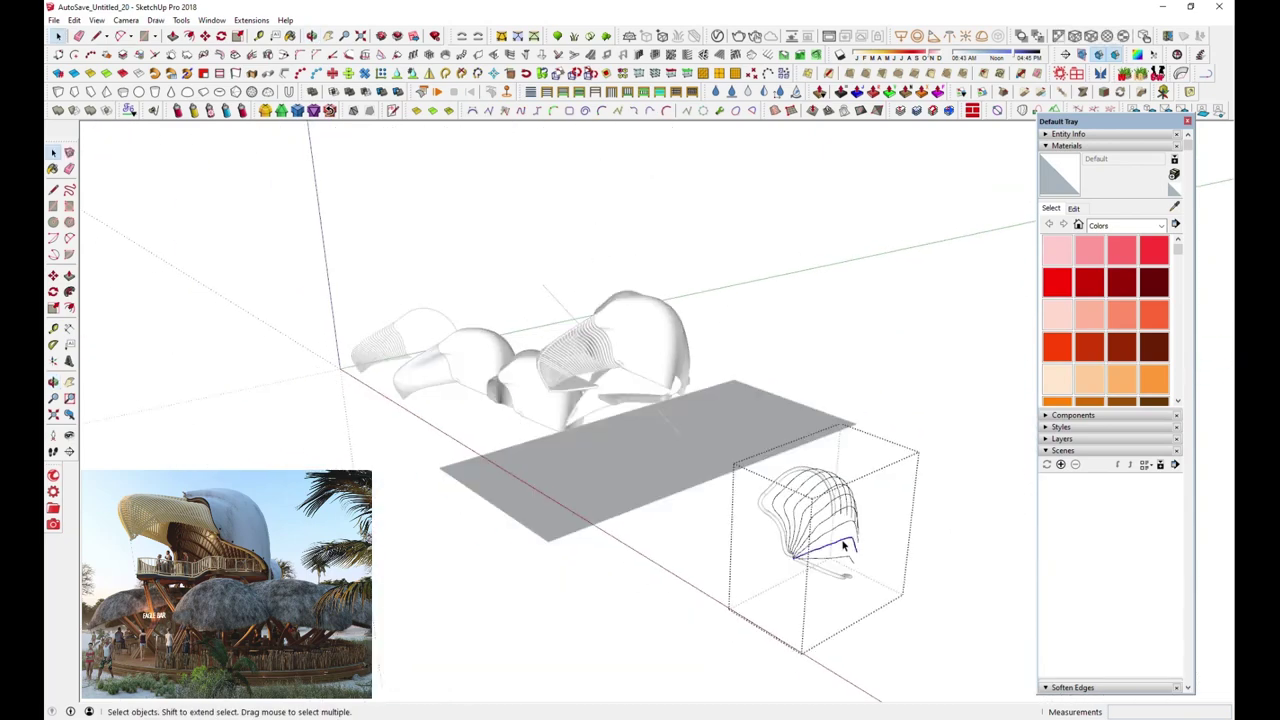
pyautogui.press('Escape')
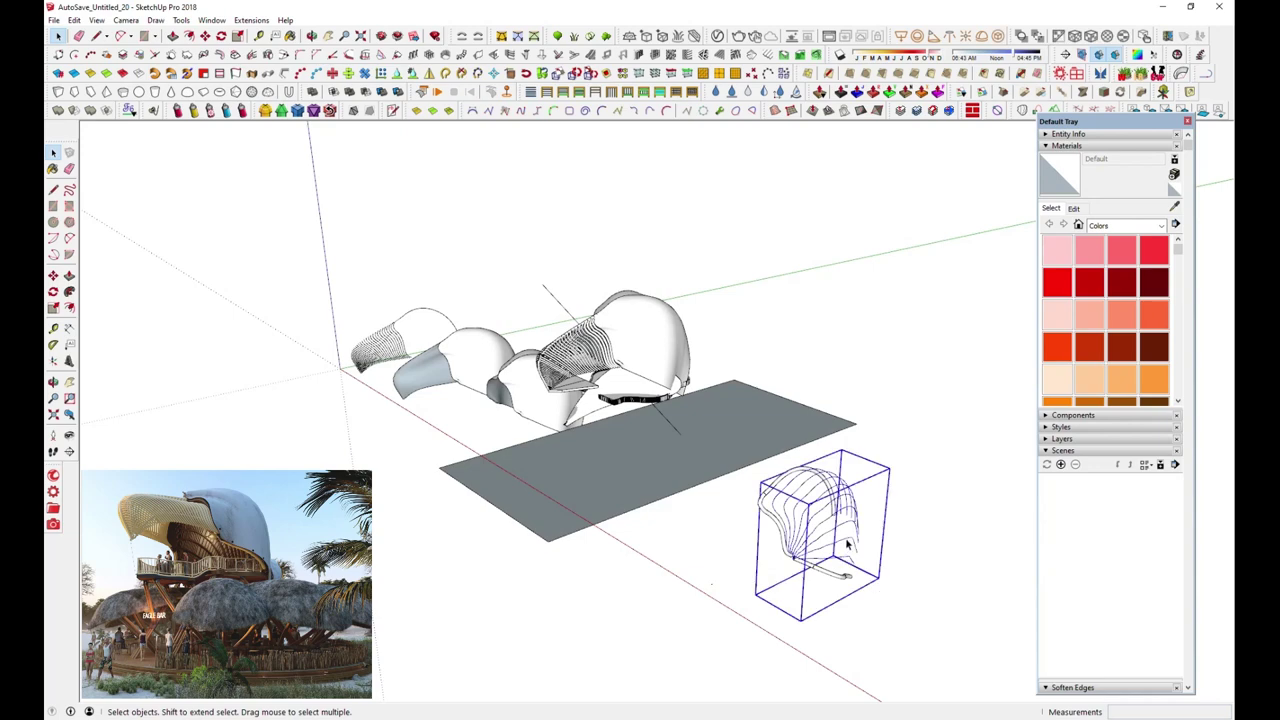
pyautogui.doubleClick(846, 545)
pyautogui.moveTo(870, 592); pyautogui.dragTo(898, 600)
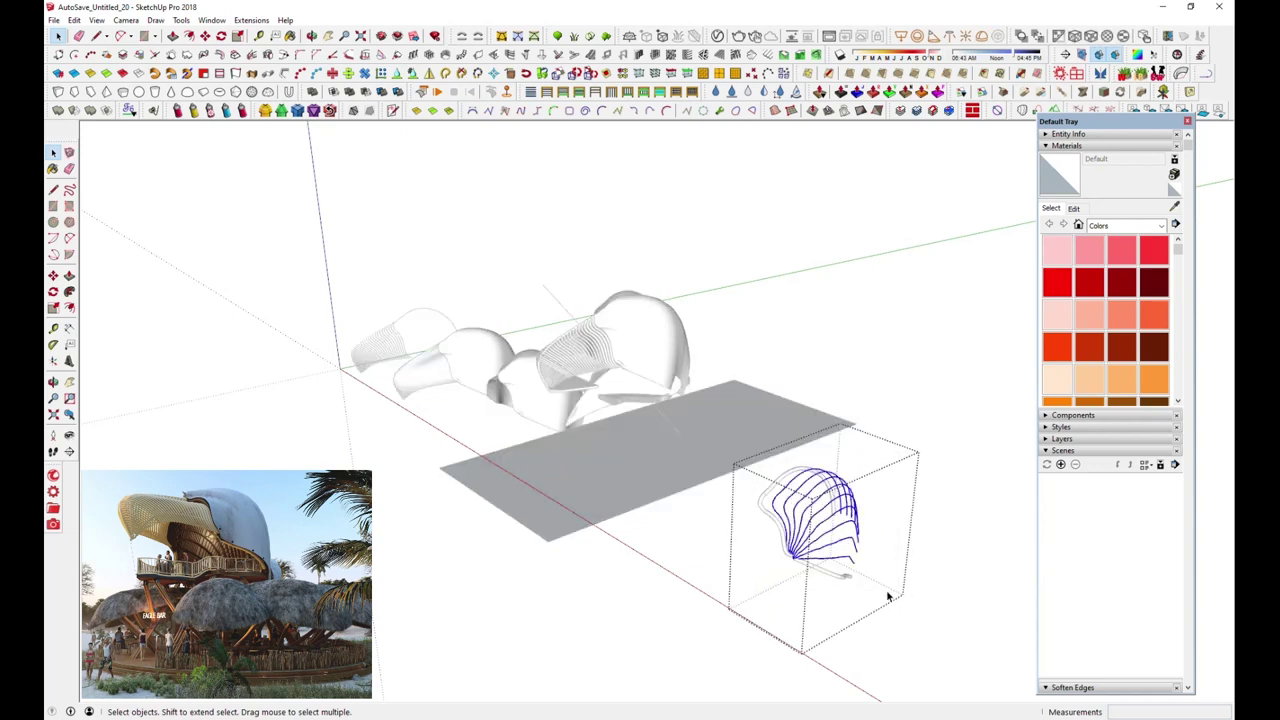
pyautogui.click(286, 76)
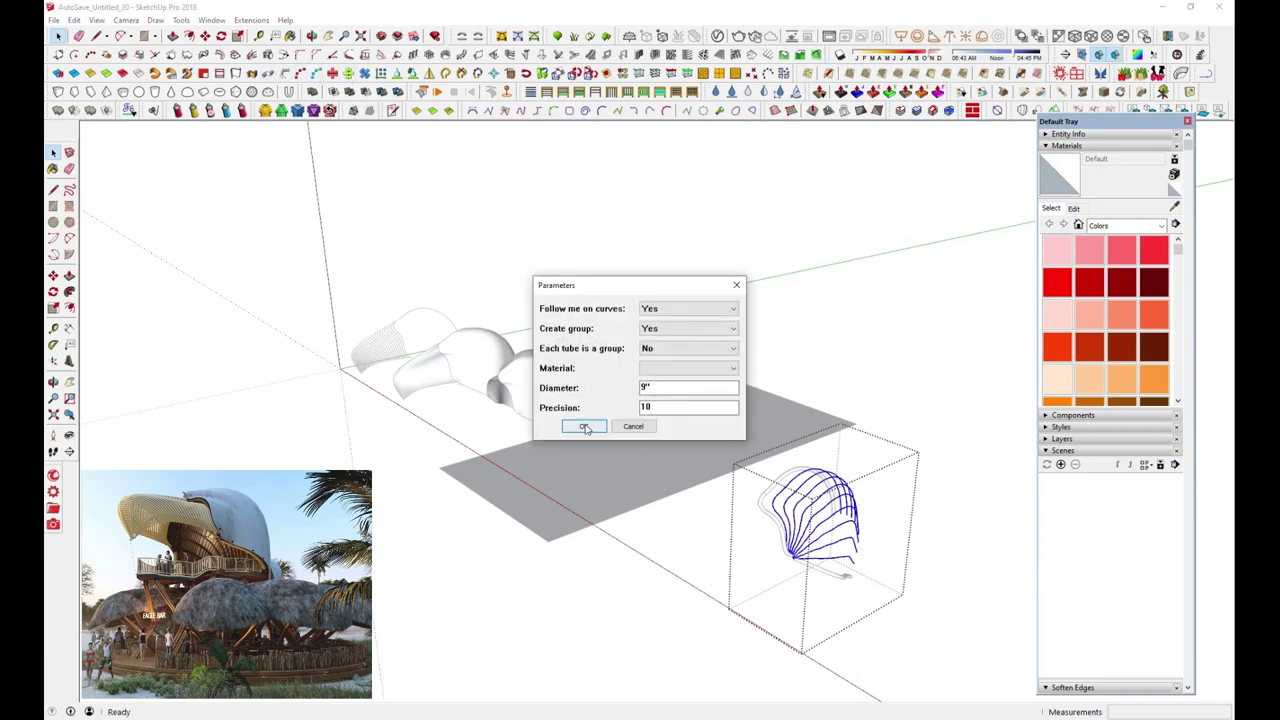
pyautogui.click(585, 426)
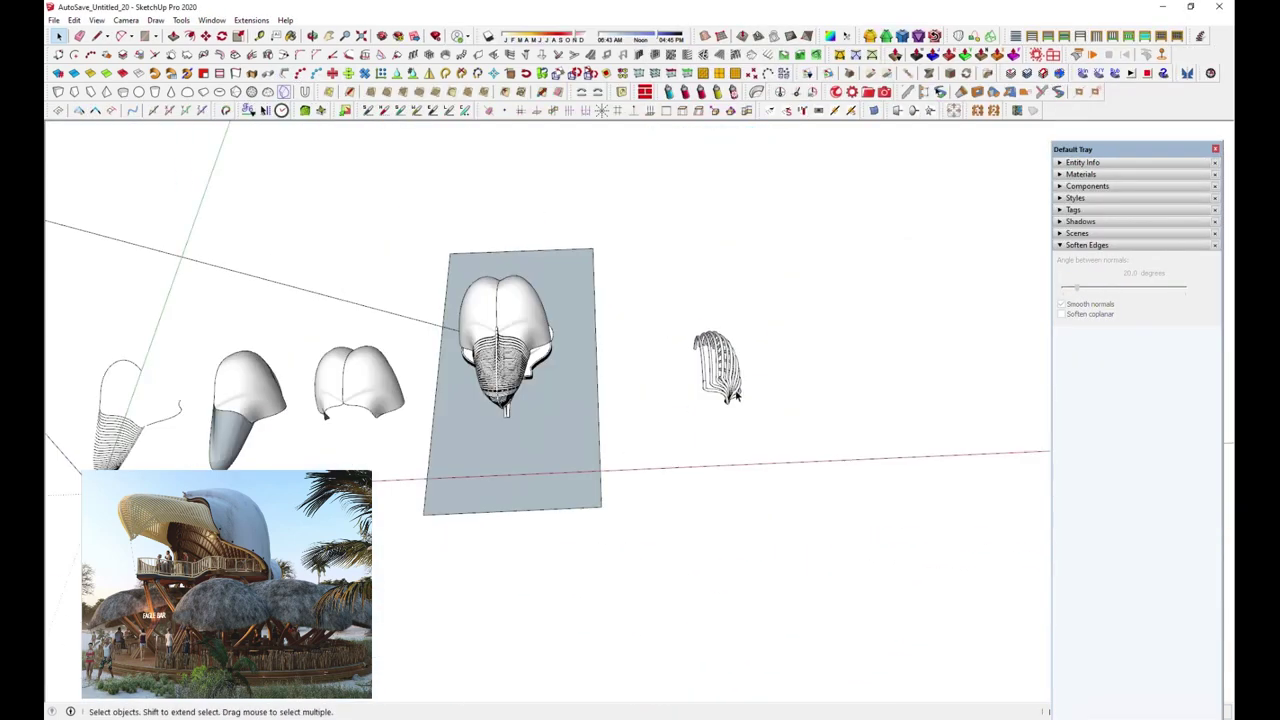
# Edit the group and copy its curves to the right of the shell
pyautogui.rightClick(718, 360)
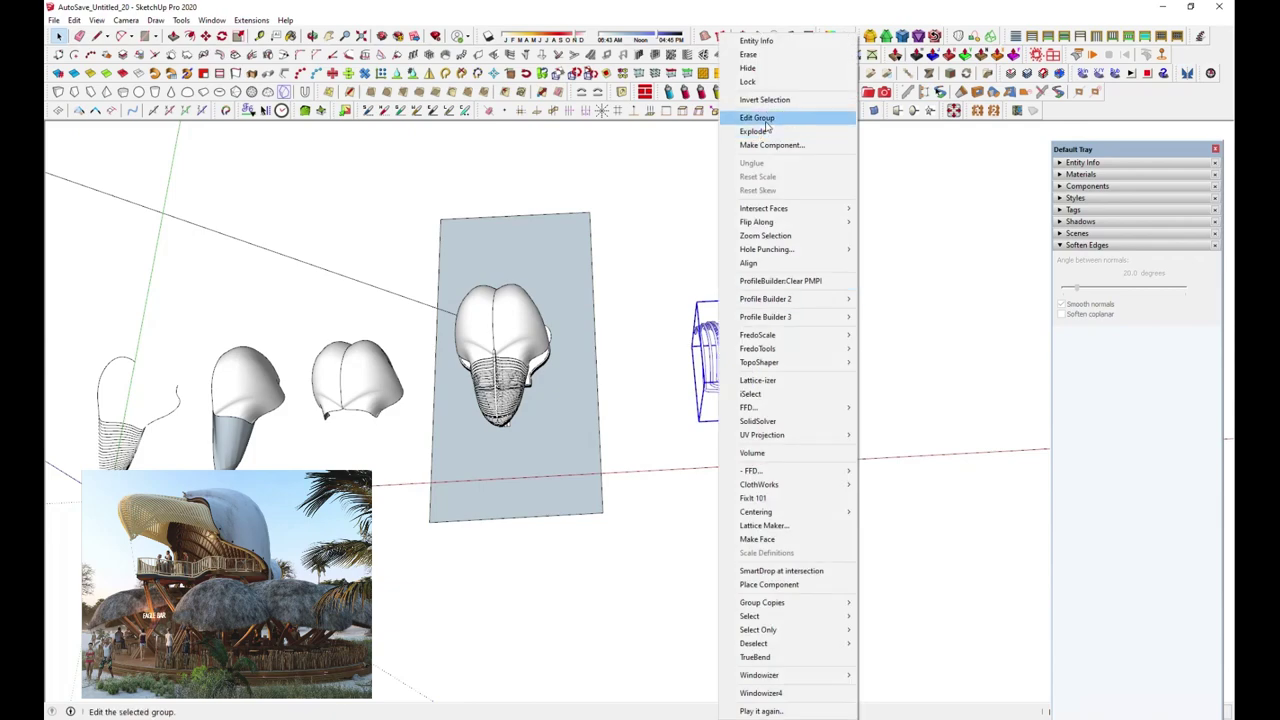
pyautogui.click(750, 114)
pyautogui.scroll(-3, 438, 408)
pyautogui.scroll(5, 438, 408)
pyautogui.click(438, 408)
pyautogui.scroll(-3, 908, 463)
pyautogui.click(905, 455)
# Window-select the copied curves to loft them by spline
pyautogui.press('space')
pyautogui.scroll(4, 893, 397)
pyautogui.moveTo(893, 397); pyautogui.dragTo(871, 571, button='middle')
pyautogui.click(809, 531)
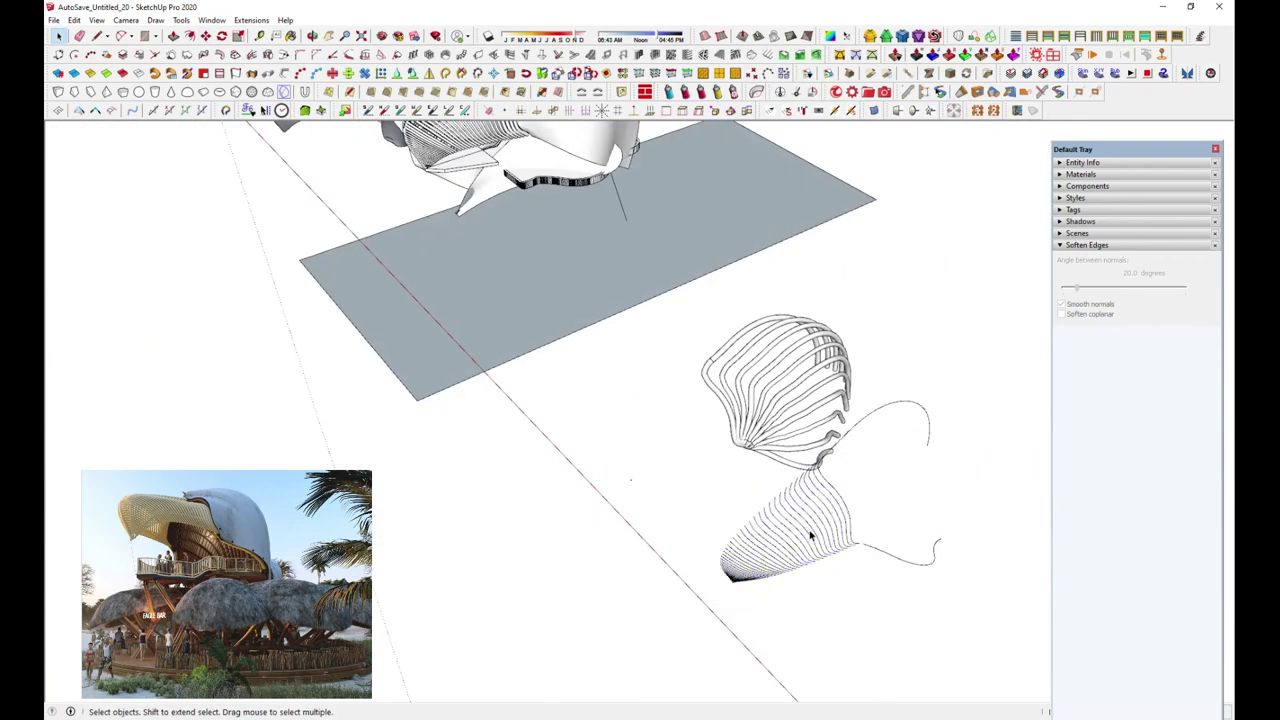
pyautogui.moveTo(814, 534); pyautogui.dragTo(686, 586)
pyautogui.moveTo(686, 586); pyautogui.dragTo(947, 353, button='middle')
pyautogui.moveTo(855, 235)
pyautogui.mouseDown(button='middle')
pyautogui.moveTo(806, 357)
pyautogui.moveTo(649, 266)
pyautogui.moveTo(820, 249)
pyautogui.moveTo(815, 418)
pyautogui.moveTo(846, 423)
pyautogui.mouseUp(button='middle')
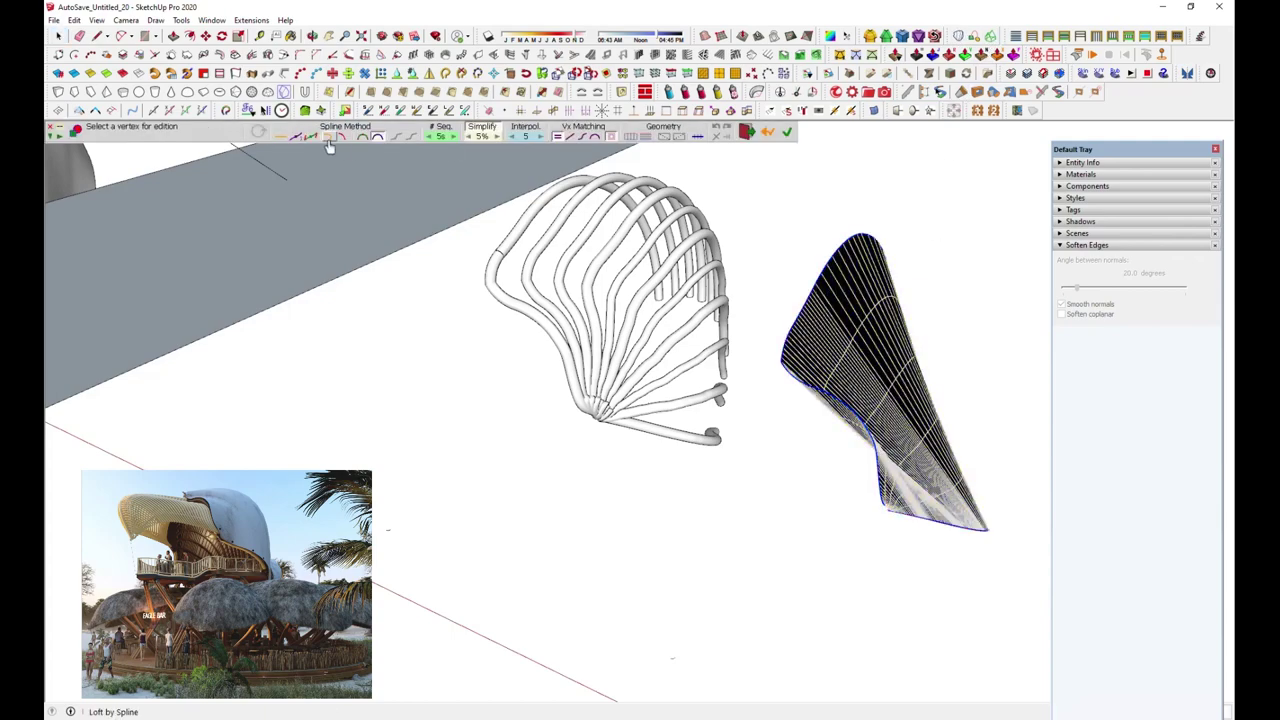
# Validate the Curviloft preview to generate the rounded contour-line shell
pyautogui.moveTo(897, 330)
pyautogui.mouseDown(button='middle')
pyautogui.moveTo(816, 545)
pyautogui.moveTo(860, 487)
pyautogui.mouseUp(button='middle')
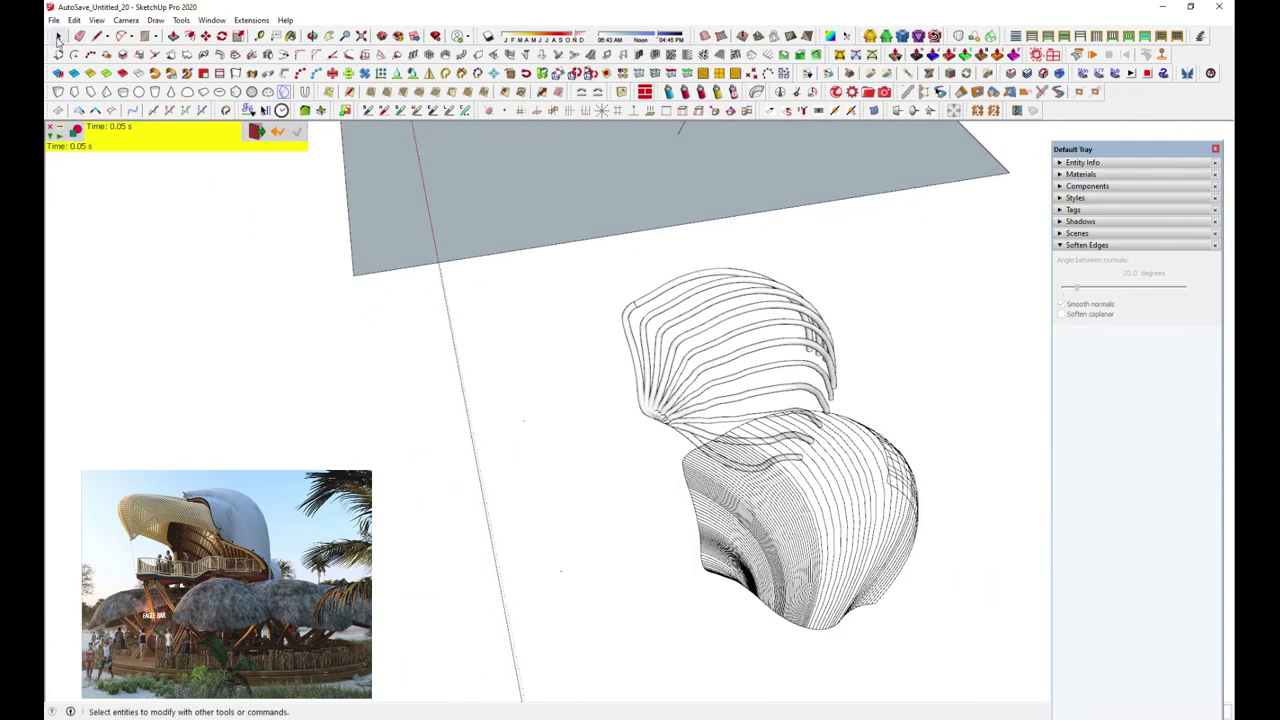
pyautogui.press('Return')
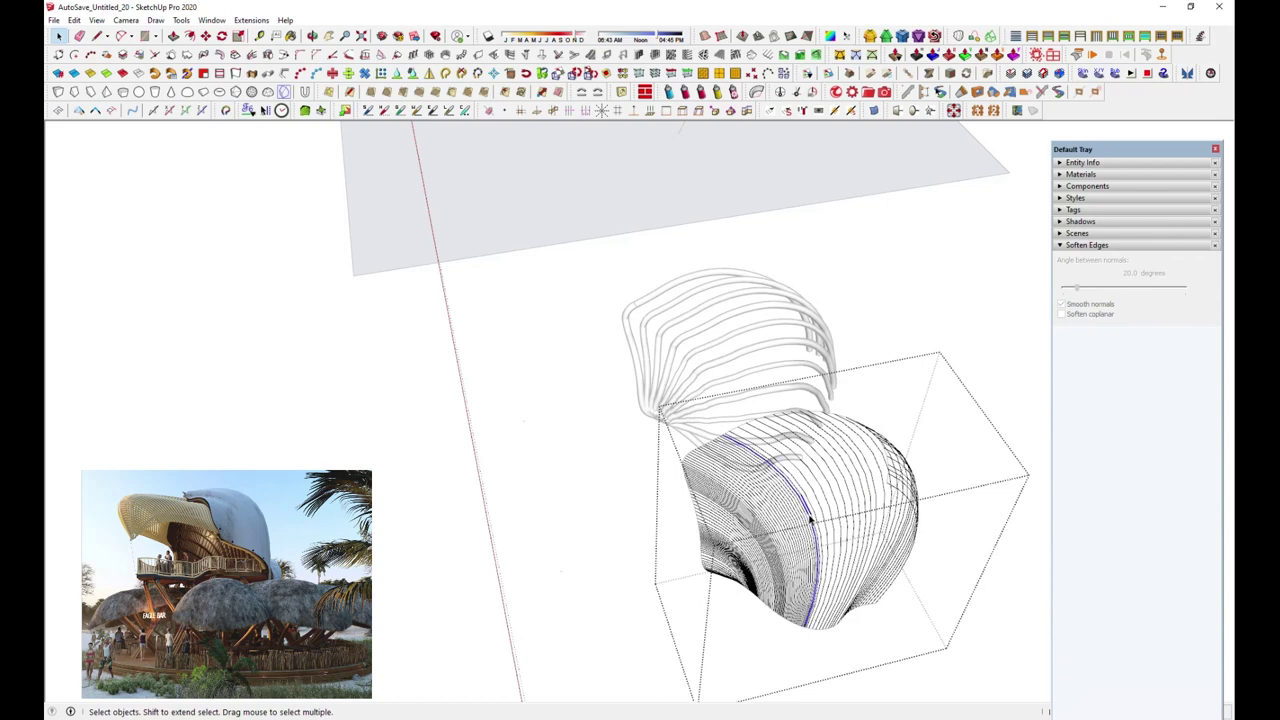
pyautogui.scroll(1, 810, 520)
pyautogui.scroll(3, 738, 590)
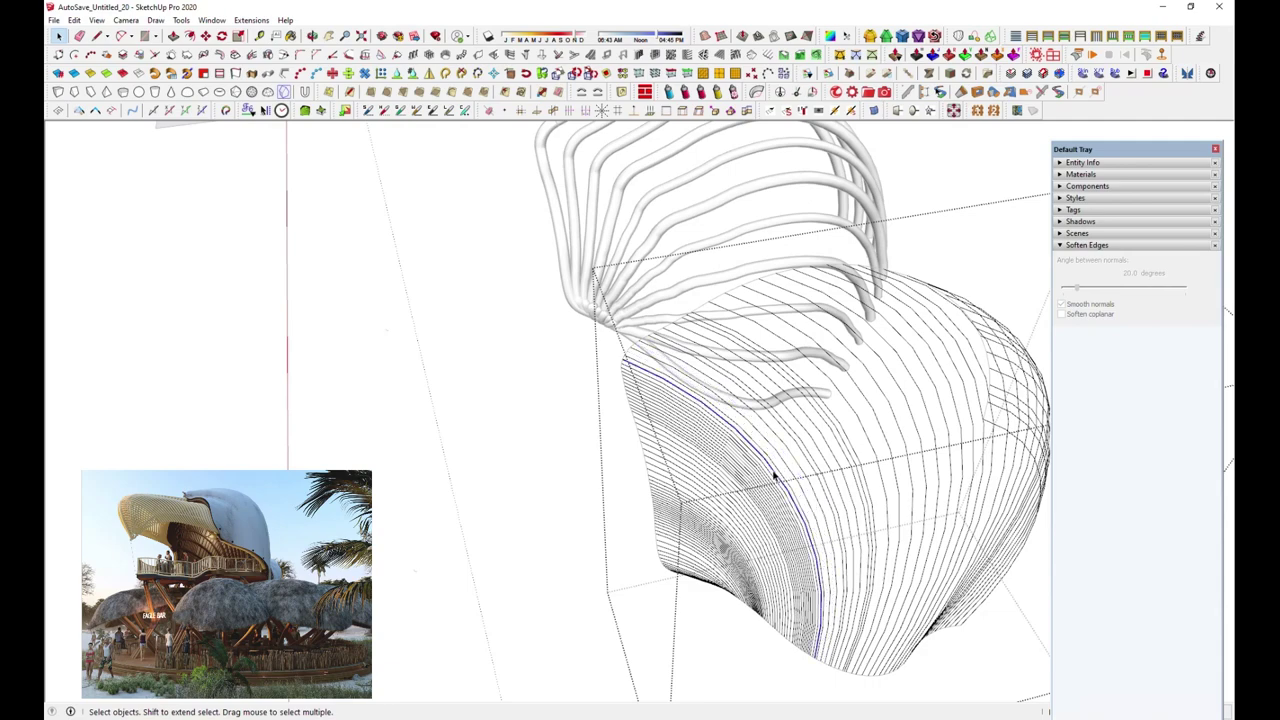
pyautogui.scroll(3, 775, 475)
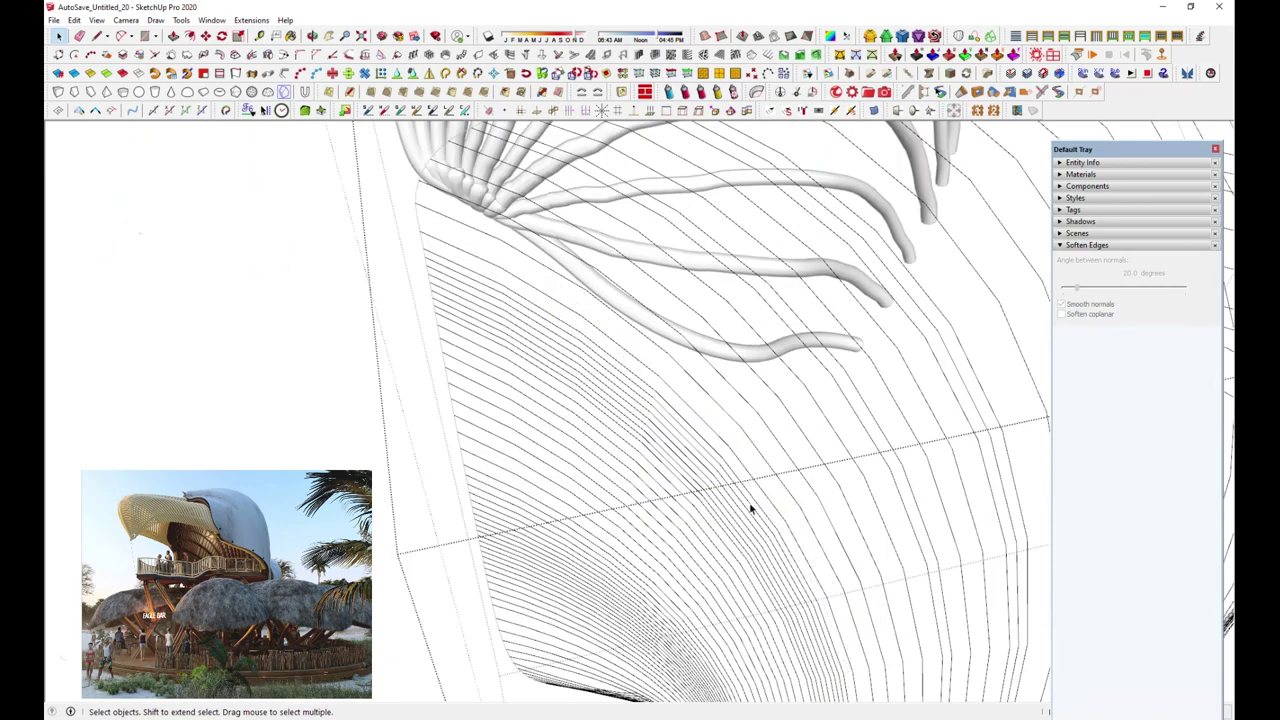
pyautogui.scroll(-2, 745, 510)
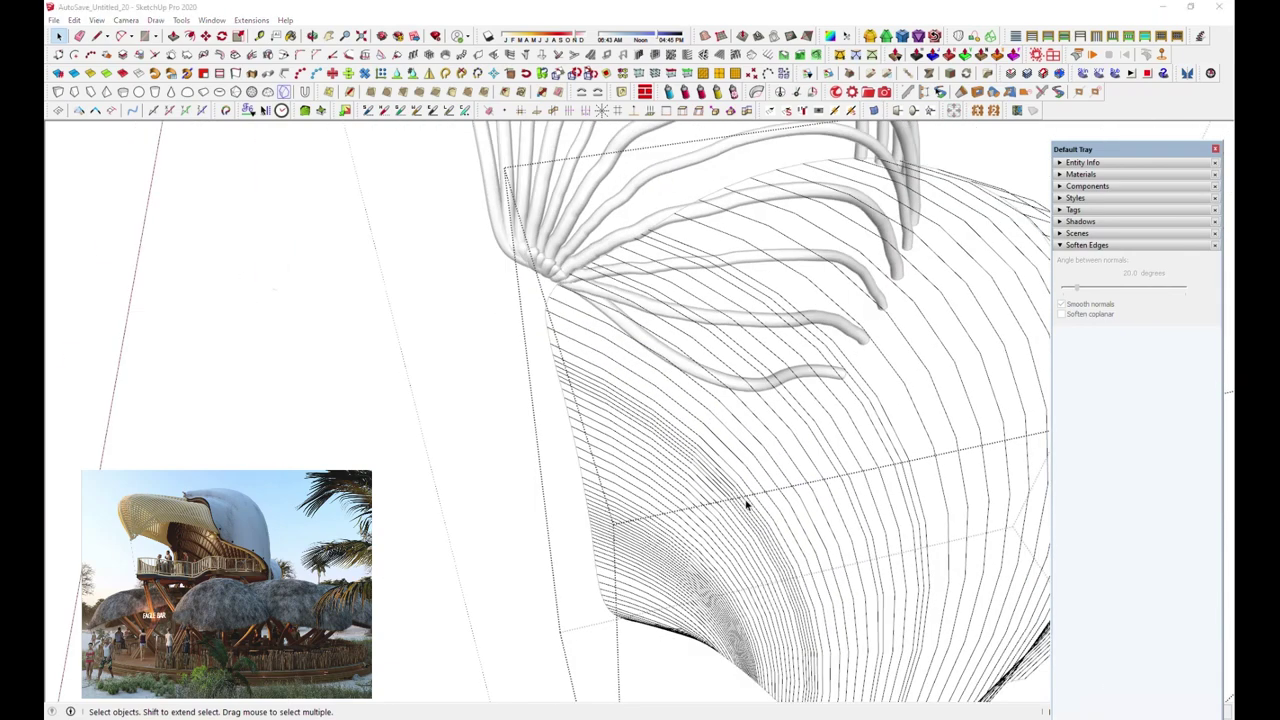
pyautogui.scroll(1, 748, 505)
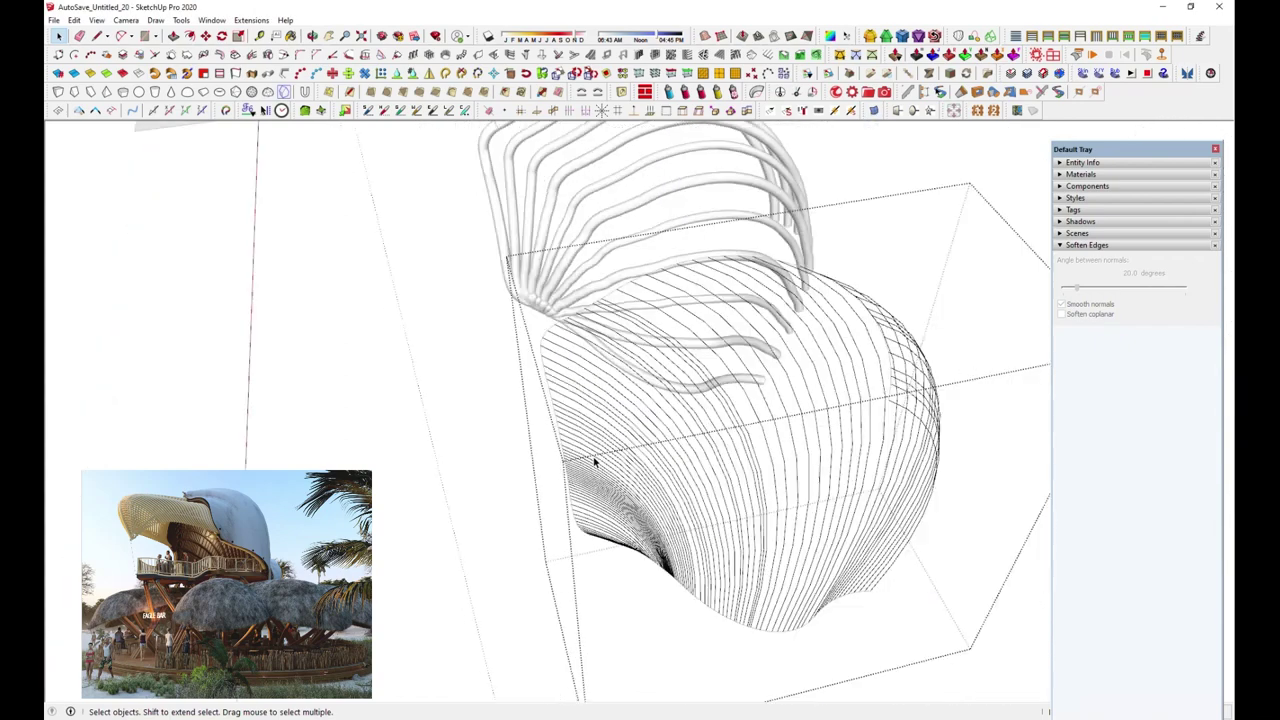
# Select a few loft edges and orbit around the loft and tubes
pyautogui.click(678, 392)
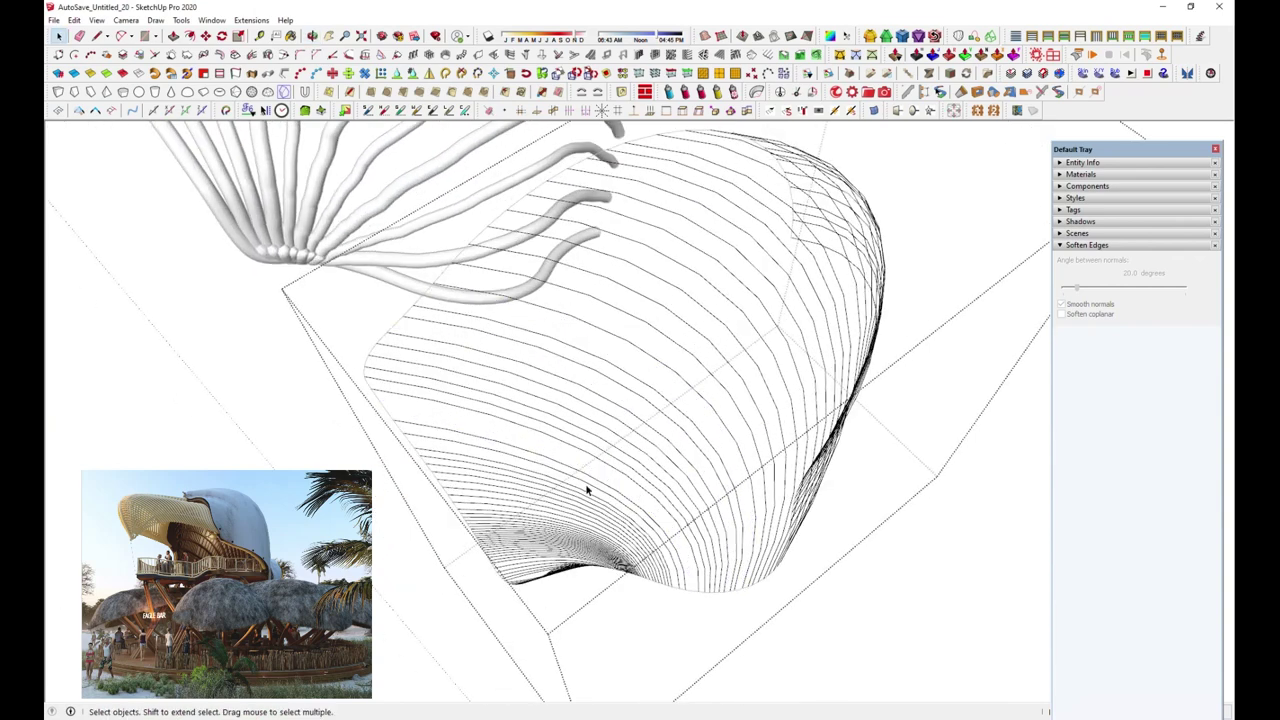
pyautogui.click(560, 556)
pyautogui.click(563, 545)
pyautogui.moveTo(563, 548); pyautogui.dragTo(546, 489, button='middle')
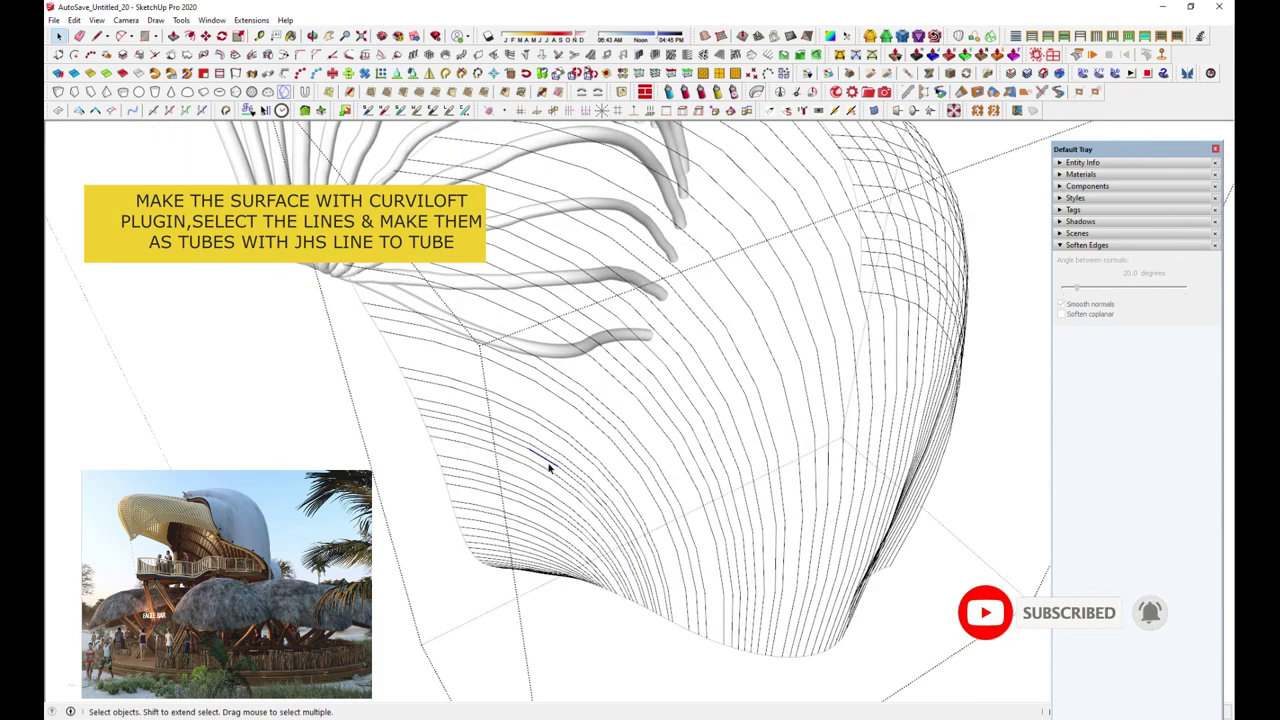
pyautogui.moveTo(577, 447)
pyautogui.mouseDown(button='middle')
pyautogui.moveTo(585, 521)
pyautogui.moveTo(608, 563)
pyautogui.moveTo(632, 571)
pyautogui.mouseUp(button='middle')
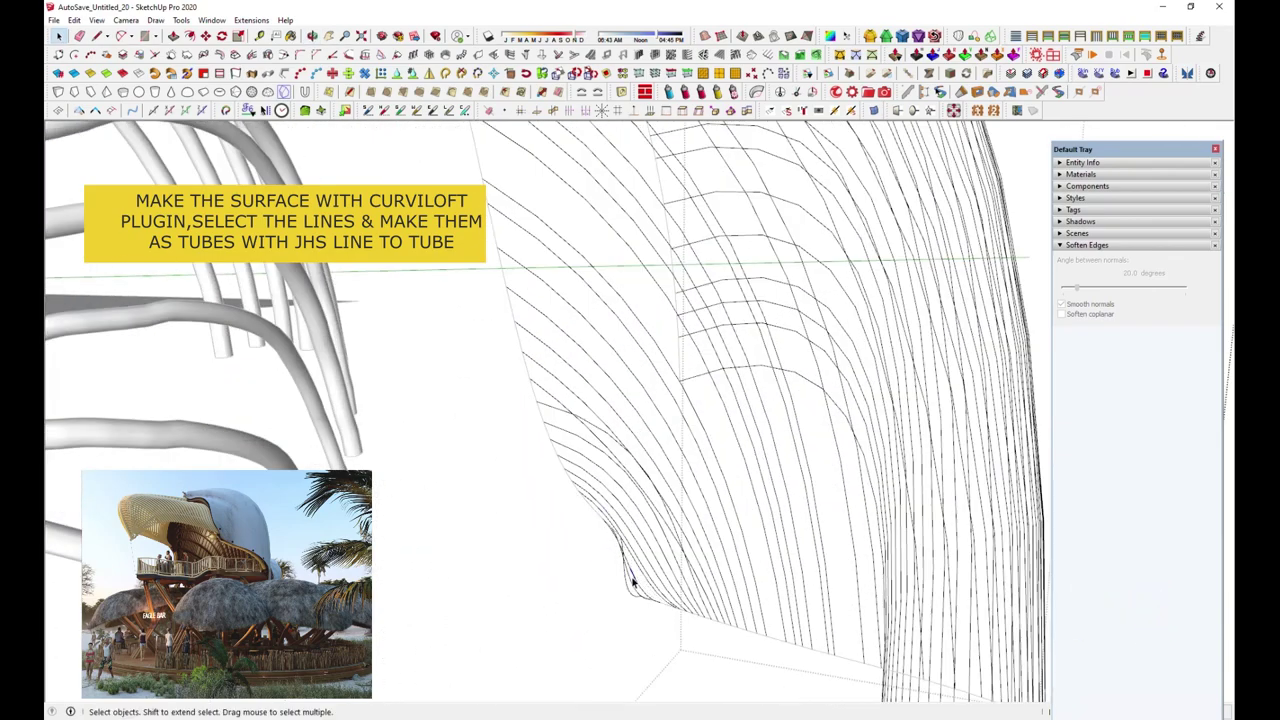
pyautogui.scroll(-3, 642, 548)
pyautogui.scroll(-3, 634, 480)
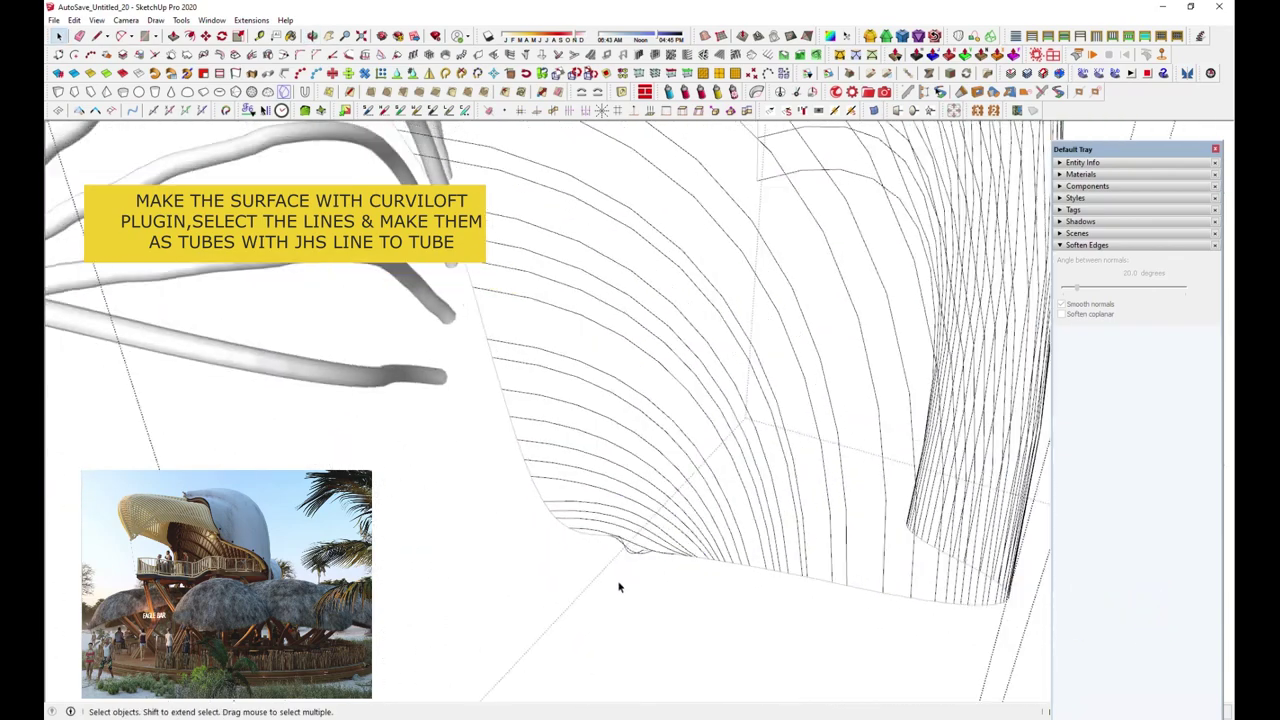
# Select all the loft's lines and convert them into tubes
pyautogui.scroll(-5, 700, 540)
pyautogui.hotkey('ctrl', 'a')
pyautogui.click(53, 20)
pyautogui.click(660, 335)
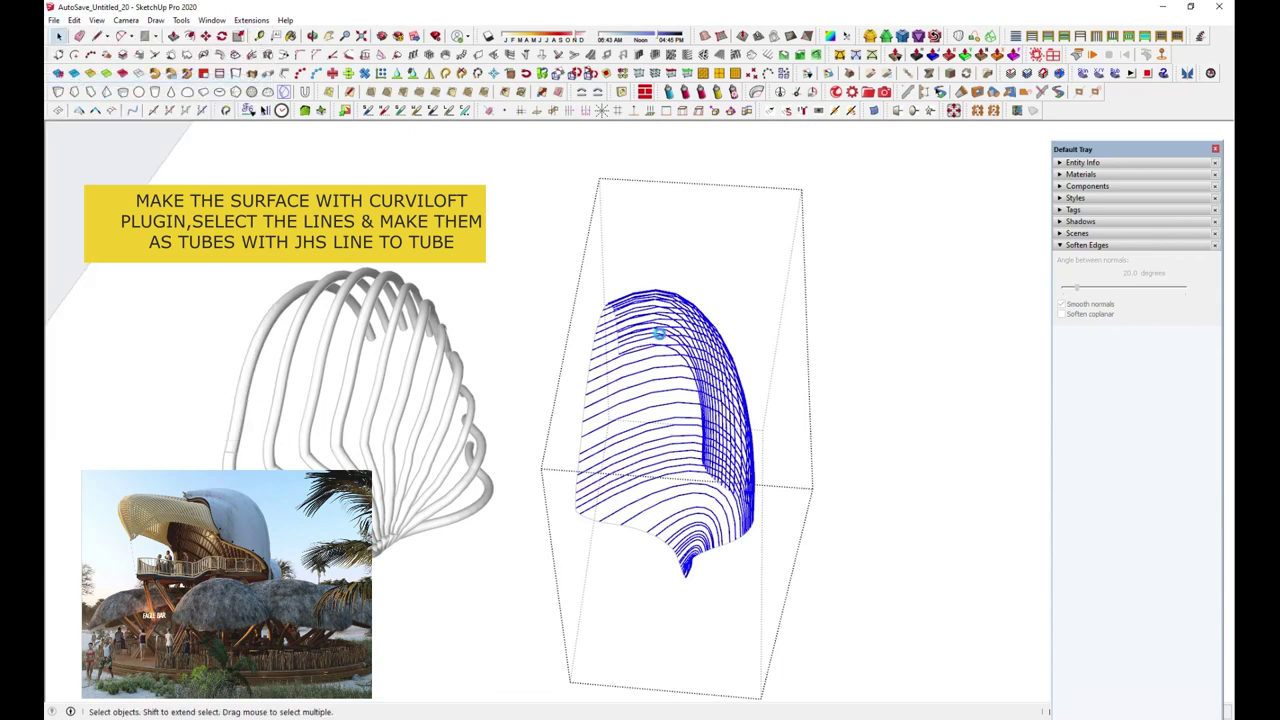
pyautogui.click(383, 111)
pyautogui.click(582, 427)
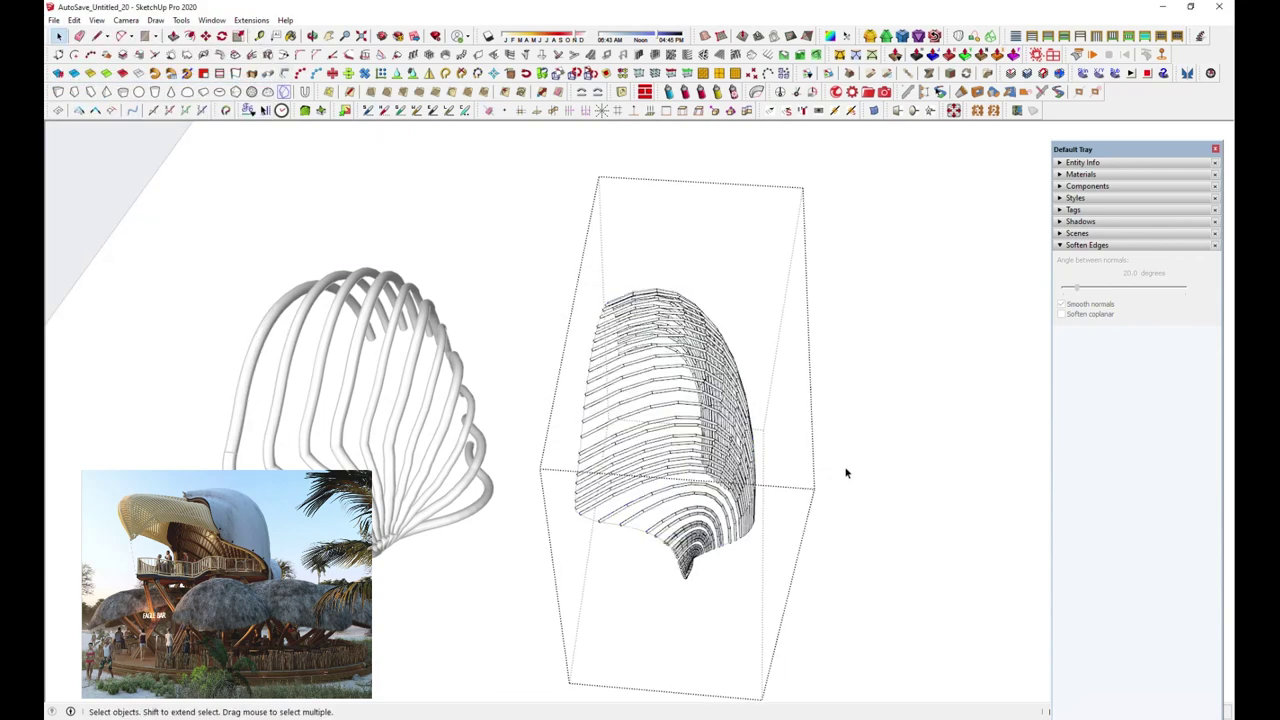
# Move the tubed loft onto the rib shell
pyautogui.scroll(-3, 846, 471)
pyautogui.scroll(-2, 846, 471)
pyautogui.press('m')
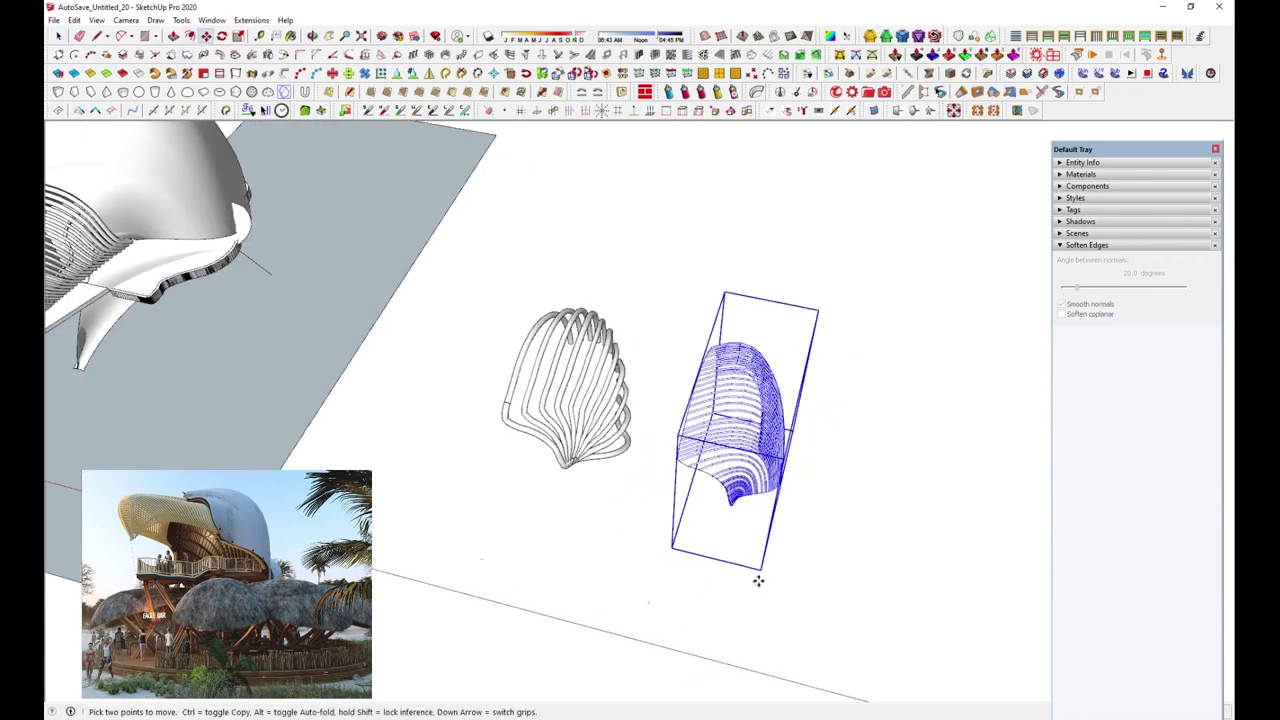
pyautogui.click(760, 570)
pyautogui.click(585, 543)
# Group the tube shell and loft together and make the group a component
pyautogui.scroll(3, 585, 543)
pyautogui.moveTo(914, 186); pyautogui.dragTo(228, 145, button='middle')
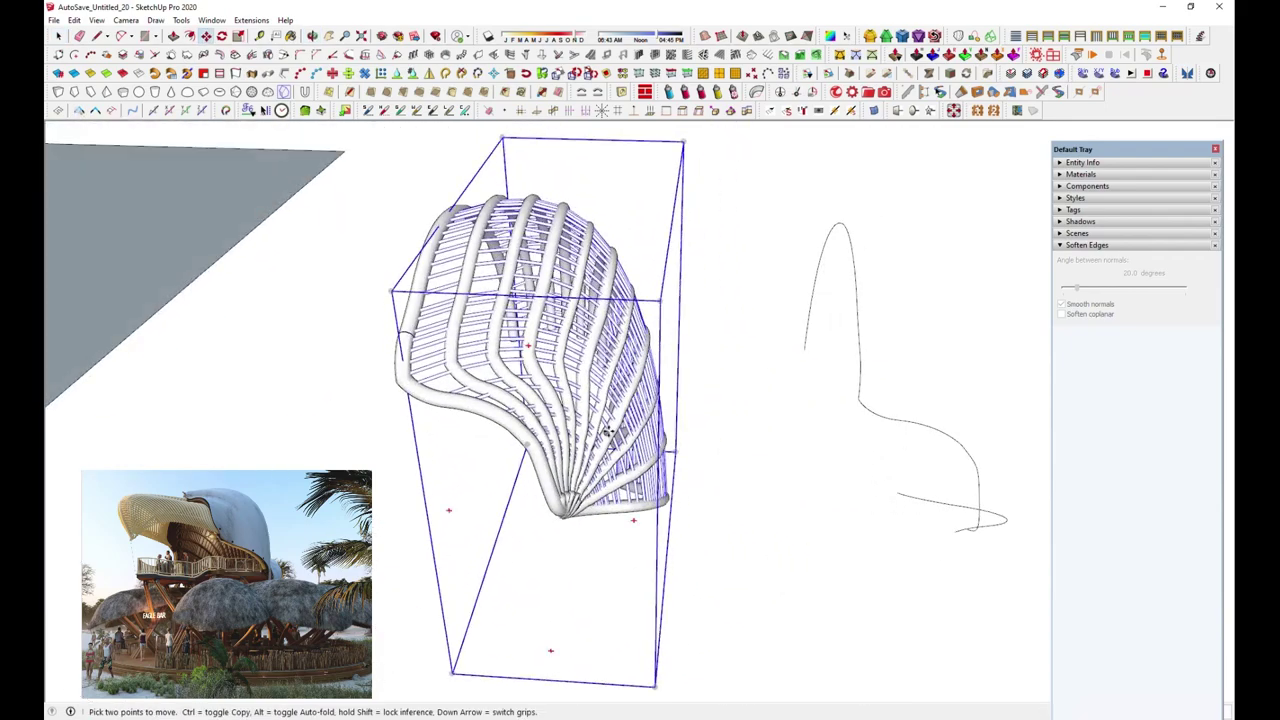
pyautogui.moveTo(228, 145); pyautogui.dragTo(700, 650)
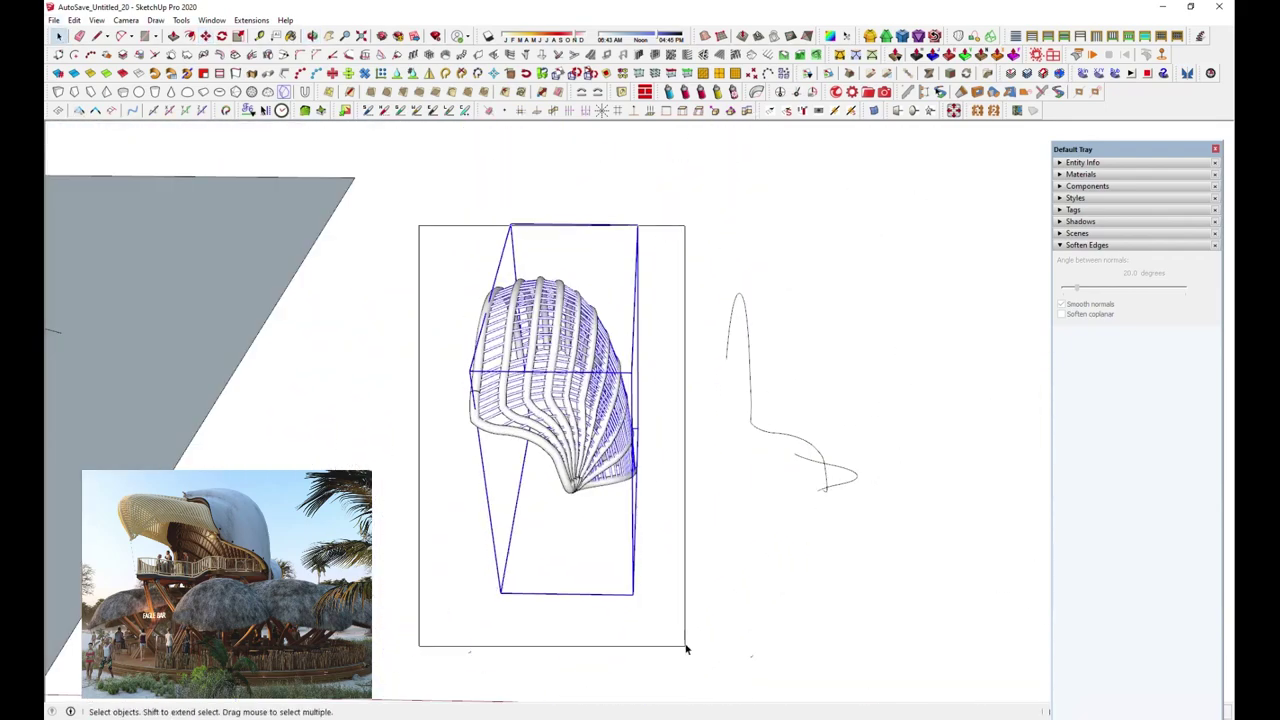
pyautogui.rightClick(551, 400)
pyautogui.click(620, 220)
pyautogui.rightClick(551, 400)
pyautogui.click(620, 160)
# Confirm the mirror of the ribbed shell and reselect the mirrored copy
pyautogui.moveTo(620, 455); pyautogui.dragTo(268, 50, button='middle')
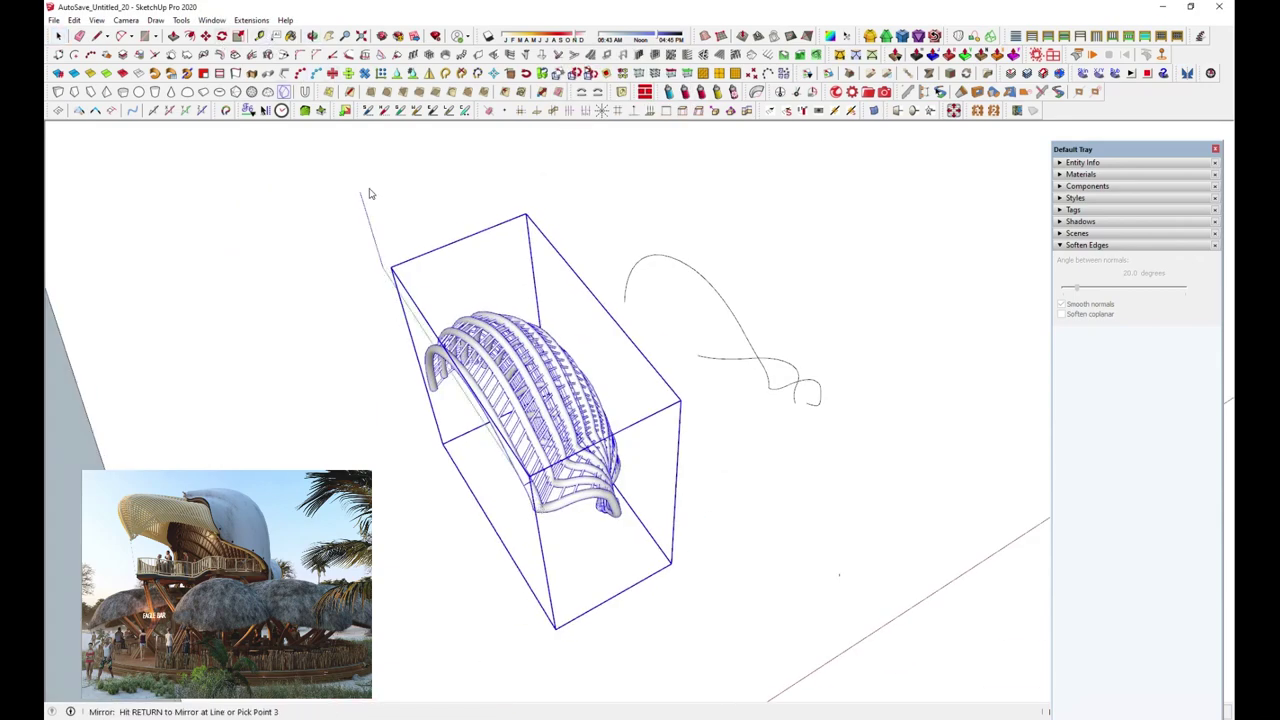
pyautogui.press('Return')
pyautogui.moveTo(366, 196); pyautogui.dragTo(469, 480, button='middle')
pyautogui.click(469, 400)
pyautogui.moveTo(469, 400); pyautogui.dragTo(777, 396, button='middle')
pyautogui.scroll(-3, 777, 396)
# Move the mirrored shell over the left shell of the head
pyautogui.press('m')
pyautogui.scroll(2, 700, 400)
pyautogui.click(640, 400)
pyautogui.scroll(2, 268, 378)
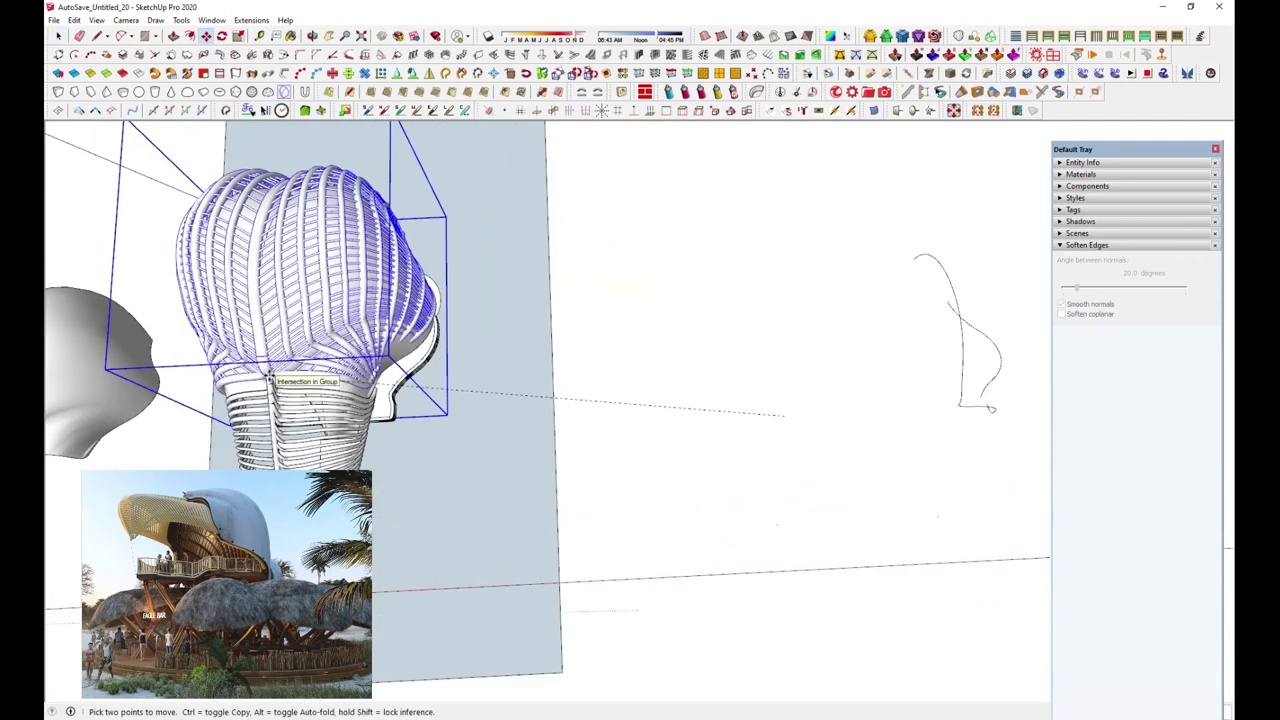
pyautogui.moveTo(268, 378); pyautogui.dragTo(450, 330, button='middle')
pyautogui.scroll(3, 450, 330)
pyautogui.scroll(1, 677, 186)
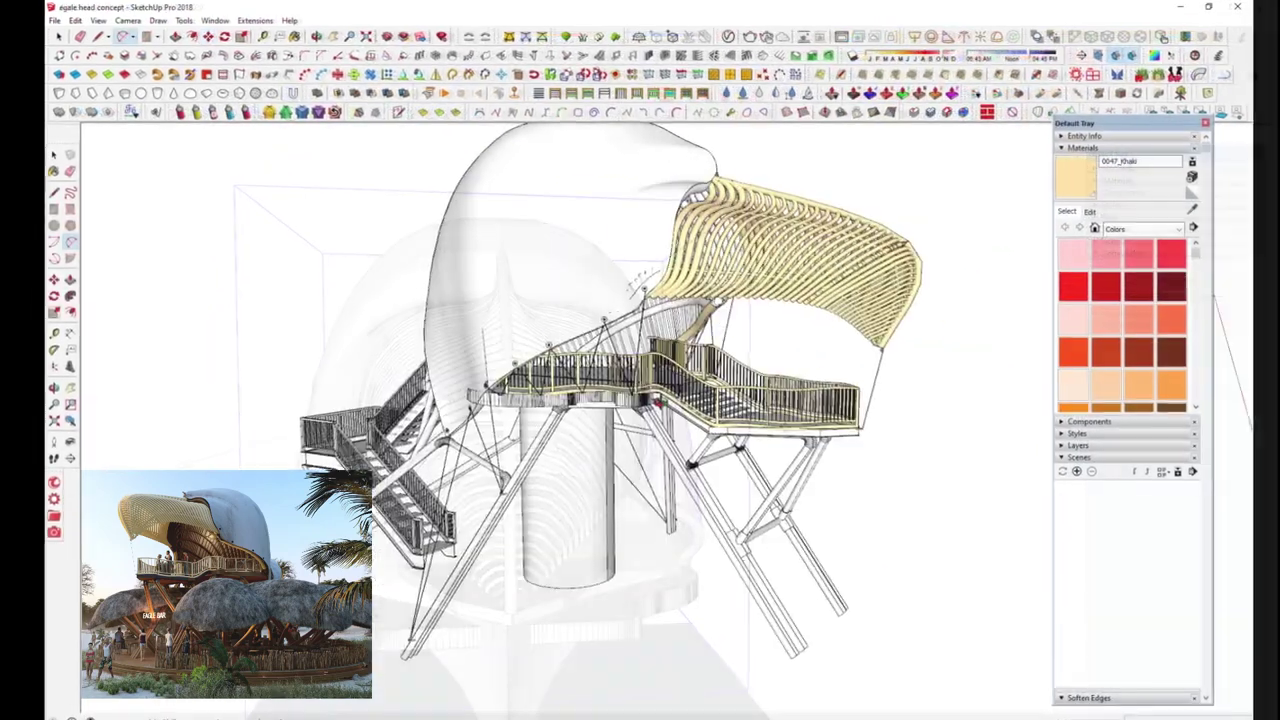
pyautogui.scroll(-3, 497, 530)
pyautogui.moveTo(497, 530)
pyautogui.mouseDown(button='middle')
pyautogui.moveTo(157, 386)
pyautogui.moveTo(430, 377)
pyautogui.moveTo(423, 419)
pyautogui.moveTo(465, 415)
pyautogui.moveTo(409, 611)
pyautogui.moveTo(430, 600)
pyautogui.mouseUp(button='middle')
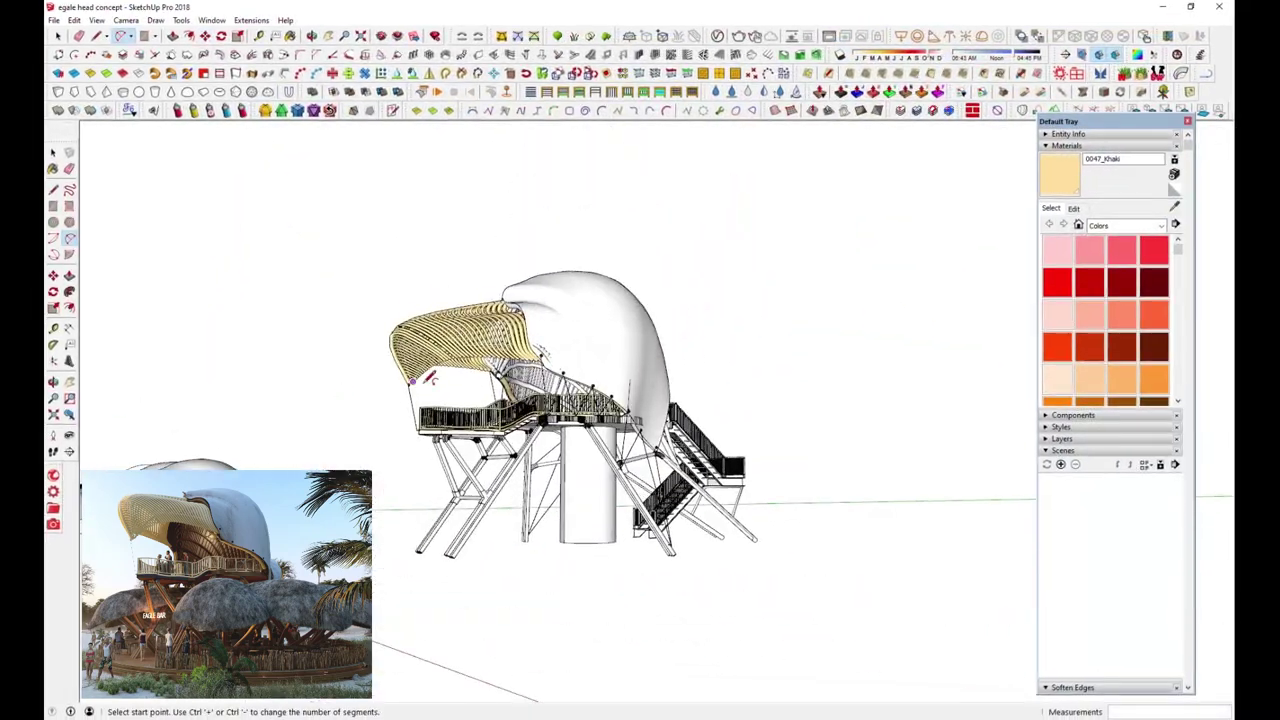
pyautogui.scroll(3, 430, 377)
pyautogui.scroll(2, 443, 386)
pyautogui.moveTo(656, 634)
pyautogui.mouseDown(button='middle')
pyautogui.moveTo(694, 502)
pyautogui.moveTo(875, 549)
pyautogui.moveTo(752, 556)
pyautogui.mouseUp(button='middle')
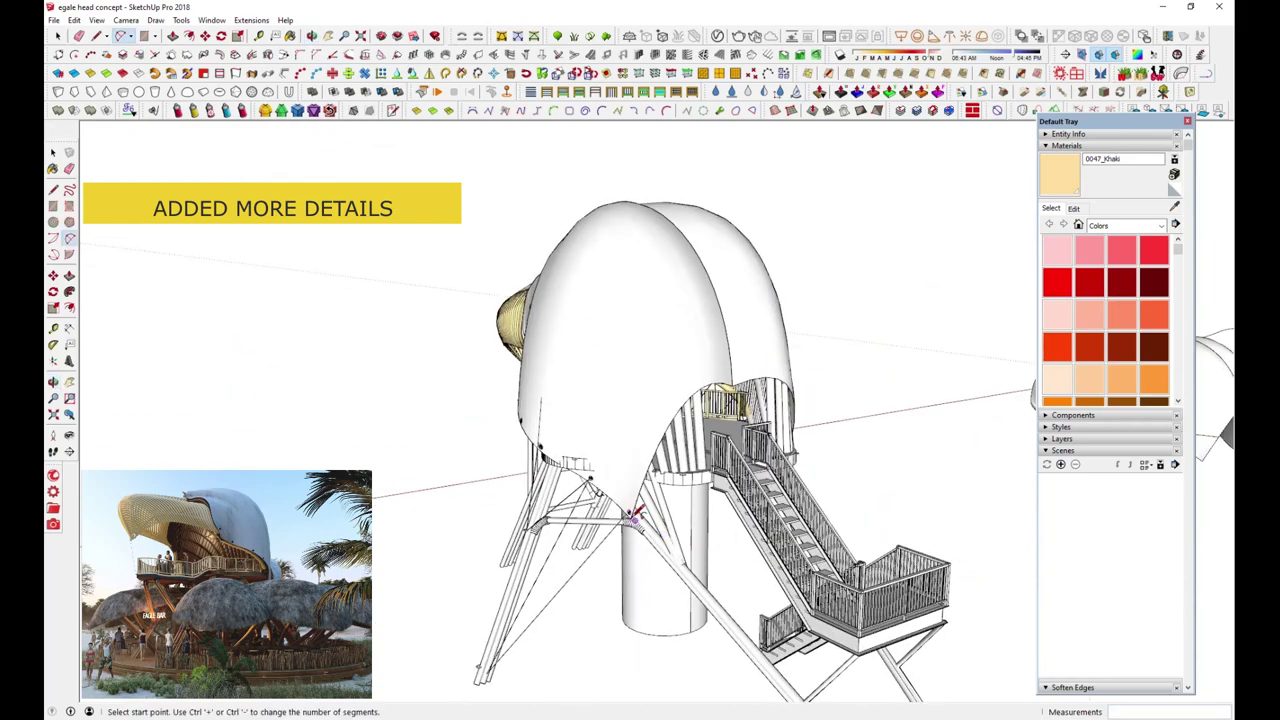
# Draw a 2-point arc rising from the leg joint below the shell
pyautogui.scroll(3, 632, 514)
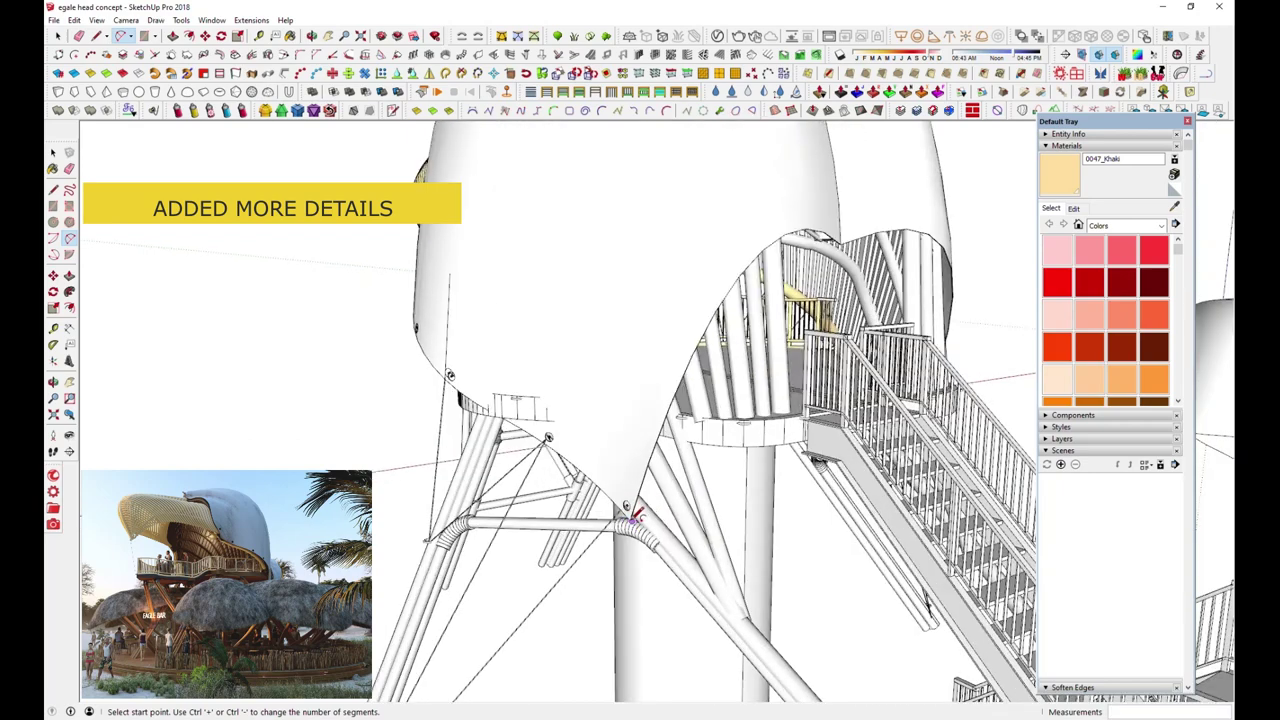
pyautogui.scroll(2, 632, 514)
pyautogui.click(632, 514)
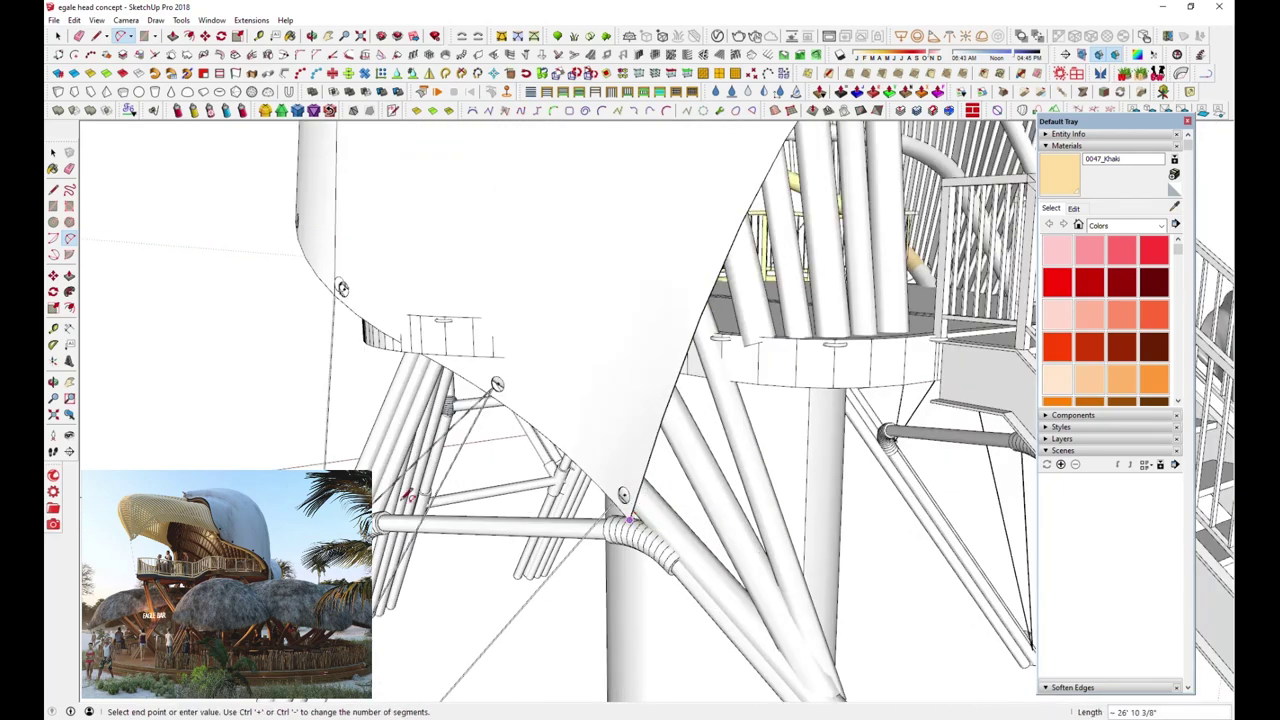
pyautogui.scroll(-3, 632, 514)
pyautogui.moveTo(632, 514); pyautogui.dragTo(565, 470, button='middle')
pyautogui.scroll(2, 609, 466)
pyautogui.scroll(2, 619, 467)
pyautogui.scroll(2, 620, 466)
pyautogui.scroll(2, 620, 466)
pyautogui.click(616, 462)
pyautogui.scroll(-1, 604, 512)
pyautogui.scroll(-2, 604, 512)
pyautogui.scroll(-1, 604, 512)
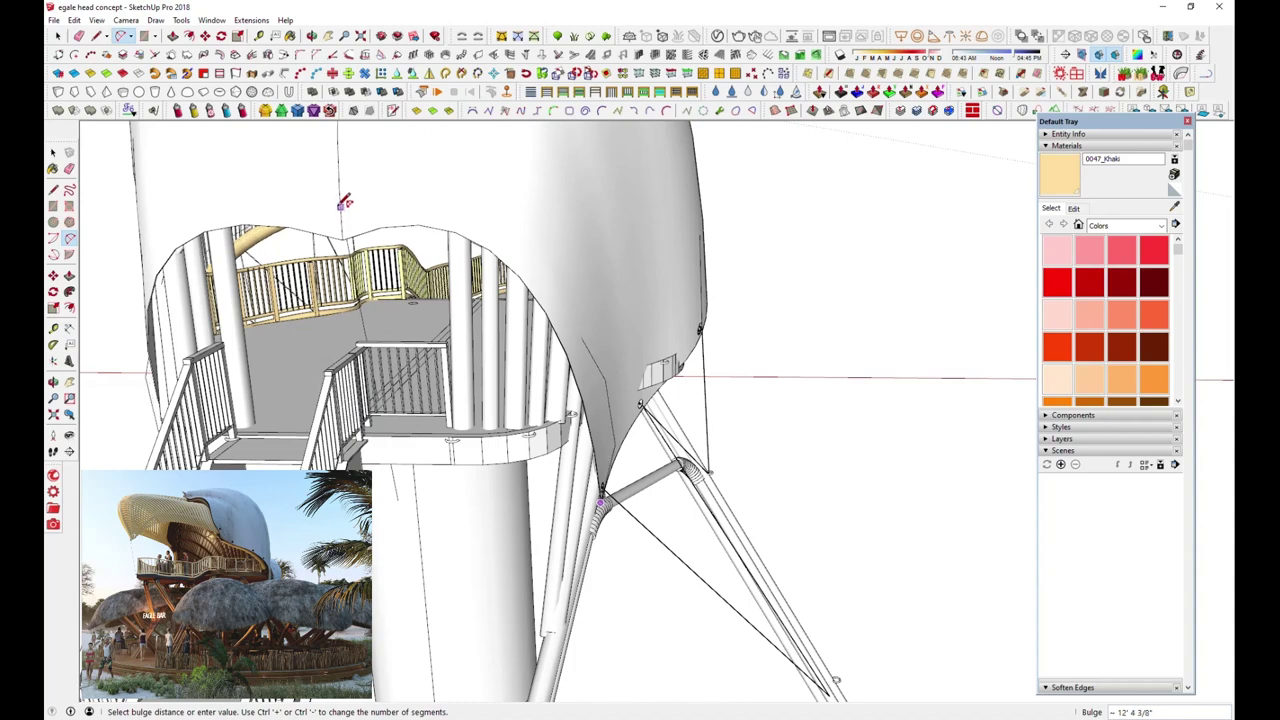
pyautogui.moveTo(345, 200)
pyautogui.mouseDown(button='middle')
pyautogui.moveTo(280, 200)
pyautogui.moveTo(120, 126)
pyautogui.mouseUp(button='middle')
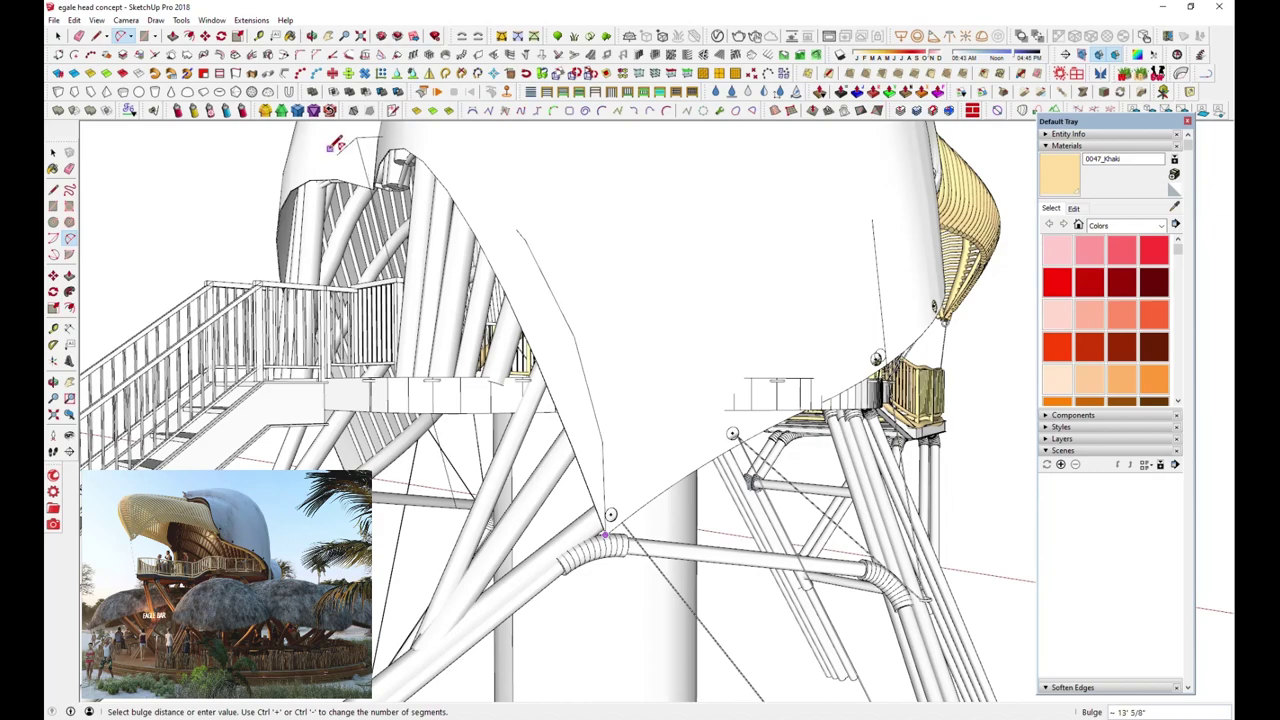
pyautogui.moveTo(614, 400)
pyautogui.mouseDown(button='middle')
pyautogui.moveTo(476, 428)
pyautogui.moveTo(586, 520)
pyautogui.moveTo(640, 523)
pyautogui.moveTo(606, 557)
pyautogui.moveTo(627, 546)
pyautogui.mouseUp(button='middle')
pyautogui.click(57, 35)
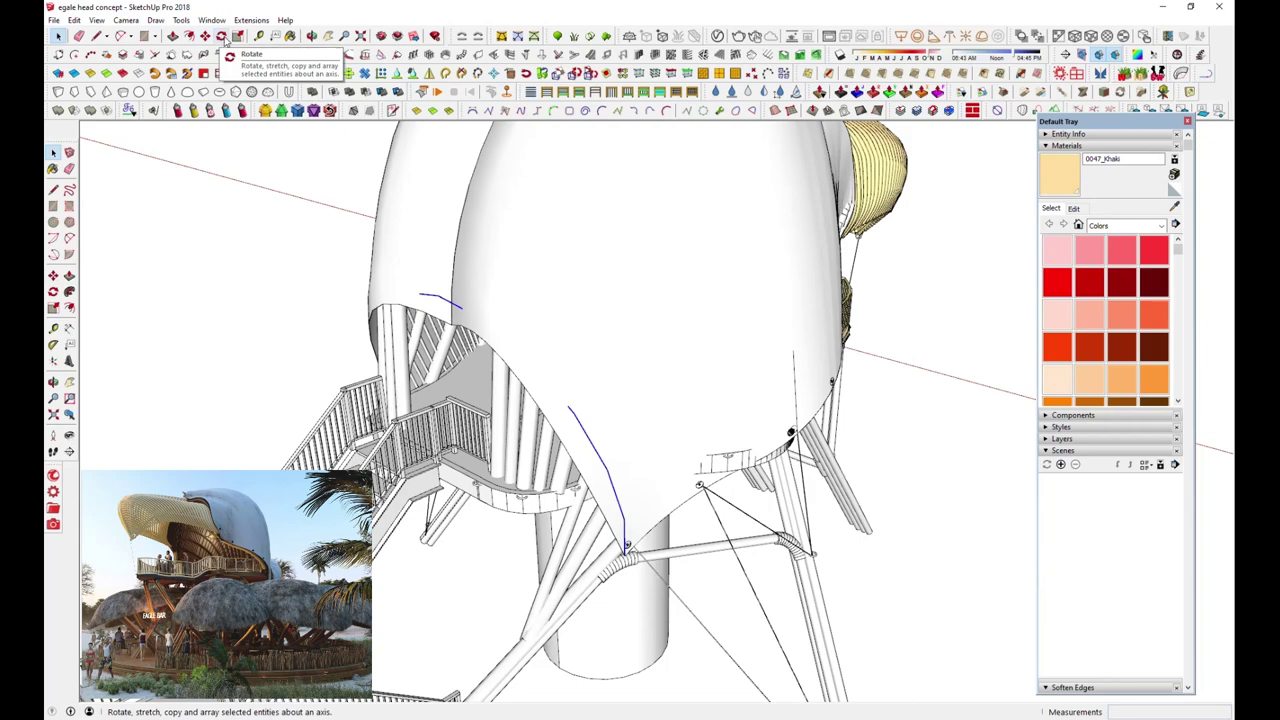
# Rotate the selected arc so it swings toward the stair side
pyautogui.moveTo(597, 423)
pyautogui.mouseDown(button='middle')
pyautogui.moveTo(367, 234)
pyautogui.moveTo(414, 263)
pyautogui.mouseUp(button='middle')
pyautogui.press('q')
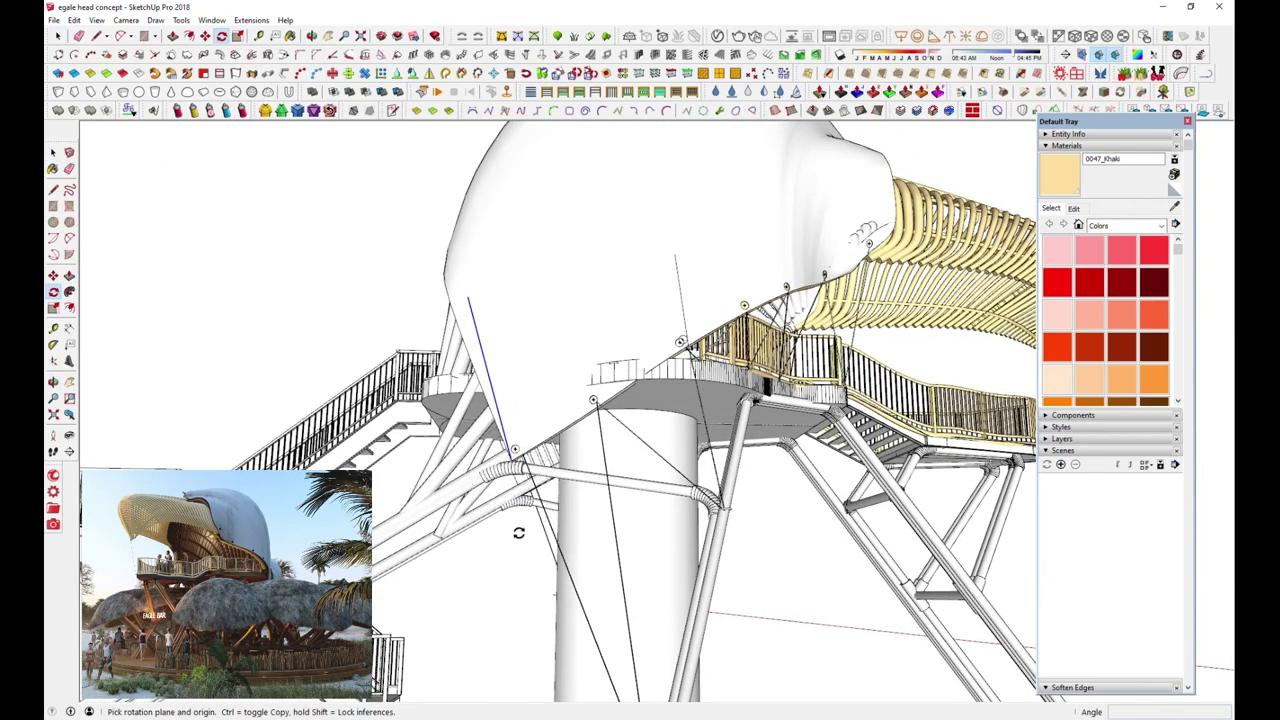
pyautogui.moveTo(514, 447); pyautogui.dragTo(606, 450, button='middle')
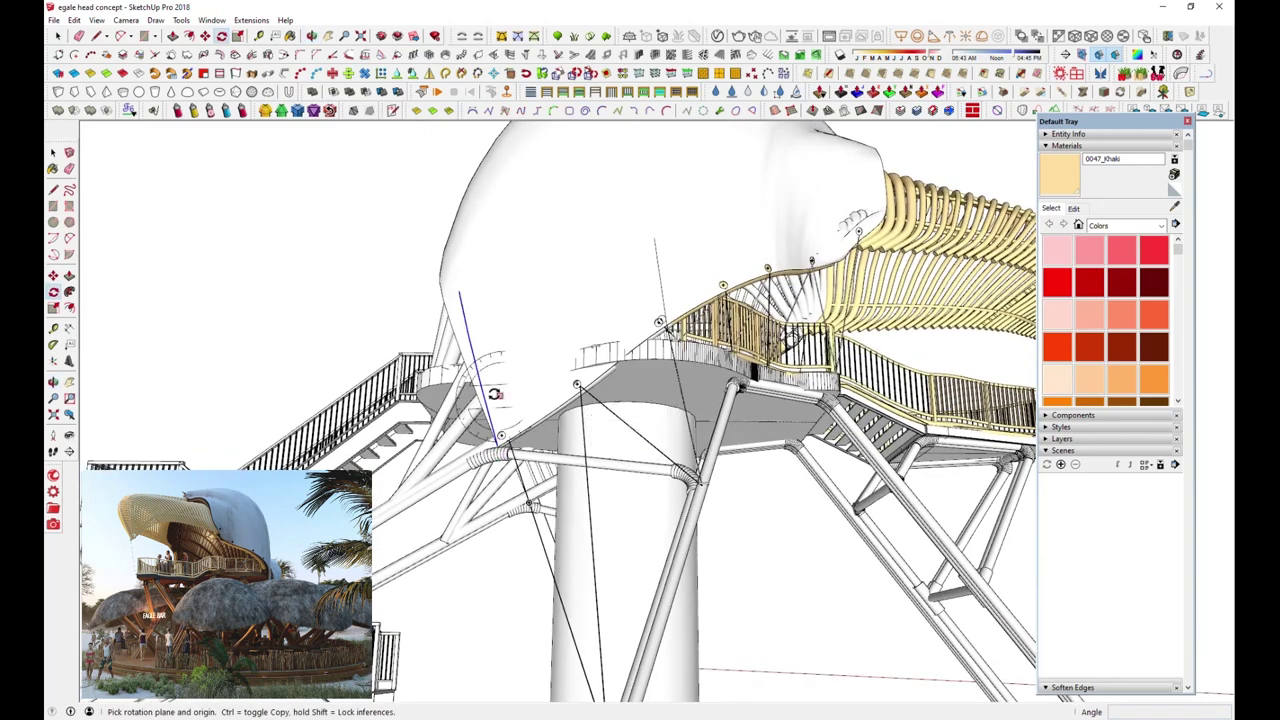
pyautogui.moveTo(406, 272); pyautogui.dragTo(409, 283, button='middle')
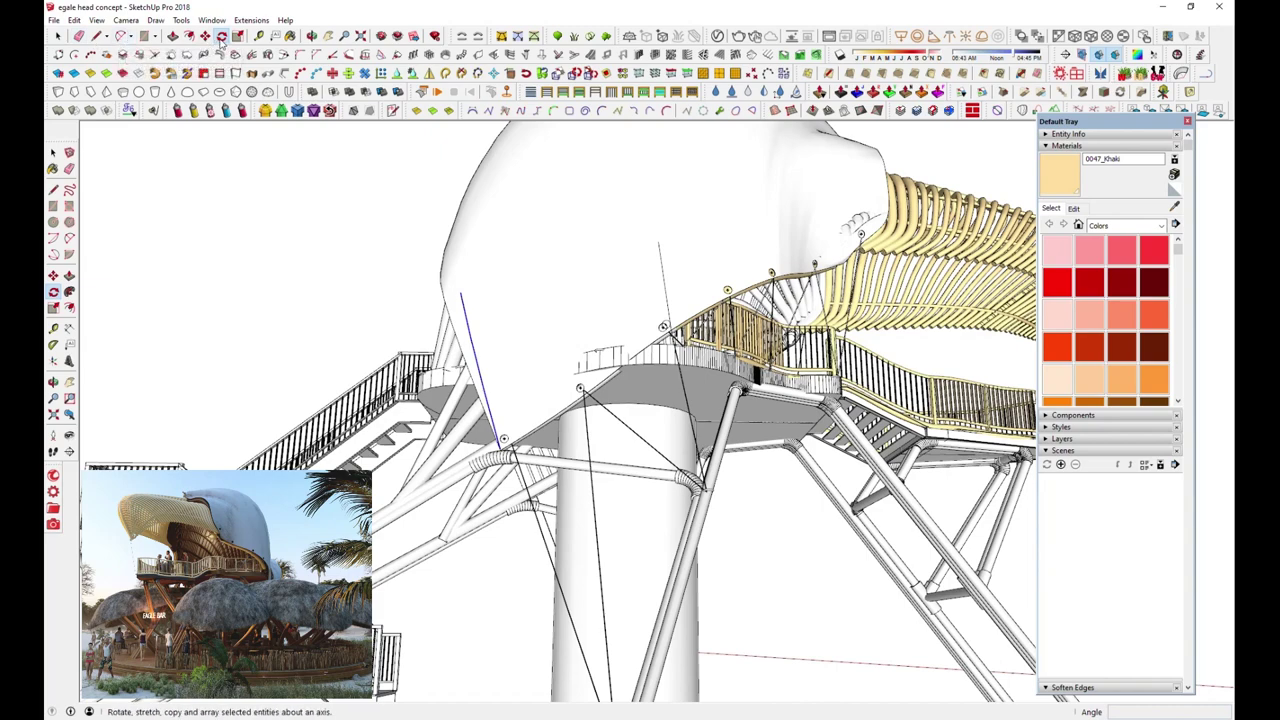
pyautogui.moveTo(486, 563)
pyautogui.mouseDown(button='middle')
pyautogui.moveTo(501, 570)
pyautogui.moveTo(528, 514)
pyautogui.mouseUp(button='middle')
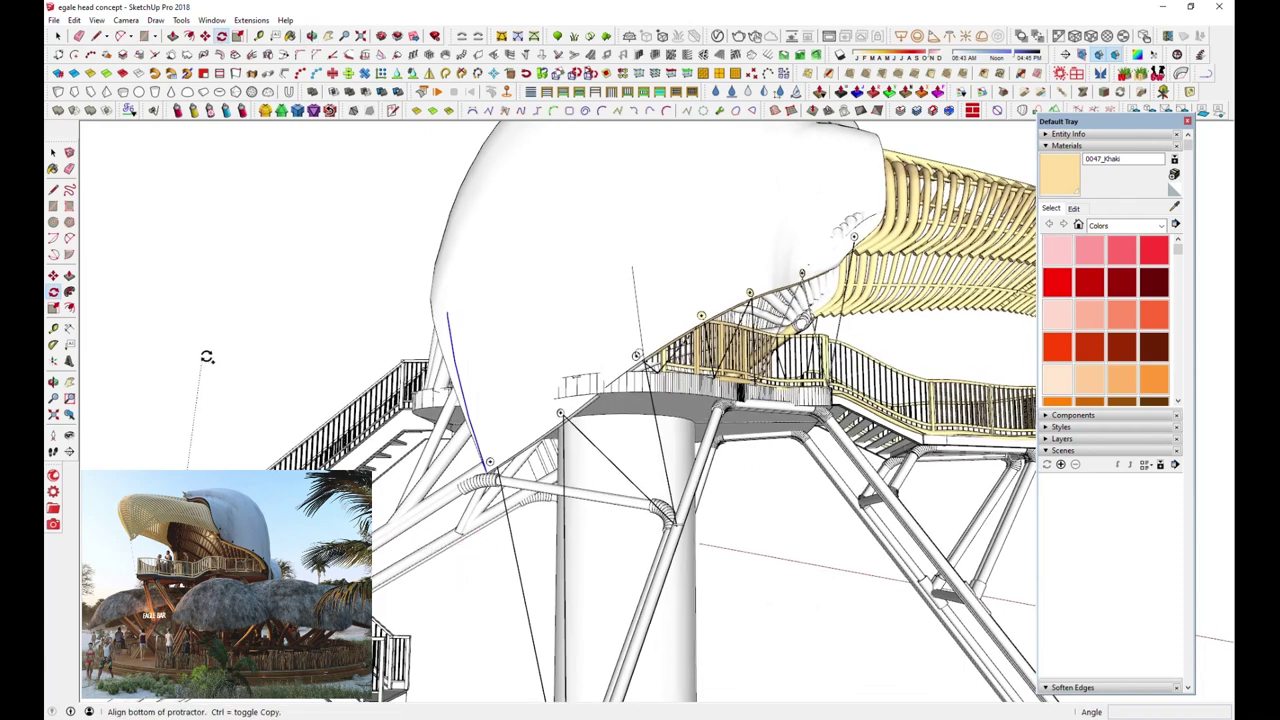
pyautogui.click(196, 357)
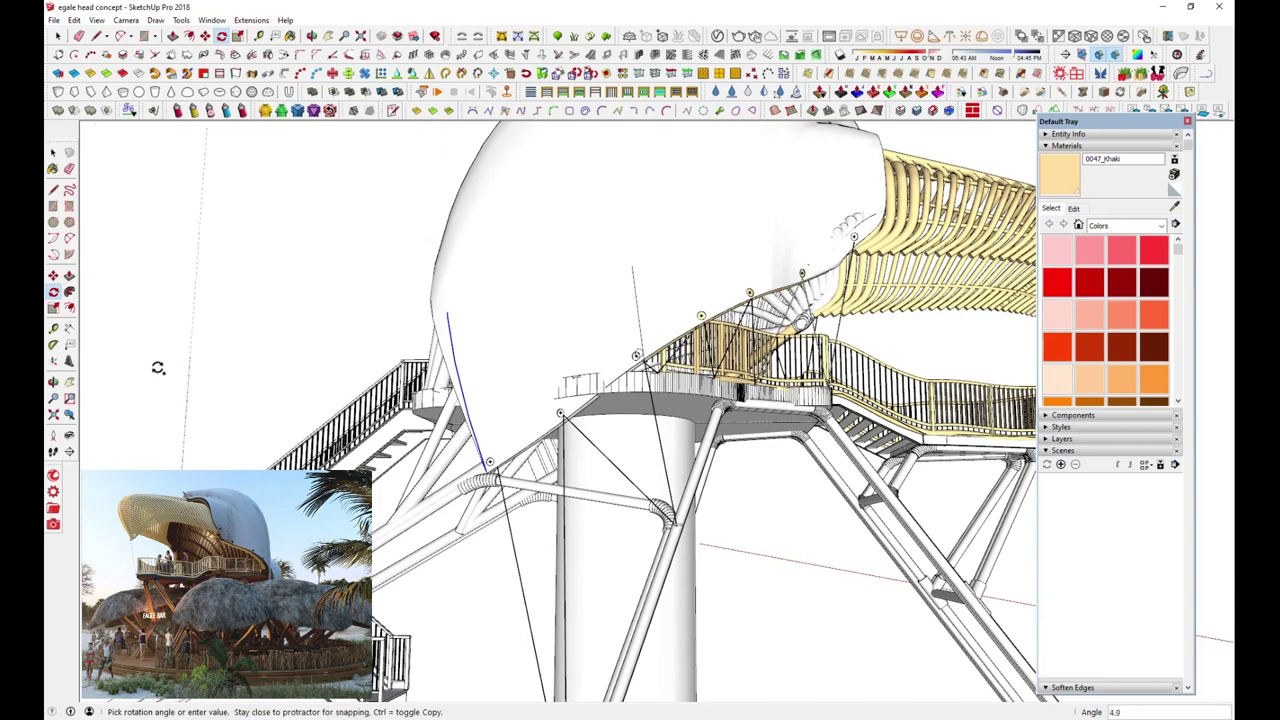
pyautogui.click(117, 444)
pyautogui.moveTo(117, 444); pyautogui.dragTo(220, 231, button='middle')
# Move the rotated arc into position beside the stairs
pyautogui.click(205, 36)
pyautogui.click(261, 261)
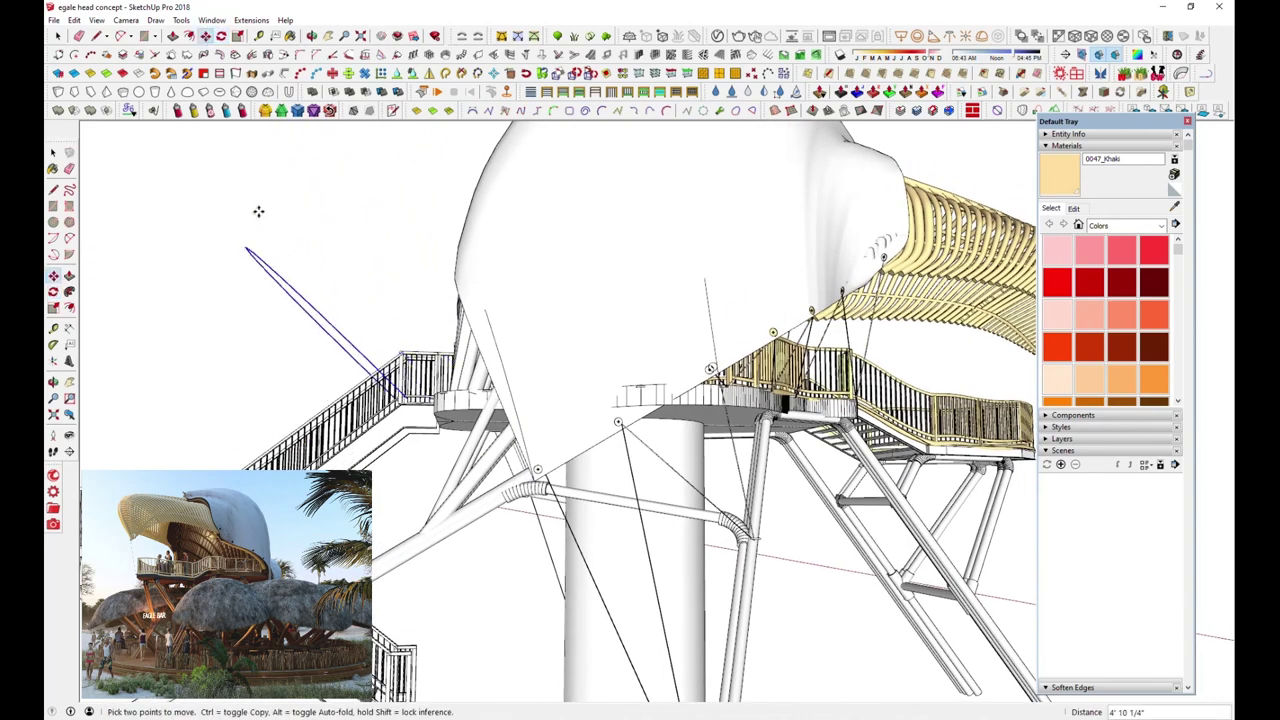
pyautogui.moveTo(401, 418); pyautogui.dragTo(553, 538, button='middle')
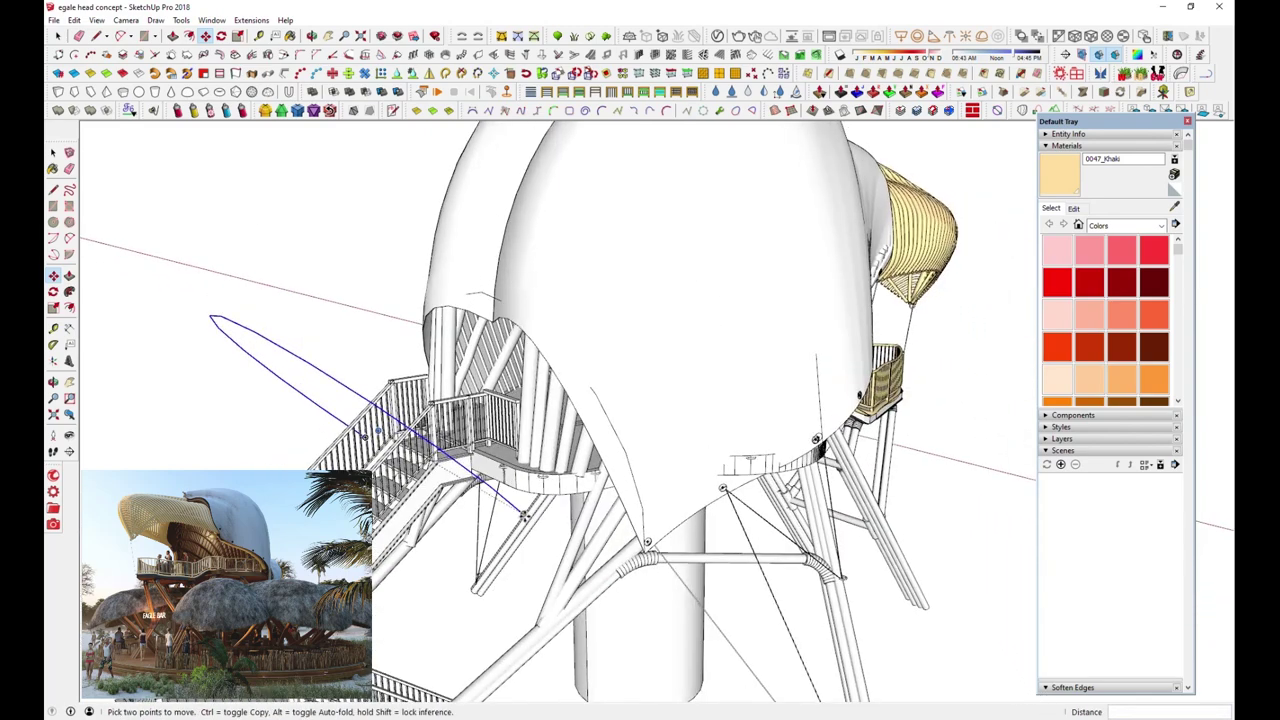
pyautogui.scroll(2, 543, 557)
pyautogui.scroll(1, 672, 590)
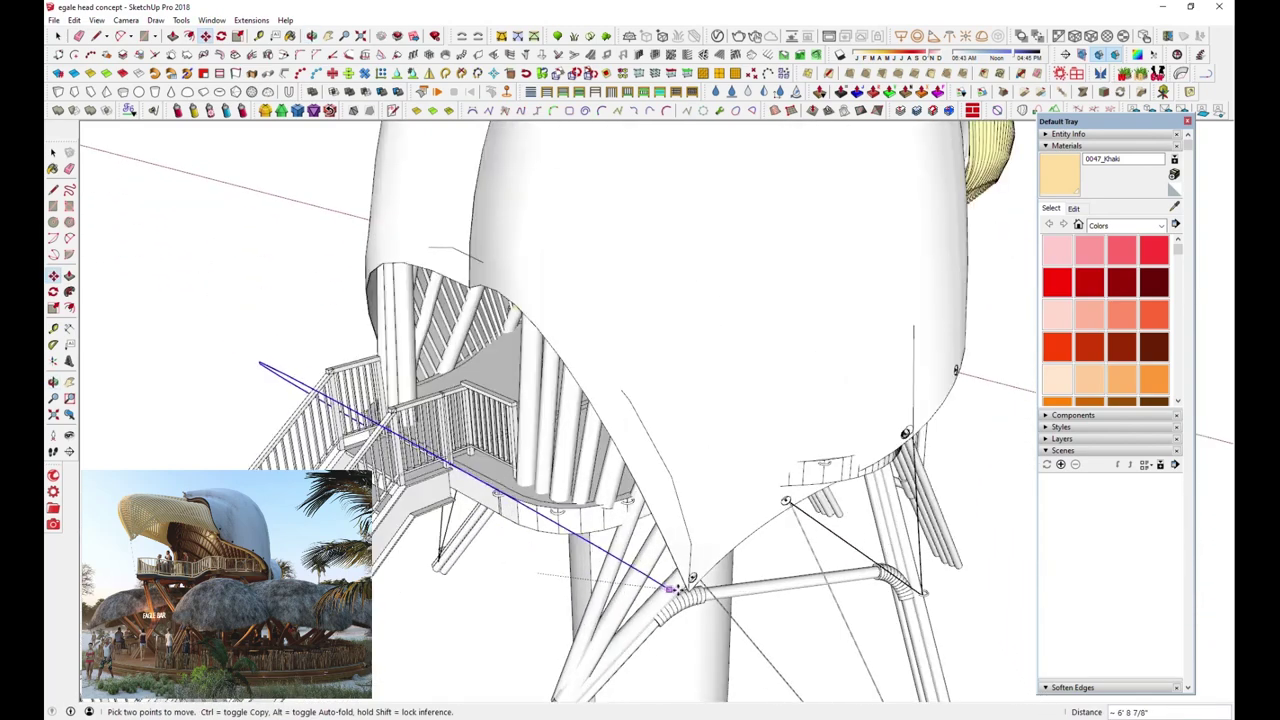
pyautogui.moveTo(640, 560)
pyautogui.mouseDown(button='middle')
pyautogui.moveTo(611, 211)
pyautogui.moveTo(357, 343)
pyautogui.mouseUp(button='middle')
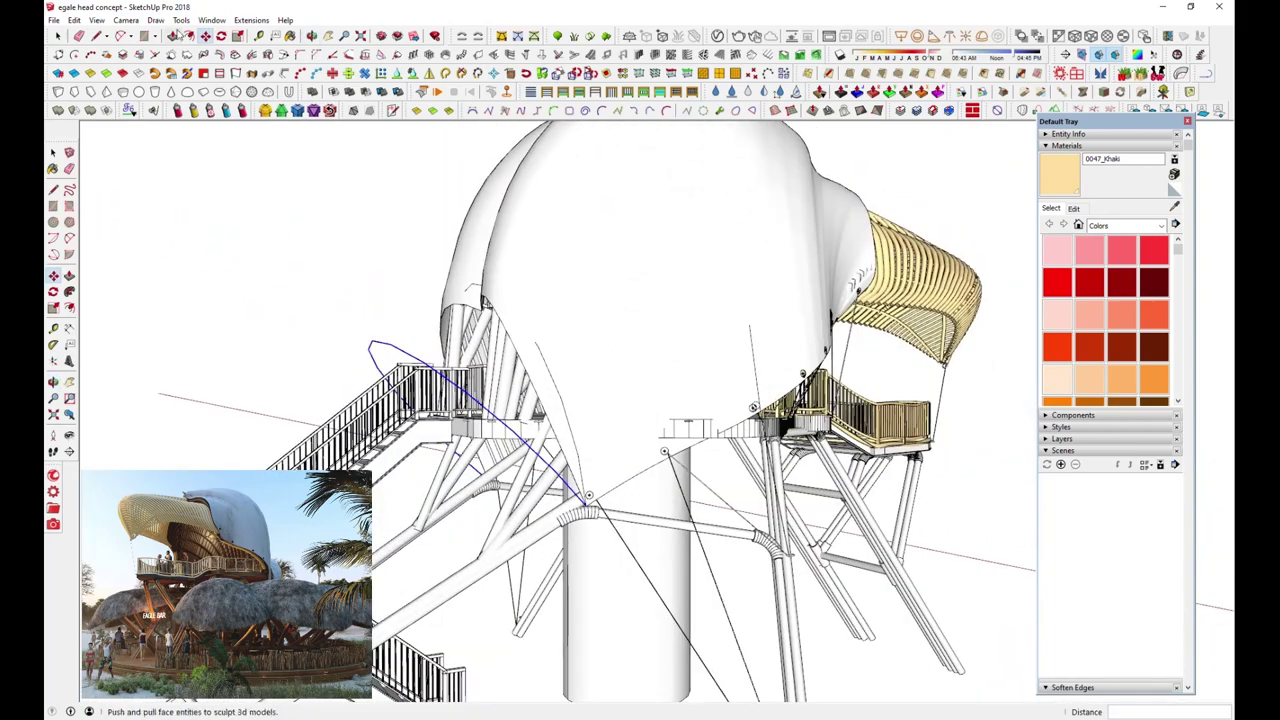
# Scale the arc up and to the left, then nudge it slightly left
pyautogui.press('s')
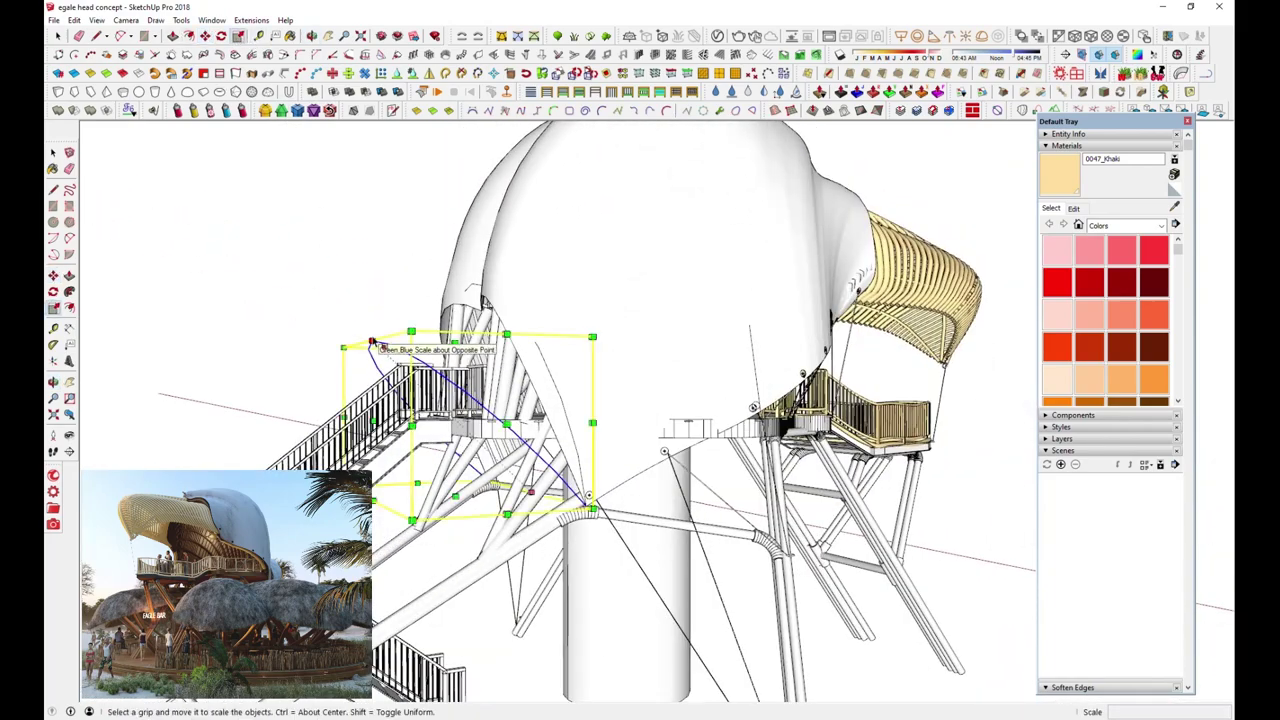
pyautogui.moveTo(371, 343); pyautogui.dragTo(338, 273)
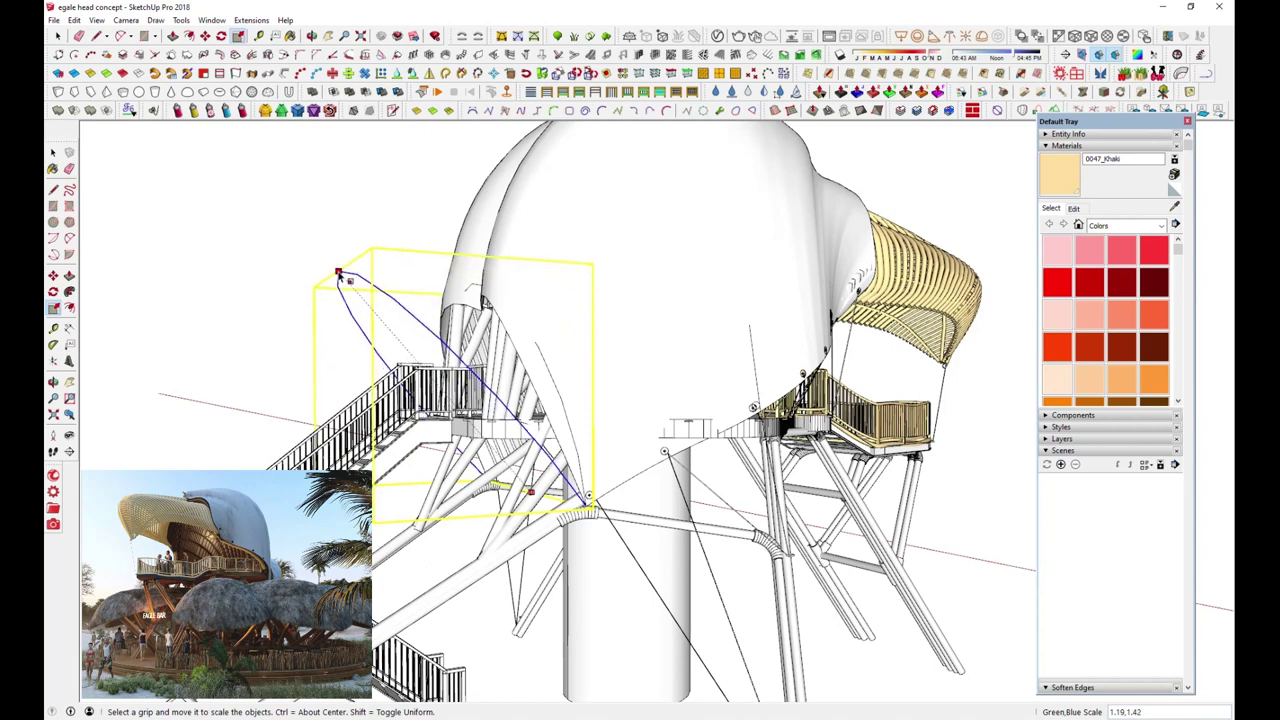
pyautogui.moveTo(338, 273); pyautogui.dragTo(333, 273)
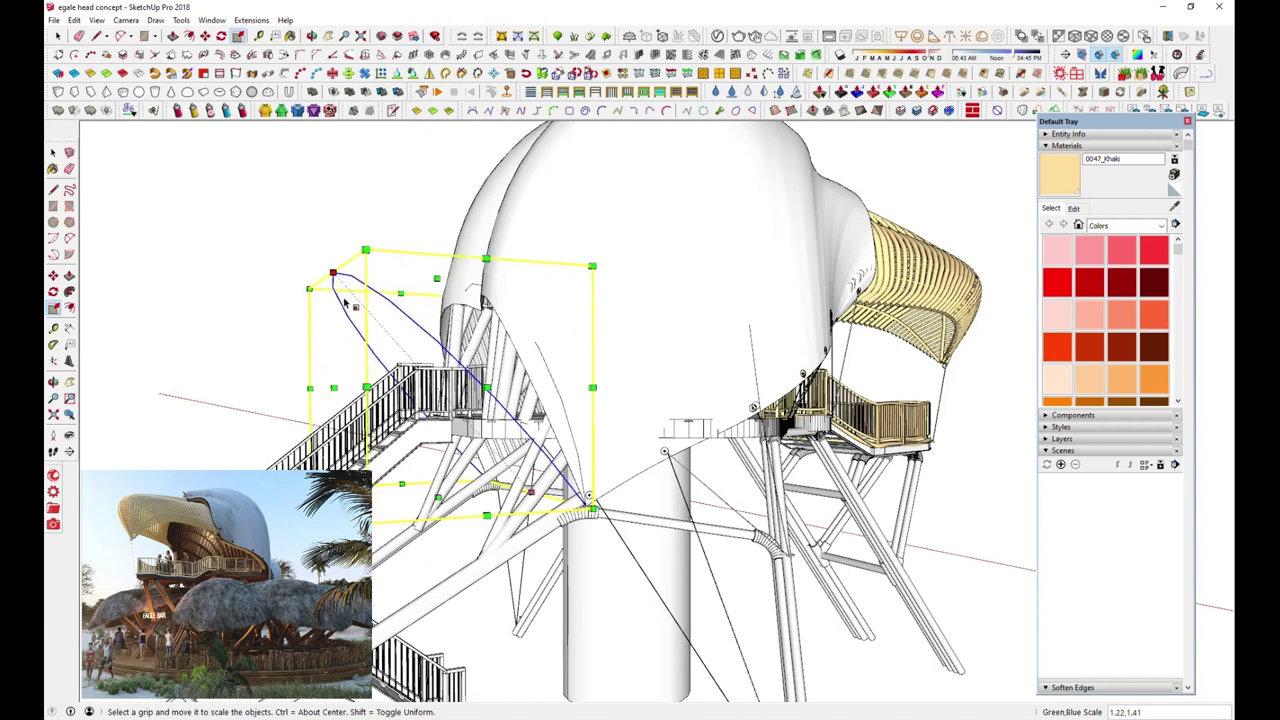
pyautogui.moveTo(345, 300); pyautogui.dragTo(251, 380, button='middle')
pyautogui.click(205, 36)
pyautogui.click(550, 494)
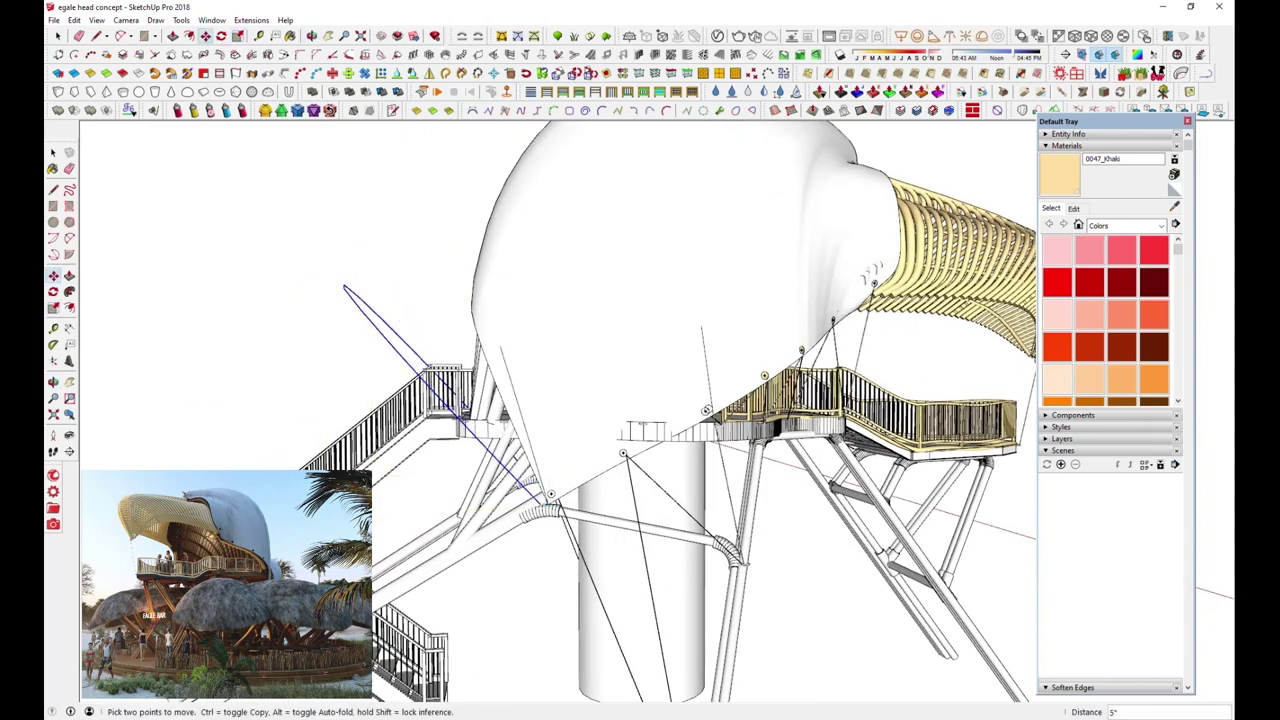
pyautogui.press('space')
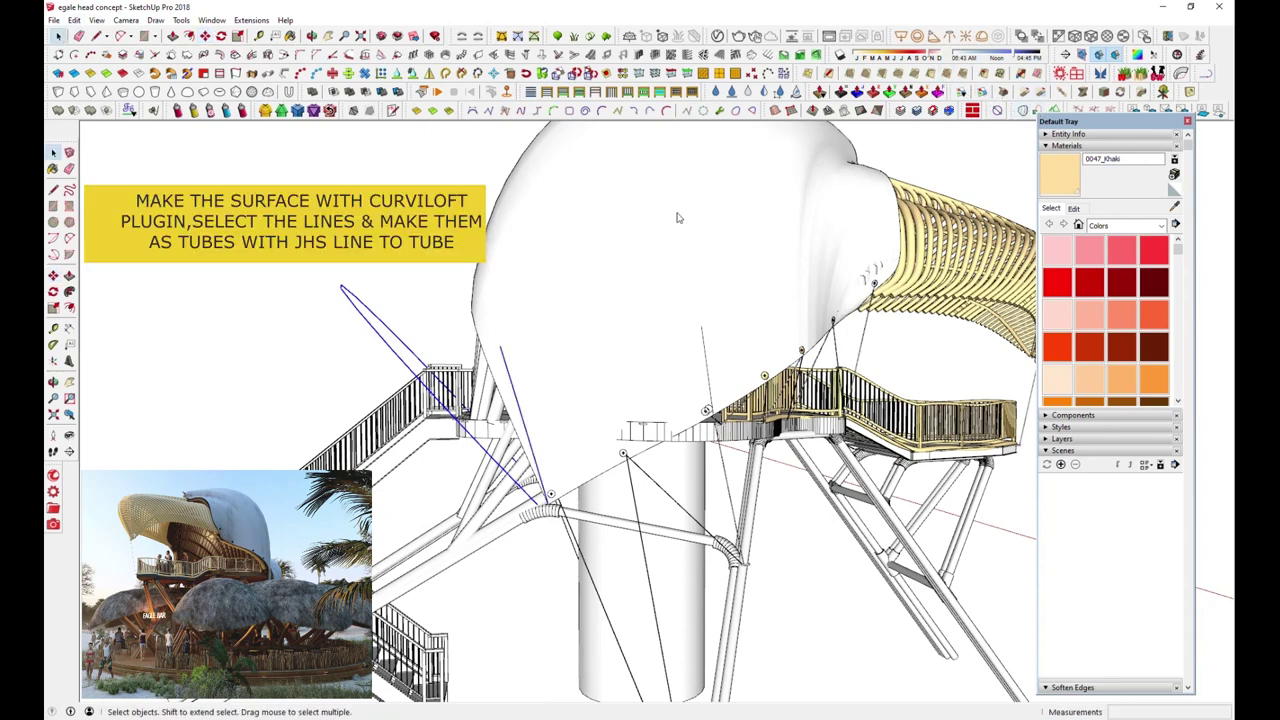
# Loft a surface between the two guide arcs with 10 segments and a different spline method
pyautogui.moveTo(500, 340); pyautogui.dragTo(703, 382, button='middle')
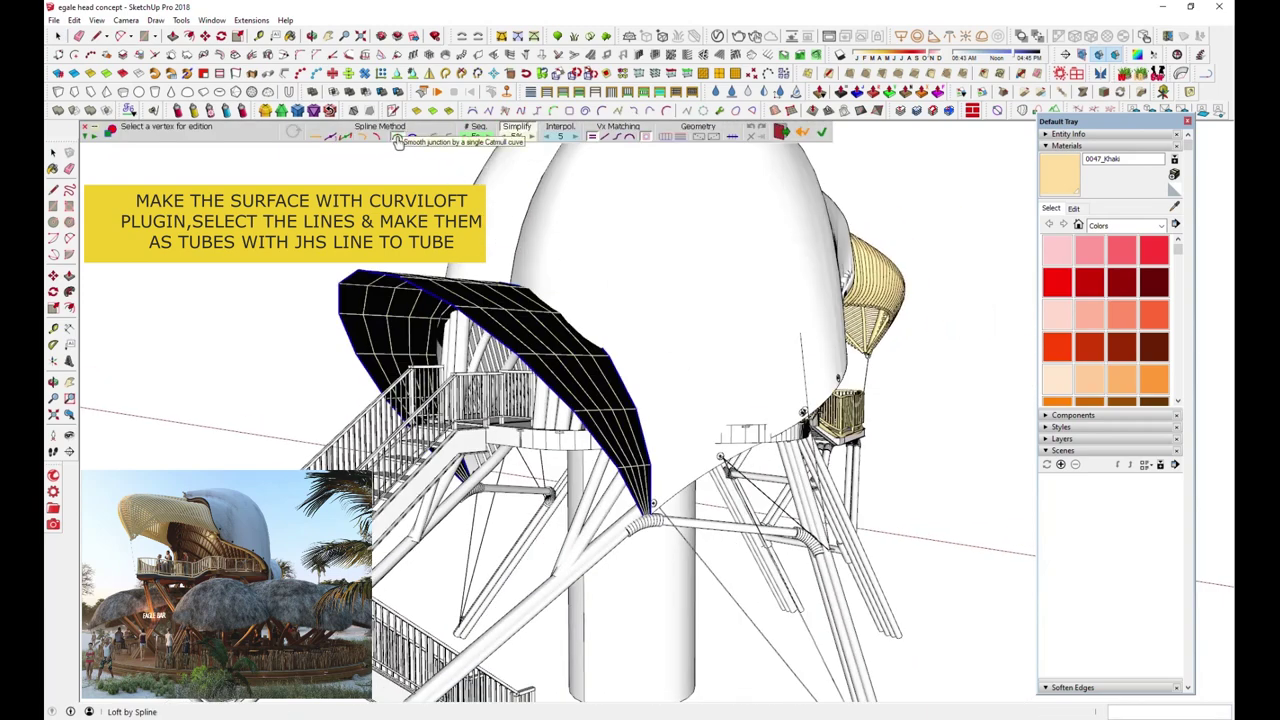
pyautogui.write('10')
pyautogui.press('Return')
pyautogui.moveTo(652, 505)
pyautogui.mouseDown(button='middle')
pyautogui.moveTo(492, 482)
pyautogui.moveTo(522, 404)
pyautogui.moveTo(514, 414)
pyautogui.mouseUp(button='middle')
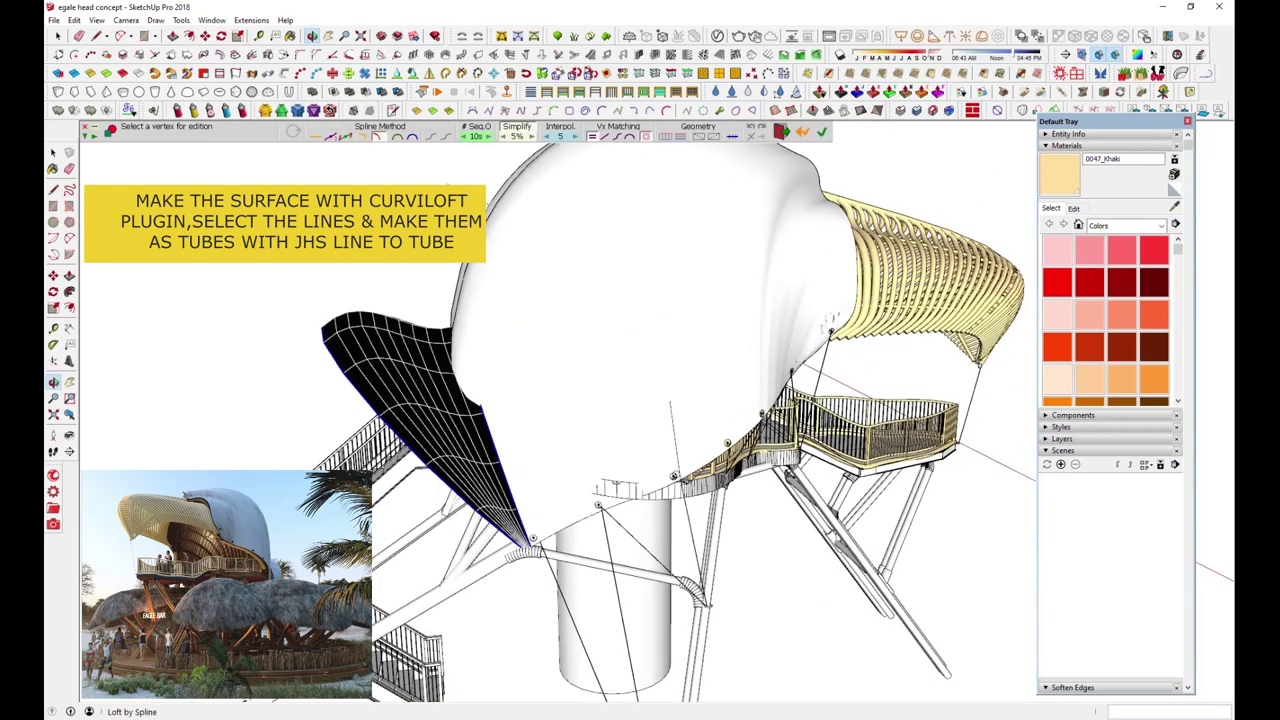
pyautogui.click(367, 141)
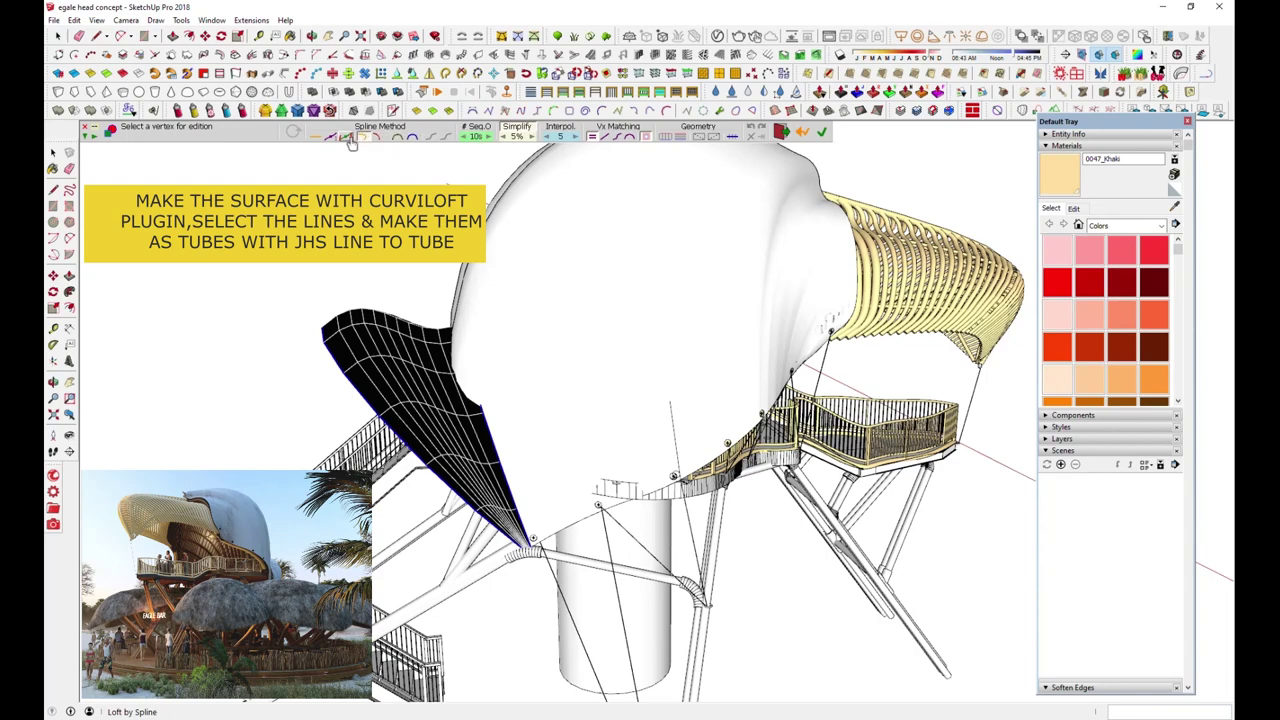
pyautogui.click(352, 141)
pyautogui.moveTo(525, 480)
pyautogui.mouseDown(button='middle')
pyautogui.moveTo(535, 494)
pyautogui.moveTo(438, 381)
pyautogui.mouseUp(button='middle')
pyautogui.scroll(-2, 436, 395)
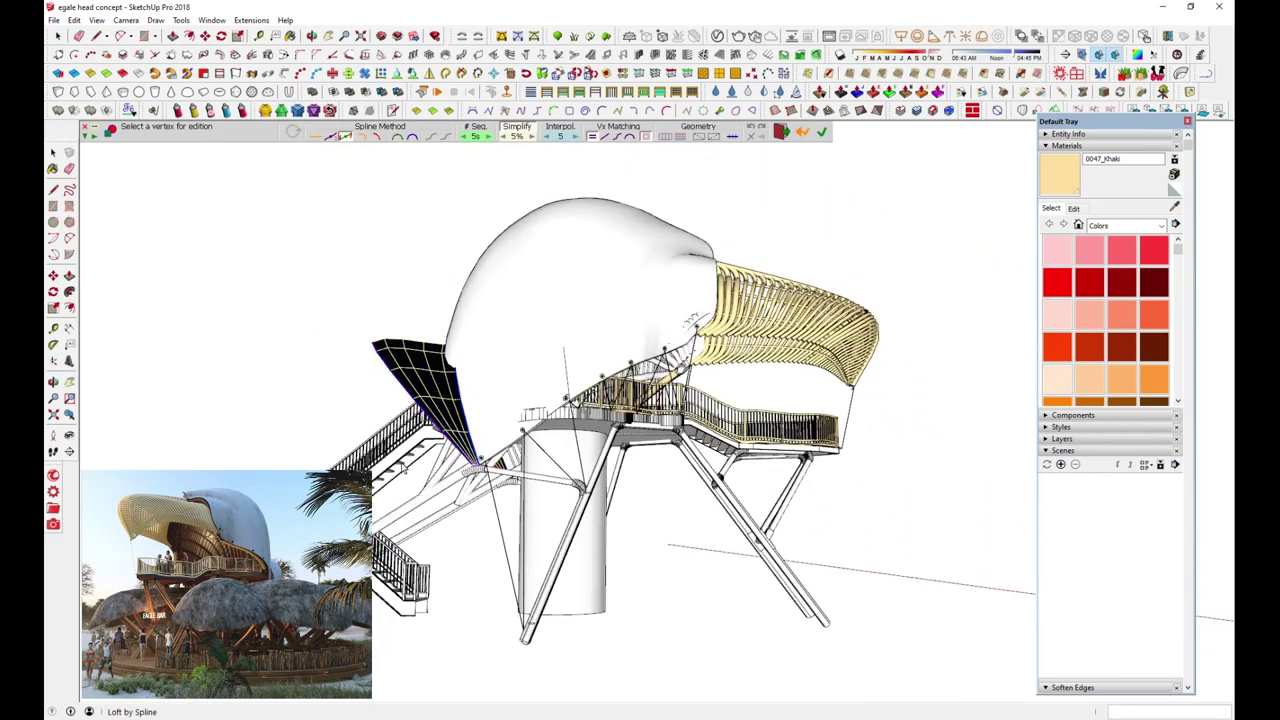
pyautogui.moveTo(405, 470)
pyautogui.mouseDown(button='middle')
pyautogui.moveTo(356, 461)
pyautogui.moveTo(873, 535)
pyautogui.mouseUp(button='middle')
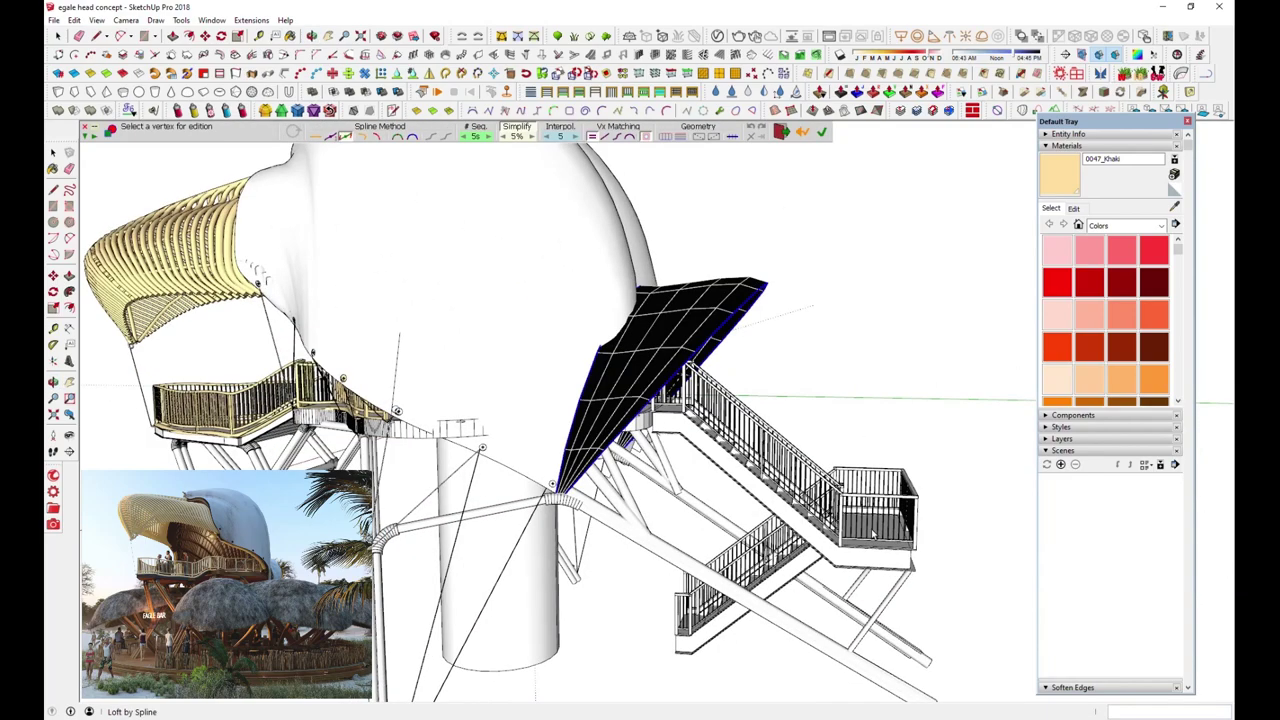
pyautogui.moveTo(536, 507); pyautogui.dragTo(695, 493, button='middle')
pyautogui.moveTo(440, 300); pyautogui.dragTo(418, 262, button='middle')
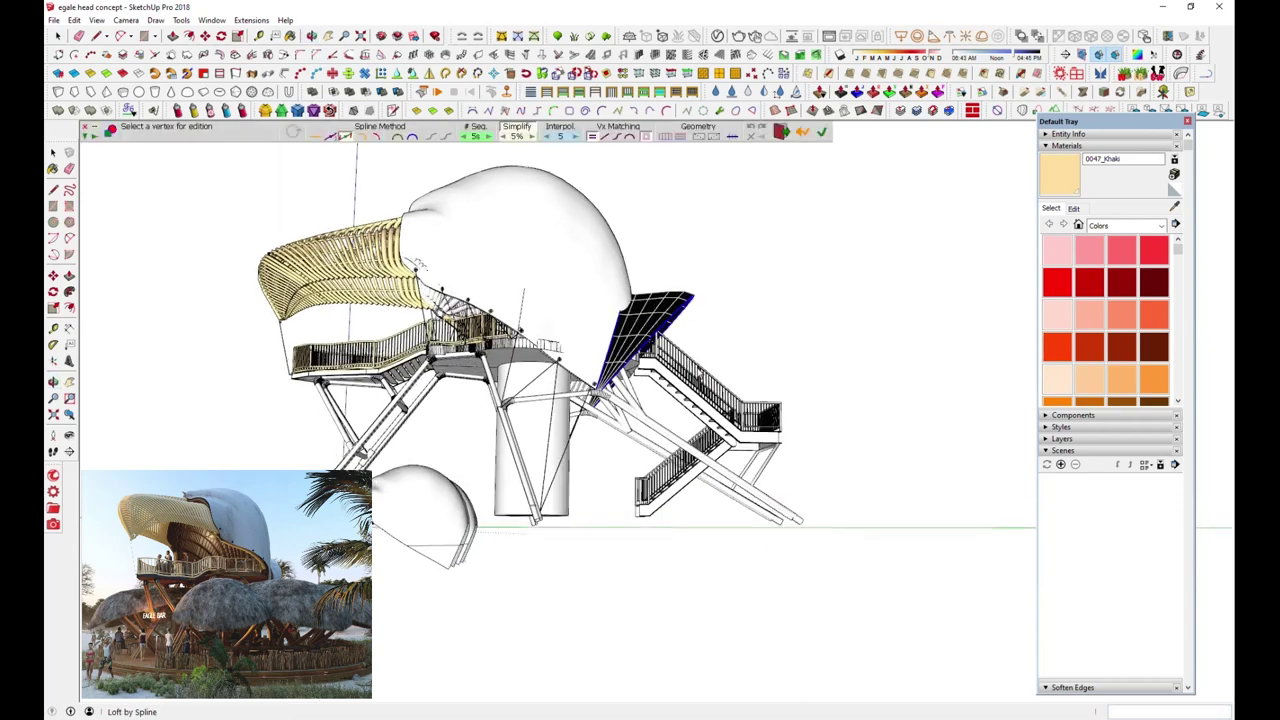
pyautogui.moveTo(418, 263); pyautogui.dragTo(466, 240, button='middle')
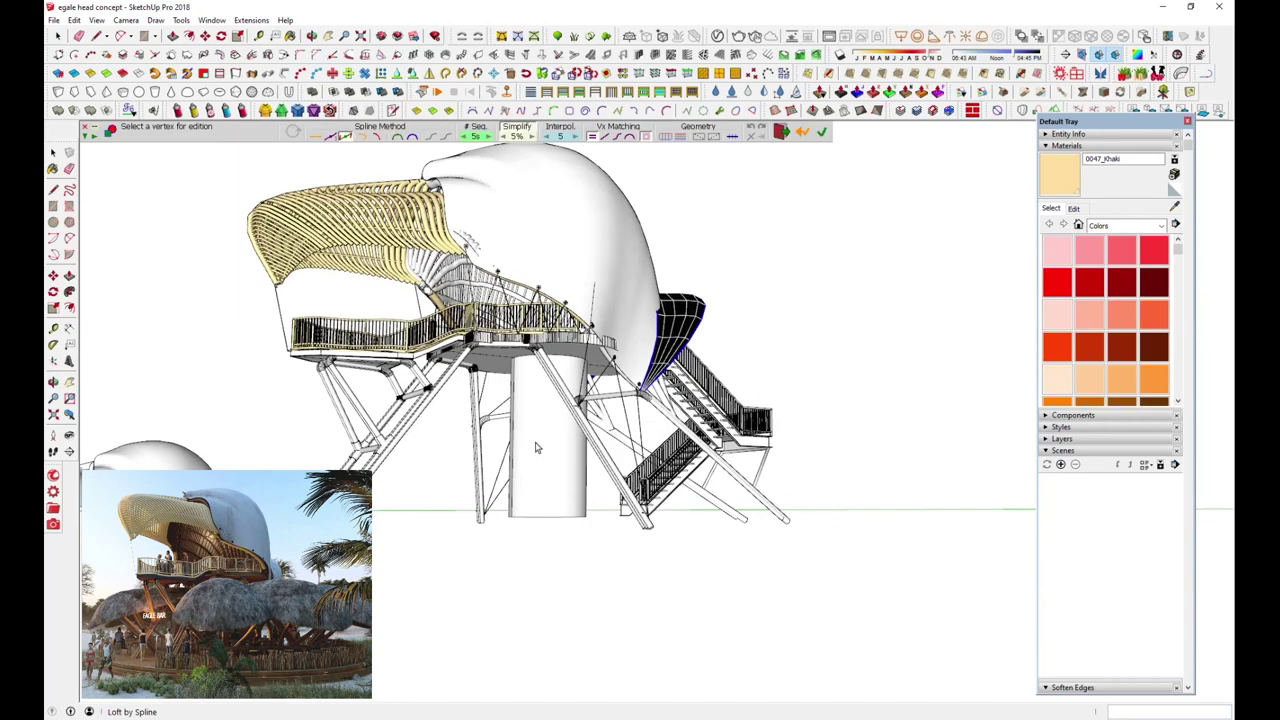
pyautogui.moveTo(535, 447)
pyautogui.mouseDown(button='middle')
pyautogui.moveTo(610, 370)
pyautogui.moveTo(420, 171)
pyautogui.mouseUp(button='middle')
pyautogui.scroll(3, 630, 340)
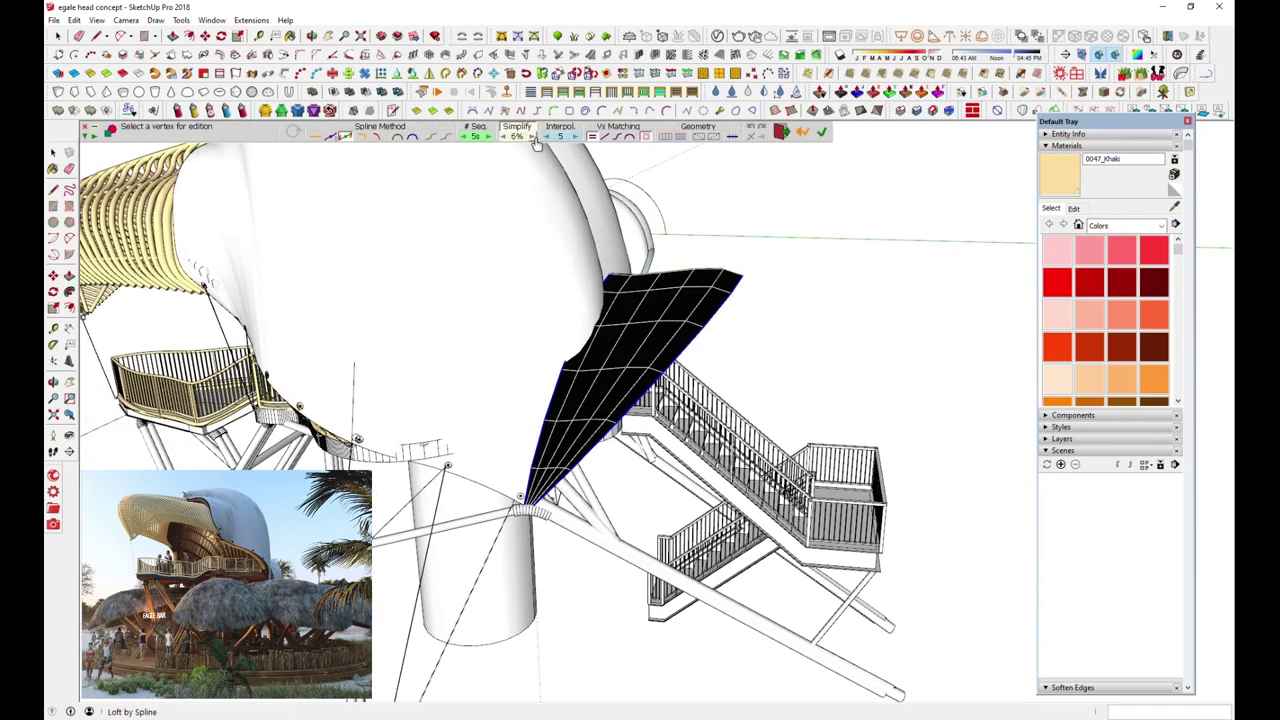
# Raise the loft to 15 segments with Pseudo Quads geometry and validate it
pyautogui.click(488, 138)
pyautogui.click(488, 138)
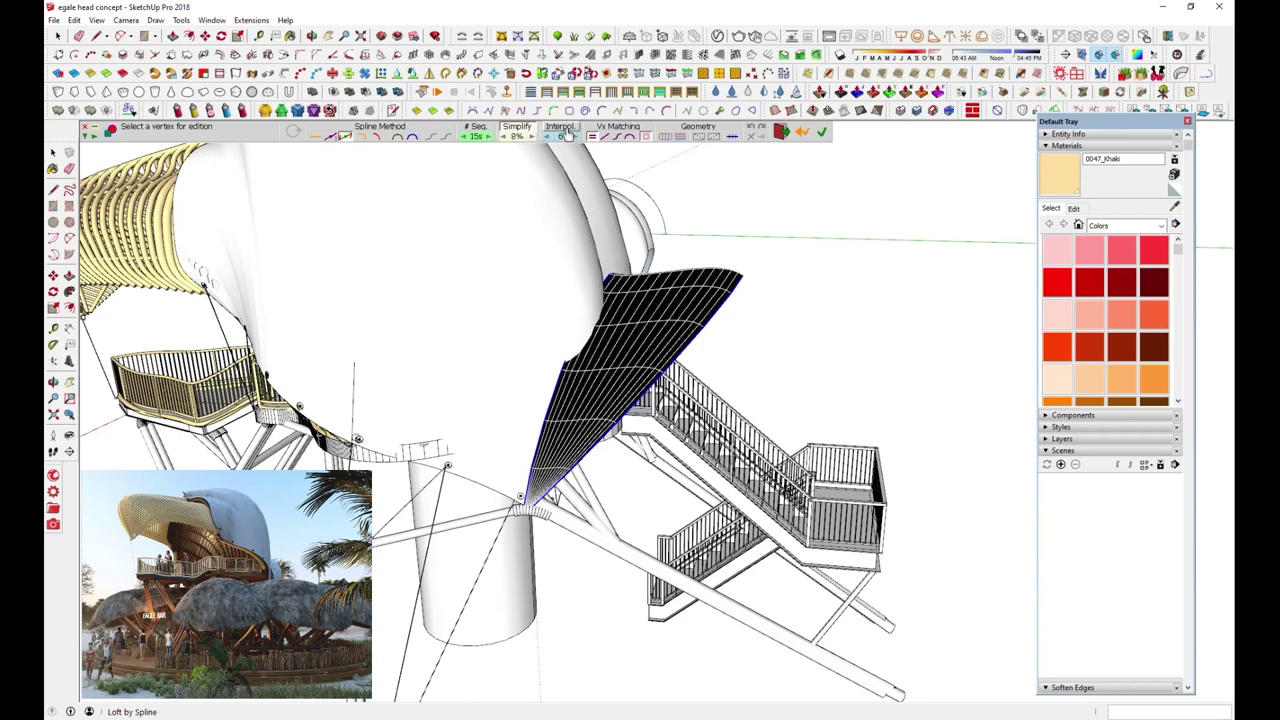
pyautogui.click(701, 143)
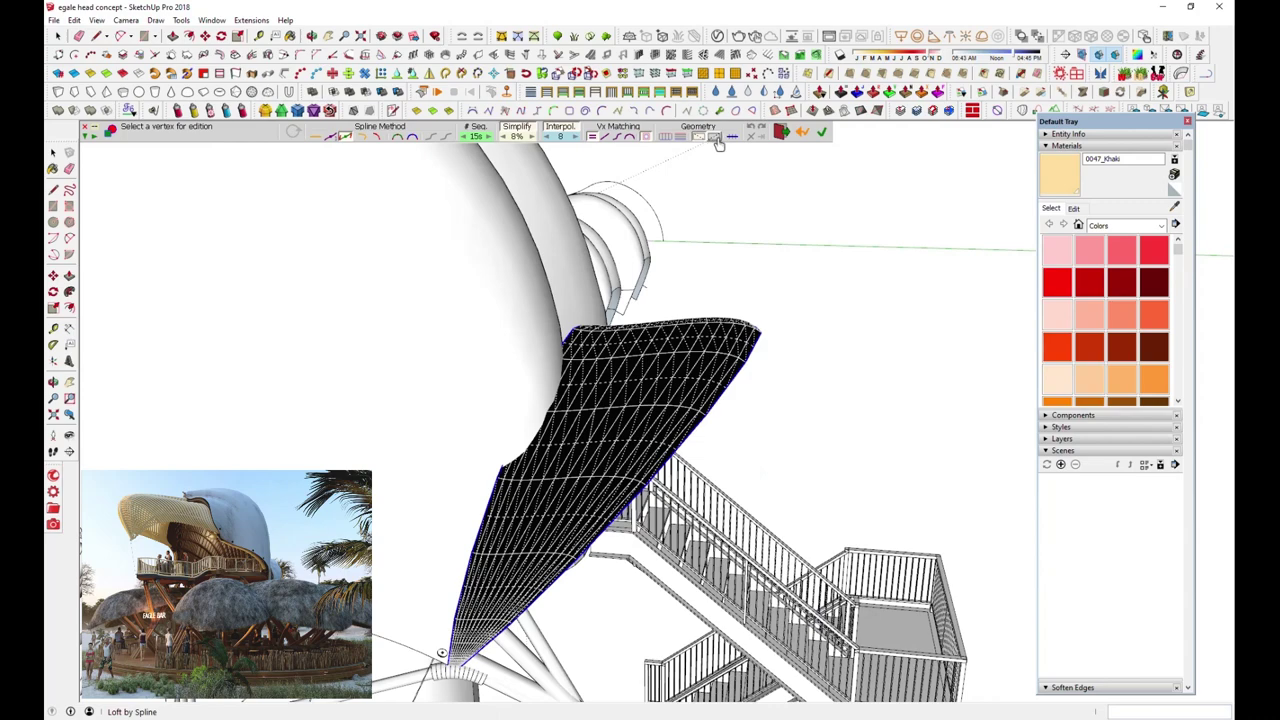
pyautogui.press('Return')
pyautogui.scroll(-3, 760, 401)
pyautogui.moveTo(666, 434); pyautogui.dragTo(560, 300, button='middle')
pyautogui.scroll(-2, 426, 474)
pyautogui.scroll(2, 426, 474)
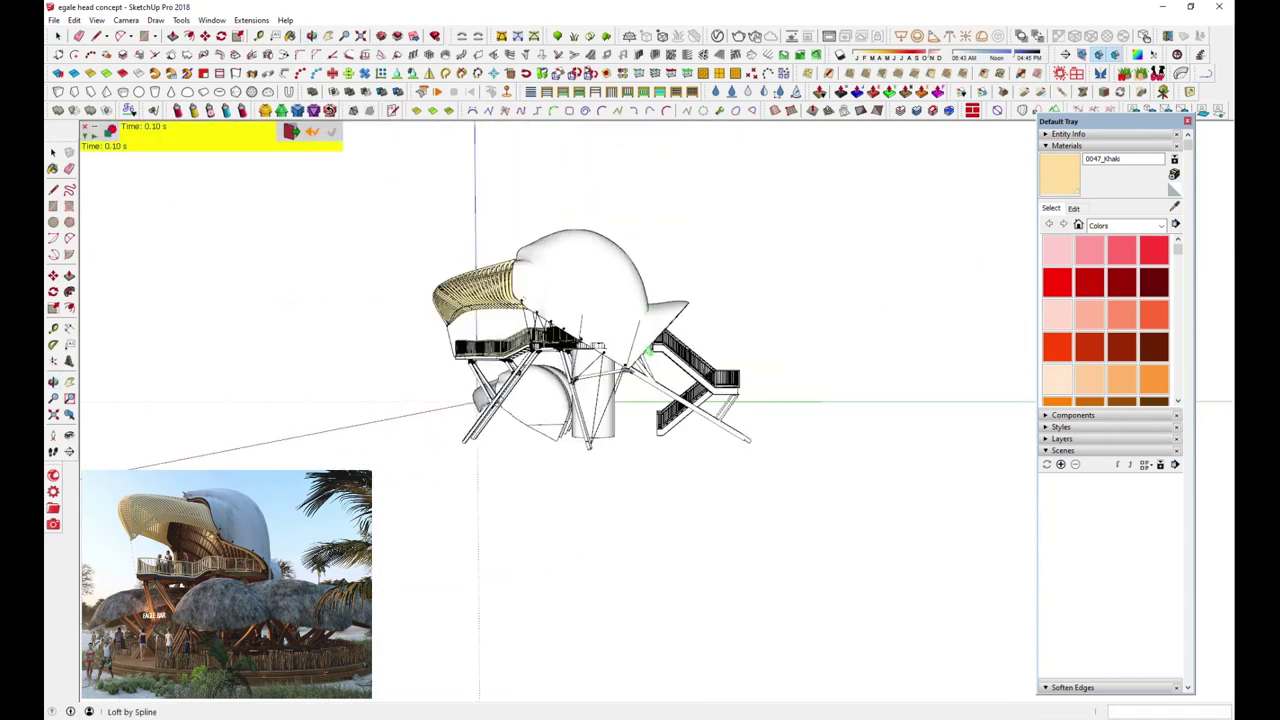
pyautogui.moveTo(648, 350); pyautogui.dragTo(578, 352, button='middle')
pyautogui.scroll(2, 600, 352)
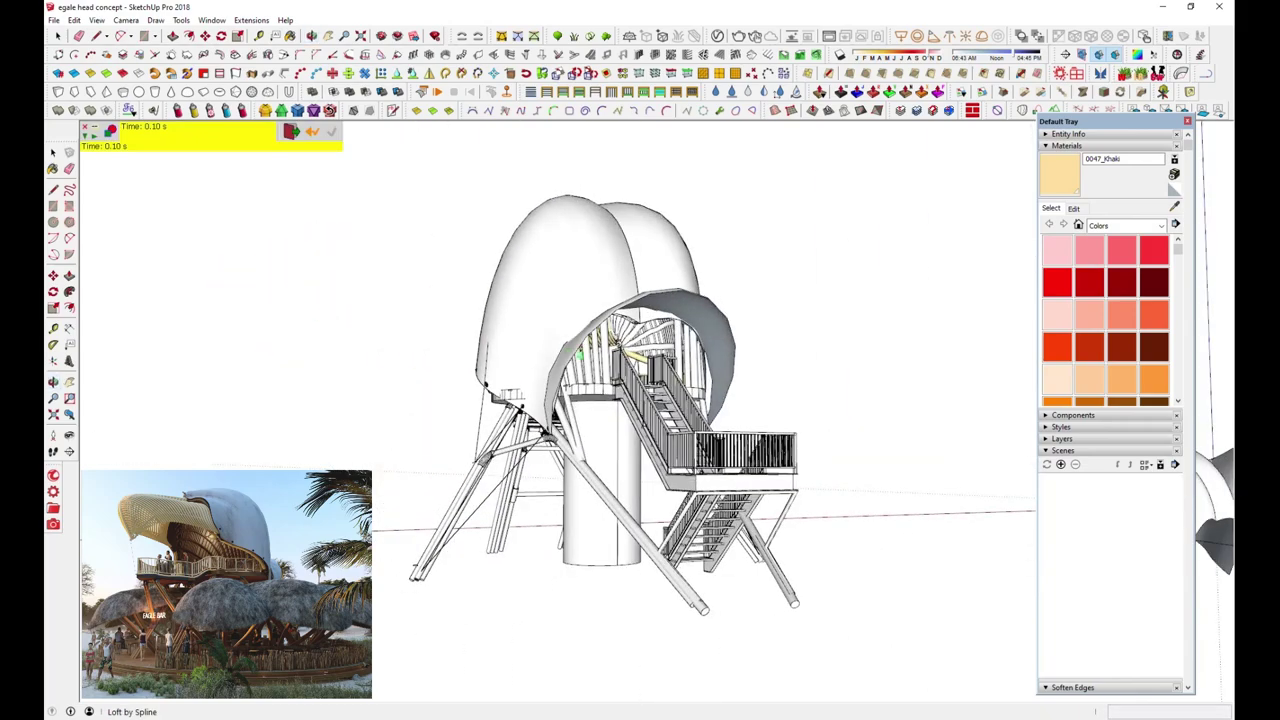
# Select the lofted component beside the stairs and delete it, leaving its guide curves
pyautogui.scroll(2, 600, 400)
pyautogui.moveTo(400, 380)
pyautogui.mouseDown(button='middle')
pyautogui.moveTo(371, 371)
pyautogui.moveTo(443, 323)
pyautogui.moveTo(360, 430)
pyautogui.mouseUp(button='middle')
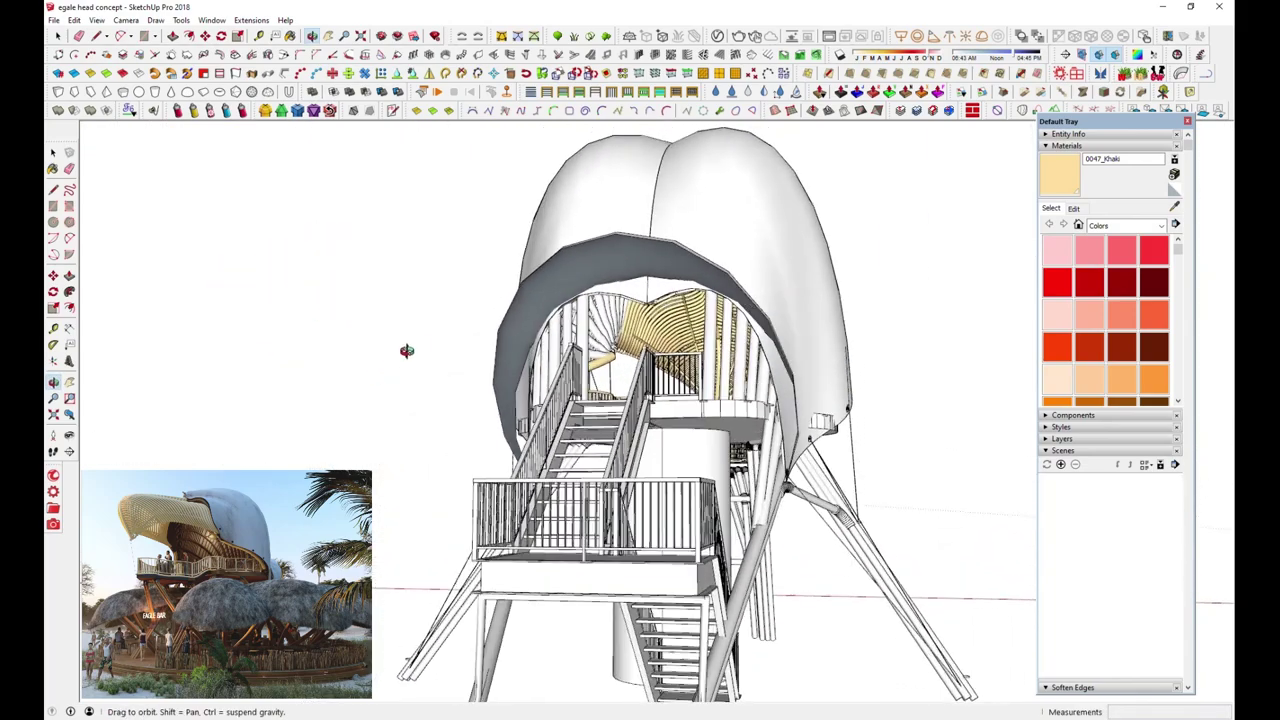
pyautogui.moveTo(680, 432)
pyautogui.mouseDown(button='middle')
pyautogui.moveTo(234, 366)
pyautogui.moveTo(337, 403)
pyautogui.mouseUp(button='middle')
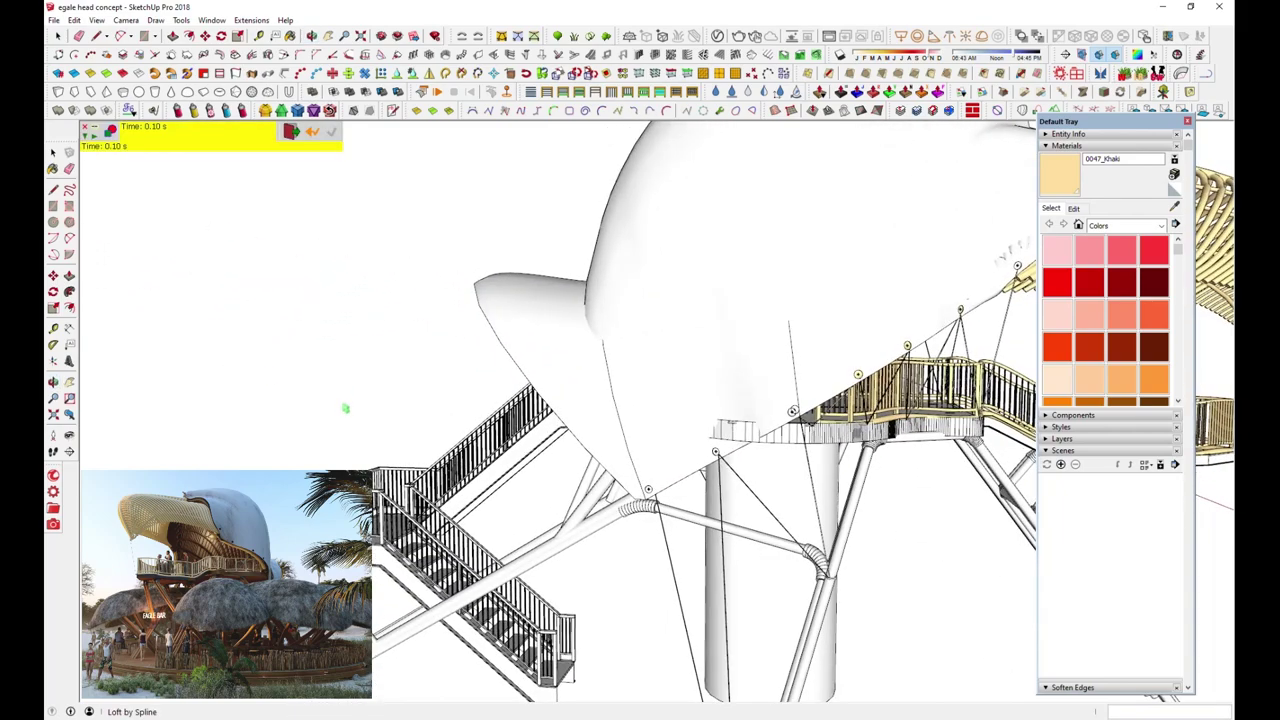
pyautogui.moveTo(450, 424)
pyautogui.mouseDown(button='middle')
pyautogui.moveTo(520, 437)
pyautogui.moveTo(471, 432)
pyautogui.moveTo(466, 417)
pyautogui.moveTo(504, 457)
pyautogui.mouseUp(button='middle')
pyautogui.scroll(-3, 520, 437)
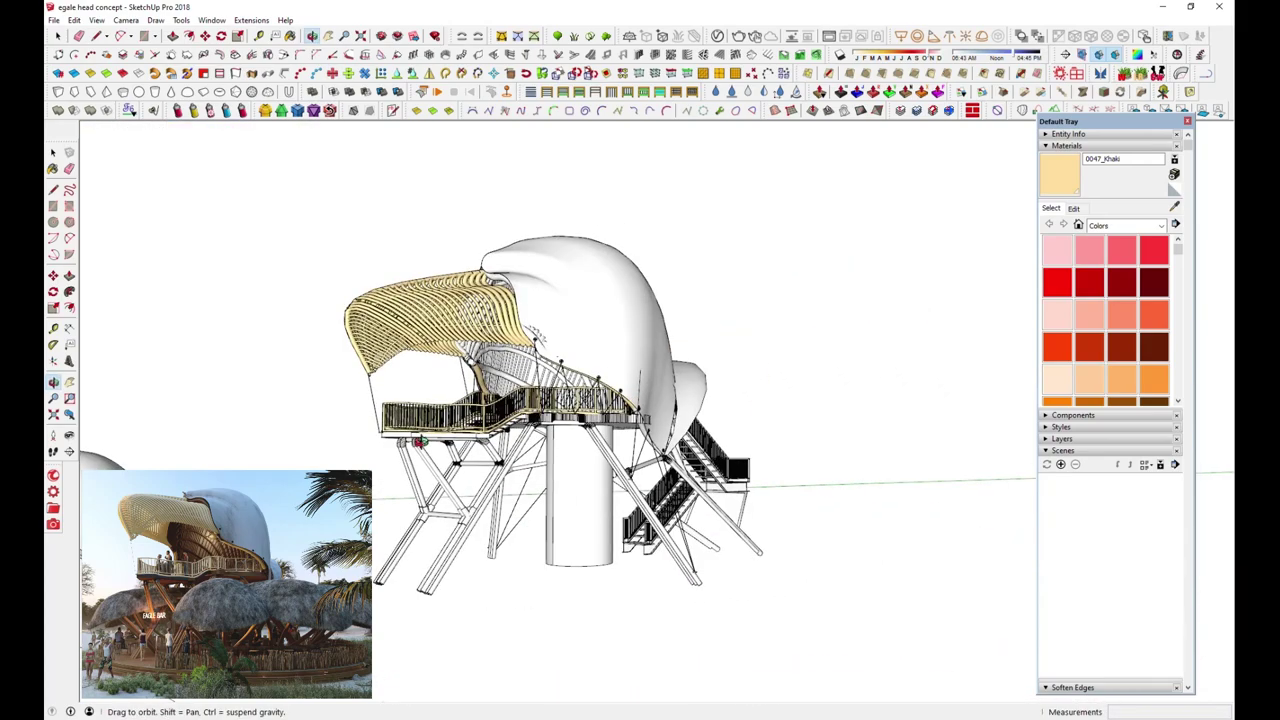
pyautogui.moveTo(612, 461)
pyautogui.mouseDown(button='middle')
pyautogui.moveTo(537, 476)
pyautogui.moveTo(685, 389)
pyautogui.moveTo(600, 450)
pyautogui.moveTo(556, 506)
pyautogui.mouseUp(button='middle')
pyautogui.scroll(-3, 725, 360)
pyautogui.scroll(3, 556, 506)
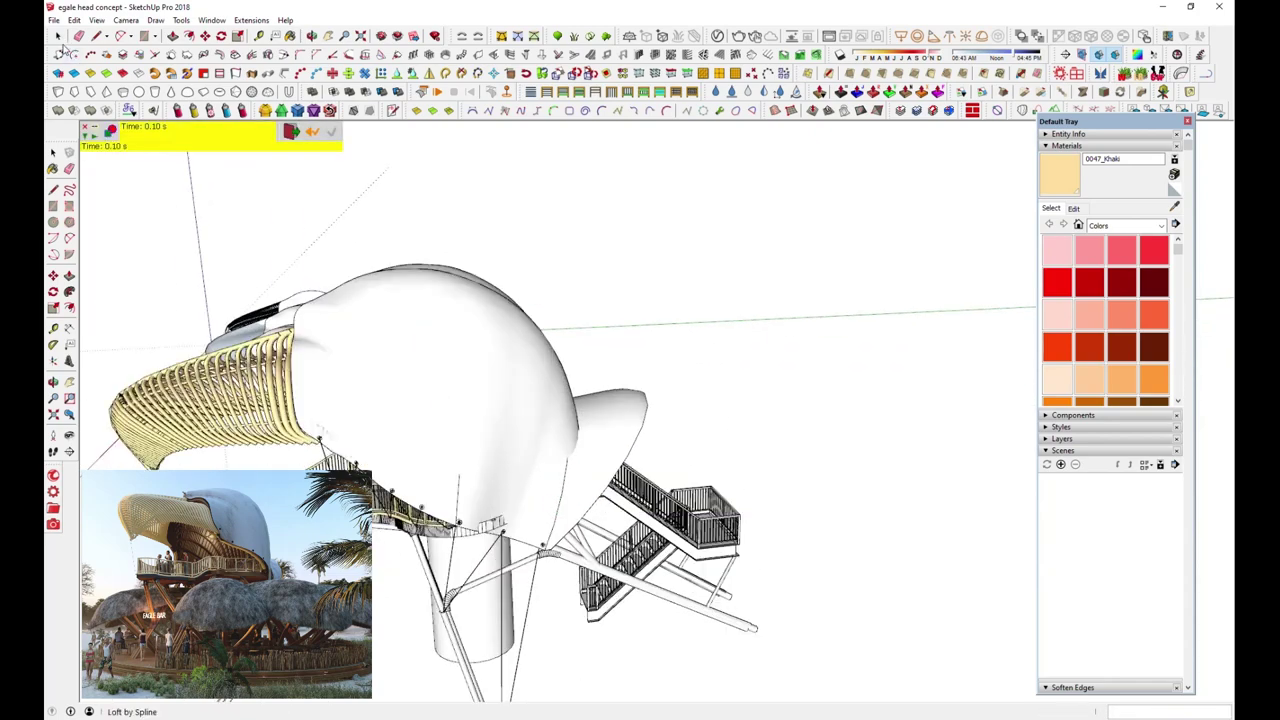
pyautogui.click(58, 35)
pyautogui.moveTo(540, 480)
pyautogui.mouseDown(button='middle')
pyautogui.moveTo(553, 443)
pyautogui.moveTo(457, 271)
pyautogui.moveTo(113, 347)
pyautogui.moveTo(330, 365)
pyautogui.mouseUp(button='middle')
pyautogui.click(598, 433)
pyautogui.press('Delete')
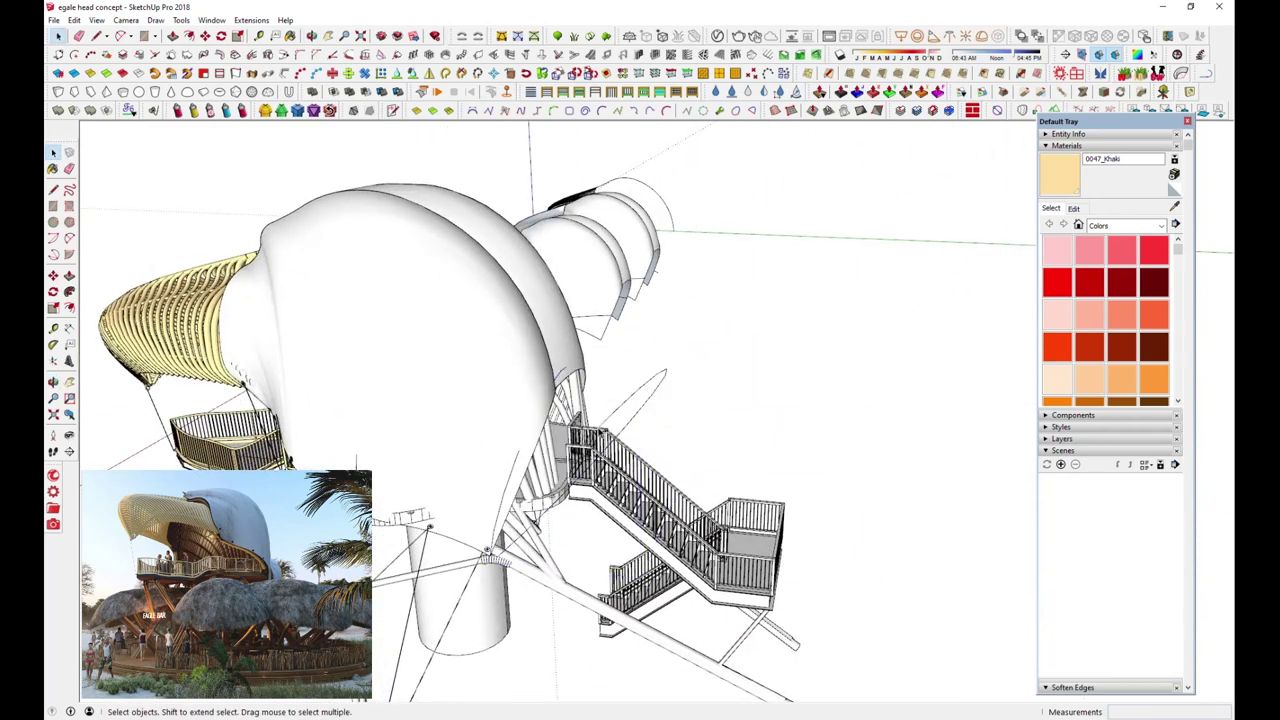
# Select the guide curves and run Curviloft Loft by Spline with 10 segments
pyautogui.click(618, 406)
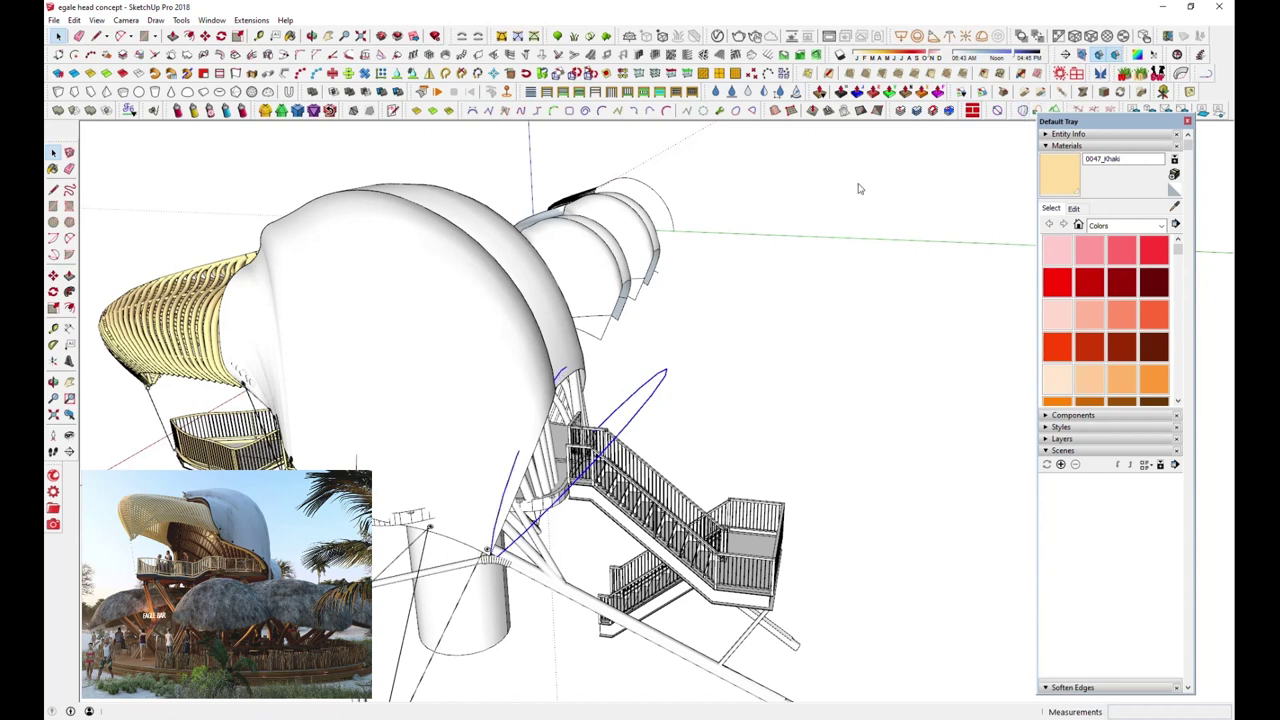
pyautogui.click(1098, 54)
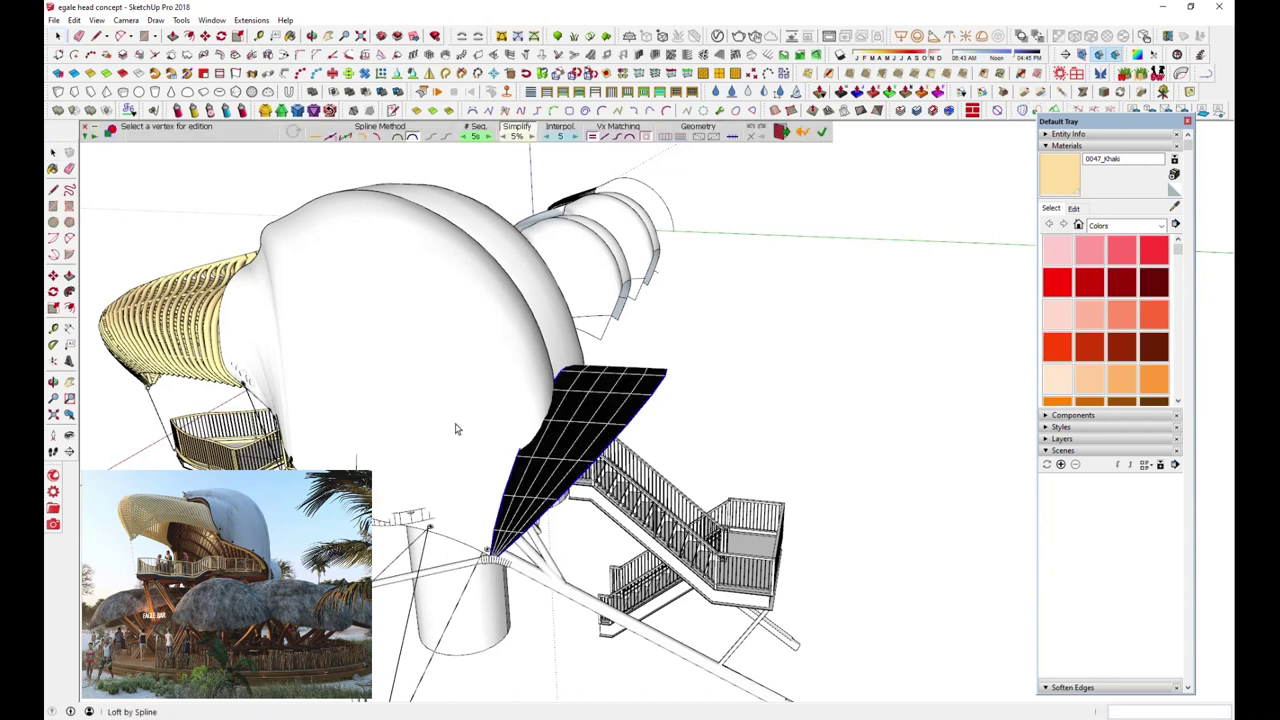
pyautogui.click(575, 140)
pyautogui.click(487, 139)
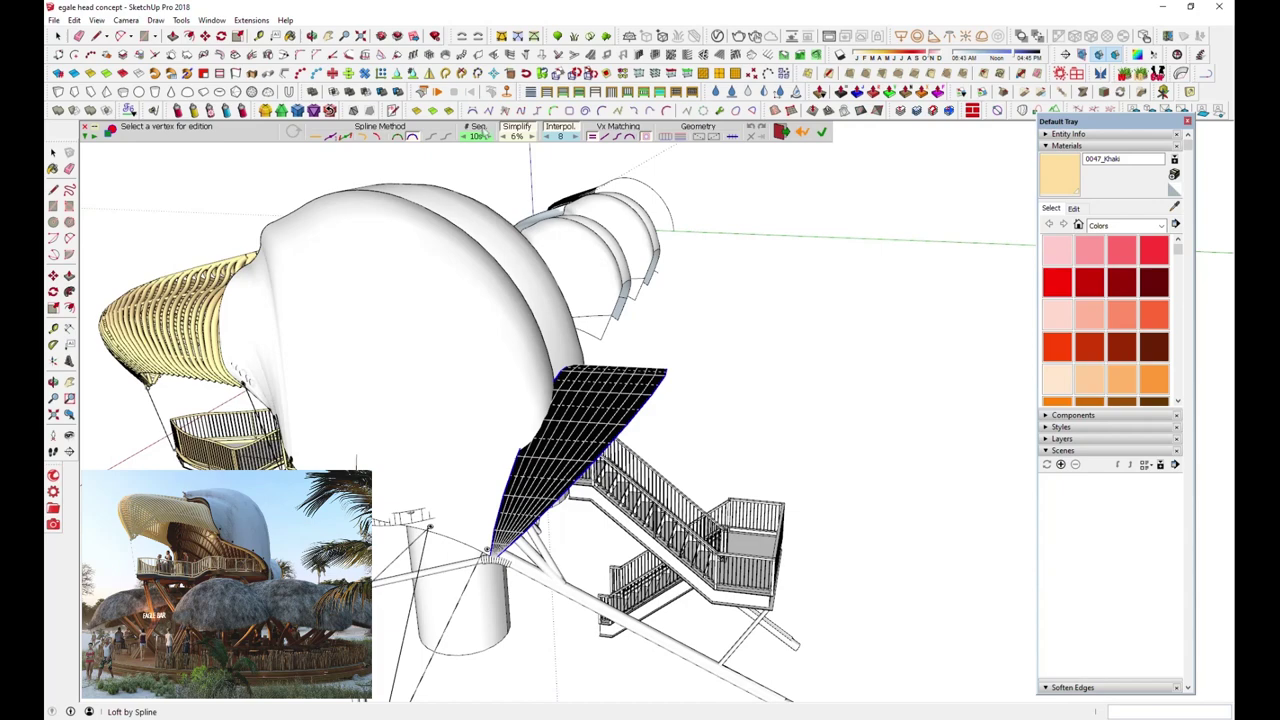
# Try several spline methods, keep a curved one, and set geometry to edges only
pyautogui.click(367, 140)
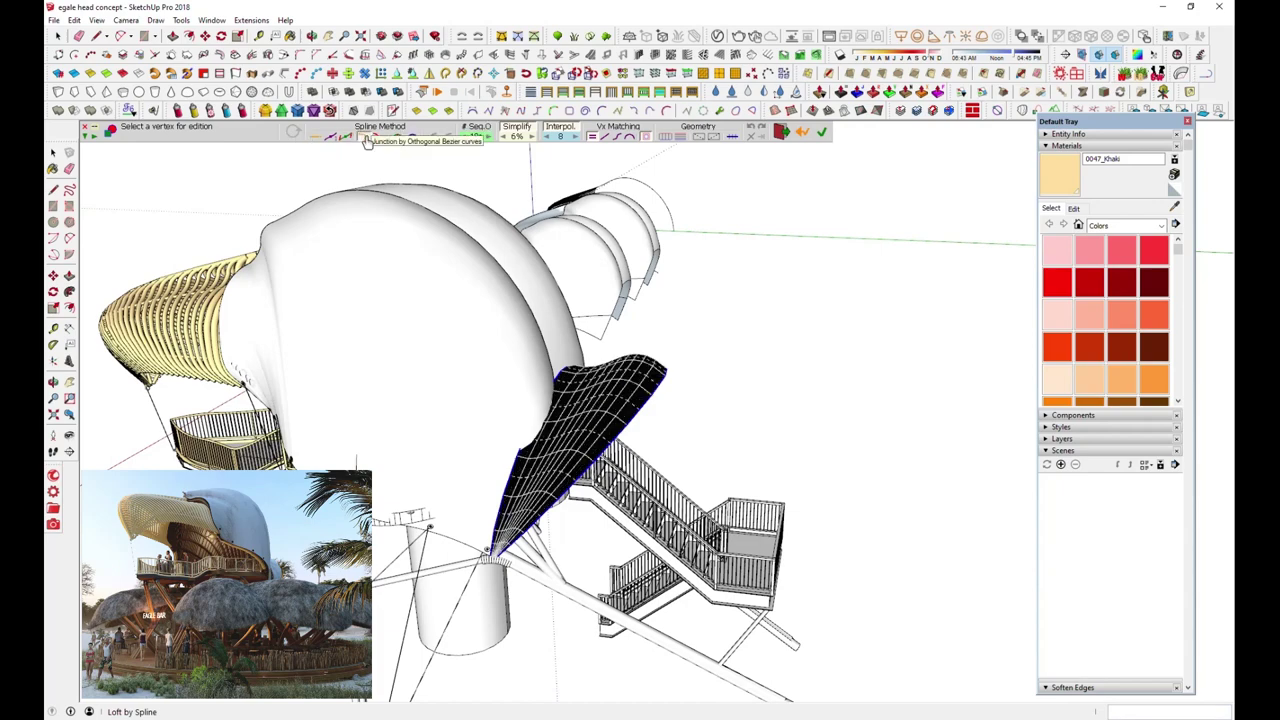
pyautogui.moveTo(449, 300); pyautogui.dragTo(628, 230, button='middle')
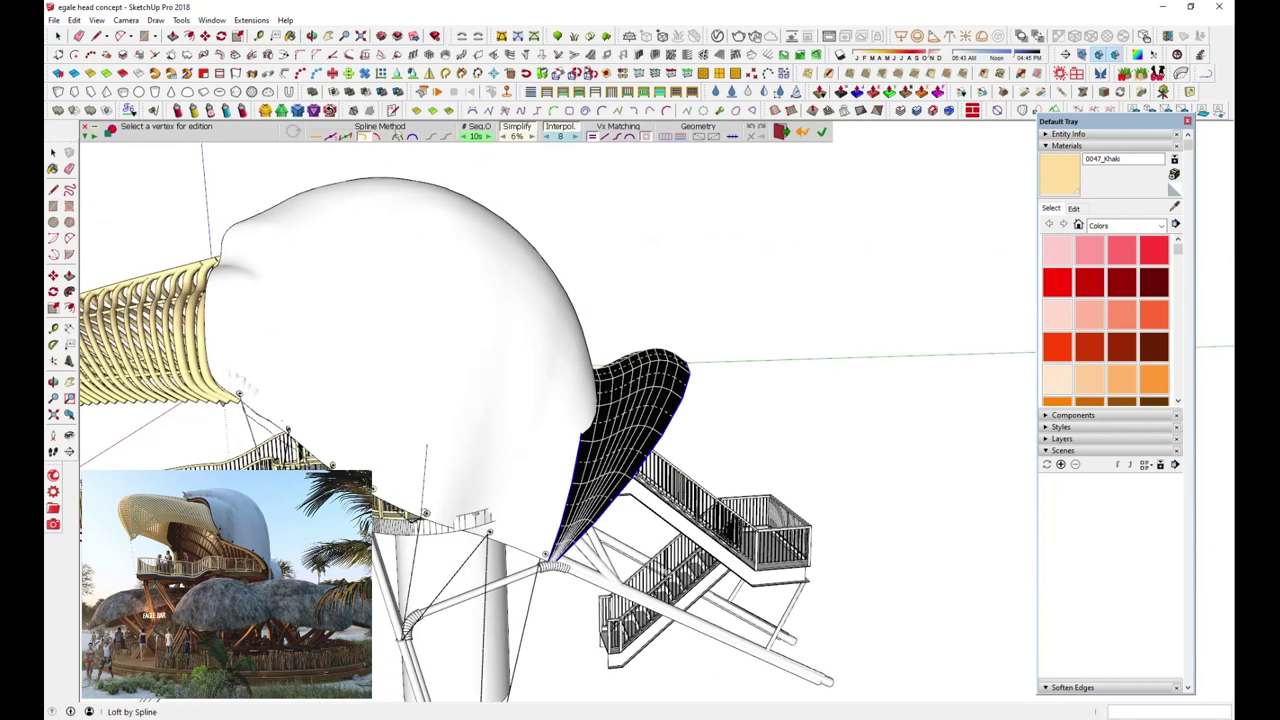
pyautogui.click(378, 140)
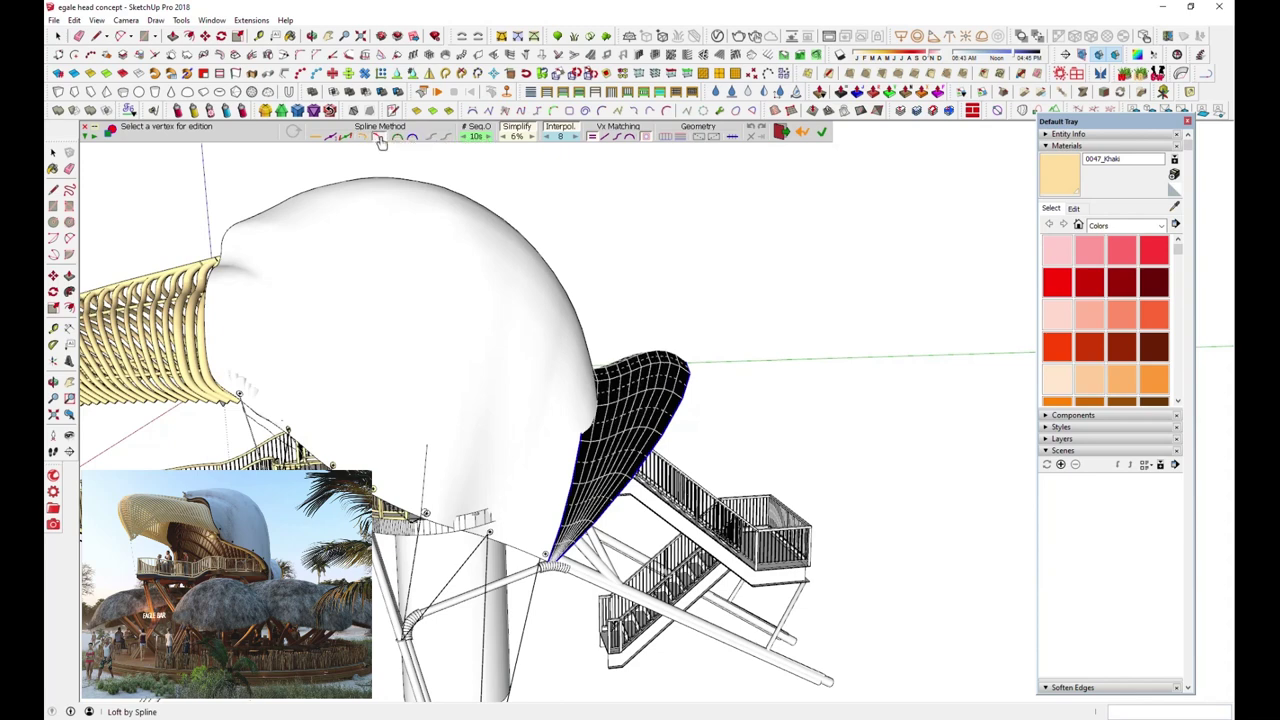
pyautogui.click(414, 140)
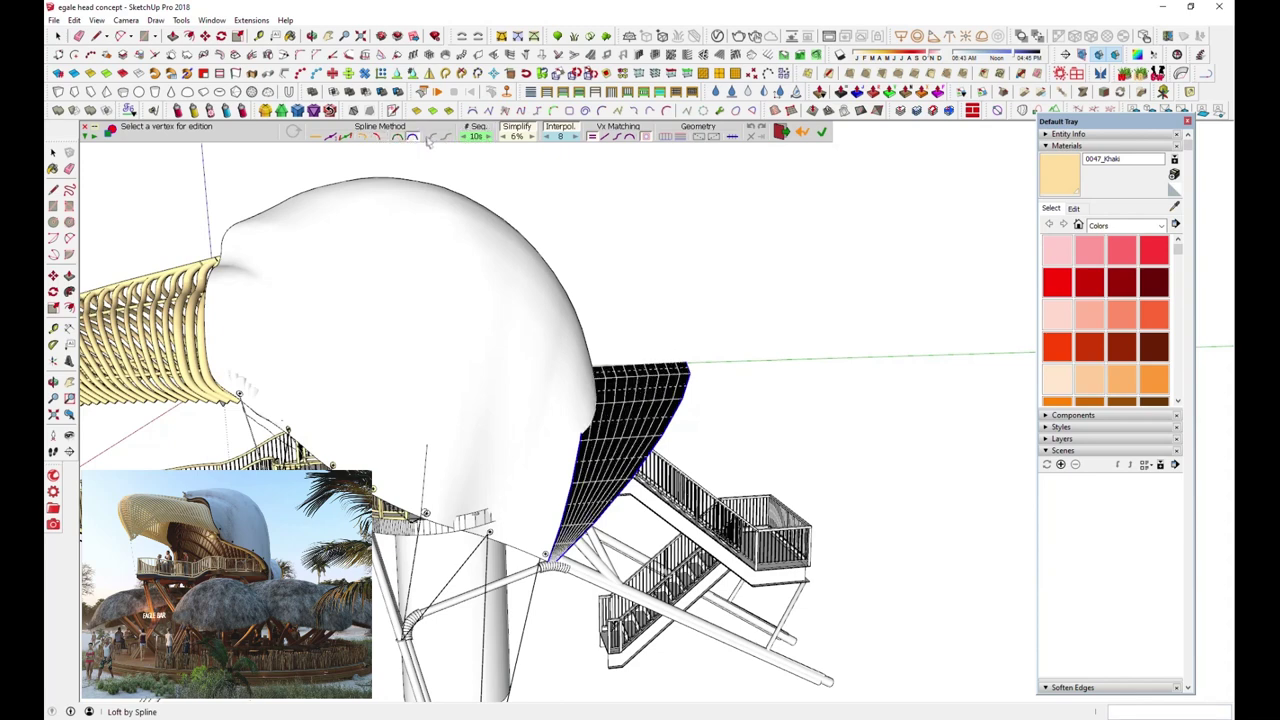
pyautogui.click(380, 140)
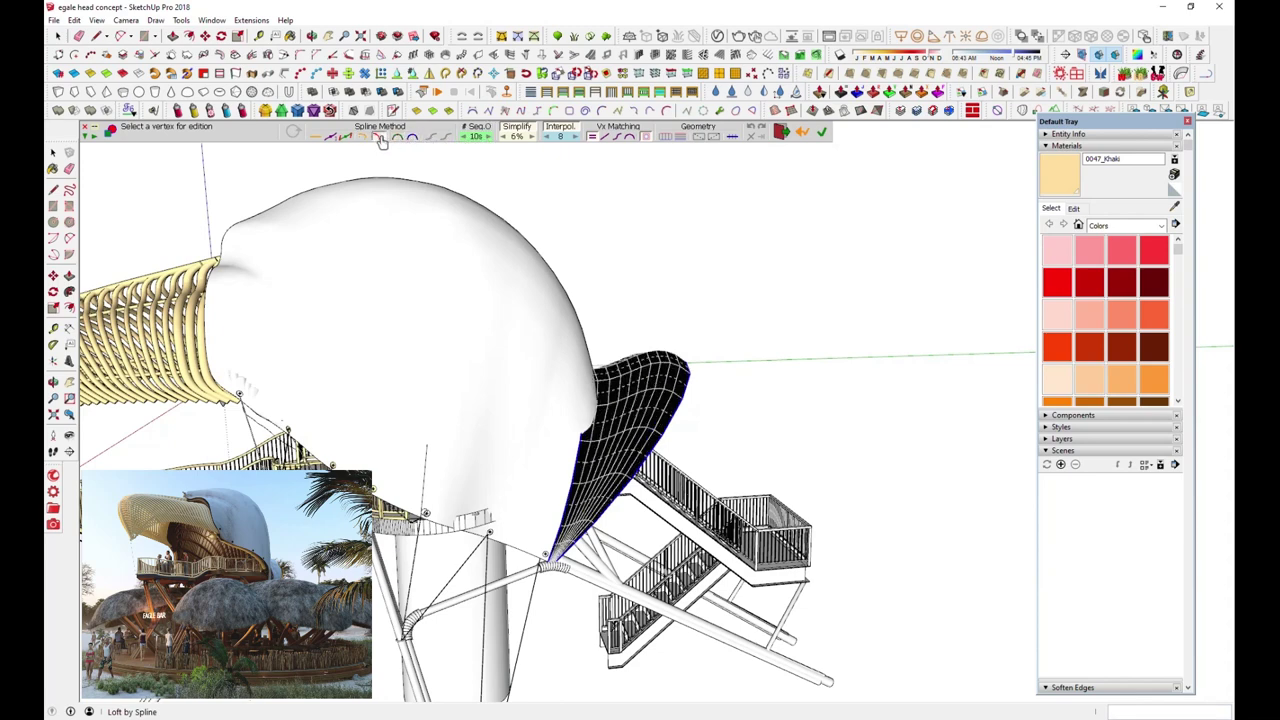
pyautogui.moveTo(520, 300)
pyautogui.mouseDown(button='middle')
pyautogui.moveTo(656, 385)
pyautogui.moveTo(668, 140)
pyautogui.mouseUp(button='middle')
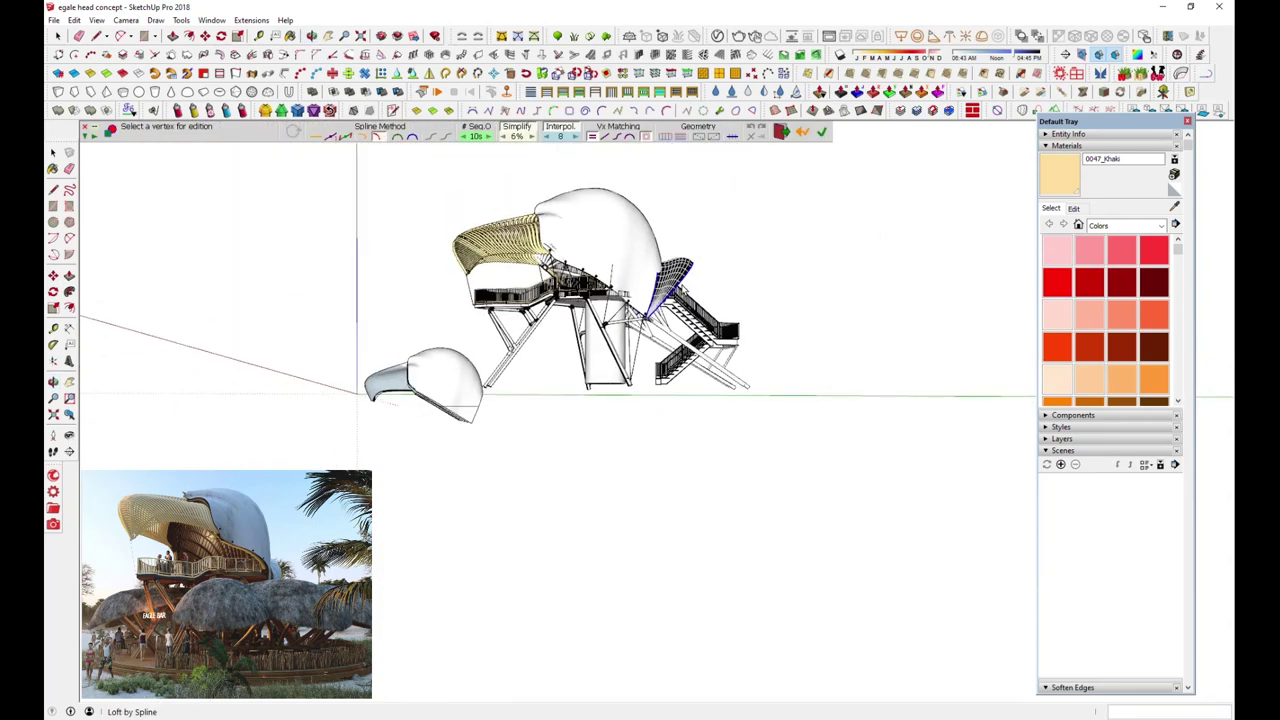
pyautogui.scroll(2, 670, 200)
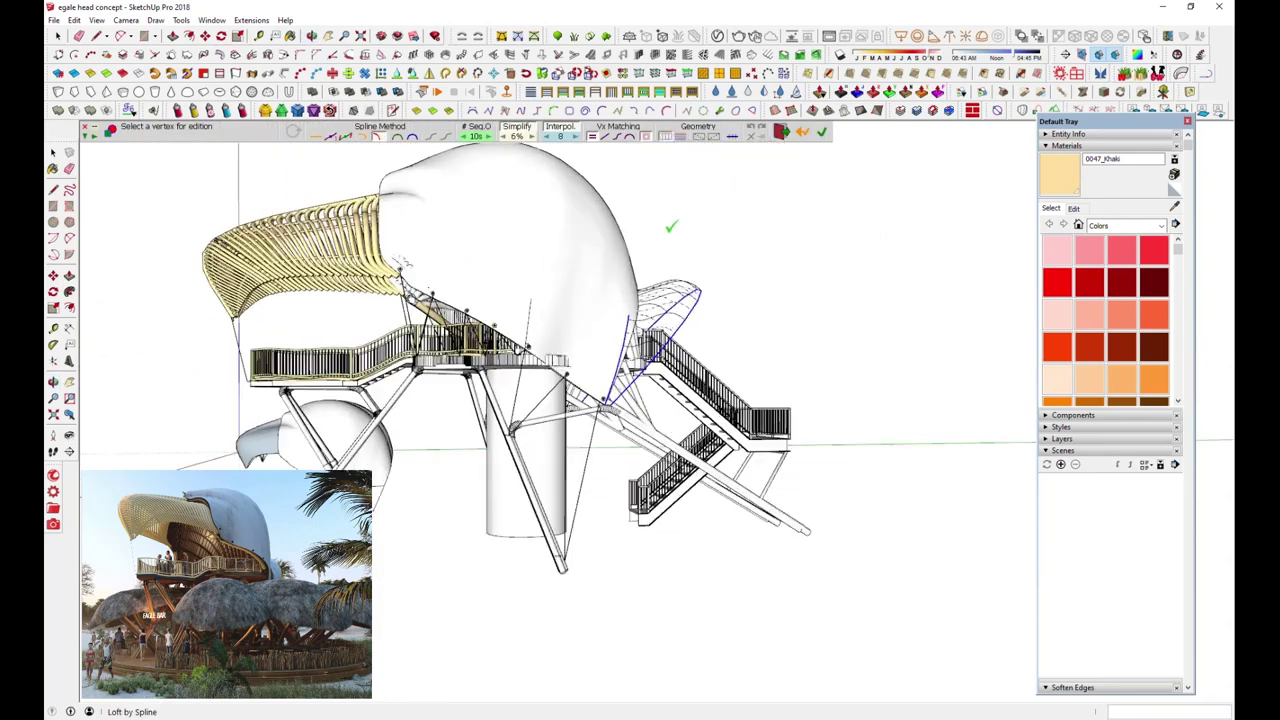
pyautogui.scroll(2, 668, 230)
pyautogui.click(679, 139)
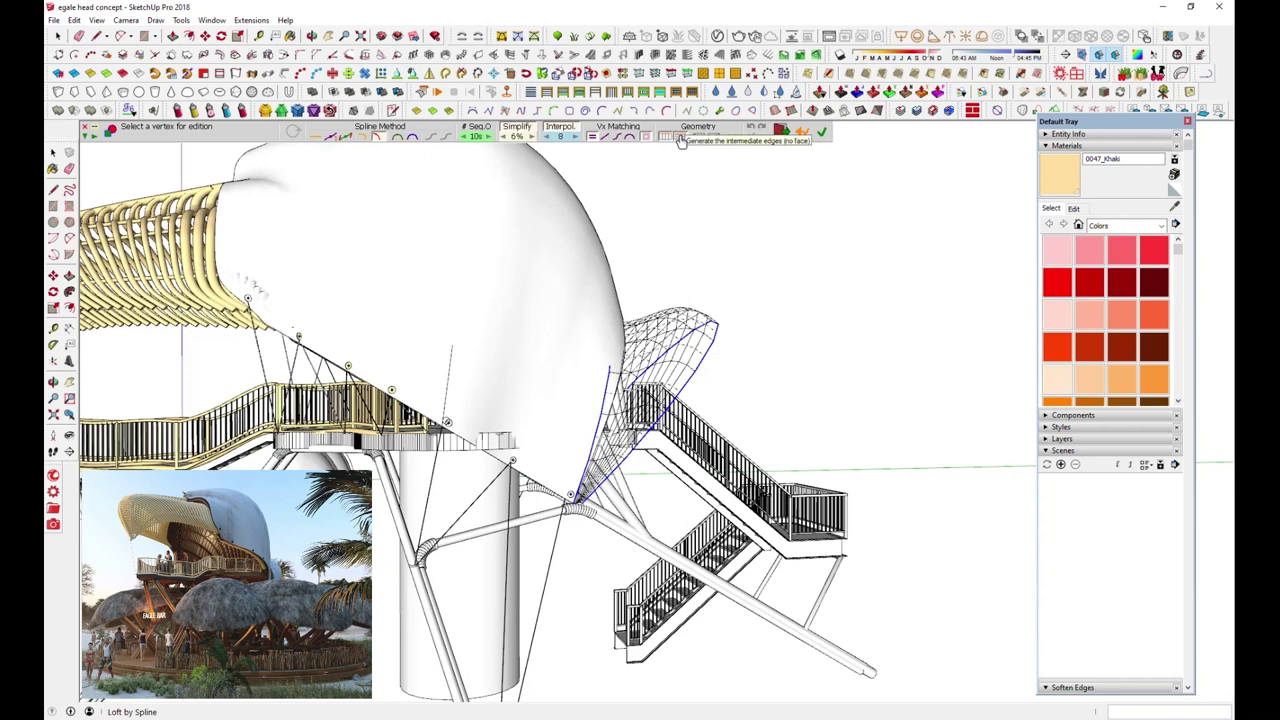
# Validate the loft, select all edges inside its group, and convert them with JHS Line to Tube
pyautogui.click(698, 293)
pyautogui.click(57, 35)
pyautogui.click(690, 330)
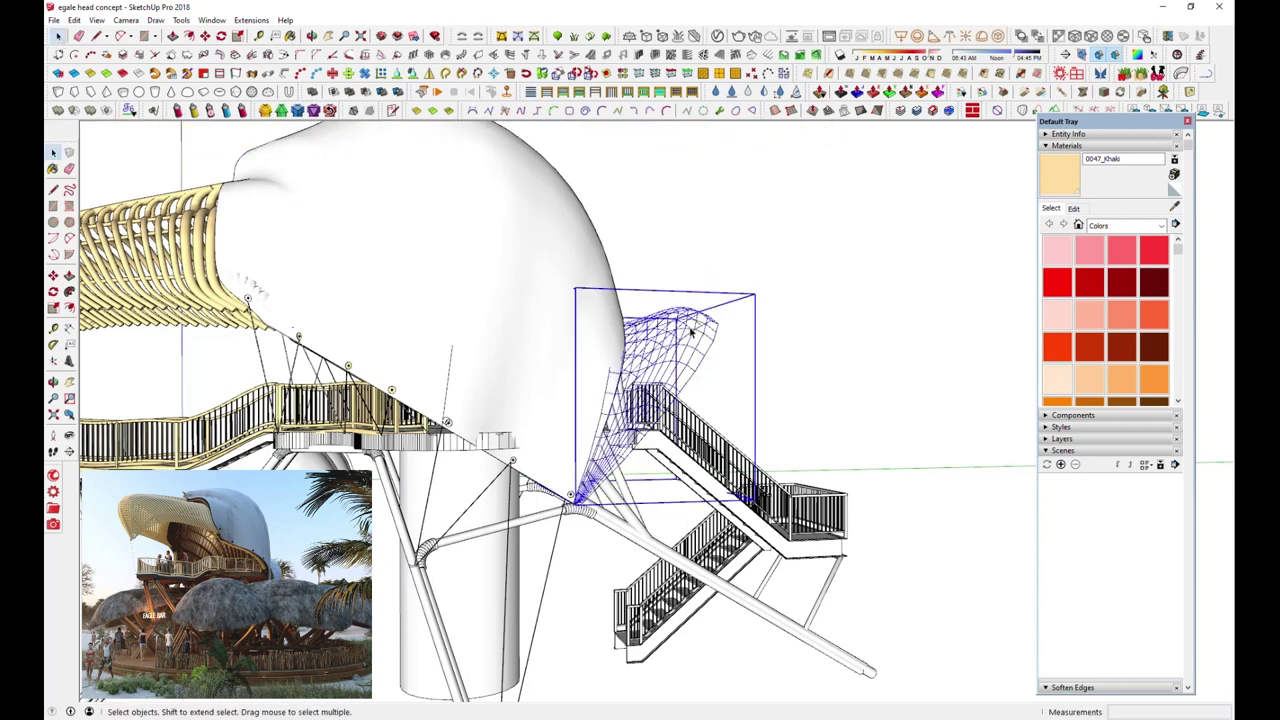
pyautogui.doubleClick(690, 332)
pyautogui.moveTo(539, 255); pyautogui.dragTo(775, 568)
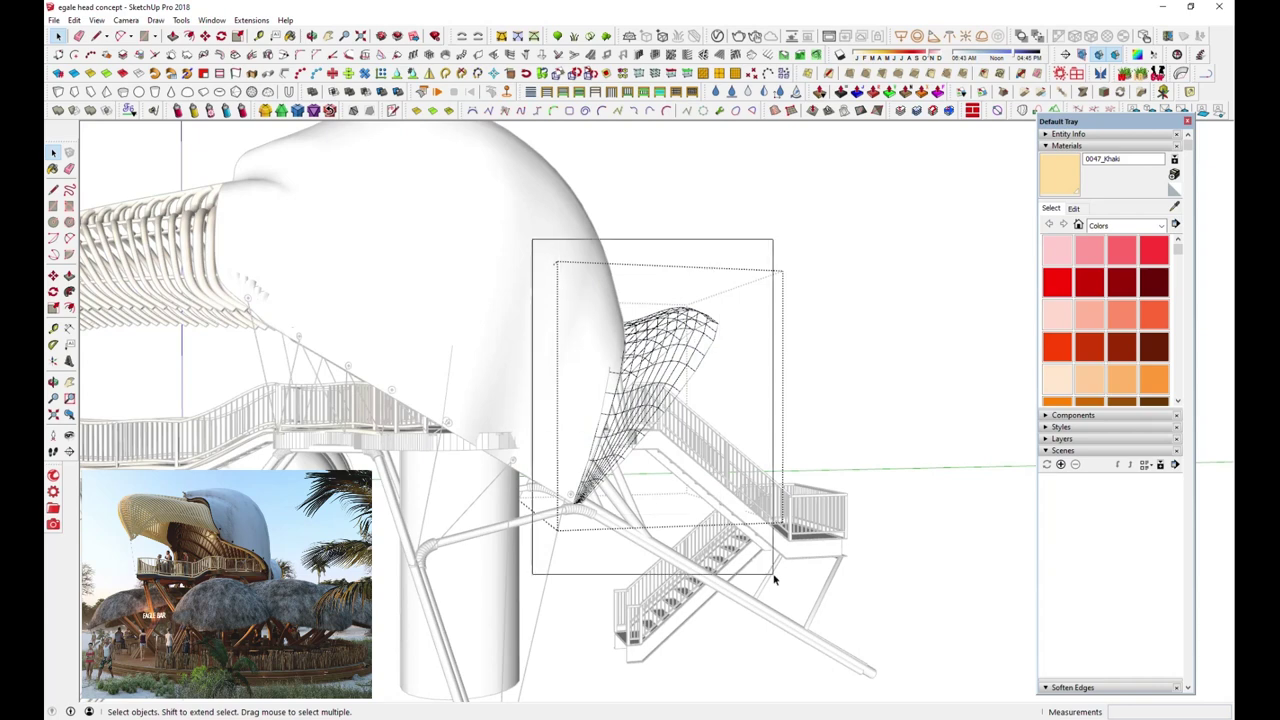
pyautogui.click(285, 76)
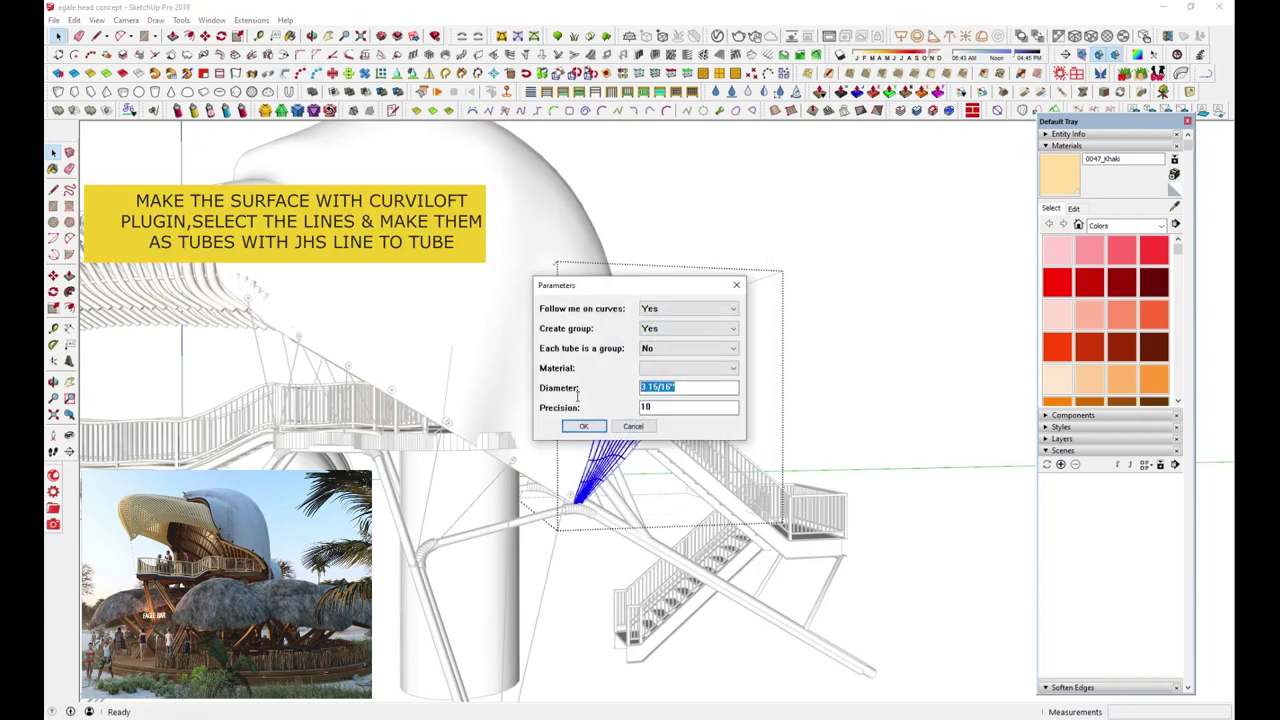
pyautogui.click(583, 425)
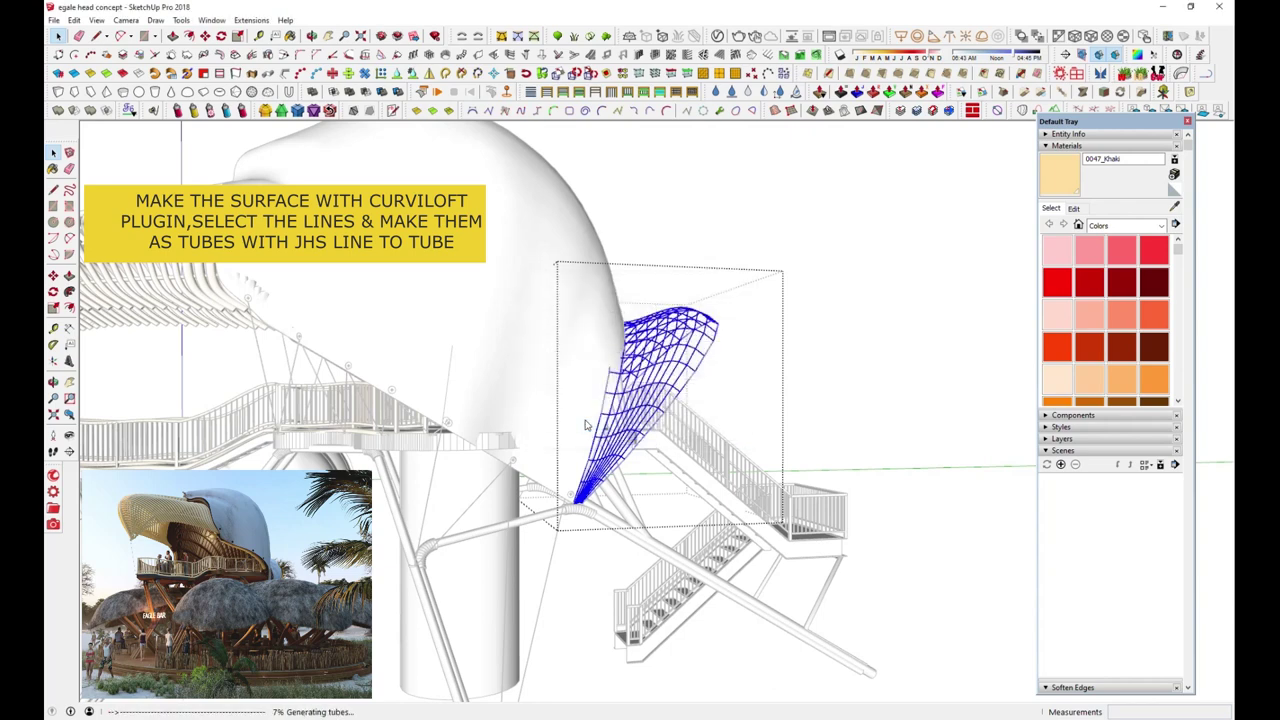
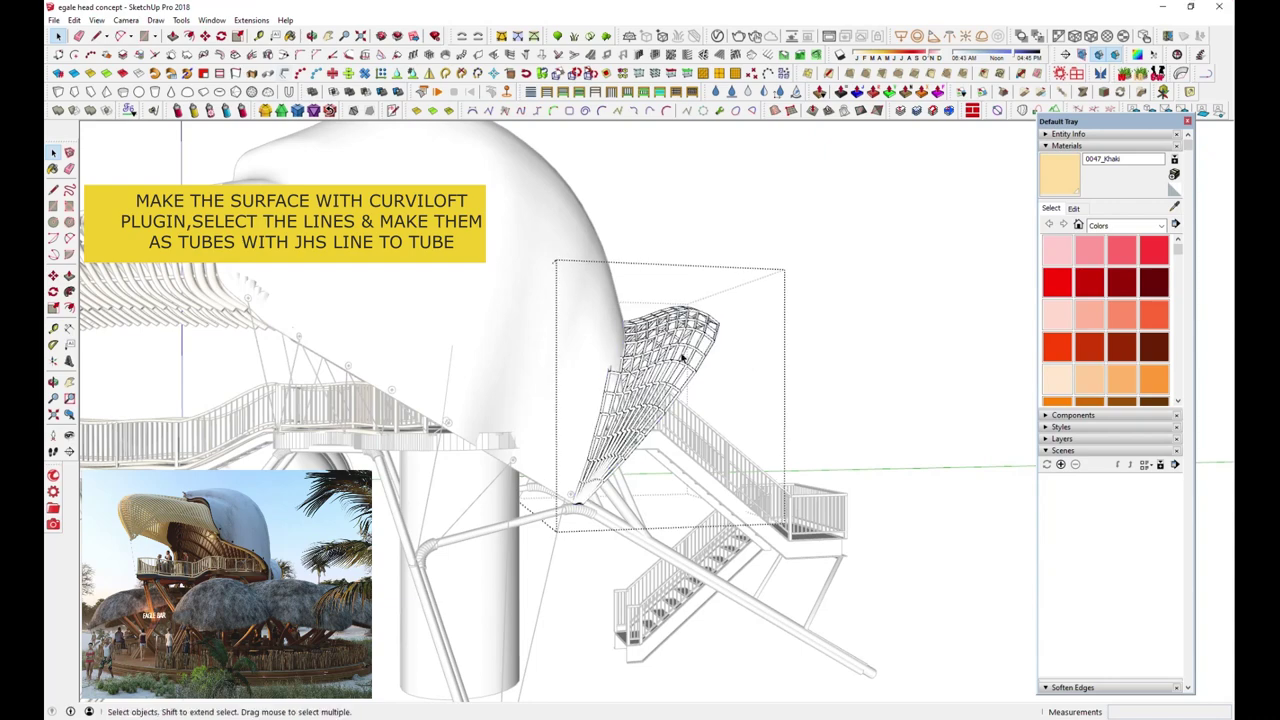
# Hide the lattice canopy
pyautogui.scroll(3, 683, 358)
pyautogui.moveTo(683, 358)
pyautogui.mouseDown(button='middle')
pyautogui.moveTo(501, 366)
pyautogui.moveTo(668, 348)
pyautogui.mouseUp(button='middle')
pyautogui.click(620, 280)
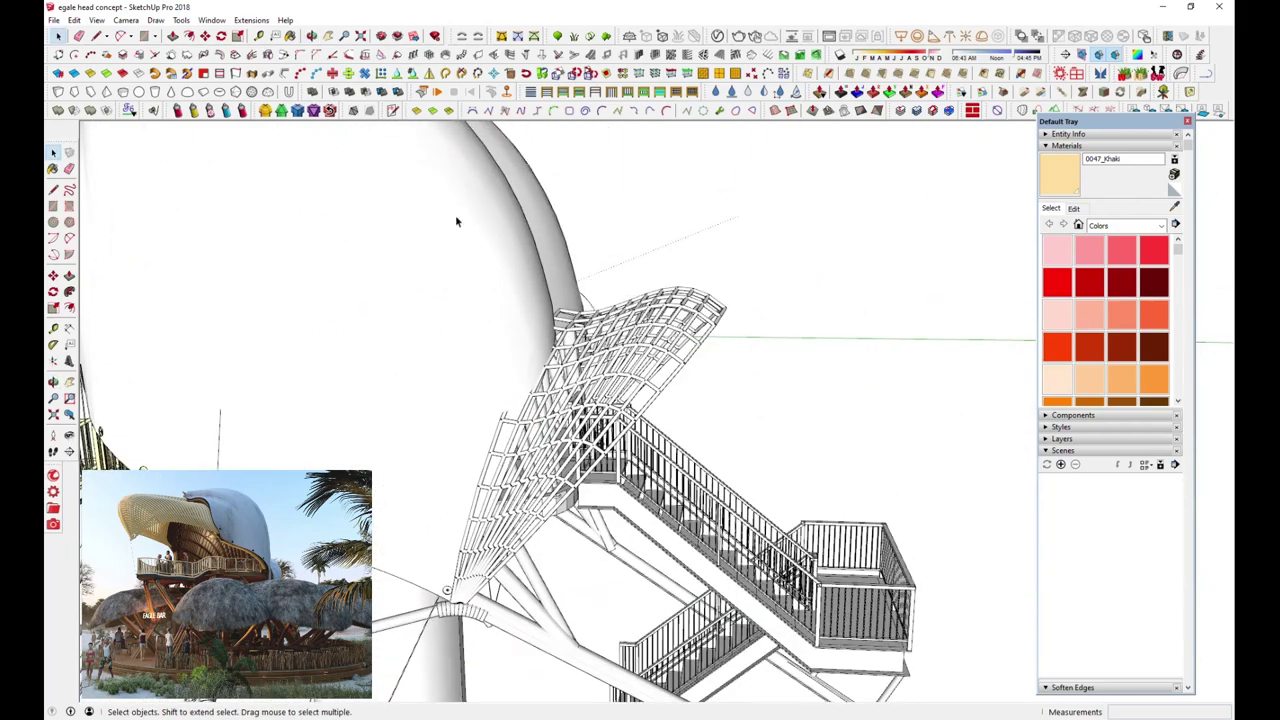
pyautogui.click(655, 340)
pyautogui.rightClick(655, 340)
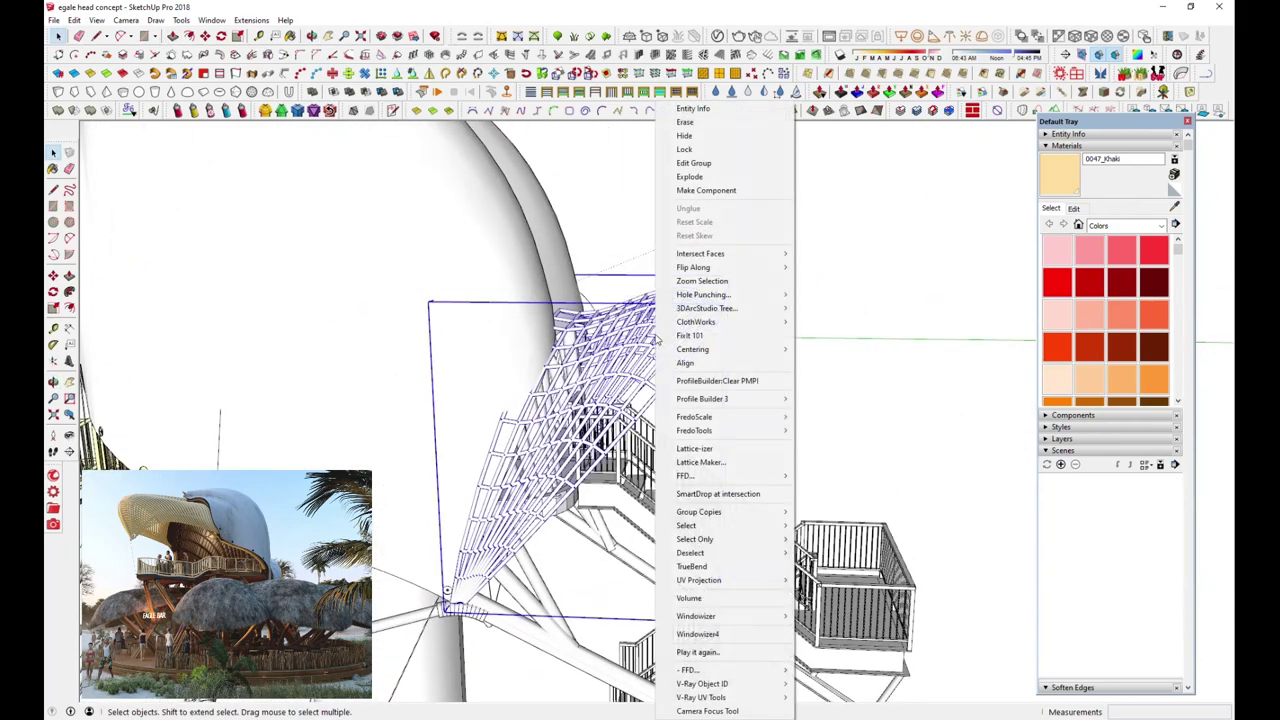
pyautogui.click(695, 150)
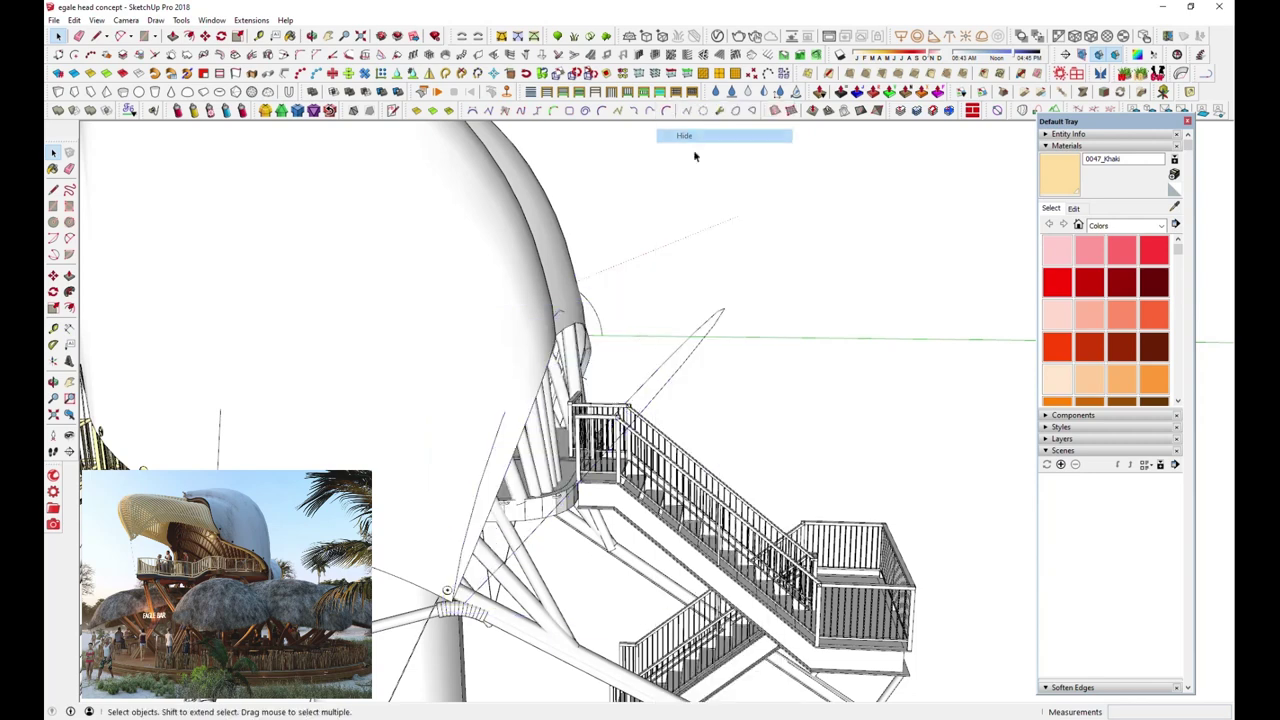
# Make trial tubes along the two guide edges with JHS Line to Tube, then erase them
pyautogui.click(560, 316)
pyautogui.keyDown('shift'); pyautogui.click(703, 345); pyautogui.keyUp('shift')
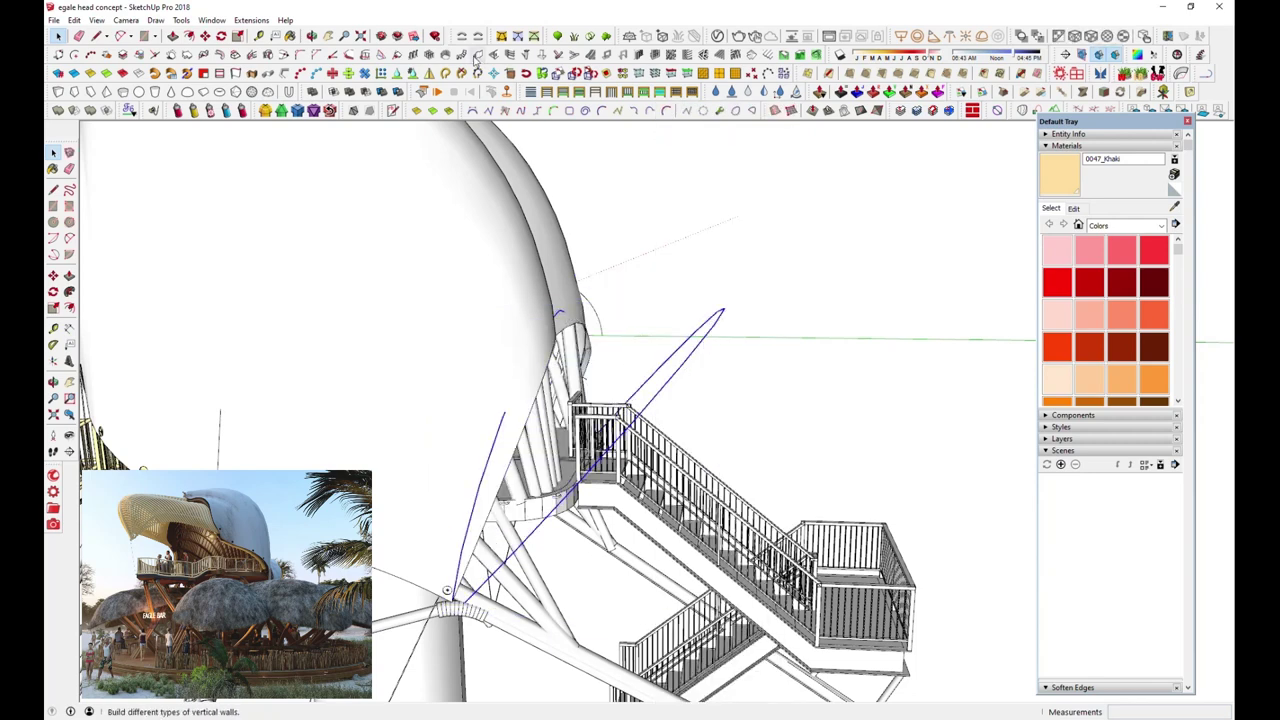
pyautogui.click(289, 76)
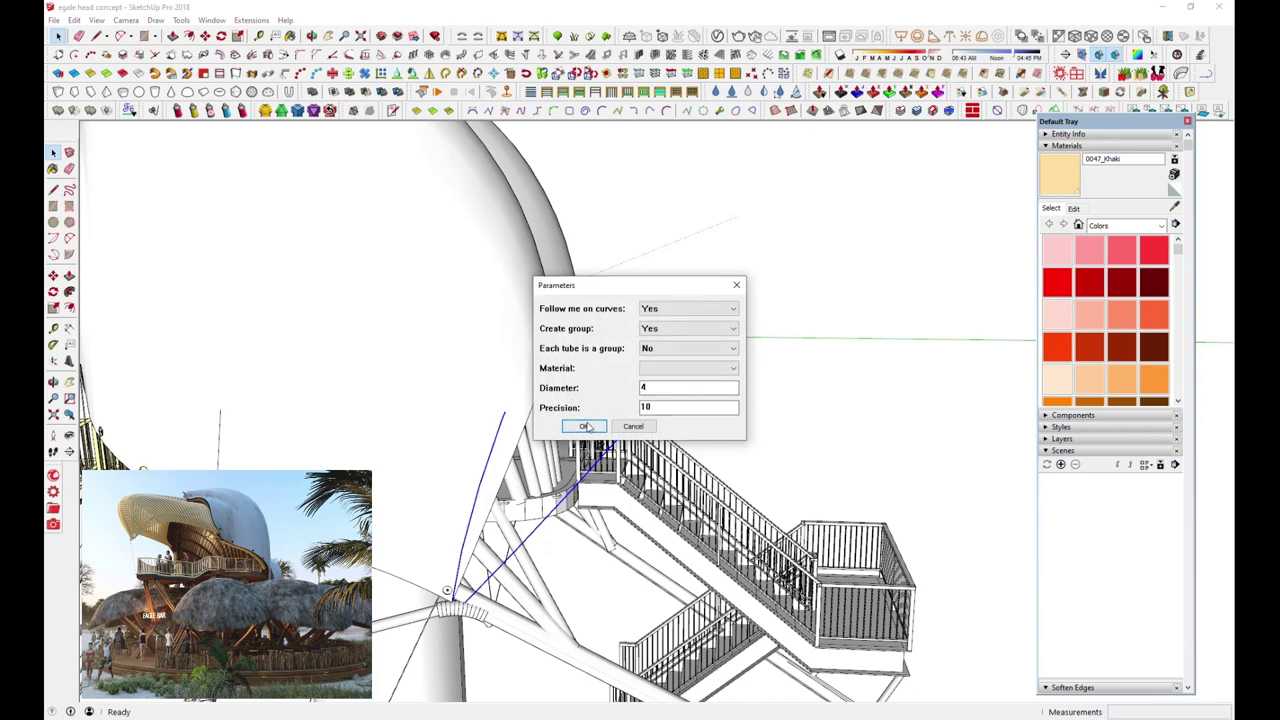
pyautogui.click(587, 427)
pyautogui.rightClick(703, 345)
pyautogui.click(720, 108)
pyautogui.click(720, 316)
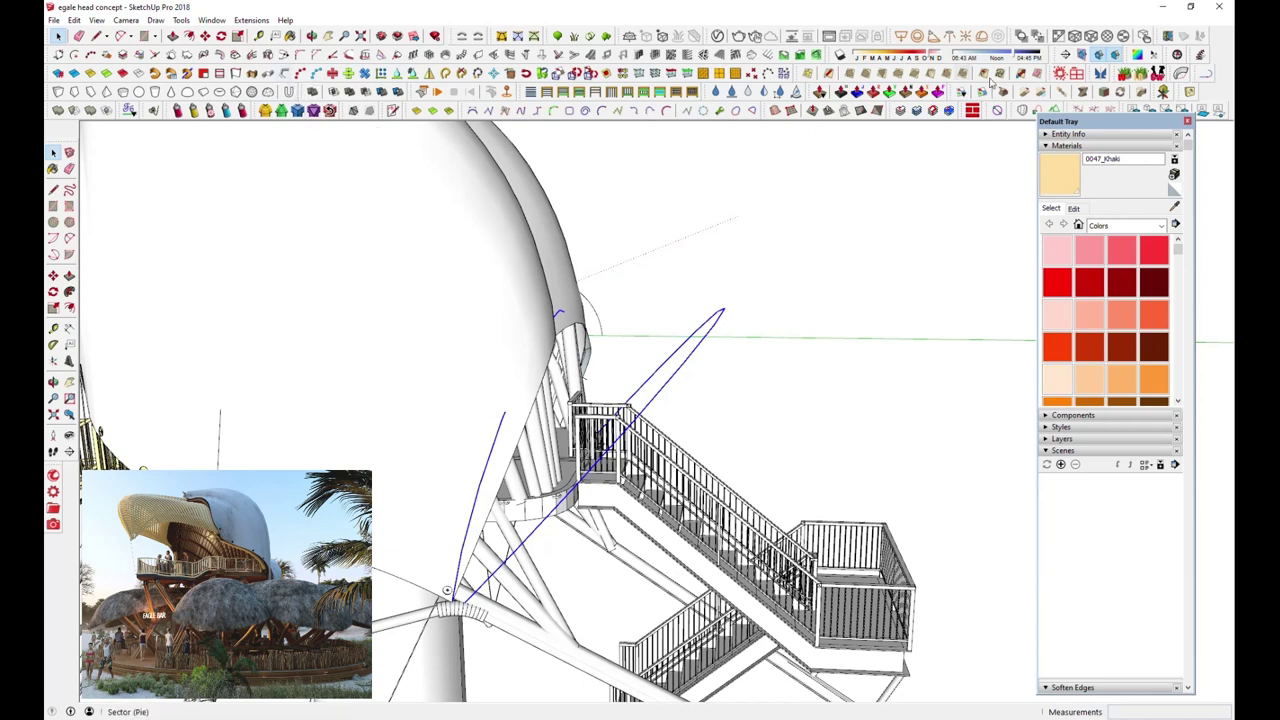
# Loft a surface between the two guide curves with Curviloft, trying different spline methods
pyautogui.click(1022, 112)
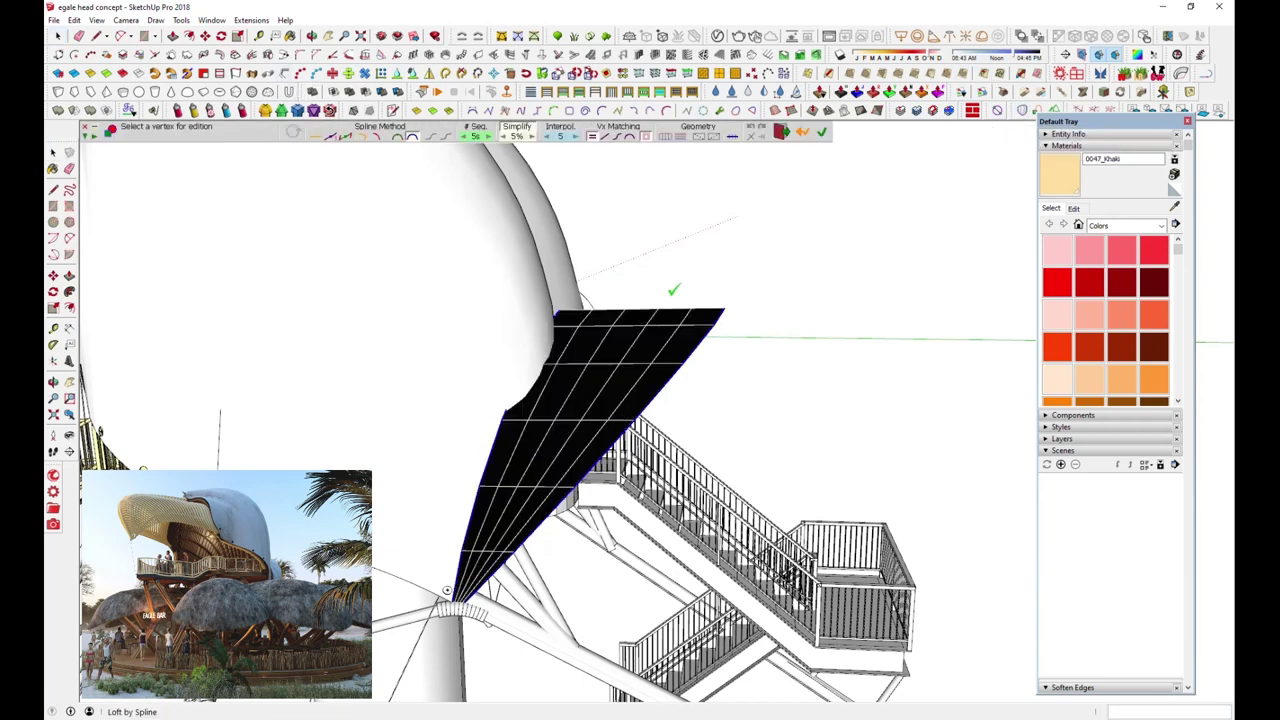
pyautogui.click(365, 139)
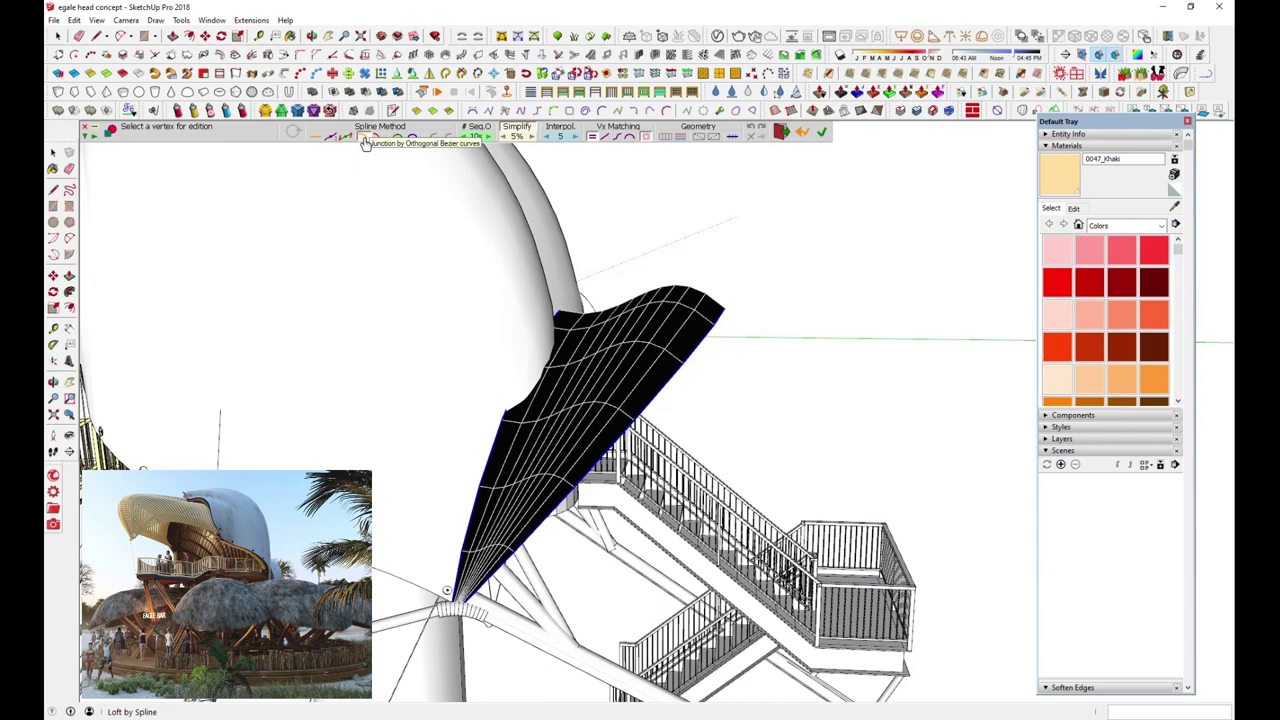
pyautogui.click(378, 137)
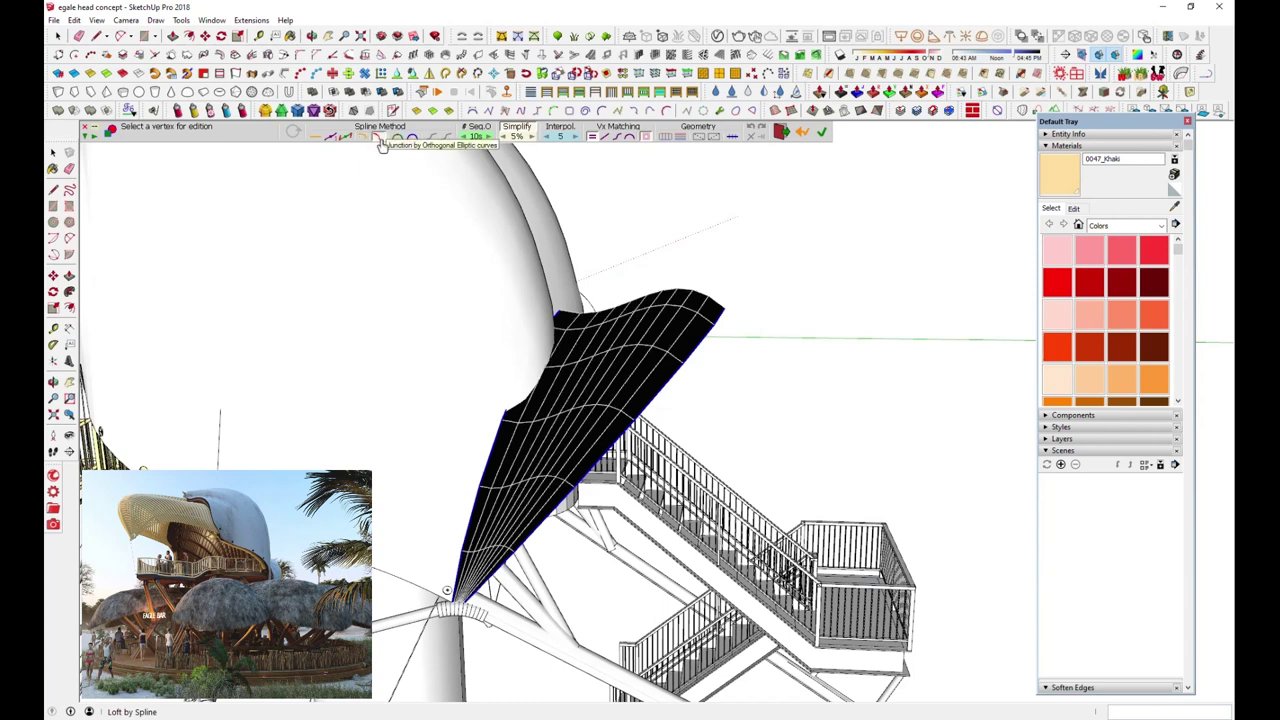
pyautogui.click(685, 233)
# Unhide all hidden geometry, then select the loft surface and view it from below
pyautogui.click(75, 20)
pyautogui.moveTo(97, 197)
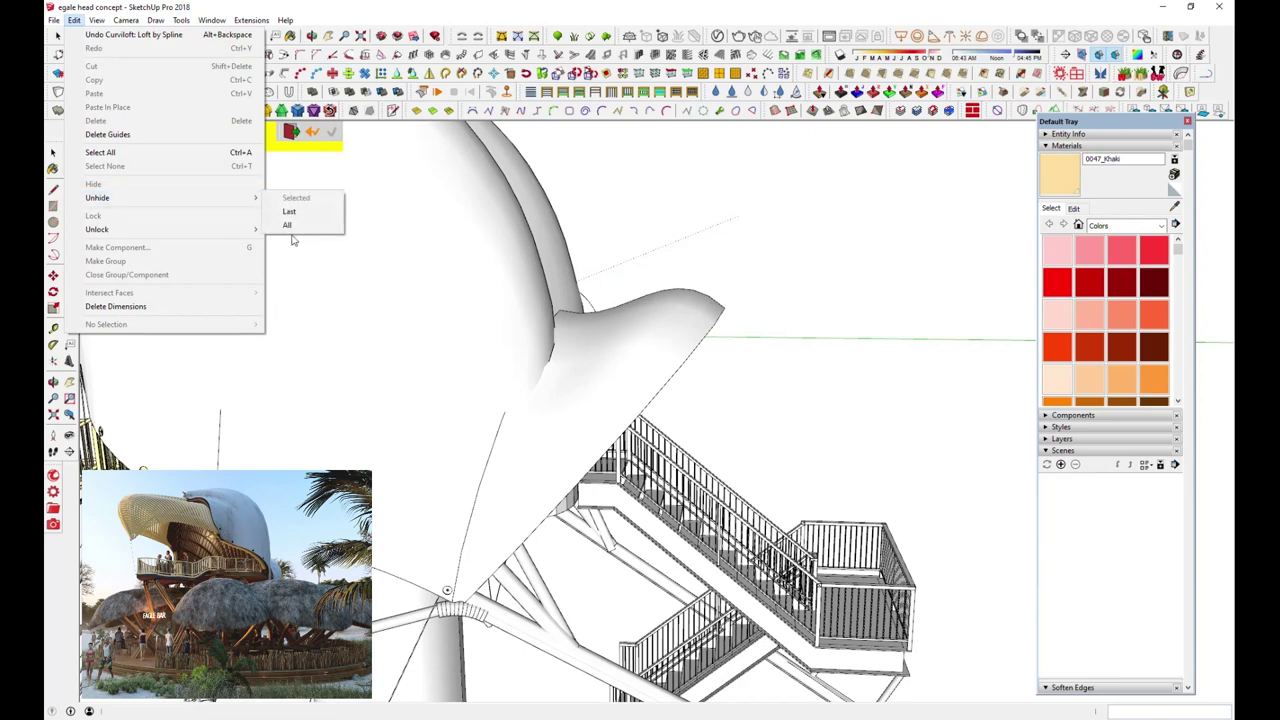
pyautogui.click(288, 225)
pyautogui.scroll(3, 617, 320)
pyautogui.scroll(4, 617, 300)
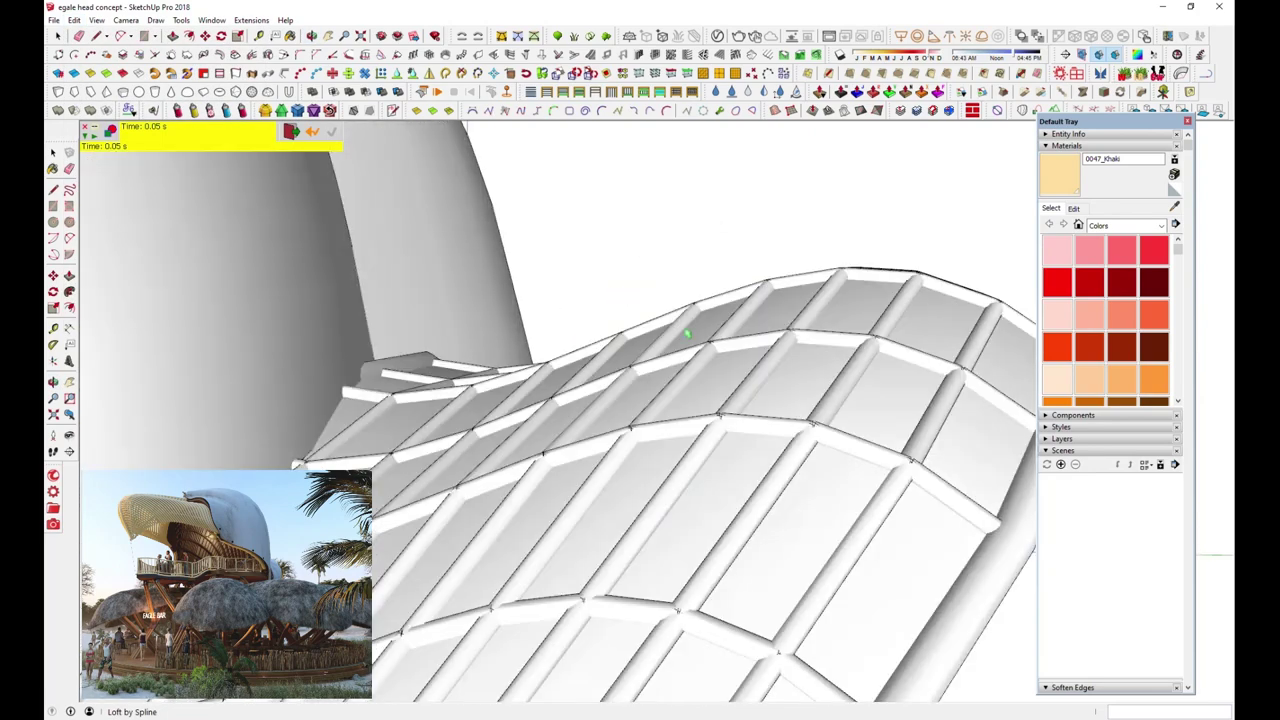
pyautogui.scroll(-2, 687, 334)
pyautogui.click(57, 36)
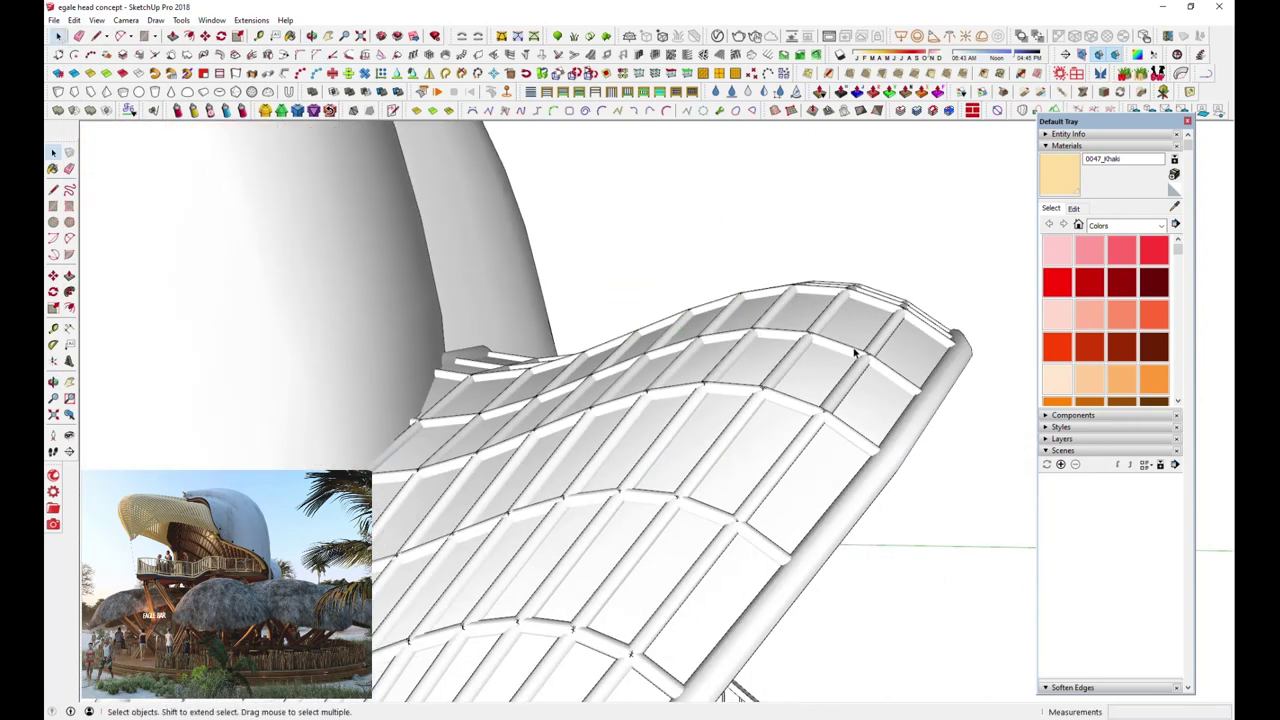
pyautogui.click(851, 355)
pyautogui.scroll(-2, 786, 342)
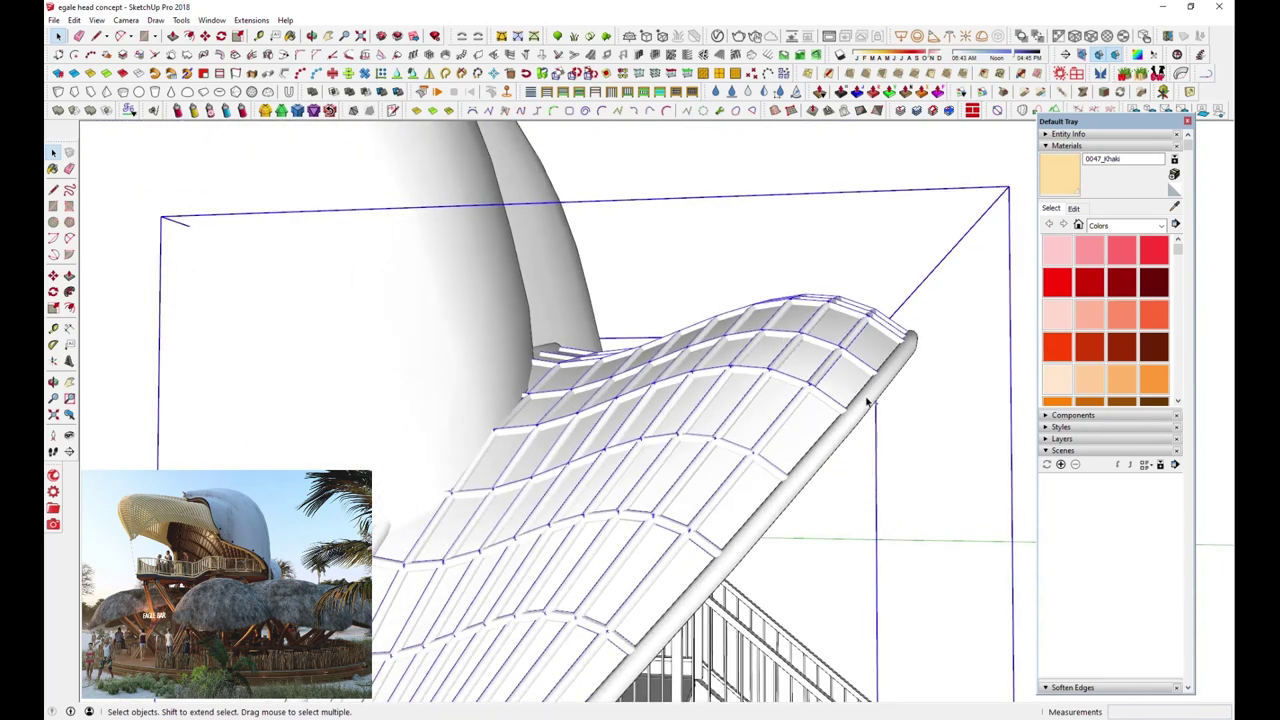
pyautogui.moveTo(866, 400); pyautogui.dragTo(726, 278, button='middle')
# Make the loft surface into a group
pyautogui.rightClick(735, 278)
pyautogui.click(775, 226)
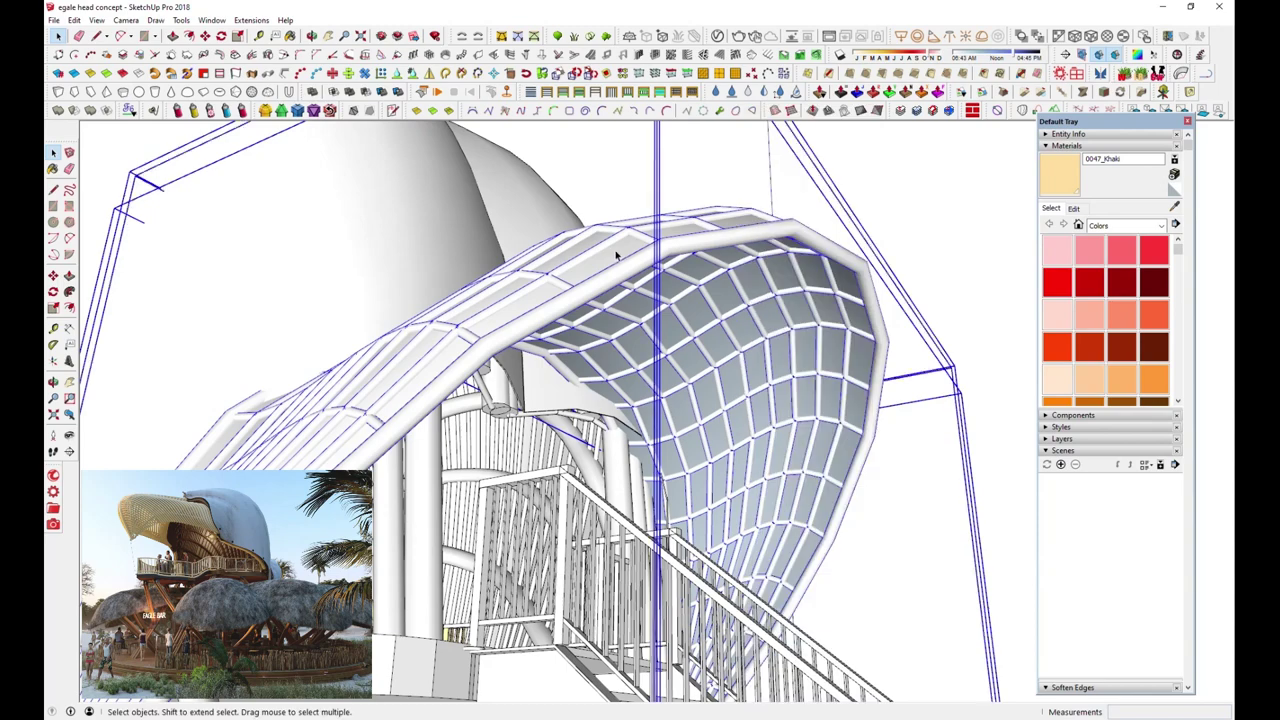
pyautogui.rightClick(615, 232)
pyautogui.click(660, 227)
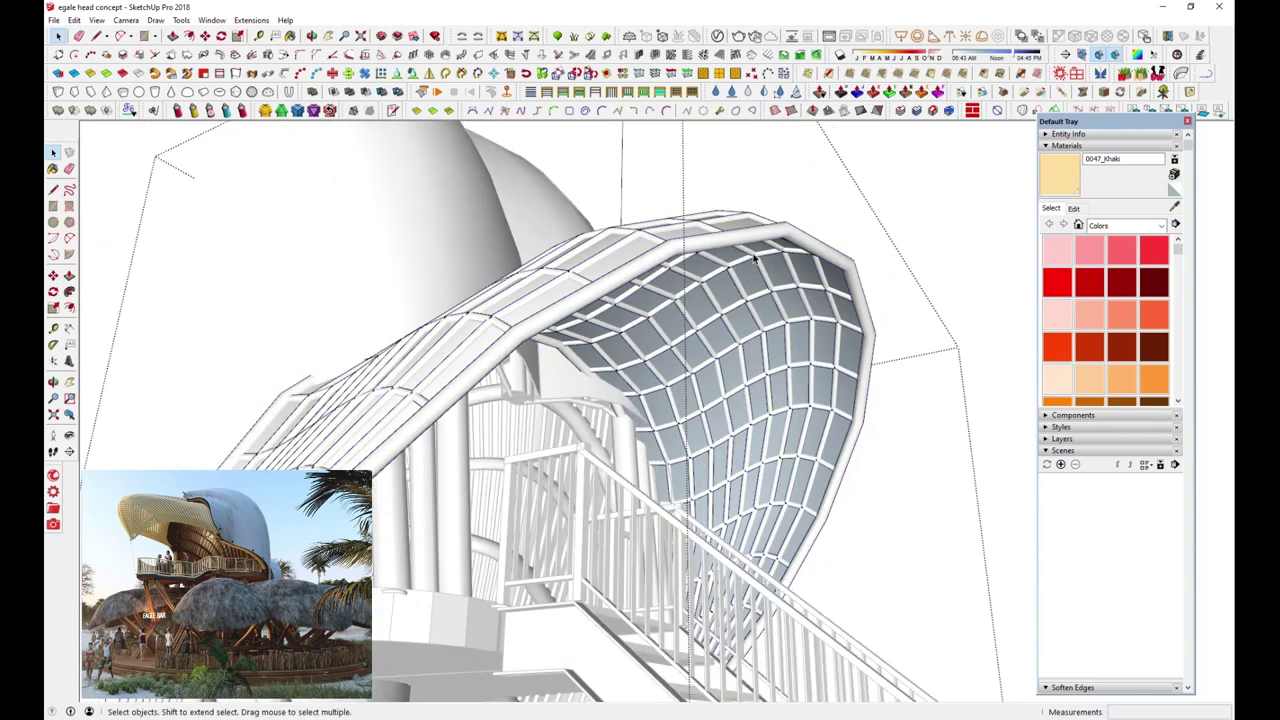
# Thicken the roof group into a solid shell offset about 1 5/8"
pyautogui.moveTo(698, 238); pyautogui.dragTo(701, 300, button='middle')
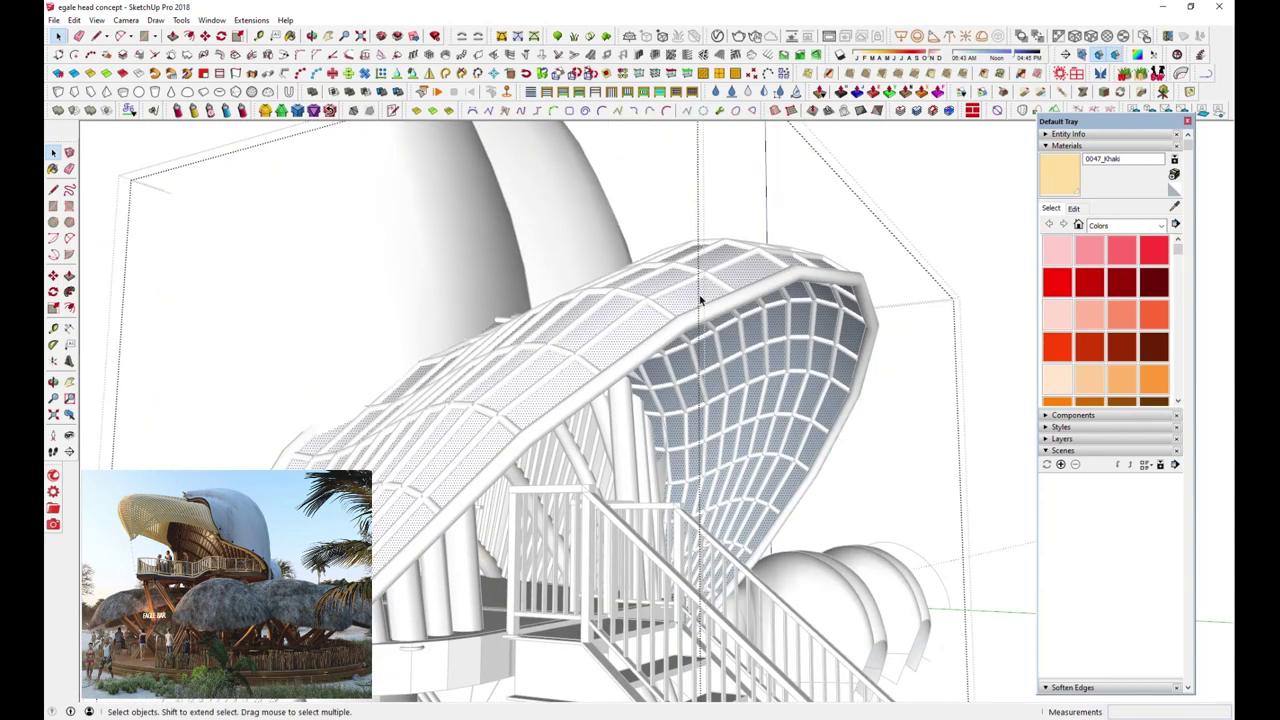
pyautogui.moveTo(757, 277); pyautogui.dragTo(737, 274)
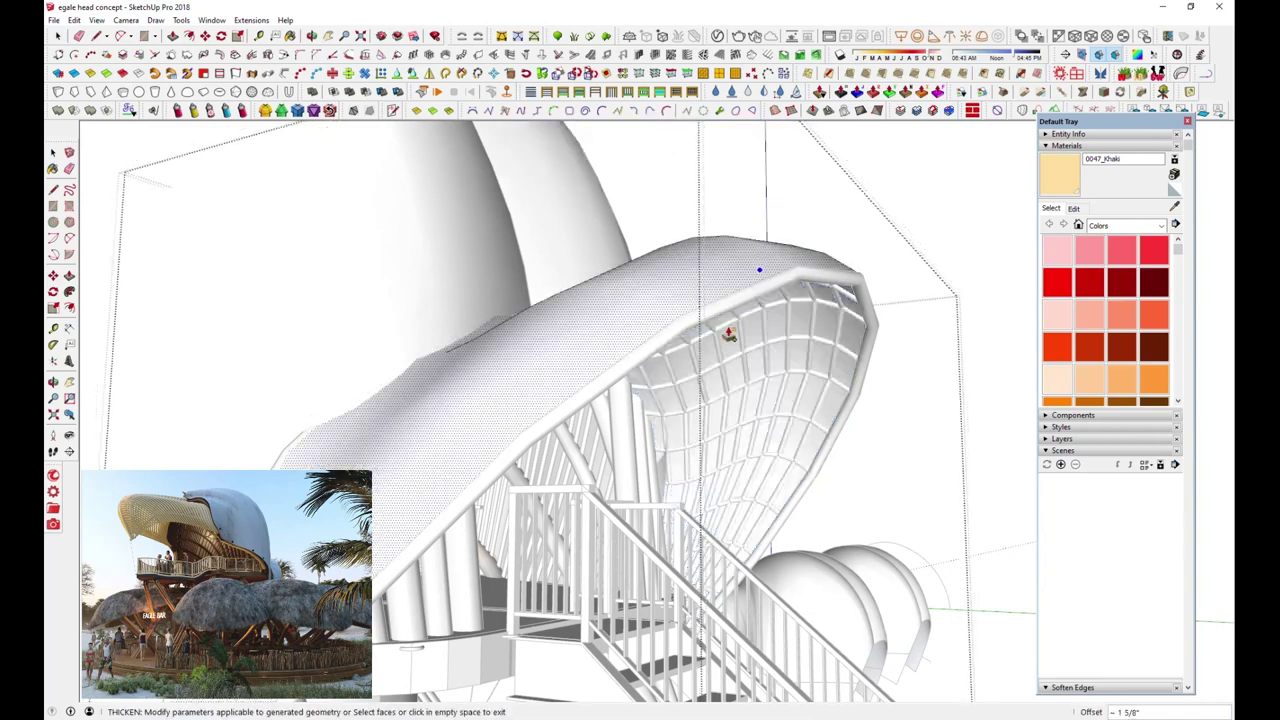
pyautogui.press('space')
pyautogui.moveTo(826, 266)
pyautogui.mouseDown(button='middle')
pyautogui.moveTo(601, 320)
pyautogui.moveTo(591, 449)
pyautogui.mouseUp(button='middle')
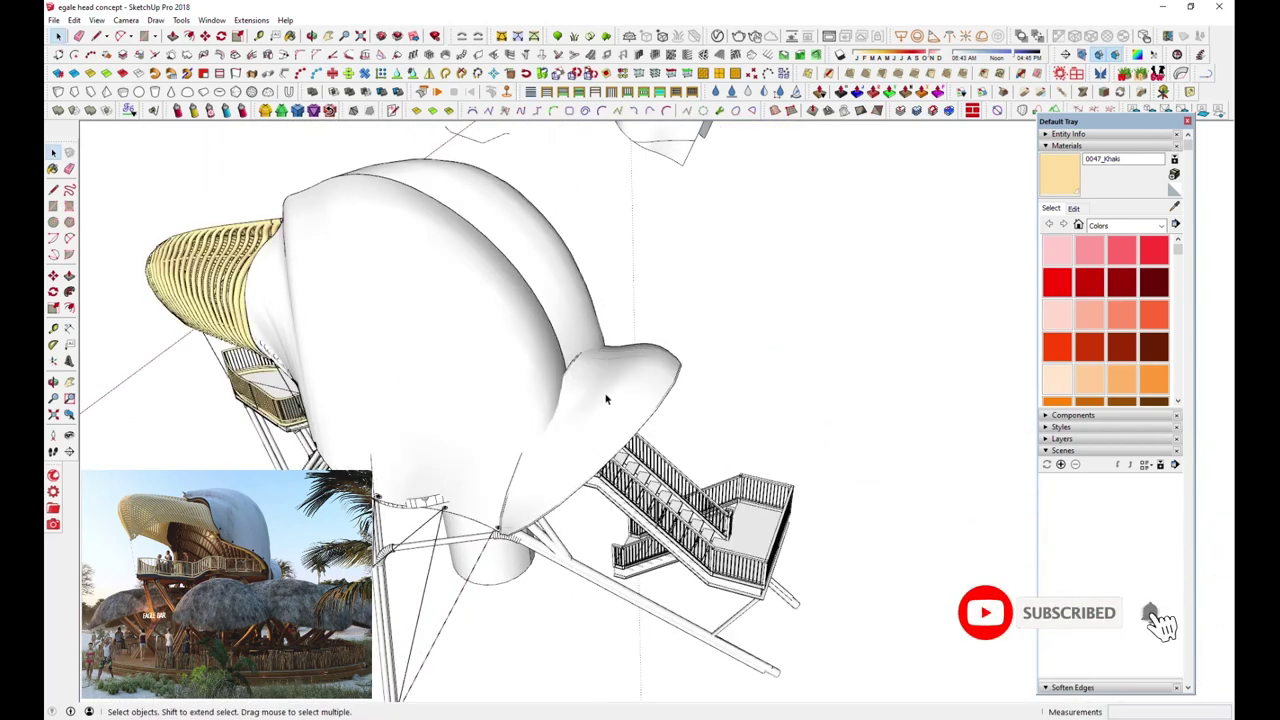
pyautogui.press('s')
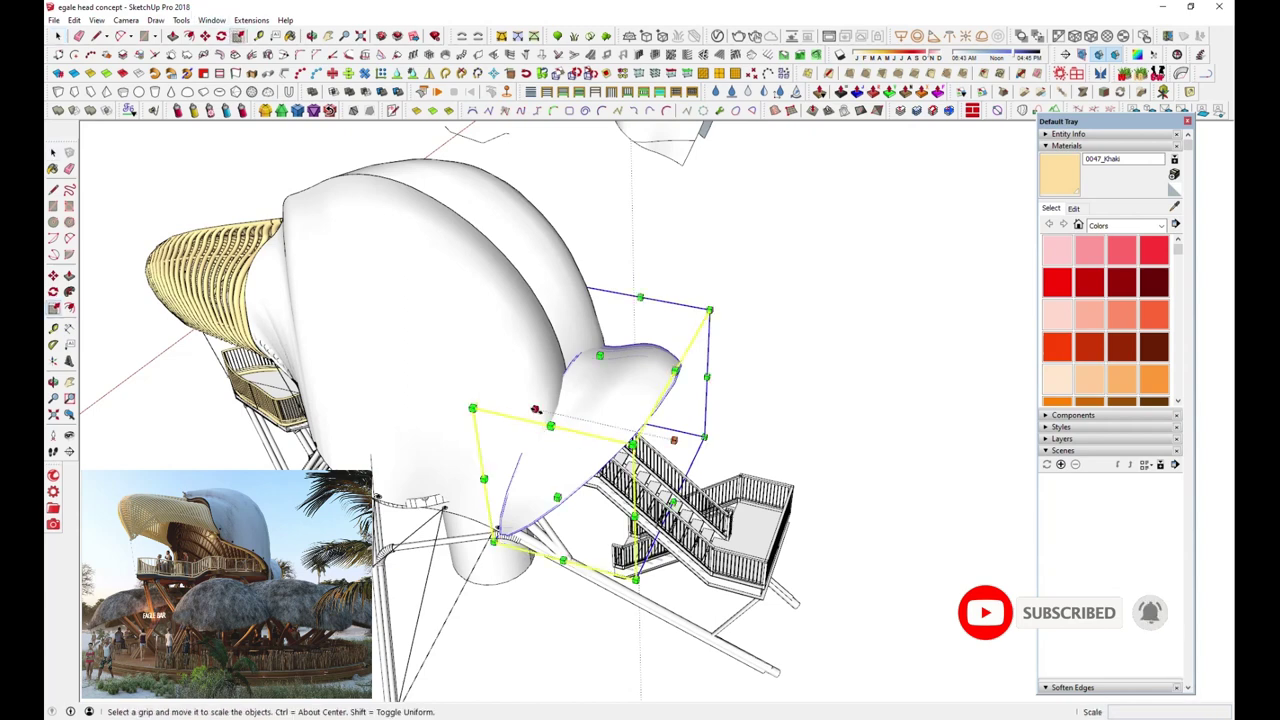
# Scale the roof shell along the green axis and check it against the canopy and stairs
pyautogui.moveTo(535, 409); pyautogui.dragTo(459, 356)
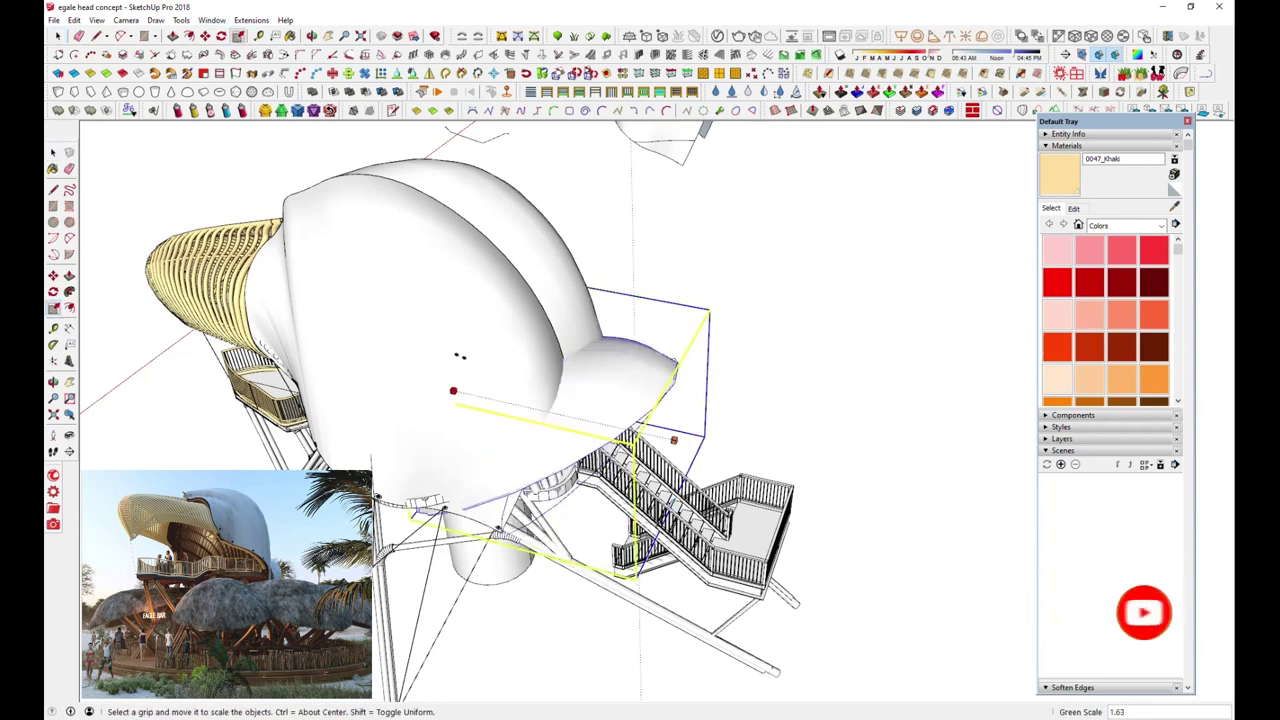
pyautogui.moveTo(459, 356); pyautogui.dragTo(453, 365)
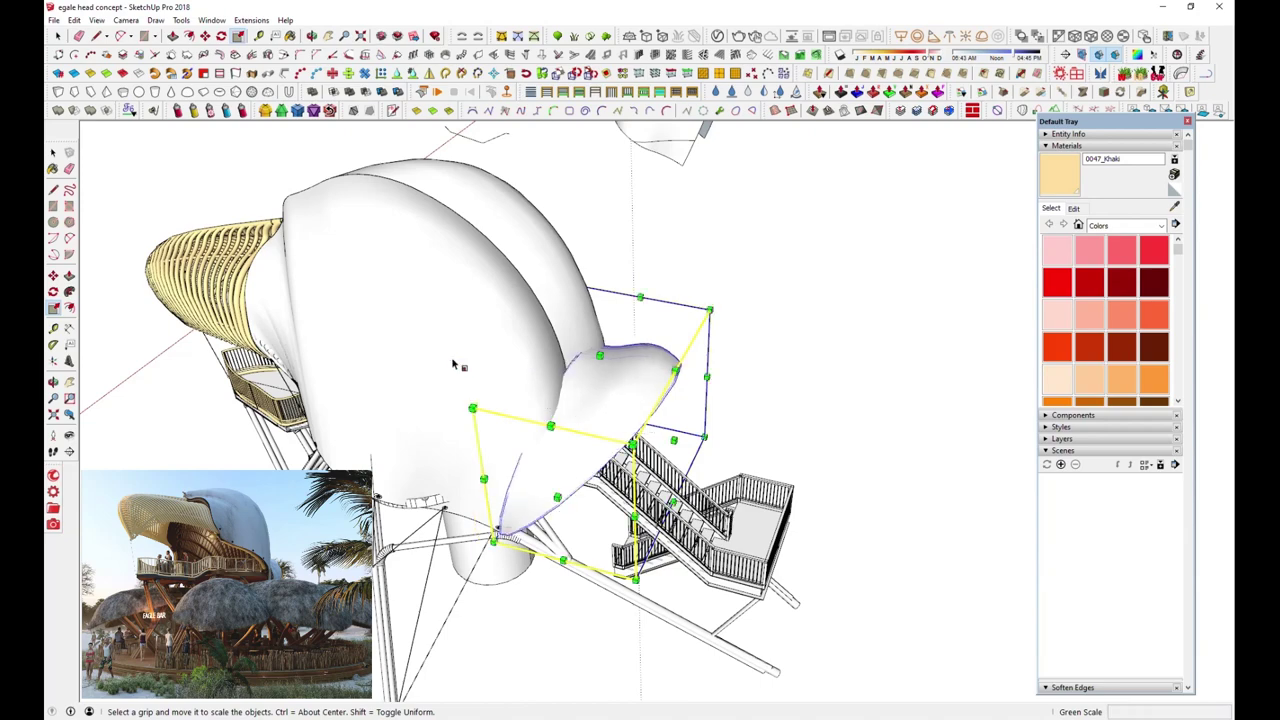
pyautogui.moveTo(453, 365); pyautogui.dragTo(663, 360, button='middle')
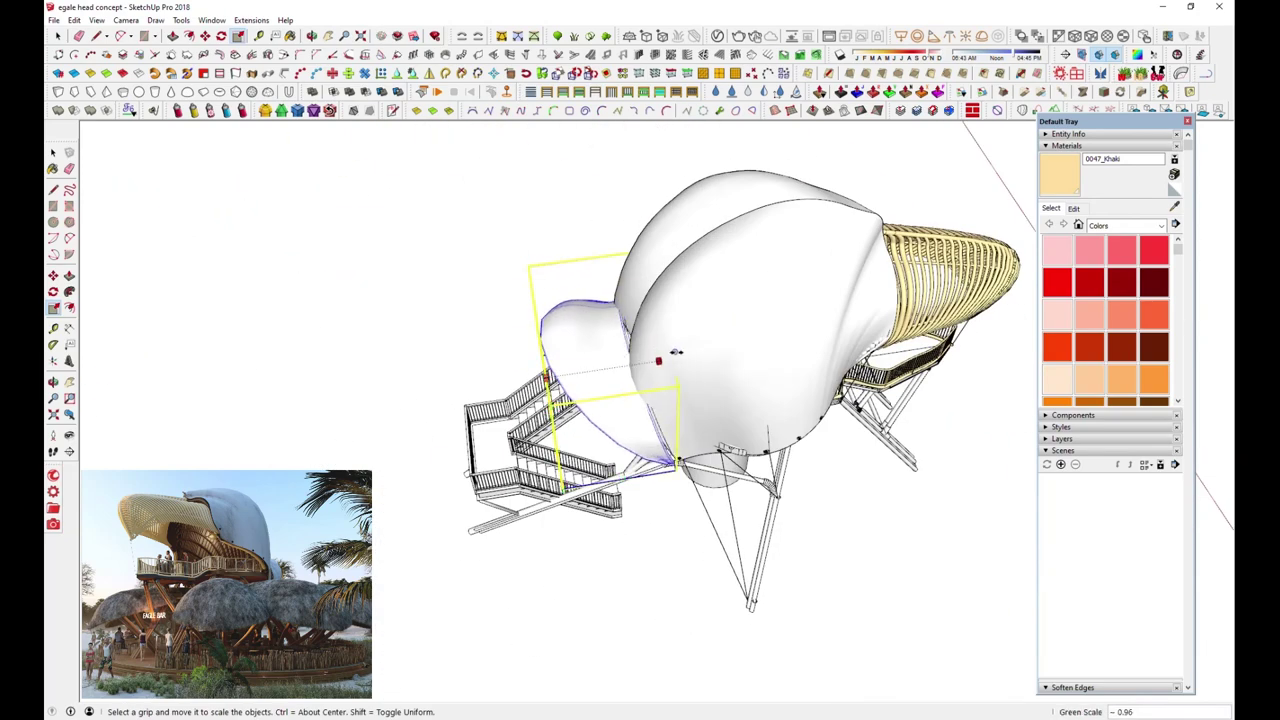
pyautogui.moveTo(677, 352)
pyautogui.mouseDown(button='middle')
pyautogui.moveTo(770, 275)
pyautogui.moveTo(970, 375)
pyautogui.moveTo(829, 323)
pyautogui.moveTo(686, 294)
pyautogui.moveTo(320, 380)
pyautogui.moveTo(264, 381)
pyautogui.mouseUp(button='middle')
pyautogui.scroll(3, 970, 375)
pyautogui.press('space')
pyautogui.moveTo(640, 420)
pyautogui.mouseDown(button='middle')
pyautogui.moveTo(492, 426)
pyautogui.moveTo(480, 380)
pyautogui.mouseUp(button='middle')
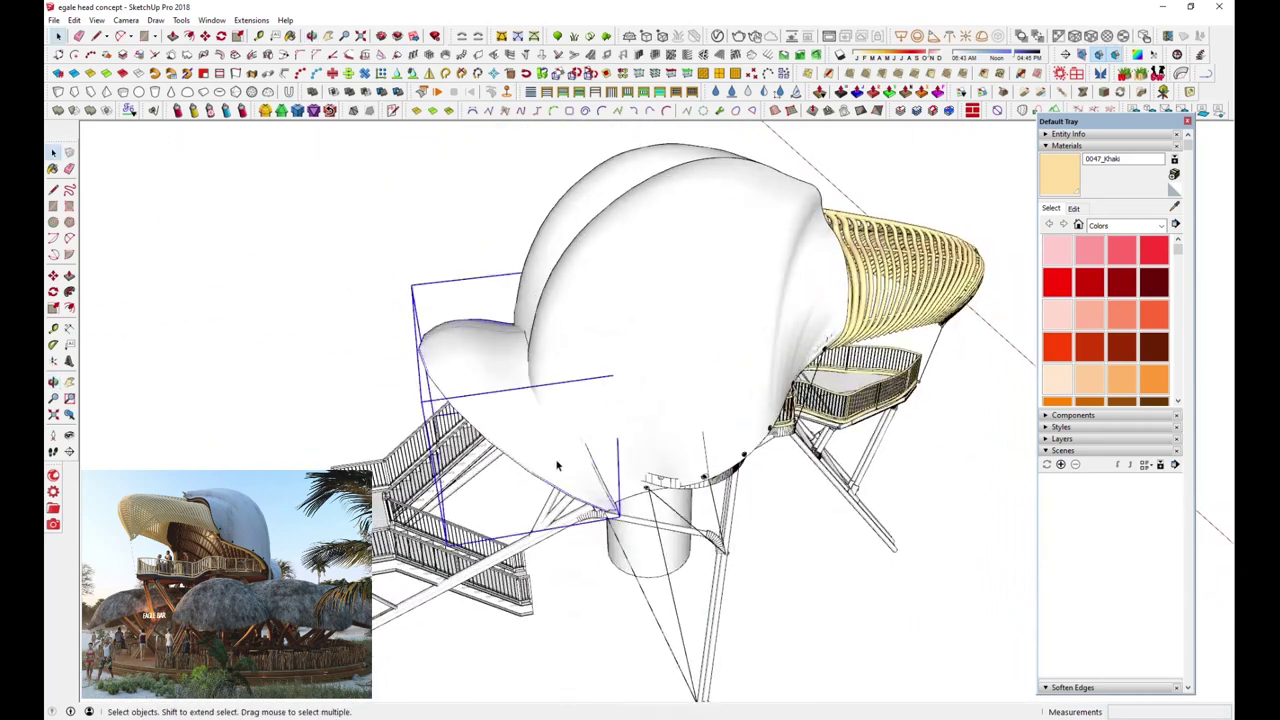
pyautogui.scroll(-3, 640, 420)
# Draw a circle on the ground beside the pavilion and give it 12 sides
pyautogui.press('c')
pyautogui.click(725, 423)
pyautogui.click(864, 428)
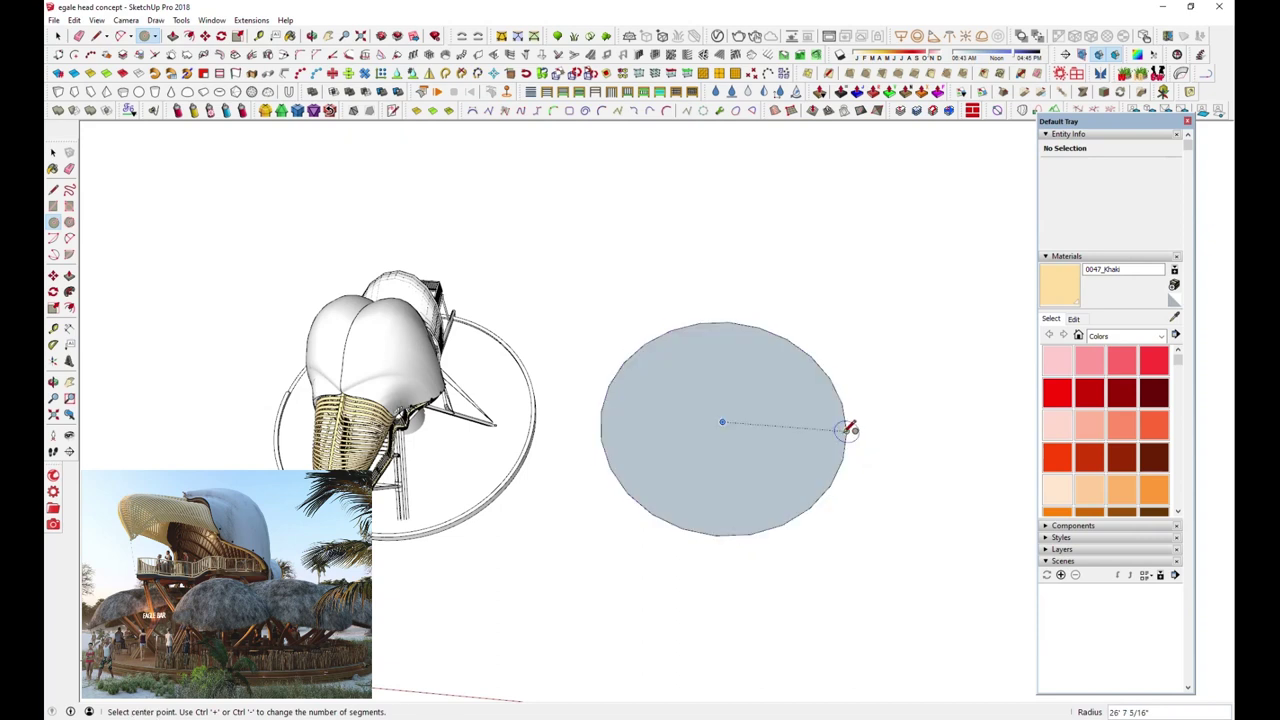
pyautogui.press('space')
pyautogui.click(760, 333)
pyautogui.doubleClick(1140, 196)
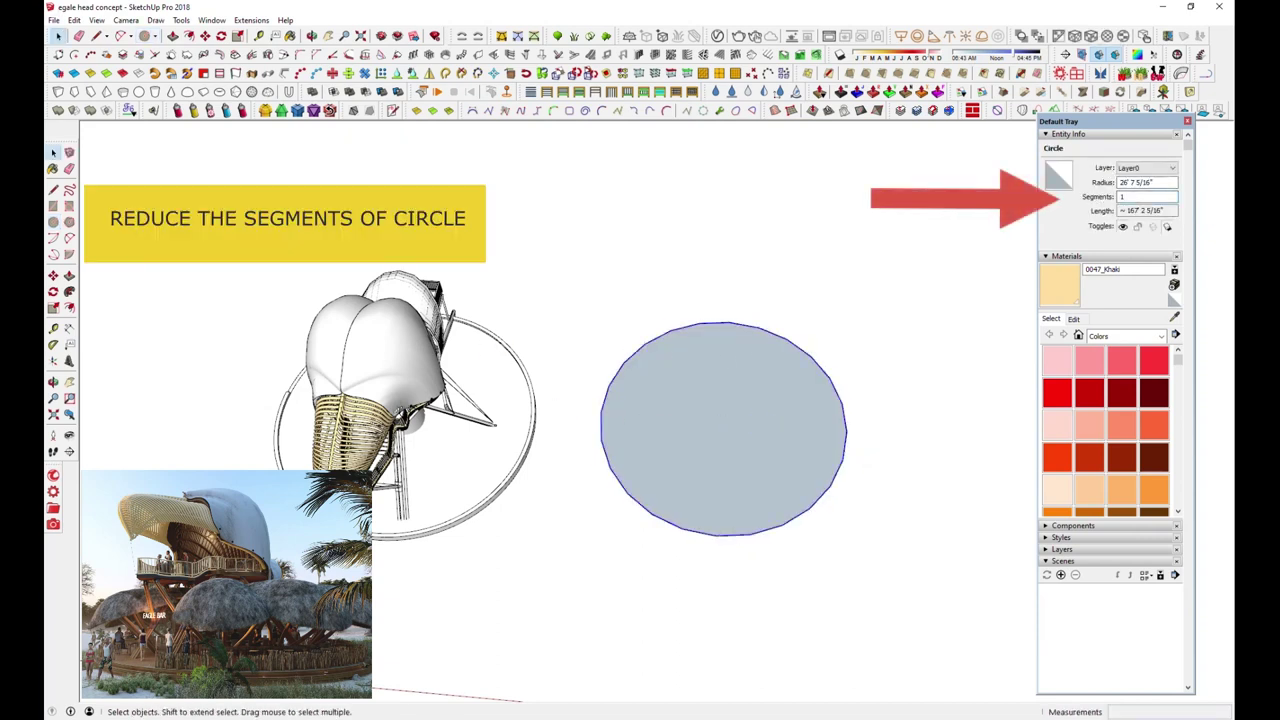
pyautogui.write('2')
pyautogui.press('Return')
# Offset the disc edge inward to make a small circle at its centre
pyautogui.press('f')
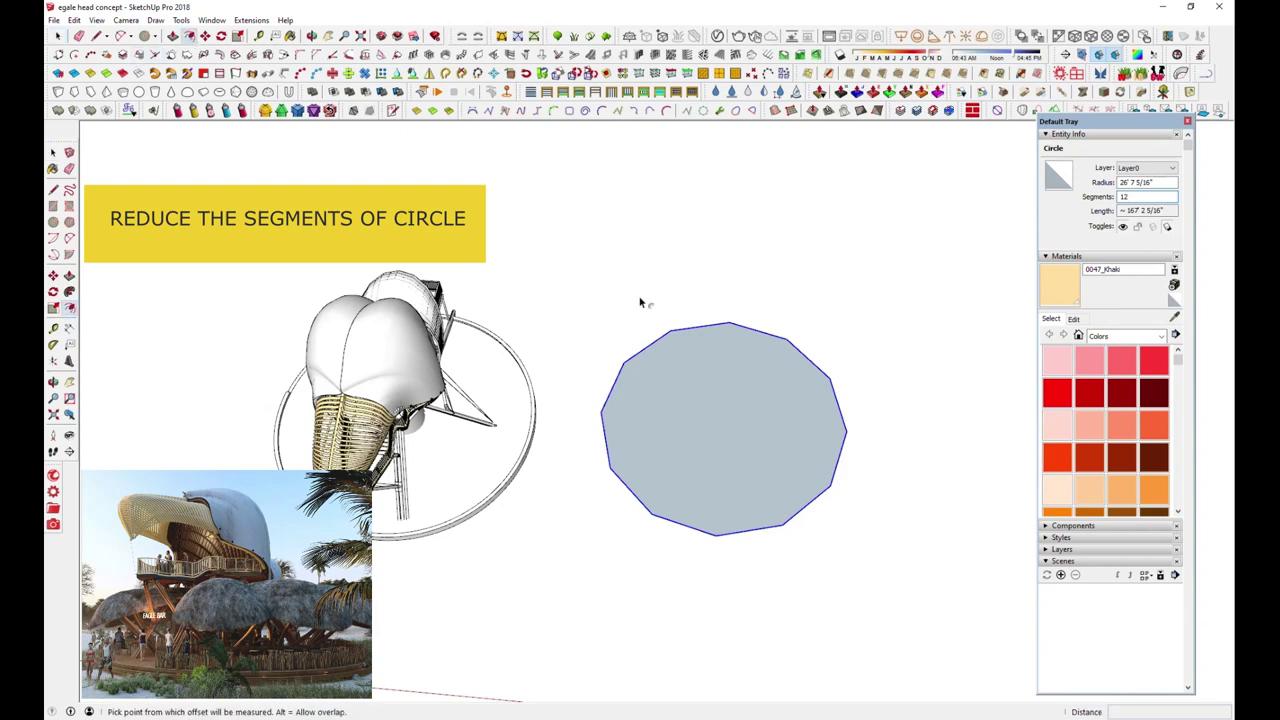
pyautogui.click(836, 398)
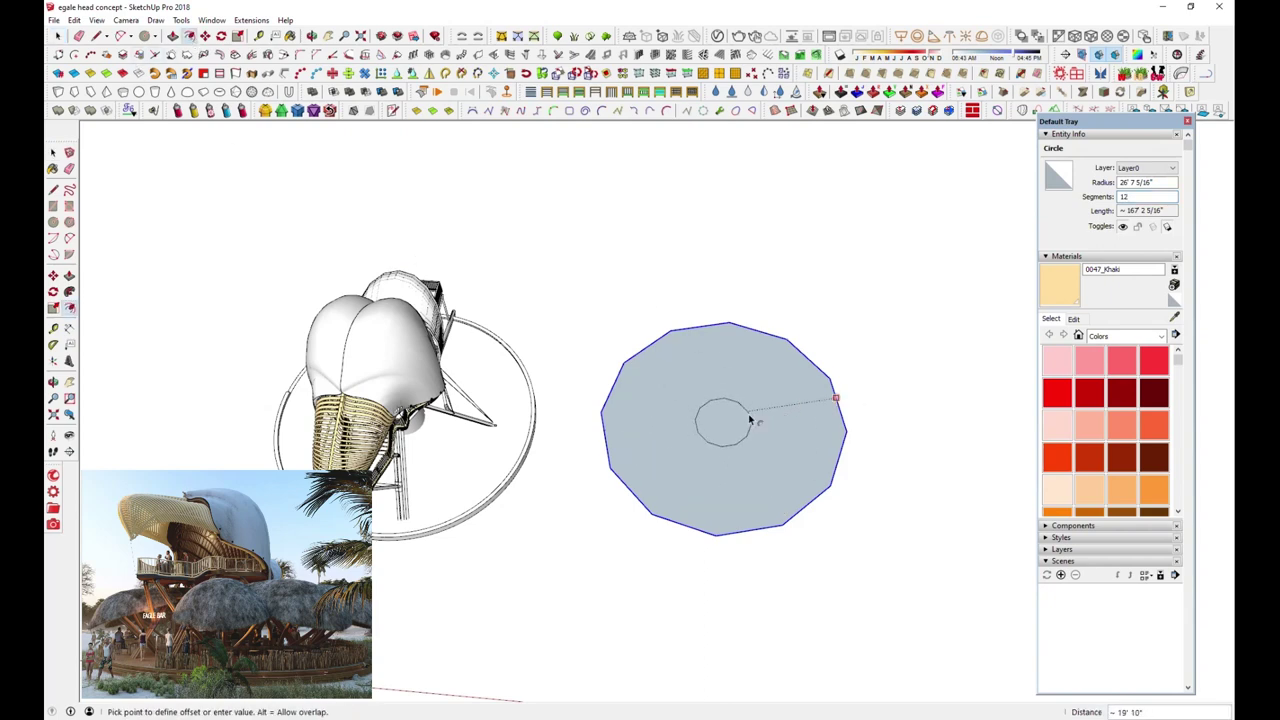
pyautogui.click(747, 420)
pyautogui.moveTo(747, 420); pyautogui.dragTo(700, 430, button='middle')
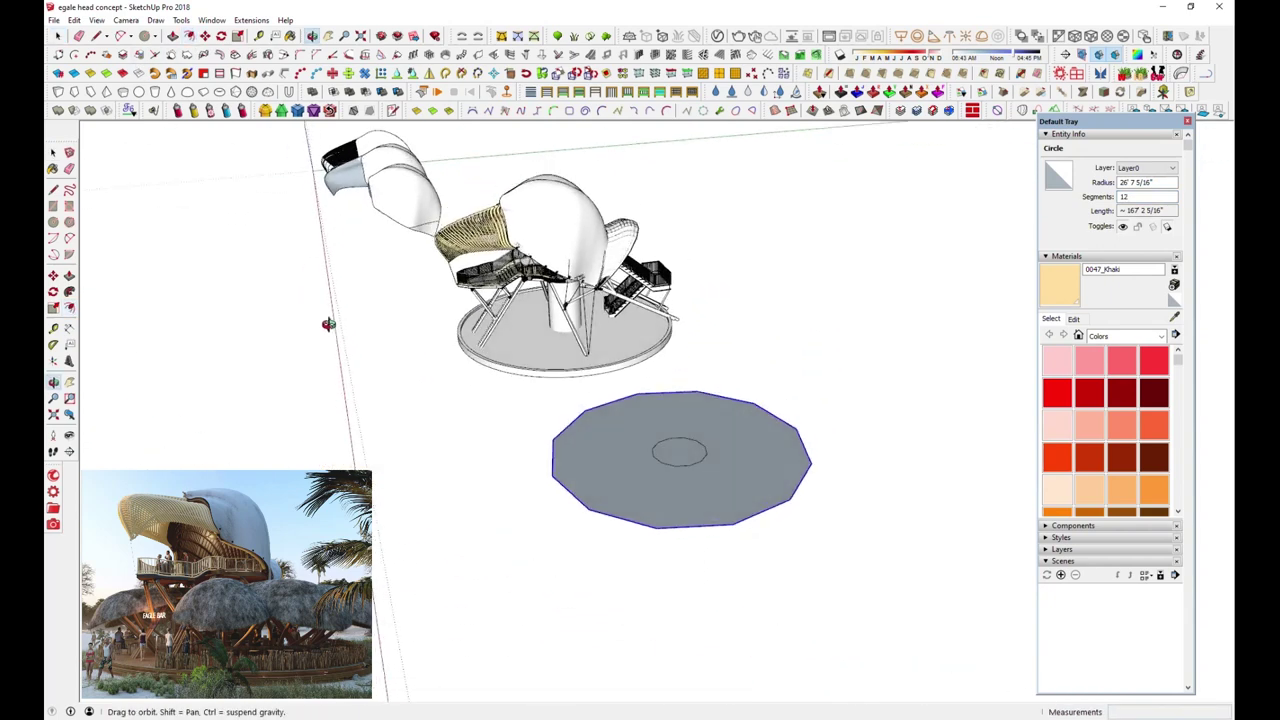
# Start a line at the disc's edge, then view the disc from above and select it
pyautogui.press('l')
pyautogui.moveTo(778, 471); pyautogui.dragTo(771, 437, button='middle')
pyautogui.click(783, 482)
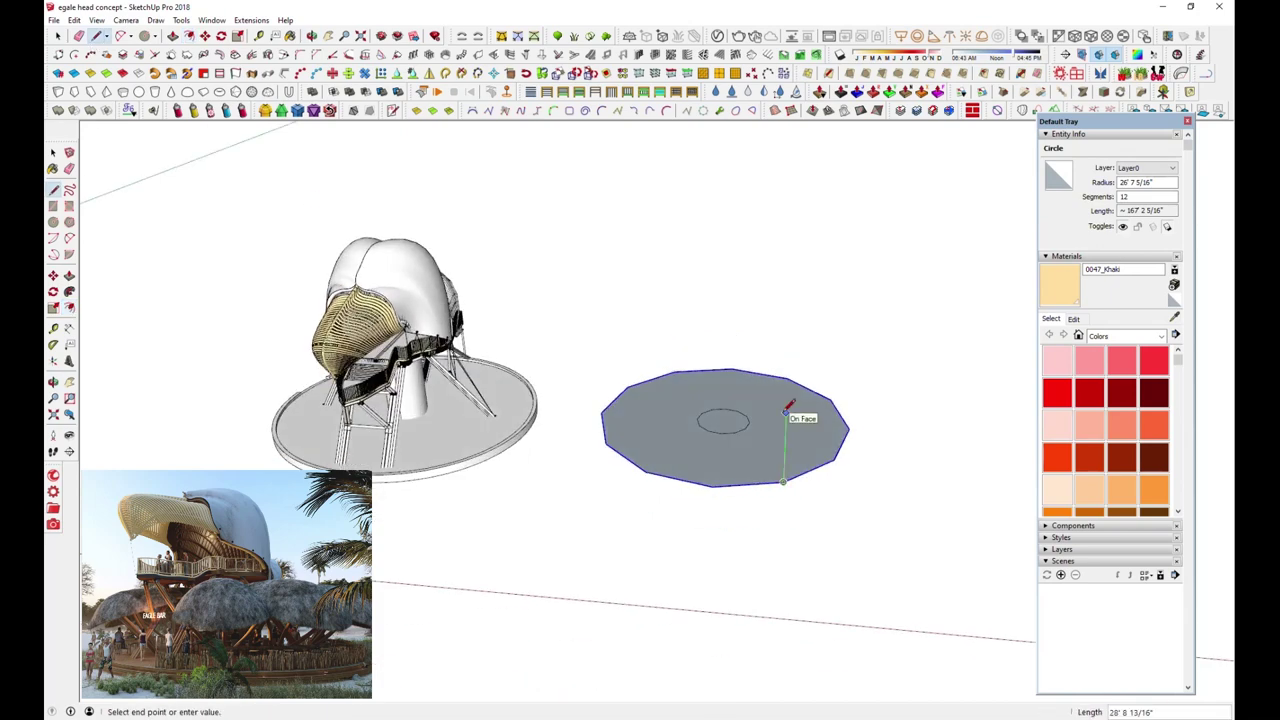
pyautogui.moveTo(777, 423); pyautogui.dragTo(788, 428, button='middle')
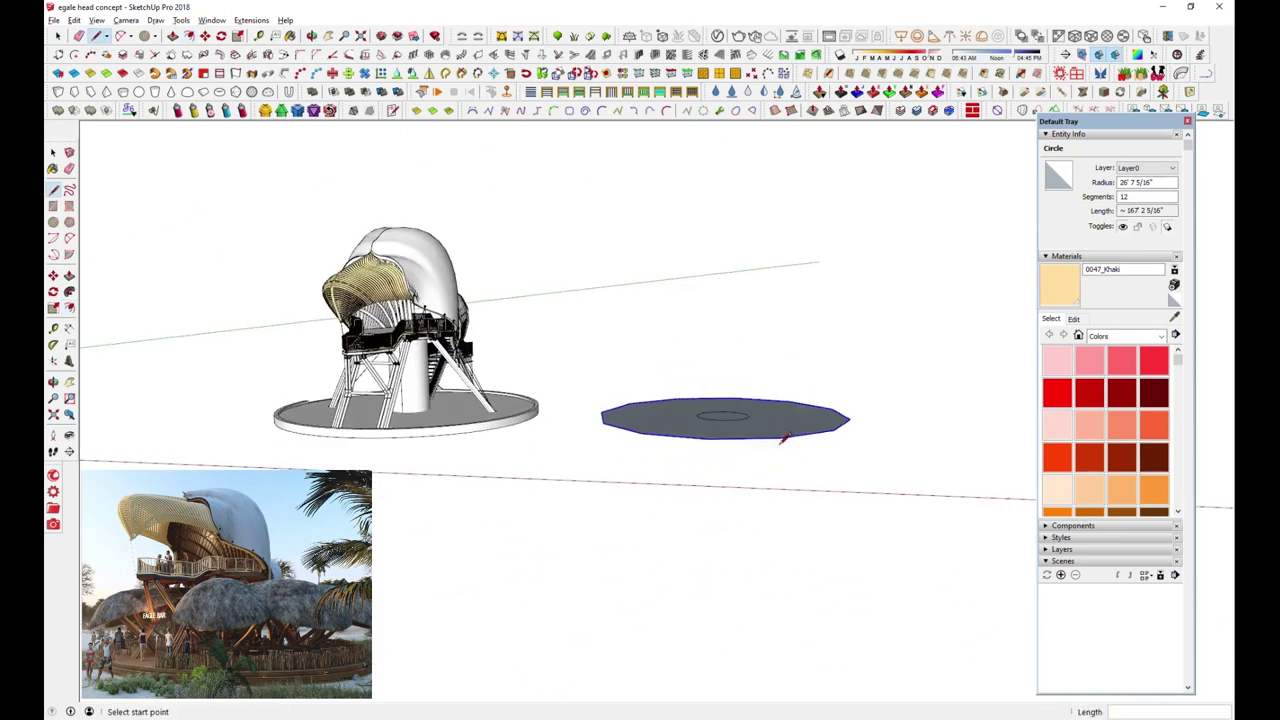
pyautogui.moveTo(787, 328); pyautogui.dragTo(594, 471, button='middle')
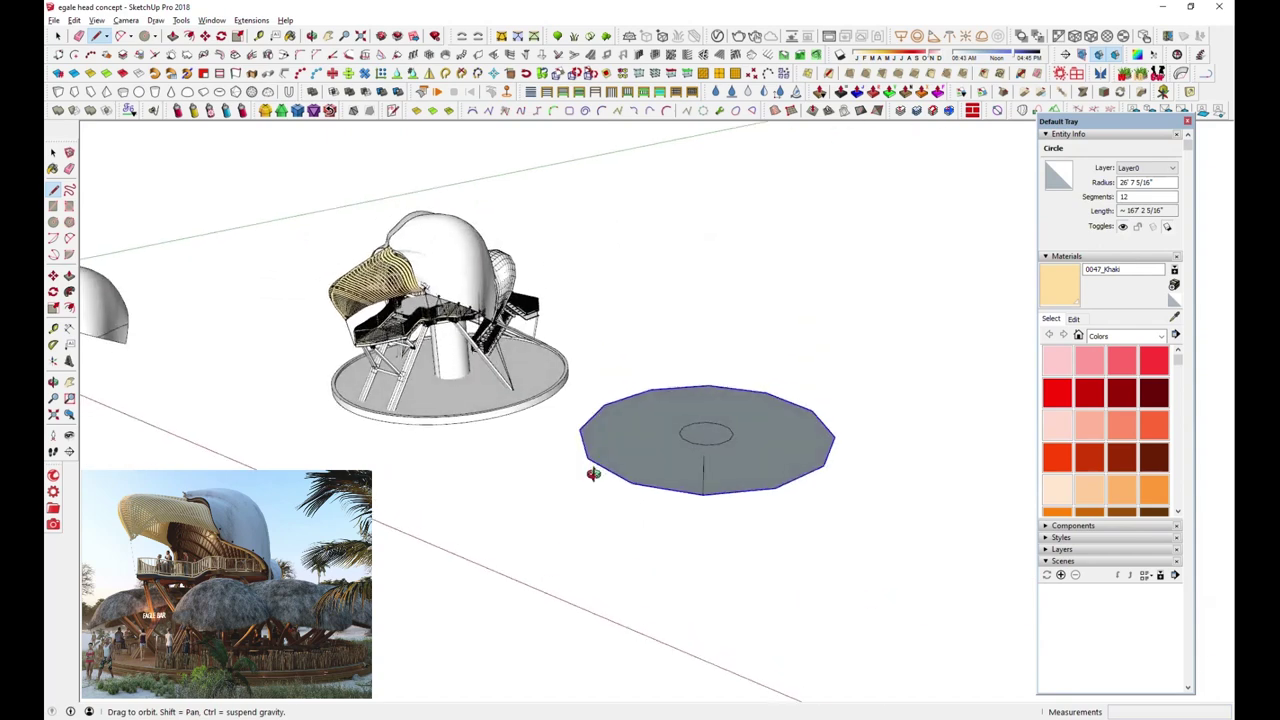
pyautogui.moveTo(771, 480); pyautogui.dragTo(781, 318, button='middle')
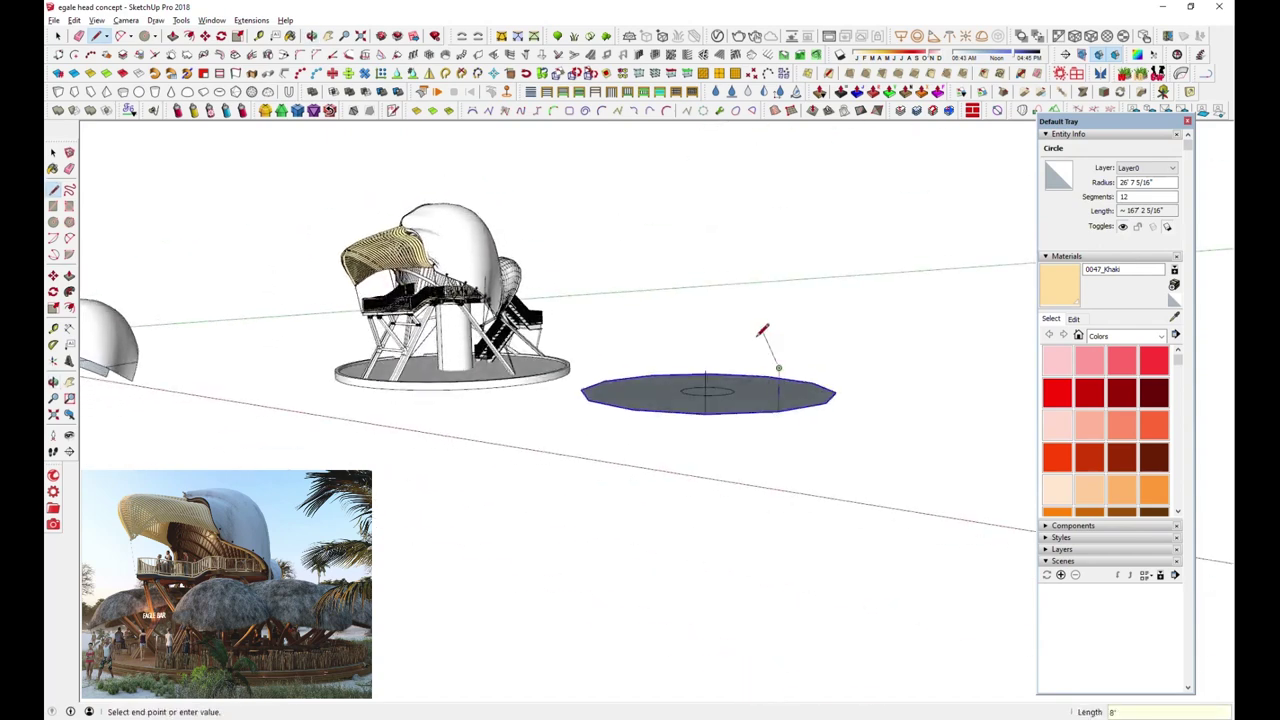
pyautogui.moveTo(762, 333); pyautogui.dragTo(857, 580, button='middle')
pyautogui.press('space')
pyautogui.moveTo(630, 350); pyautogui.dragTo(935, 655)
# Make the selected disc into a group
pyautogui.rightClick(822, 470)
pyautogui.click(857, 200)
pyautogui.press('m')
pyautogui.click(958, 433)
pyautogui.press('Escape')
# Draw a 14' vertical edge rising from the disc's centre
pyautogui.moveTo(924, 465)
pyautogui.mouseDown(button='middle')
pyautogui.moveTo(814, 153)
pyautogui.moveTo(934, 529)
pyautogui.mouseUp(button='middle')
pyautogui.press('space')
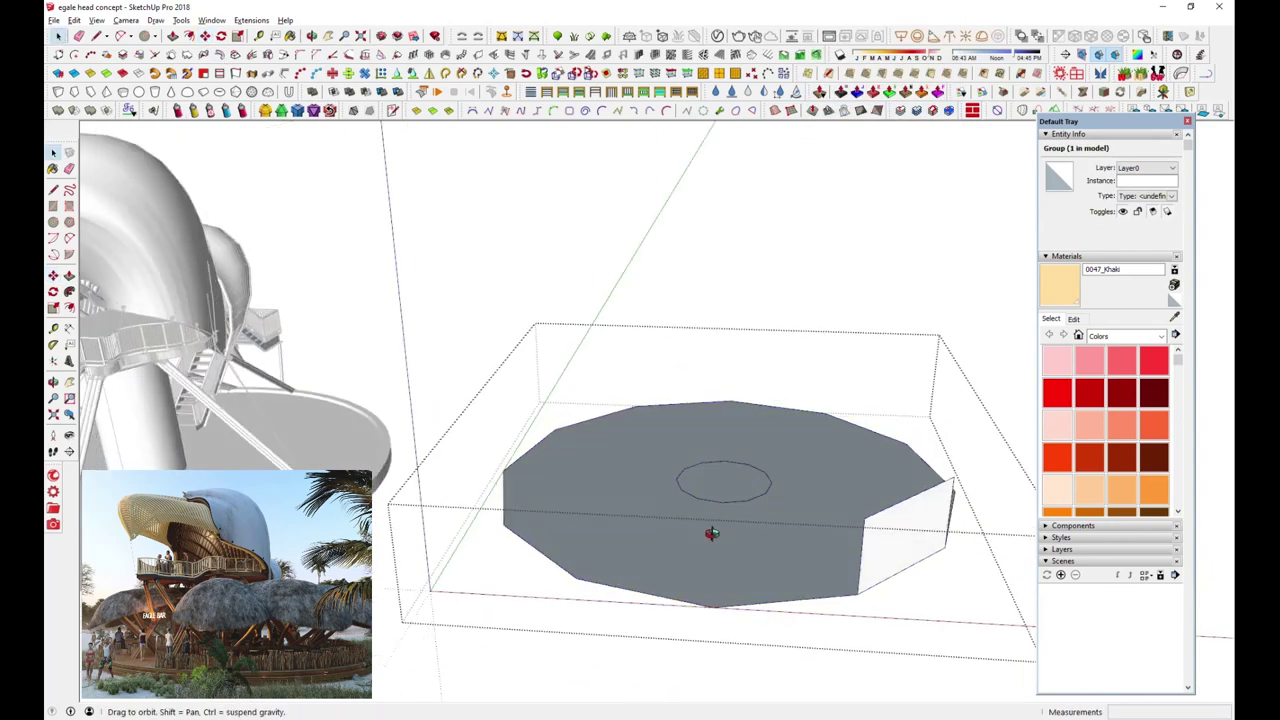
pyautogui.moveTo(722, 533); pyautogui.dragTo(457, 520, button='middle')
pyautogui.moveTo(757, 506); pyautogui.dragTo(758, 362, button='middle')
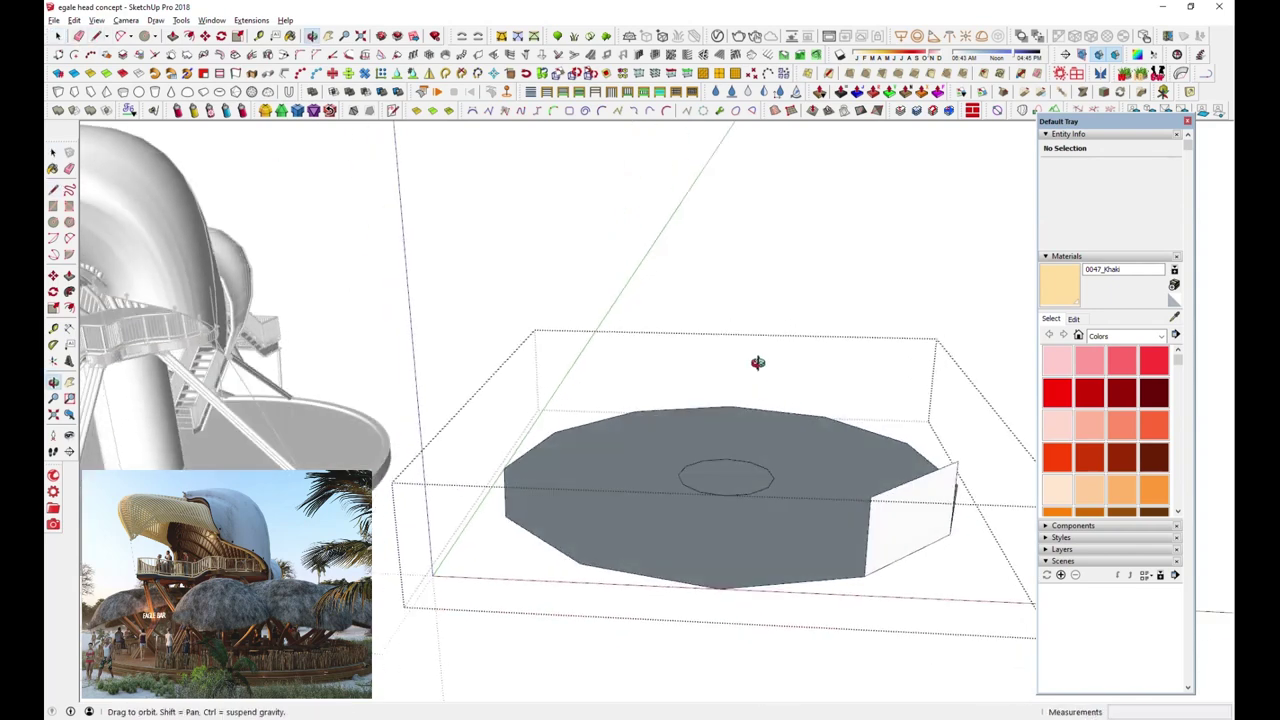
pyautogui.click(772, 370)
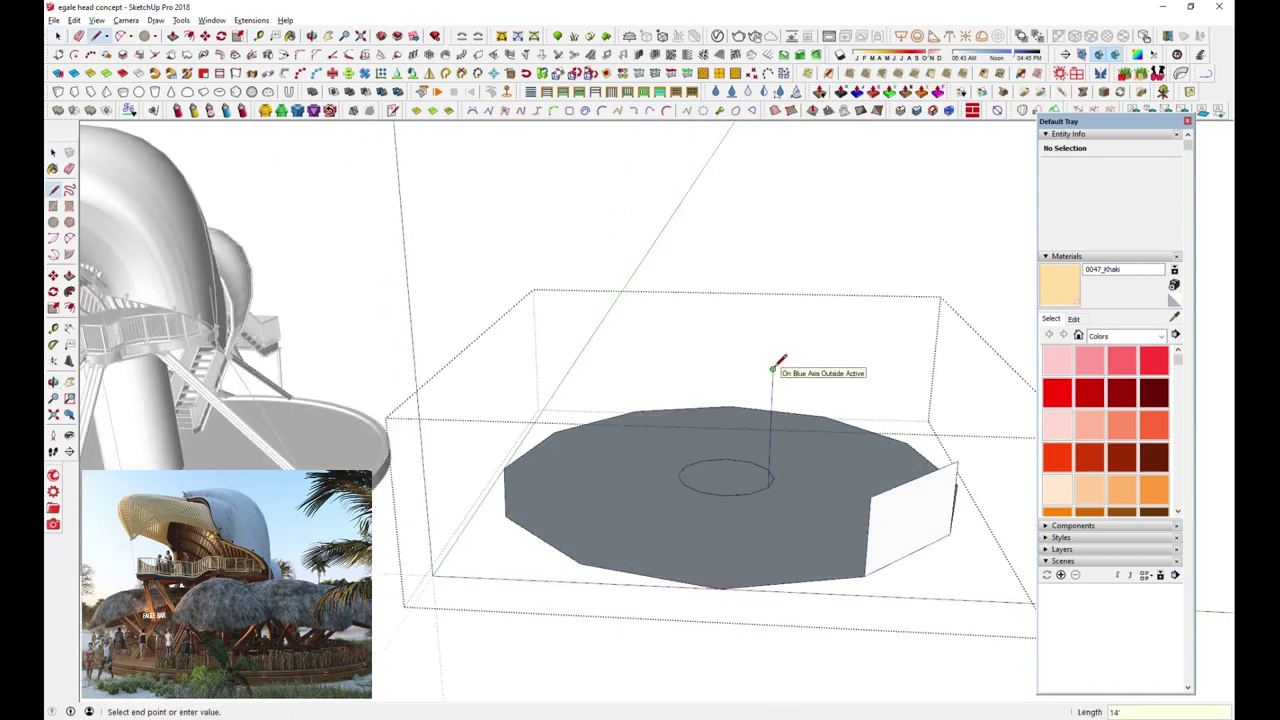
pyautogui.press('Escape')
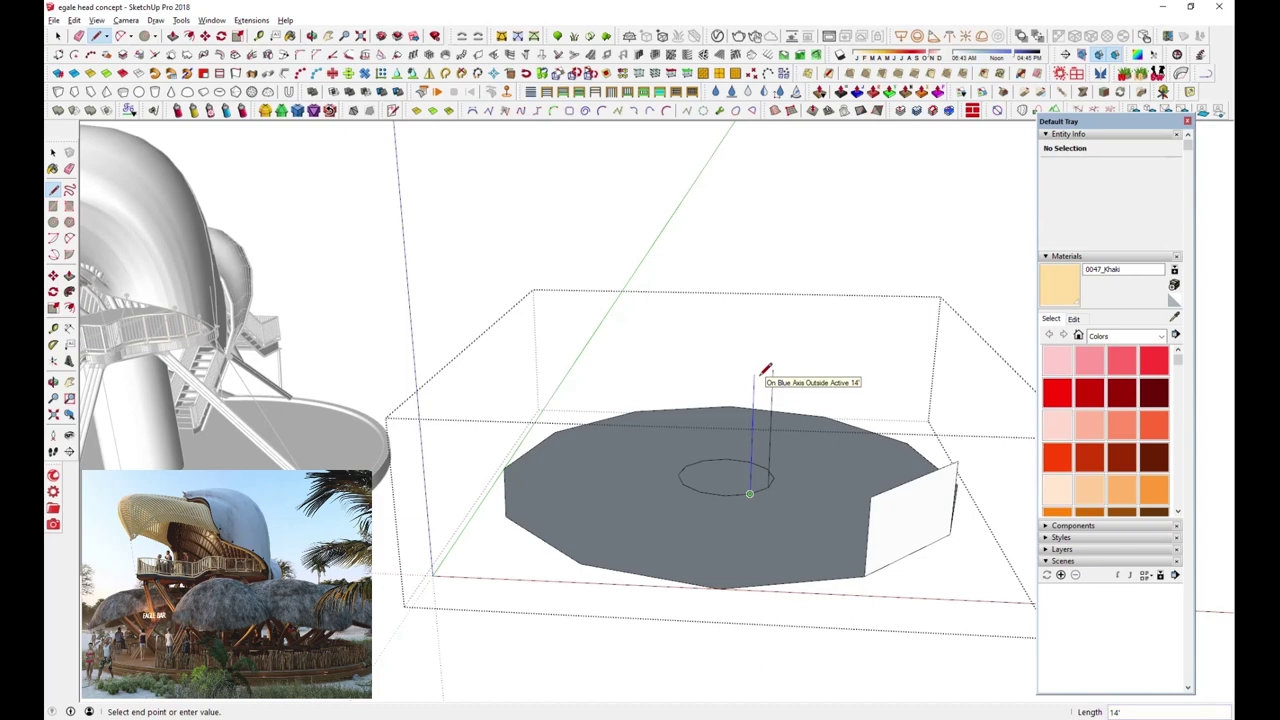
pyautogui.click(758, 374)
pyautogui.moveTo(758, 374)
pyautogui.mouseDown(button='middle')
pyautogui.moveTo(640, 311)
pyautogui.moveTo(666, 349)
pyautogui.moveTo(777, 366)
pyautogui.mouseUp(button='middle')
# Draw edges from the vertical edge down to the disc to close the wedge faces
pyautogui.press('c')
pyautogui.scroll(3, 670, 350)
pyautogui.press('l')
pyautogui.click(780, 361)
pyautogui.click(805, 360)
pyautogui.moveTo(843, 468); pyautogui.dragTo(800, 512, button='middle')
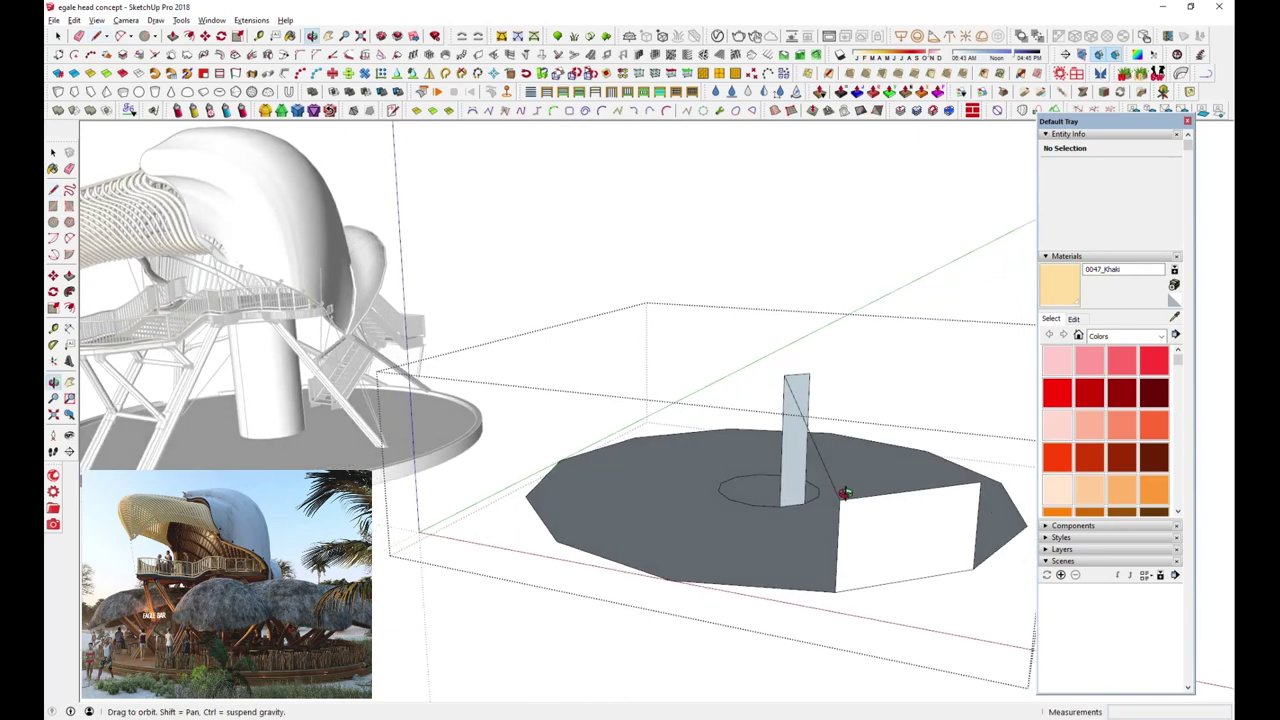
pyautogui.click(835, 600)
pyautogui.moveTo(835, 600); pyautogui.dragTo(600, 513, button='middle')
pyautogui.click(567, 635)
pyautogui.click(566, 545)
pyautogui.moveTo(566, 545)
pyautogui.mouseDown(button='middle')
pyautogui.moveTo(529, 380)
pyautogui.moveTo(546, 320)
pyautogui.mouseUp(button='middle')
# Start an arc between the two top corners of the wedge's end wall
pyautogui.click(124, 40)
pyautogui.click(562, 386)
pyautogui.click(836, 386)
pyautogui.moveTo(751, 363)
pyautogui.mouseDown(button='middle')
pyautogui.moveTo(698, 371)
pyautogui.moveTo(680, 434)
pyautogui.moveTo(383, 436)
pyautogui.mouseUp(button='middle')
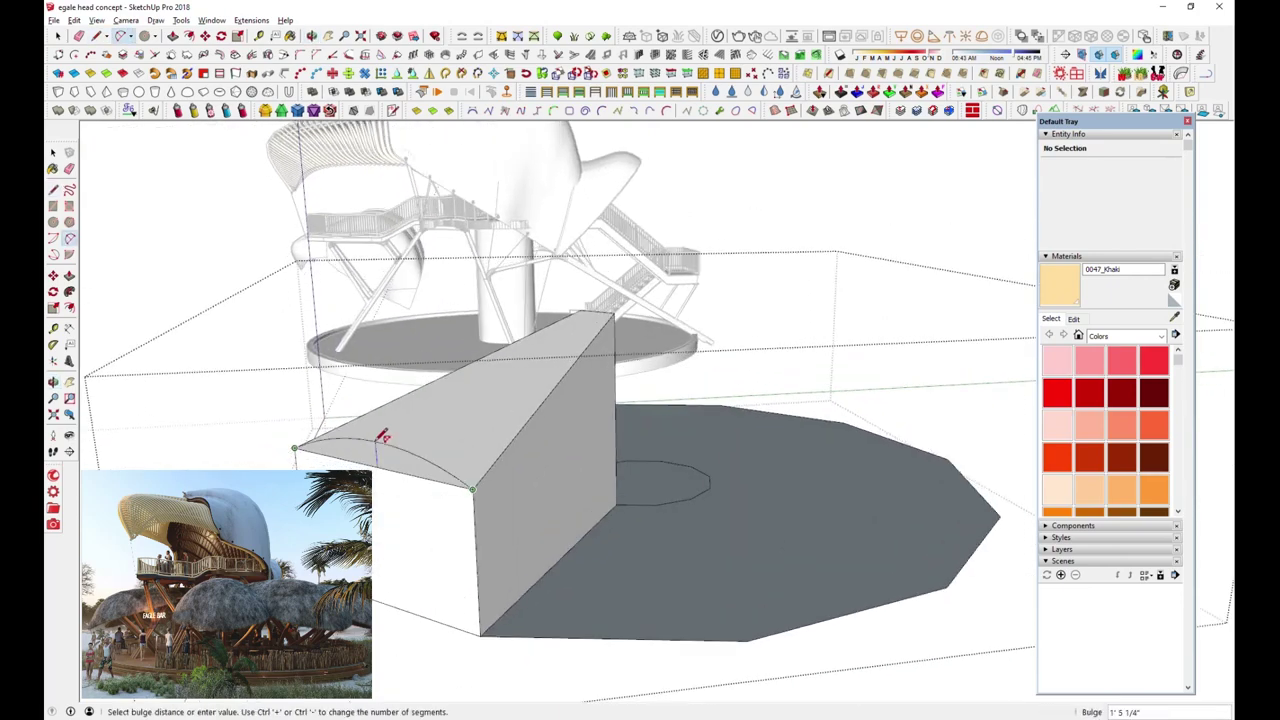
# Finish the end wall's arched top edge and copy the arc onto the wall face
pyautogui.scroll(2, 380, 437)
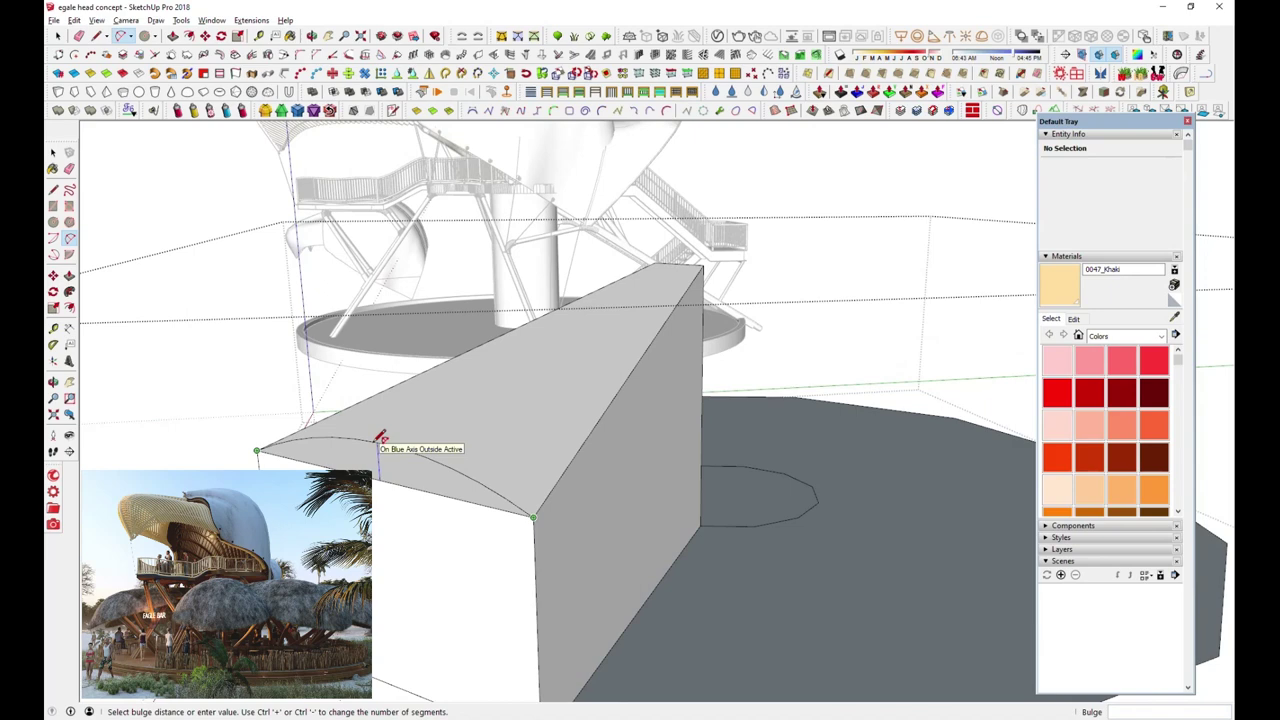
pyautogui.click(380, 437)
pyautogui.moveTo(380, 437)
pyautogui.mouseDown(button='middle')
pyautogui.moveTo(360, 380)
pyautogui.moveTo(314, 345)
pyautogui.moveTo(540, 527)
pyautogui.mouseUp(button='middle')
pyautogui.press('space')
pyautogui.click(312, 339)
pyautogui.press('m')
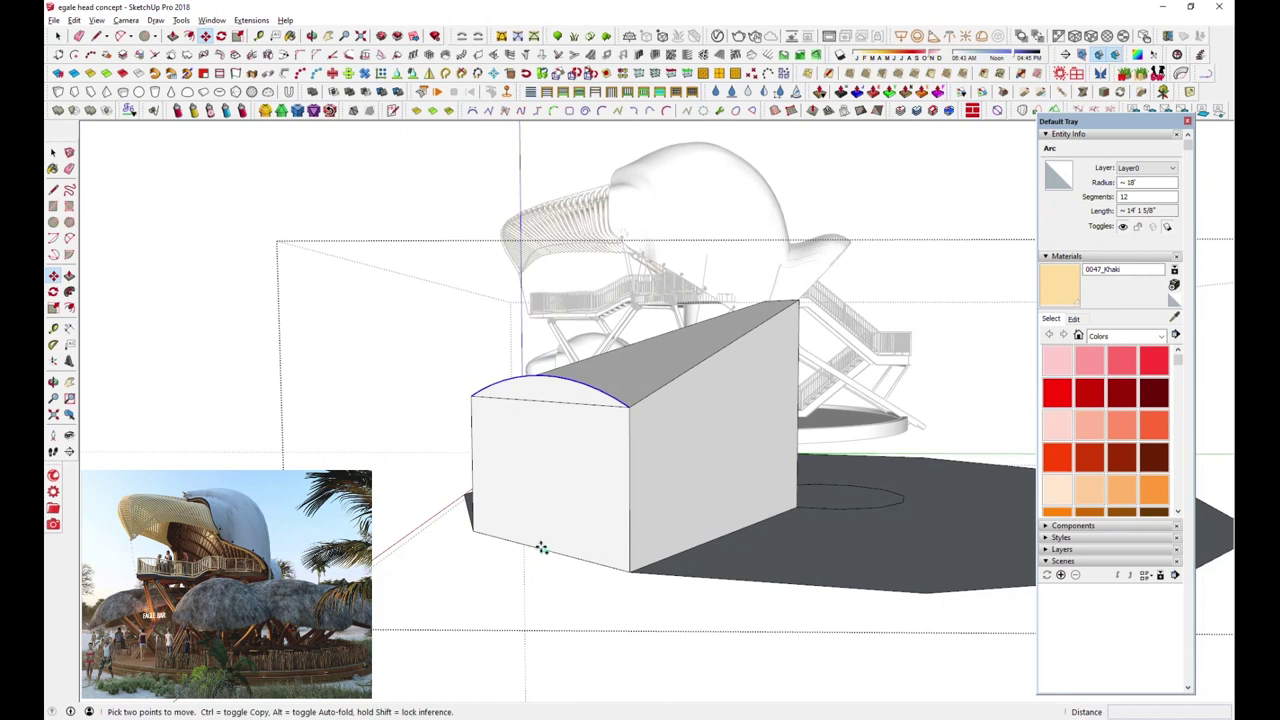
pyautogui.press('ctrl')
pyautogui.click(540, 547)
pyautogui.click(469, 569)
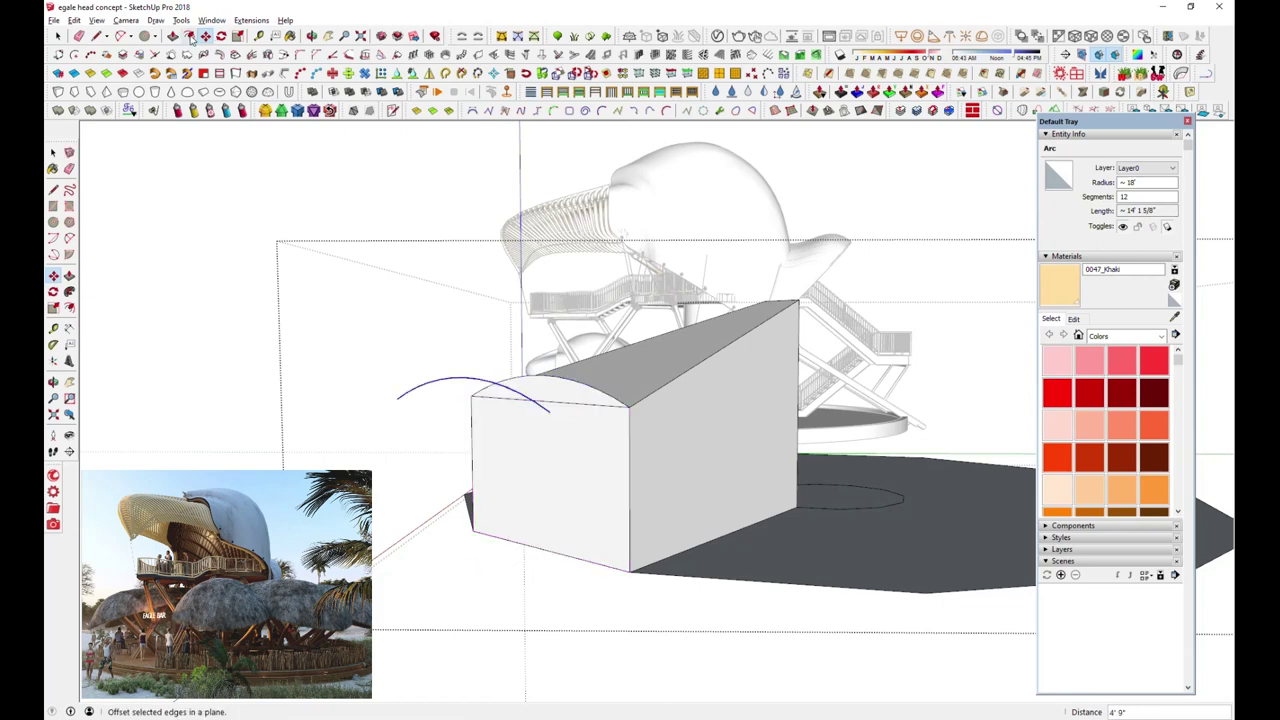
# Scale the copied arc down uniformly about its centre
pyautogui.moveTo(428, 371)
pyautogui.mouseDown(button='middle')
pyautogui.moveTo(548, 416)
pyautogui.moveTo(571, 471)
pyautogui.mouseUp(button='middle')
pyautogui.click(243, 38)
pyautogui.scroll(2, 694, 509)
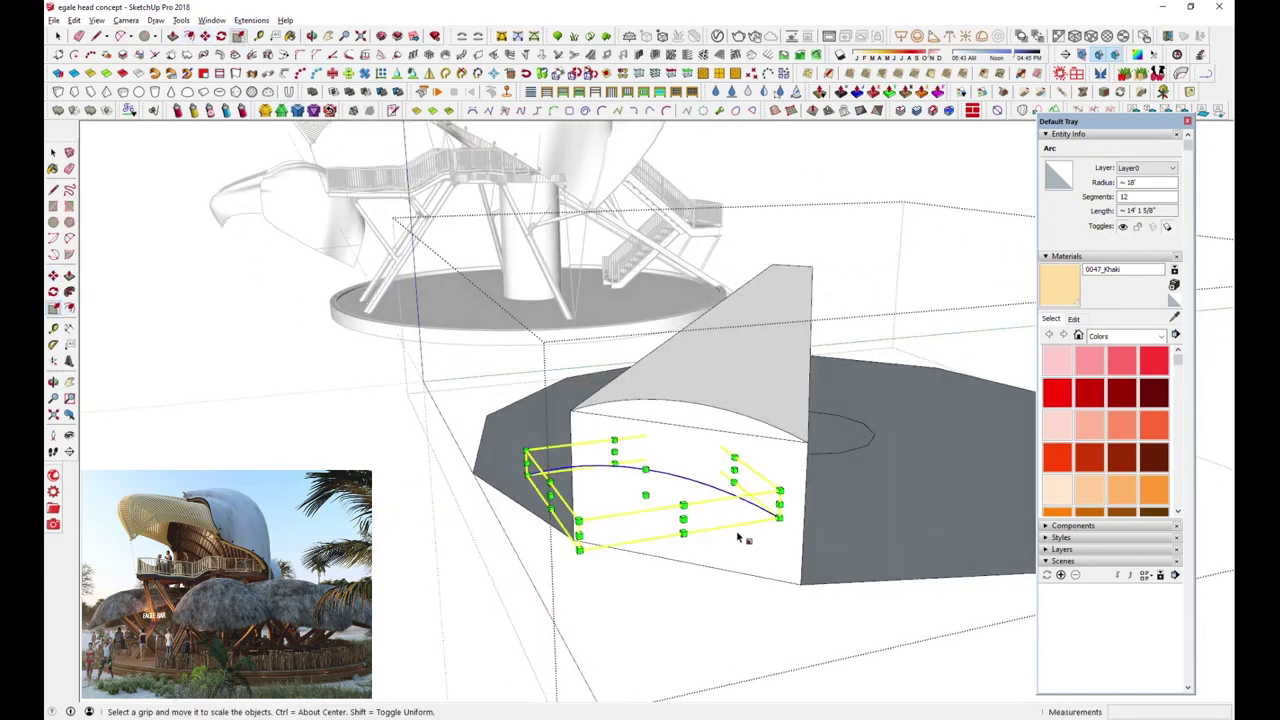
pyautogui.scroll(1, 778, 495)
pyautogui.moveTo(645, 505); pyautogui.dragTo(605, 476)
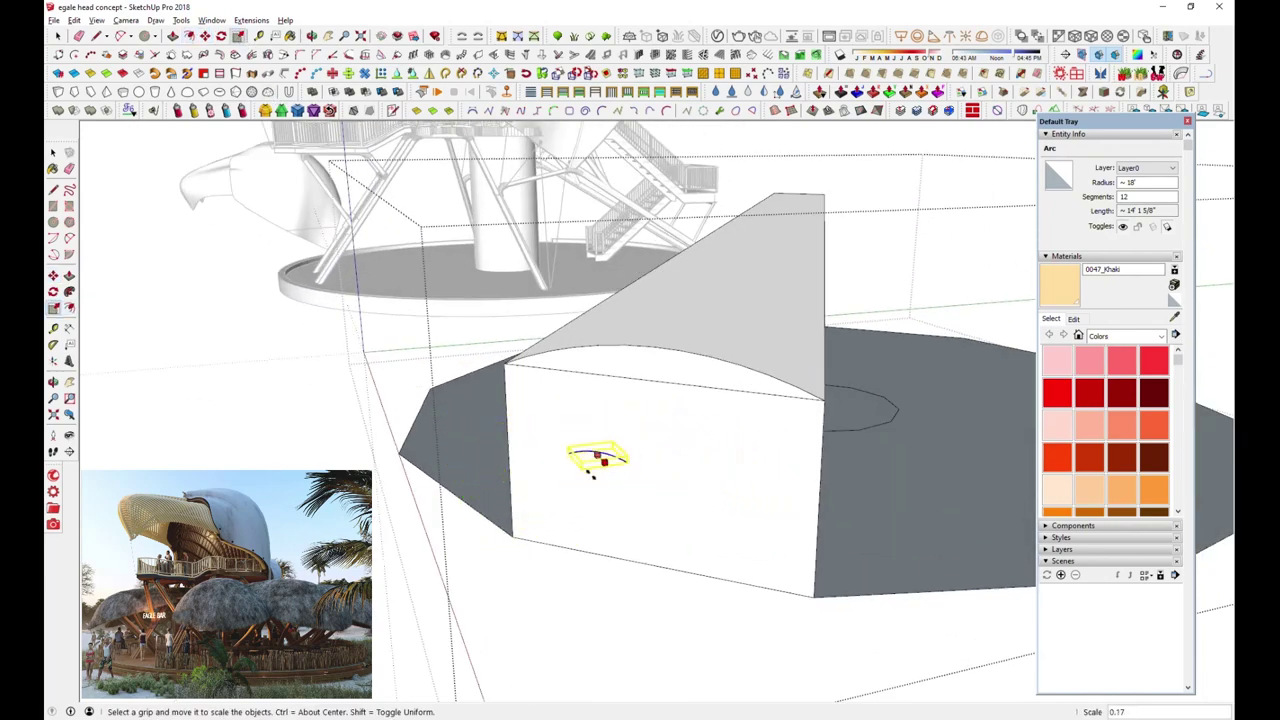
# Reposition the small arc on the end wall and shrink it further
pyautogui.moveTo(645, 491)
pyautogui.mouseDown(button='middle')
pyautogui.moveTo(505, 401)
pyautogui.moveTo(440, 380)
pyautogui.mouseUp(button='middle')
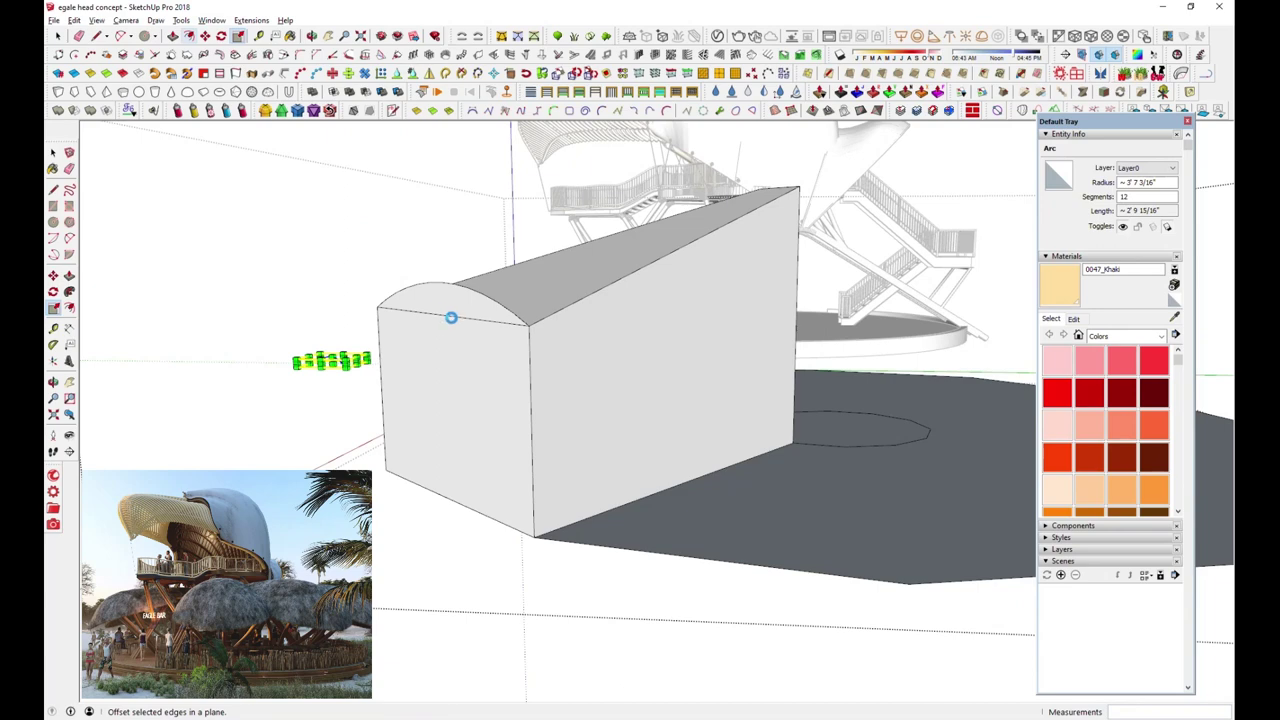
pyautogui.moveTo(447, 317)
pyautogui.mouseDown(button='middle')
pyautogui.moveTo(637, 354)
pyautogui.moveTo(560, 340)
pyautogui.mouseUp(button='middle')
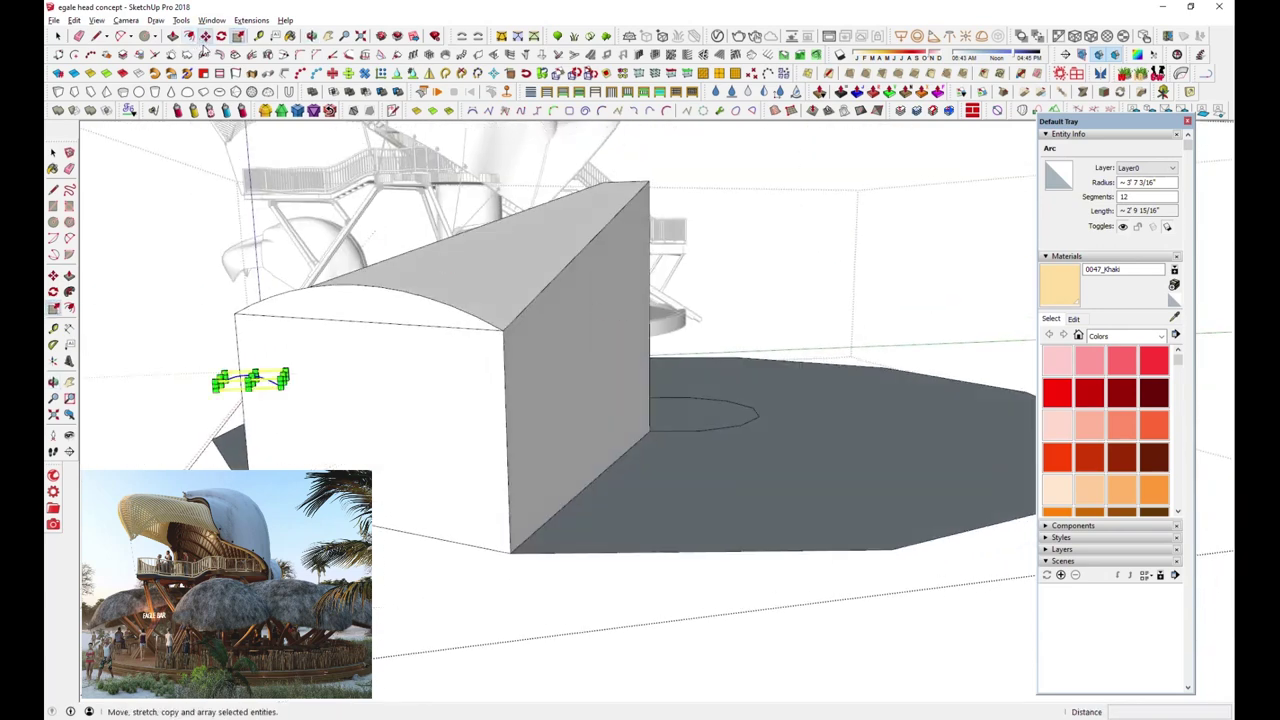
pyautogui.click(203, 38)
pyautogui.click(395, 365)
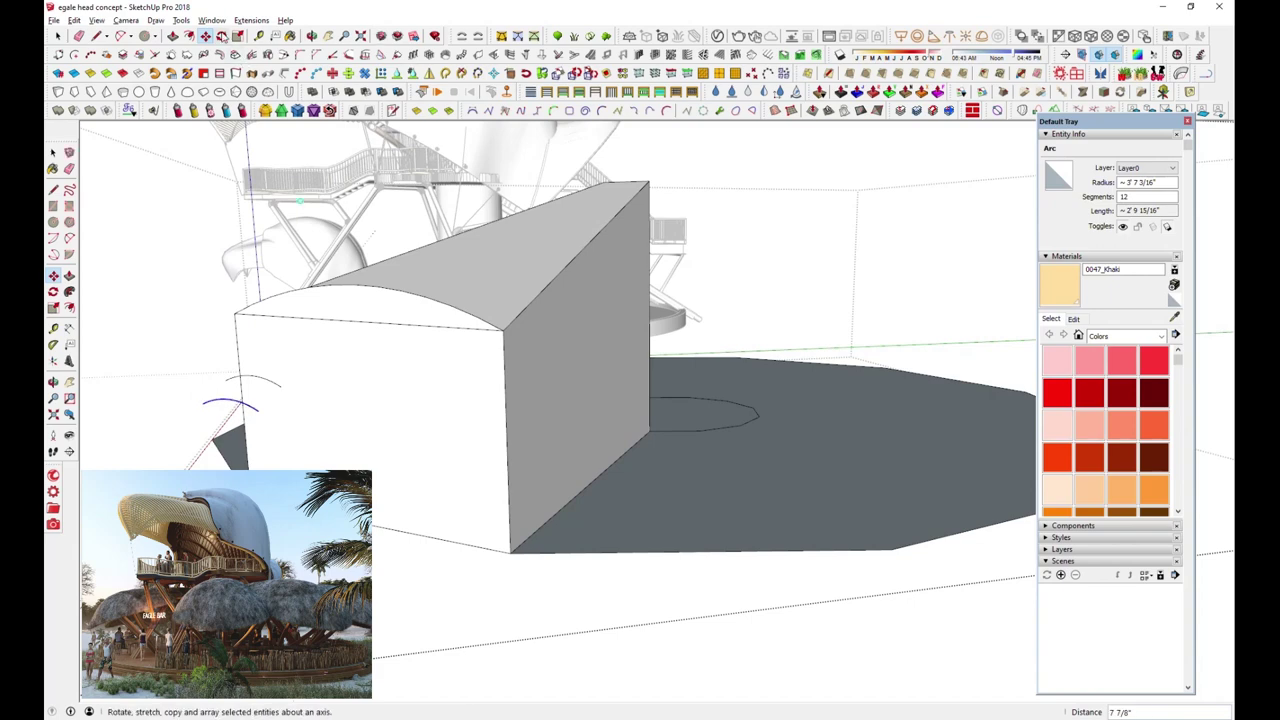
pyautogui.click(237, 36)
pyautogui.moveTo(271, 449); pyautogui.dragTo(614, 612, button='middle')
pyautogui.moveTo(618, 606); pyautogui.dragTo(592, 623)
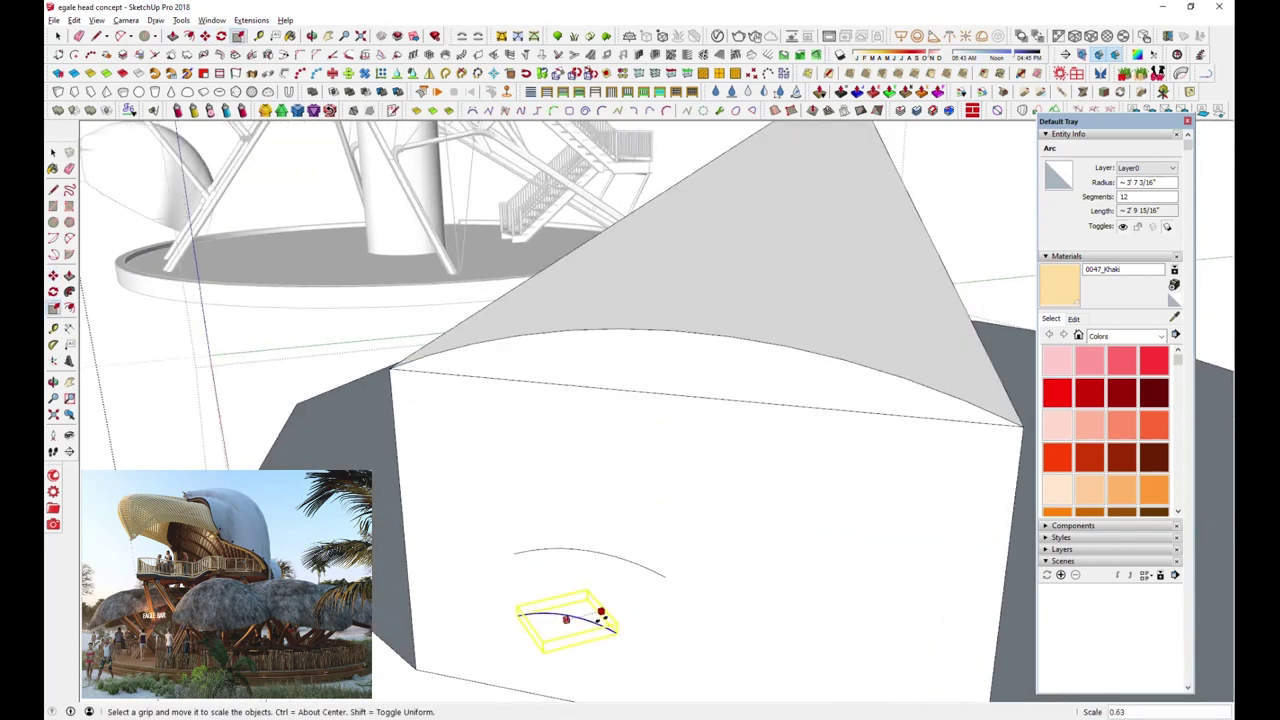
pyautogui.click(535, 478)
pyautogui.scroll(-2, 534, 457)
pyautogui.scroll(-2, 343, 337)
pyautogui.scroll(-3, 343, 337)
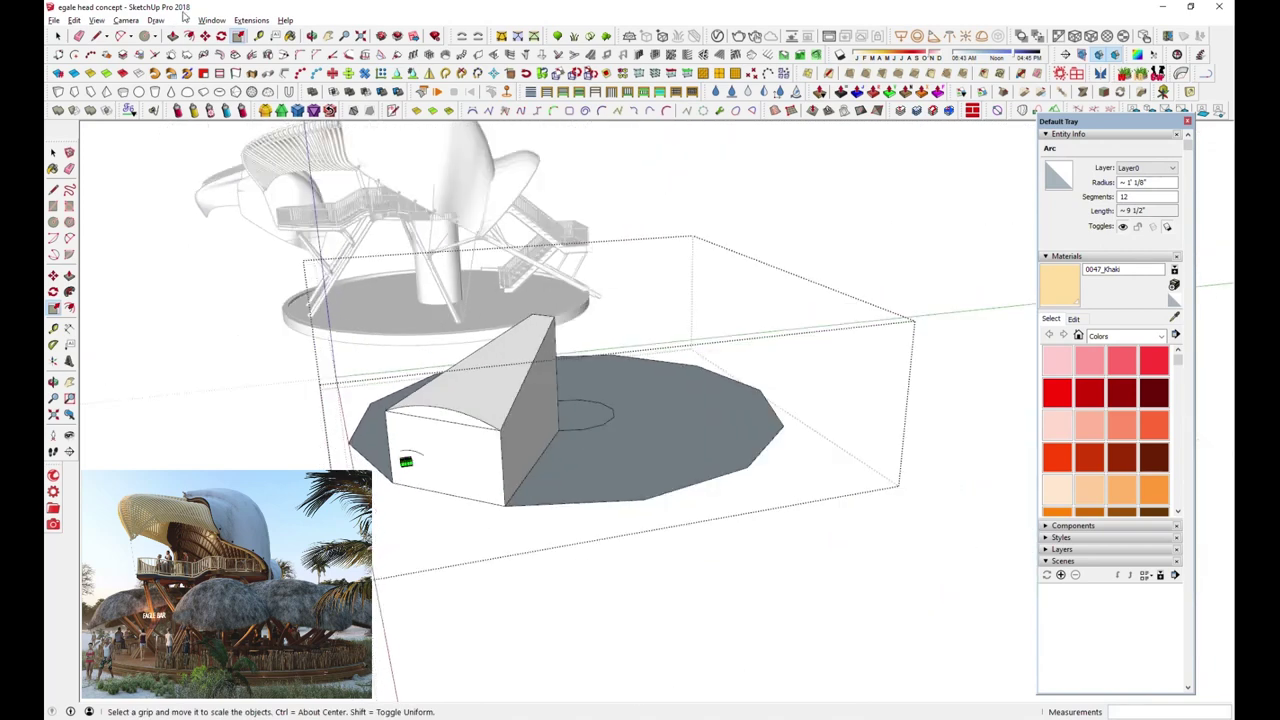
# Draw a small arc across the wedge's tall tip
pyautogui.click(121, 36)
pyautogui.click(533, 314)
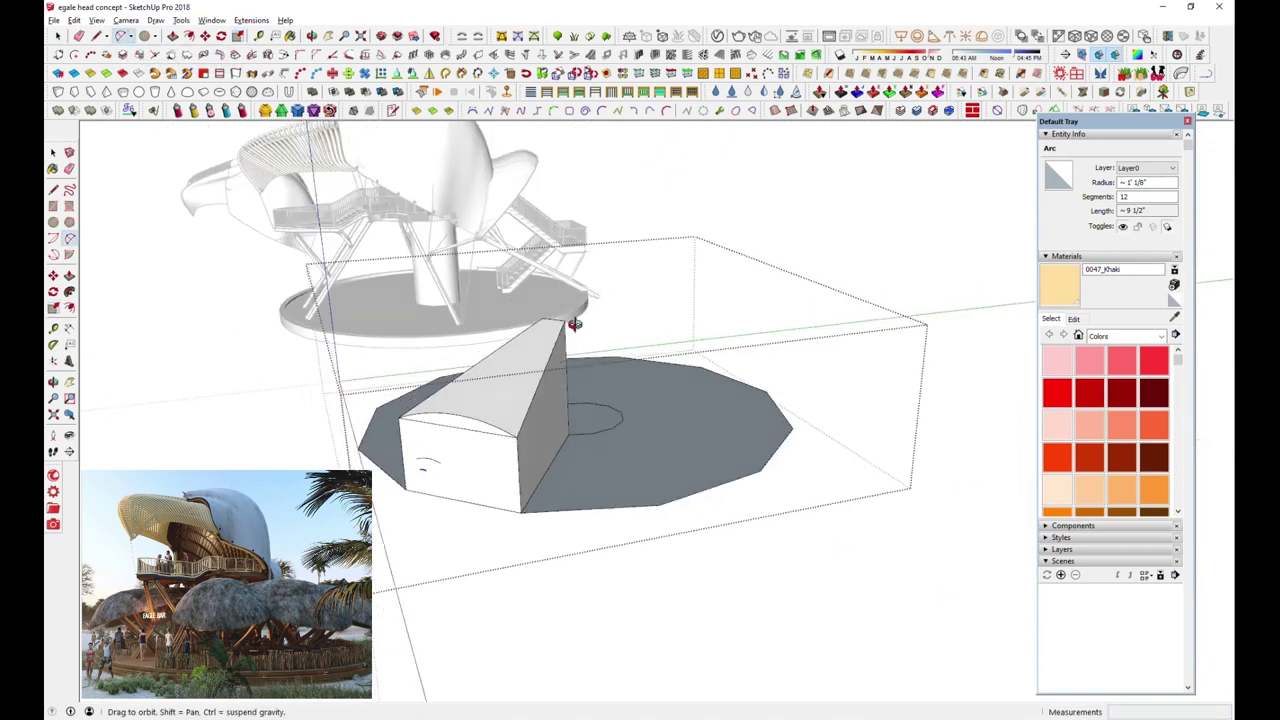
pyautogui.moveTo(541, 310); pyautogui.dragTo(763, 357, button='middle')
pyautogui.scroll(2, 766, 350)
pyautogui.click(780, 343)
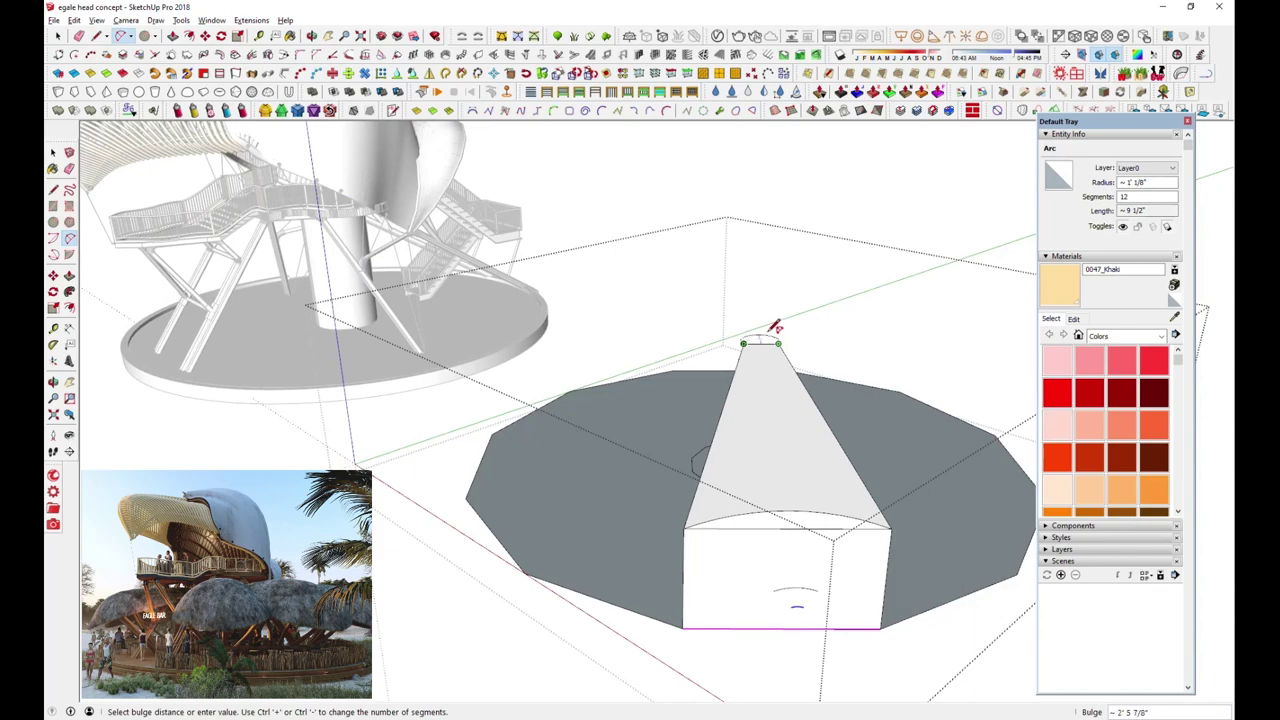
pyautogui.scroll(3, 775, 340)
pyautogui.scroll(1, 770, 338)
pyautogui.click(771, 335)
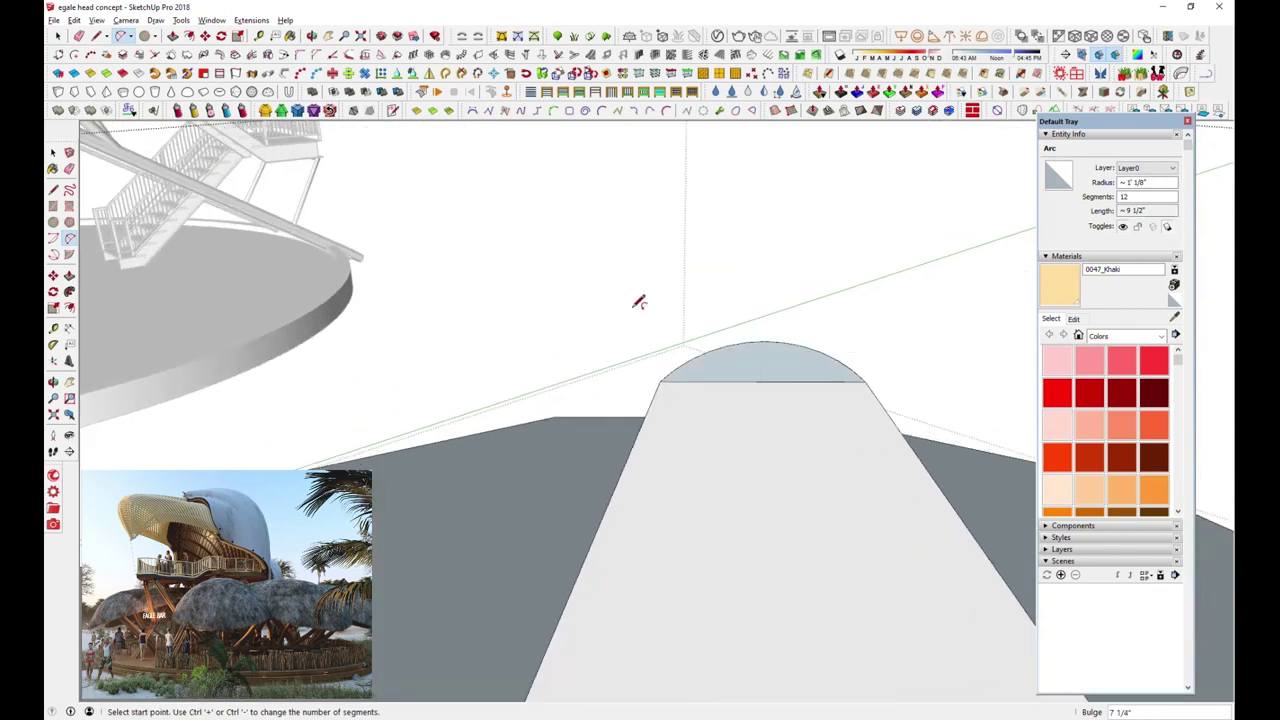
pyautogui.scroll(-5, 637, 300)
# View the whole wedge and disc, and select the small arc
pyautogui.moveTo(628, 300)
pyautogui.mouseDown(button='middle')
pyautogui.moveTo(686, 406)
pyautogui.moveTo(586, 407)
pyautogui.moveTo(694, 423)
pyautogui.moveTo(851, 380)
pyautogui.mouseUp(button='middle')
pyautogui.scroll(2, 851, 380)
pyautogui.click(57, 35)
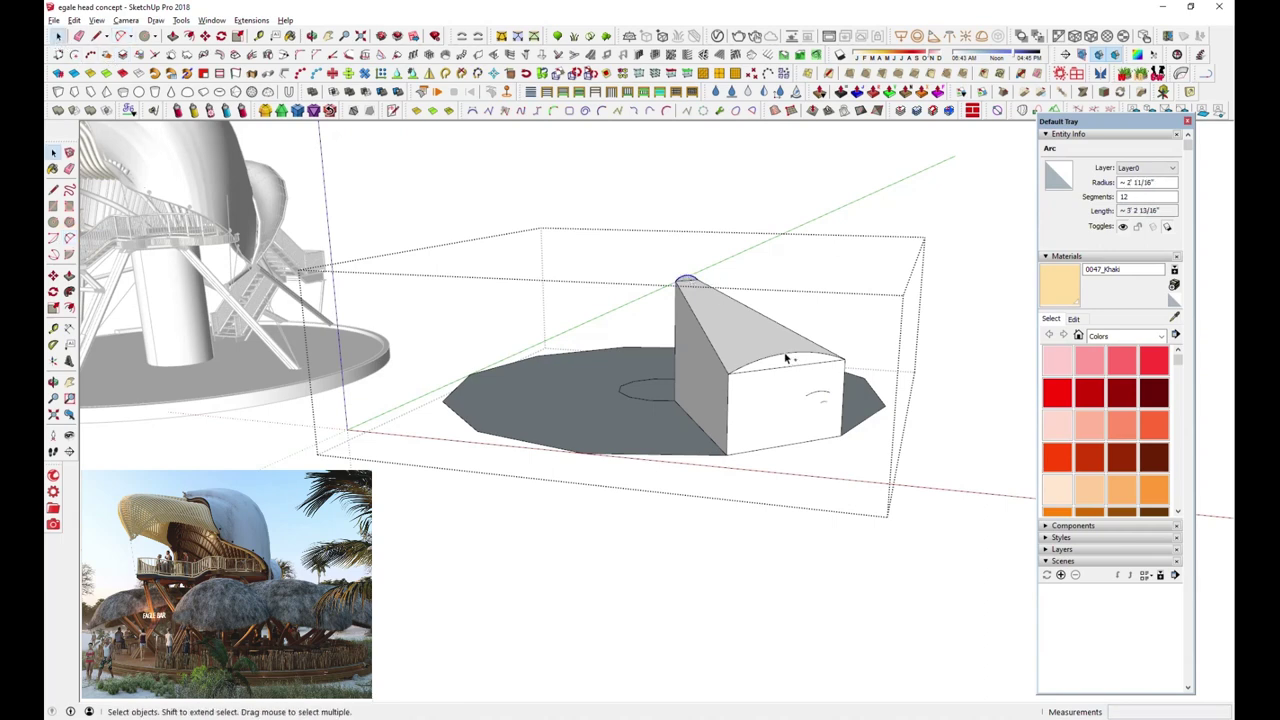
pyautogui.keyDown('shift'); pyautogui.click(821, 398); pyautogui.keyUp('shift')
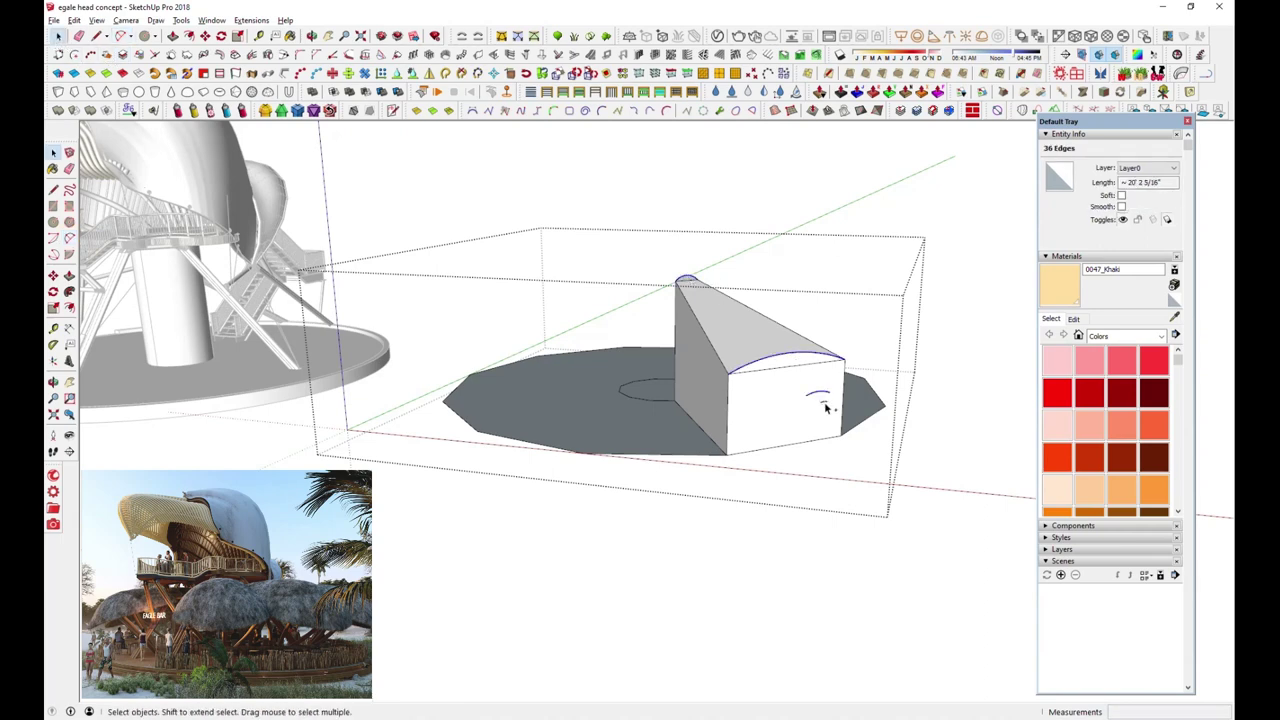
# Loft a trial Curviloft surface through the two selected arcs and inspect it from several angles
pyautogui.keyDown('shift'); pyautogui.click(818, 397); pyautogui.keyUp('shift')
pyautogui.moveTo(814, 403)
pyautogui.mouseDown(button='middle')
pyautogui.moveTo(440, 523)
pyautogui.moveTo(686, 466)
pyautogui.mouseUp(button='middle')
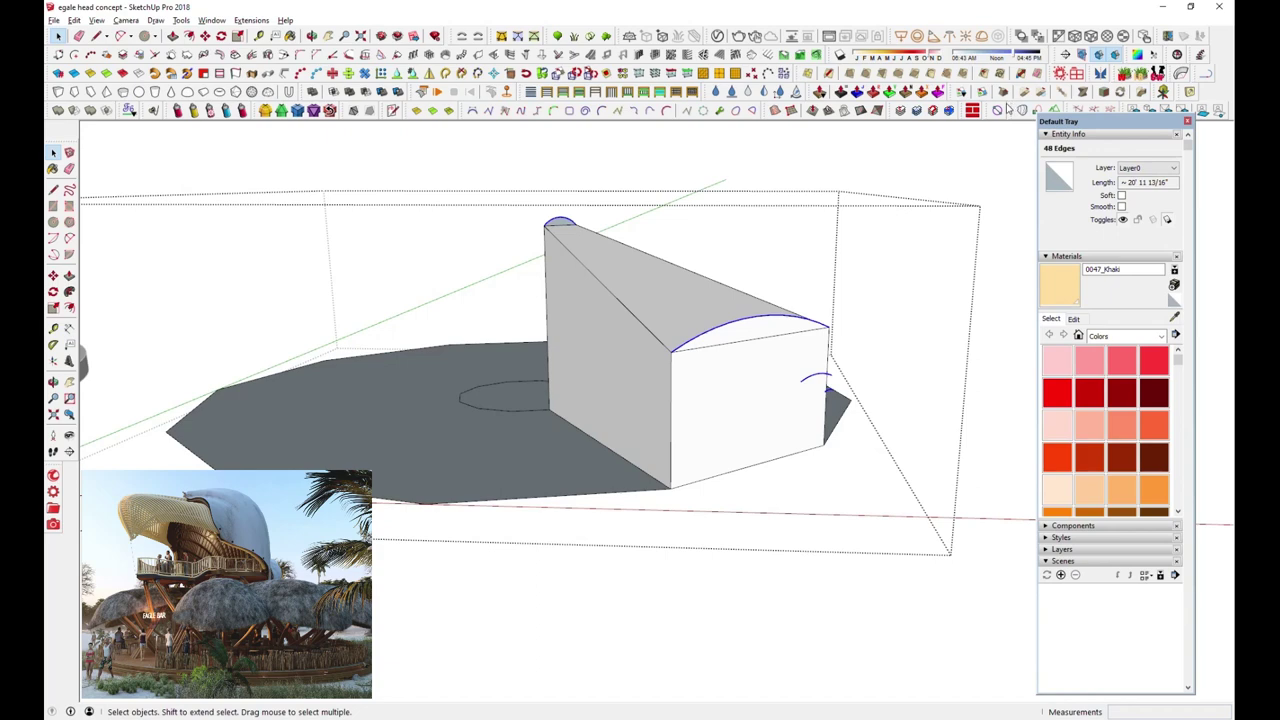
pyautogui.moveTo(1114, 121); pyautogui.dragTo(1141, 133)
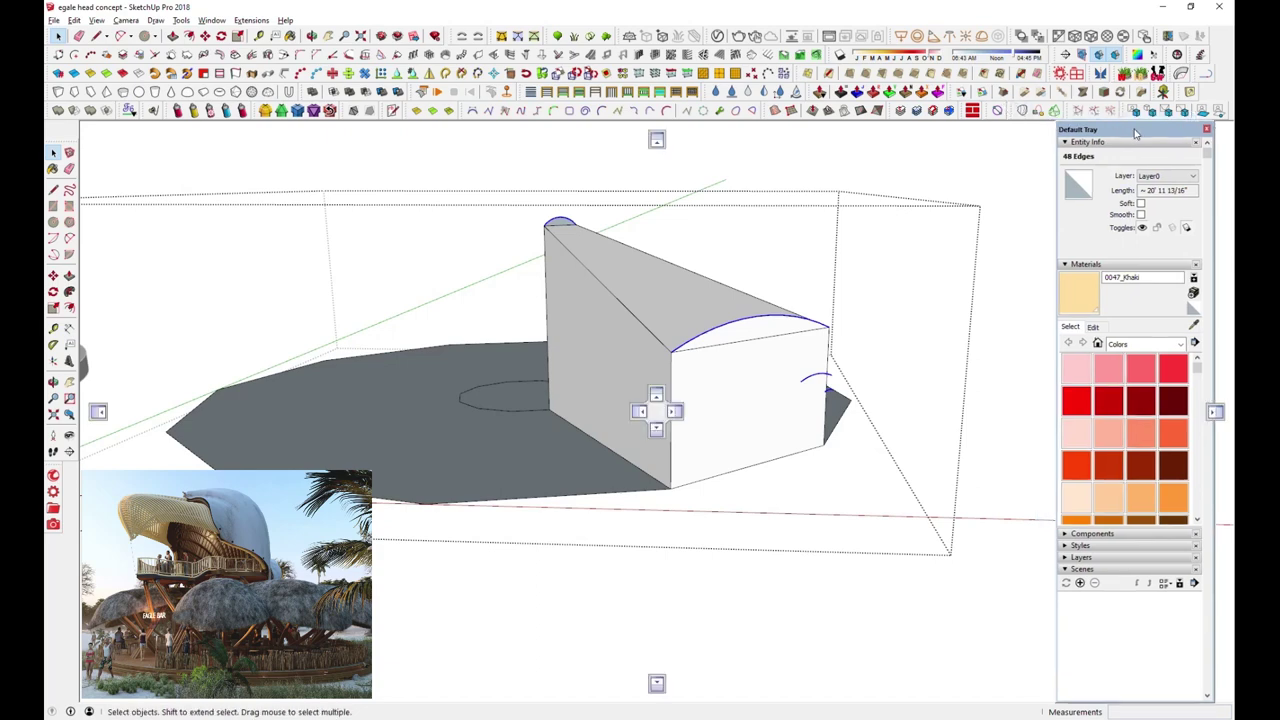
pyautogui.click(1022, 113)
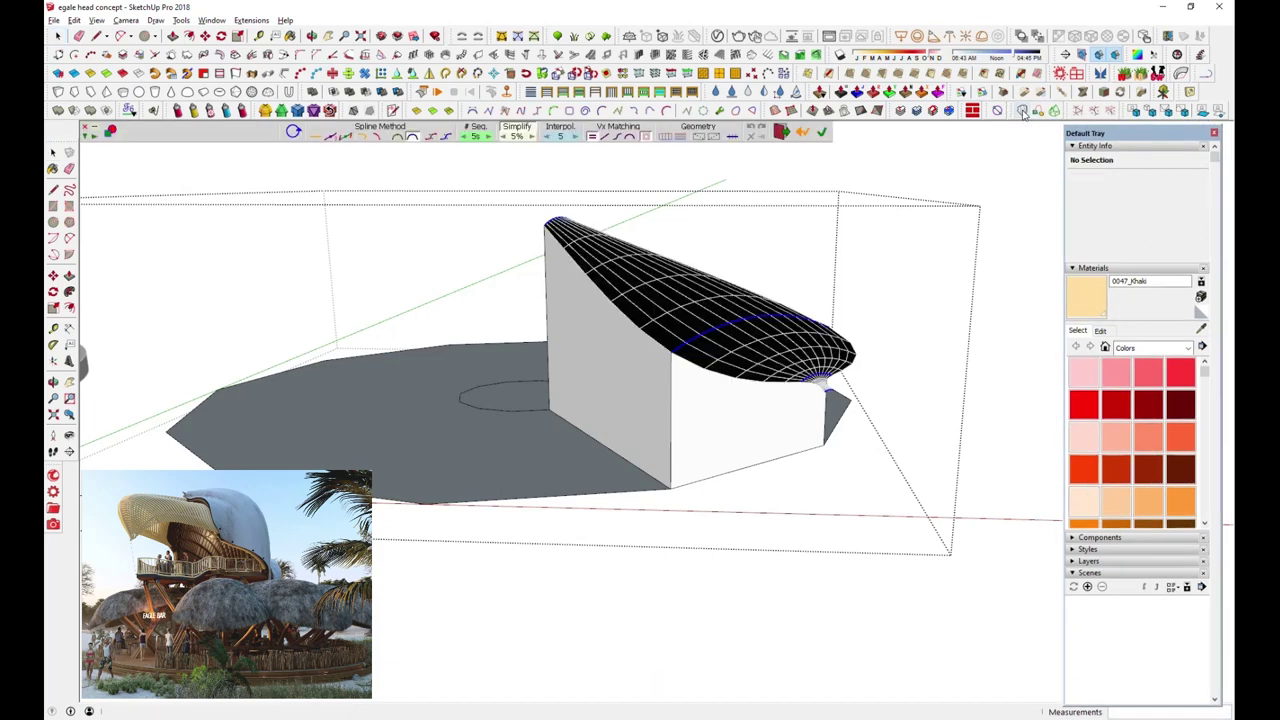
pyautogui.scroll(2, 769, 335)
pyautogui.moveTo(769, 335); pyautogui.dragTo(966, 336, button='middle')
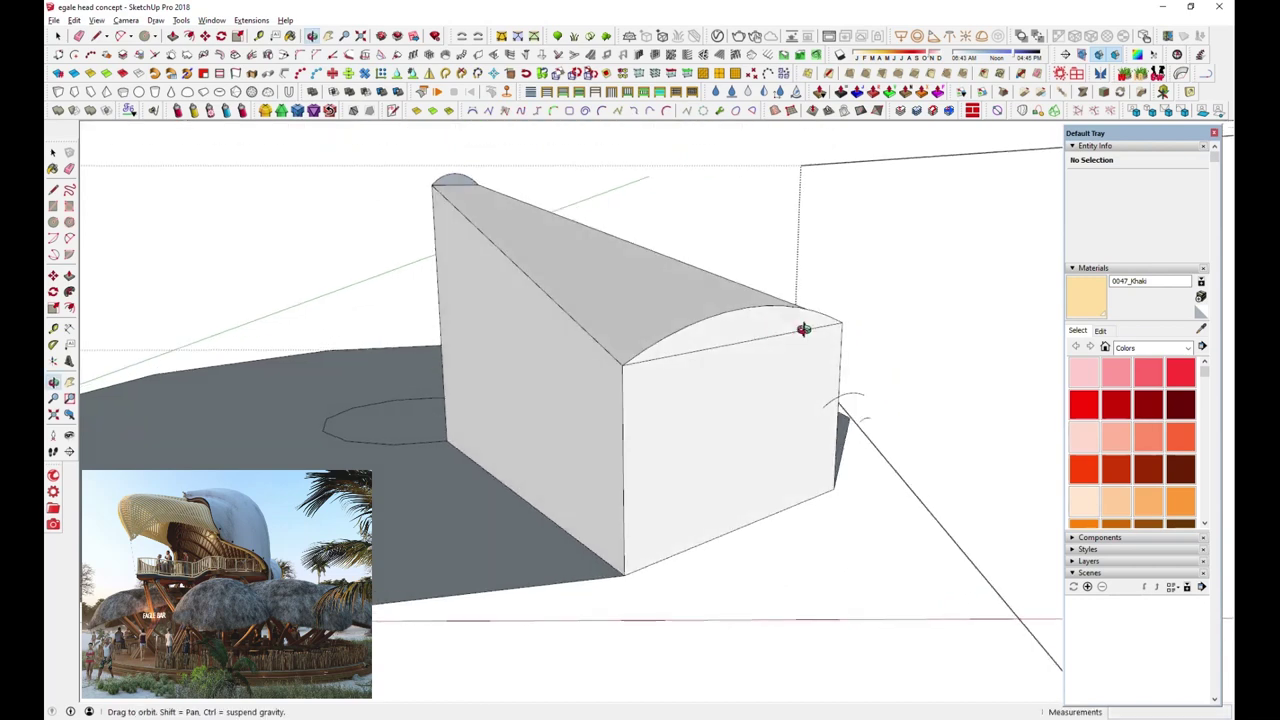
pyautogui.moveTo(957, 332)
pyautogui.mouseDown(button='middle')
pyautogui.moveTo(903, 306)
pyautogui.moveTo(713, 349)
pyautogui.mouseUp(button='middle')
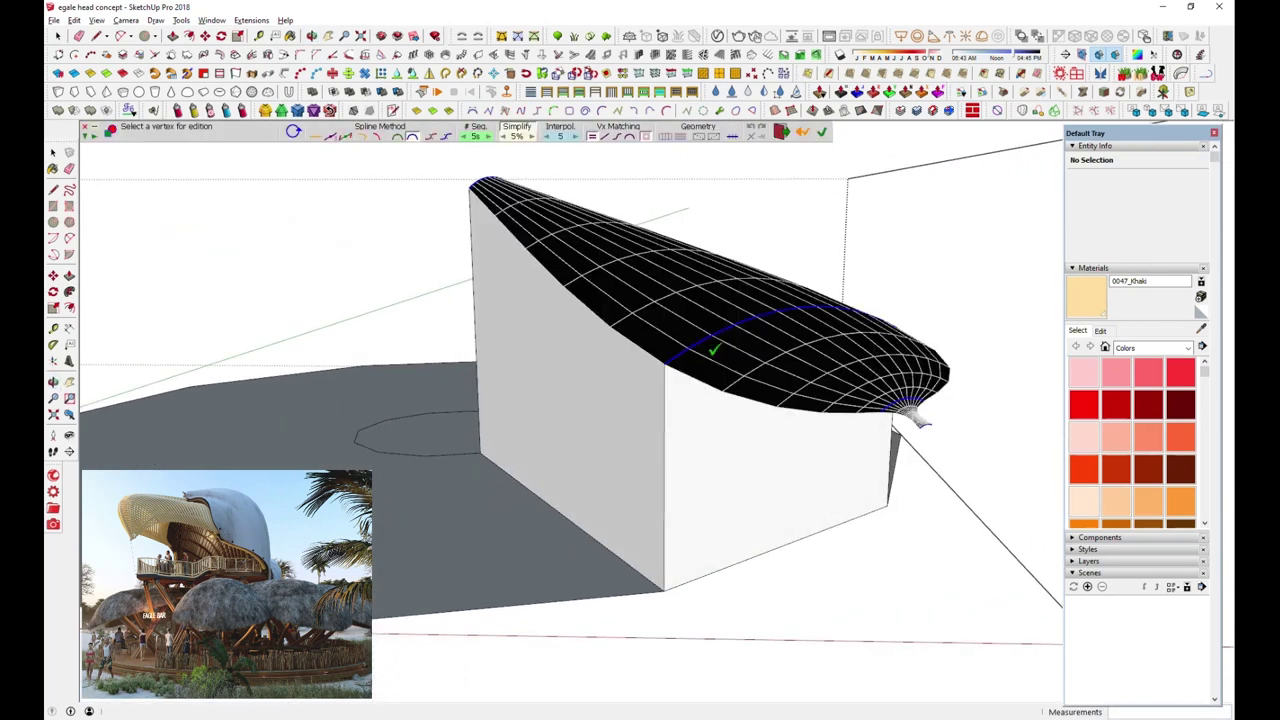
pyautogui.moveTo(713, 349)
pyautogui.mouseDown(button='middle')
pyautogui.moveTo(700, 334)
pyautogui.moveTo(580, 335)
pyautogui.moveTo(614, 349)
pyautogui.moveTo(567, 373)
pyautogui.mouseUp(button='middle')
pyautogui.scroll(-3, 580, 337)
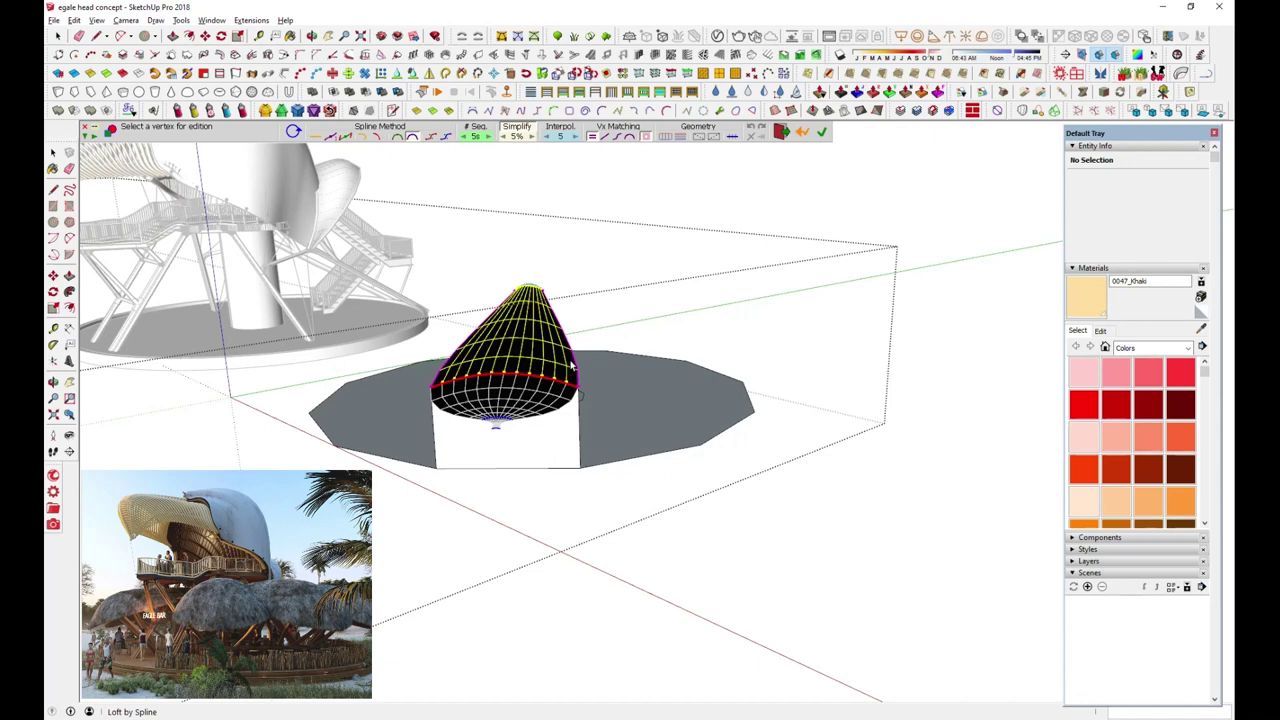
pyautogui.moveTo(567, 364); pyautogui.dragTo(534, 418, button='middle')
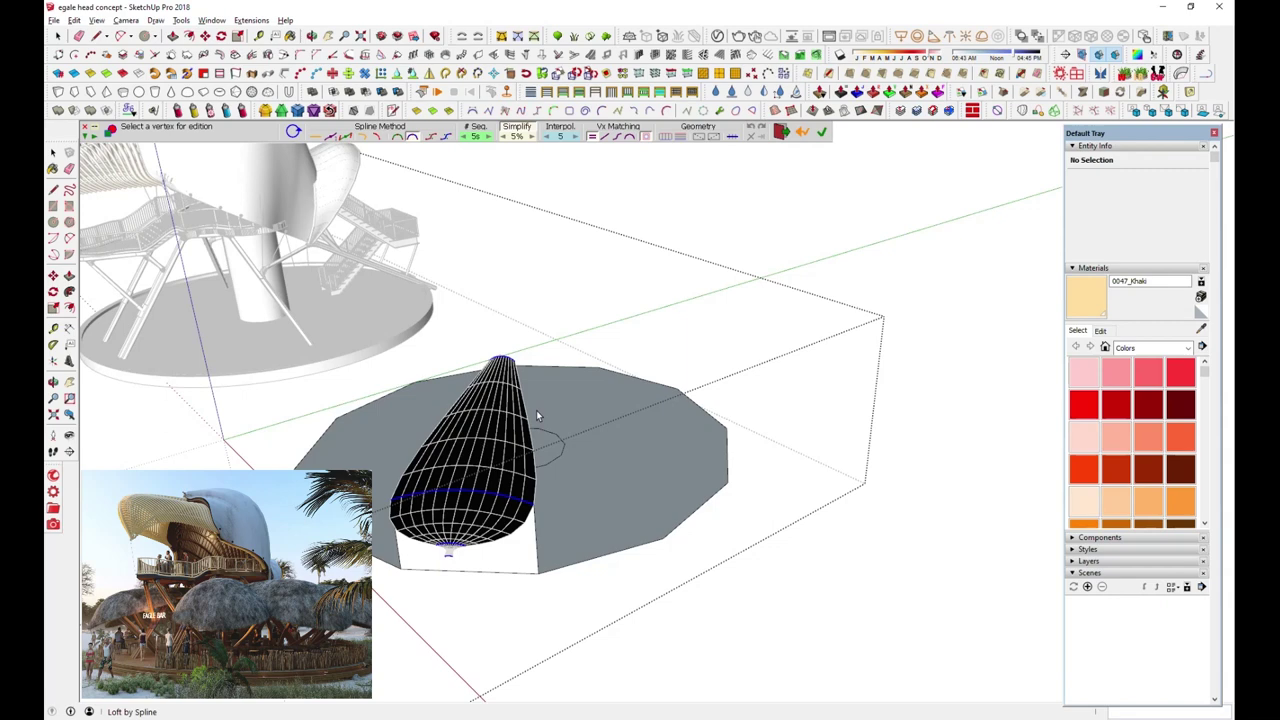
pyautogui.click(60, 36)
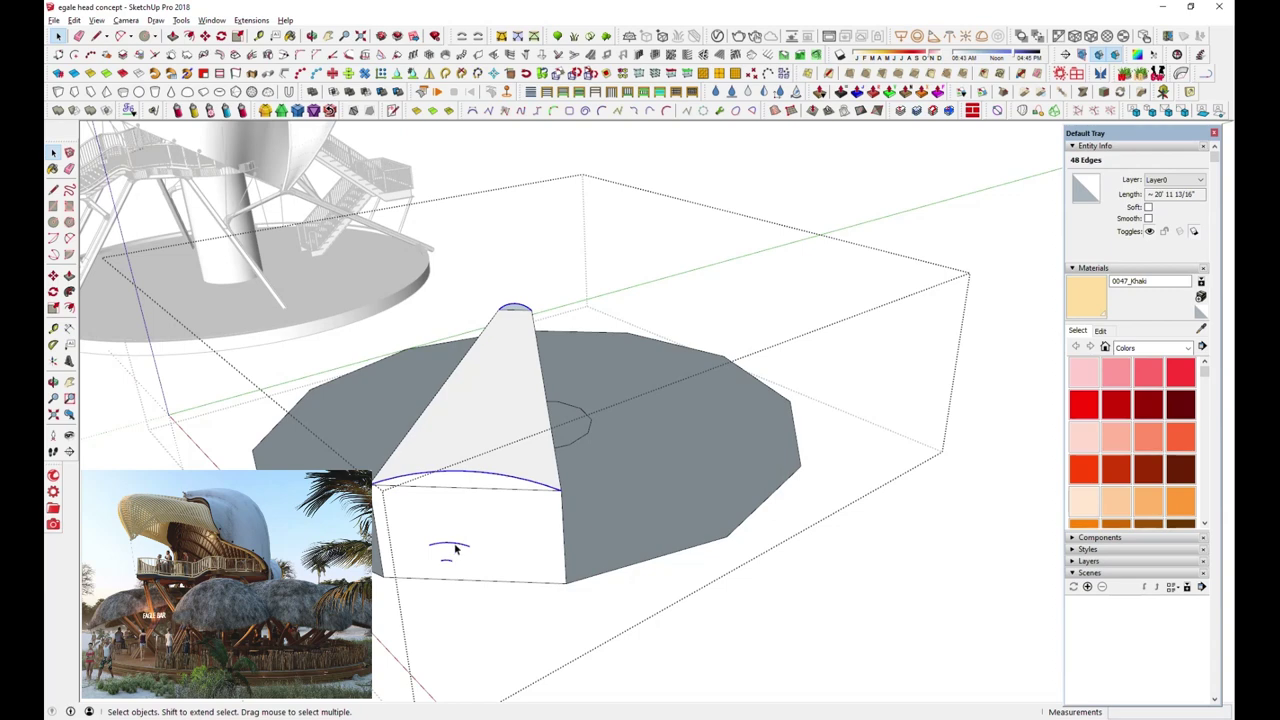
# Re-loft between the lower and top arcs, trying Bezier, direct contour, smooth and straight cone methods
pyautogui.click(445, 558)
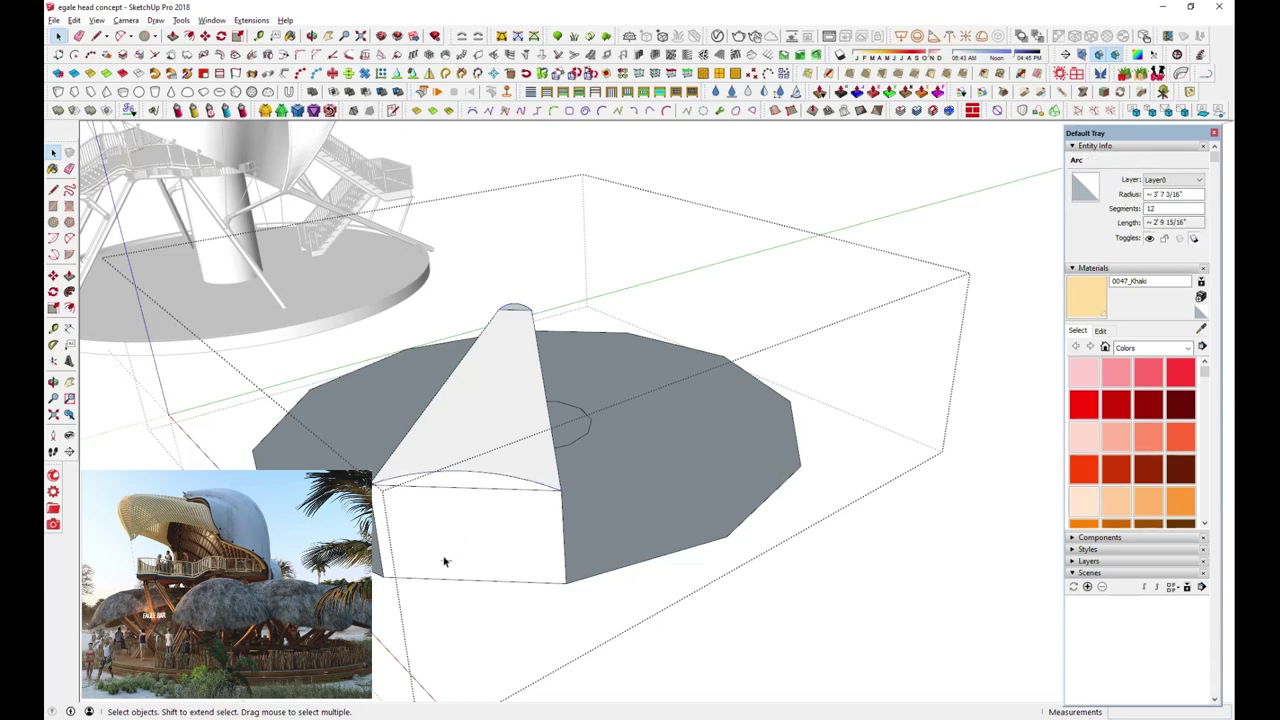
pyautogui.click(488, 477)
pyautogui.keyDown('shift'); pyautogui.click(515, 309); pyautogui.keyUp('shift')
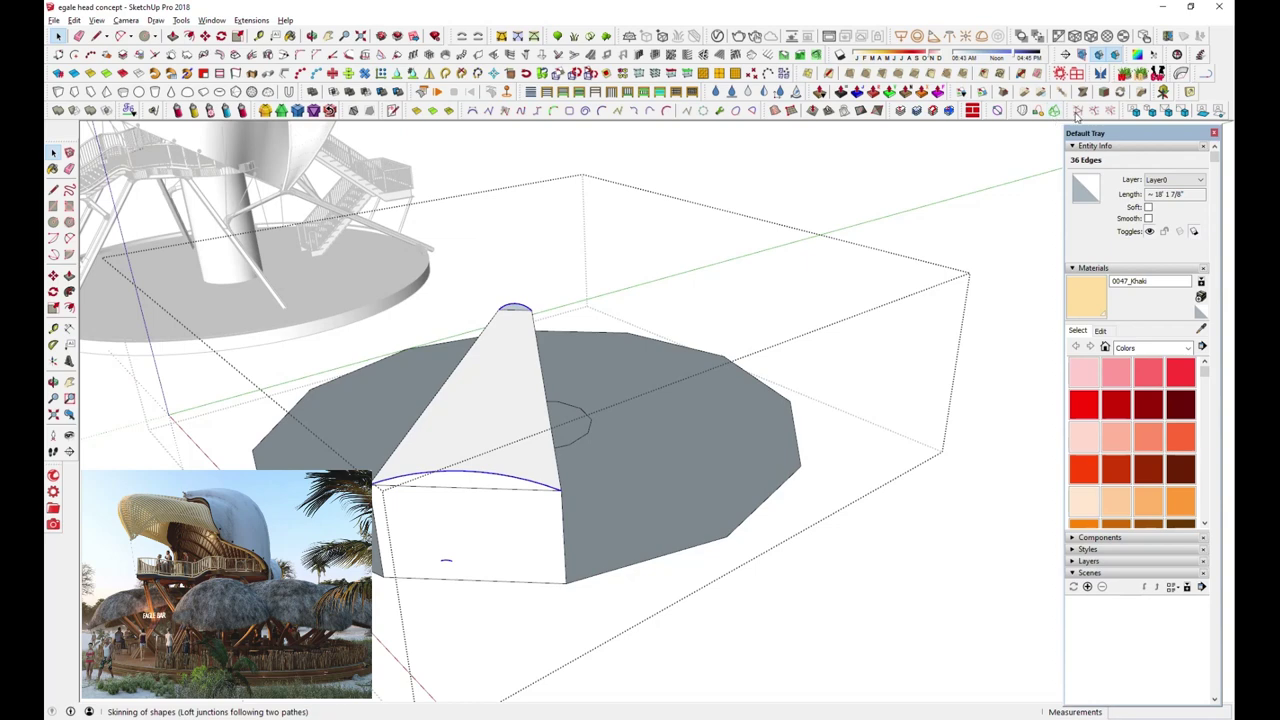
pyautogui.click(1023, 110)
pyautogui.moveTo(520, 400); pyautogui.dragTo(625, 379, button='middle')
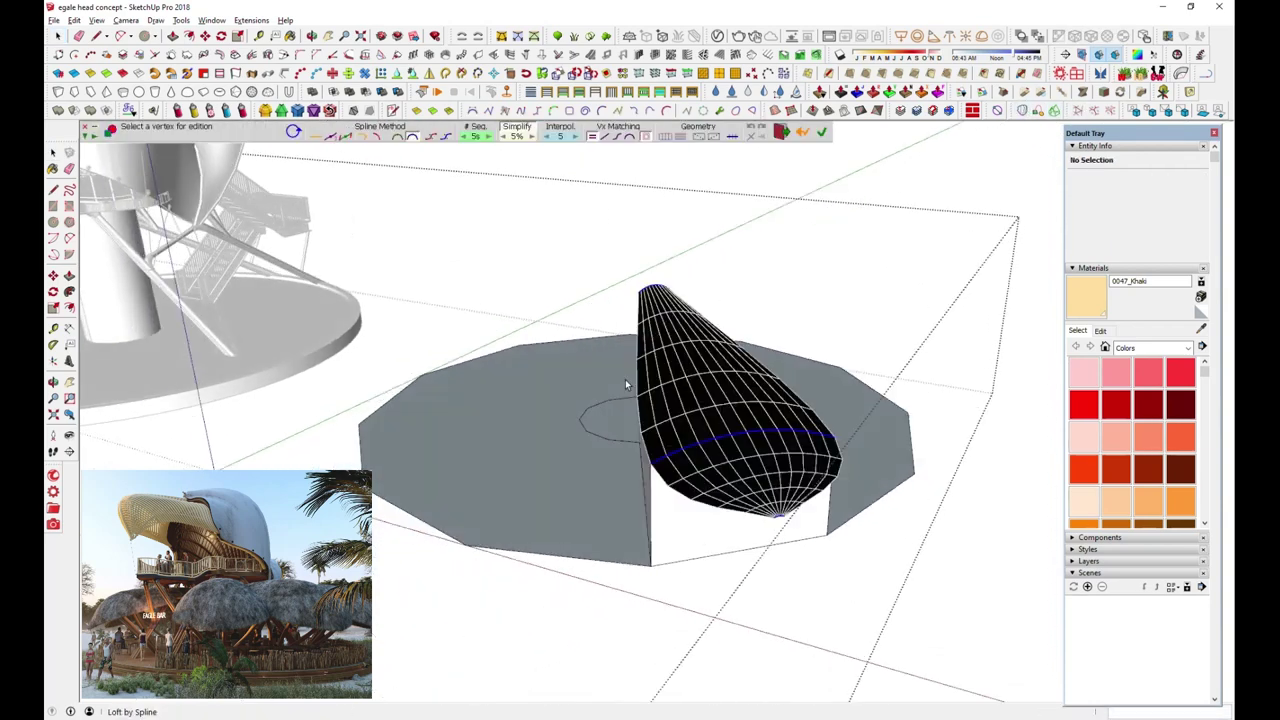
pyautogui.click(379, 138)
pyautogui.click(365, 138)
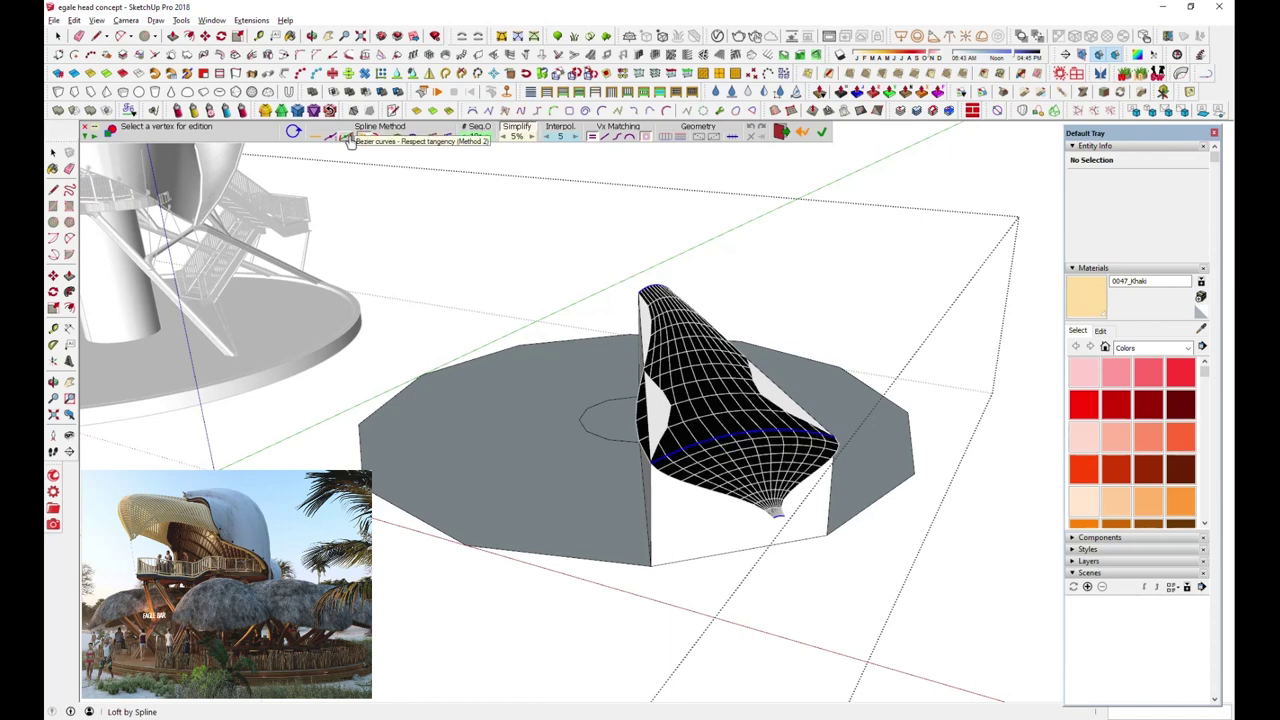
pyautogui.click(345, 137)
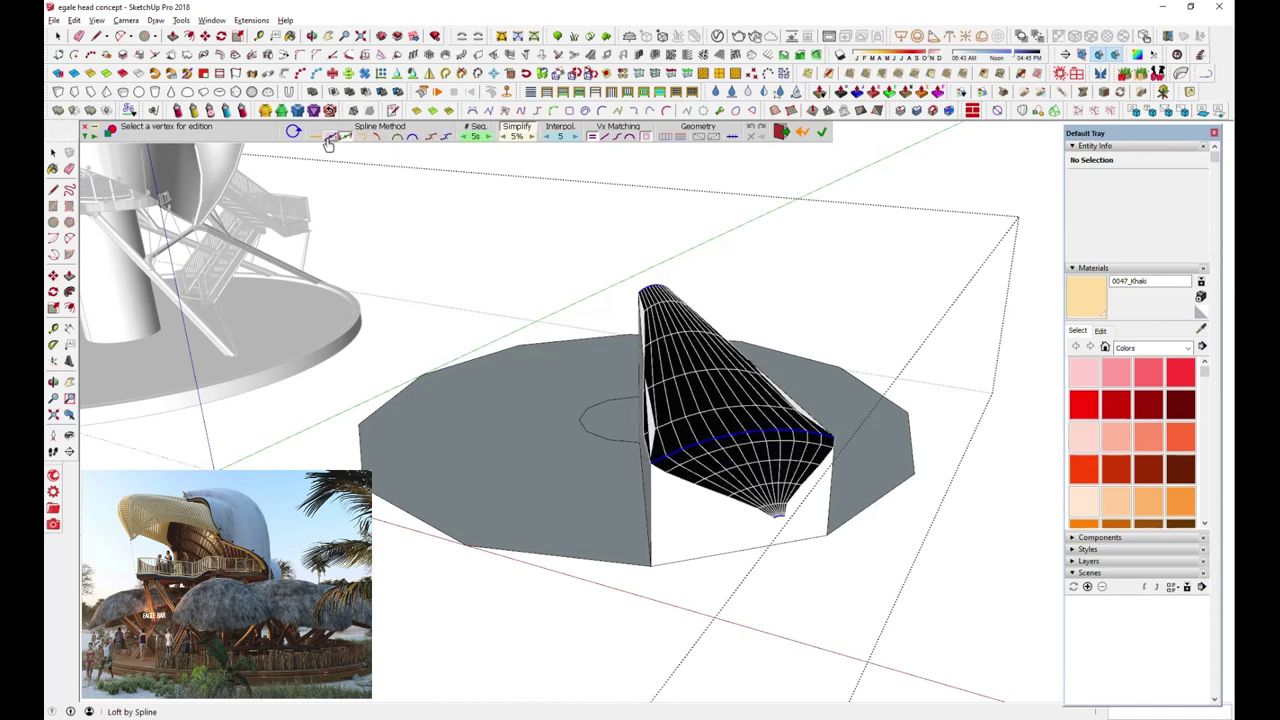
pyautogui.click(329, 140)
pyautogui.moveTo(591, 428); pyautogui.dragTo(462, 464, button='middle')
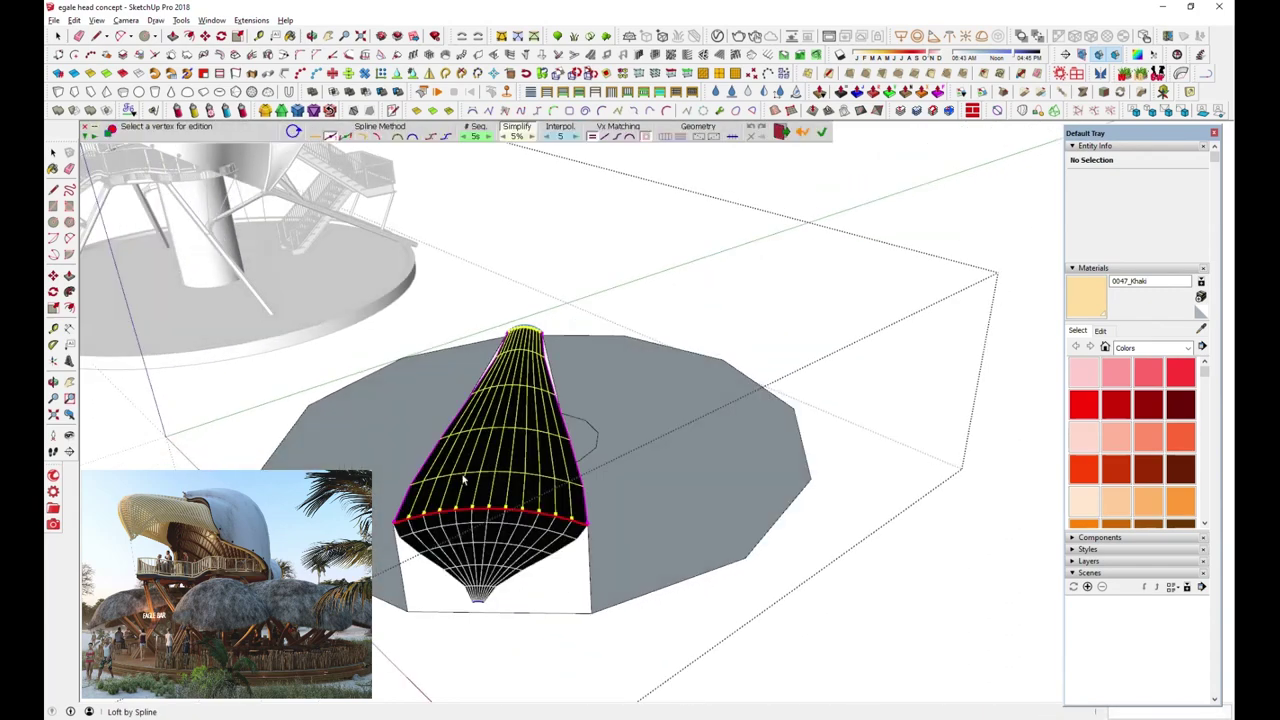
pyautogui.click(316, 140)
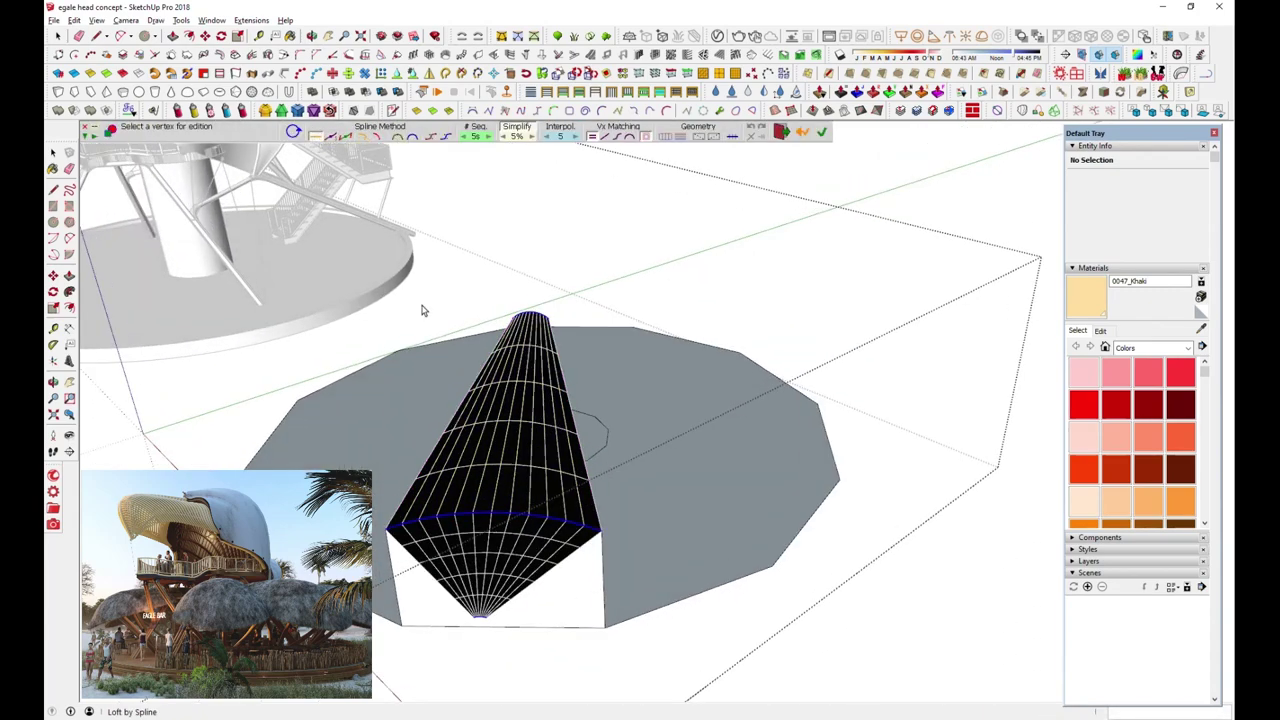
pyautogui.moveTo(422, 311); pyautogui.dragTo(428, 457, button='middle')
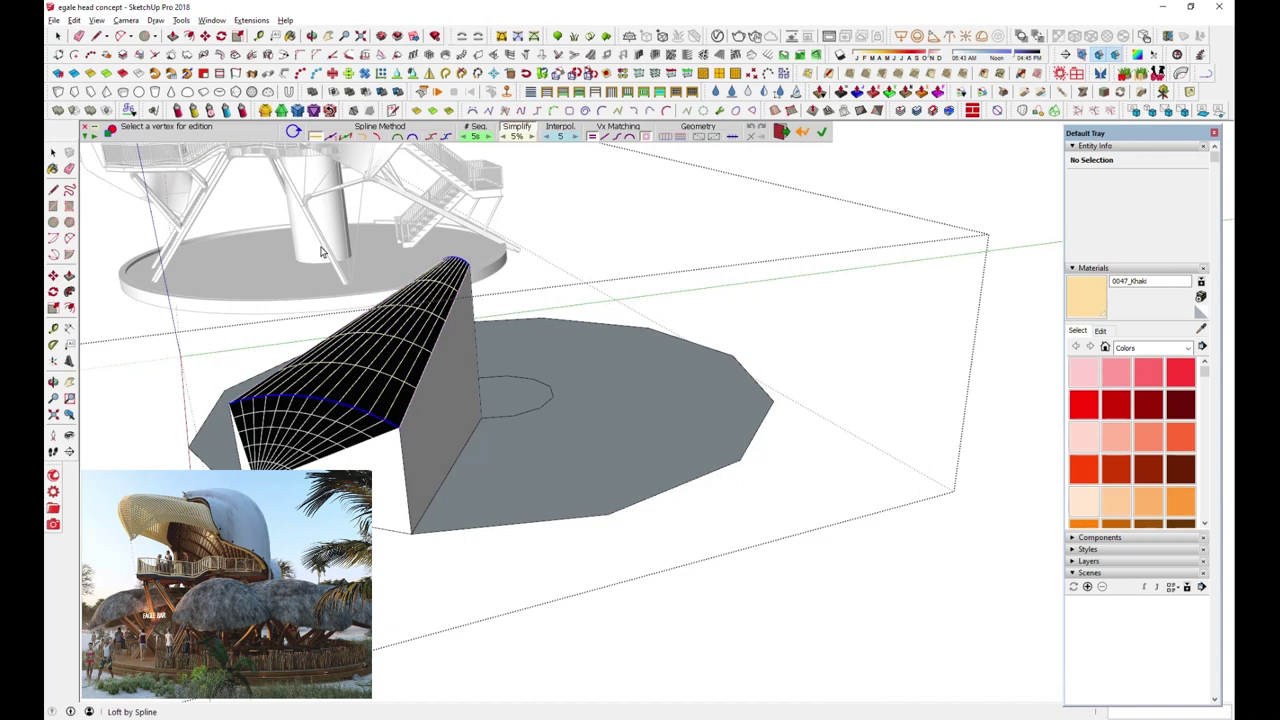
pyautogui.moveTo(338, 345)
pyautogui.mouseDown(button='middle')
pyautogui.moveTo(340, 430)
pyautogui.moveTo(435, 458)
pyautogui.moveTo(400, 450)
pyautogui.mouseUp(button='middle')
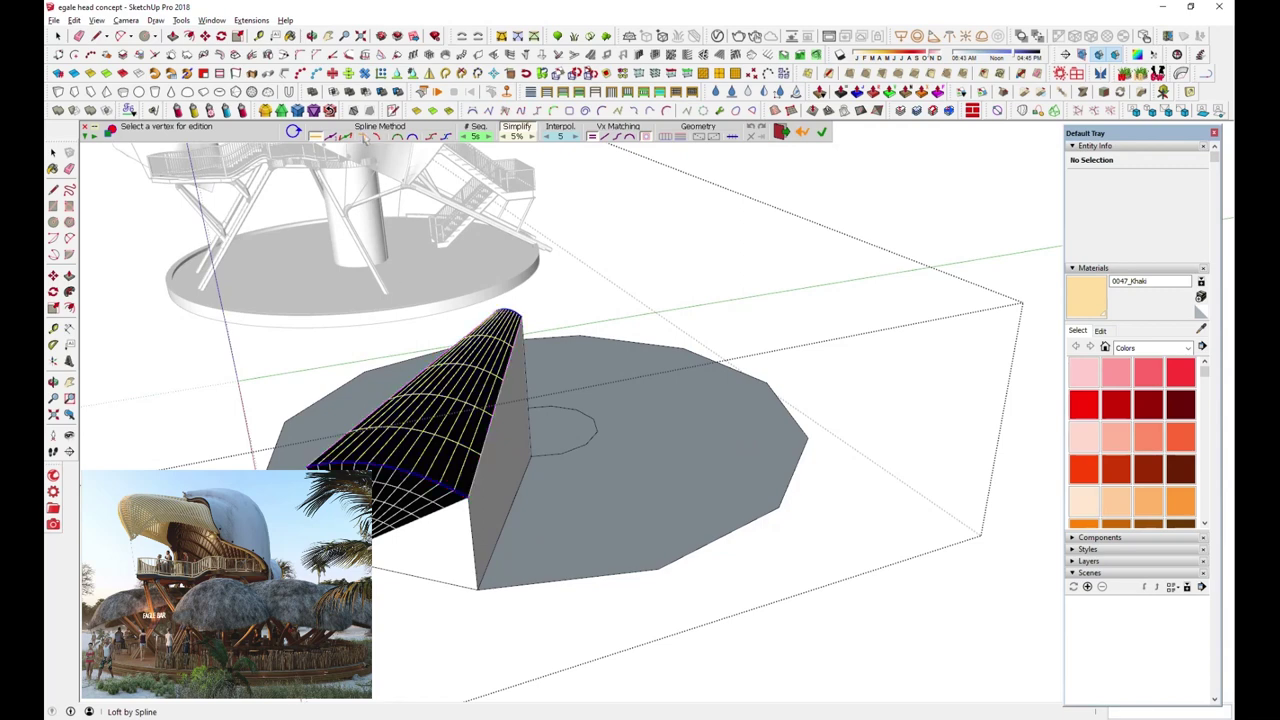
# Try further spline methods, then cancel the loft and delete the selected arcs
pyautogui.click(367, 139)
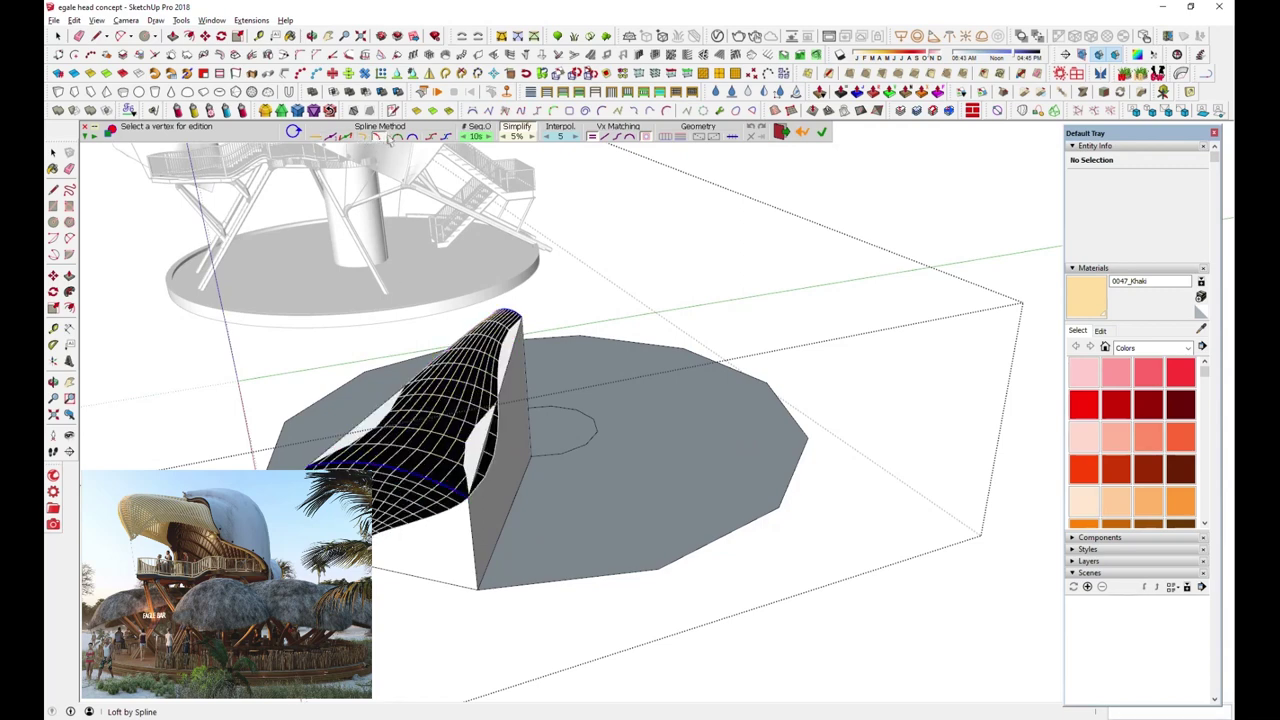
pyautogui.click(397, 138)
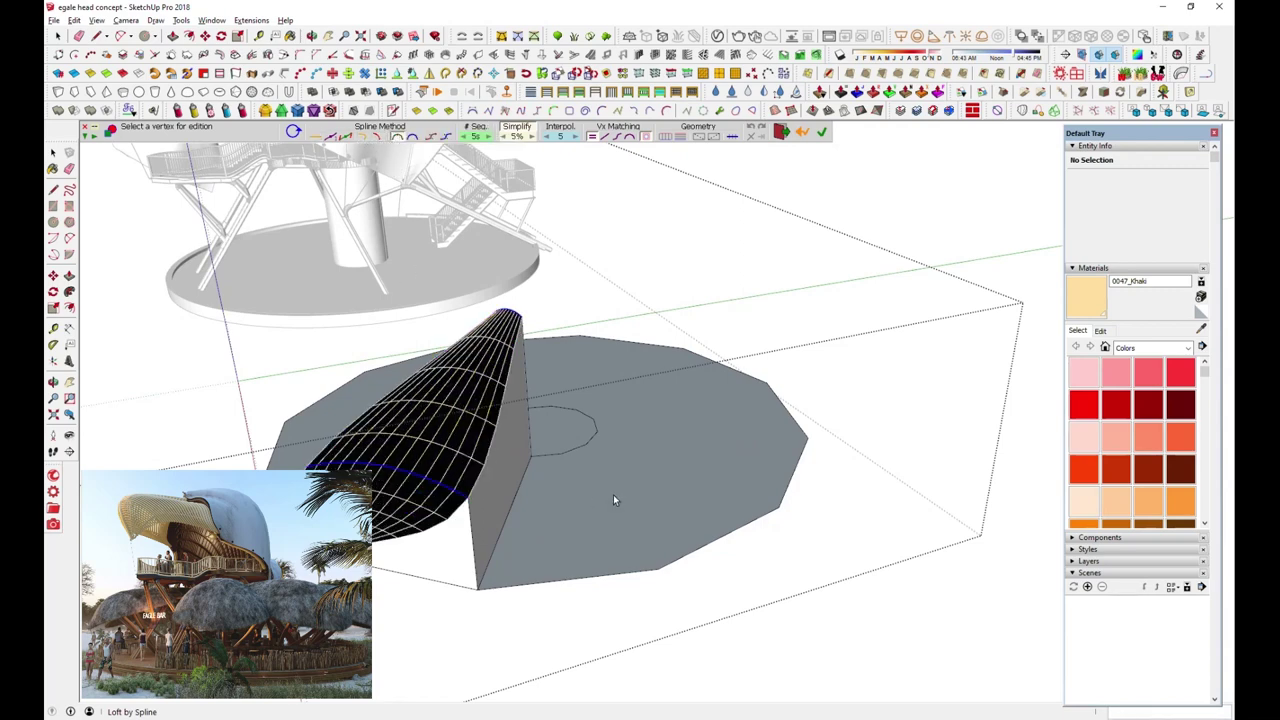
pyautogui.moveTo(564, 493); pyautogui.dragTo(620, 391, button='middle')
pyautogui.scroll(-2, 614, 463)
pyautogui.scroll(3, 548, 290)
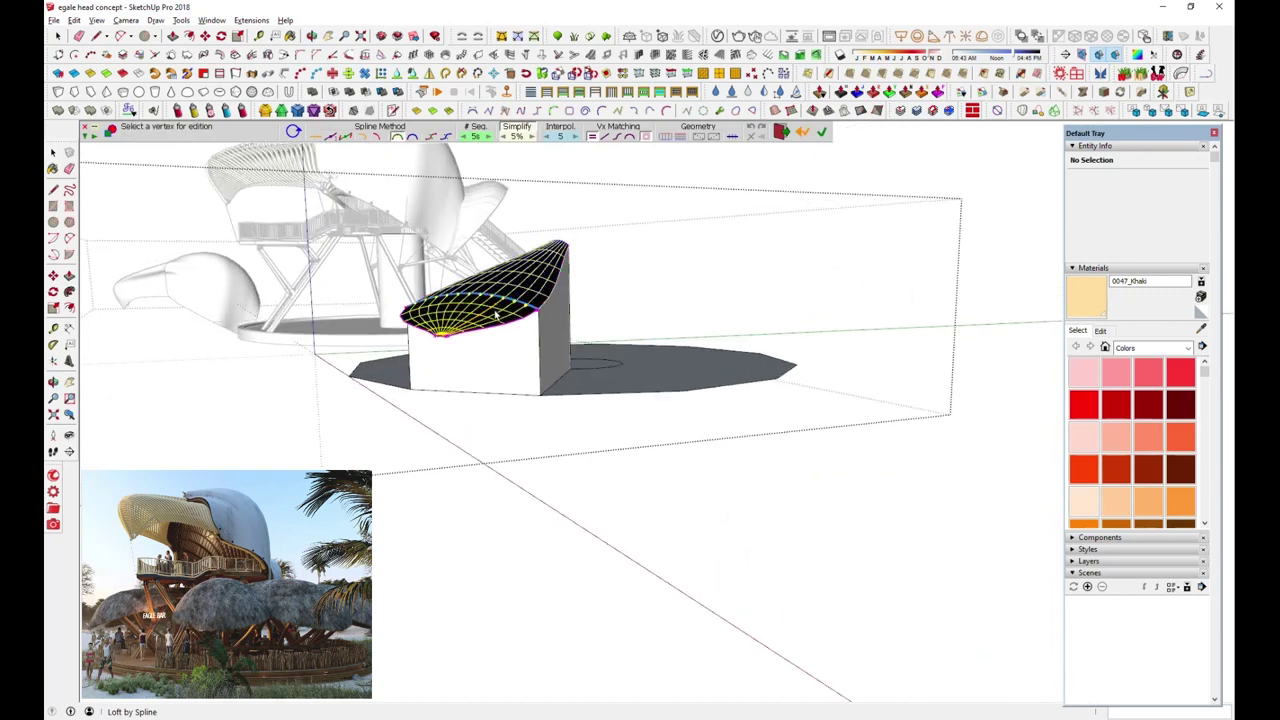
pyautogui.scroll(2, 548, 290)
pyautogui.moveTo(548, 290)
pyautogui.mouseDown(button='middle')
pyautogui.moveTo(501, 254)
pyautogui.moveTo(523, 251)
pyautogui.moveTo(594, 437)
pyautogui.mouseUp(button='middle')
pyautogui.scroll(-2, 588, 447)
pyautogui.click(58, 35)
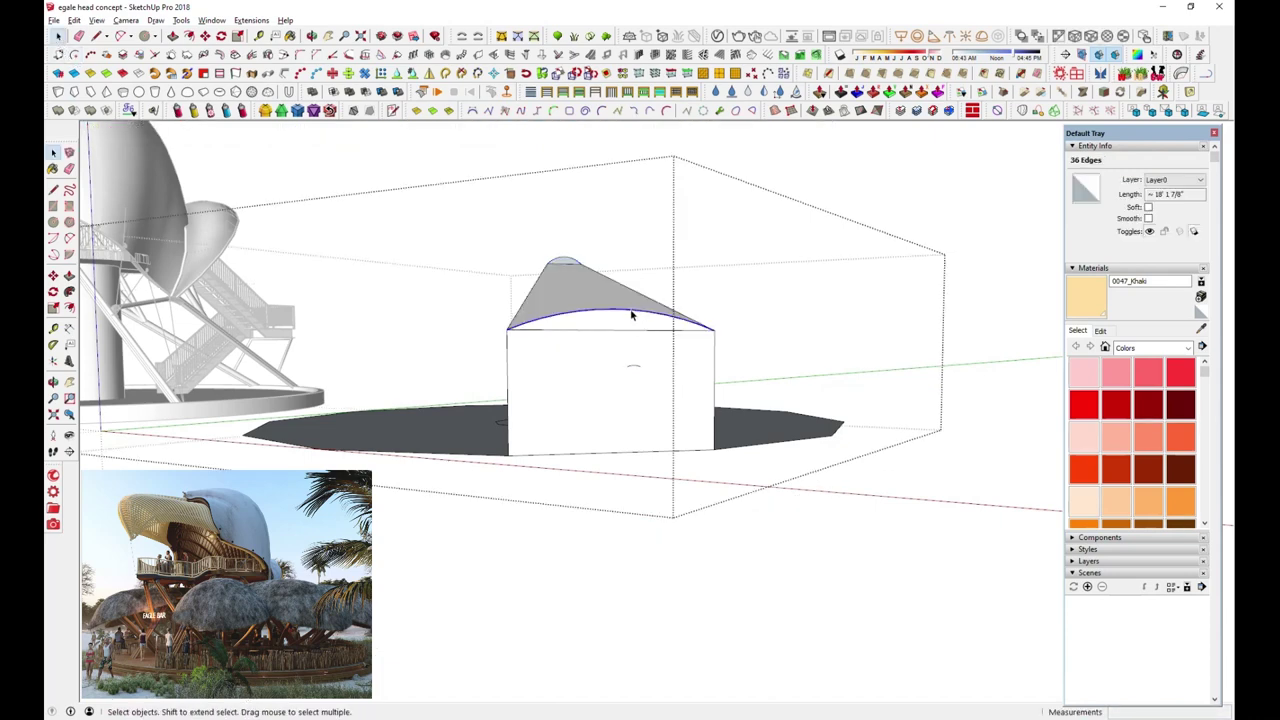
pyautogui.press('Delete')
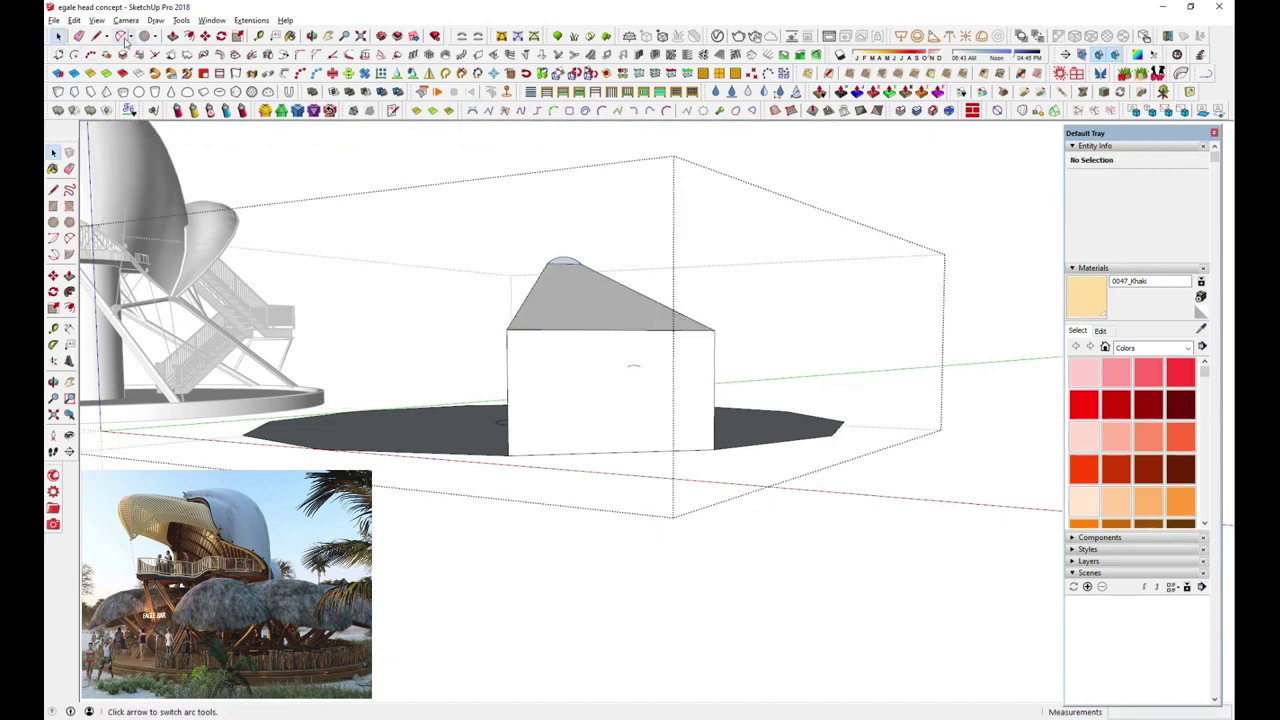
# Draw a half-circle 2-point arc across the box top from corner to corner
pyautogui.click(125, 37)
pyautogui.click(507, 329)
pyautogui.click(714, 329)
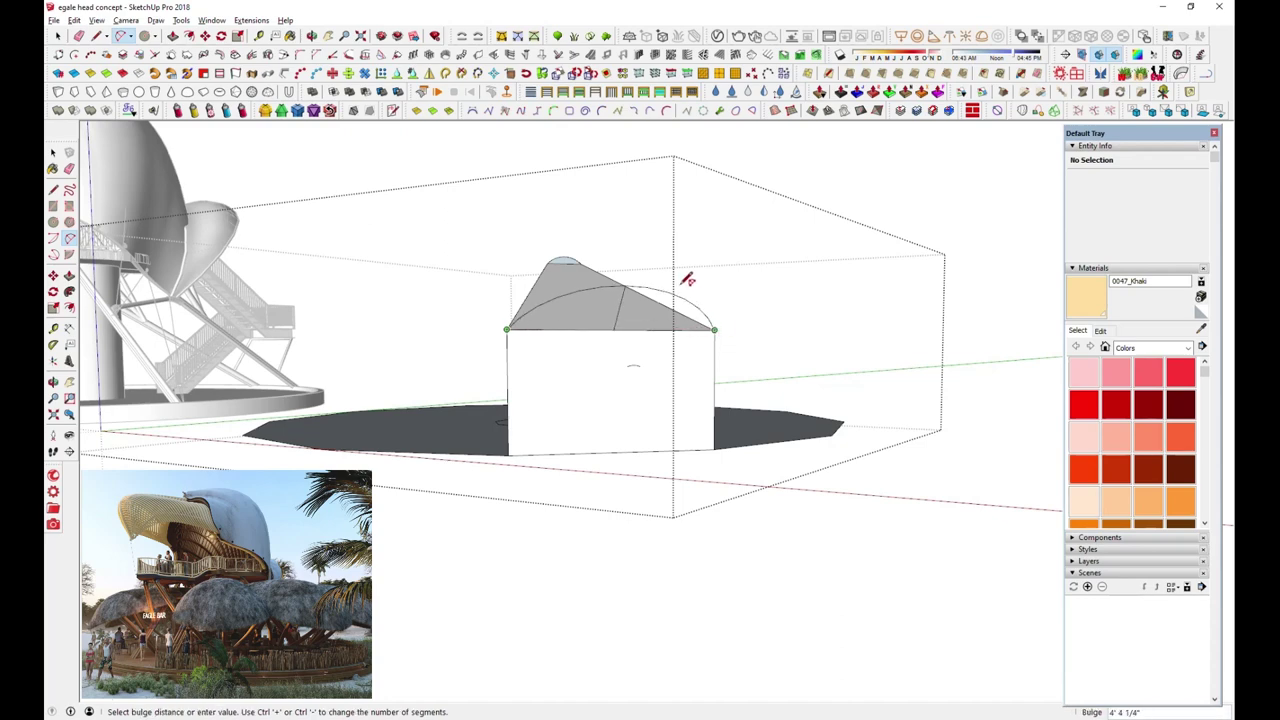
pyautogui.click(625, 250)
pyautogui.press('space')
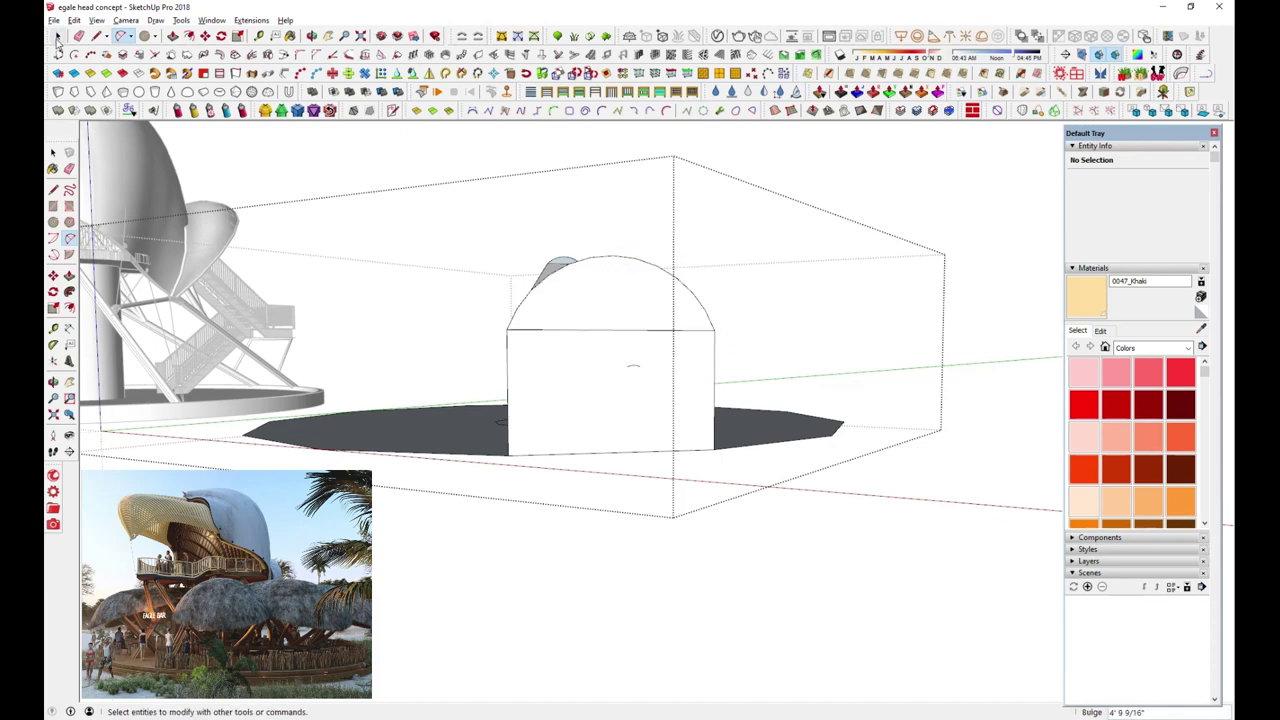
# Select the half-circle and the top arc, then Loft by Spline between them
pyautogui.click(595, 260)
pyautogui.keyDown('shift'); pyautogui.click(634, 371); pyautogui.keyUp('shift')
pyautogui.moveTo(629, 366)
pyautogui.mouseDown(button='middle')
pyautogui.moveTo(611, 424)
pyautogui.moveTo(767, 418)
pyautogui.mouseUp(button='middle')
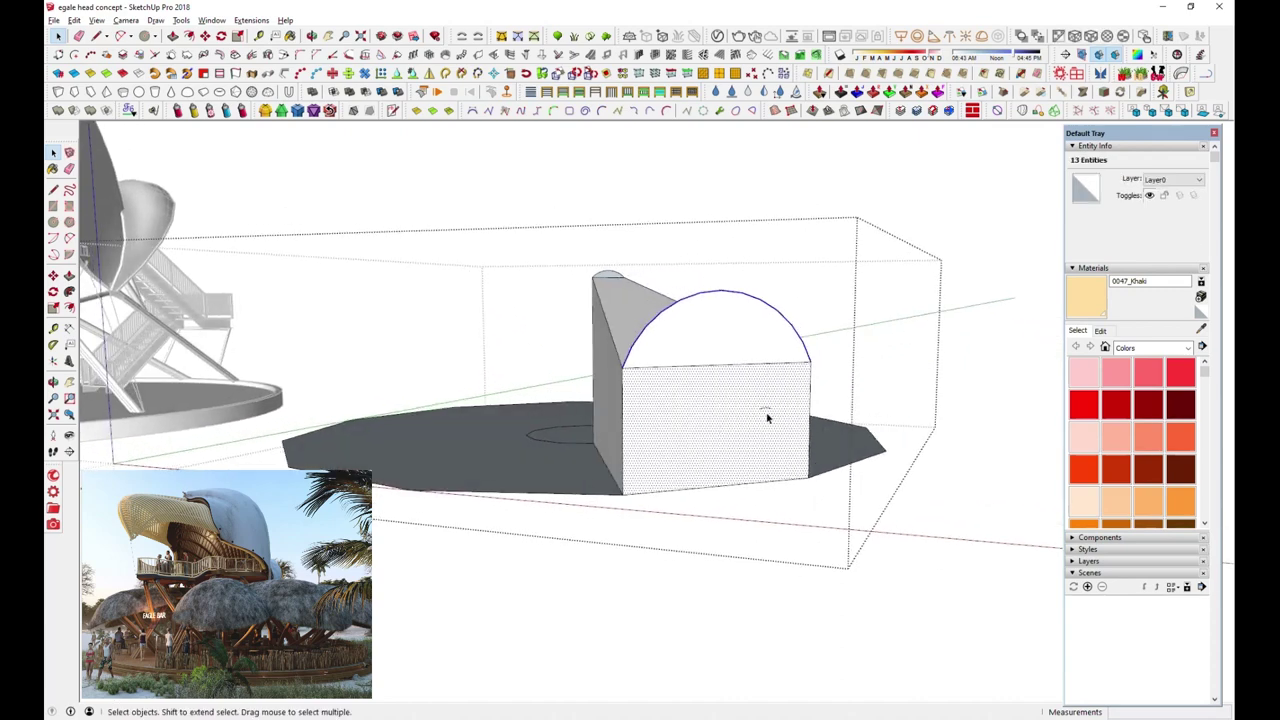
pyautogui.keyDown('shift'); pyautogui.click(714, 432); pyautogui.keyUp('shift')
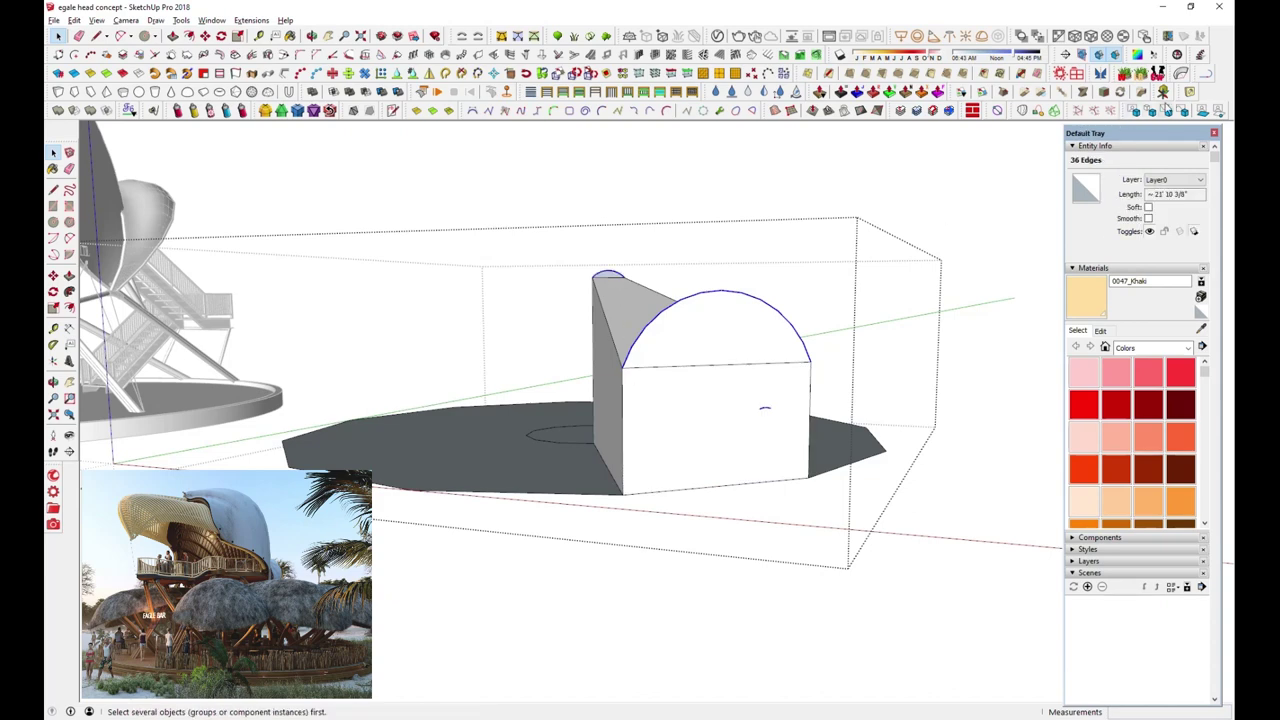
pyautogui.click(1018, 113)
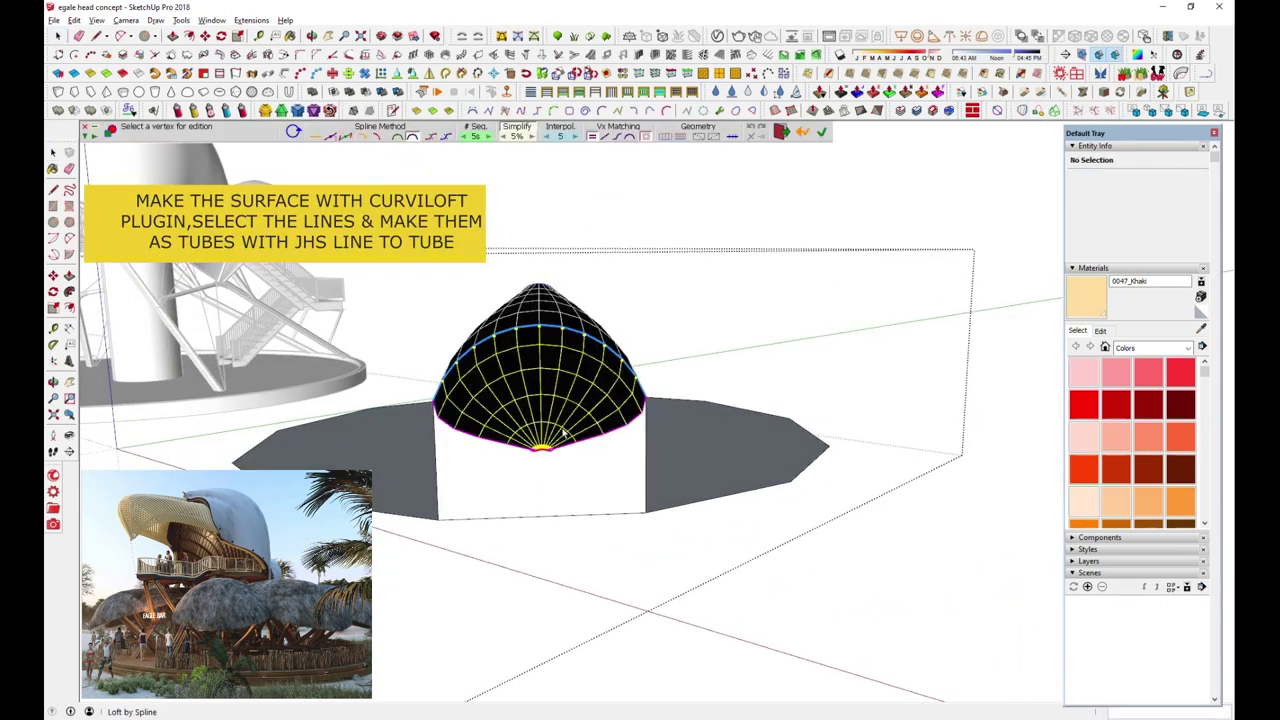
pyautogui.moveTo(563, 432); pyautogui.dragTo(560, 483, button='middle')
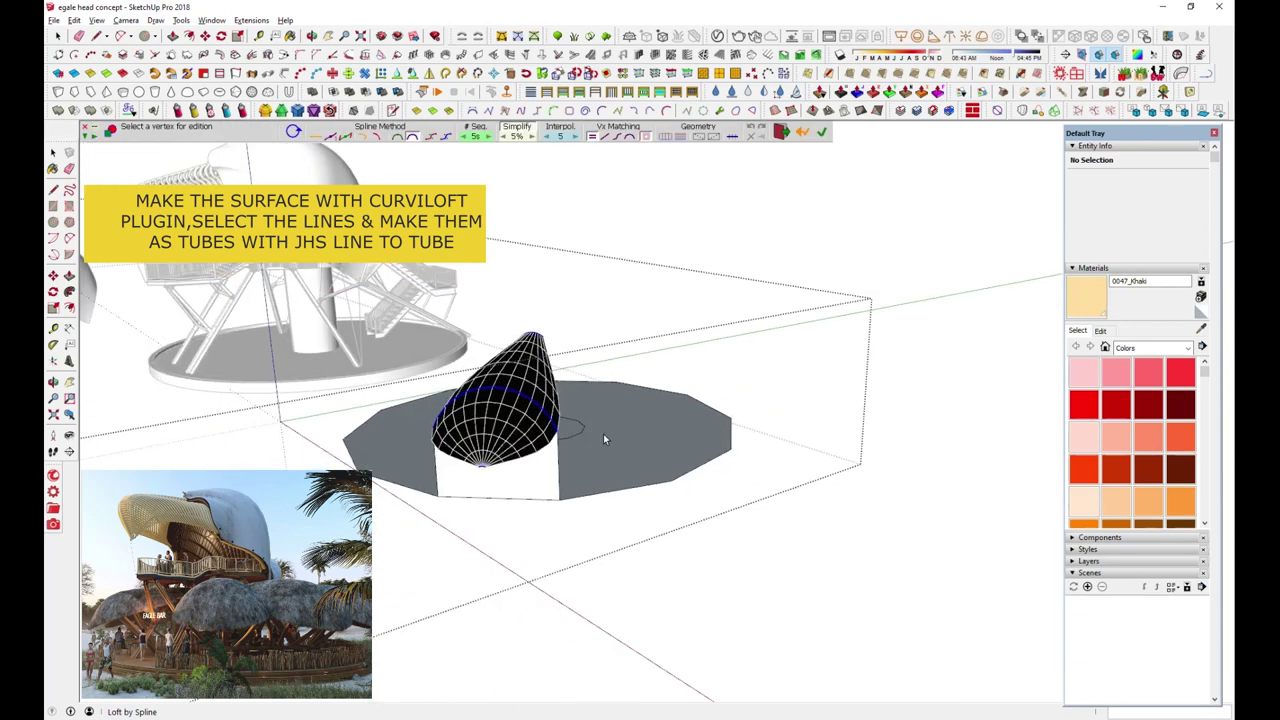
pyautogui.moveTo(560, 479)
pyautogui.mouseDown(button='middle')
pyautogui.moveTo(567, 433)
pyautogui.moveTo(490, 564)
pyautogui.mouseUp(button='middle')
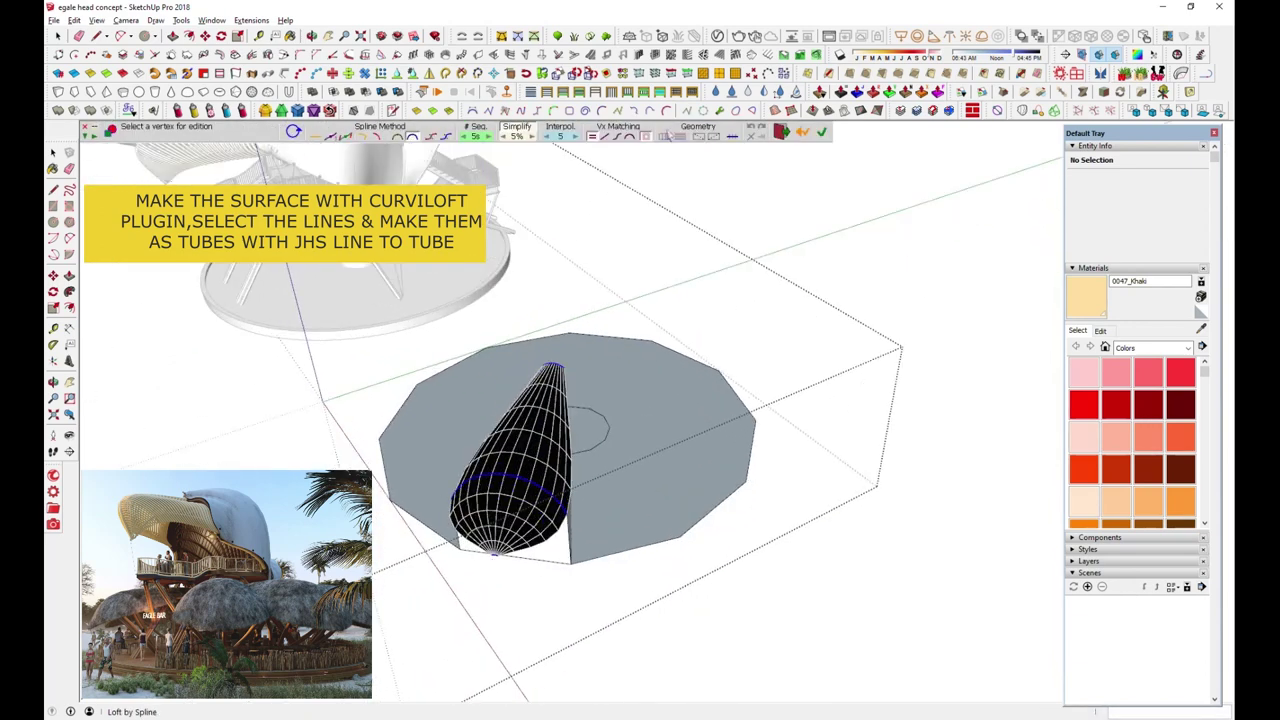
# Set the loft to generate radial junction edges only, commit it, and select the edges
pyautogui.click(666, 140)
pyautogui.click(670, 141)
pyautogui.click(667, 140)
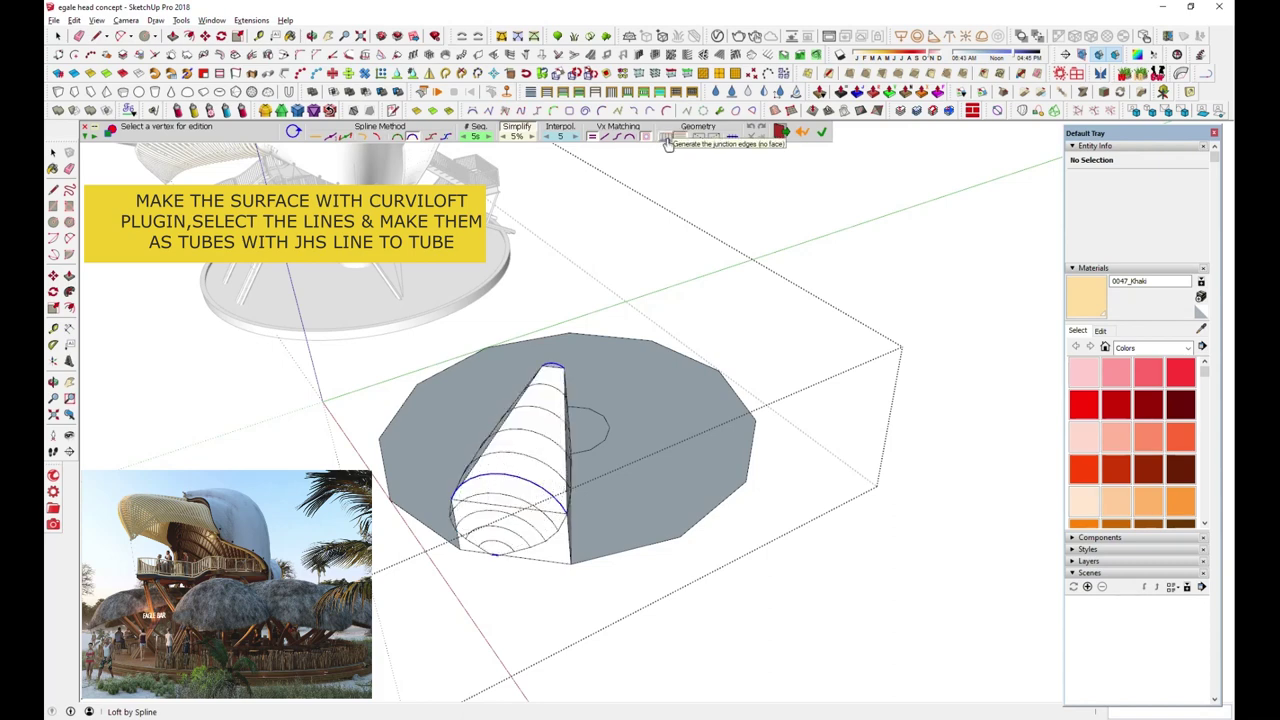
pyautogui.click(668, 141)
pyautogui.click(668, 141)
pyautogui.press('Return')
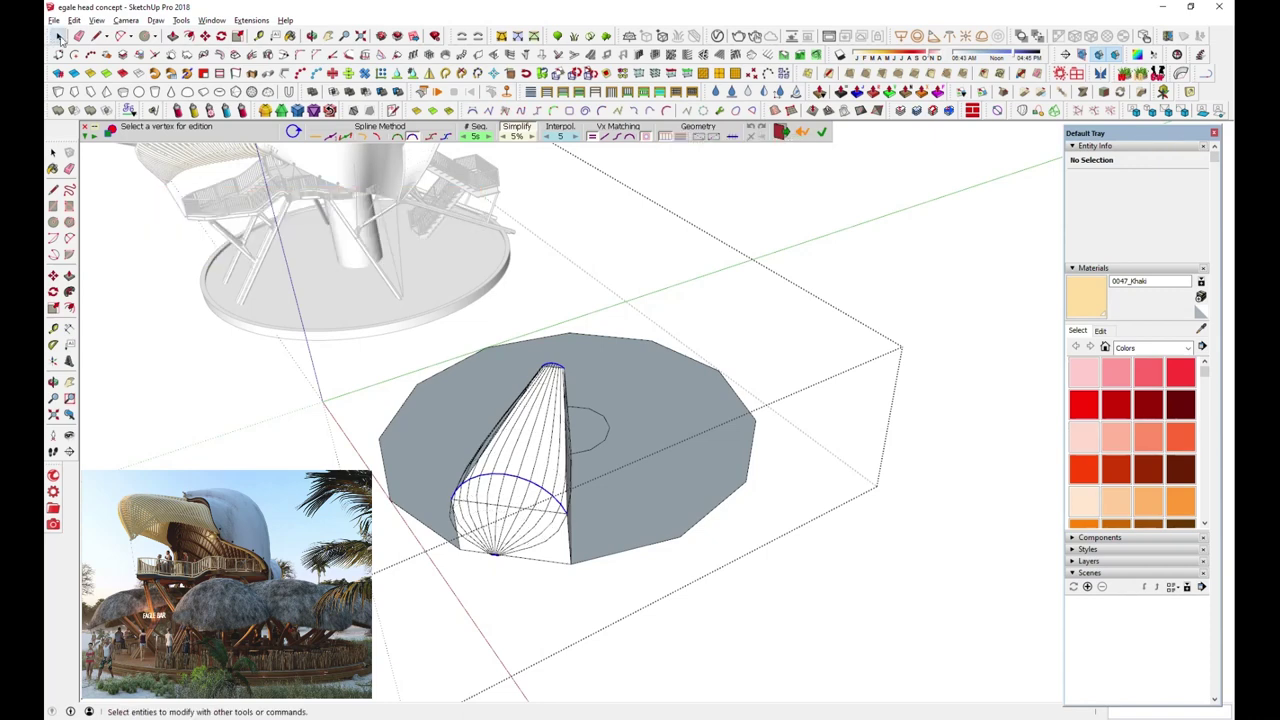
pyautogui.click(551, 538)
# Re-loft the arcs as radial junction edges and commit them
pyautogui.moveTo(691, 314)
pyautogui.mouseDown(button='middle')
pyautogui.moveTo(578, 557)
pyautogui.moveTo(640, 420)
pyautogui.mouseUp(button='middle')
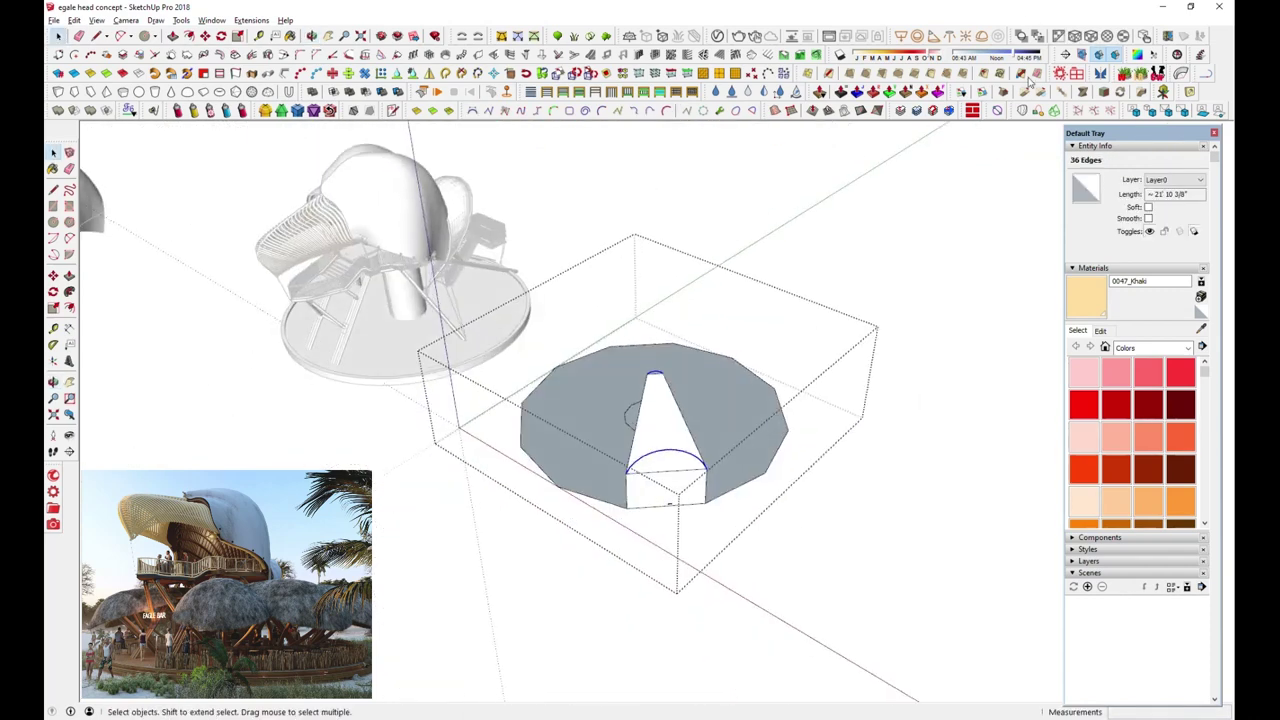
pyautogui.click(1022, 110)
pyautogui.click(665, 141)
pyautogui.press('Return')
pyautogui.moveTo(699, 289)
pyautogui.mouseDown(button='middle')
pyautogui.moveTo(589, 389)
pyautogui.moveTo(629, 377)
pyautogui.mouseUp(button='middle')
# Turn the selected junction edges into 3 15/16" tubes with JHS Lines to Tubes
pyautogui.click(313, 110)
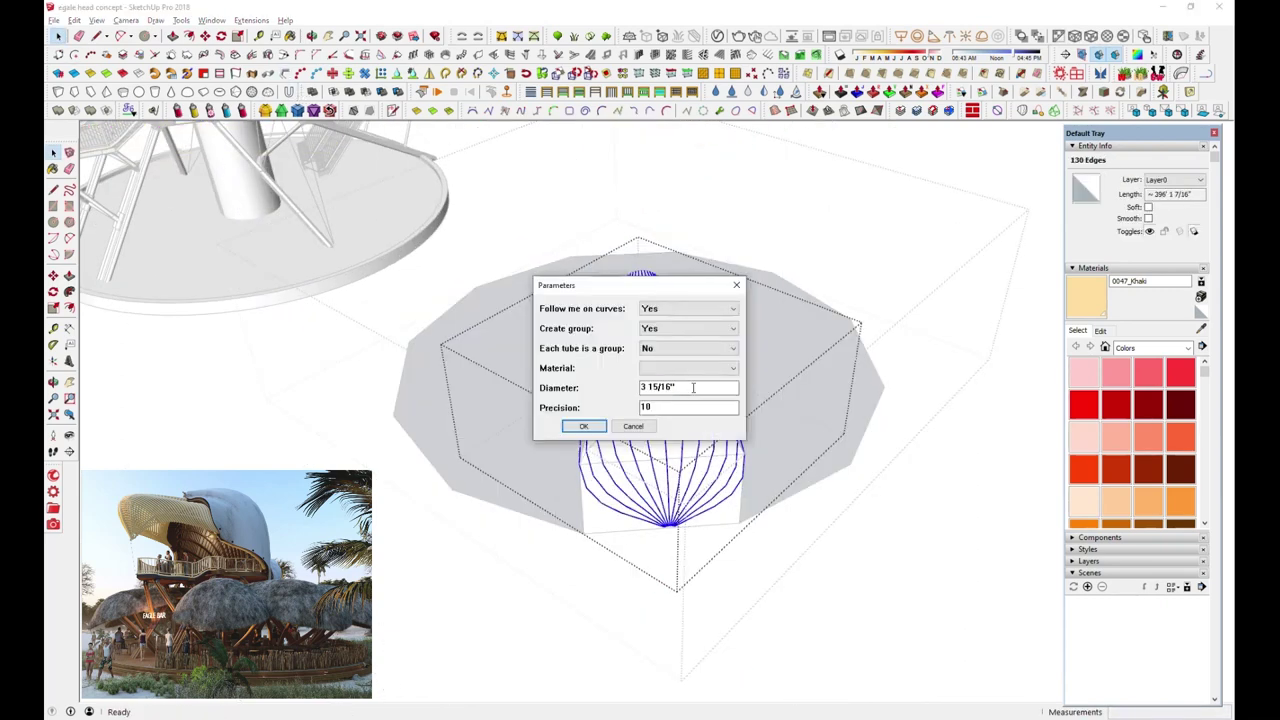
pyautogui.press('Return')
pyautogui.moveTo(757, 423)
pyautogui.mouseDown(button='middle')
pyautogui.moveTo(720, 443)
pyautogui.moveTo(691, 420)
pyautogui.moveTo(705, 245)
pyautogui.mouseUp(button='middle')
# Loft a dome surface between the lower arc and the top circle, then select the dome group
pyautogui.click(686, 411)
pyautogui.keyDown('shift'); pyautogui.click(623, 244); pyautogui.keyUp('shift')
pyautogui.press('l')
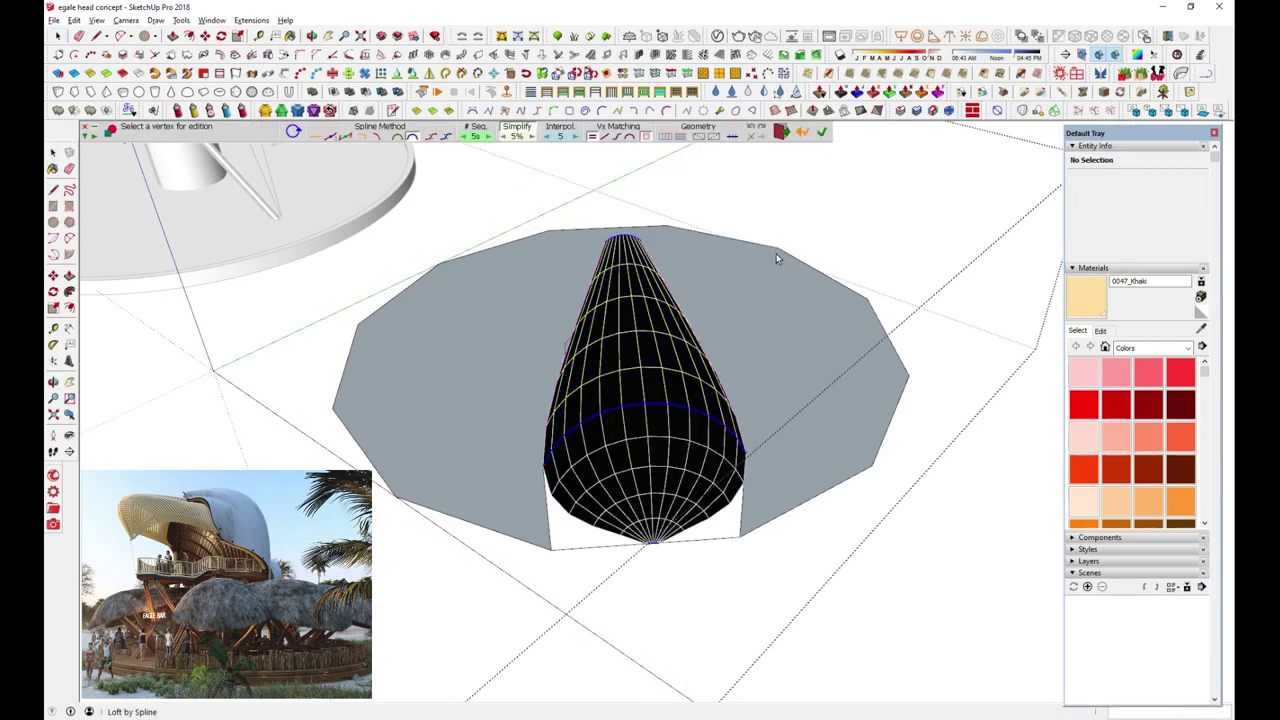
pyautogui.press('Return')
pyautogui.click(74, 20)
pyautogui.click(140, 197)
pyautogui.click(790, 215)
pyautogui.moveTo(691, 457)
pyautogui.mouseDown(button='middle')
pyautogui.moveTo(790, 215)
pyautogui.moveTo(748, 363)
pyautogui.mouseUp(button='middle')
# Thicken the dome surface inside its group into a solid shell
pyautogui.press('m')
pyautogui.moveTo(526, 551); pyautogui.dragTo(532, 498, button='middle')
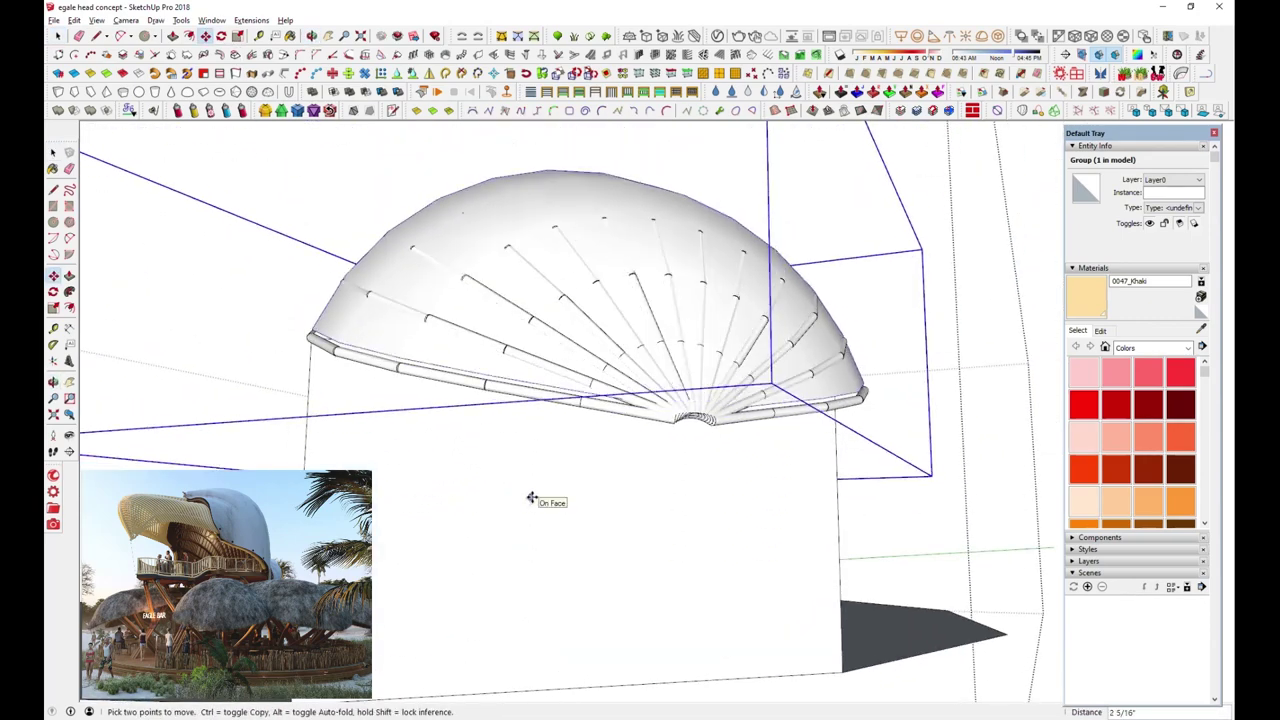
pyautogui.press('space')
pyautogui.doubleClick(714, 300)
pyautogui.moveTo(729, 294); pyautogui.dragTo(765, 292)
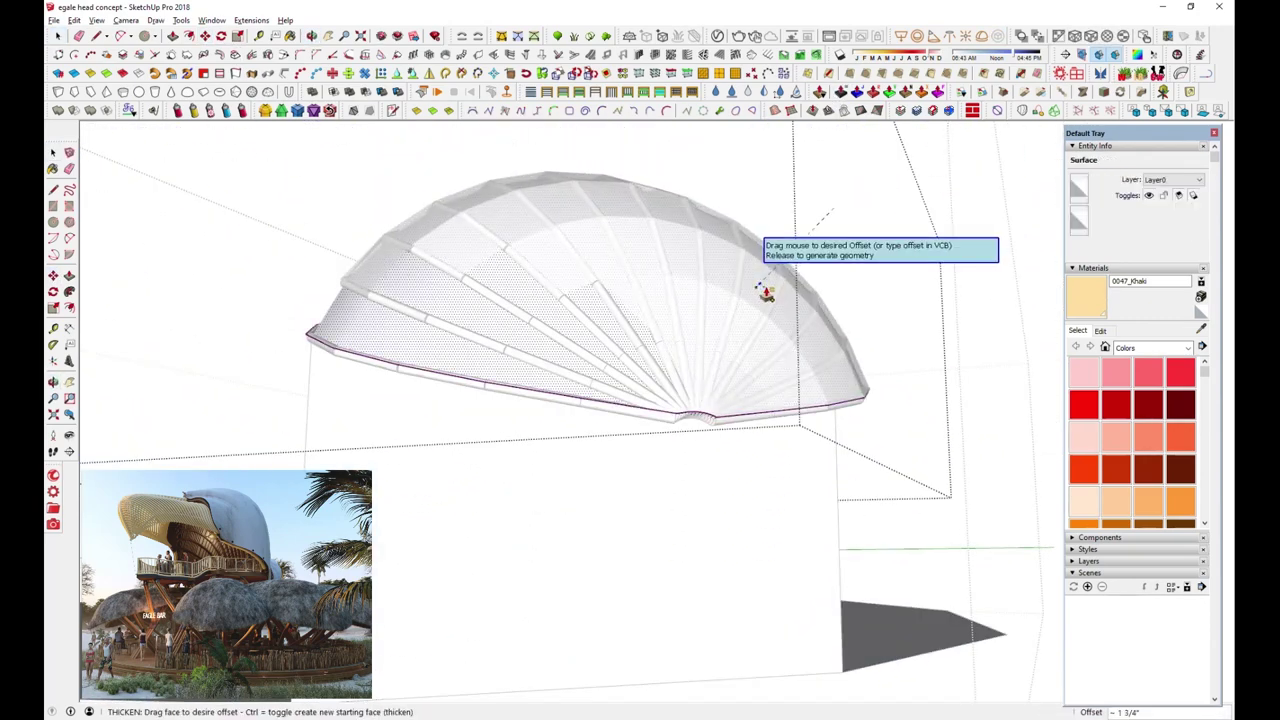
pyautogui.moveTo(760, 297)
pyautogui.mouseDown(button='middle')
pyautogui.moveTo(597, 526)
pyautogui.moveTo(660, 334)
pyautogui.mouseUp(button='middle')
pyautogui.press('space')
pyautogui.scroll(5, 697, 454)
pyautogui.press('Escape')
pyautogui.moveTo(697, 454)
pyautogui.mouseDown(button='middle')
pyautogui.moveTo(714, 263)
pyautogui.moveTo(766, 297)
pyautogui.moveTo(643, 191)
pyautogui.moveTo(714, 244)
pyautogui.mouseUp(button='middle')
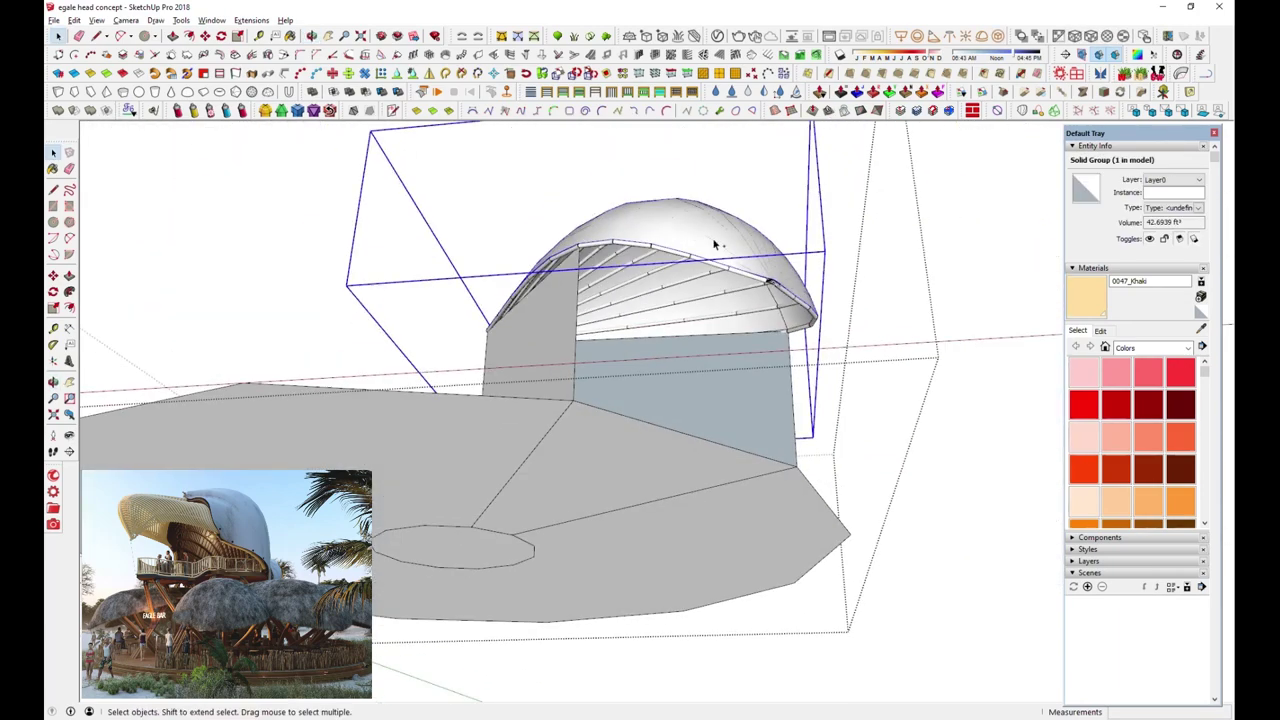
# Make the thickened dome a component, giving a 42.6939 ft³ solid
pyautogui.rightClick(714, 244)
pyautogui.click(765, 180)
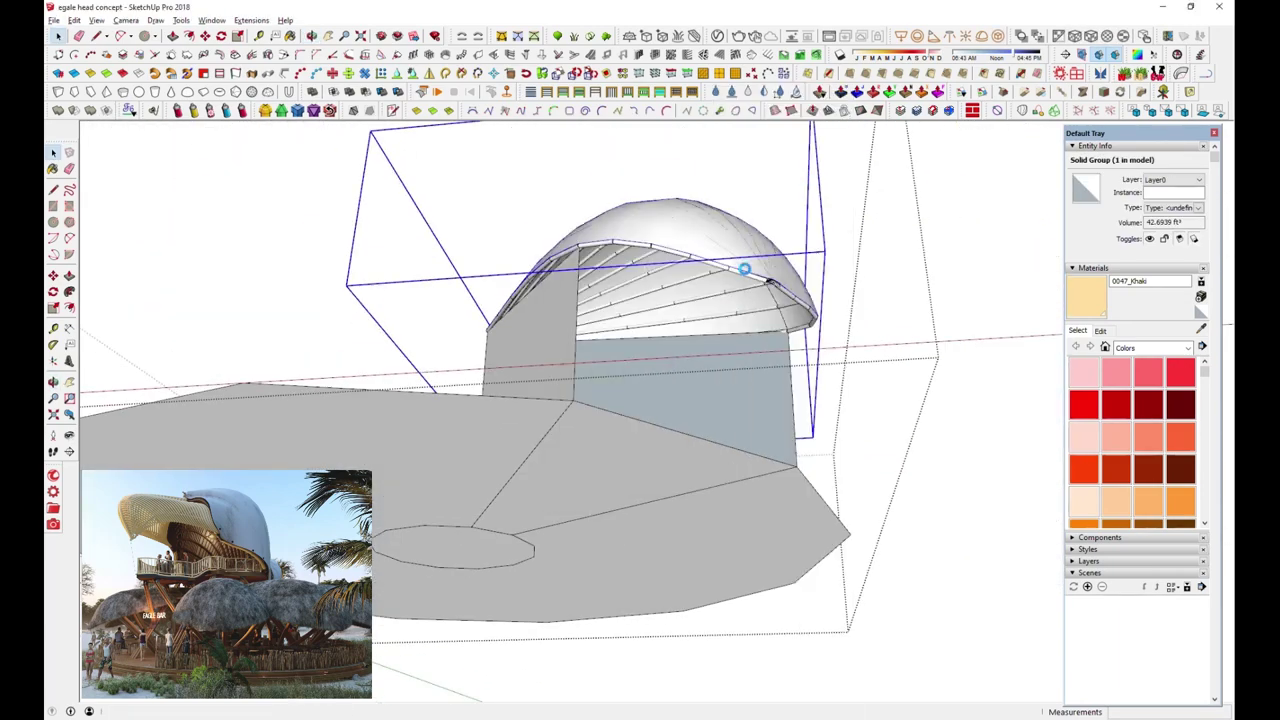
pyautogui.moveTo(745, 268)
pyautogui.mouseDown(button='middle')
pyautogui.moveTo(709, 343)
pyautogui.moveTo(712, 309)
pyautogui.moveTo(708, 331)
pyautogui.mouseUp(button='middle')
pyautogui.rightClick(709, 343)
pyautogui.click(770, 106)
pyautogui.click(708, 331)
pyautogui.click(656, 341)
pyautogui.rightClick(666, 334)
pyautogui.click(571, 372)
pyautogui.moveTo(571, 372); pyautogui.dragTo(577, 710, button='middle')
pyautogui.press('t')
pyautogui.press('l')
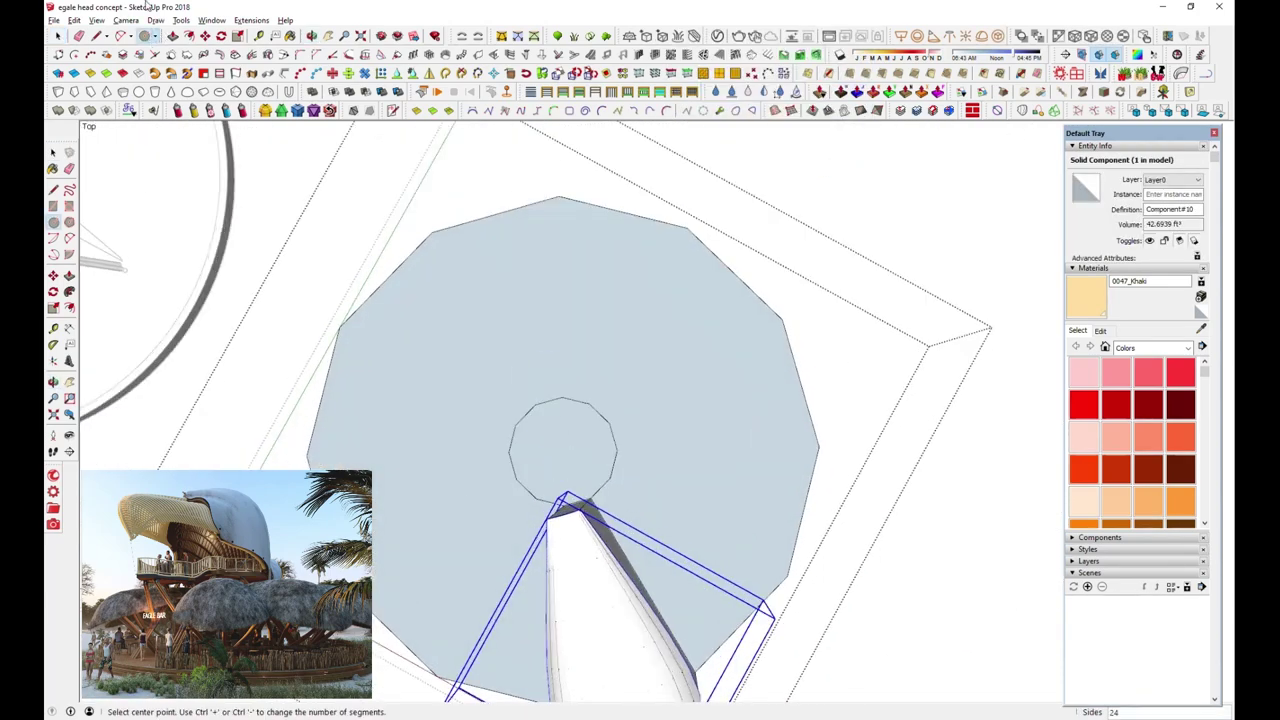
pyautogui.click(562, 451)
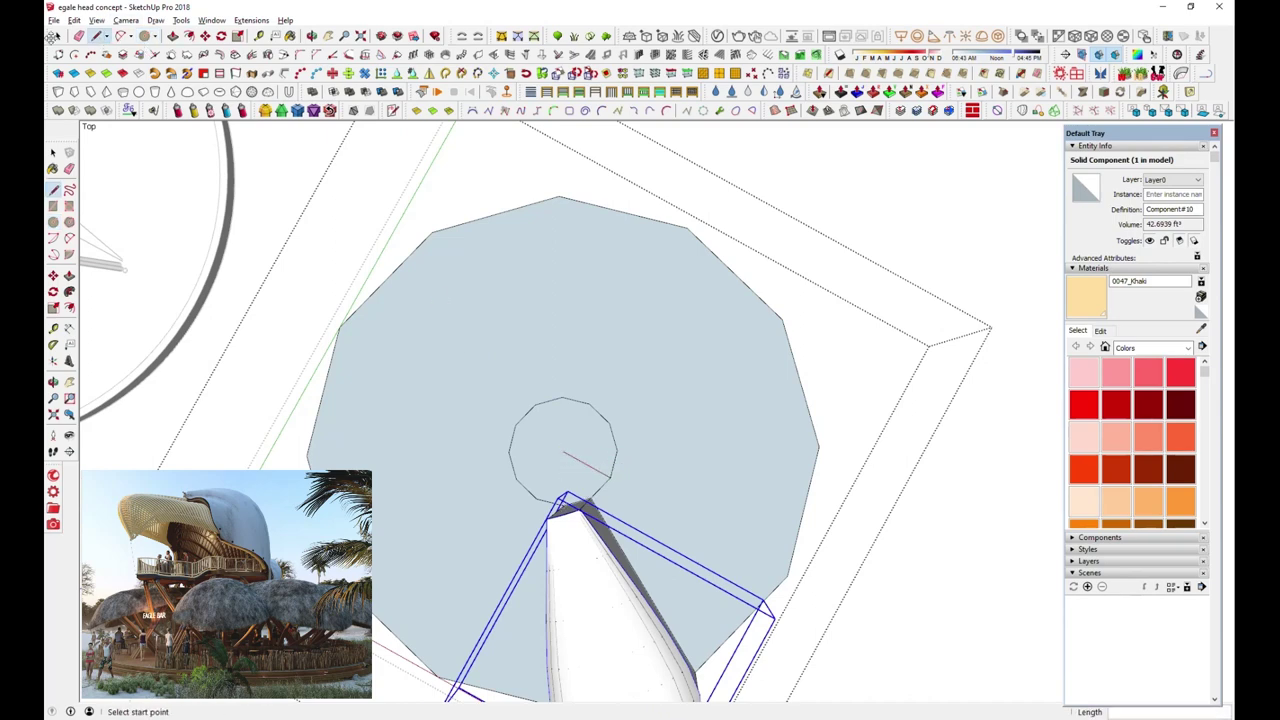
pyautogui.click(221, 36)
pyautogui.scroll(3, 562, 451)
pyautogui.click(579, 386)
pyautogui.click(677, 440)
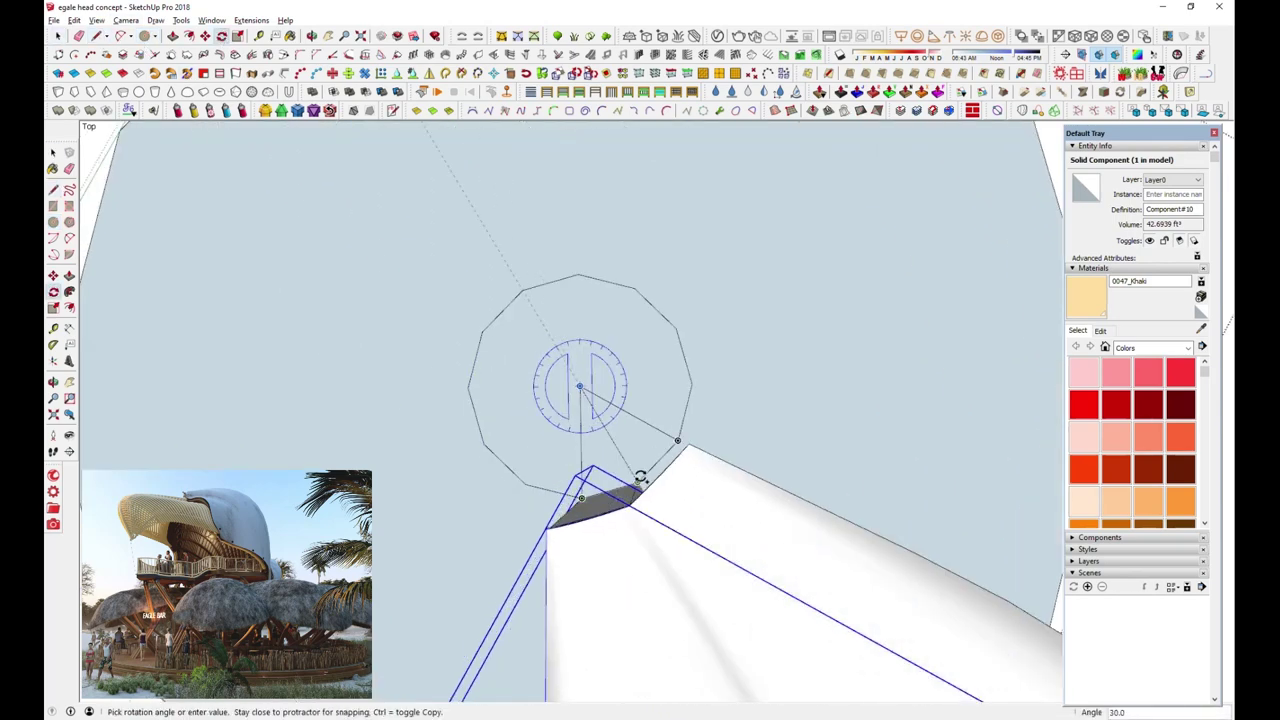
pyautogui.moveTo(640, 478); pyautogui.dragTo(643, 373, button='middle')
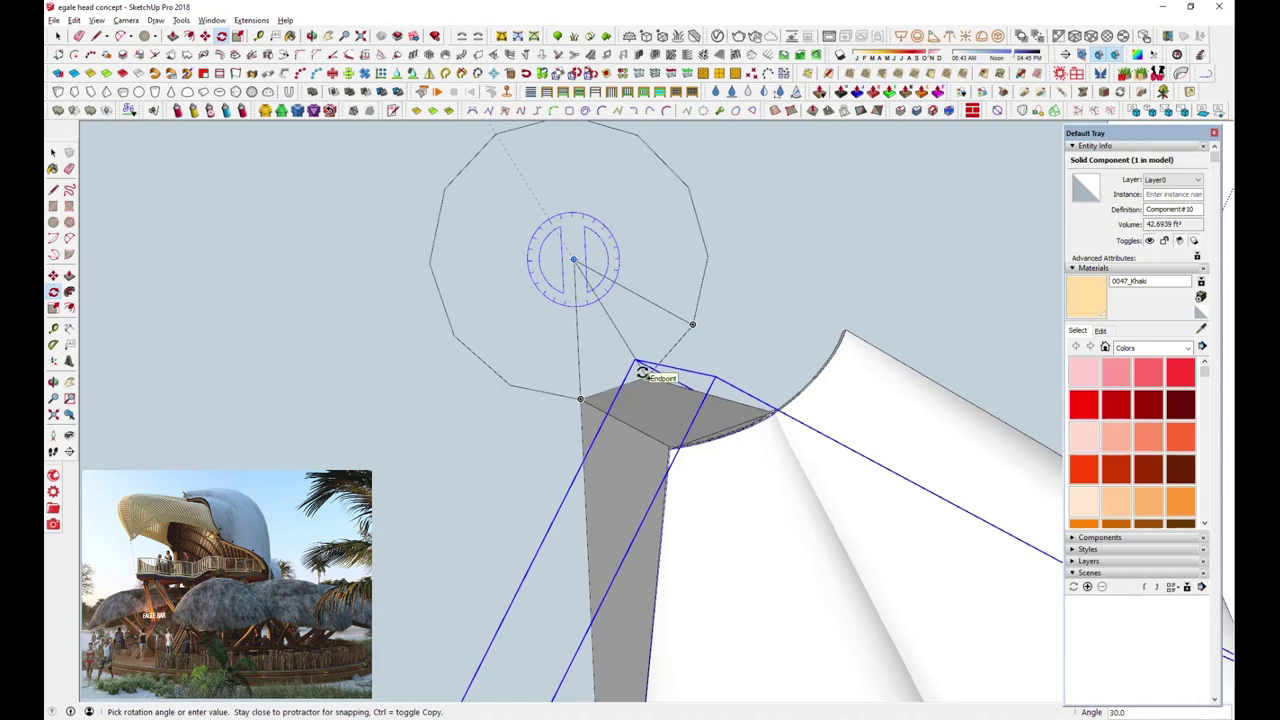
pyautogui.press('Escape')
pyautogui.moveTo(641, 373); pyautogui.dragTo(690, 440, button='middle')
pyautogui.press('space')
pyautogui.scroll(-2, 716, 492)
pyautogui.click(716, 492)
pyautogui.click(647, 482)
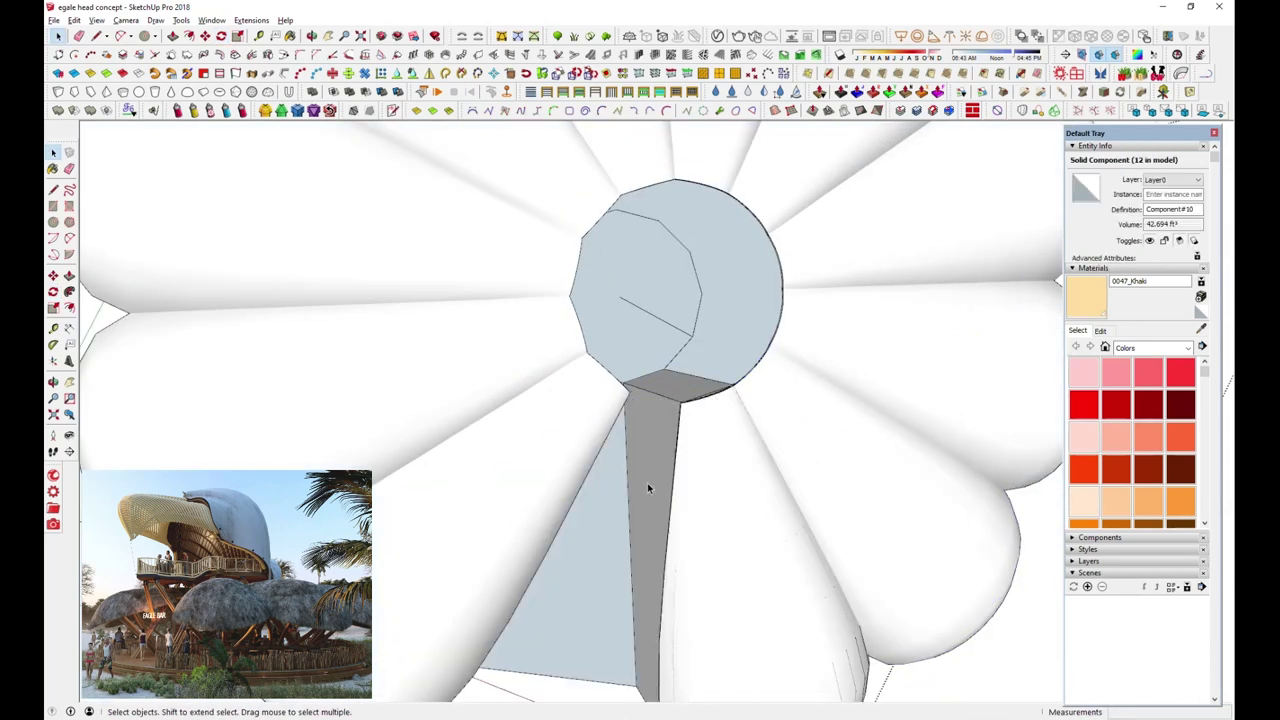
pyautogui.moveTo(647, 482)
pyautogui.mouseDown(button='middle')
pyautogui.moveTo(548, 501)
pyautogui.moveTo(873, 461)
pyautogui.mouseUp(button='middle')
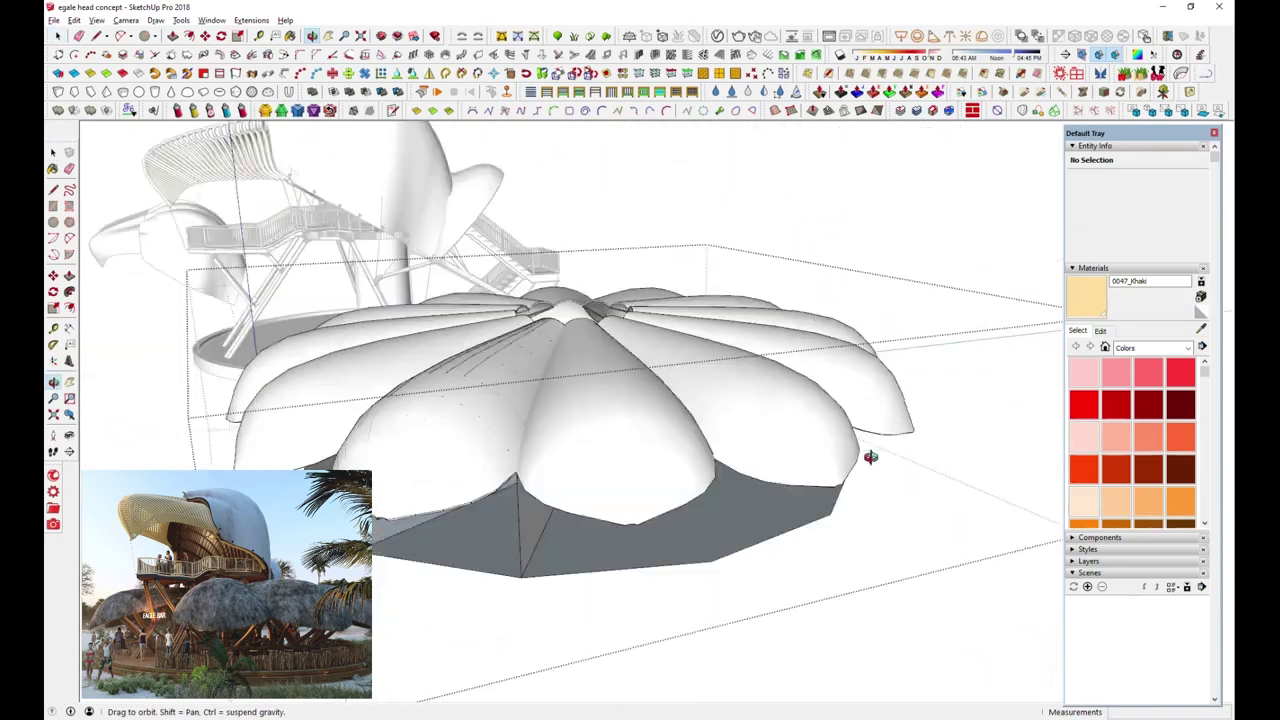
pyautogui.scroll(-2, 873, 461)
pyautogui.scroll(3, 653, 432)
pyautogui.click(653, 432)
pyautogui.scroll(5, 653, 432)
pyautogui.moveTo(653, 432)
pyautogui.mouseDown(button='middle')
pyautogui.moveTo(563, 286)
pyautogui.moveTo(609, 634)
pyautogui.mouseUp(button='middle')
pyautogui.press('g')
# Confirm turning the framework group into a component
pyautogui.press('Return')
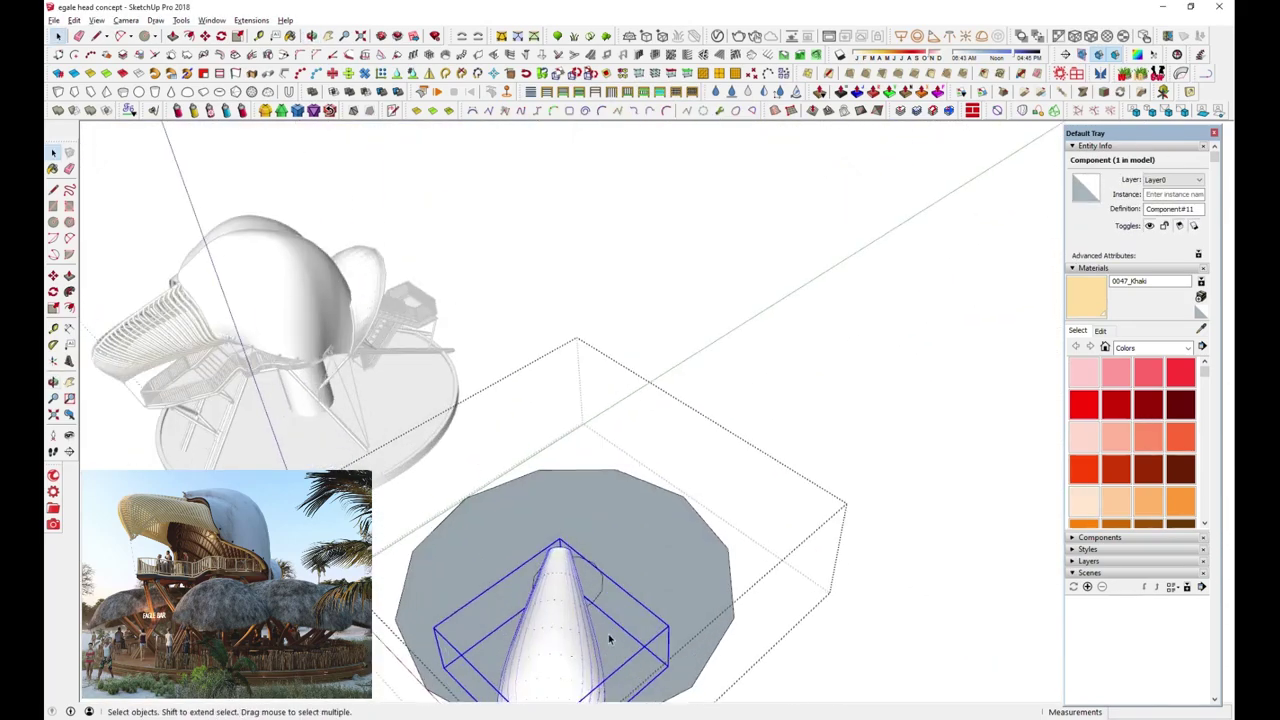
pyautogui.scroll(3, 609, 636)
pyautogui.press('l')
pyautogui.scroll(2, 600, 548)
pyautogui.moveTo(598, 548); pyautogui.dragTo(671, 543, button='middle')
# Rotate-copy the petal around the circle centre with *11 to make 12 petals
pyautogui.press('q')
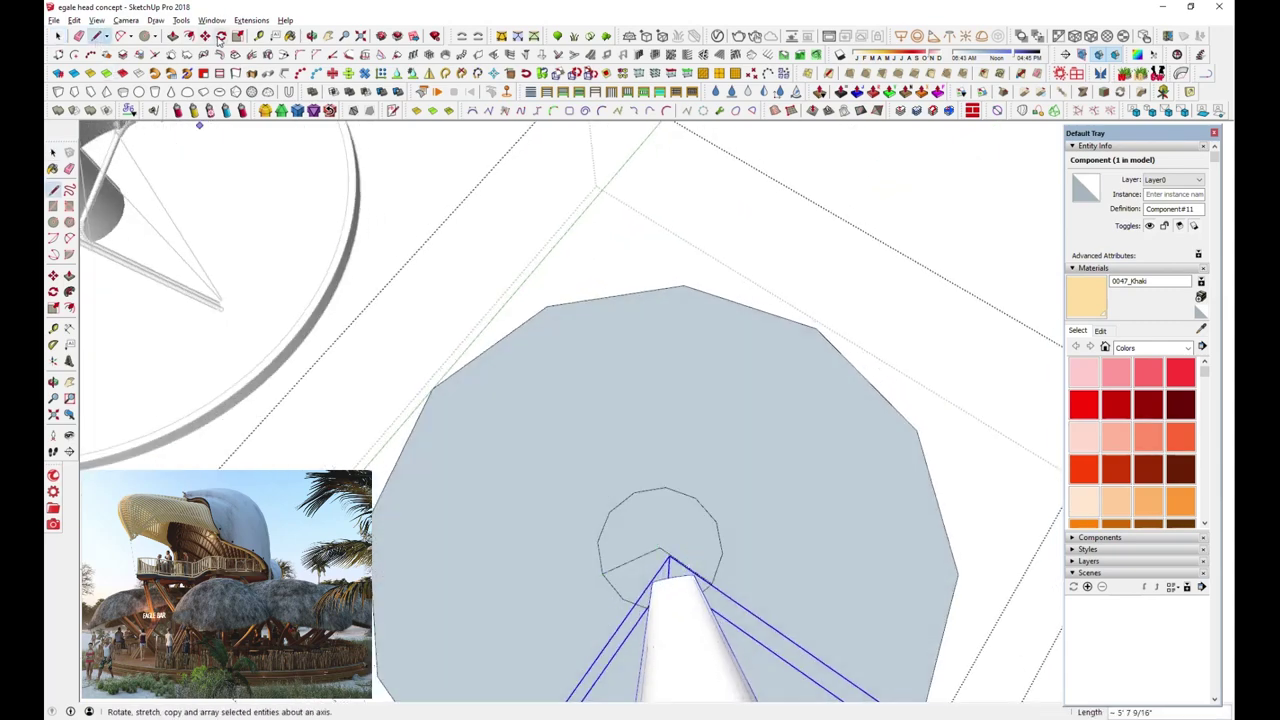
pyautogui.scroll(2, 671, 543)
pyautogui.click(629, 620)
pyautogui.keyDown('ctrl'); pyautogui.click(726, 609); pyautogui.keyUp('ctrl')
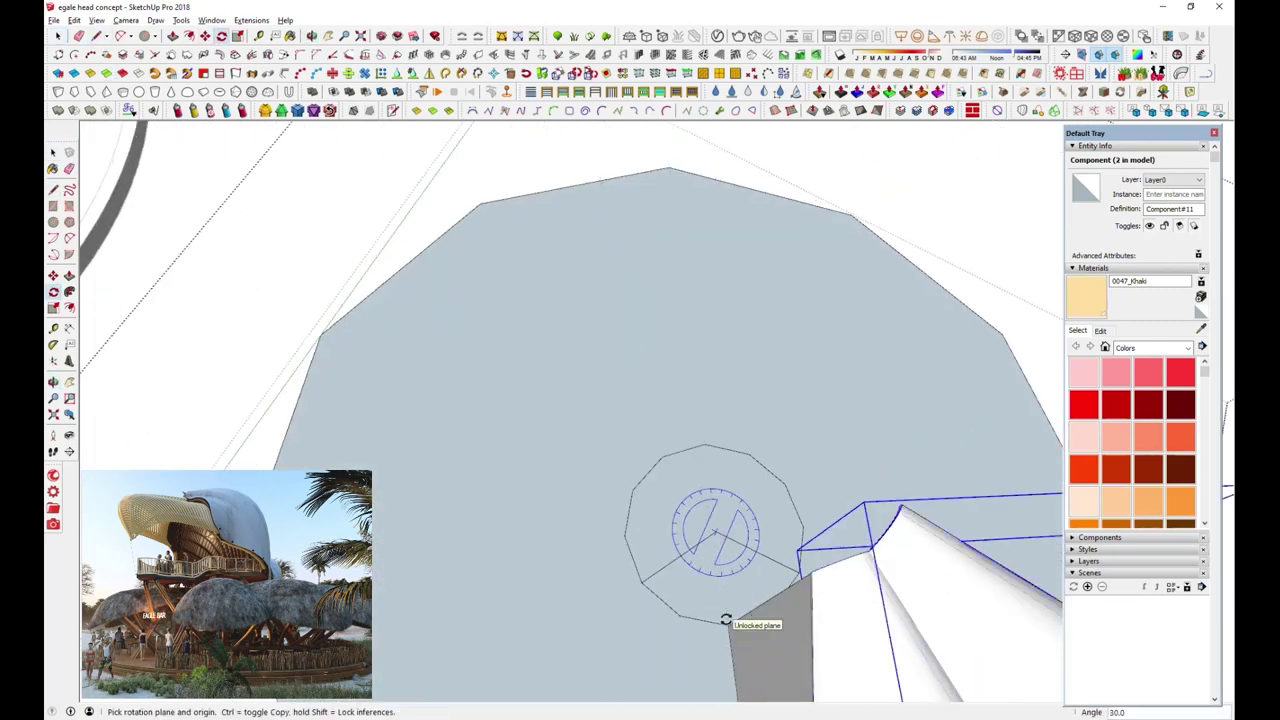
pyautogui.write('*11')
pyautogui.press('Return')
pyautogui.scroll(-5, 686, 569)
pyautogui.moveTo(686, 569); pyautogui.dragTo(720, 381, button='middle')
pyautogui.press('space')
# Move the petal roof into place around the eagle-head column
pyautogui.moveTo(691, 279); pyautogui.dragTo(831, 563, button='middle')
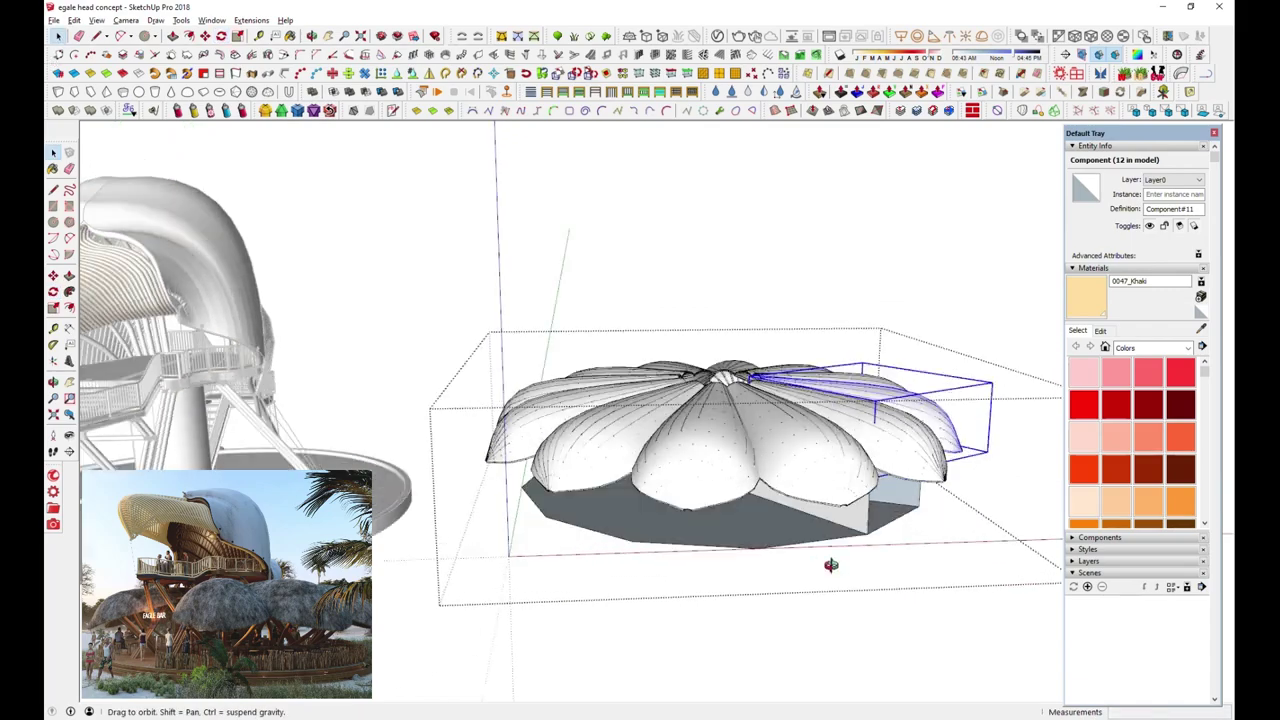
pyautogui.click(852, 410)
pyautogui.press('m')
pyautogui.click(771, 523)
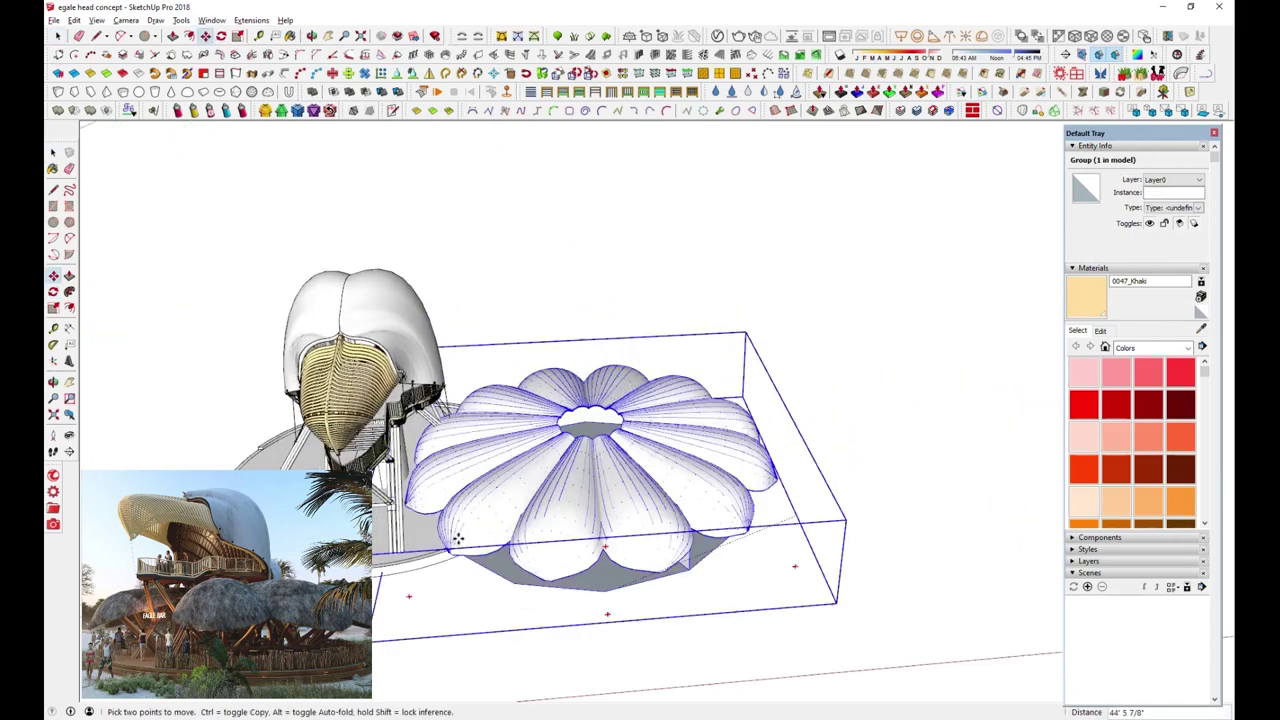
pyautogui.scroll(3, 785, 571)
pyautogui.scroll(-3, 727, 518)
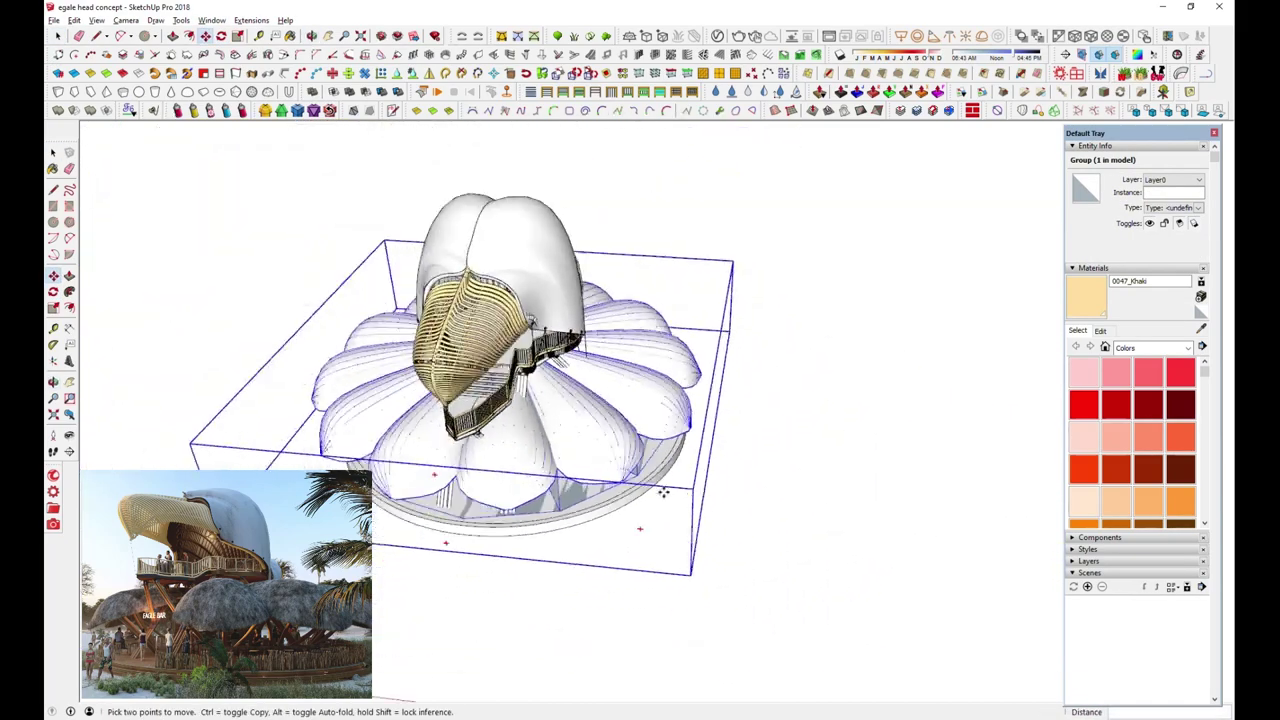
pyautogui.moveTo(663, 491); pyautogui.dragTo(560, 490, button='middle')
pyautogui.scroll(4, 442, 479)
pyautogui.scroll(-4, 442, 479)
pyautogui.moveTo(442, 479)
pyautogui.mouseDown(button='middle')
pyautogui.moveTo(677, 436)
pyautogui.moveTo(640, 450)
pyautogui.mouseUp(button='middle')
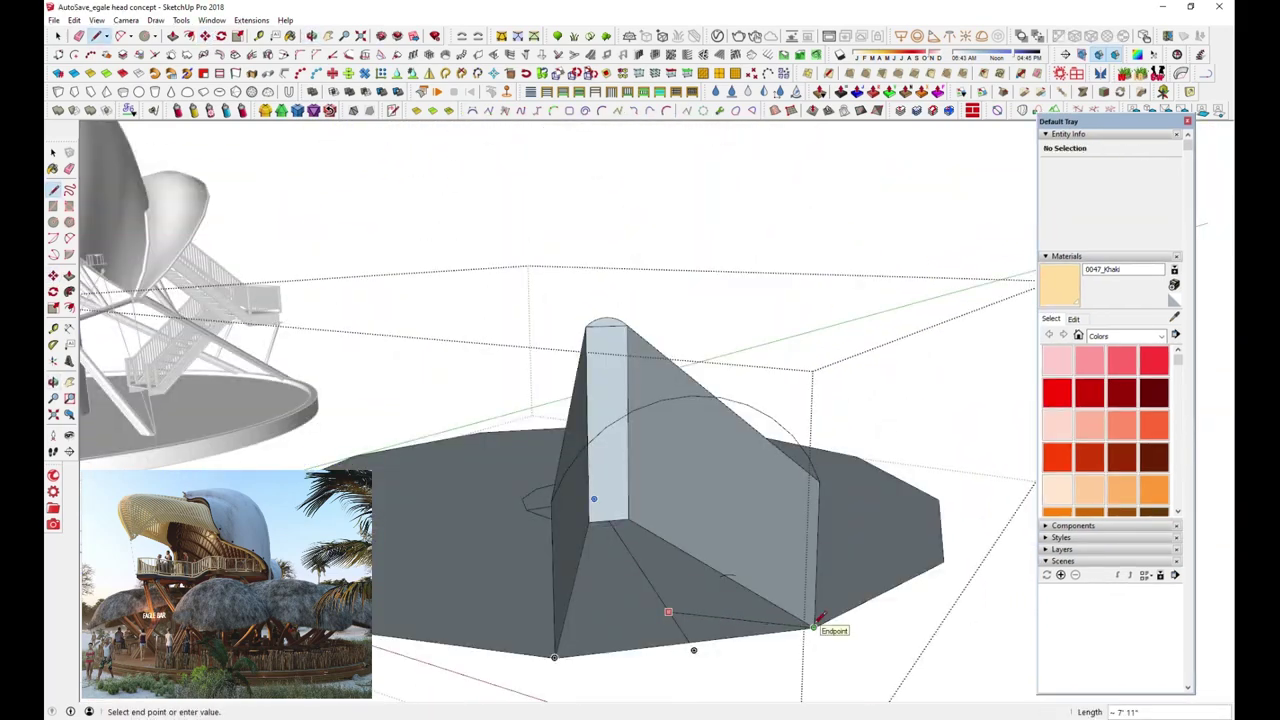
pyautogui.click(816, 622)
pyautogui.scroll(-3, 816, 622)
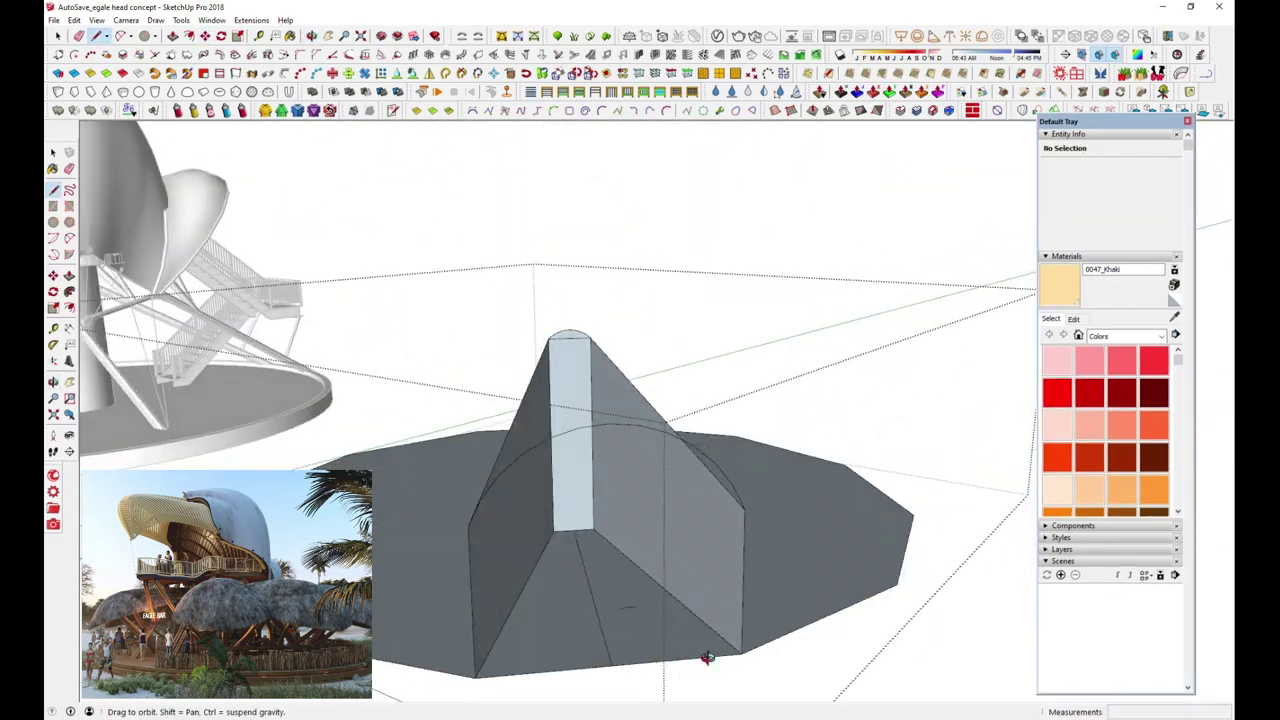
# Draw a straight edge across the cone's wedge base from floor level toward the roof
pyautogui.moveTo(640, 560); pyautogui.dragTo(600, 430, button='middle')
pyautogui.press('Escape')
pyautogui.scroll(2, 598, 591)
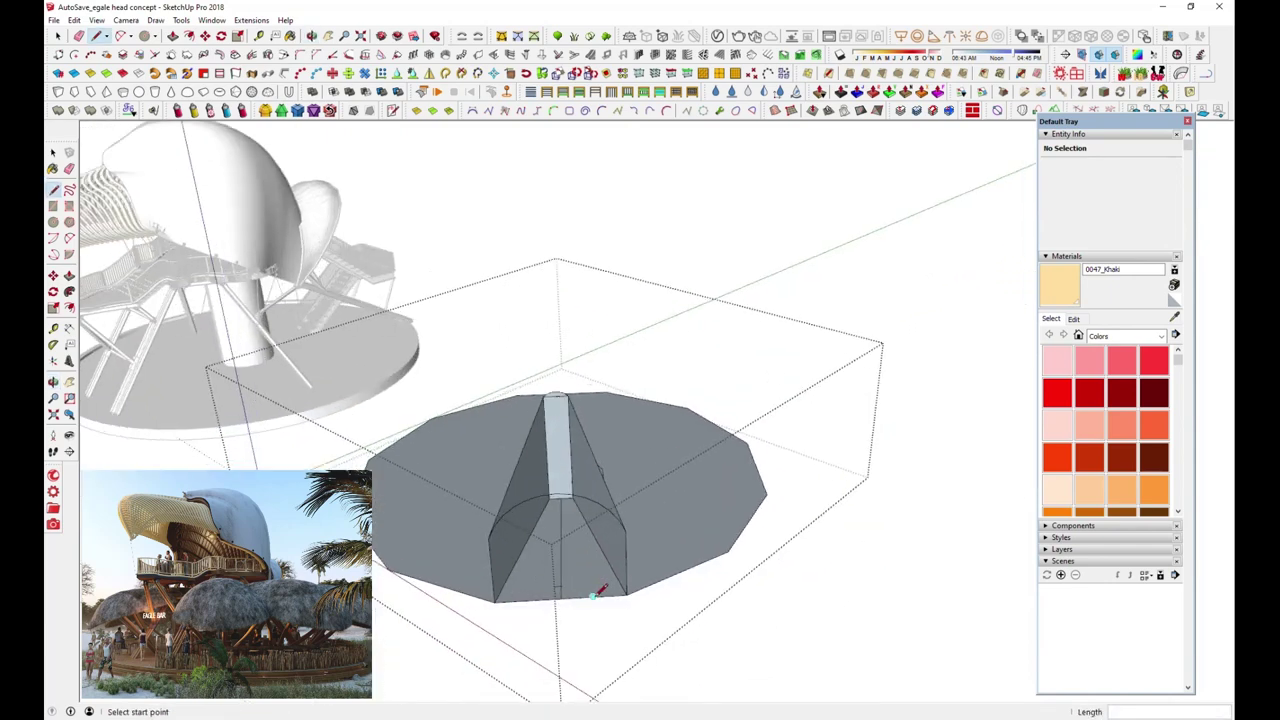
pyautogui.scroll(2, 598, 591)
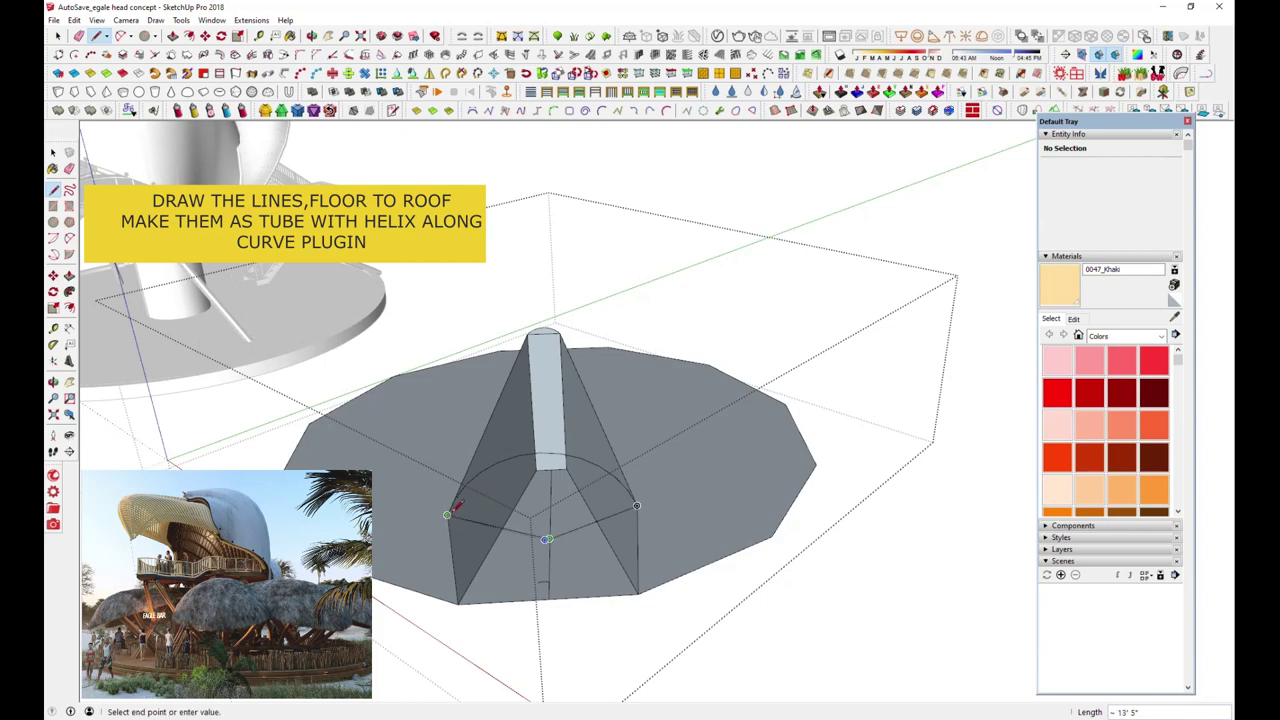
pyautogui.moveTo(452, 512); pyautogui.dragTo(611, 572, button='middle')
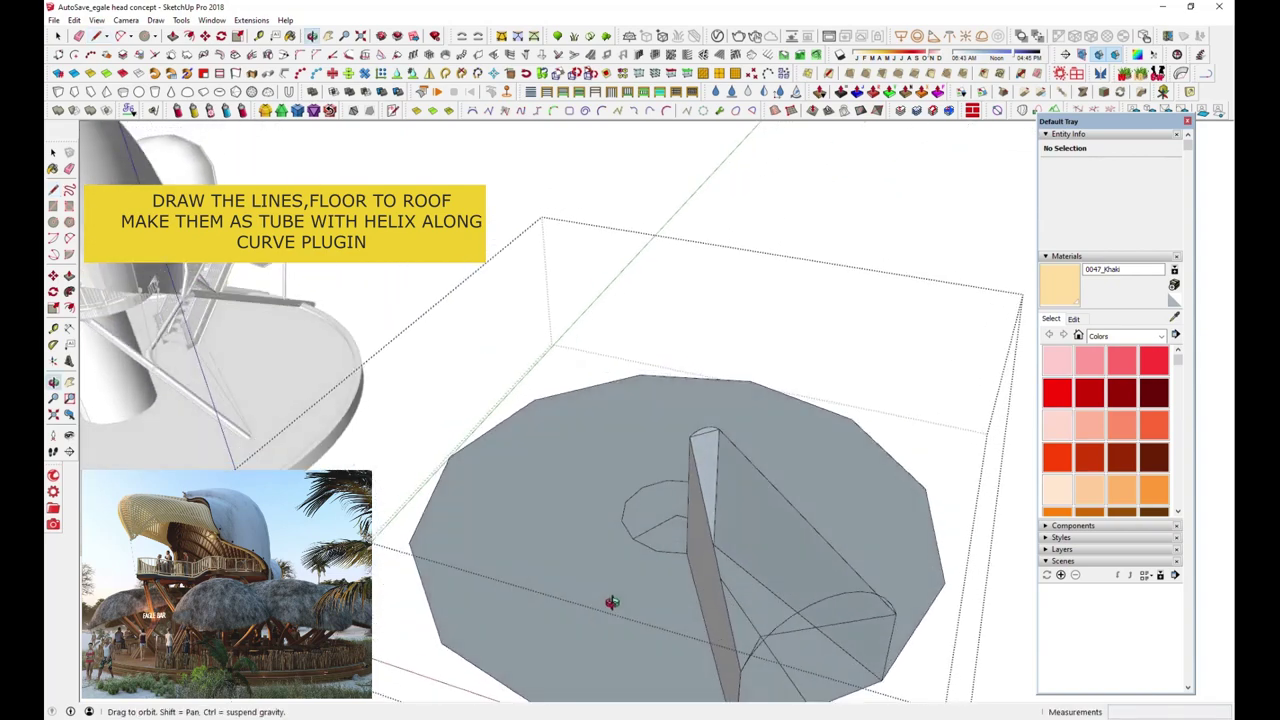
pyautogui.moveTo(611, 572); pyautogui.dragTo(571, 514, button='middle')
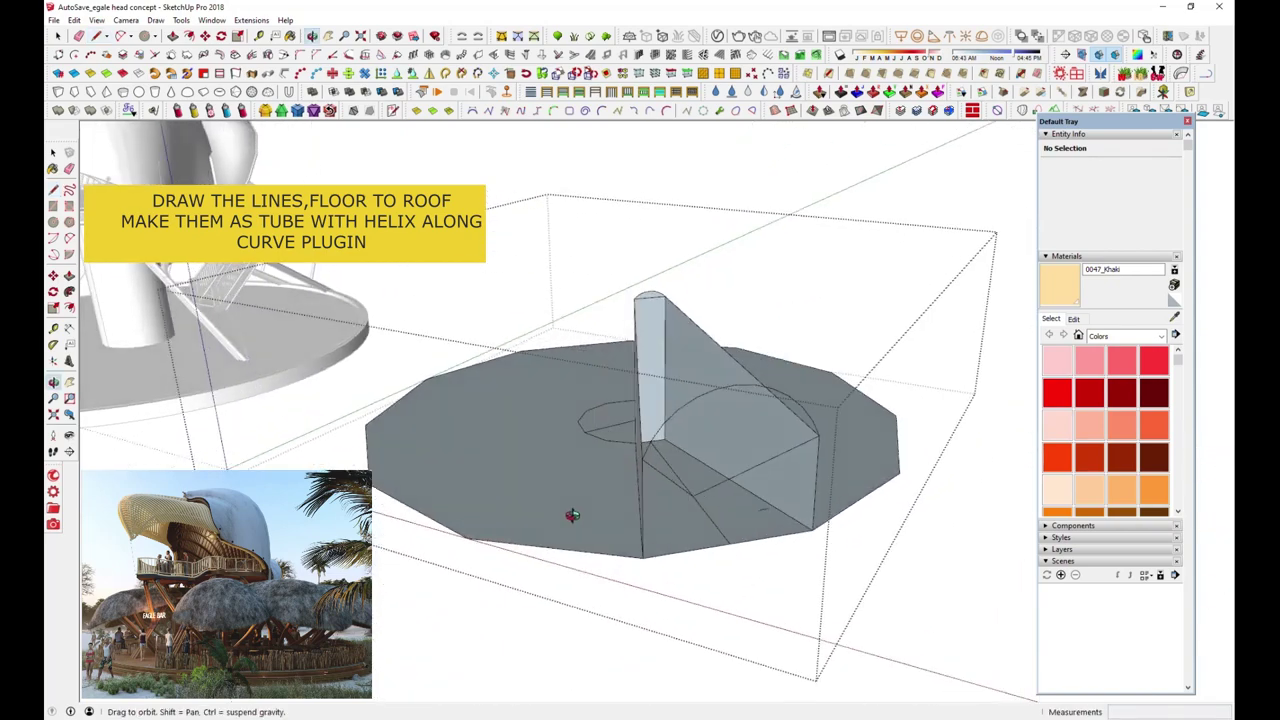
pyautogui.click(641, 460)
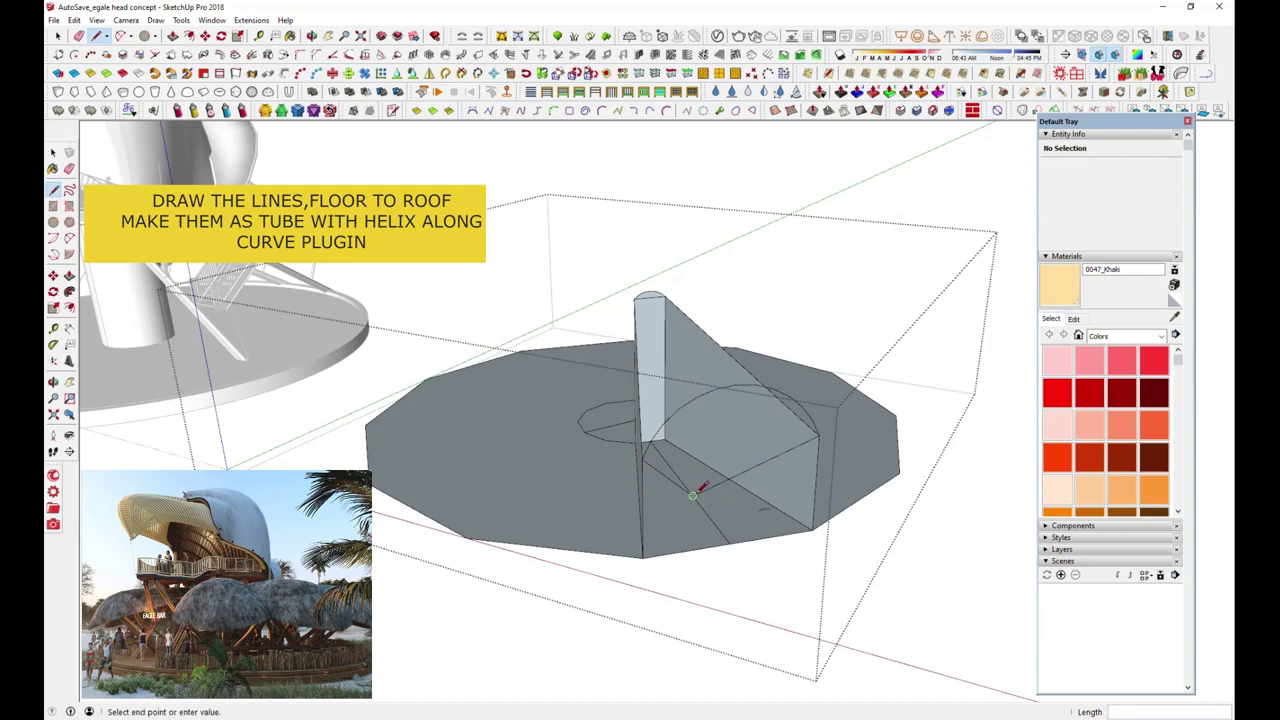
pyautogui.click(745, 383)
pyautogui.press('space')
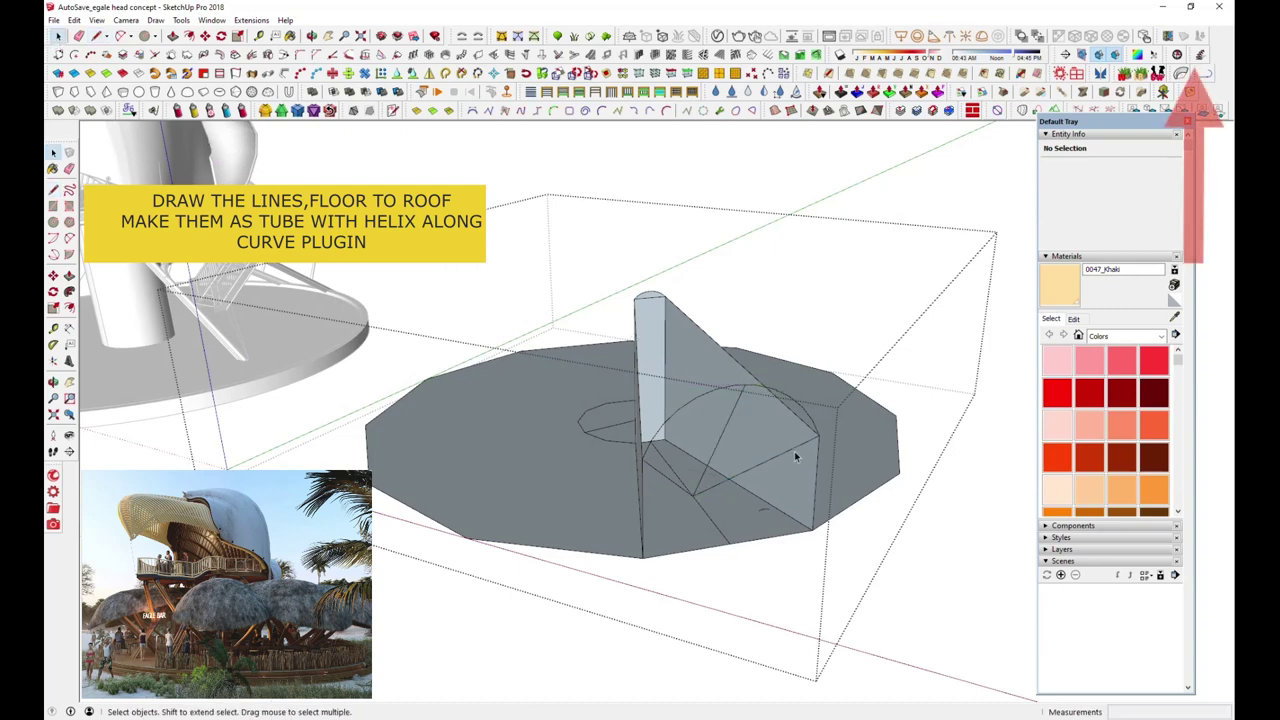
# Select the new edge and bring up Helix along curve settings: 1" radii, 4 laps, tube yes
pyautogui.click(795, 457)
pyautogui.scroll(2, 794, 455)
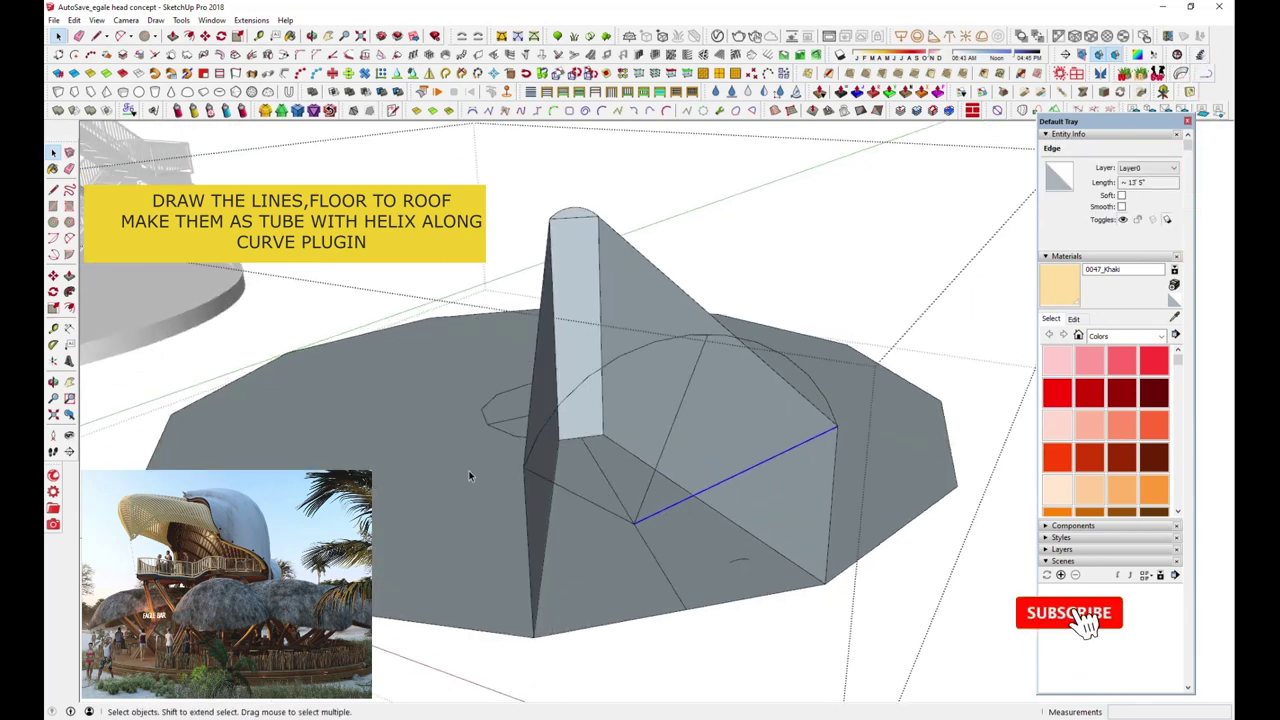
pyautogui.click(1201, 55)
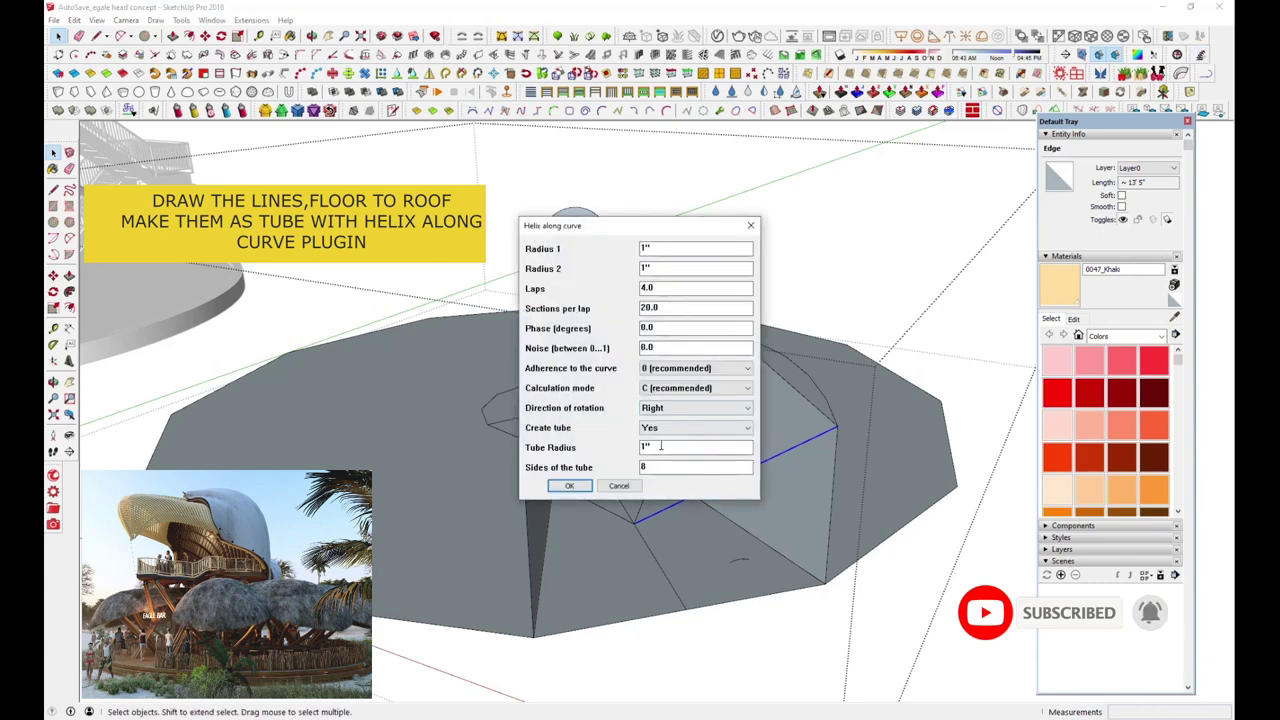
# Run Helix along curve with 2 laps and a 4" tube radius on the three floor-to-roof edges
pyautogui.write('3')
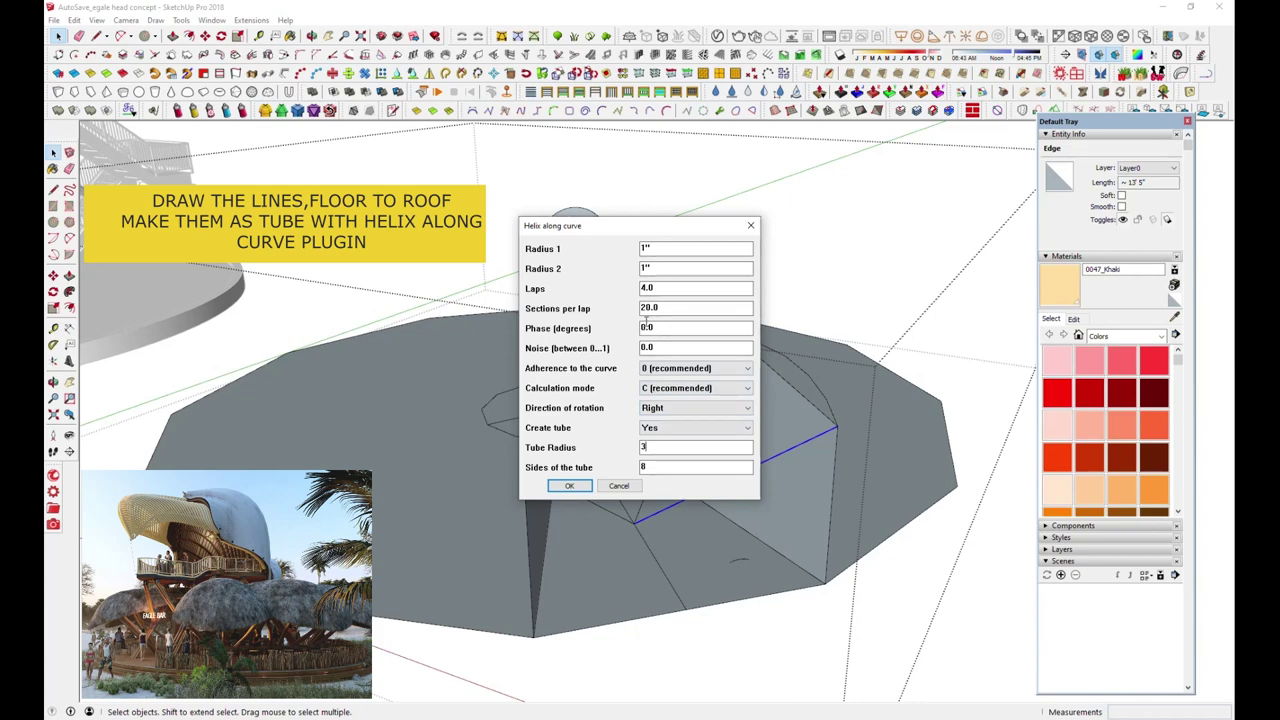
pyautogui.click(572, 487)
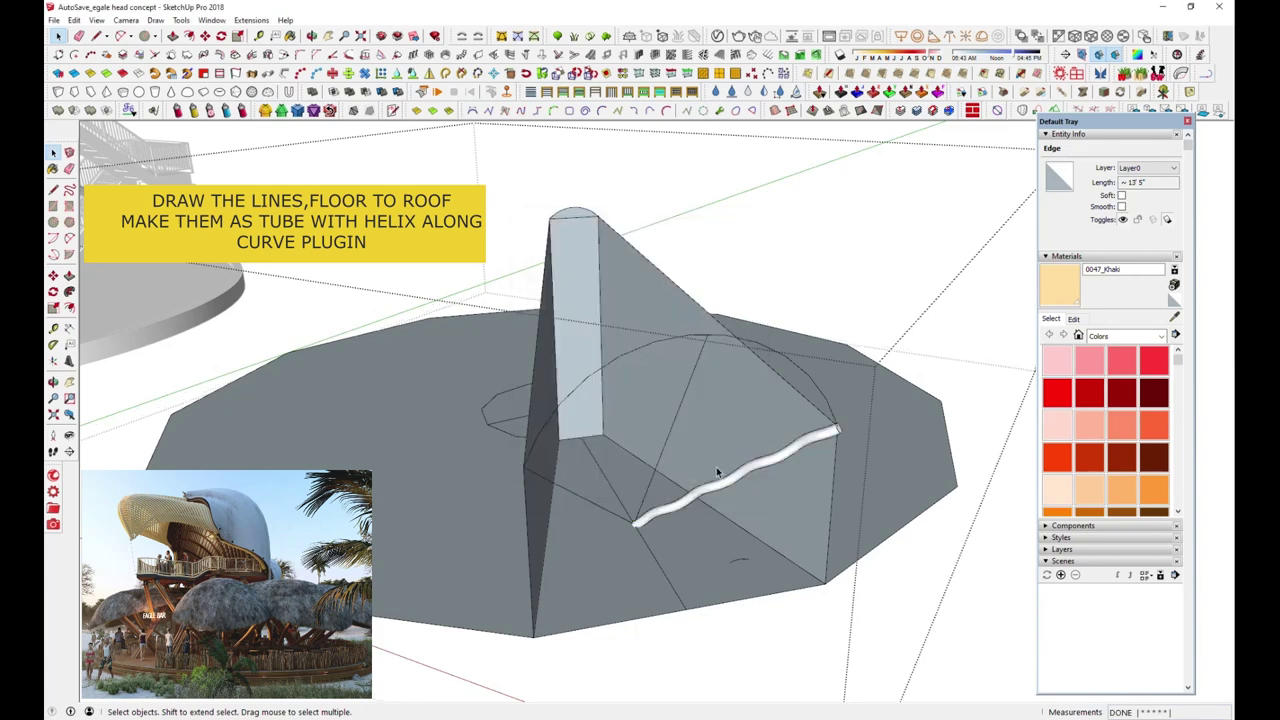
pyautogui.hotkey('ctrl', 'z')
pyautogui.click(1201, 55)
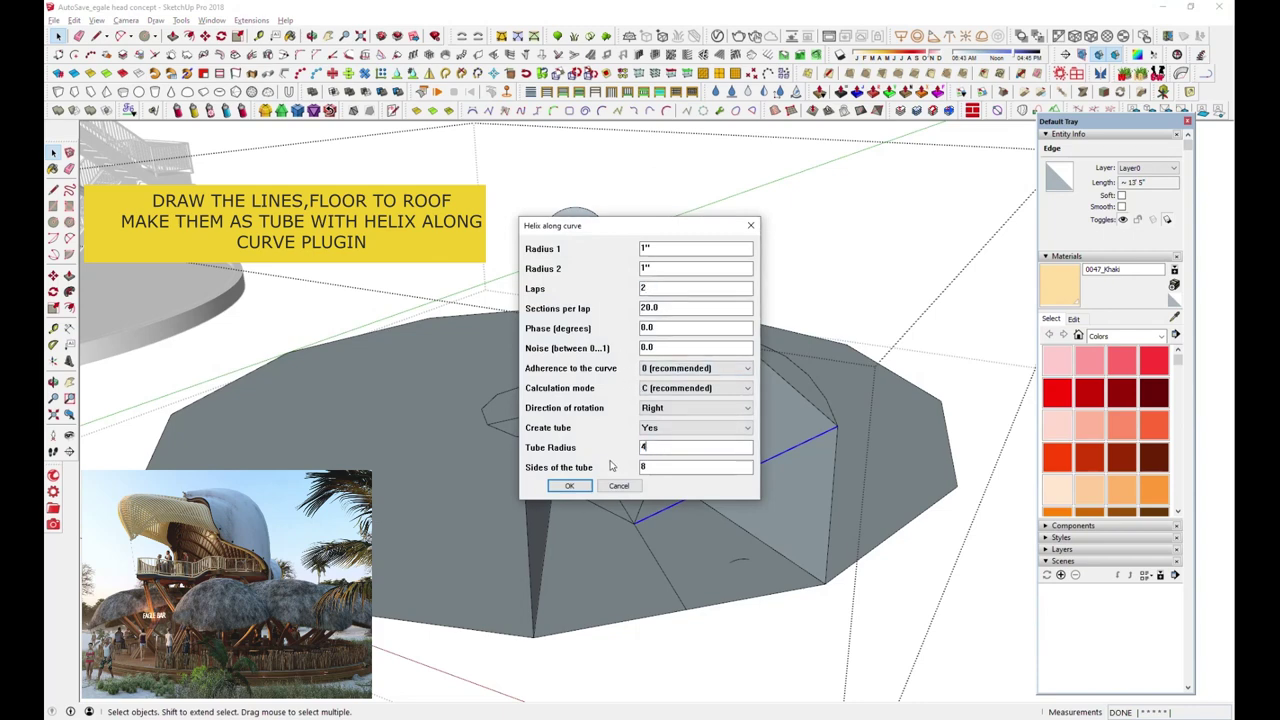
pyautogui.click(570, 486)
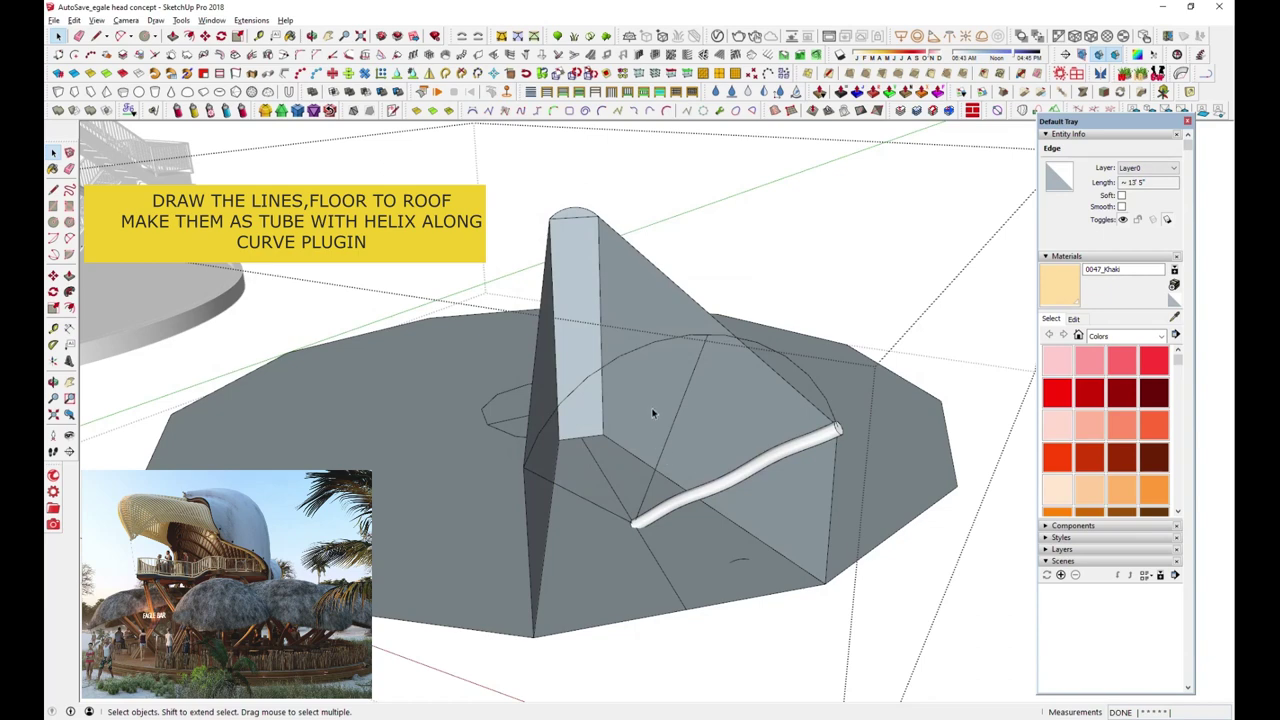
pyautogui.click(1201, 55)
pyautogui.click(568, 486)
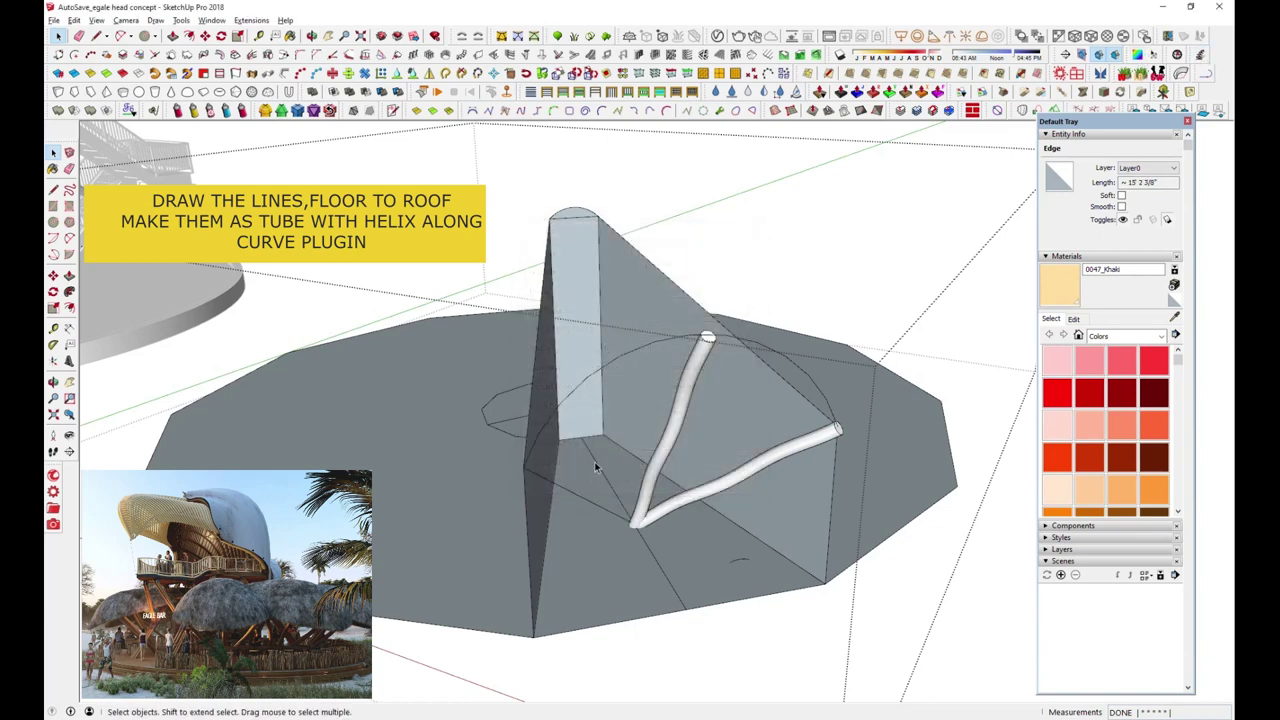
pyautogui.click(1201, 55)
pyautogui.click(571, 487)
pyautogui.moveTo(572, 492)
pyautogui.mouseDown(button='middle')
pyautogui.moveTo(586, 423)
pyautogui.moveTo(571, 371)
pyautogui.moveTo(574, 420)
pyautogui.moveTo(585, 250)
pyautogui.mouseUp(button='middle')
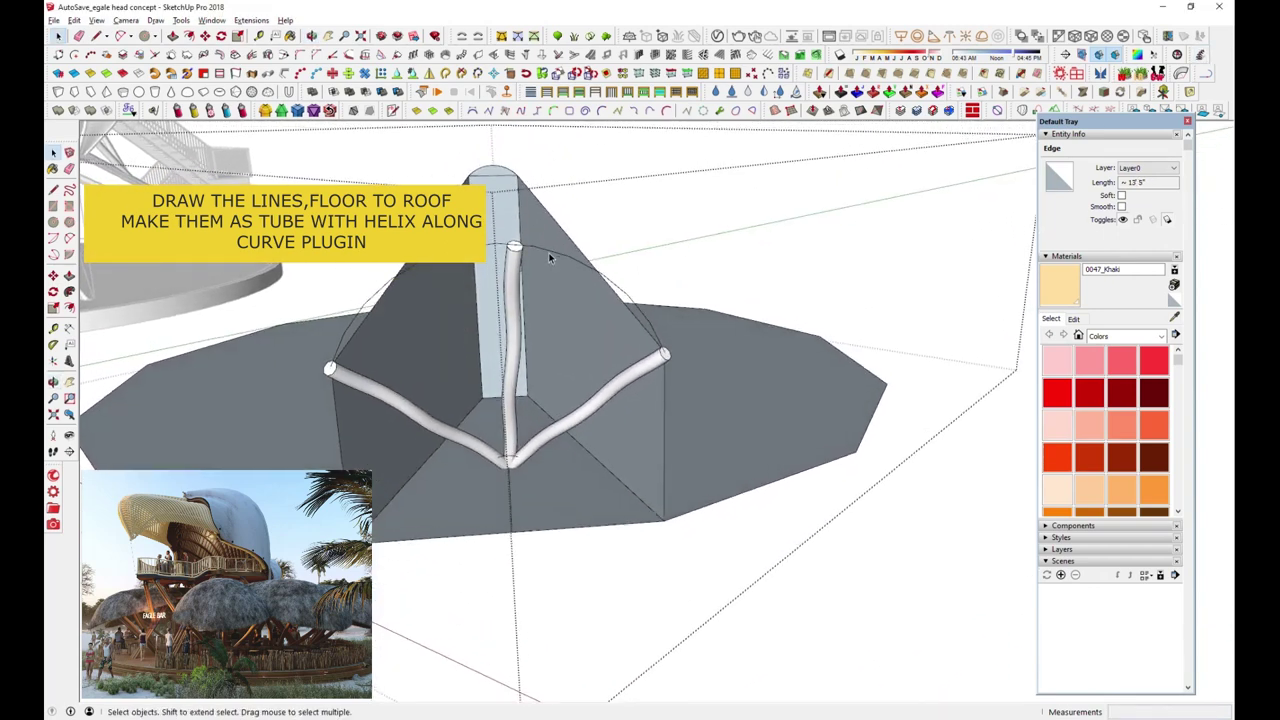
# Add a helix tube along the arched end edge with adjusted settings, then select the arch tube and arc
pyautogui.click(549, 255)
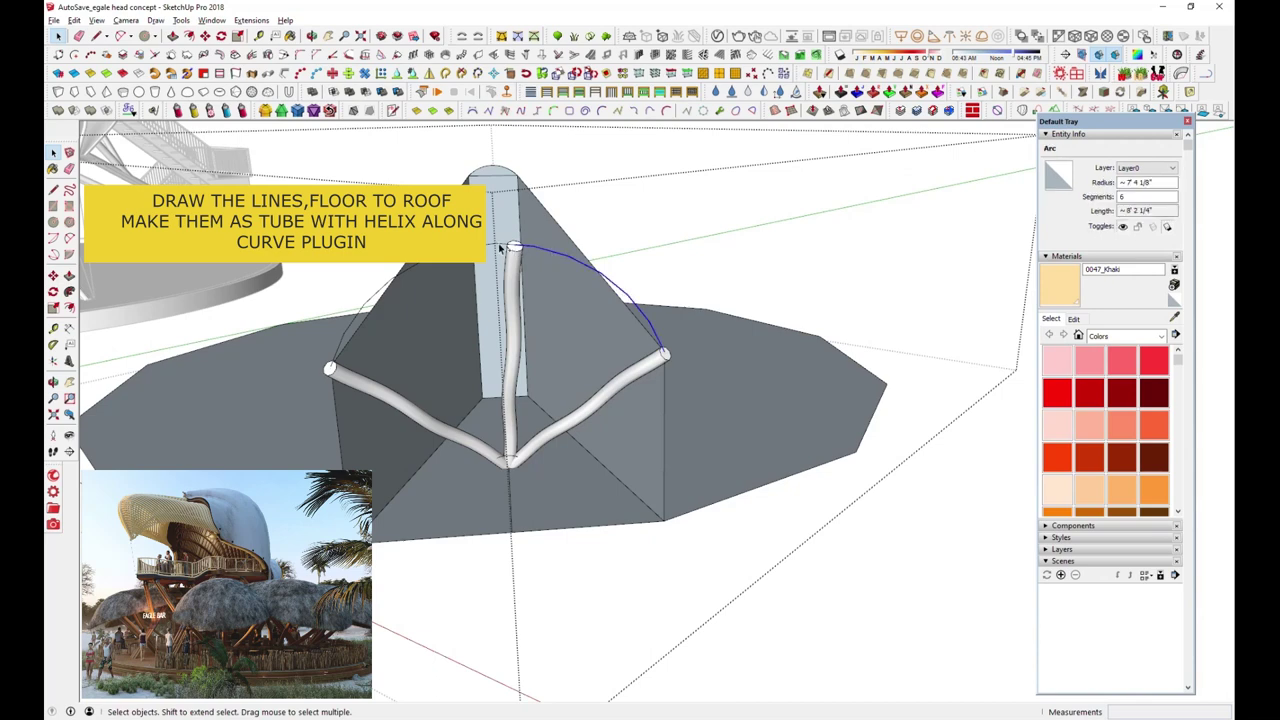
pyautogui.click(507, 249)
pyautogui.click(1201, 55)
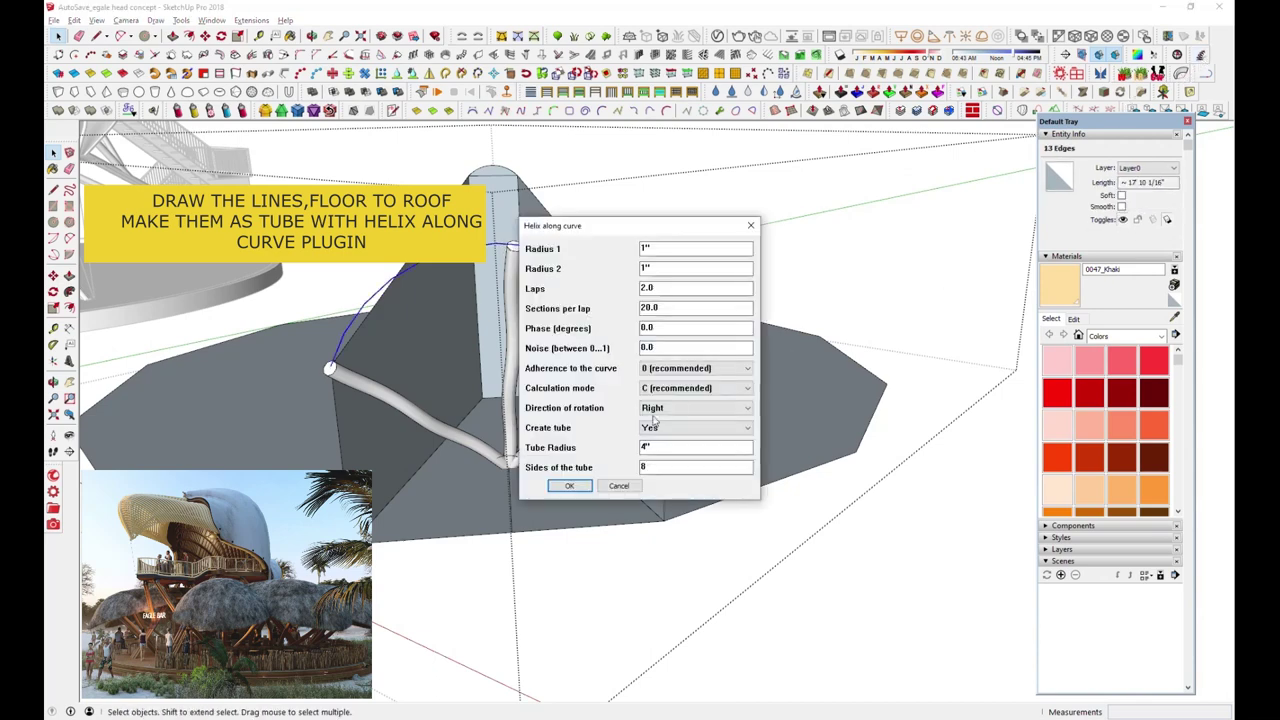
pyautogui.click(570, 485)
pyautogui.moveTo(523, 449)
pyautogui.mouseDown(button='middle')
pyautogui.moveTo(538, 428)
pyautogui.moveTo(537, 449)
pyautogui.moveTo(651, 449)
pyautogui.moveTo(543, 443)
pyautogui.moveTo(555, 450)
pyautogui.mouseUp(button='middle')
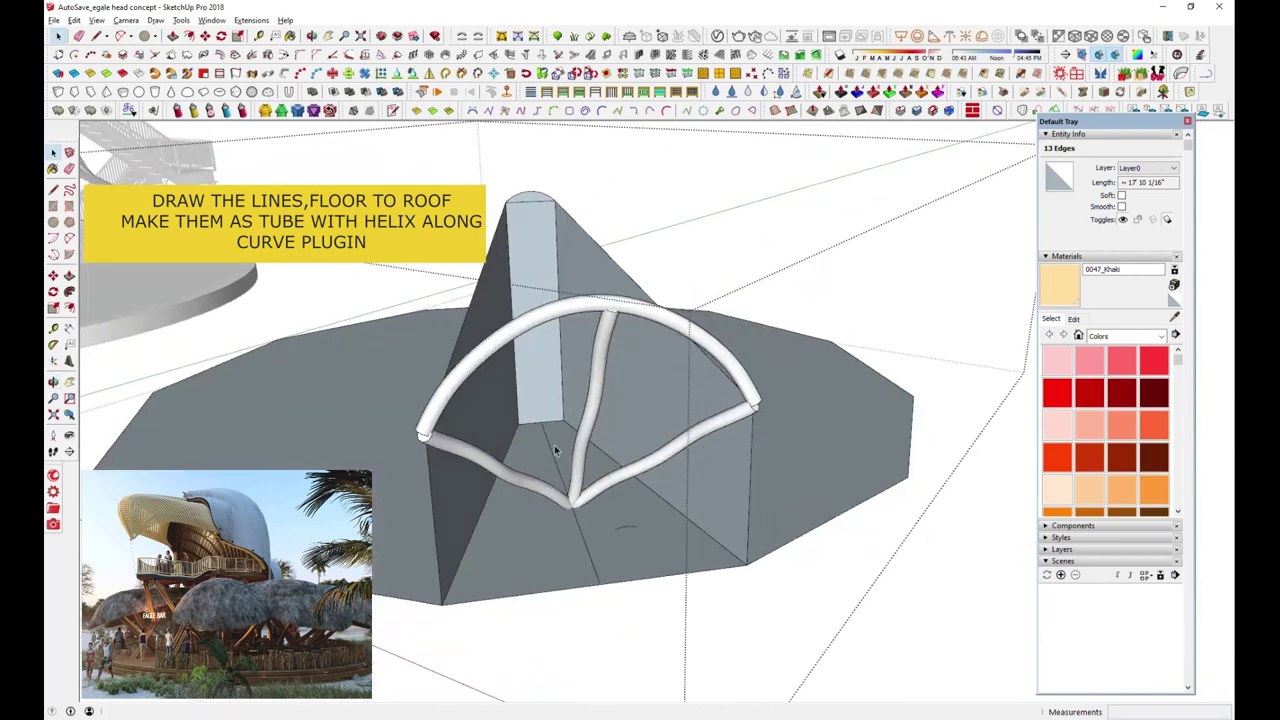
pyautogui.hotkey('ctrl', 'z')
pyautogui.click(1201, 55)
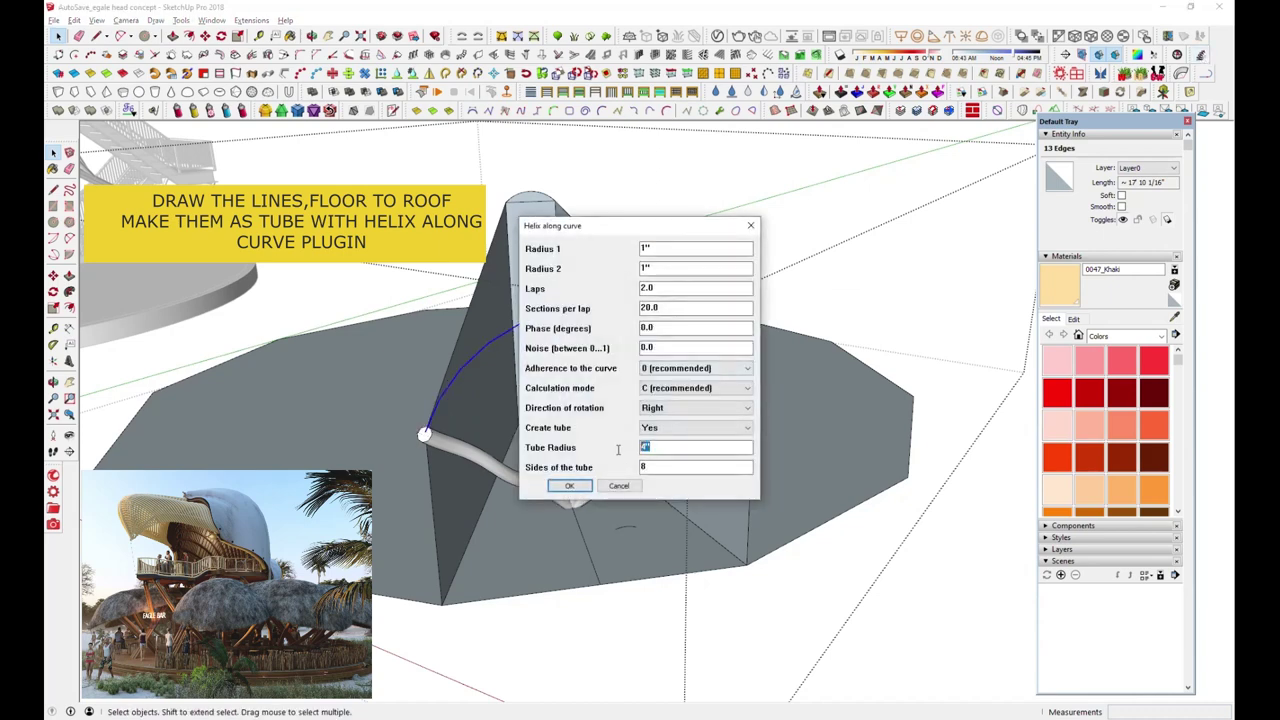
pyautogui.click(569, 487)
pyautogui.moveTo(605, 457)
pyautogui.mouseDown(button='middle')
pyautogui.moveTo(759, 464)
pyautogui.moveTo(749, 457)
pyautogui.mouseUp(button='middle')
pyautogui.click(729, 520)
pyautogui.keyDown('shift'); pyautogui.click(651, 423); pyautogui.keyUp('shift')
# Combine the four selected pieces into one group and make it a component
pyautogui.keyDown('shift'); pyautogui.click(669, 390); pyautogui.keyUp('shift')
pyautogui.rightClick(669, 390)
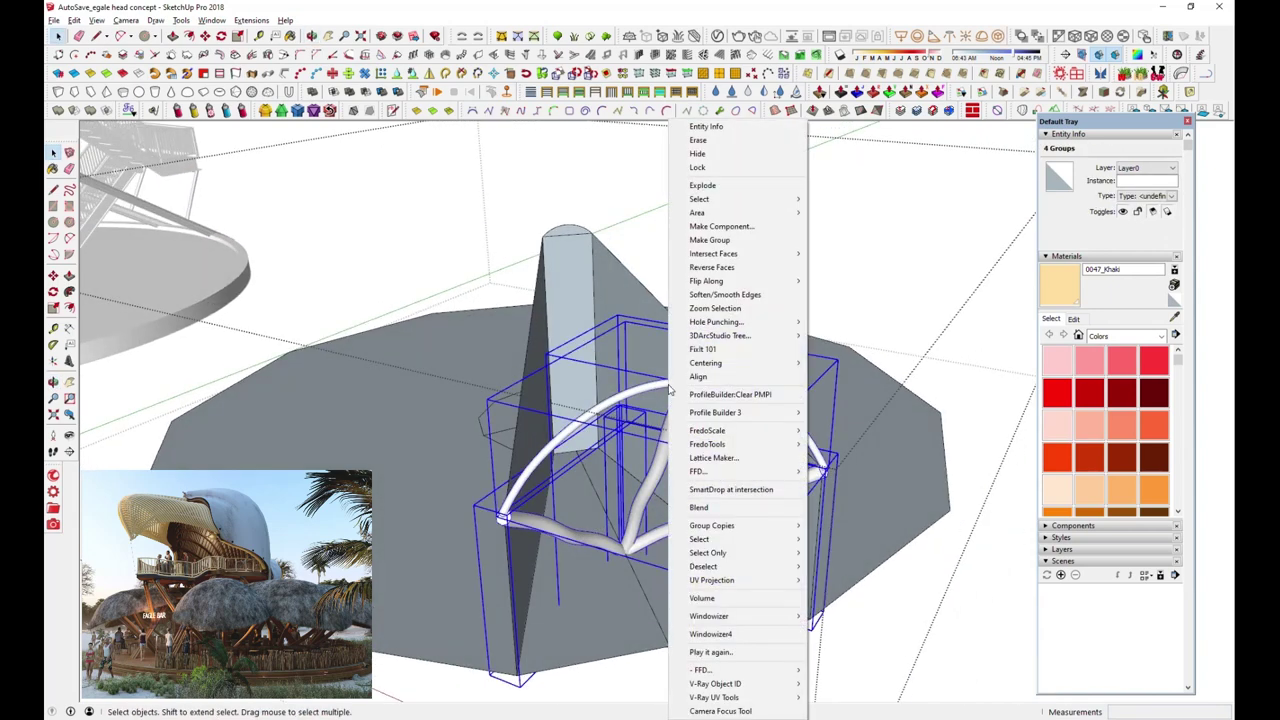
pyautogui.click(710, 240)
pyautogui.moveTo(686, 400)
pyautogui.mouseDown(button='middle')
pyautogui.moveTo(650, 330)
pyautogui.moveTo(618, 362)
pyautogui.moveTo(530, 570)
pyautogui.mouseUp(button='middle')
pyautogui.press('q')
pyautogui.press('space')
pyautogui.rightClick(586, 600)
pyautogui.click(625, 186)
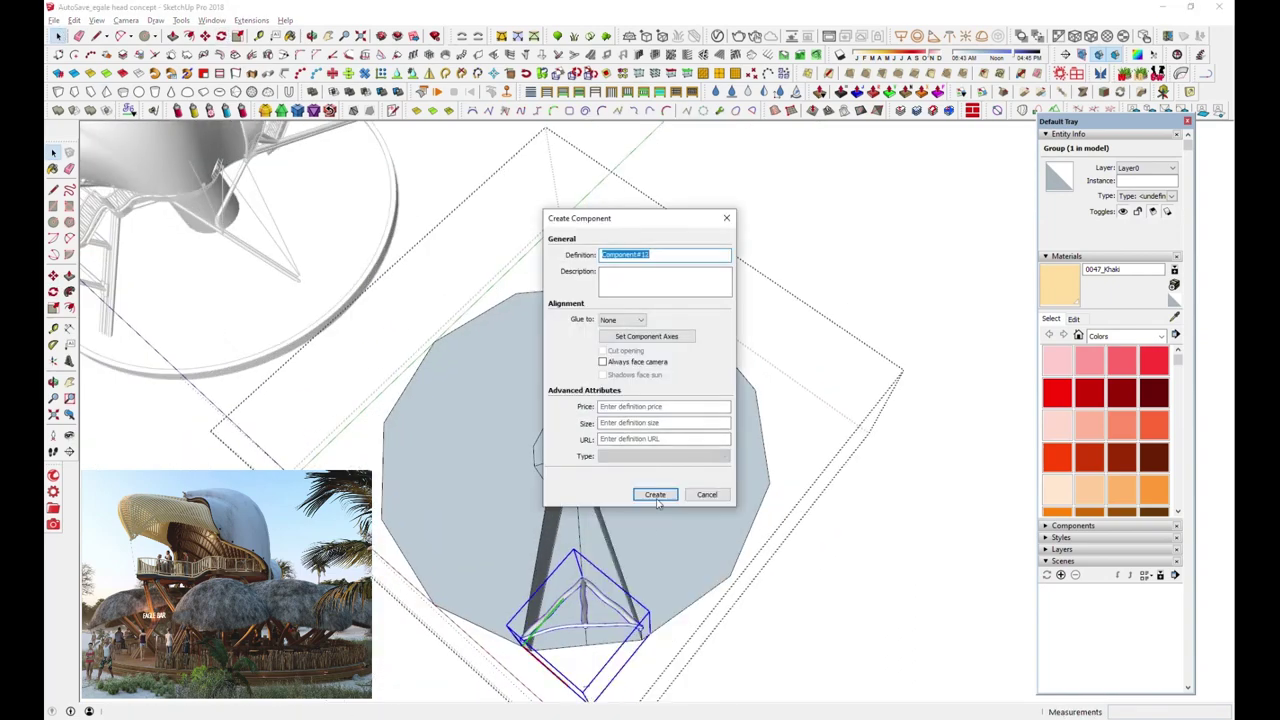
pyautogui.click(655, 494)
# Delete the wedge component and paste in the copied white cone
pyautogui.moveTo(656, 500); pyautogui.dragTo(749, 391, button='middle')
pyautogui.scroll(2, 671, 379)
pyautogui.scroll(2, 669, 402)
pyautogui.press('Delete')
pyautogui.click(74, 20)
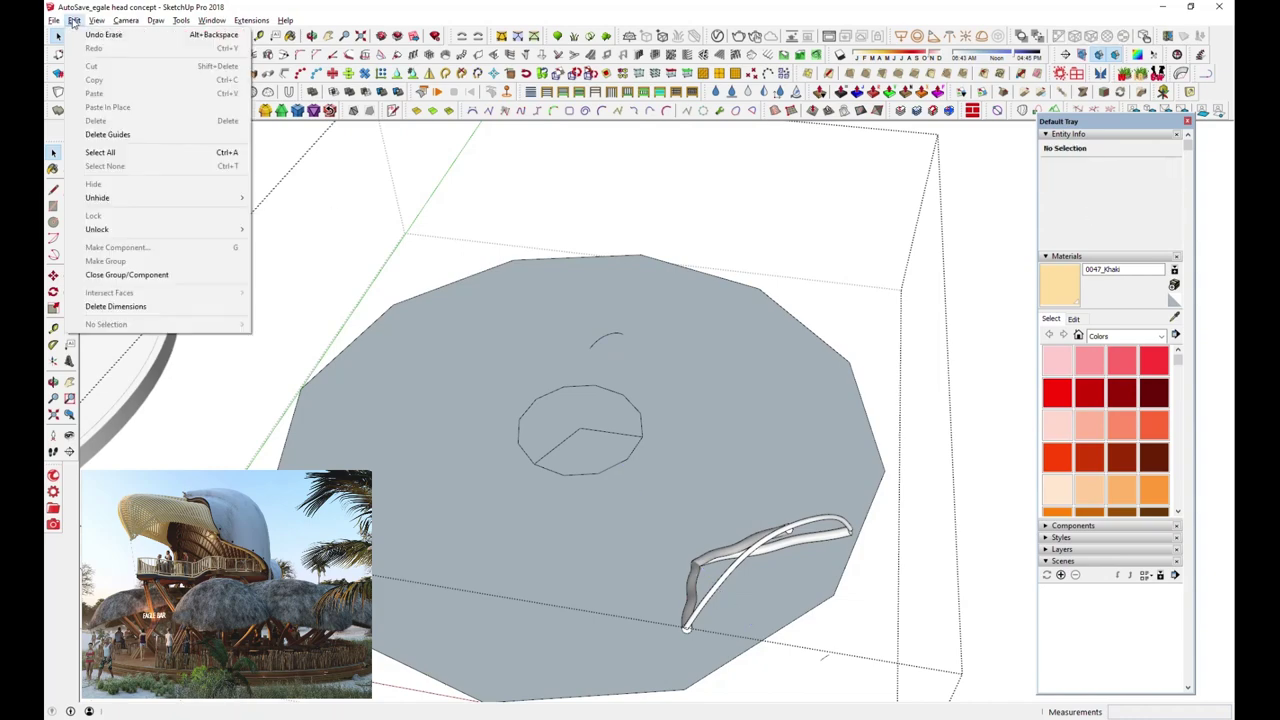
pyautogui.click(100, 103)
# Zoom to the pasted white cone and make it a component
pyautogui.moveTo(671, 571)
pyautogui.mouseDown(button='middle')
pyautogui.moveTo(480, 284)
pyautogui.moveTo(449, 366)
pyautogui.mouseUp(button='middle')
pyautogui.rightClick(894, 257)
pyautogui.click(930, 232)
pyautogui.press('g')
pyautogui.press('Return')
# Rotate-copy the cone 30° about the platform centre with x11, giving twelve petals
pyautogui.moveTo(834, 351)
pyautogui.mouseDown(button='middle')
pyautogui.moveTo(714, 429)
pyautogui.moveTo(620, 430)
pyautogui.mouseUp(button='middle')
pyautogui.press('q')
pyautogui.click(592, 463)
pyautogui.click(643, 449)
pyautogui.click(634, 449)
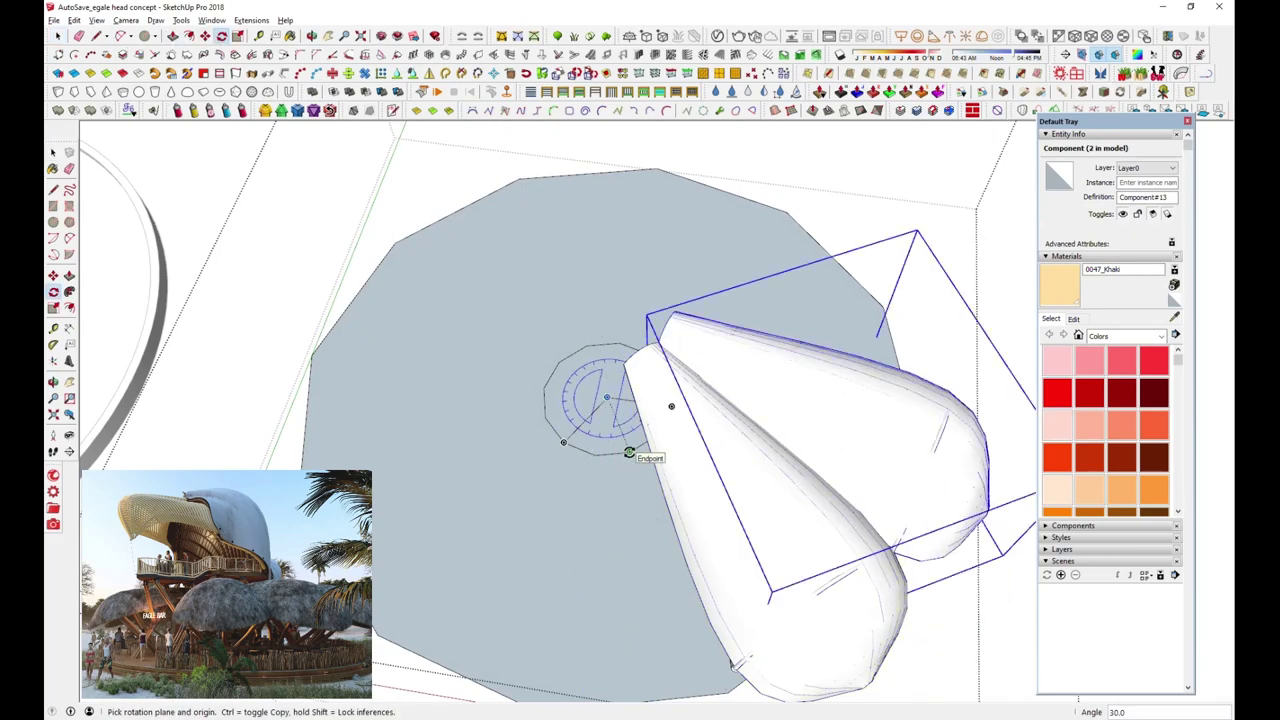
pyautogui.write('x11')
pyautogui.press('Return')
pyautogui.moveTo(643, 449)
pyautogui.mouseDown(button='middle')
pyautogui.moveTo(509, 357)
pyautogui.moveTo(149, 331)
pyautogui.mouseUp(button='middle')
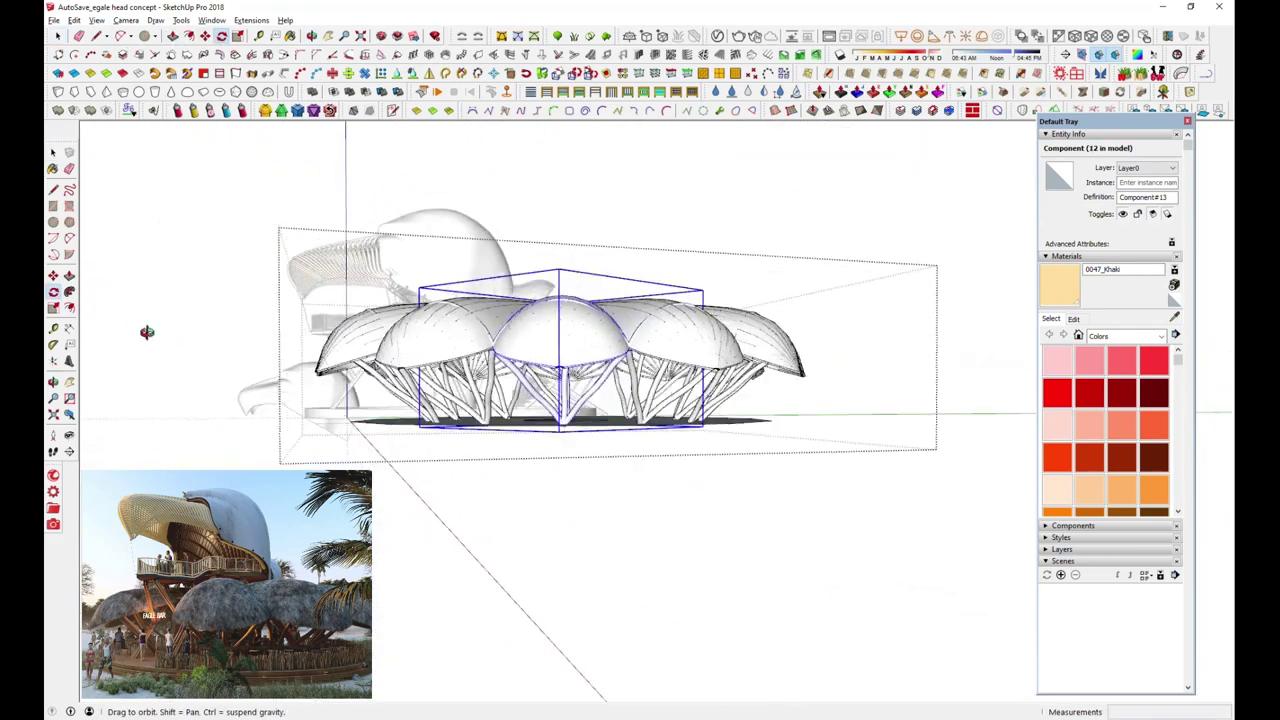
pyautogui.click(57, 36)
pyautogui.moveTo(300, 250); pyautogui.dragTo(714, 571, button='middle')
pyautogui.moveTo(514, 271); pyautogui.dragTo(871, 614)
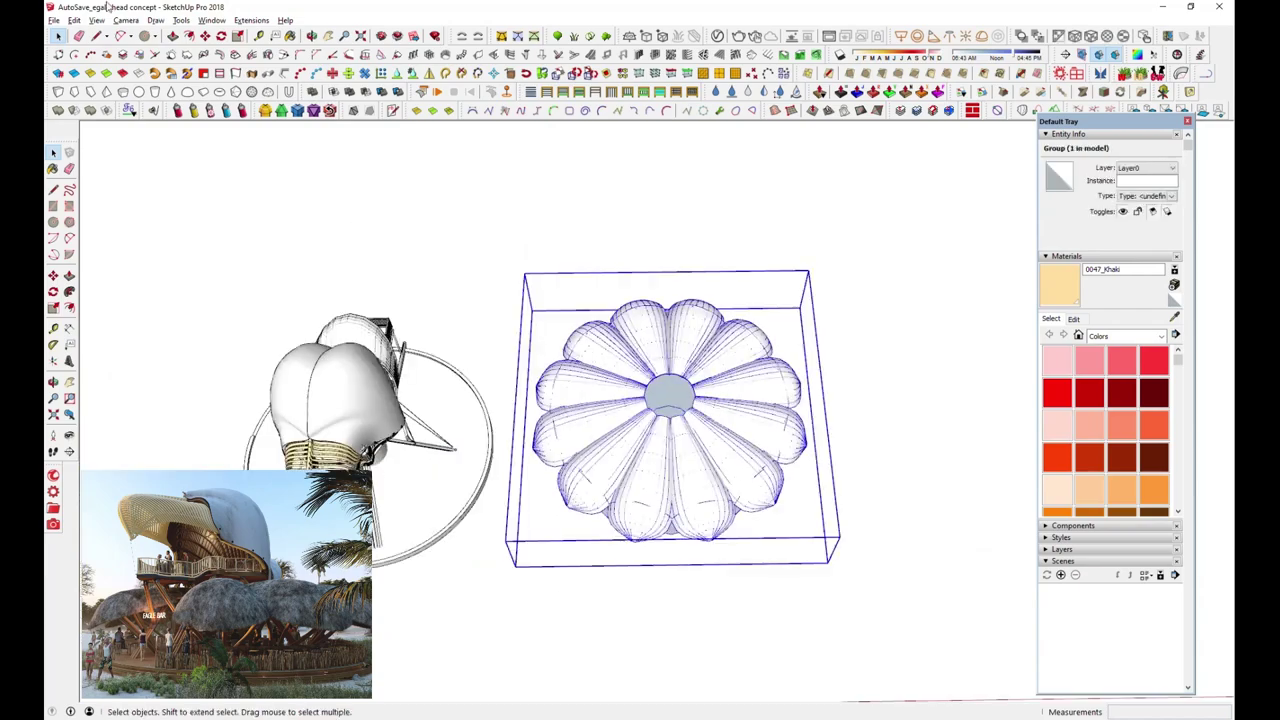
# Move the flower group onto the helmet pavilion model
pyautogui.press('m')
pyautogui.moveTo(714, 571); pyautogui.dragTo(650, 500, button='middle')
pyautogui.click(690, 462)
pyautogui.scroll(3, 690, 455)
pyautogui.moveTo(690, 458)
pyautogui.mouseDown(button='middle')
pyautogui.moveTo(841, 465)
pyautogui.moveTo(786, 106)
pyautogui.moveTo(585, 528)
pyautogui.moveTo(493, 351)
pyautogui.mouseUp(button='middle')
# Rotate the flower group into alignment with the pavilion
pyautogui.rightClick(786, 106)
pyautogui.press('space')
pyautogui.click(493, 351)
pyautogui.press('q')
pyautogui.moveTo(571, 523)
pyautogui.mouseDown(button='middle')
pyautogui.moveTo(713, 657)
pyautogui.moveTo(800, 300)
pyautogui.mouseUp(button='middle')
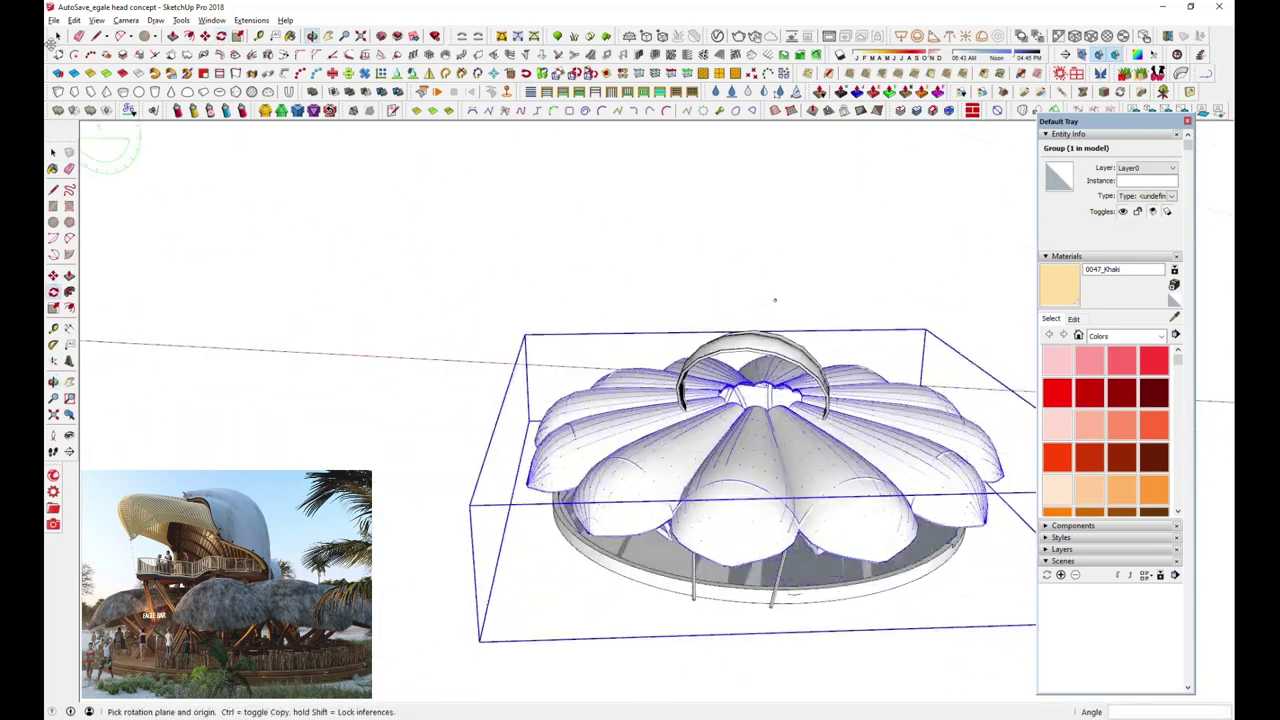
pyautogui.press('space')
pyautogui.moveTo(752, 491)
pyautogui.mouseDown(button='middle')
pyautogui.moveTo(769, 511)
pyautogui.moveTo(886, 391)
pyautogui.moveTo(617, 529)
pyautogui.moveTo(414, 294)
pyautogui.moveTo(367, 318)
pyautogui.moveTo(420, 420)
pyautogui.moveTo(503, 520)
pyautogui.moveTo(600, 500)
pyautogui.moveTo(857, 522)
pyautogui.mouseUp(button='middle')
# Unhide all to restore the shell and stairs, then select both matching pavilion components
pyautogui.click(74, 20)
pyautogui.click(285, 209)
pyautogui.scroll(3, 600, 500)
pyautogui.scroll(3, 686, 557)
pyautogui.rightClick(663, 406)
pyautogui.click(697, 507)
pyautogui.moveTo(697, 507)
pyautogui.mouseDown(button='middle')
pyautogui.moveTo(700, 474)
pyautogui.moveTo(846, 400)
pyautogui.moveTo(663, 534)
pyautogui.moveTo(686, 572)
pyautogui.moveTo(773, 594)
pyautogui.mouseUp(button='middle')
# Draw a vertical line up from the platform rim near the bench
pyautogui.press('l')
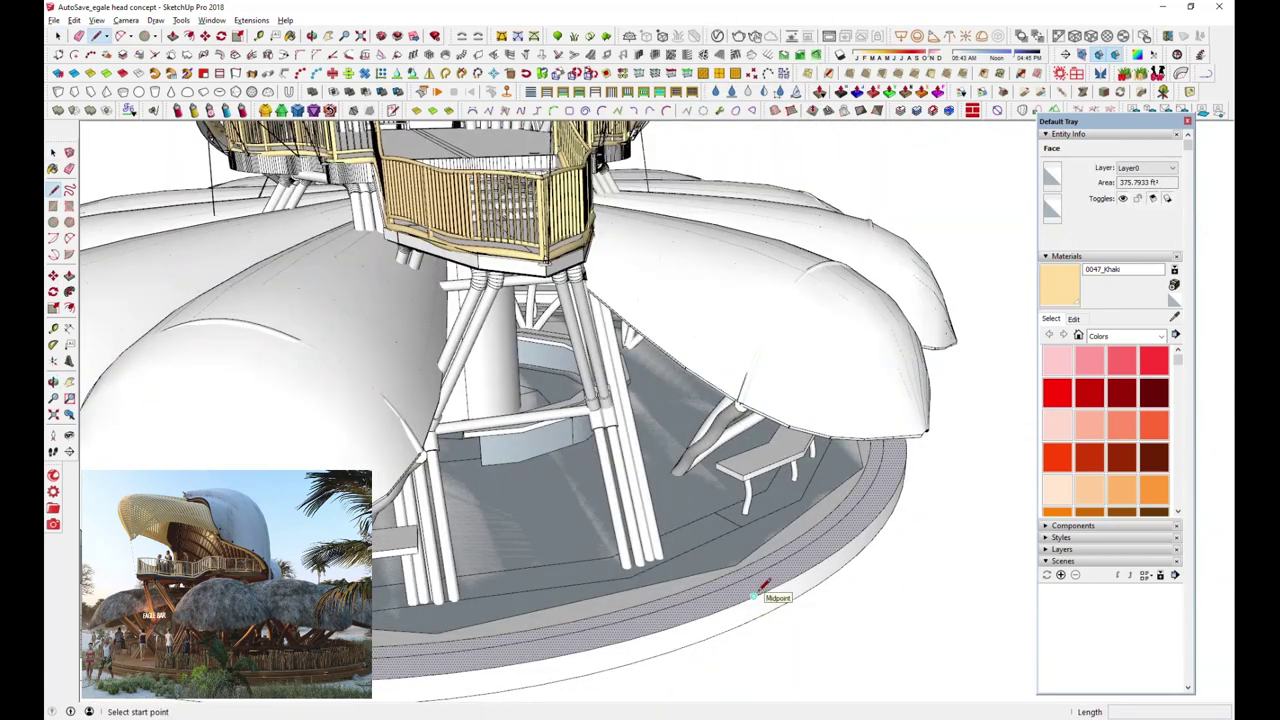
pyautogui.click(753, 596)
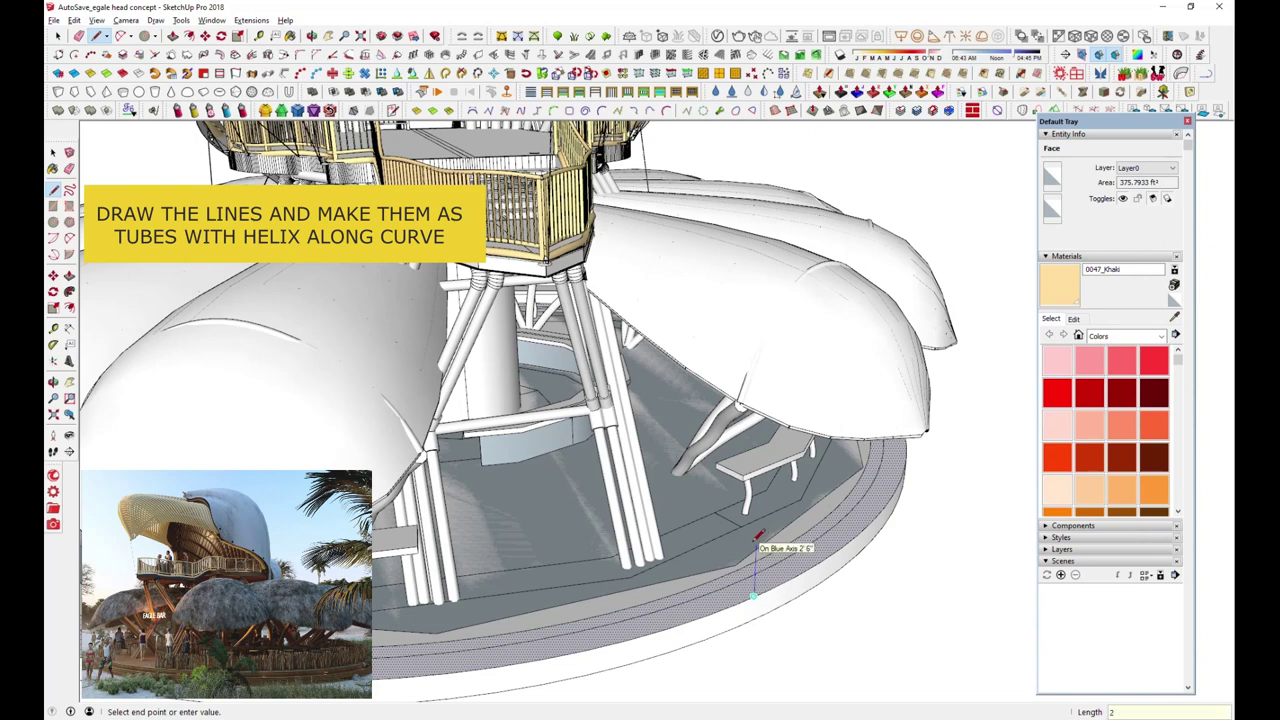
pyautogui.click(757, 556)
pyautogui.scroll(2, 758, 598)
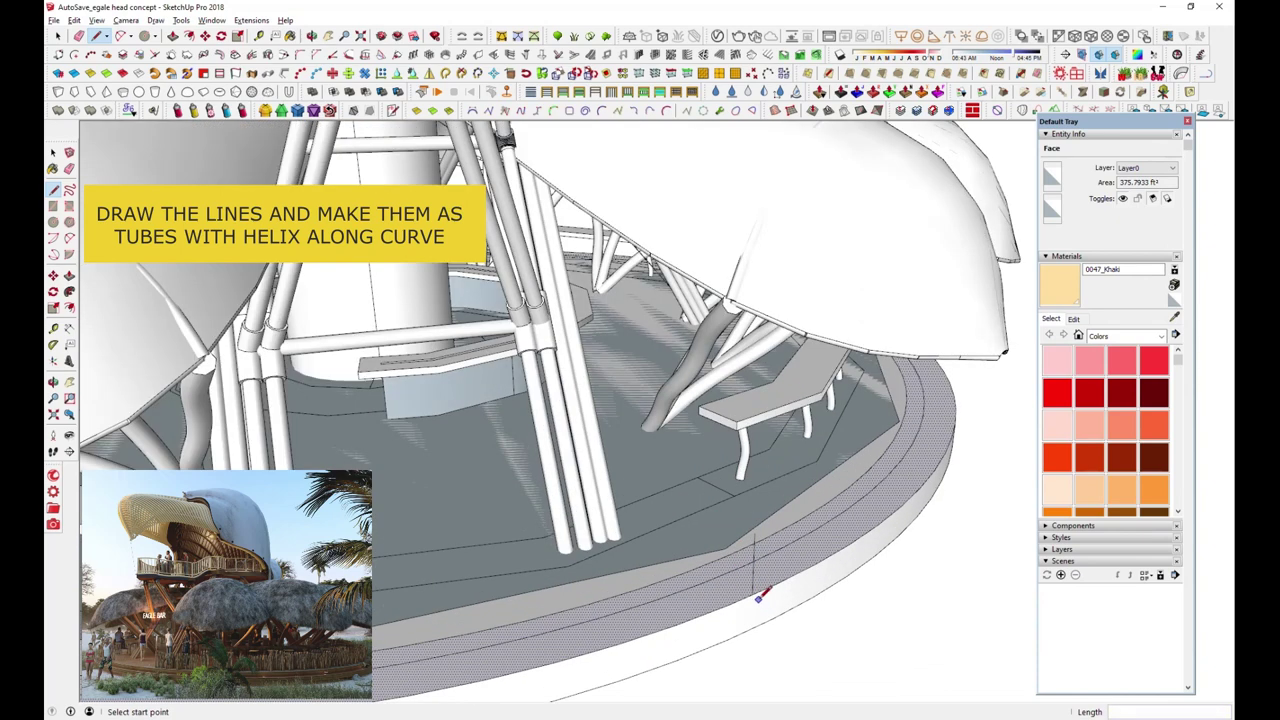
pyautogui.scroll(2, 763, 588)
pyautogui.scroll(1, 758, 592)
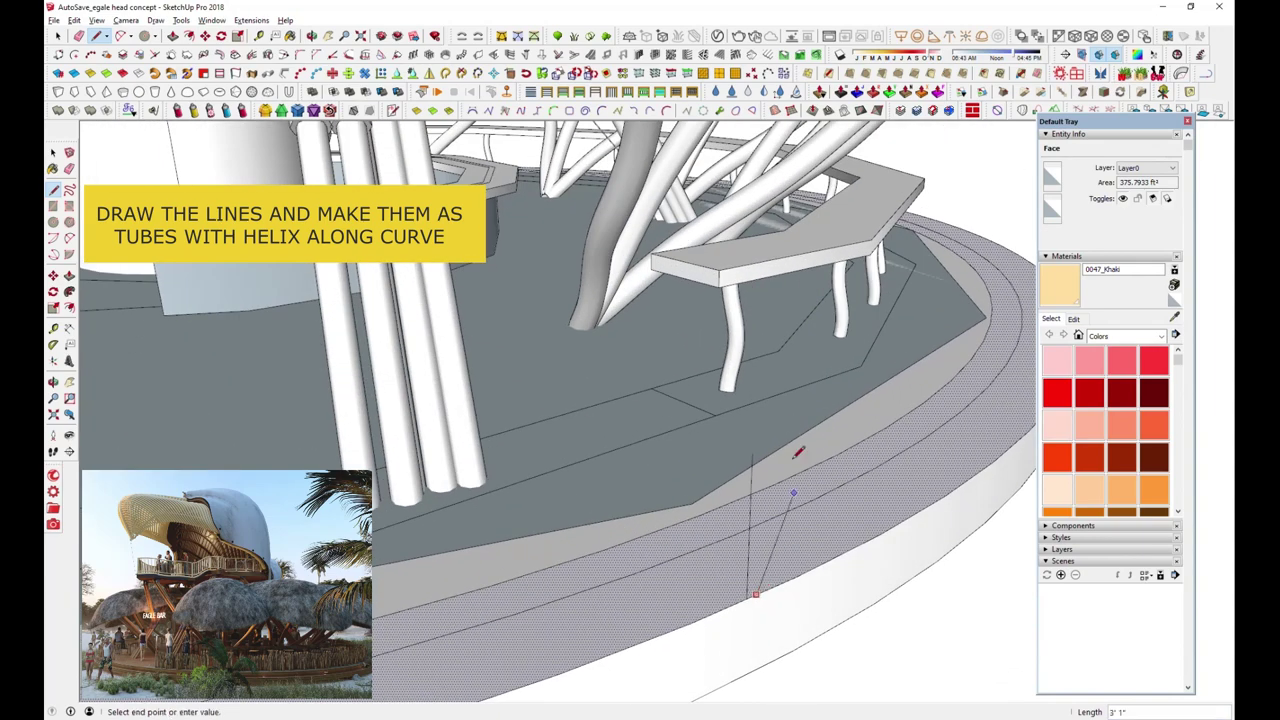
pyautogui.moveTo(781, 447)
pyautogui.mouseDown(button='middle')
pyautogui.moveTo(766, 449)
pyautogui.moveTo(800, 386)
pyautogui.moveTo(691, 334)
pyautogui.mouseUp(button='middle')
pyautogui.press('Escape')
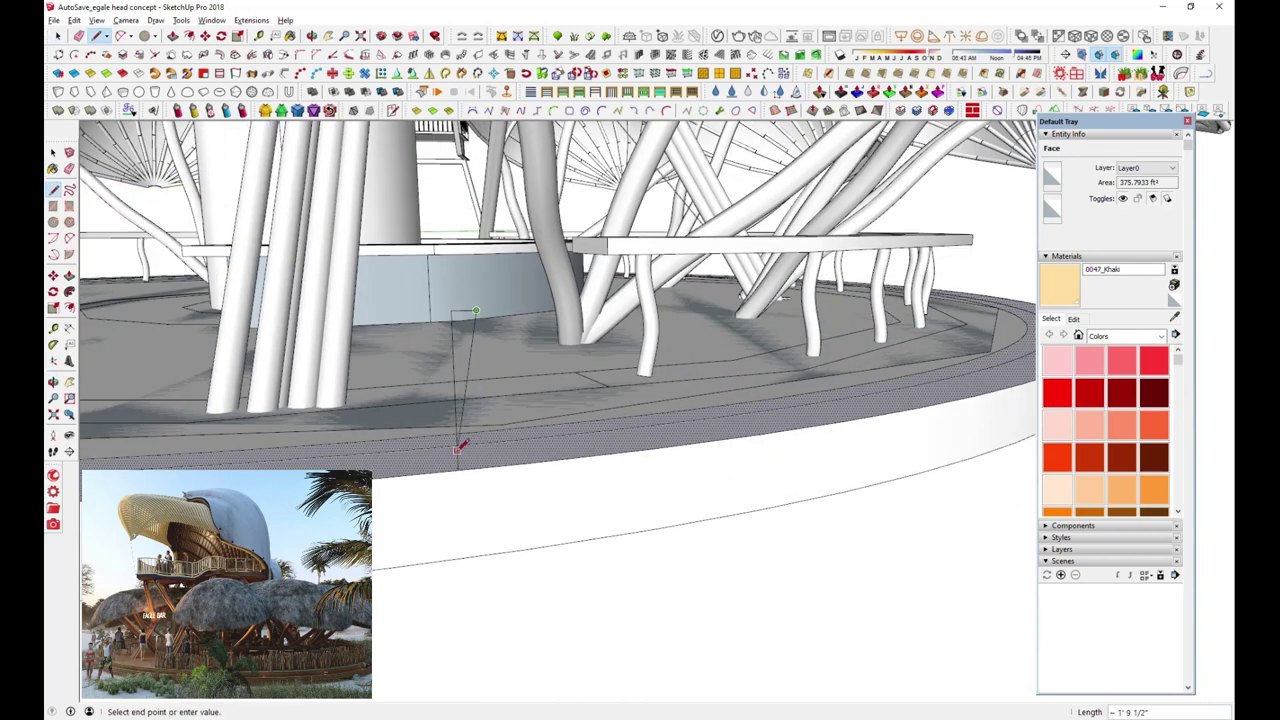
# Draw another slanted line along the platform's sloped rim
pyautogui.scroll(2, 459, 449)
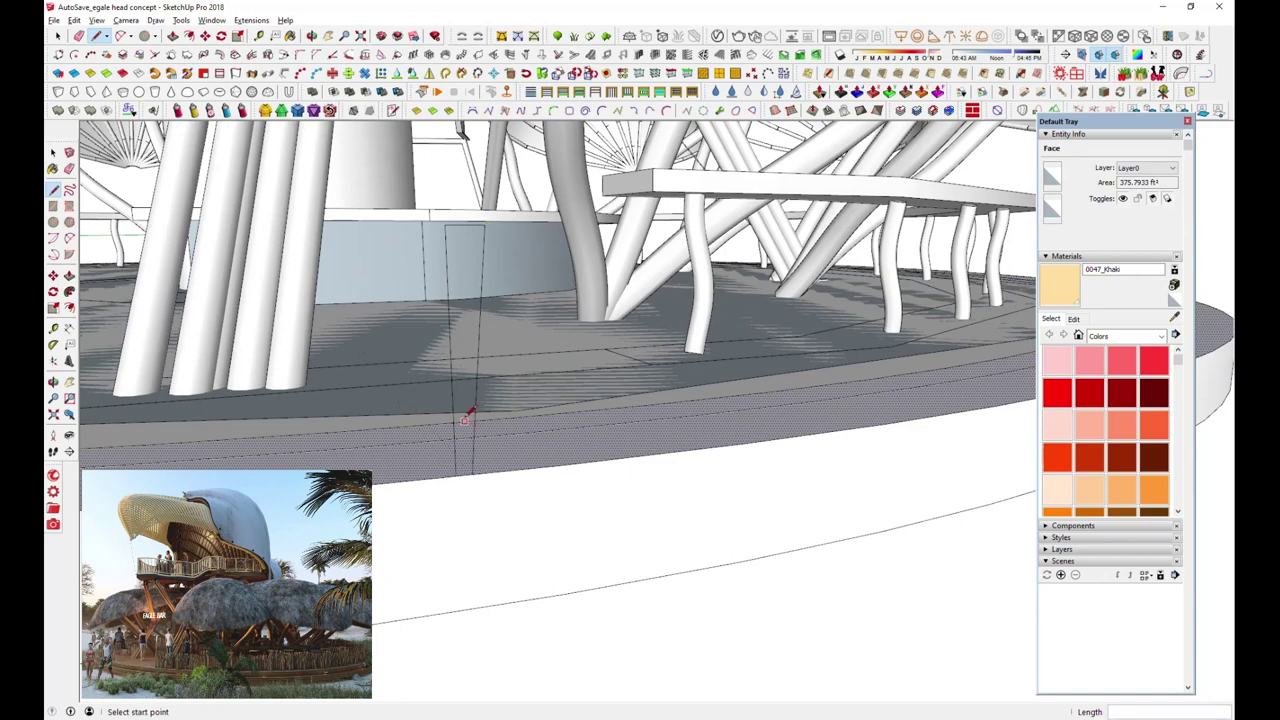
pyautogui.scroll(3, 466, 420)
pyautogui.scroll(2, 583, 500)
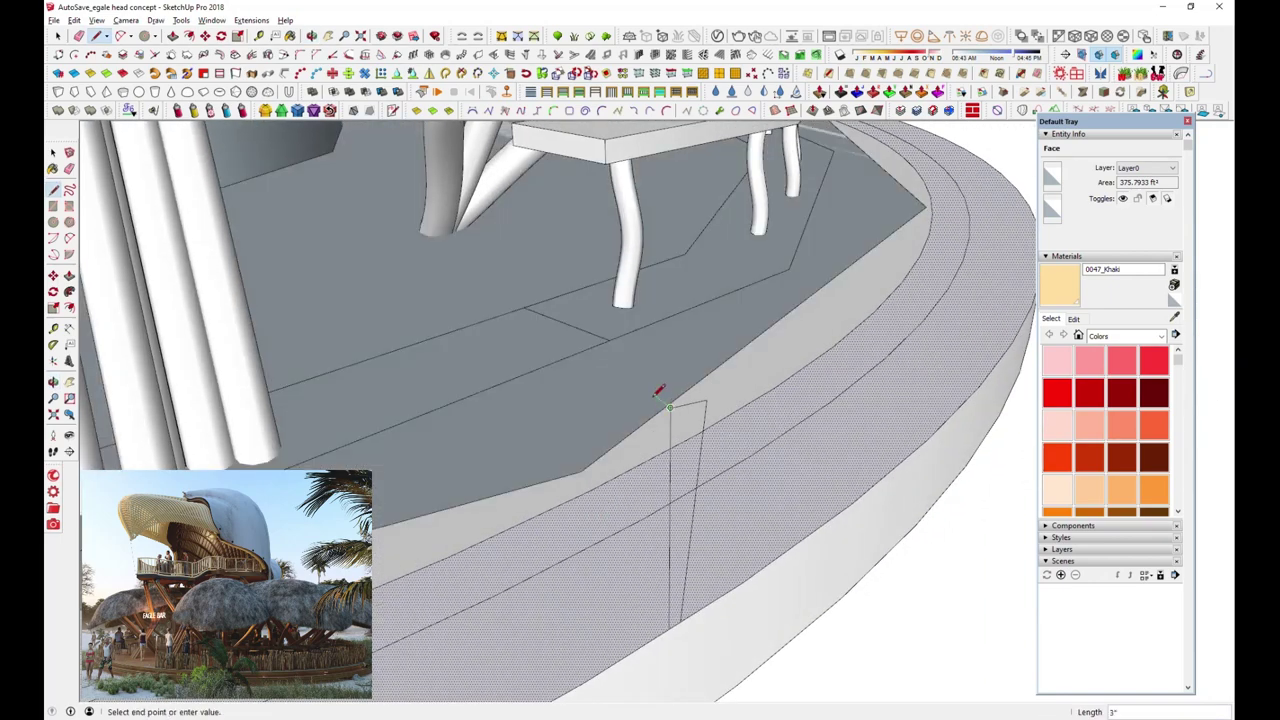
pyautogui.scroll(3, 655, 607)
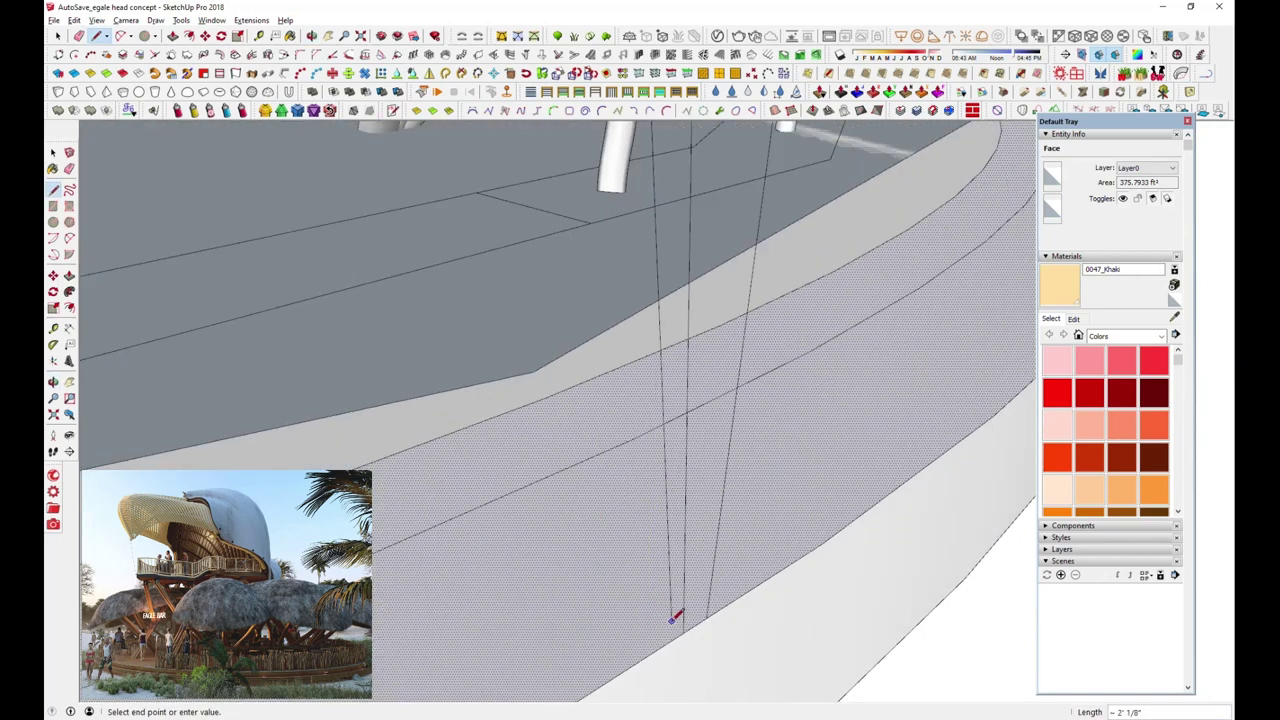
pyautogui.click(666, 609)
pyautogui.scroll(-2, 666, 609)
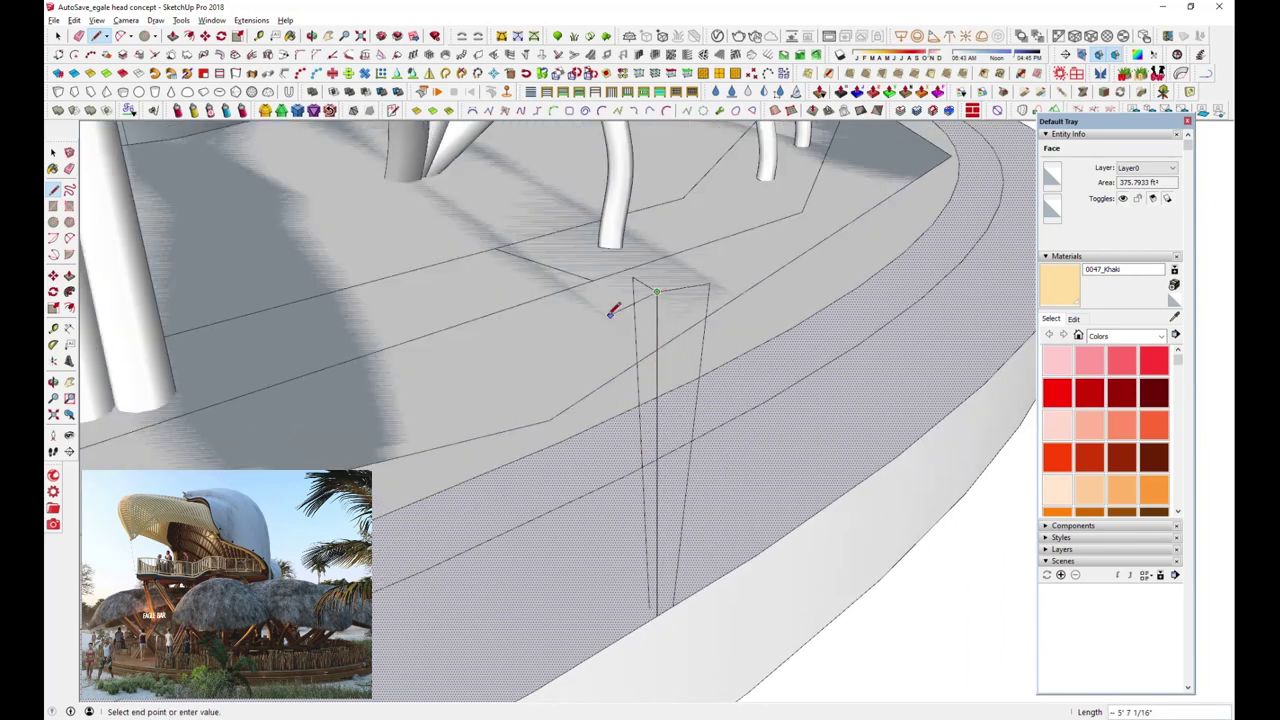
pyautogui.moveTo(620, 300)
pyautogui.mouseDown(button='middle')
pyautogui.moveTo(651, 429)
pyautogui.moveTo(691, 431)
pyautogui.moveTo(678, 422)
pyautogui.moveTo(520, 460)
pyautogui.moveTo(551, 460)
pyautogui.mouseUp(button='middle')
pyautogui.press('Escape')
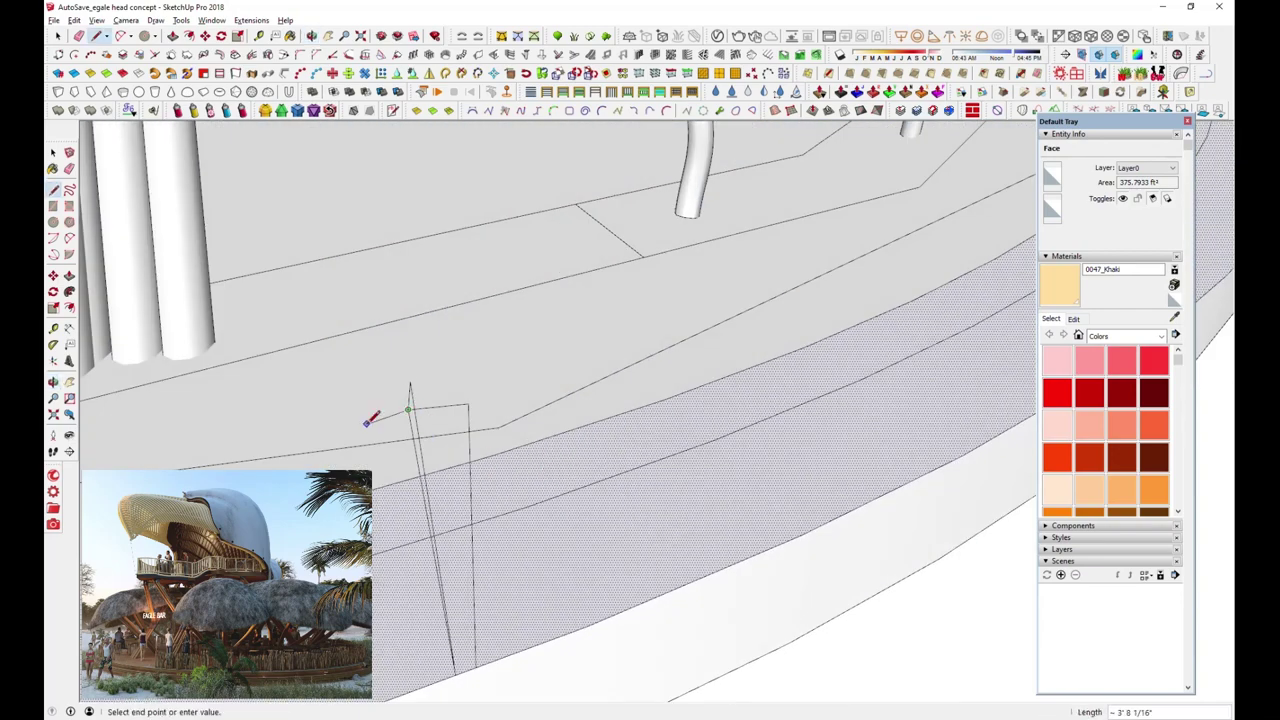
pyautogui.moveTo(457, 666); pyautogui.dragTo(443, 671, button='middle')
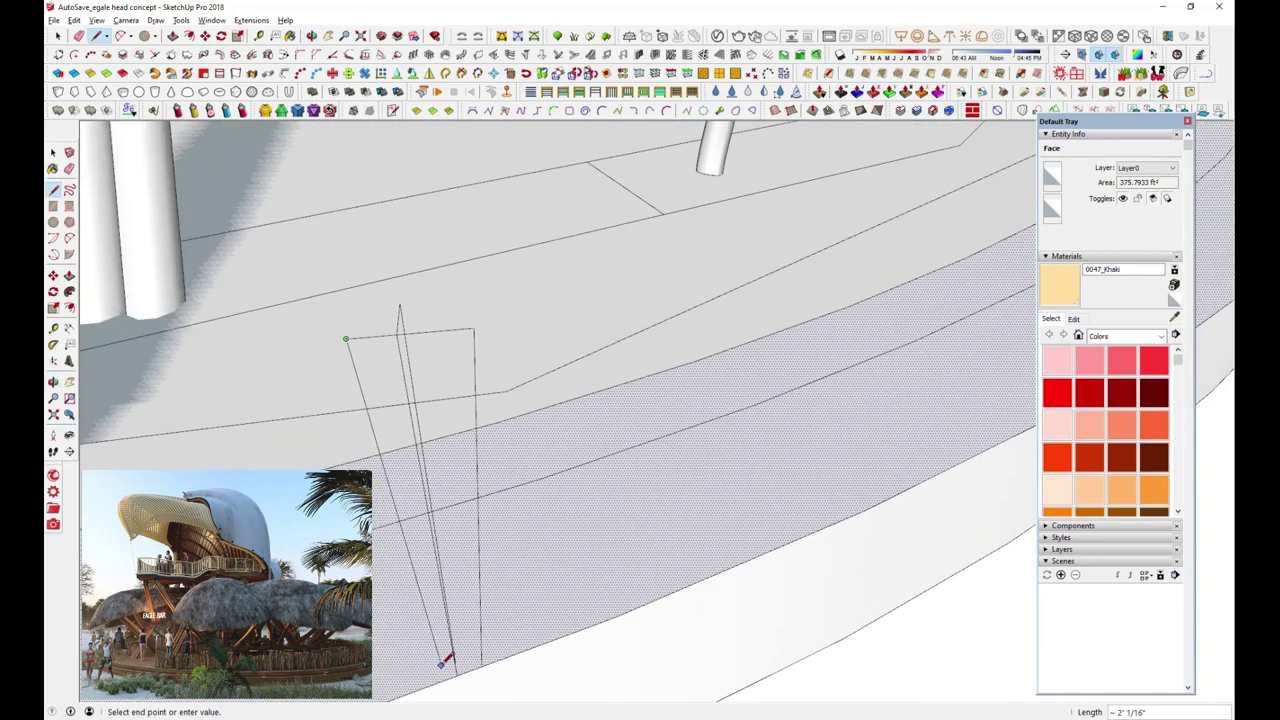
# Erase the stray connecting top edges and select the vertical line
pyautogui.click(78, 36)
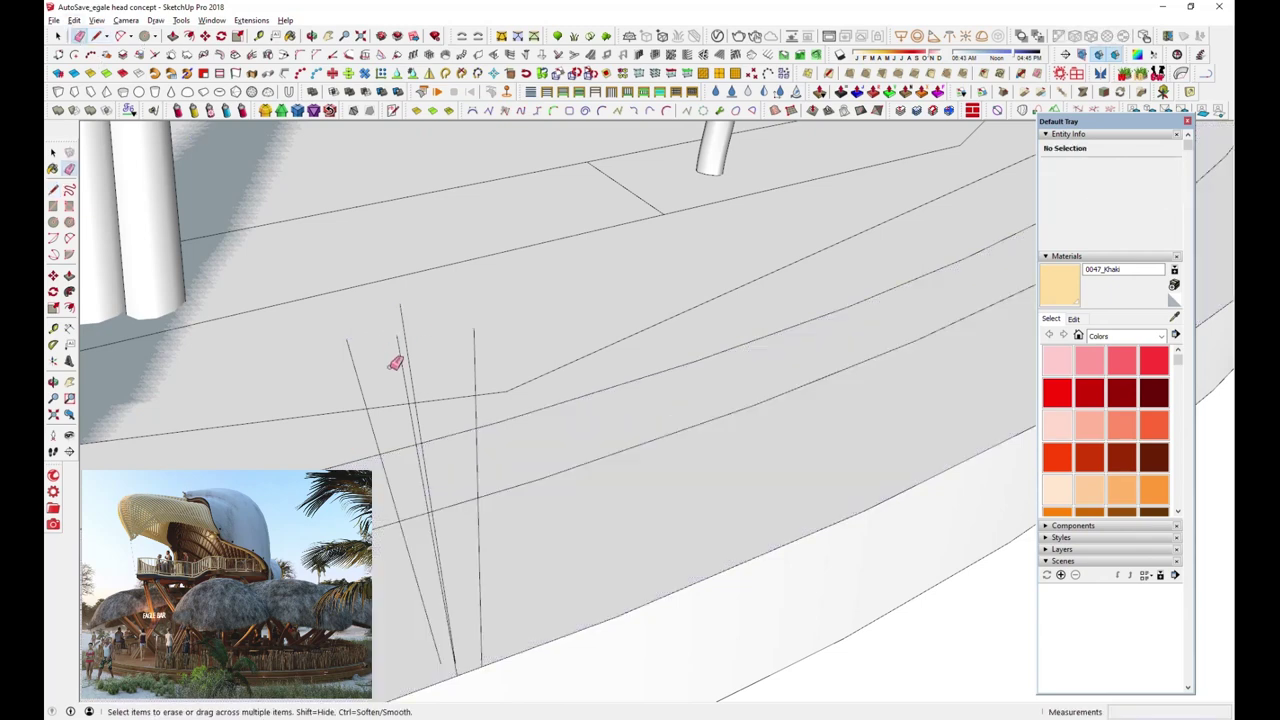
pyautogui.moveTo(397, 360); pyautogui.dragTo(360, 363, button='middle')
pyautogui.click(57, 36)
pyautogui.click(428, 332)
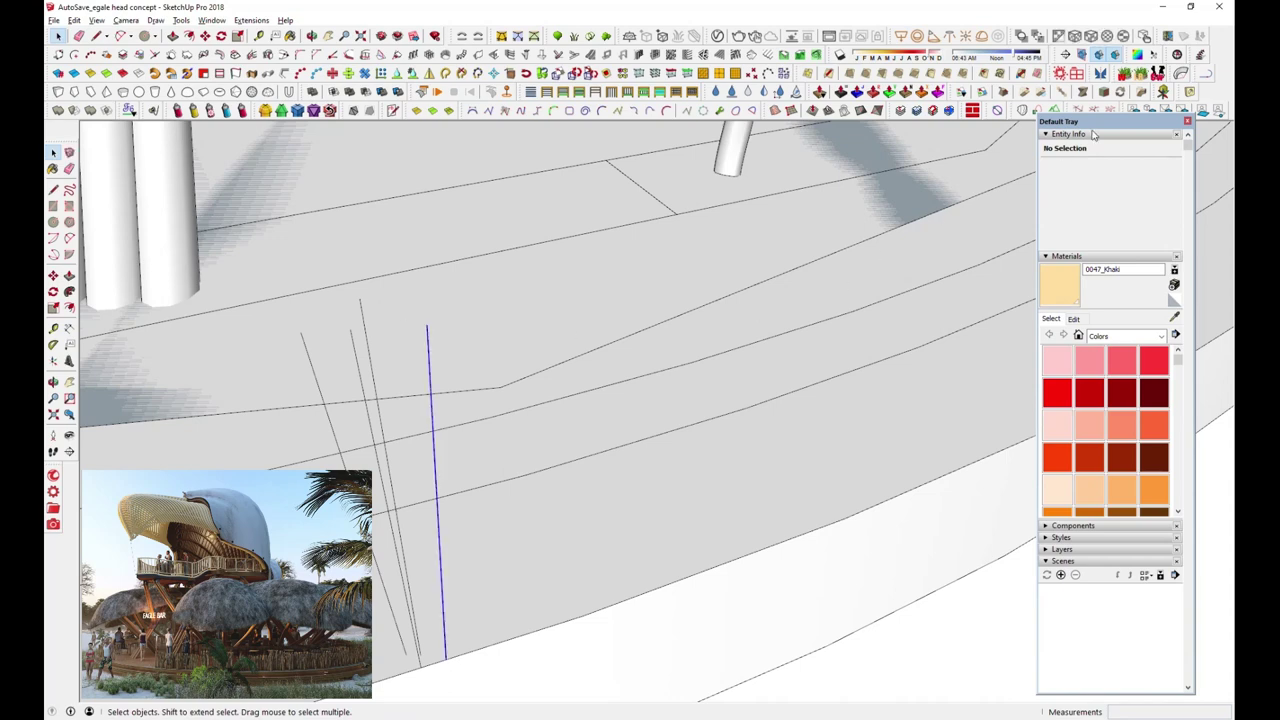
# Create a helix tube along the first line, reducing it to a thinner 3/8" radius
pyautogui.click(1200, 54)
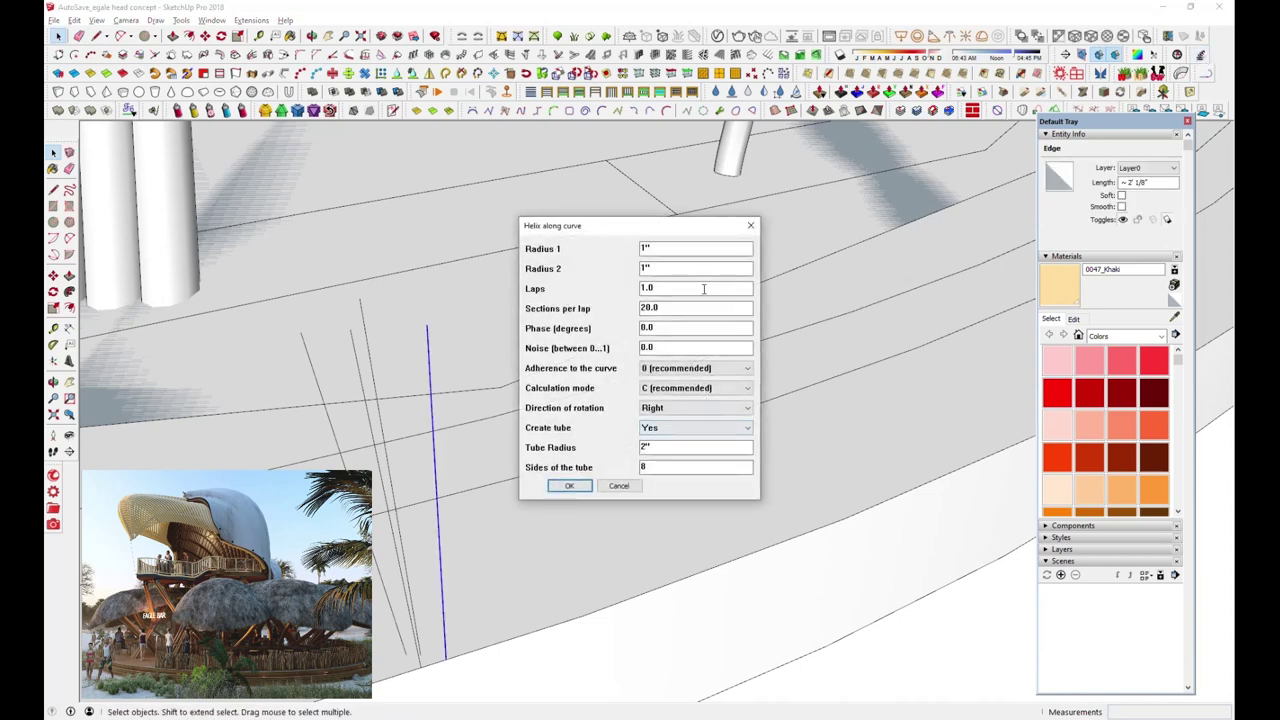
pyautogui.click(569, 485)
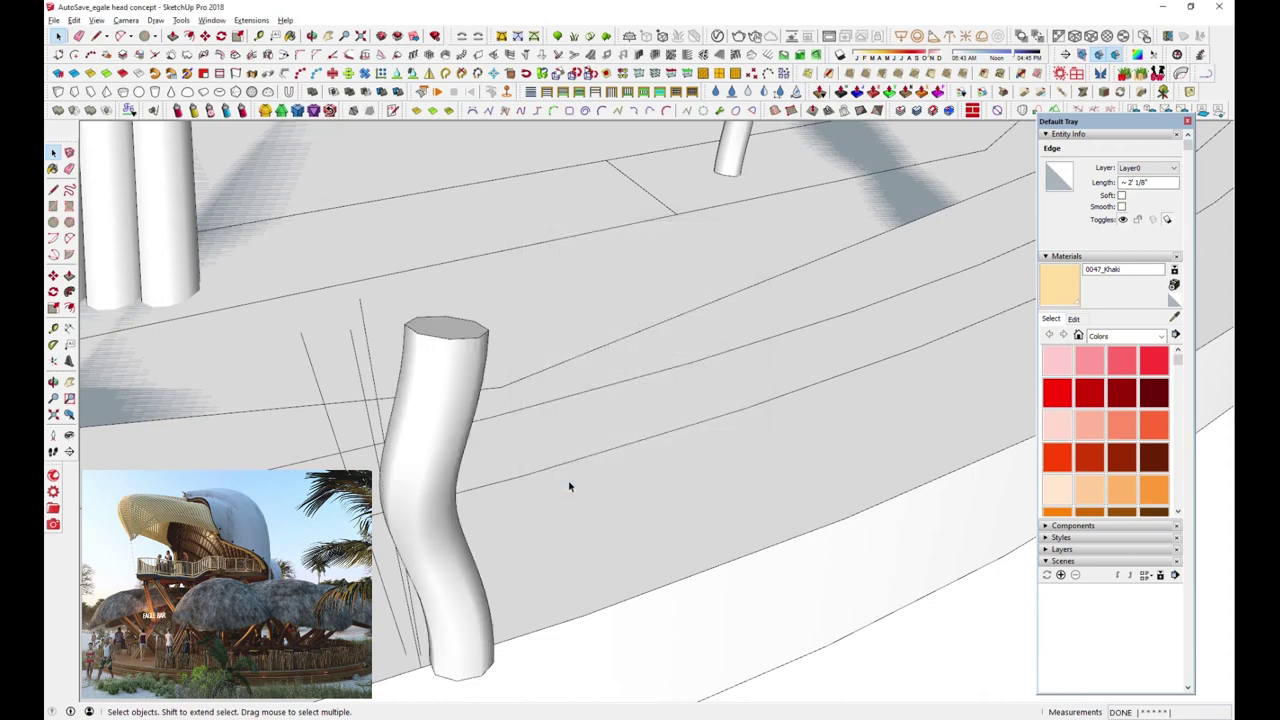
pyautogui.hotkey('ctrl', 'z')
pyautogui.click(1200, 55)
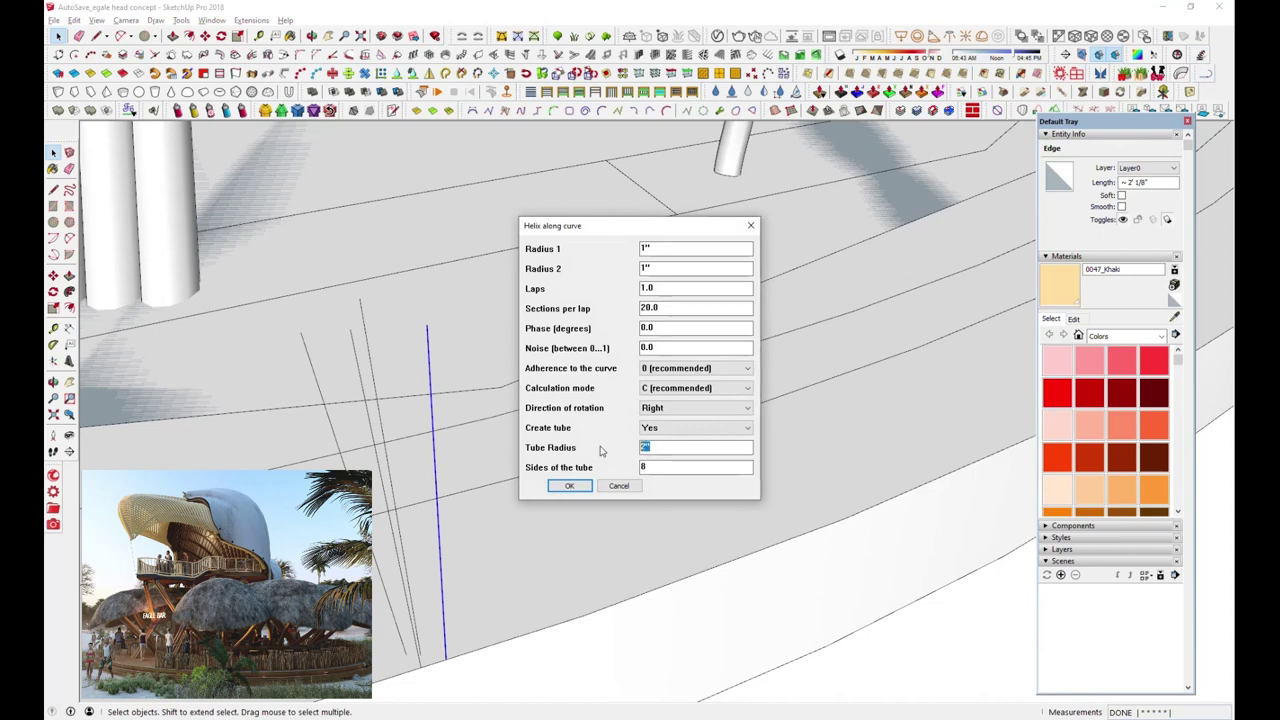
pyautogui.click(563, 487)
pyautogui.click(1200, 55)
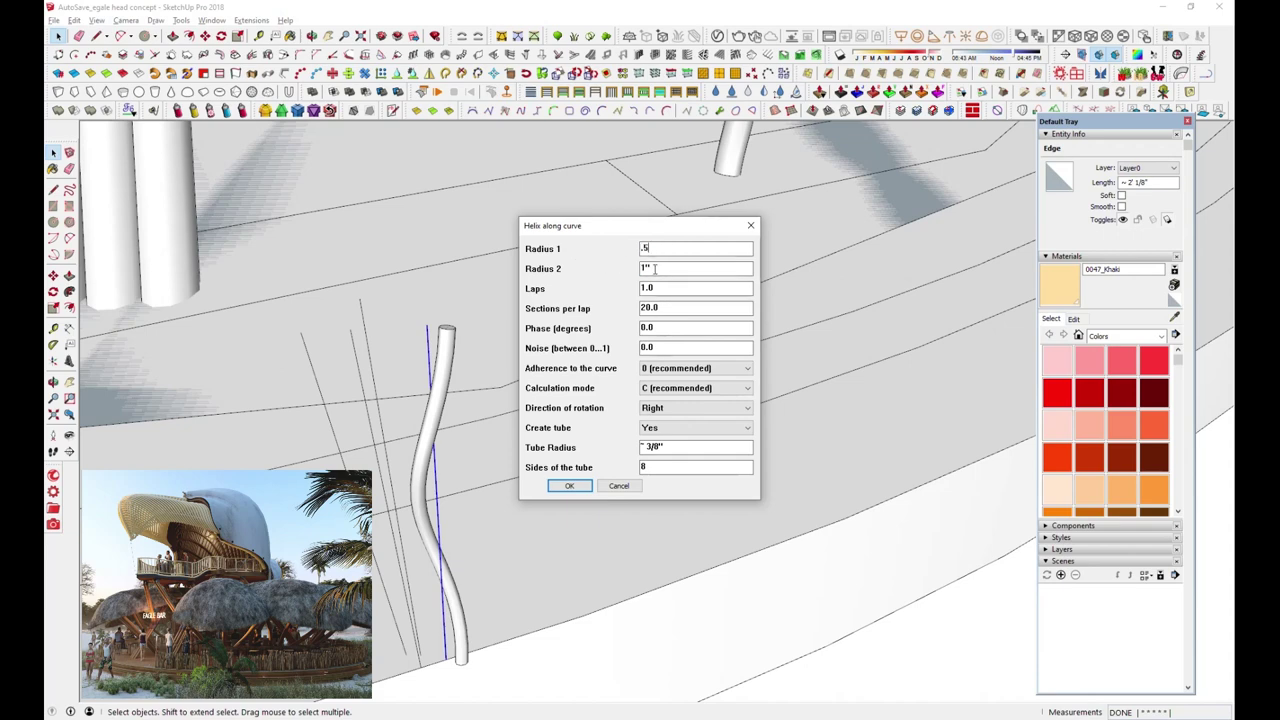
pyautogui.click(565, 487)
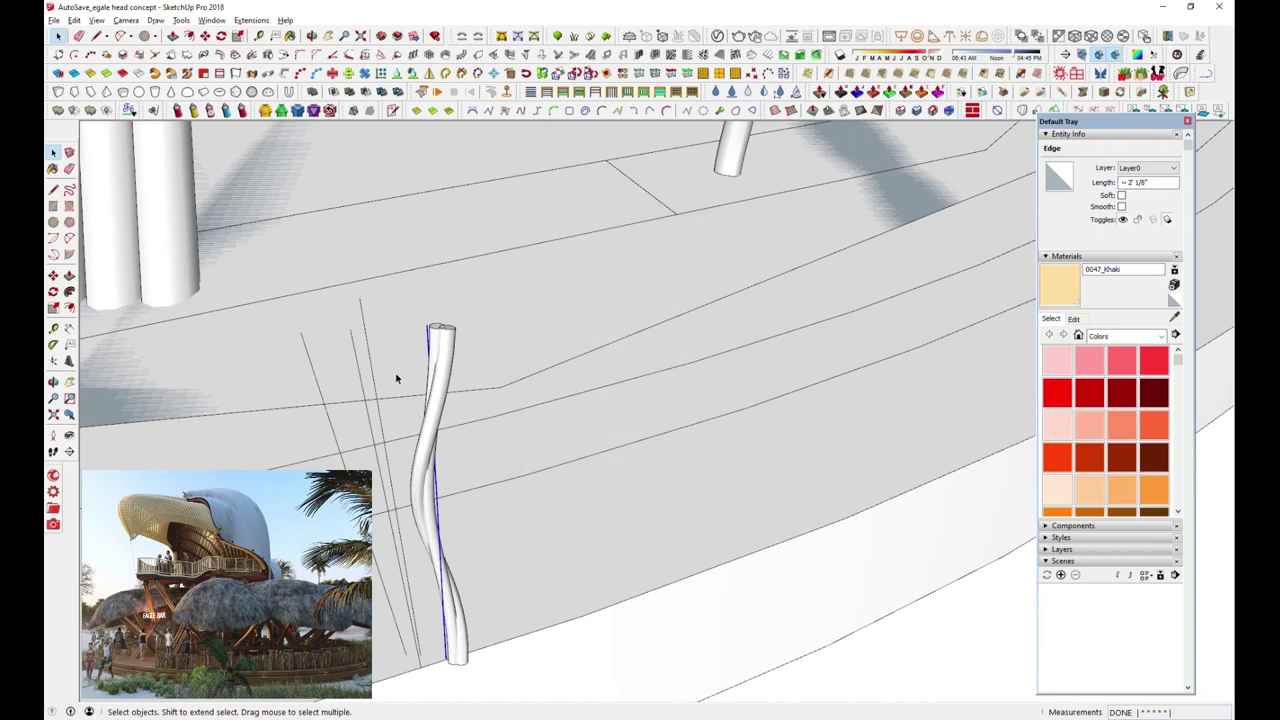
# Add twisted tubes along the next two lines, trying fewer sections per lap
pyautogui.click(1200, 60)
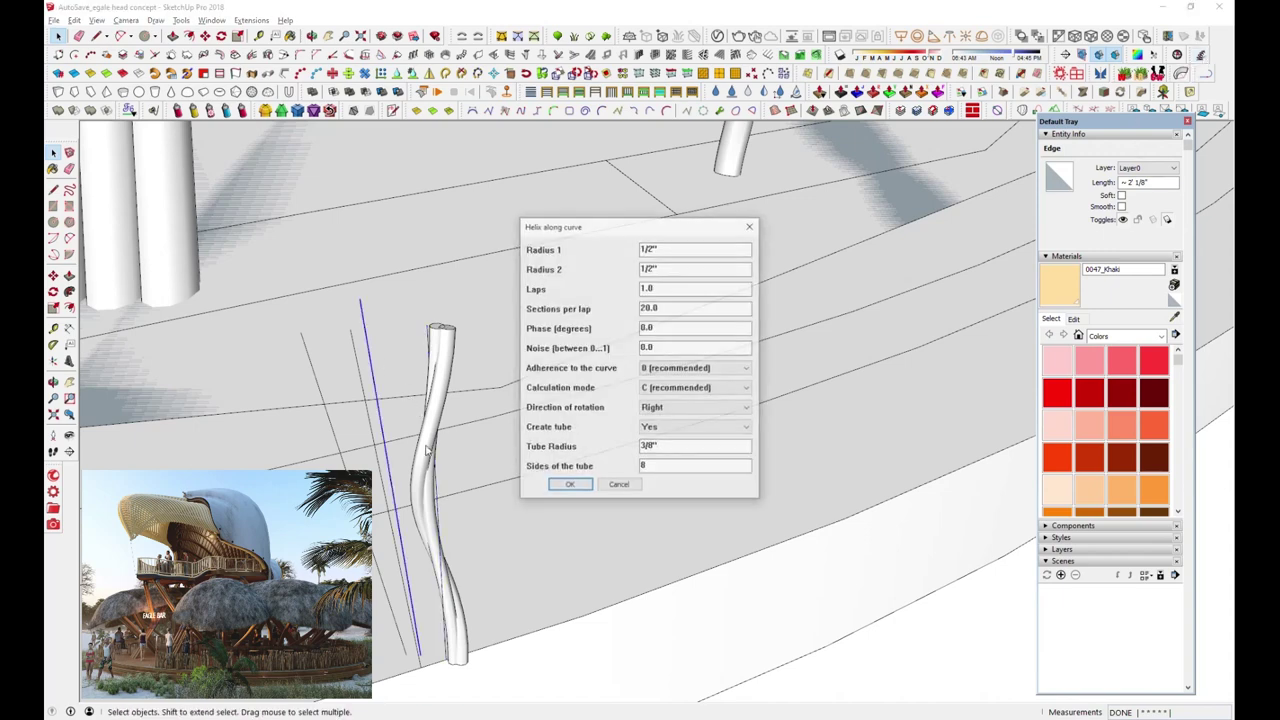
pyautogui.click(566, 487)
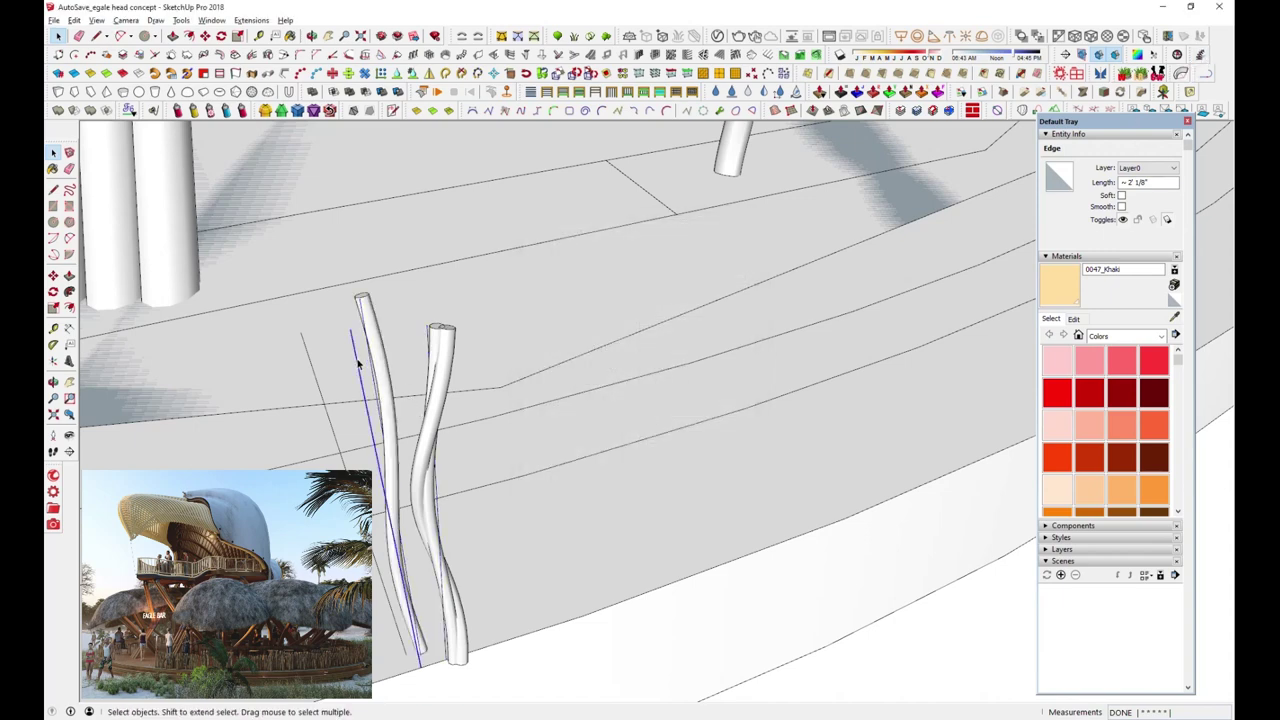
pyautogui.click(1200, 55)
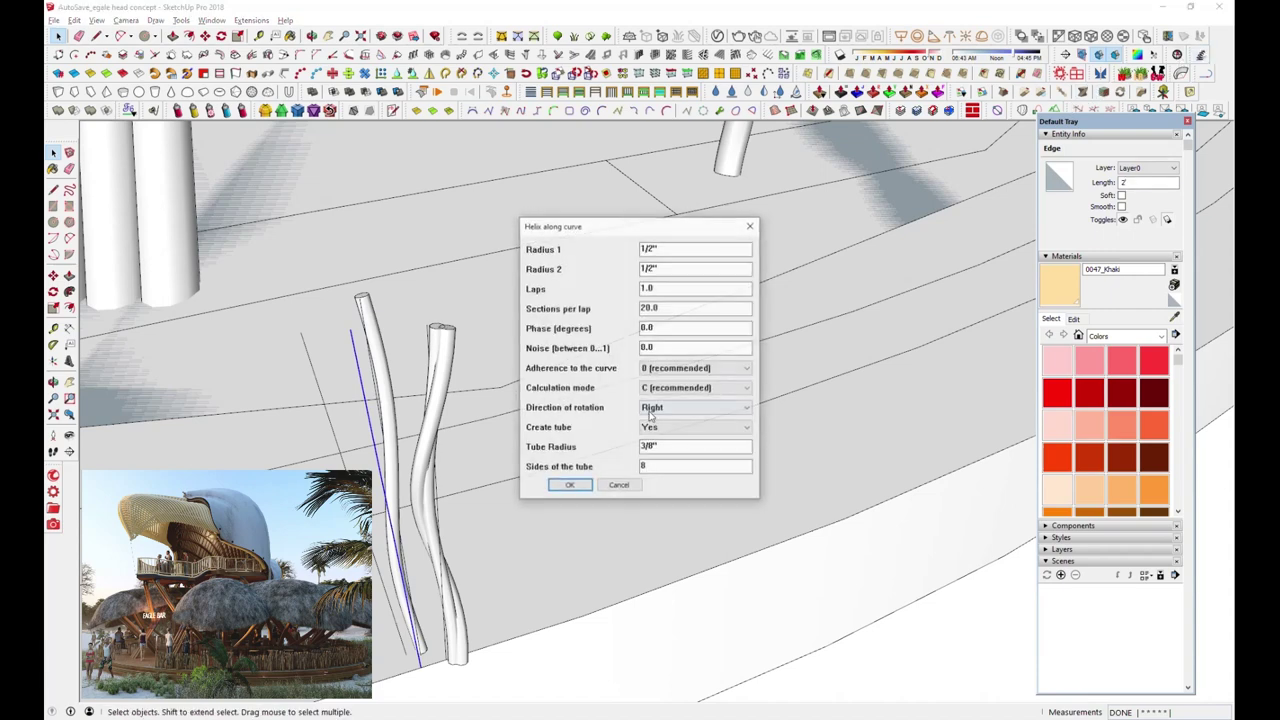
pyautogui.click(568, 487)
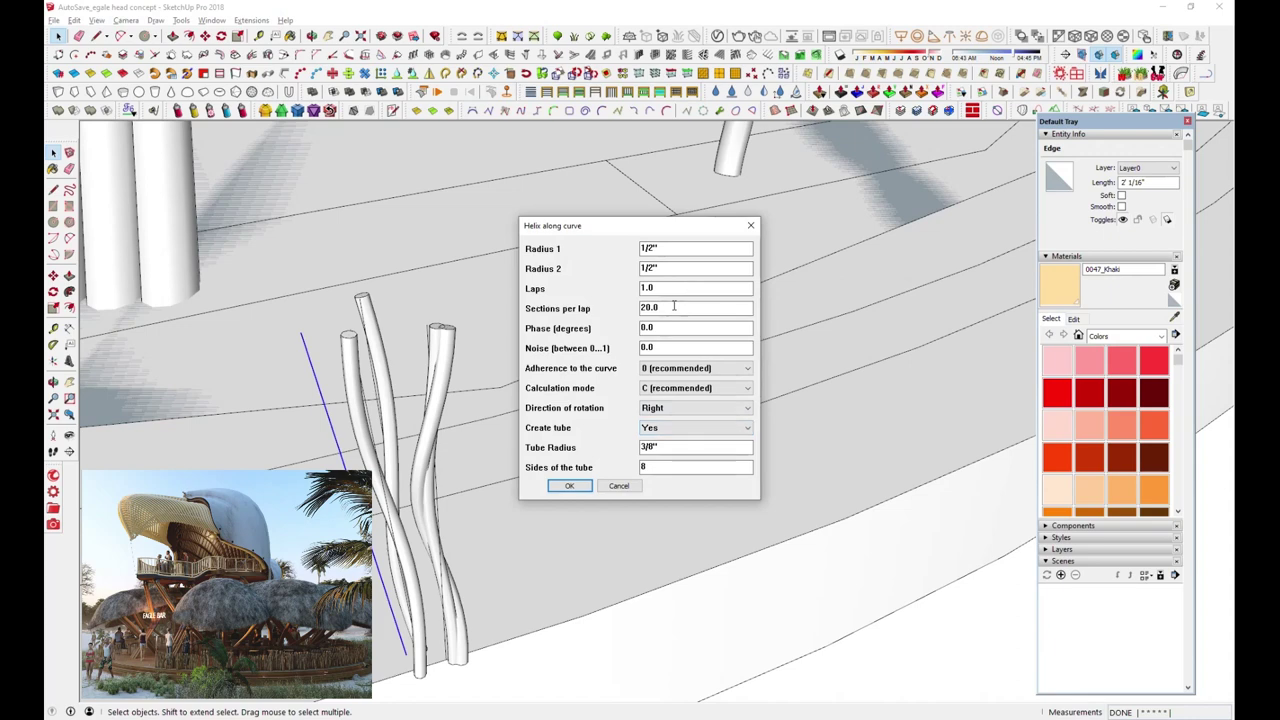
pyautogui.write('6')
pyautogui.click(567, 487)
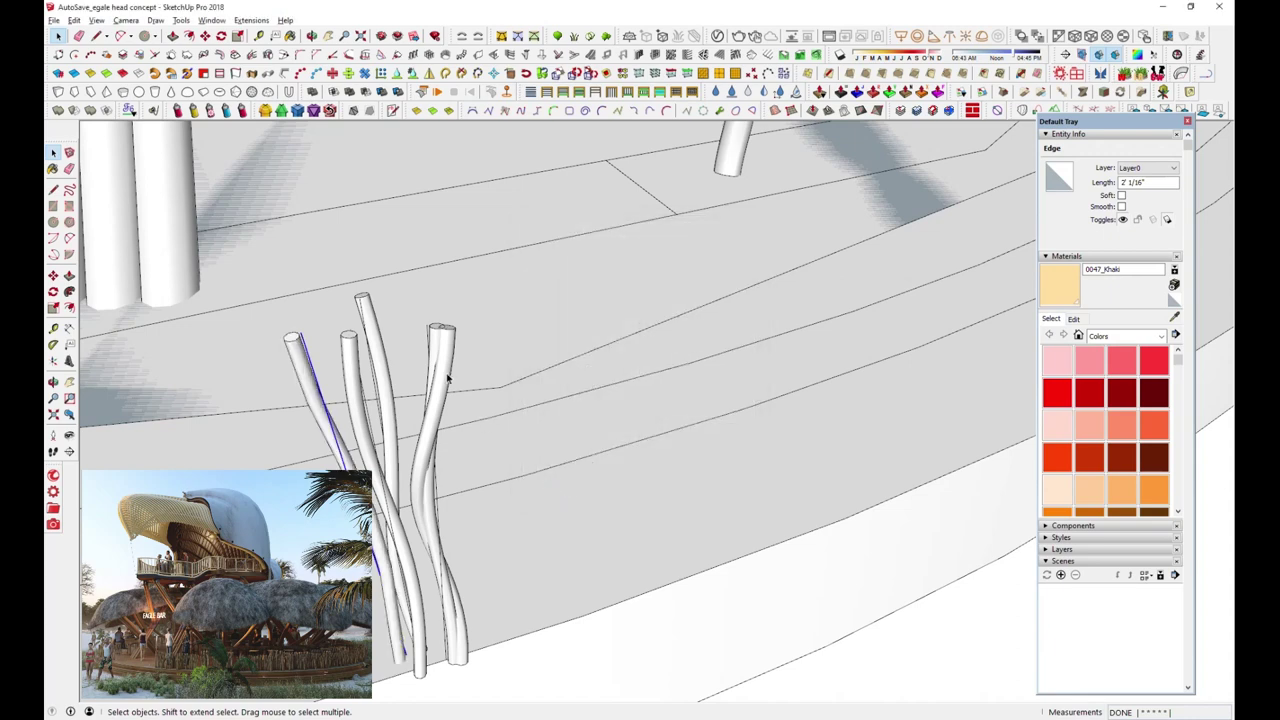
pyautogui.hotkey('ctrl', 'z')
pyautogui.hotkey('ctrl', 'z')
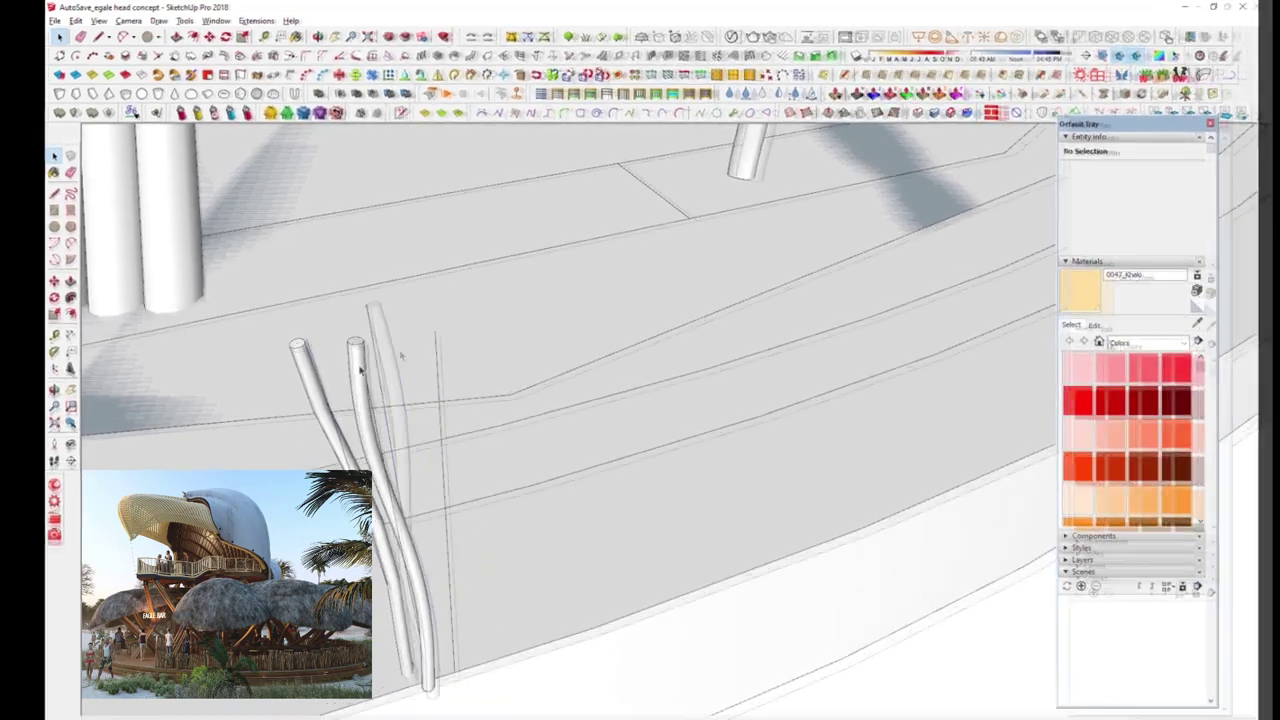
# Generate 3/8"-radius, 8-sided helix tubes along the remaining curves
pyautogui.click(1172, 92)
pyautogui.click(567, 487)
pyautogui.click(433, 400)
pyautogui.click(1172, 92)
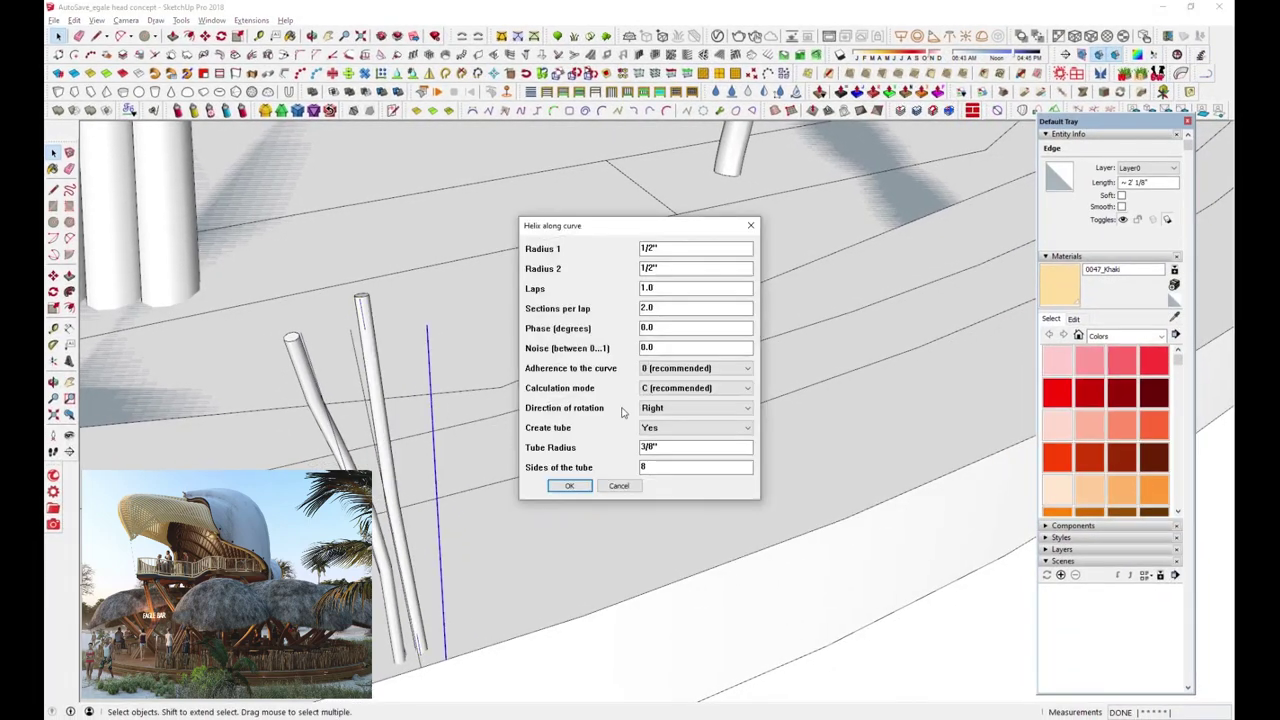
pyautogui.click(567, 487)
pyautogui.click(1172, 92)
pyautogui.click(567, 487)
pyautogui.moveTo(700, 420); pyautogui.dragTo(955, 257, button='middle')
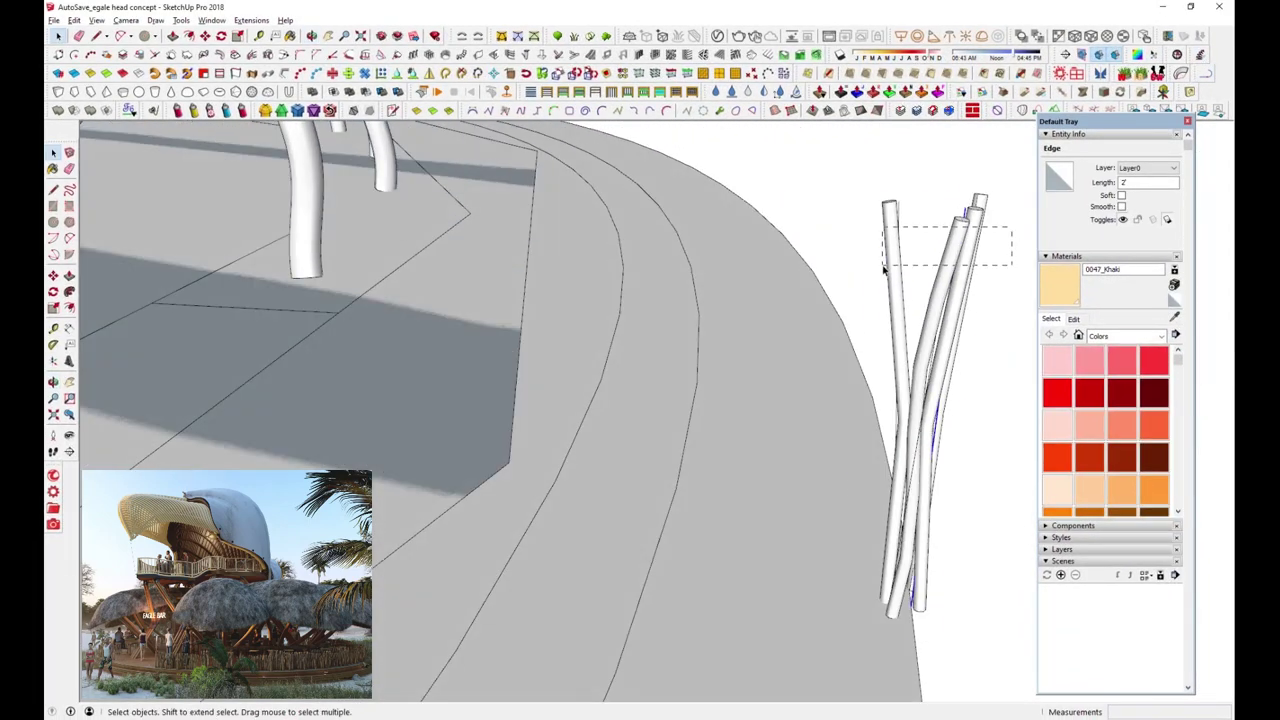
# Make the selected twisted tubes a component
pyautogui.rightClick(955, 257)
pyautogui.click(1005, 190)
pyautogui.click(652, 491)
pyautogui.moveTo(811, 354); pyautogui.dragTo(430, 470, button='middle')
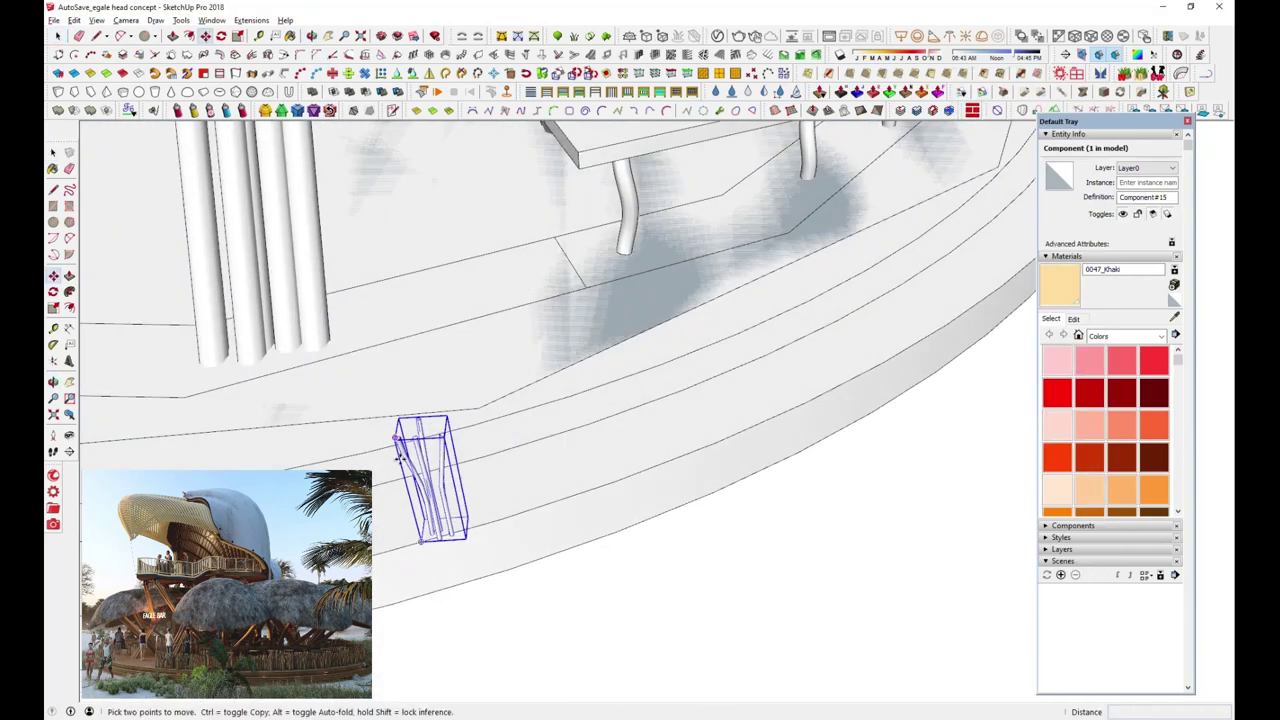
pyautogui.scroll(3, 466, 517)
# Move-copy the tube component four times to build a dense clump
pyautogui.press('m')
pyautogui.moveTo(466, 517); pyautogui.dragTo(389, 586, button='middle')
pyautogui.keyDown('ctrl'); pyautogui.click(457, 543); pyautogui.keyUp('ctrl')
pyautogui.keyDown('ctrl'); pyautogui.click(514, 486); pyautogui.keyUp('ctrl')
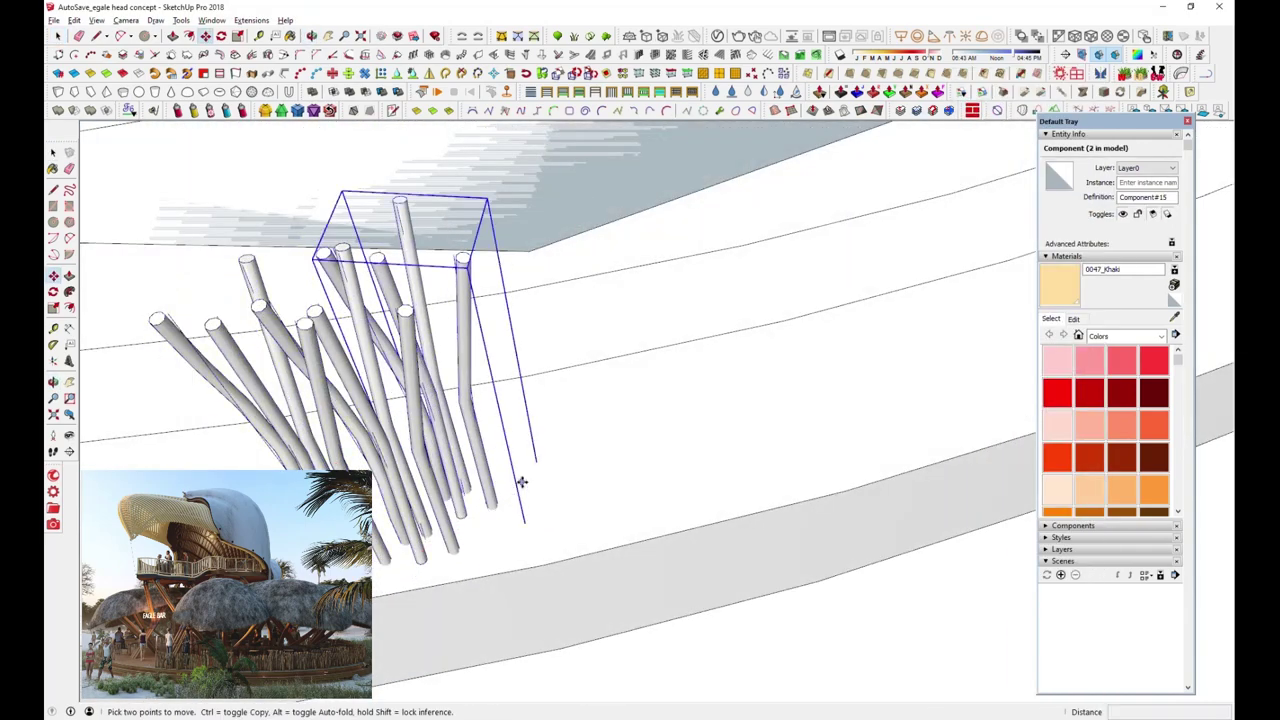
pyautogui.keyDown('ctrl'); pyautogui.click(560, 465); pyautogui.keyUp('ctrl')
pyautogui.click(607, 444)
pyautogui.moveTo(607, 444)
pyautogui.mouseDown(button='middle')
pyautogui.moveTo(523, 447)
pyautogui.moveTo(663, 471)
pyautogui.mouseUp(button='middle')
pyautogui.click(846, 419)
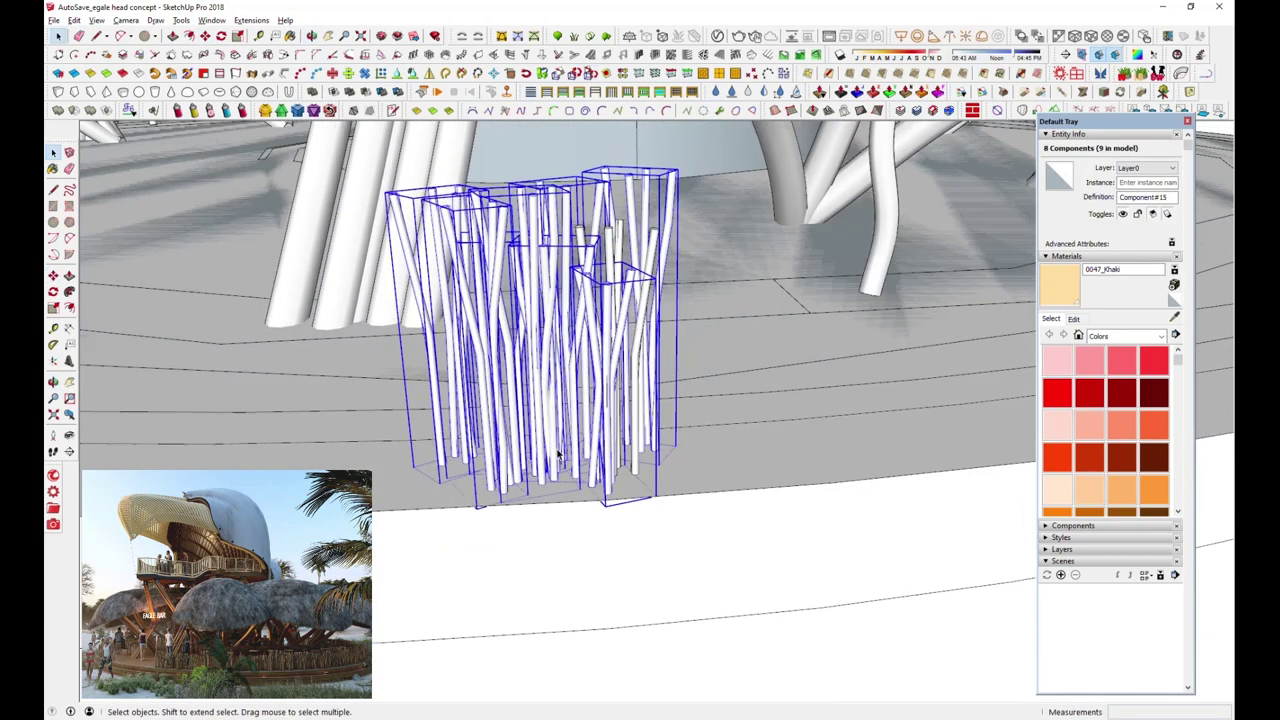
# Combine all the tube copies into one clump component
pyautogui.rightClick(600, 400)
pyautogui.click(666, 502)
pyautogui.click(655, 494)
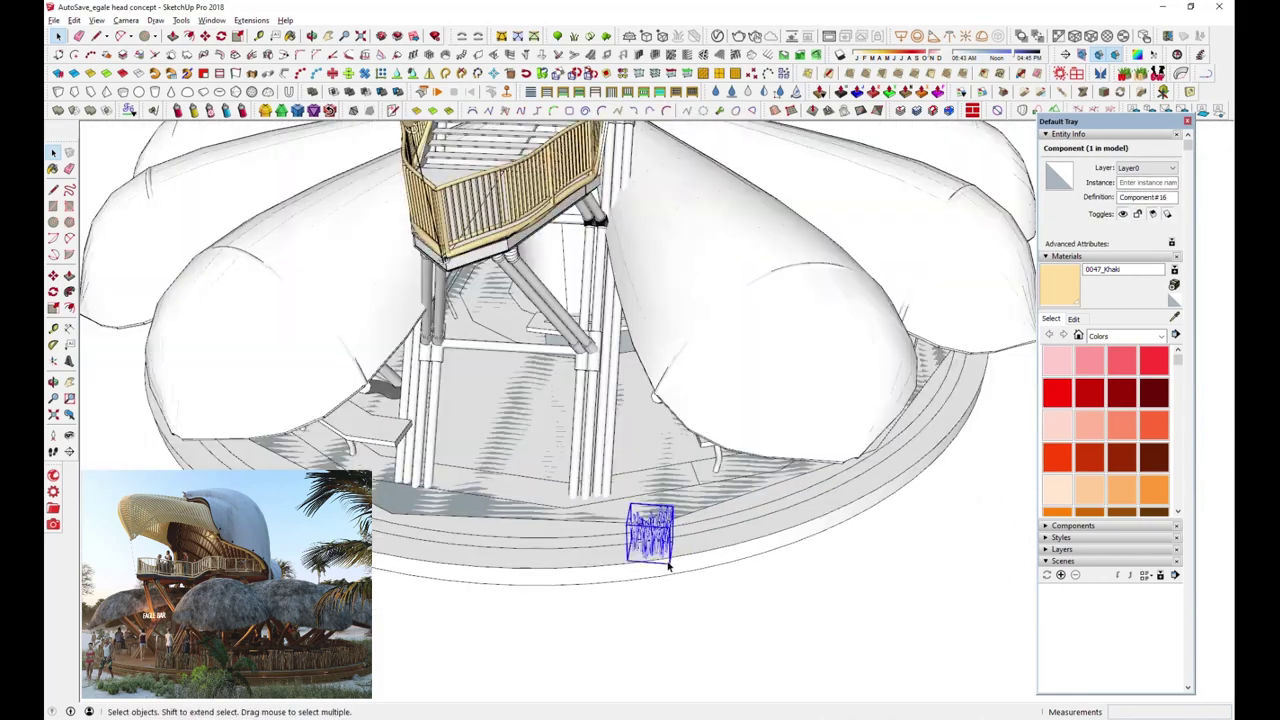
# Hide the dome group and start rotating the clump about the platform centre
pyautogui.click(74, 20)
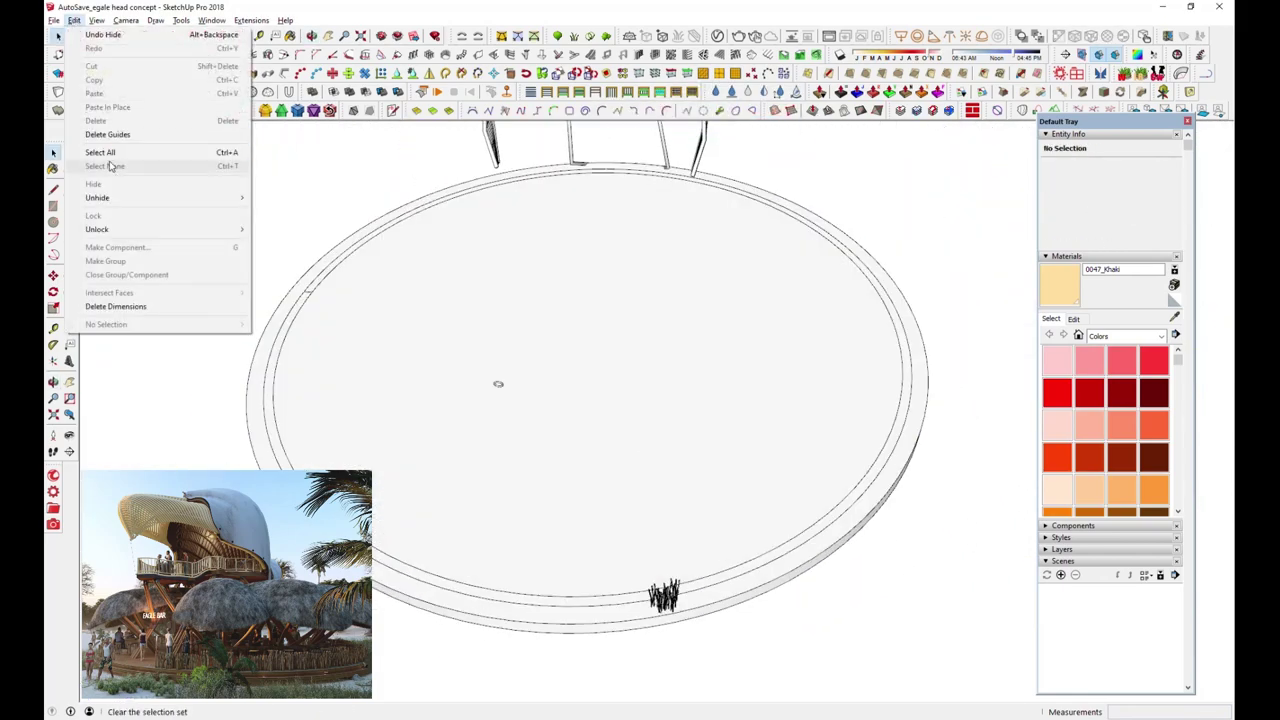
pyautogui.click(270, 250)
pyautogui.click(735, 355)
pyautogui.rightClick(740, 118)
pyautogui.click(765, 149)
pyautogui.click(96, 20)
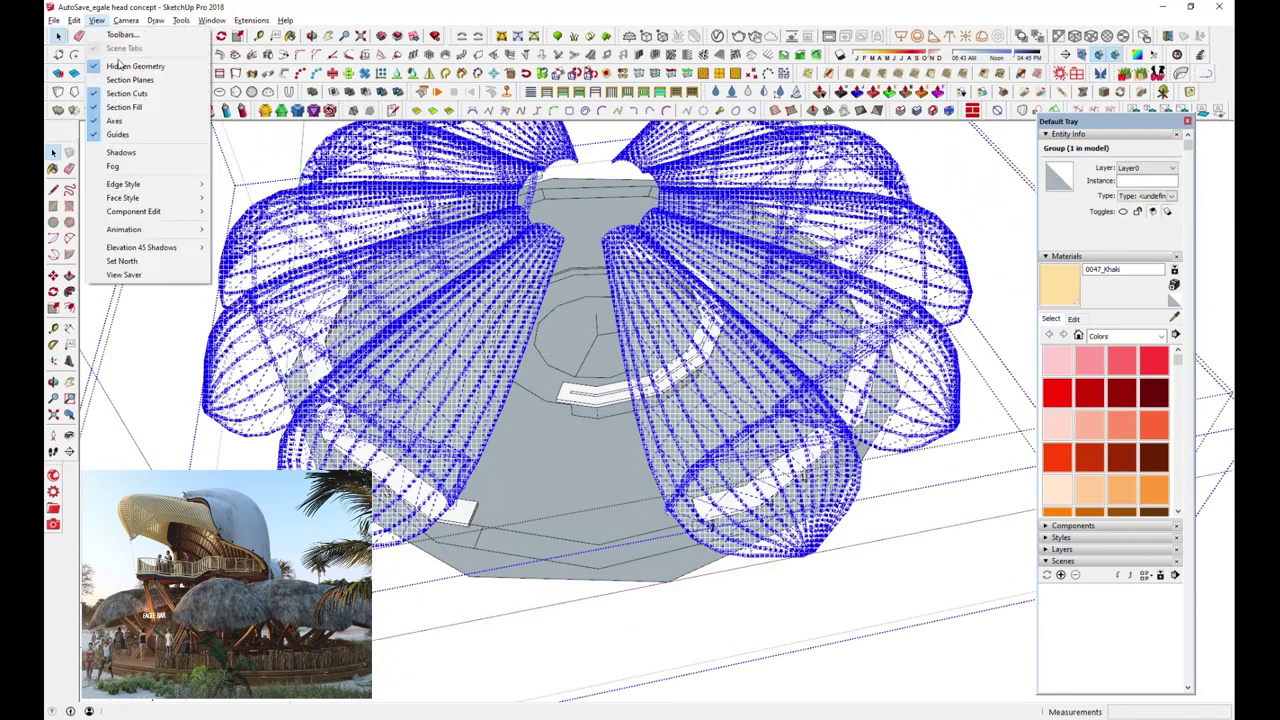
pyautogui.click(130, 62)
pyautogui.press('q')
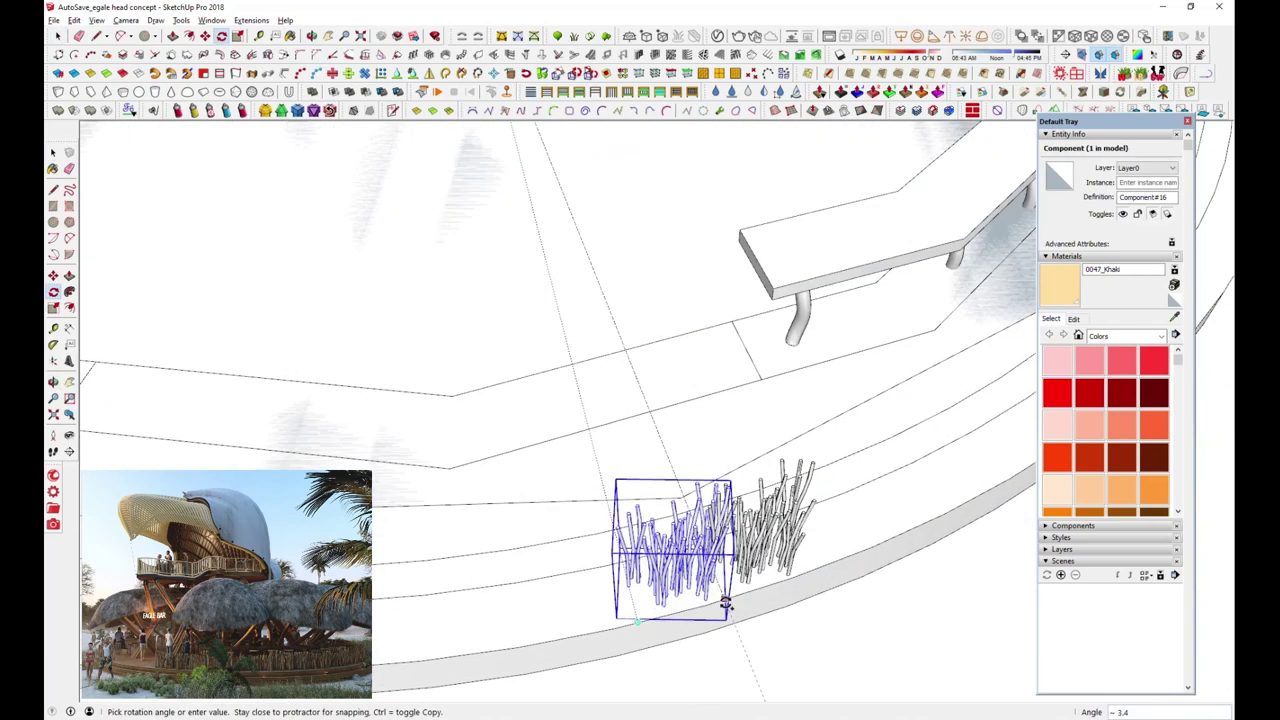
# Array rotated copies of the stalk clump around the platform rim, about 101 in total
pyautogui.press('Return')
pyautogui.scroll(-5, 725, 601)
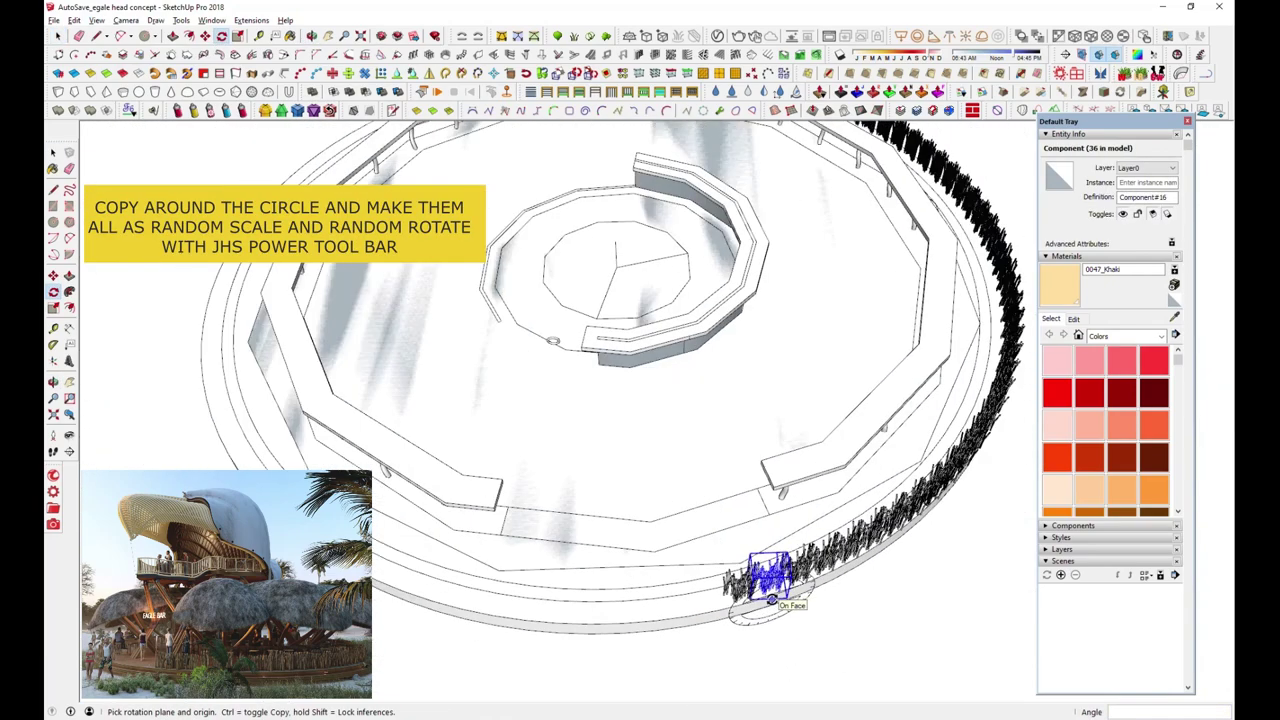
pyautogui.scroll(-2, 766, 596)
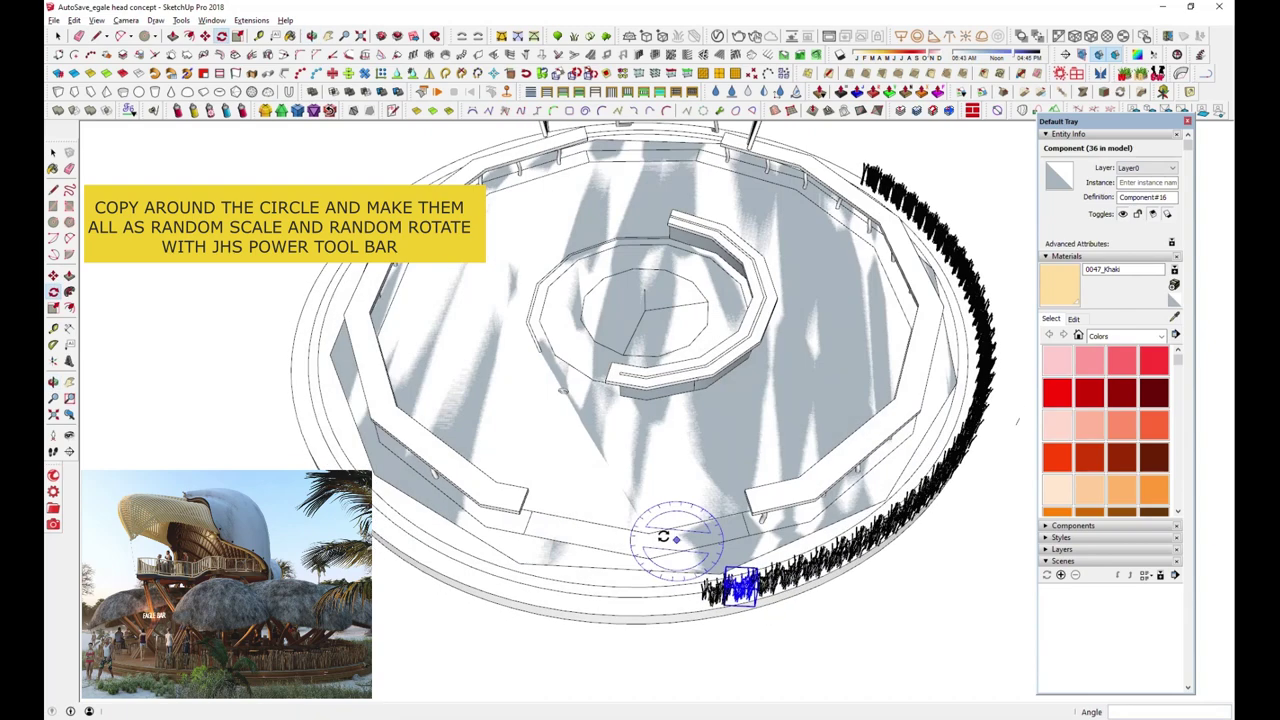
pyautogui.click(655, 456)
pyautogui.scroll(2, 720, 600)
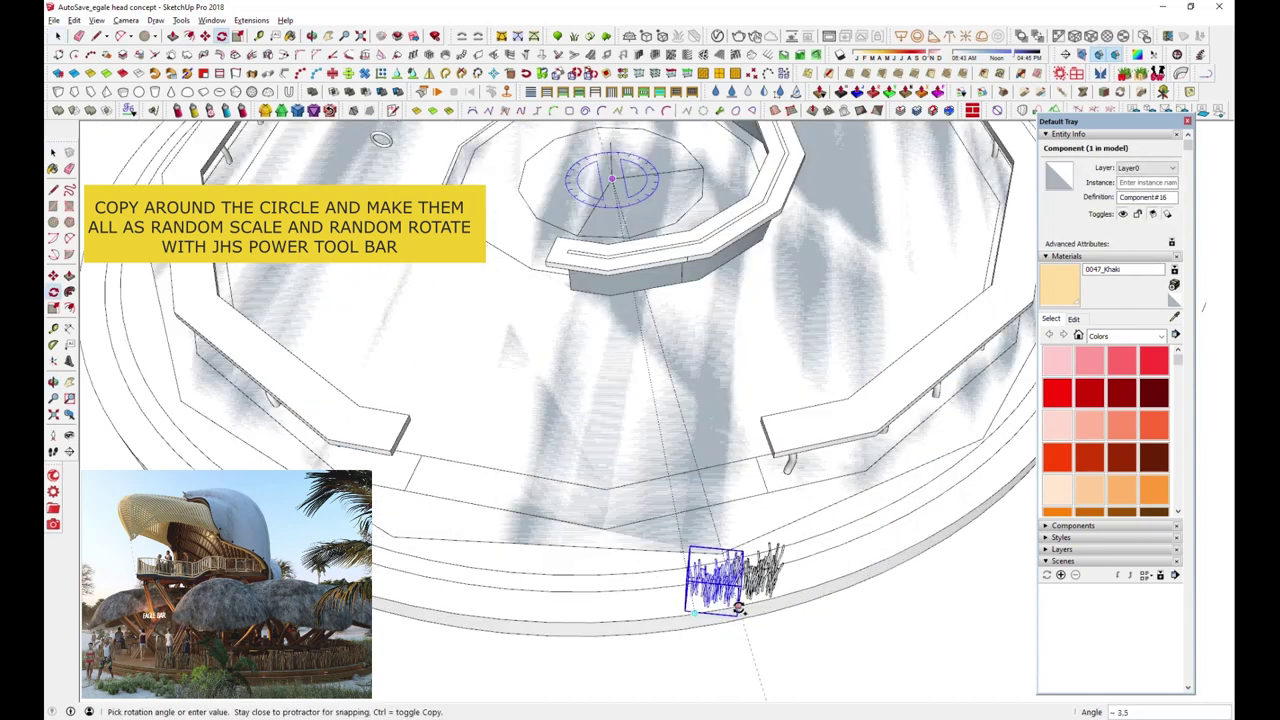
pyautogui.press('Return')
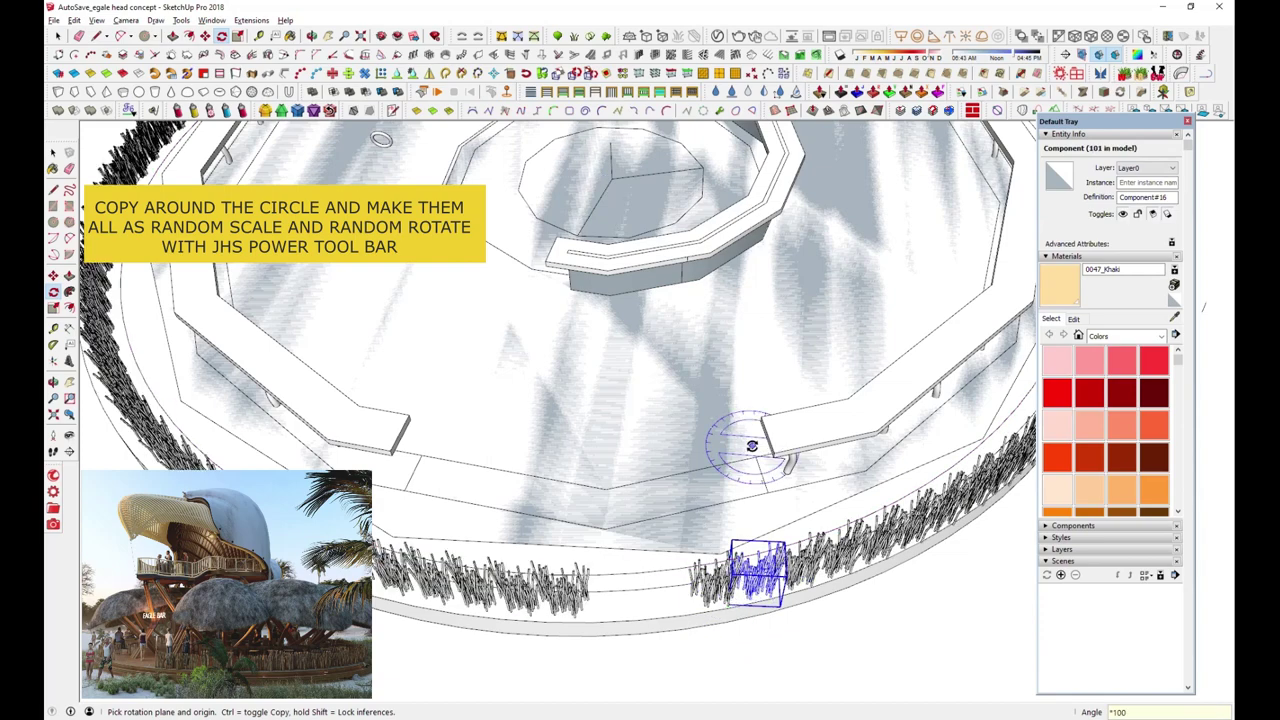
pyautogui.scroll(-5, 752, 446)
pyautogui.moveTo(752, 446); pyautogui.dragTo(601, 380, button='middle')
# Bring the hidden canopy roofs back with Edit > Unhide > Last and view the pavilion
pyautogui.click(75, 20)
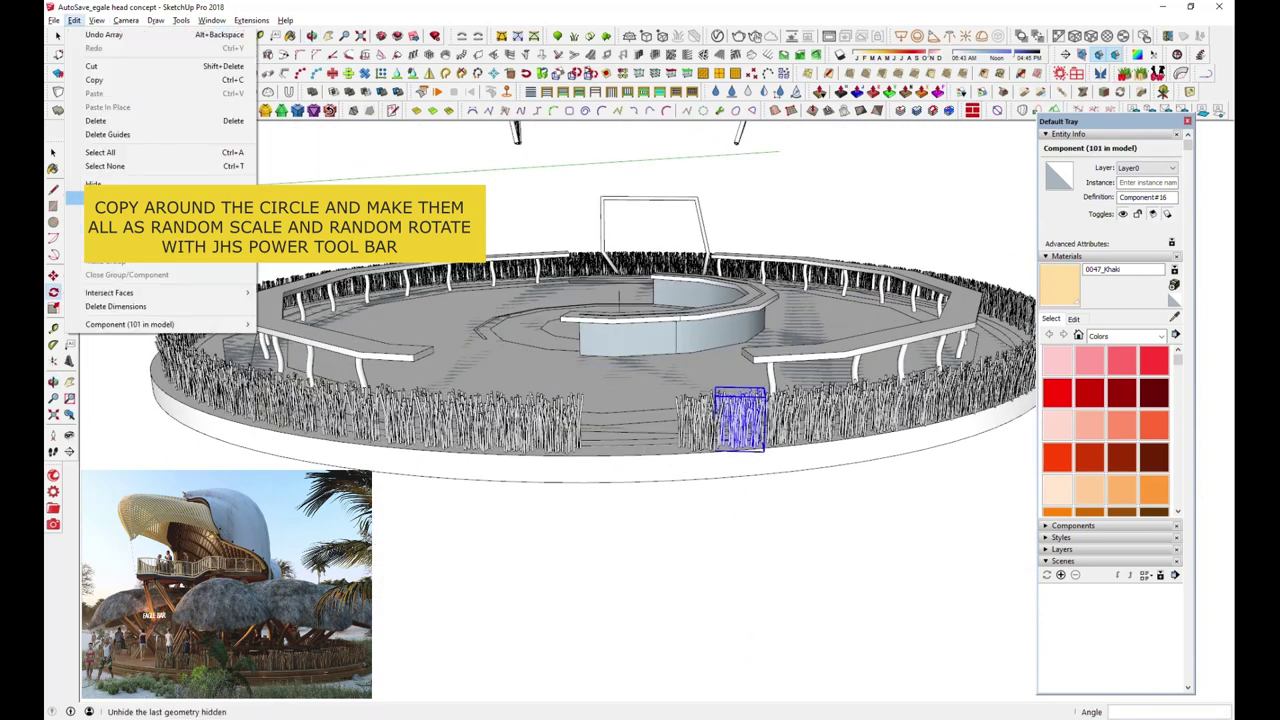
pyautogui.click(300, 232)
pyautogui.moveTo(426, 474); pyautogui.dragTo(420, 440, button='middle')
pyautogui.scroll(-3, 420, 440)
pyautogui.scroll(4, 420, 440)
pyautogui.scroll(3, 585, 440)
pyautogui.moveTo(531, 455); pyautogui.dragTo(560, 380, button='middle')
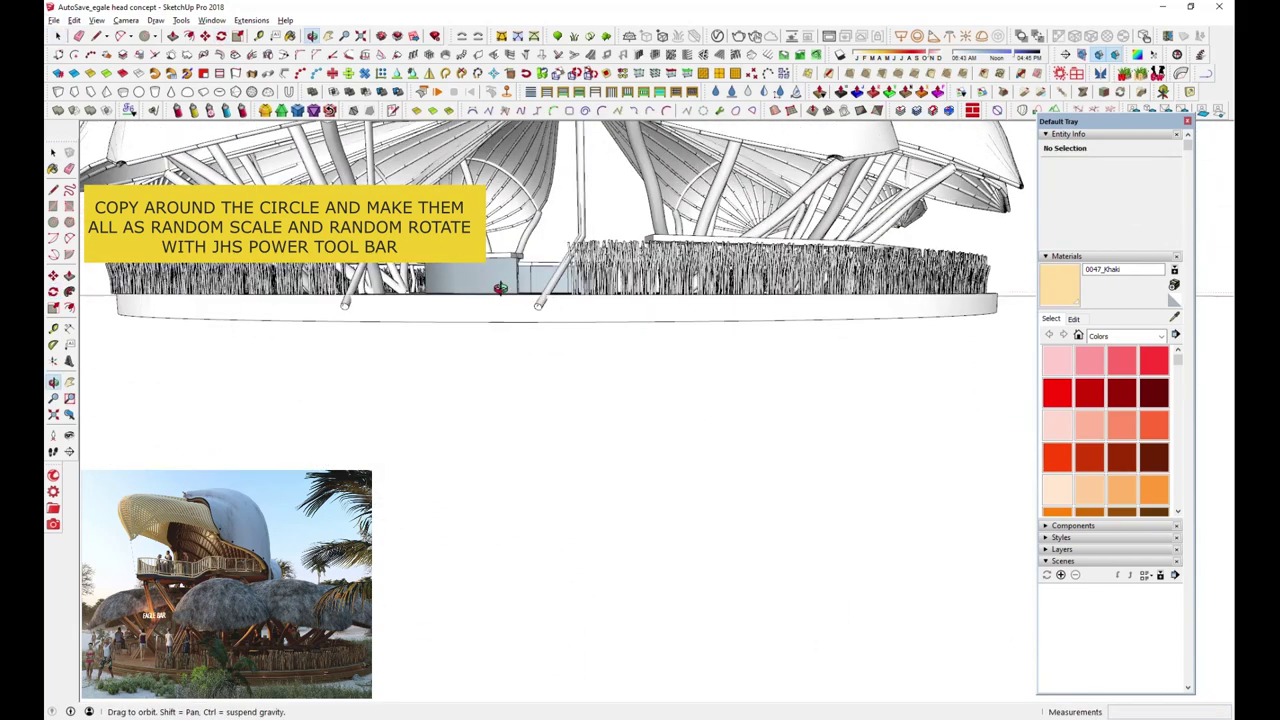
# Hide the canopy group from its right-click menu
pyautogui.scroll(-4, 600, 300)
pyautogui.rightClick(645, 264)
pyautogui.click(668, 121)
# Select all the stalk clumps around the ring and make them one group
pyautogui.moveTo(650, 366); pyautogui.dragTo(614, 350, button='middle')
pyautogui.moveTo(428, 346); pyautogui.dragTo(390, 368)
pyautogui.moveTo(600, 400); pyautogui.dragTo(600, 330, button='middle')
pyautogui.moveTo(650, 400); pyautogui.dragTo(680, 395, button='middle')
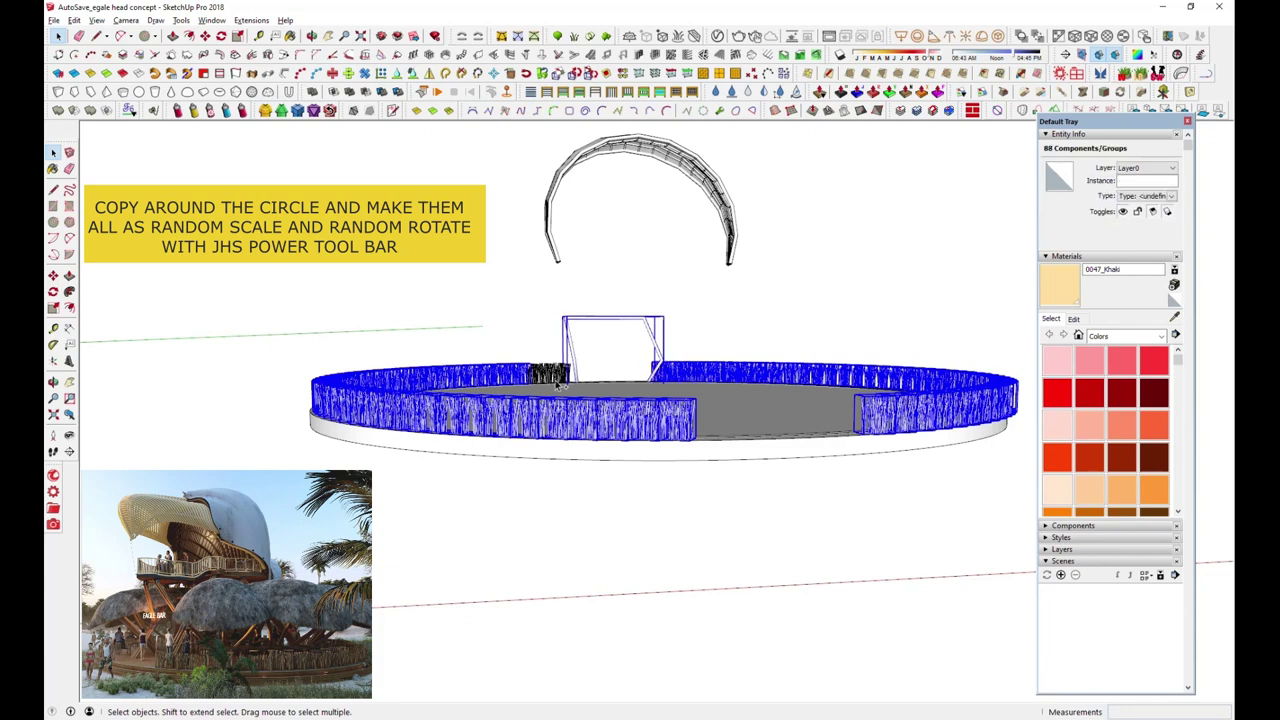
pyautogui.scroll(2, 557, 385)
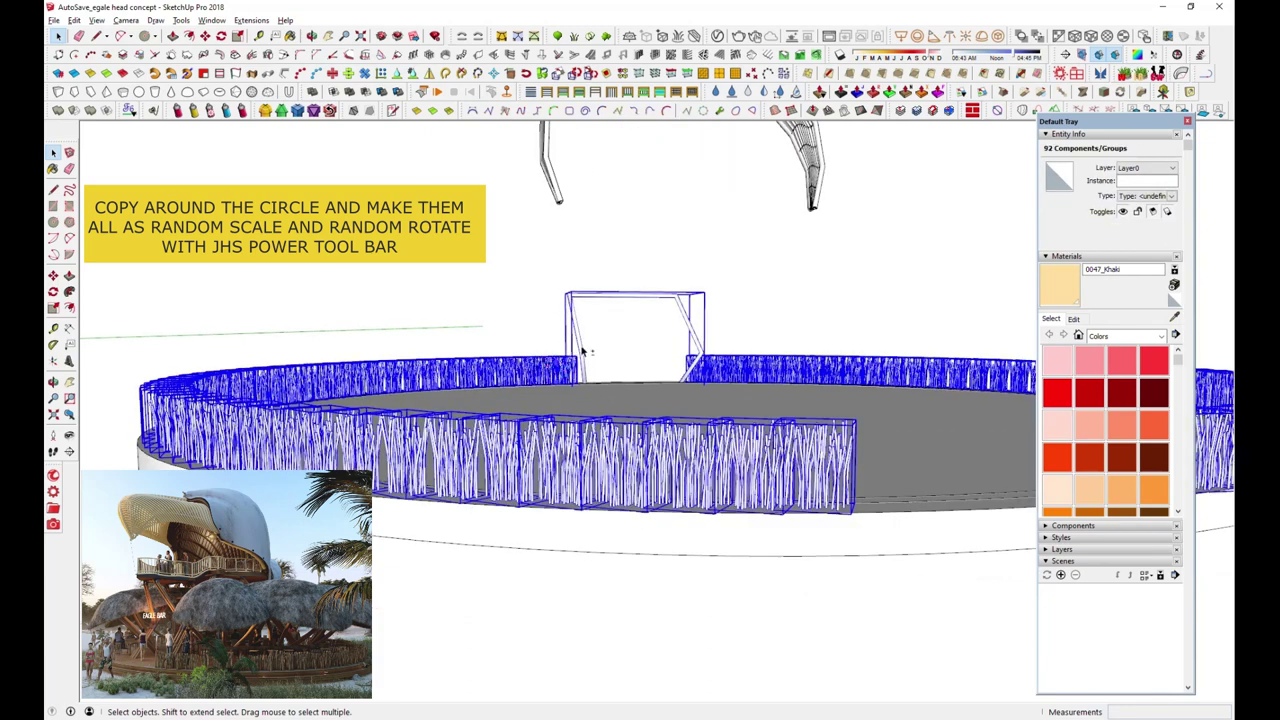
pyautogui.rightClick(808, 371)
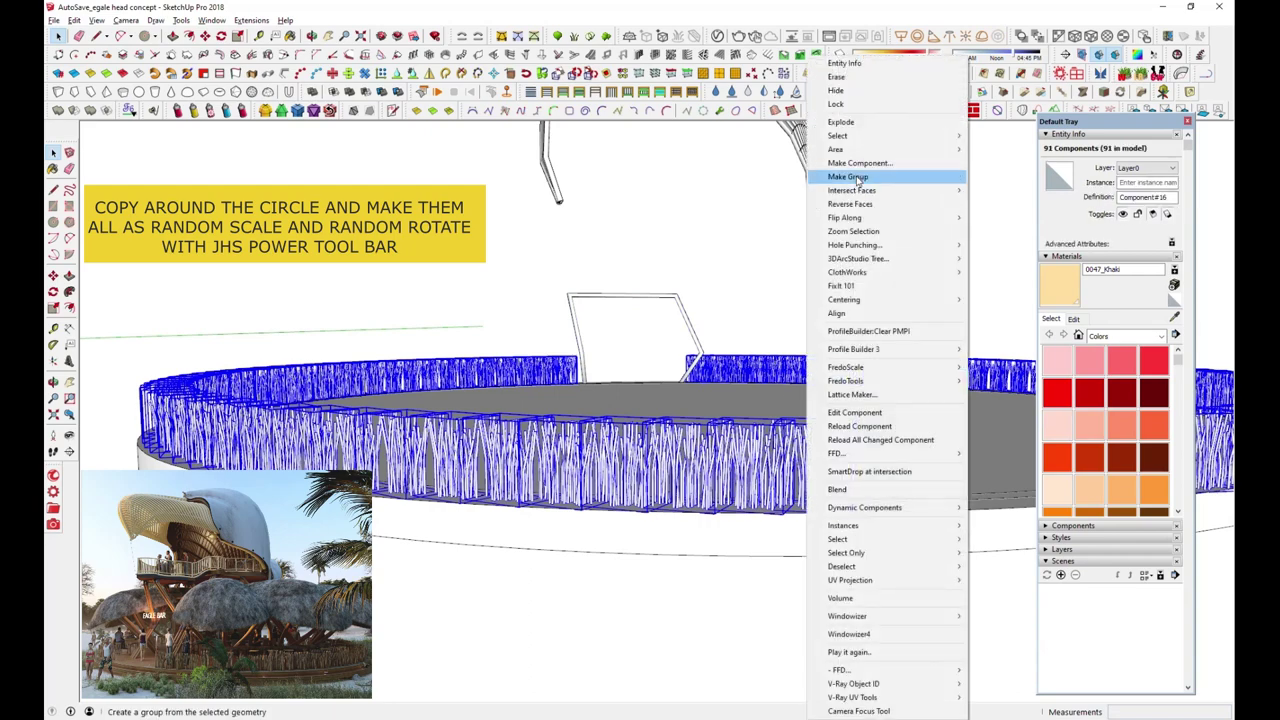
pyautogui.click(858, 177)
# Randomly scale the stalk clumps with the JHS Power Toolbar so their heights vary
pyautogui.scroll(-3, 488, 465)
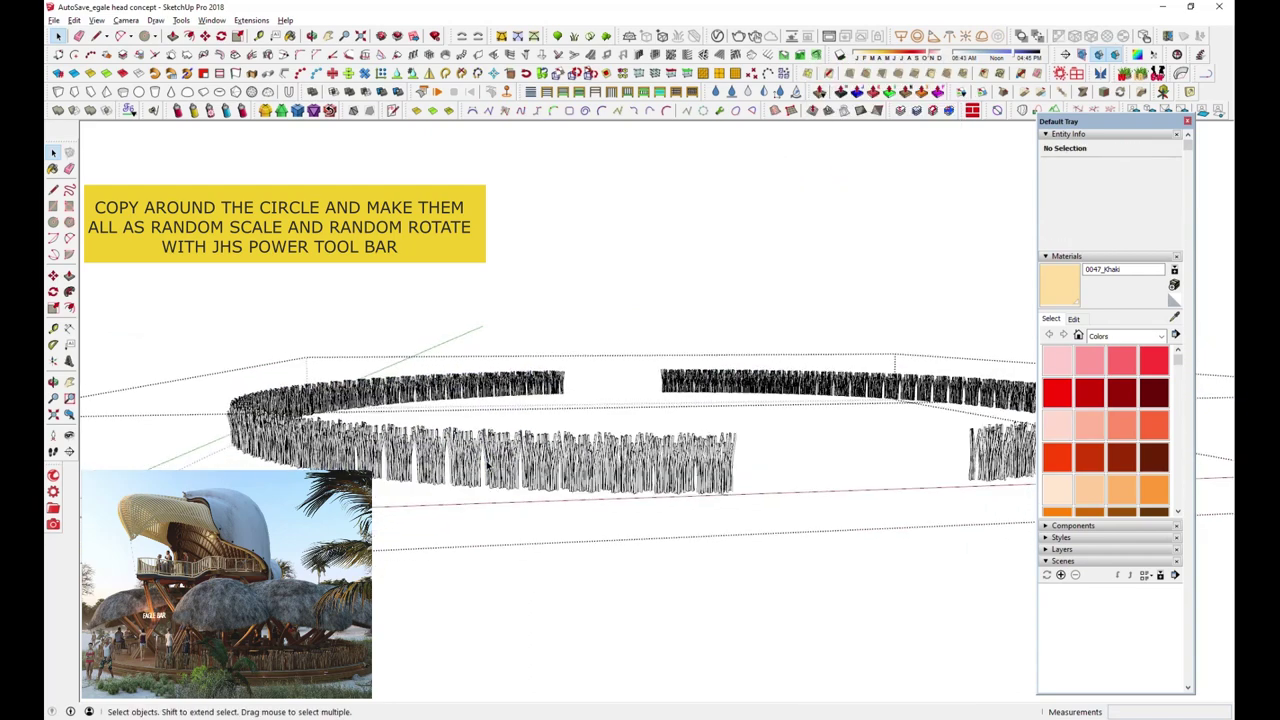
pyautogui.moveTo(207, 303); pyautogui.dragTo(1232, 610)
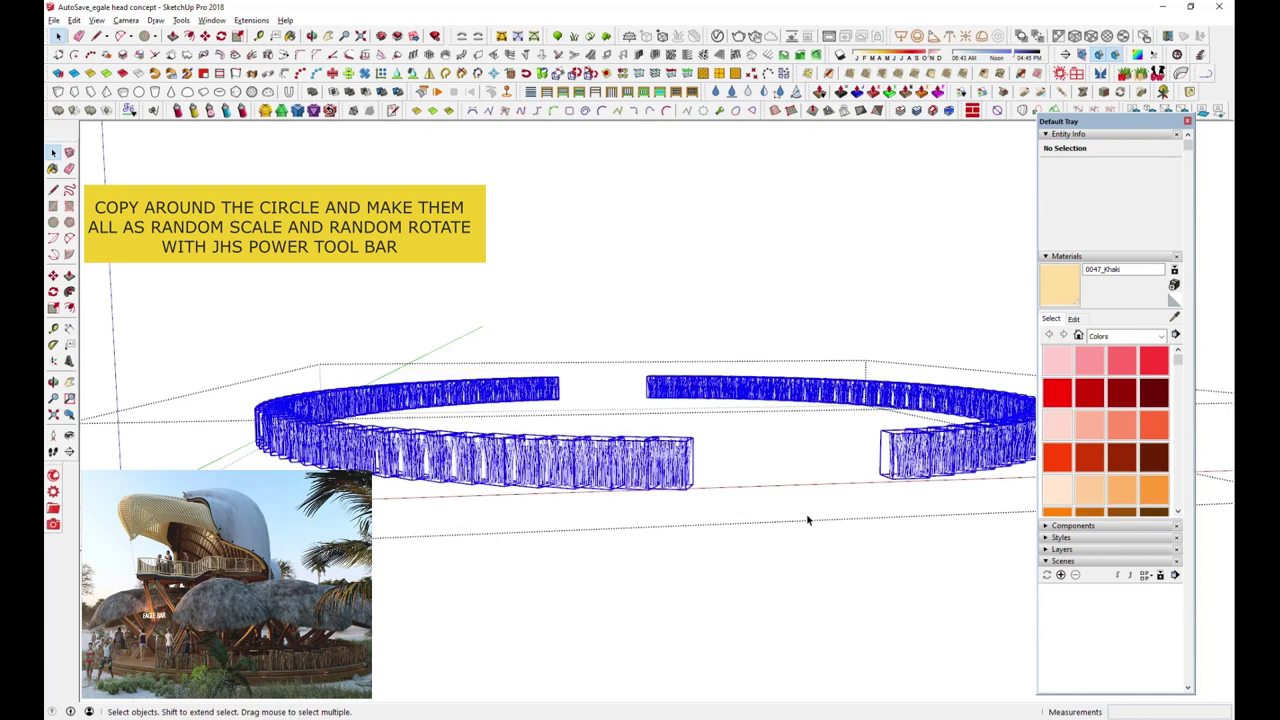
pyautogui.click(590, 75)
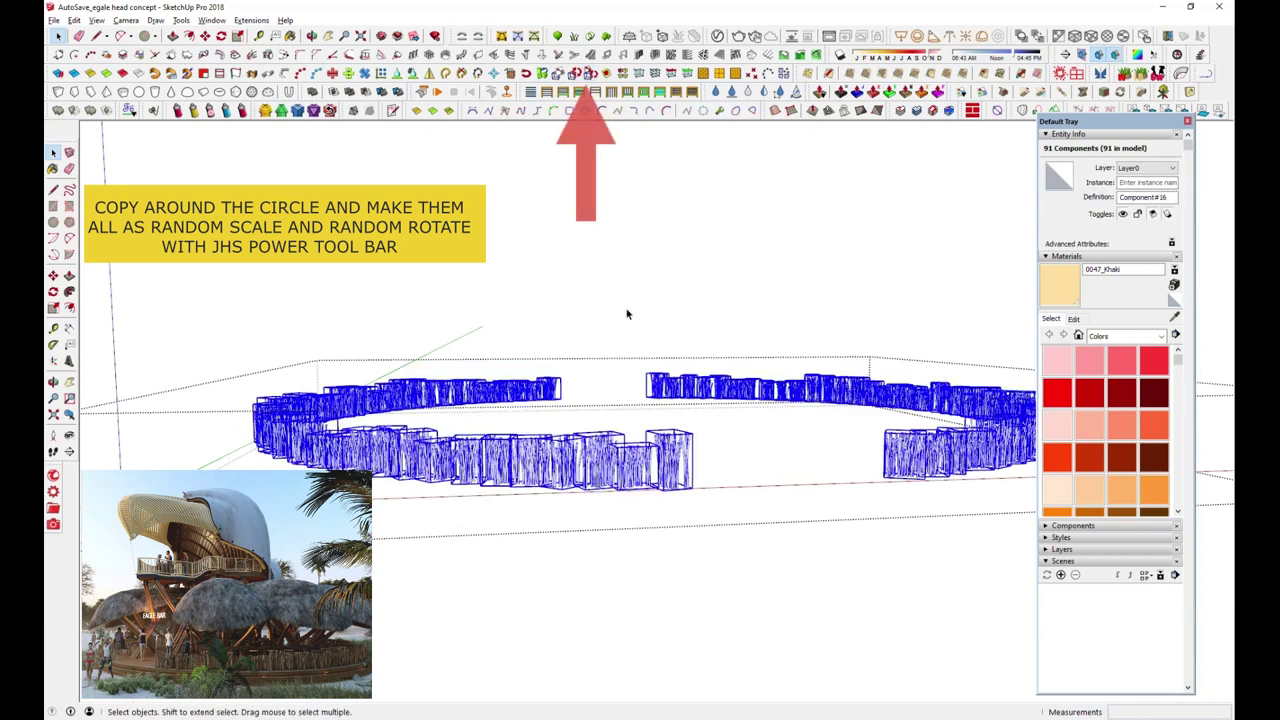
pyautogui.click(630, 343)
pyautogui.moveTo(630, 343)
pyautogui.mouseDown(button='middle')
pyautogui.moveTo(433, 497)
pyautogui.moveTo(423, 541)
pyautogui.mouseUp(button='middle')
pyautogui.moveTo(586, 513); pyautogui.dragTo(762, 662, button='middle')
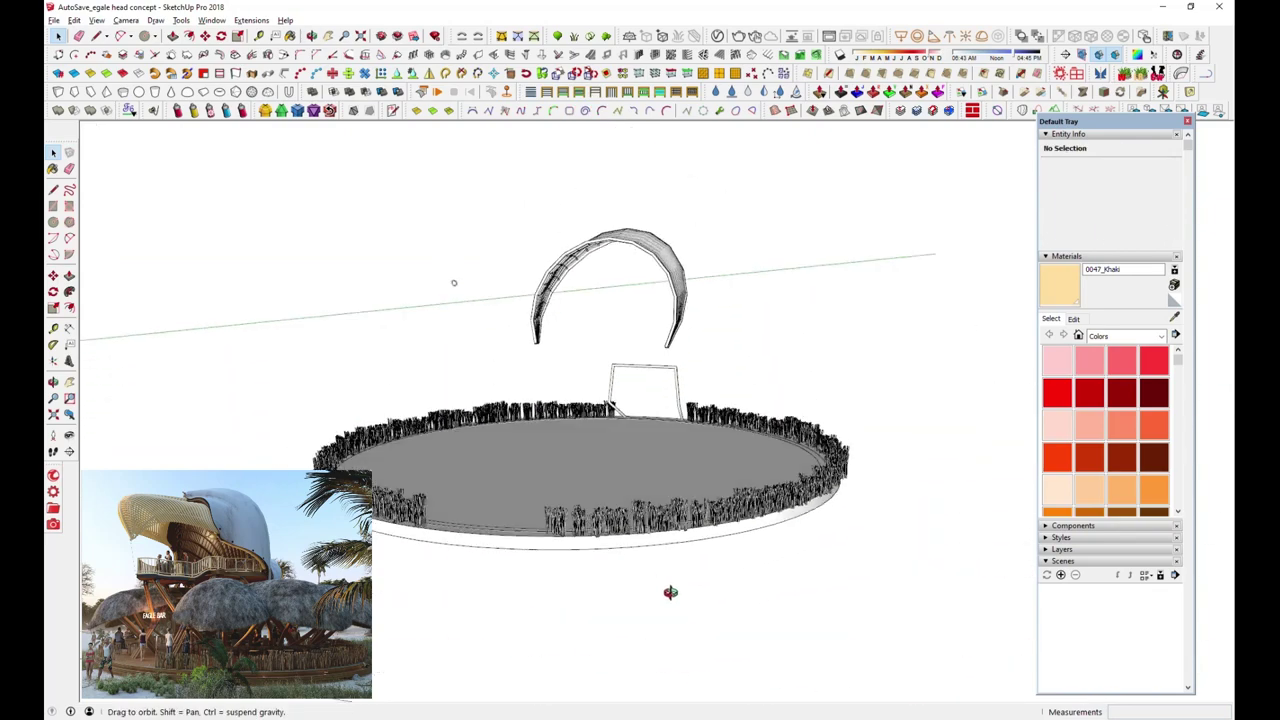
# Select the clump ring for scaling, then unhide the rest of the building
pyautogui.click(545, 415)
pyautogui.press('s')
pyautogui.moveTo(545, 415); pyautogui.dragTo(461, 220, button='middle')
pyautogui.click(74, 20)
pyautogui.click(290, 223)
# Orbit to low front and side views of the fully visible, furnished pavilion
pyautogui.moveTo(323, 244)
pyautogui.mouseDown(button='middle')
pyautogui.moveTo(729, 499)
pyautogui.moveTo(523, 603)
pyautogui.mouseUp(button='middle')
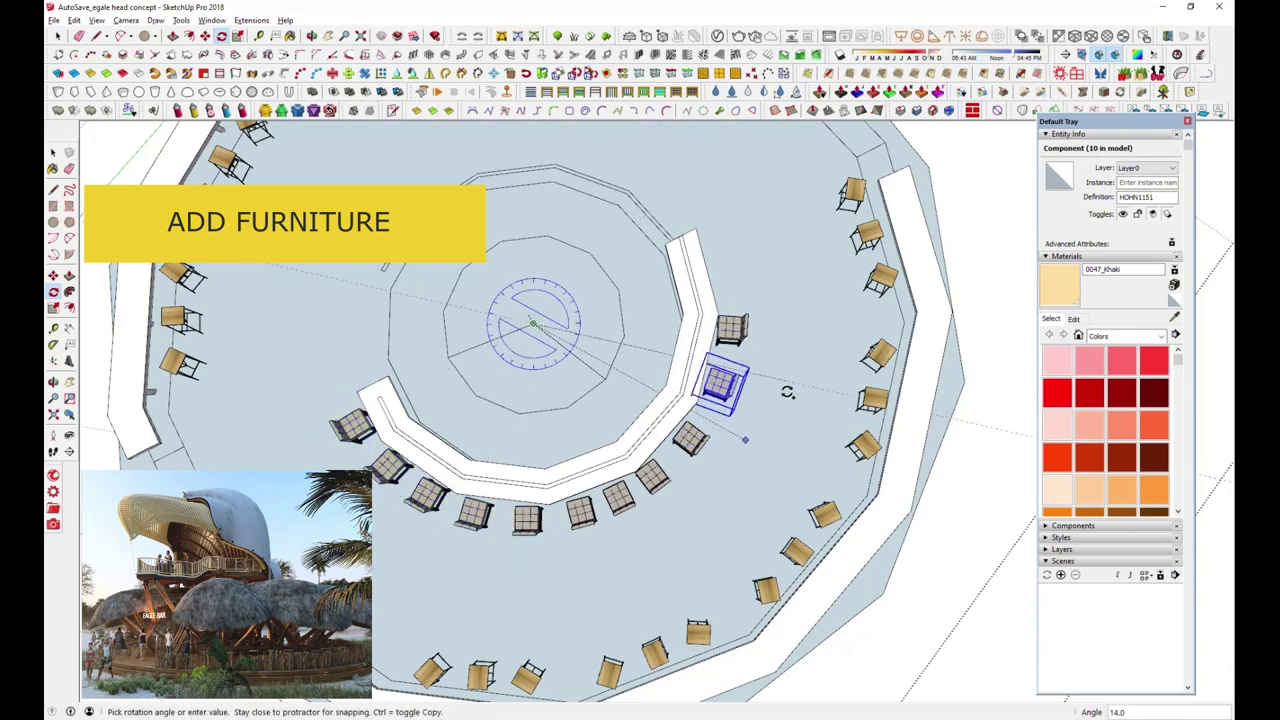
pyautogui.scroll(3, 796, 234)
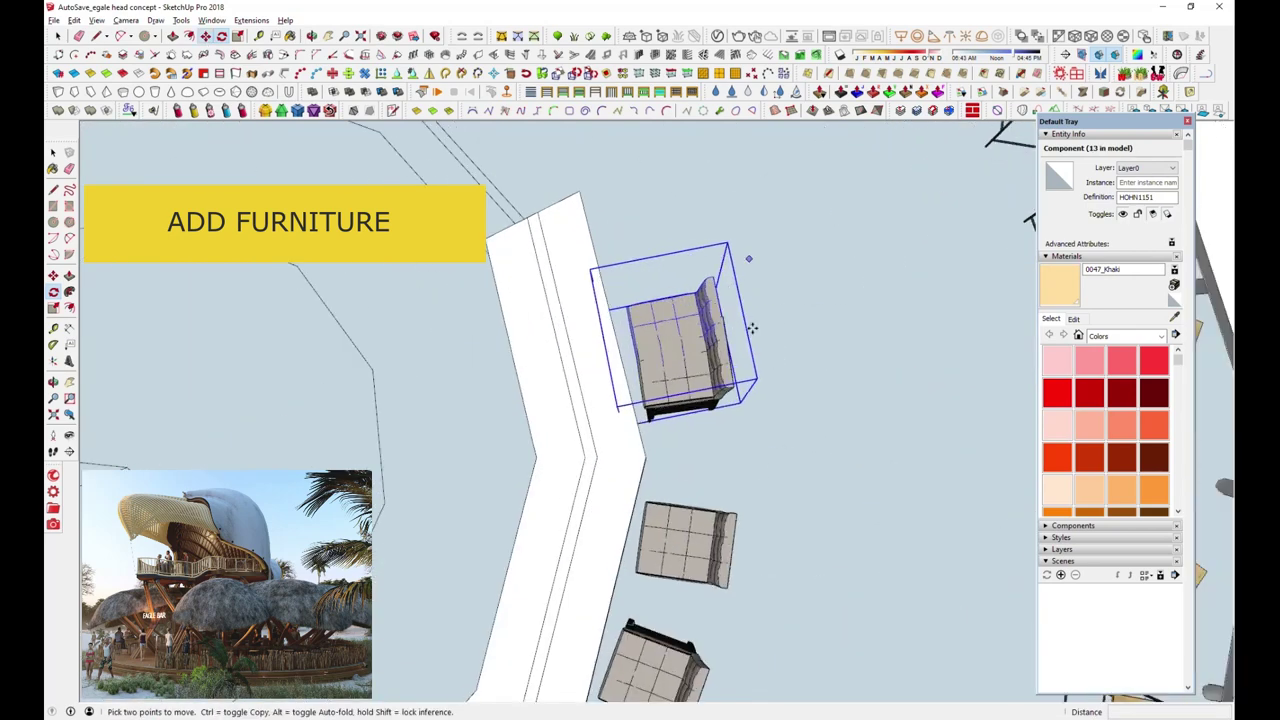
pyautogui.scroll(-5, 749, 257)
pyautogui.moveTo(749, 257)
pyautogui.mouseDown(button='middle')
pyautogui.moveTo(734, 320)
pyautogui.moveTo(594, 484)
pyautogui.mouseUp(button='middle')
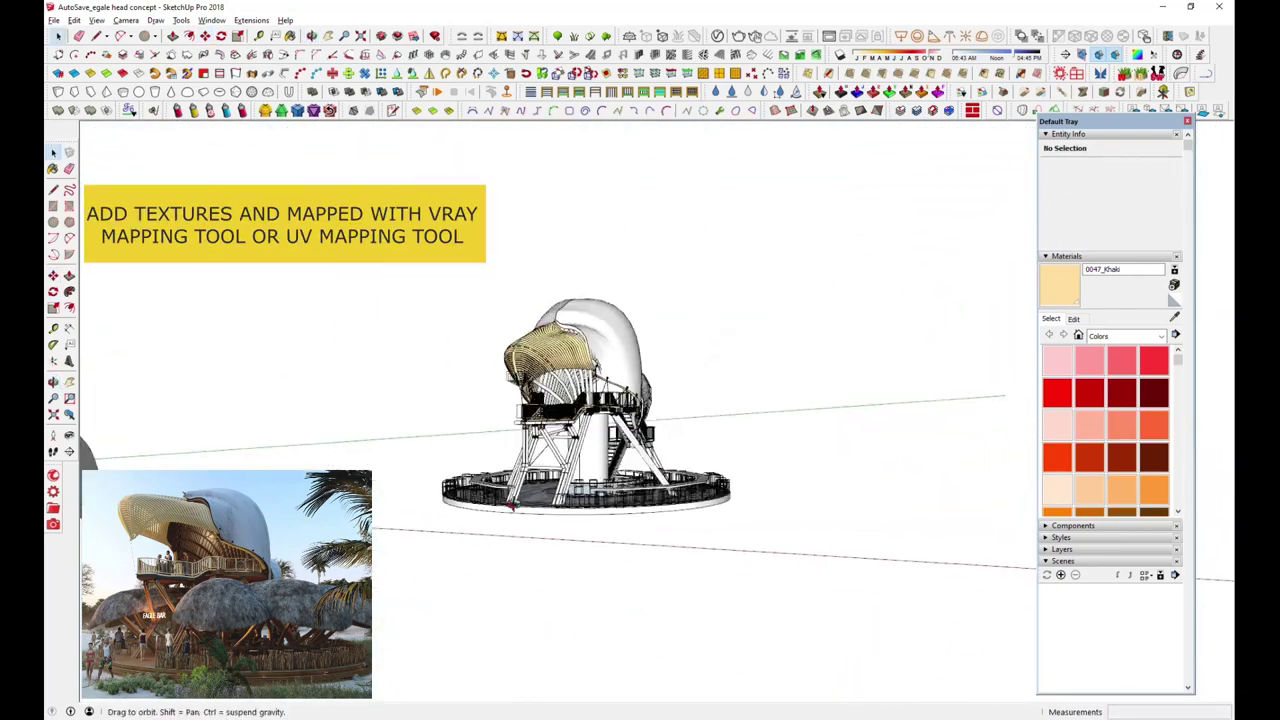
# Load a wood image as a material texture and paint it onto the selected tubes
pyautogui.click(1129, 343)
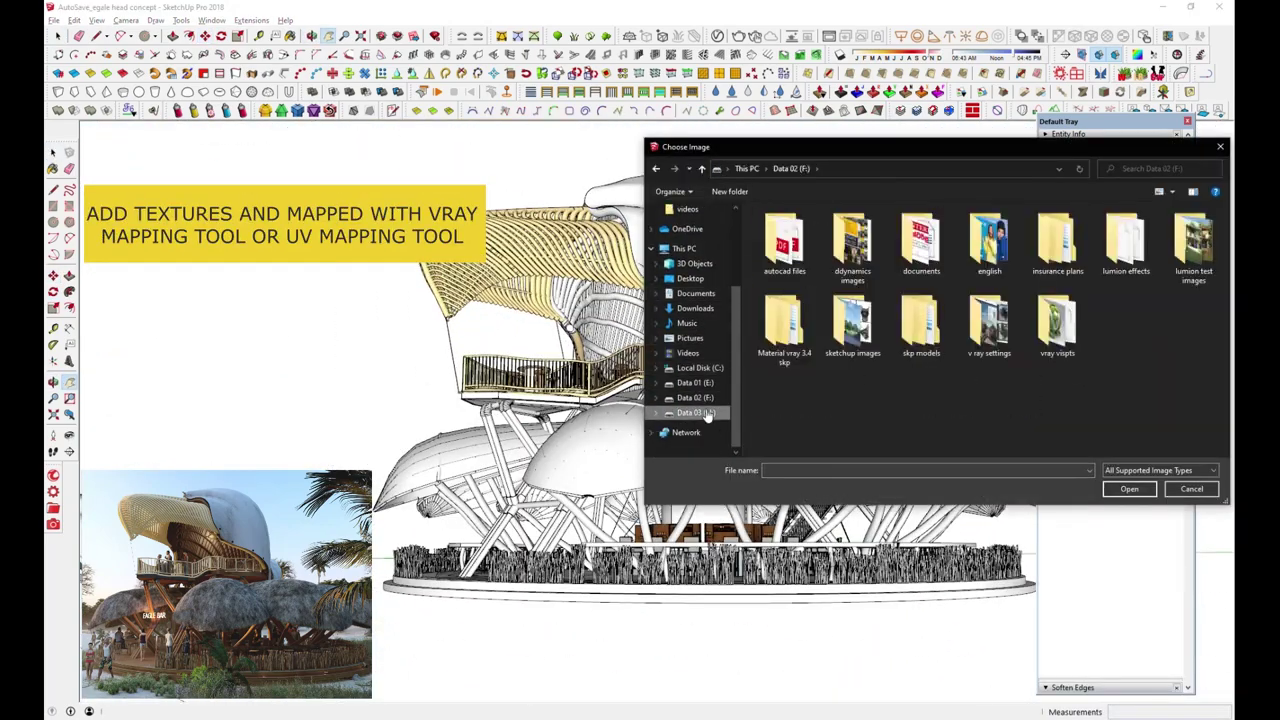
pyautogui.click(58, 36)
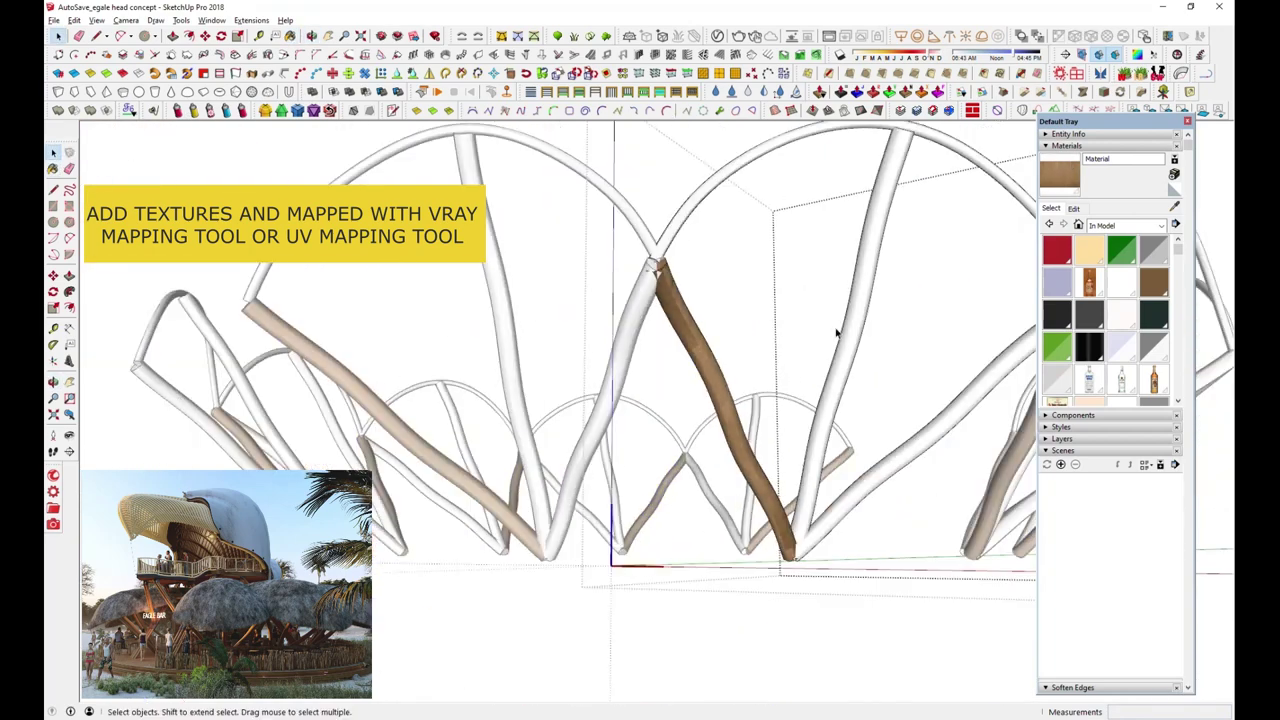
pyautogui.press('b')
pyautogui.click(1092, 37)
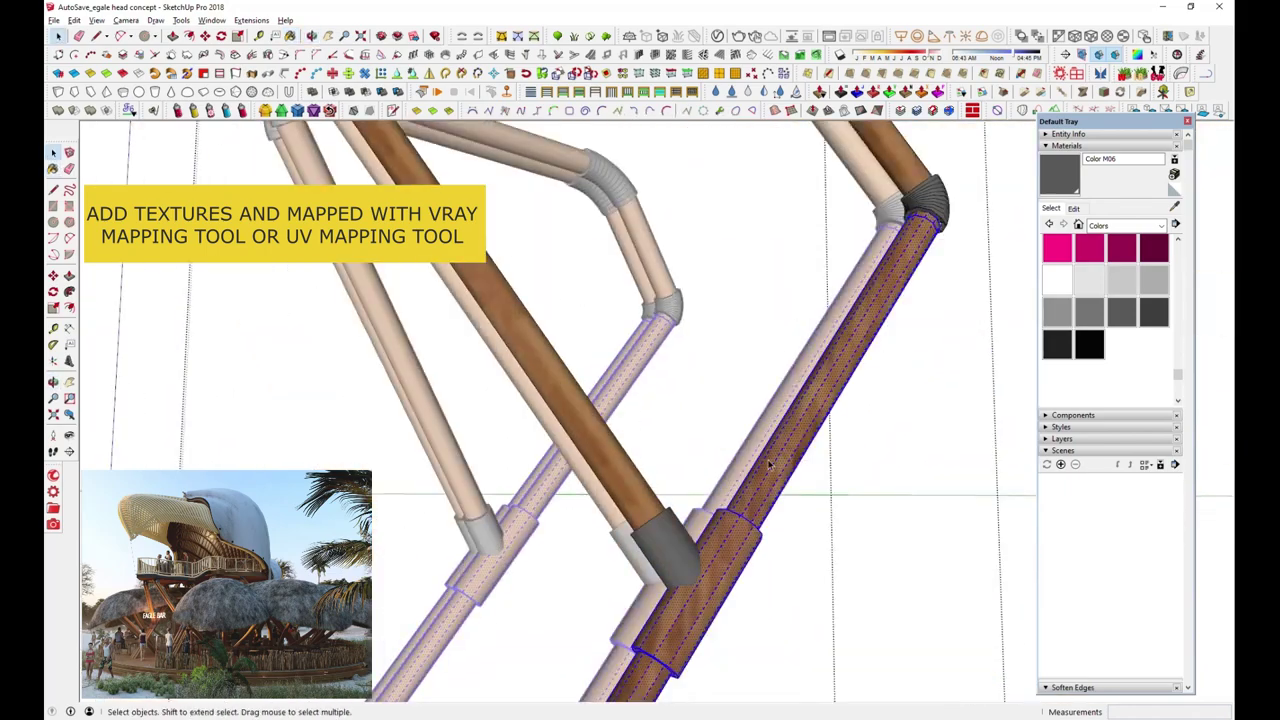
pyautogui.click(713, 580)
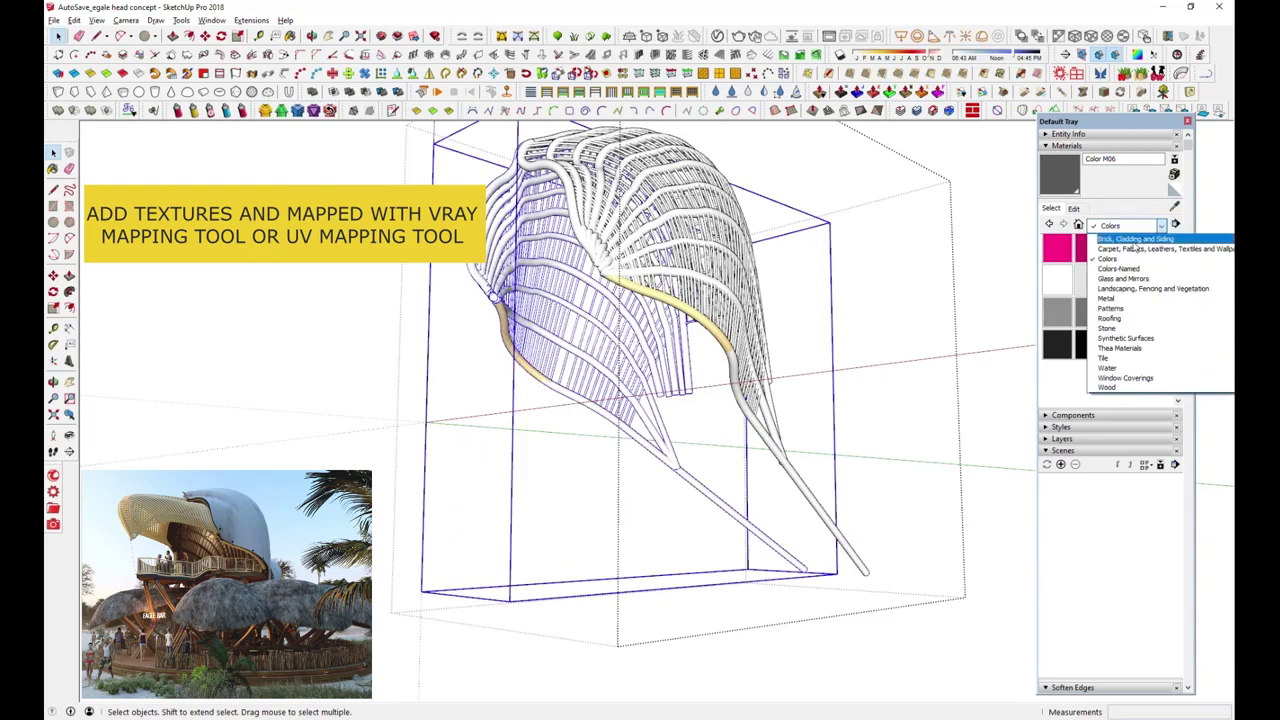
# Paint the shell with the in-model Walnut 2 wood material
pyautogui.click(1140, 239)
pyautogui.click(1057, 383)
pyautogui.click(604, 252)
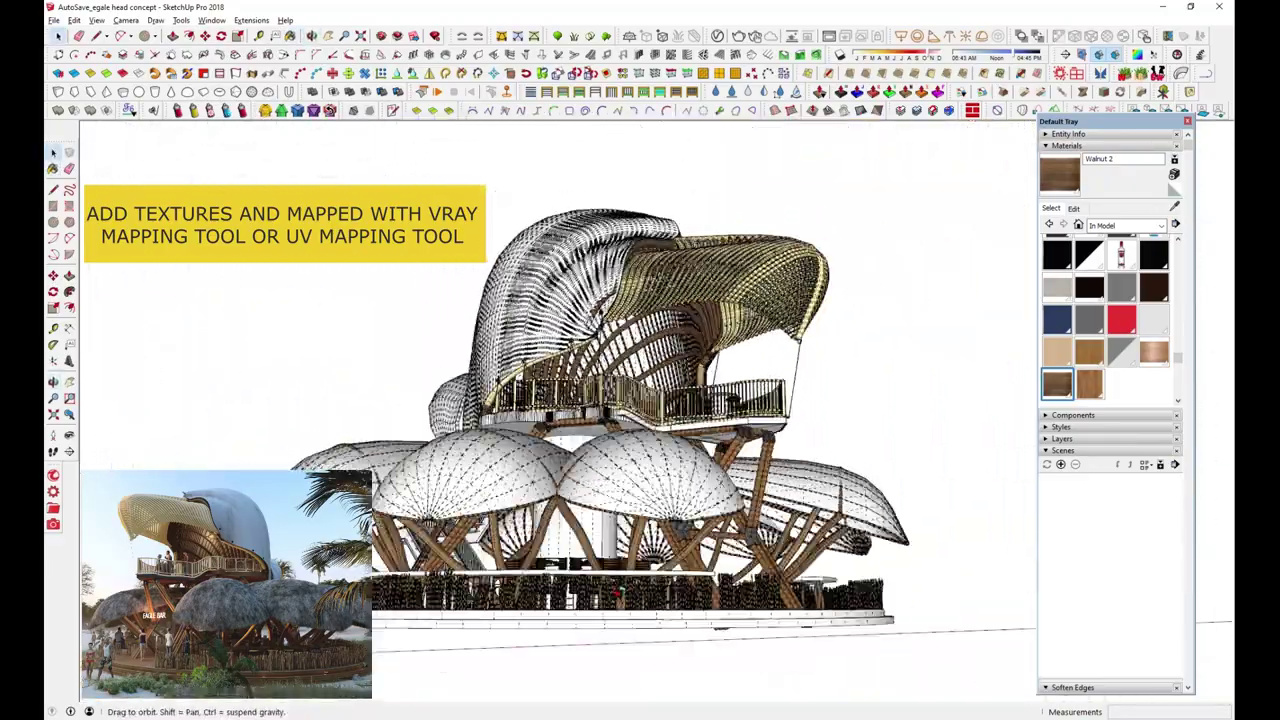
# Load wood_planks_new_0026_02 from the V-Ray wood textures folder as the material texture
pyautogui.click(96, 20)
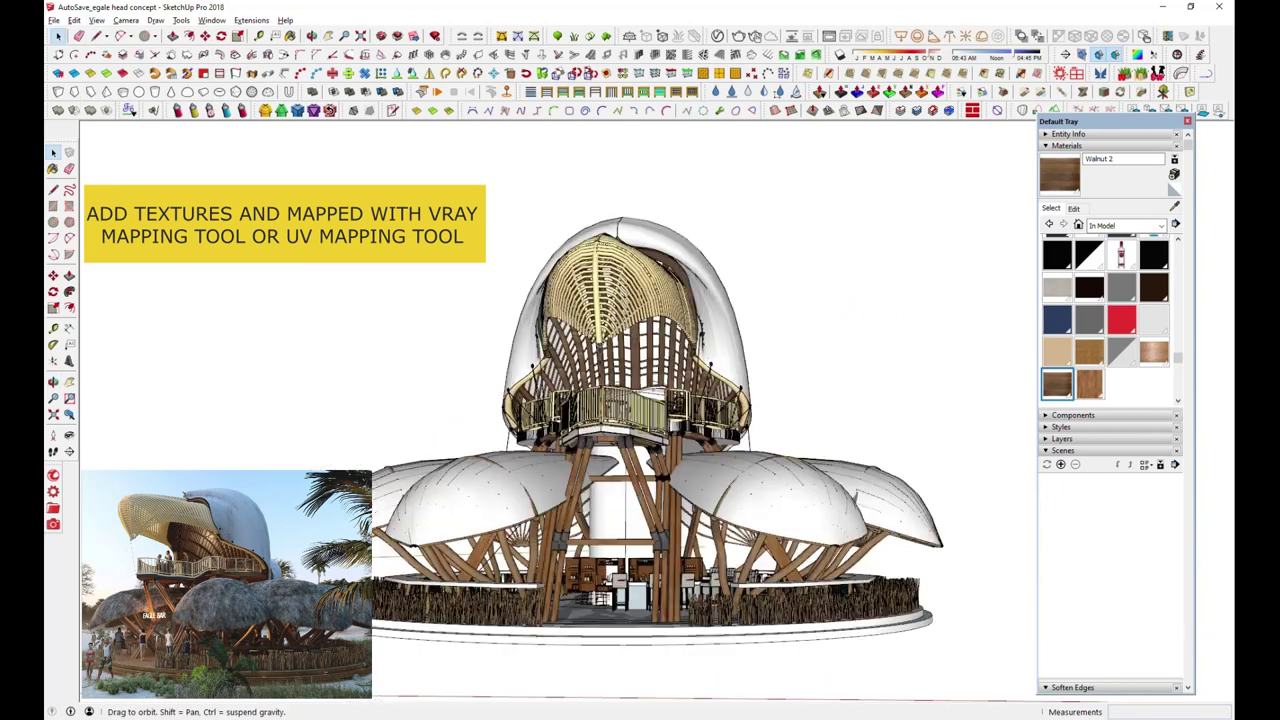
pyautogui.doubleClick(989, 323)
pyautogui.doubleClick(845, 270)
pyautogui.doubleClick(1110, 275)
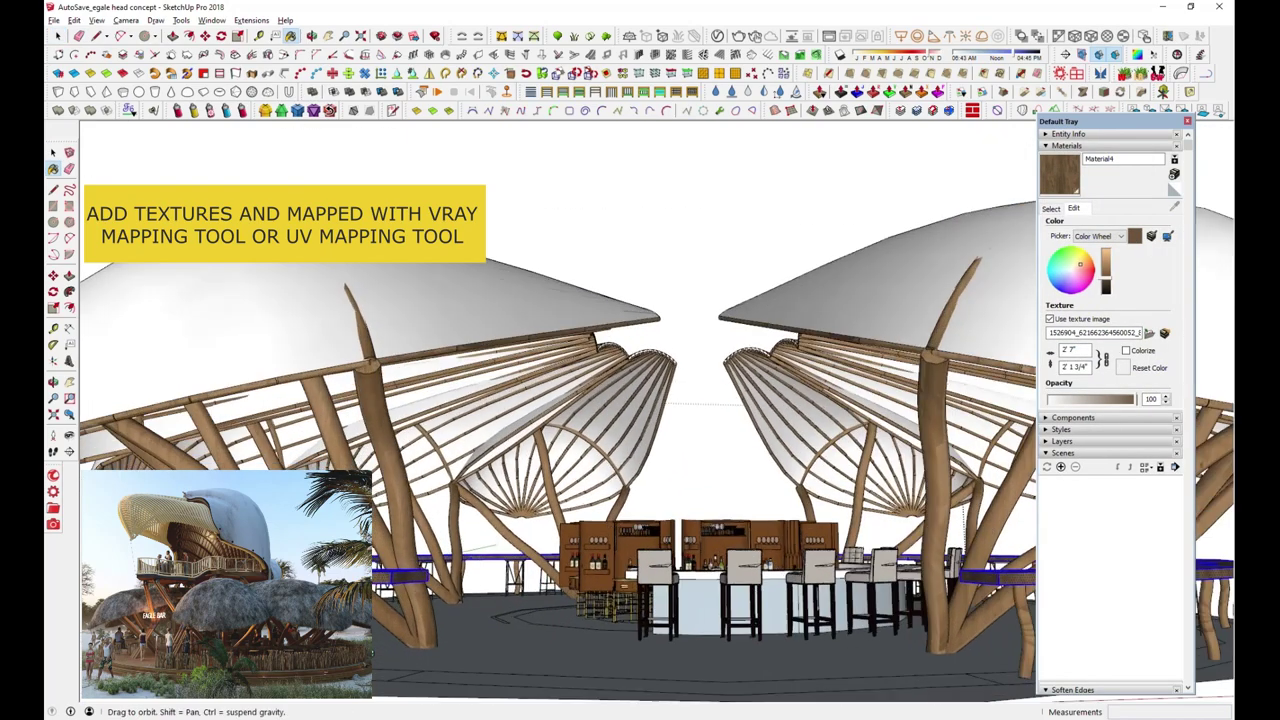
pyautogui.moveTo(627, 463); pyautogui.dragTo(560, 430, button='middle')
pyautogui.scroll(5, 560, 430)
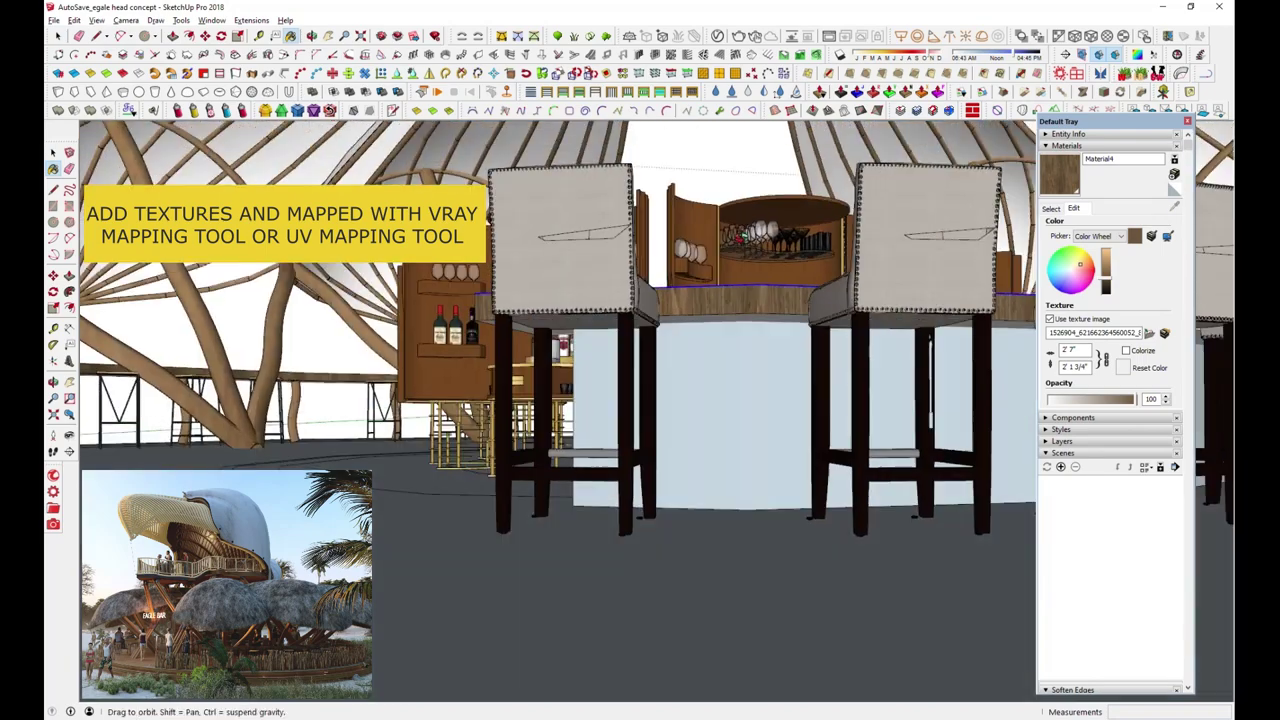
pyautogui.moveTo(600, 400)
pyautogui.mouseDown(button='middle')
pyautogui.moveTo(677, 399)
pyautogui.moveTo(597, 307)
pyautogui.mouseUp(button='middle')
pyautogui.moveTo(803, 308); pyautogui.dragTo(700, 330, button='middle')
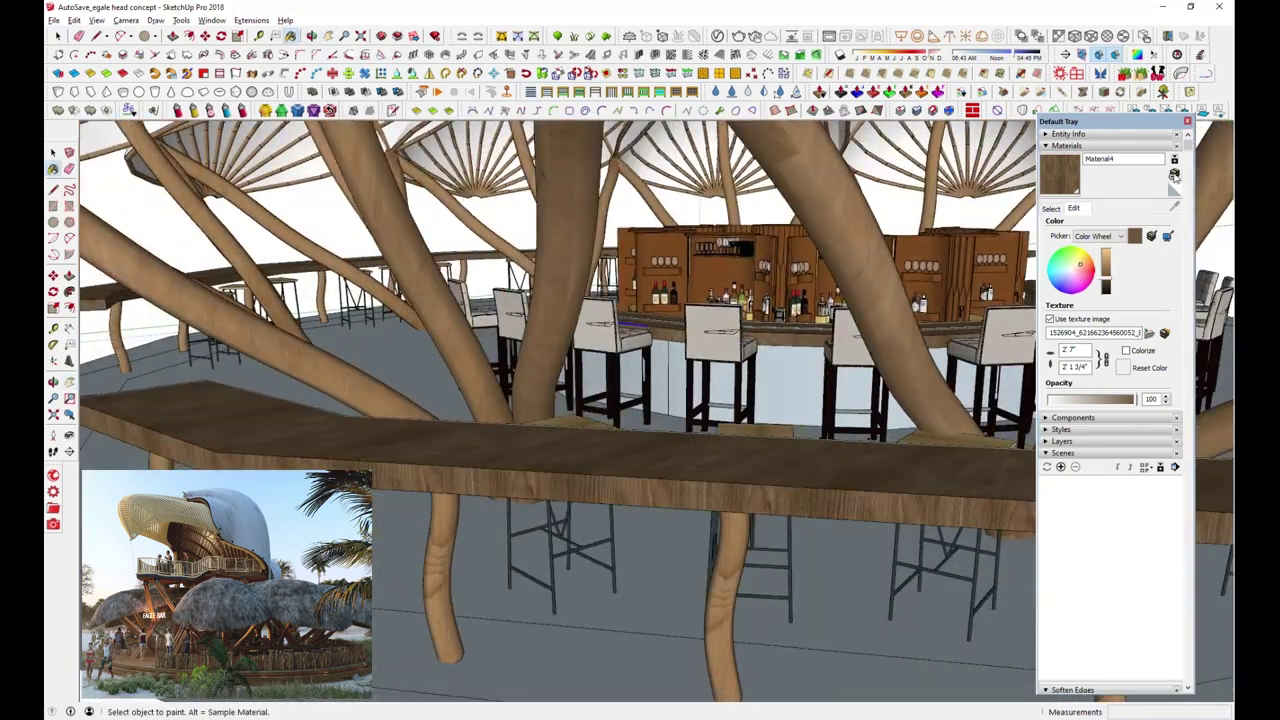
pyautogui.click(1148, 333)
pyautogui.scroll(-2, 932, 404)
pyautogui.doubleClick(932, 404)
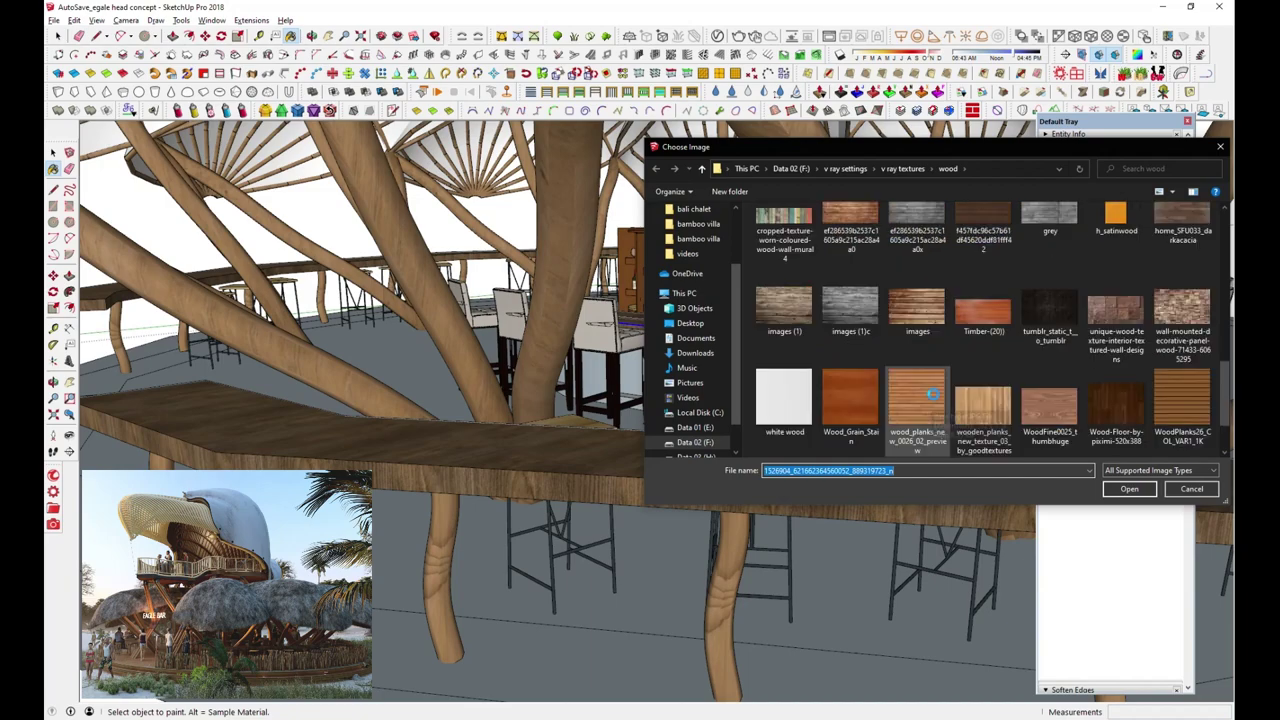
# Paint the wood-plank material onto the front of the bar counter
pyautogui.moveTo(660, 380)
pyautogui.mouseDown(button='middle')
pyautogui.moveTo(287, 443)
pyautogui.moveTo(300, 400)
pyautogui.mouseUp(button='middle')
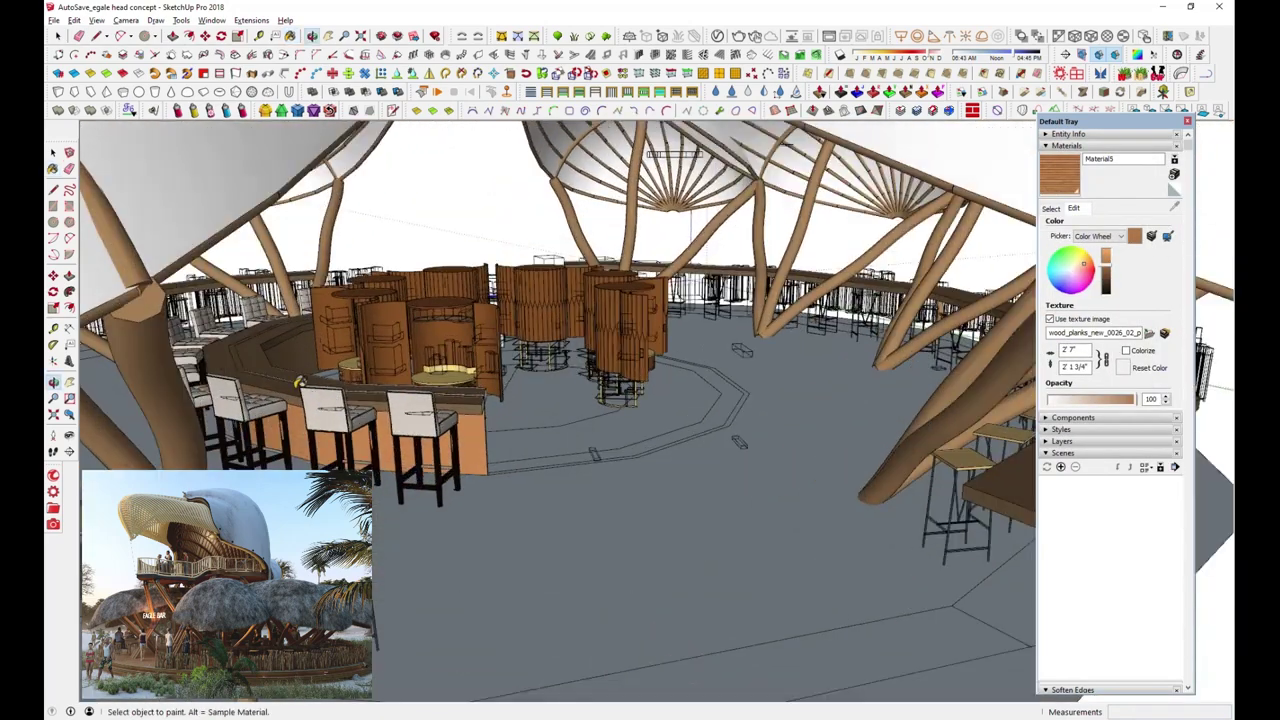
pyautogui.scroll(5, 295, 370)
pyautogui.keyDown('alt'); pyautogui.click(292, 355); pyautogui.keyUp('alt')
pyautogui.scroll(-5, 292, 355)
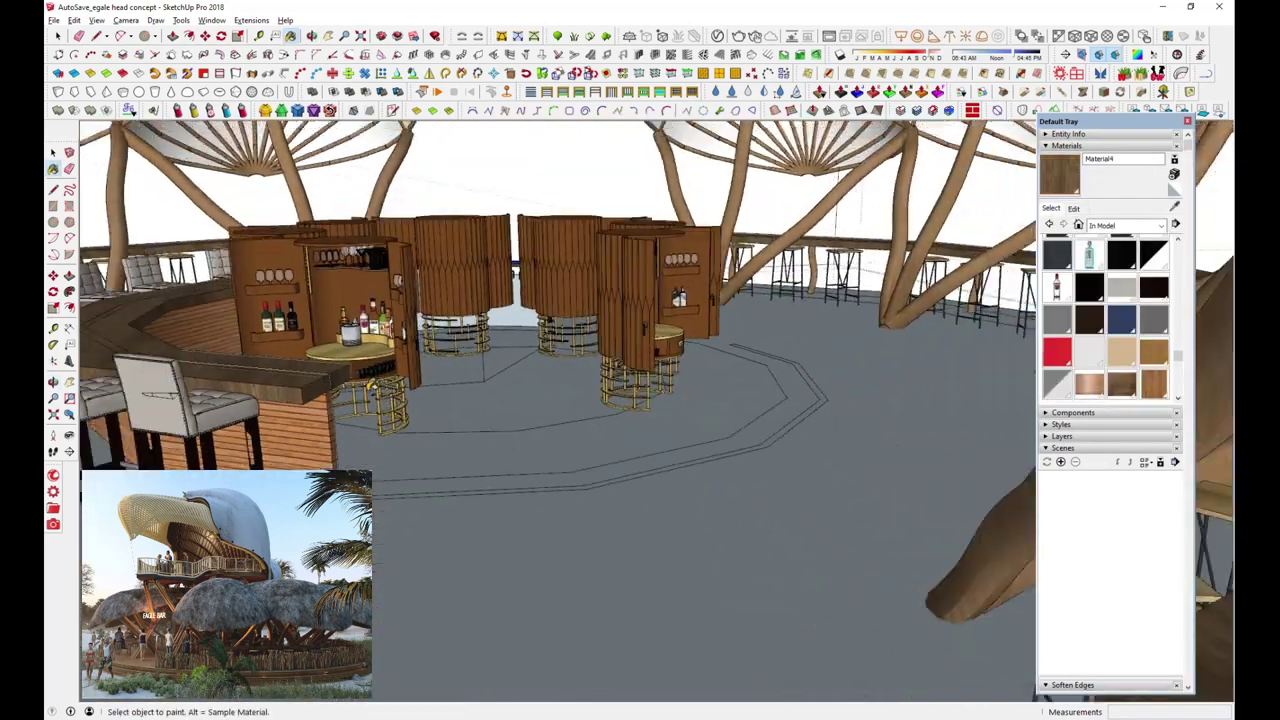
pyautogui.moveTo(300, 360); pyautogui.dragTo(560, 375, button='middle')
pyautogui.keyDown('alt'); pyautogui.click(560, 375); pyautogui.keyUp('alt')
pyautogui.scroll(-5, 706, 545)
pyautogui.scroll(-5, 706, 545)
pyautogui.scroll(10, 706, 545)
pyautogui.scroll(3, 774, 454)
pyautogui.moveTo(774, 454); pyautogui.dragTo(824, 492, button='middle')
pyautogui.scroll(-5, 824, 492)
# Return to Select and orbit over the canopies toward the tower
pyautogui.press('space')
pyautogui.scroll(-5, 534, 588)
pyautogui.scroll(-5, 534, 593)
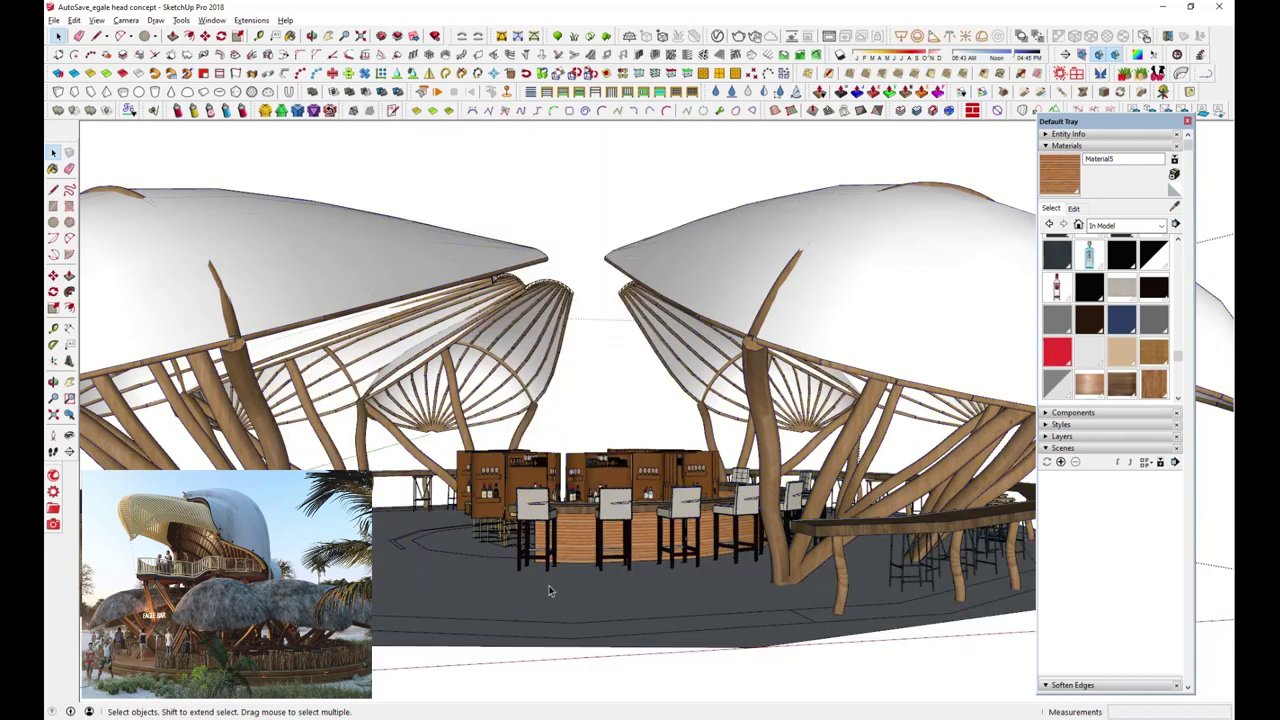
pyautogui.scroll(-2, 534, 593)
pyautogui.moveTo(418, 580); pyautogui.dragTo(627, 540, button='middle')
pyautogui.scroll(5, 560, 560)
pyautogui.scroll(-2, 560, 560)
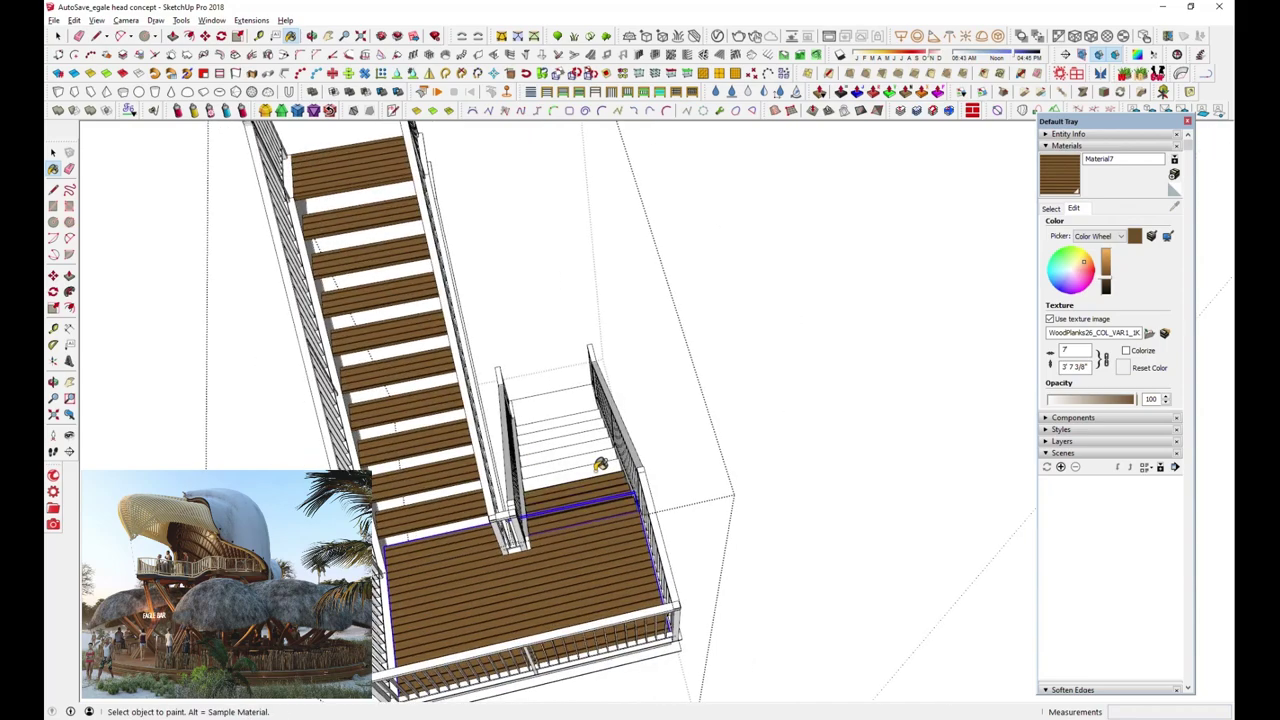
# Paint the stair landing and deck with WoodPlanks26, using Eraser to clean up edges
pyautogui.click(1110, 298)
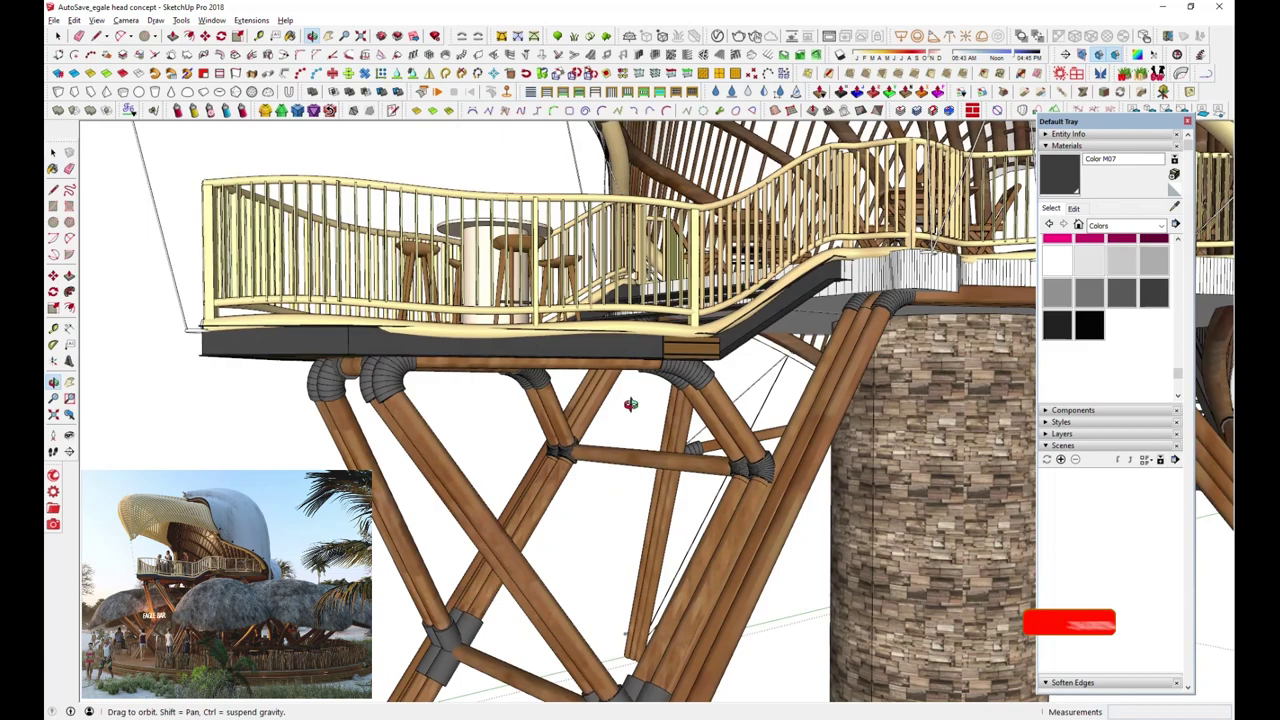
pyautogui.moveTo(626, 386); pyautogui.dragTo(697, 302, button='middle')
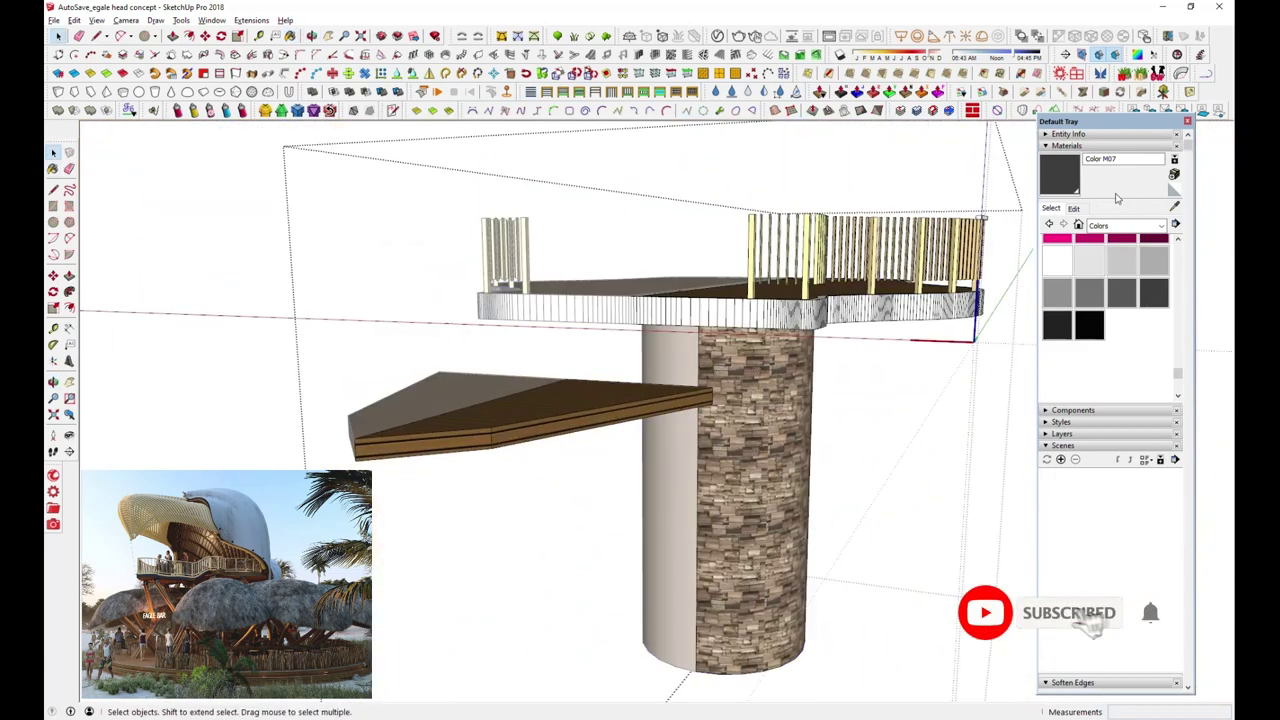
pyautogui.press('e')
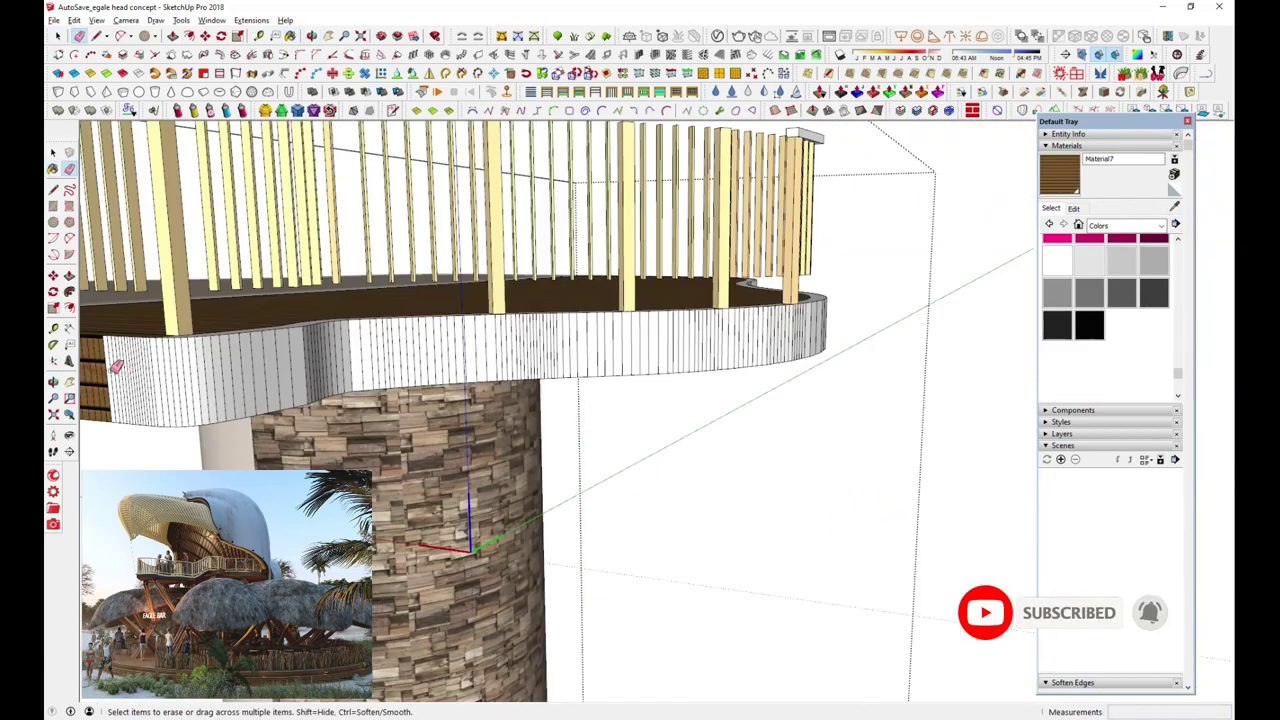
pyautogui.moveTo(827, 320); pyautogui.dragTo(453, 336, button='middle')
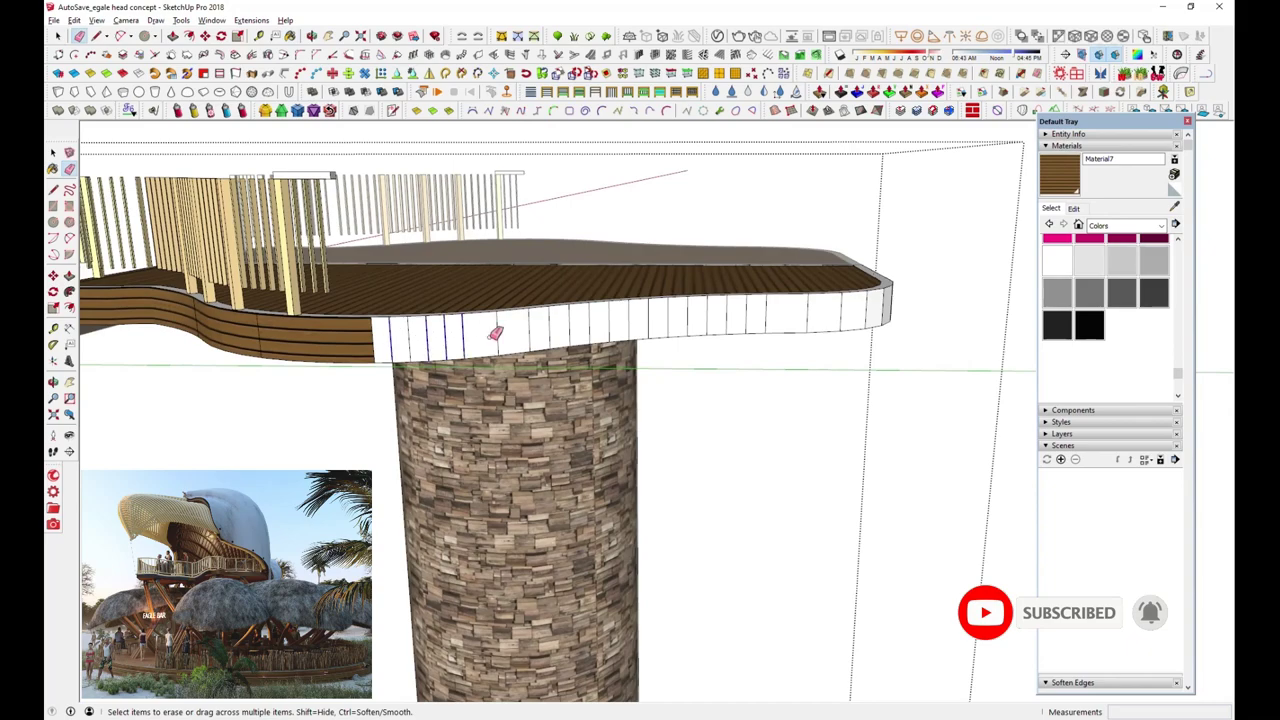
pyautogui.moveTo(768, 310)
pyautogui.mouseDown(button='middle')
pyautogui.moveTo(845, 265)
pyautogui.moveTo(700, 400)
pyautogui.mouseUp(button='middle')
pyautogui.press('b')
# Return to Select and orbit round to look down on the textured pavilion
pyautogui.press('space')
pyautogui.scroll(5, 661, 445)
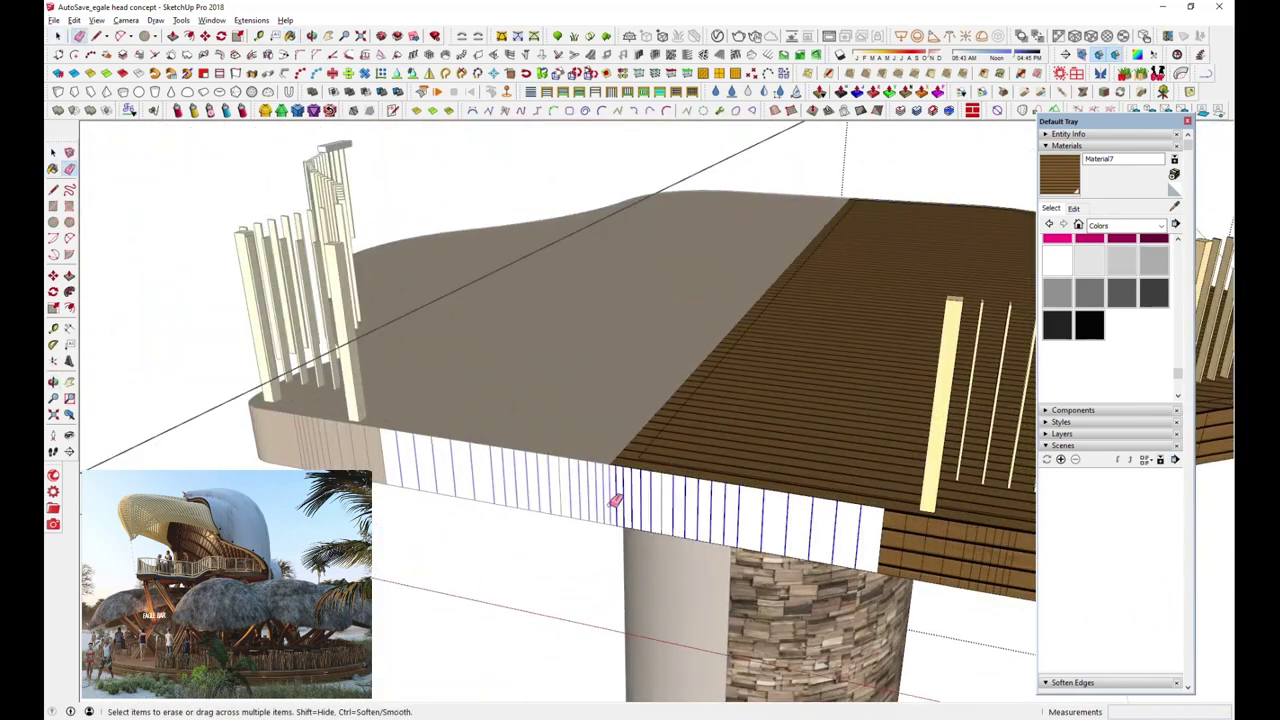
pyautogui.press('space')
pyautogui.moveTo(250, 228); pyautogui.dragTo(700, 400, button='middle')
pyautogui.moveTo(500, 400)
pyautogui.mouseDown(button='middle')
pyautogui.moveTo(600, 380)
pyautogui.moveTo(443, 600)
pyautogui.mouseUp(button='middle')
pyautogui.scroll(-4, 600, 380)
pyautogui.scroll(3, 628, 552)
pyautogui.moveTo(628, 552)
pyautogui.mouseDown(button='middle')
pyautogui.moveTo(530, 520)
pyautogui.moveTo(388, 505)
pyautogui.mouseUp(button='middle')
# Use Move on the grass along the deck, then open and close the tube Parameters dialog
pyautogui.moveTo(566, 500)
pyautogui.mouseDown(button='middle')
pyautogui.moveTo(588, 620)
pyautogui.moveTo(620, 650)
pyautogui.moveTo(700, 625)
pyautogui.mouseUp(button='middle')
pyautogui.scroll(5, 580, 560)
pyautogui.scroll(-5, 588, 630)
pyautogui.scroll(5, 727, 617)
pyautogui.scroll(3, 688, 613)
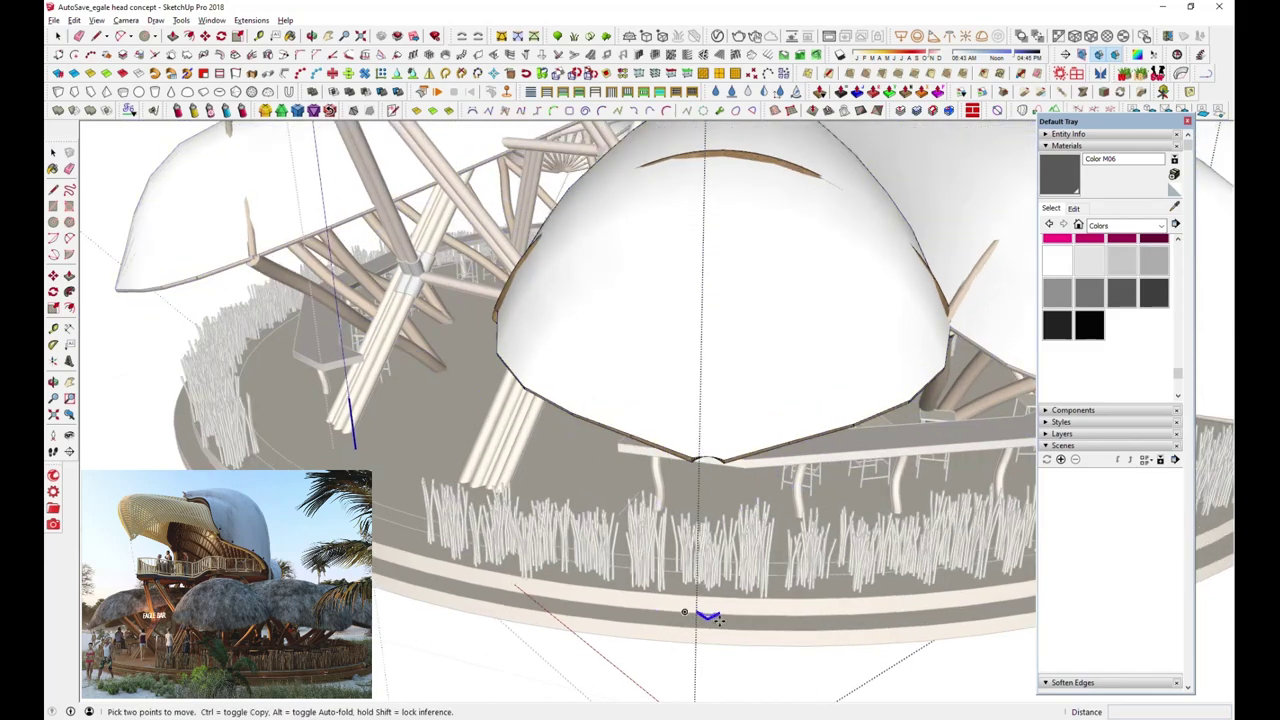
pyautogui.scroll(3, 523, 594)
pyautogui.press('m')
pyautogui.moveTo(541, 566)
pyautogui.mouseDown(button='middle')
pyautogui.moveTo(529, 471)
pyautogui.moveTo(547, 488)
pyautogui.mouseUp(button='middle')
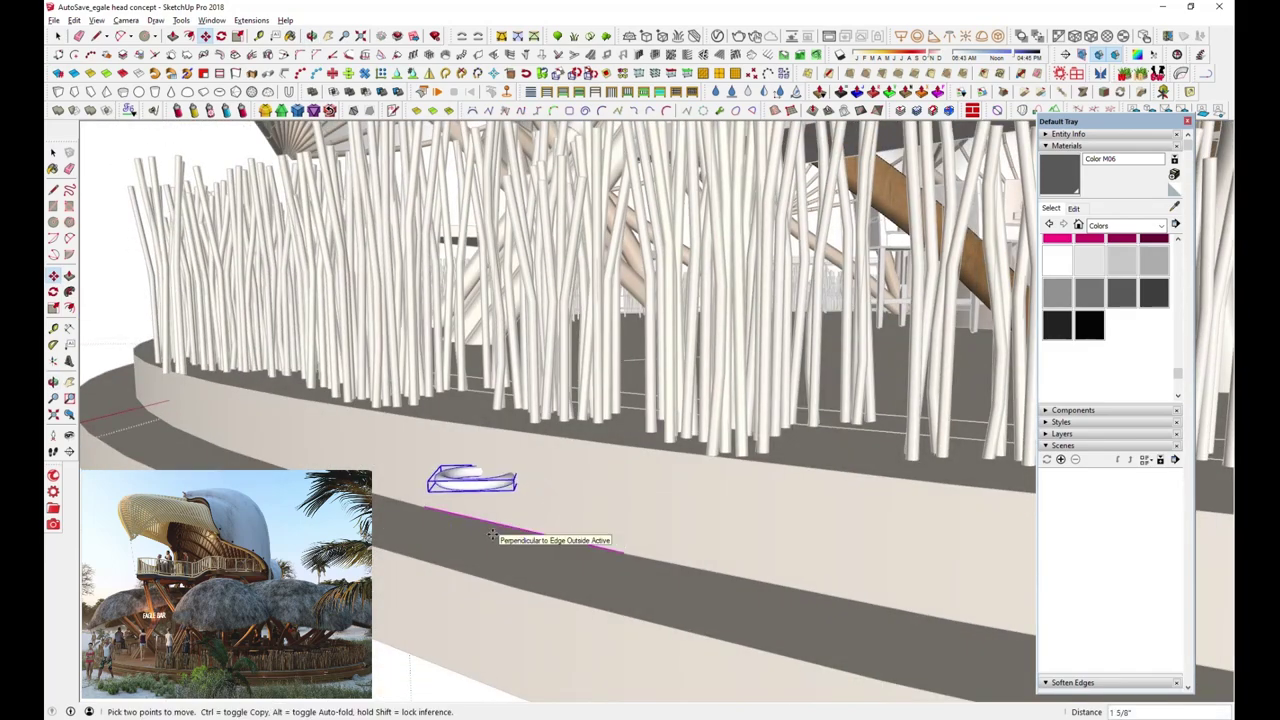
pyautogui.scroll(-4, 587, 594)
pyautogui.moveTo(587, 594); pyautogui.dragTo(674, 237, button='middle')
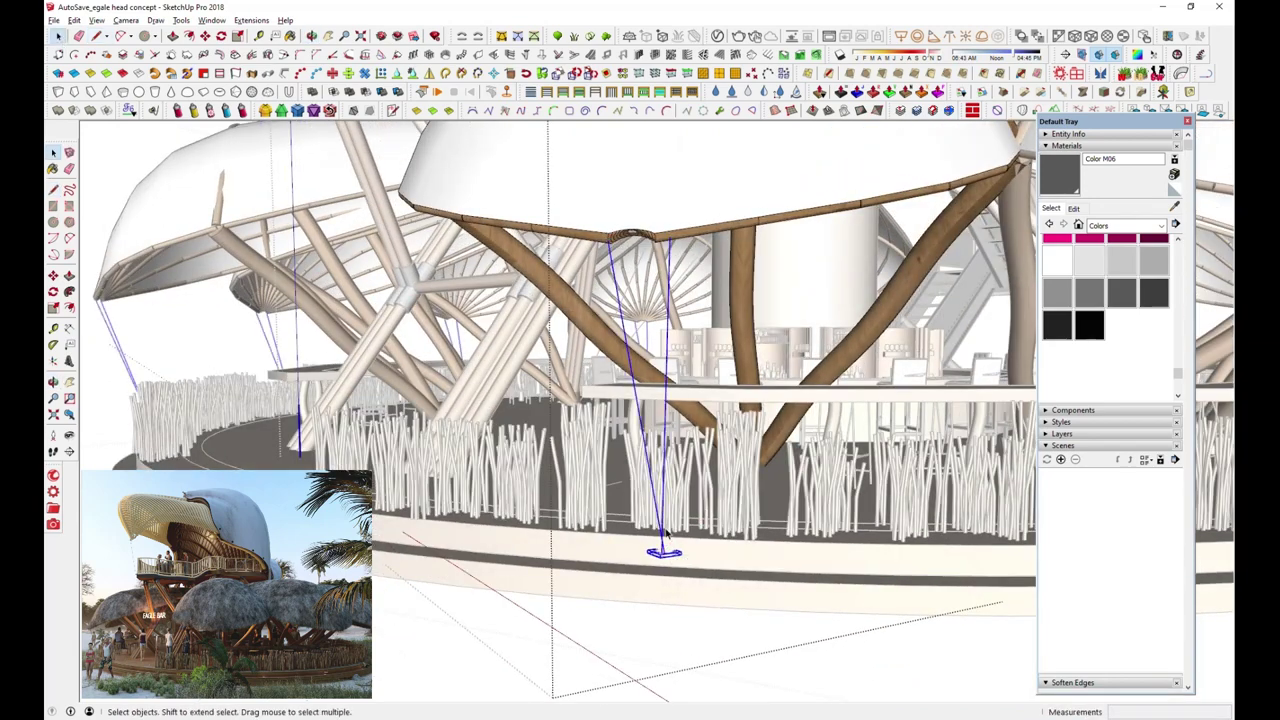
pyautogui.click(287, 76)
pyautogui.click(418, 425)
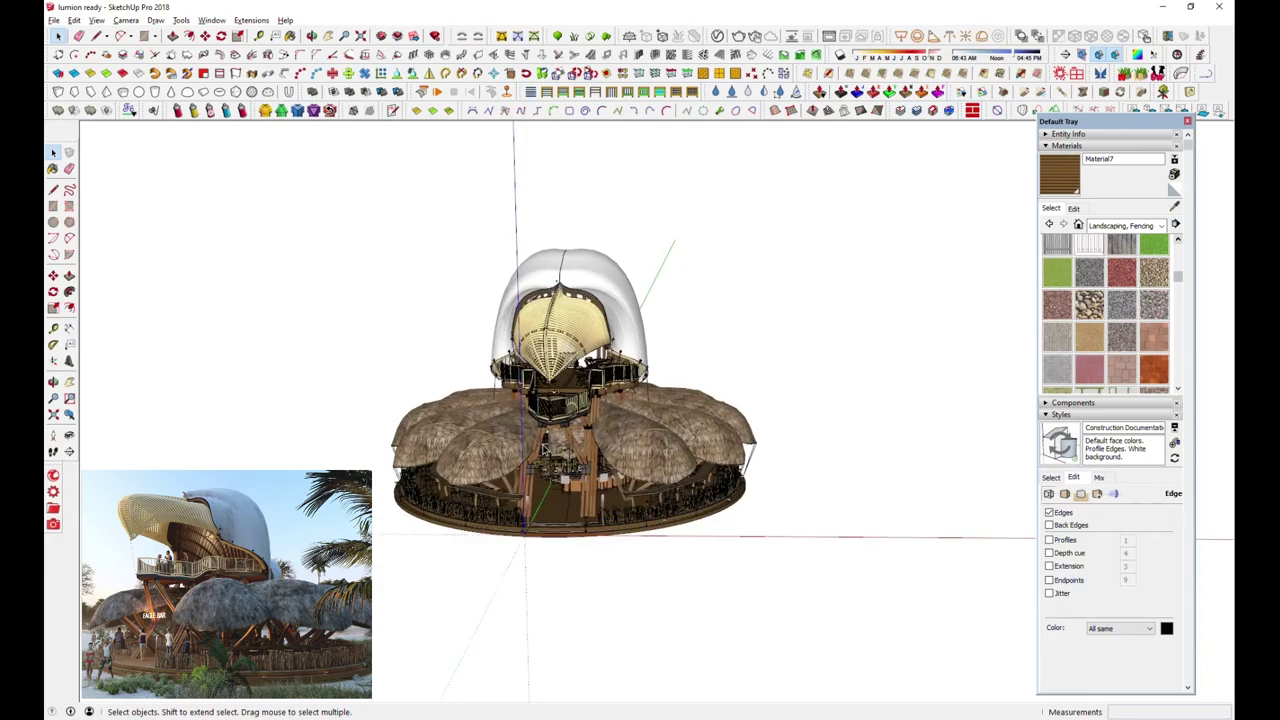
pyautogui.scroll(3, 544, 448)
pyautogui.moveTo(544, 448)
pyautogui.mouseDown(button='middle')
pyautogui.moveTo(396, 588)
pyautogui.moveTo(417, 580)
pyautogui.mouseUp(button='middle')
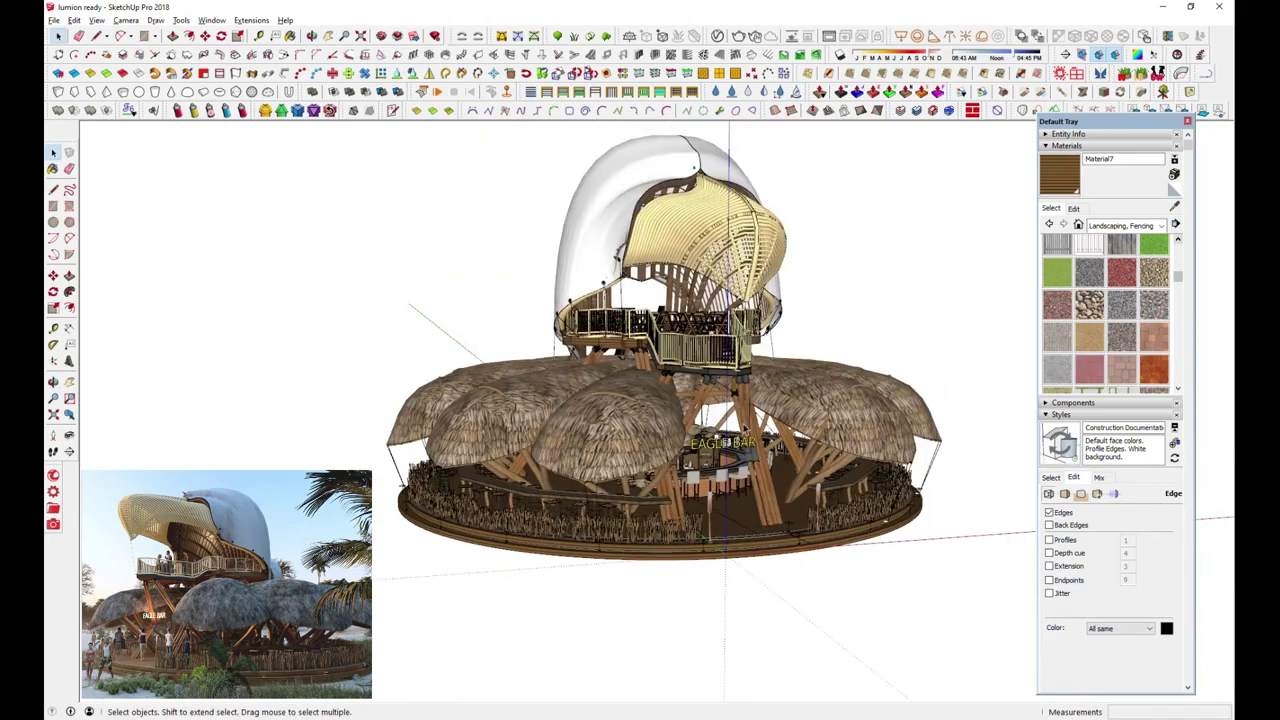
pyautogui.scroll(3, 744, 432)
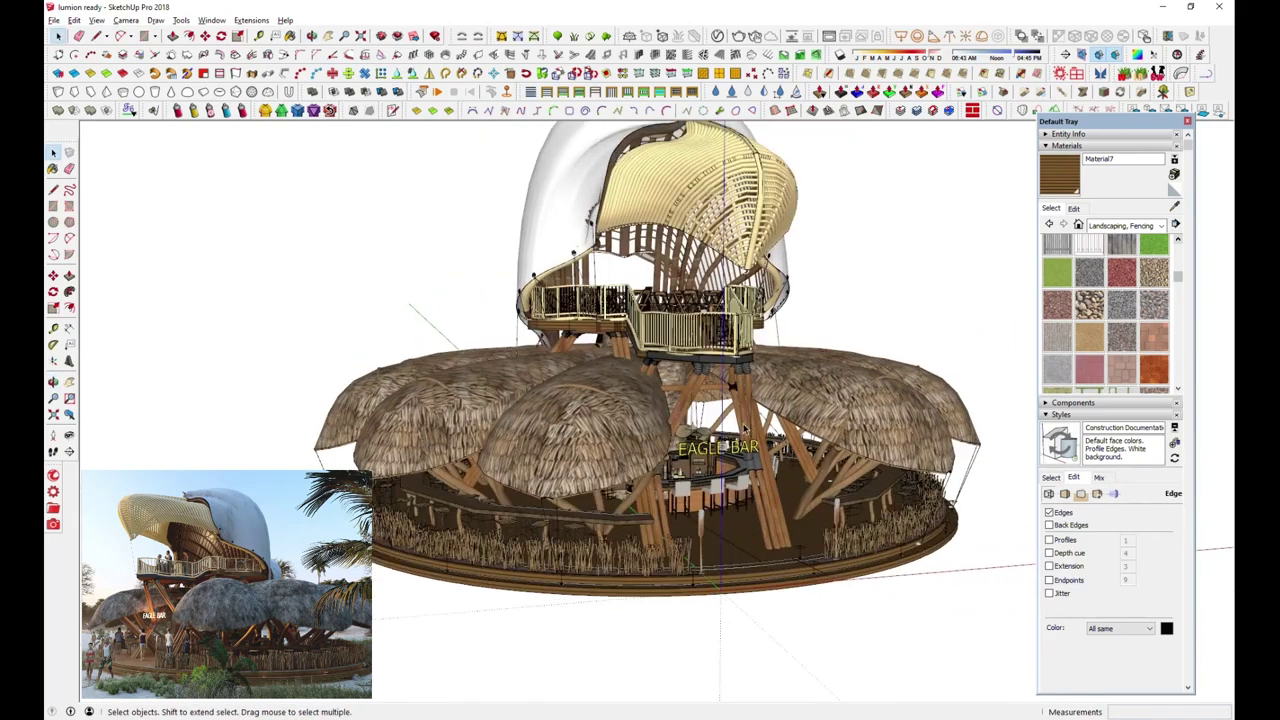
pyautogui.scroll(3, 744, 432)
pyautogui.moveTo(744, 432); pyautogui.dragTo(890, 409, button='middle')
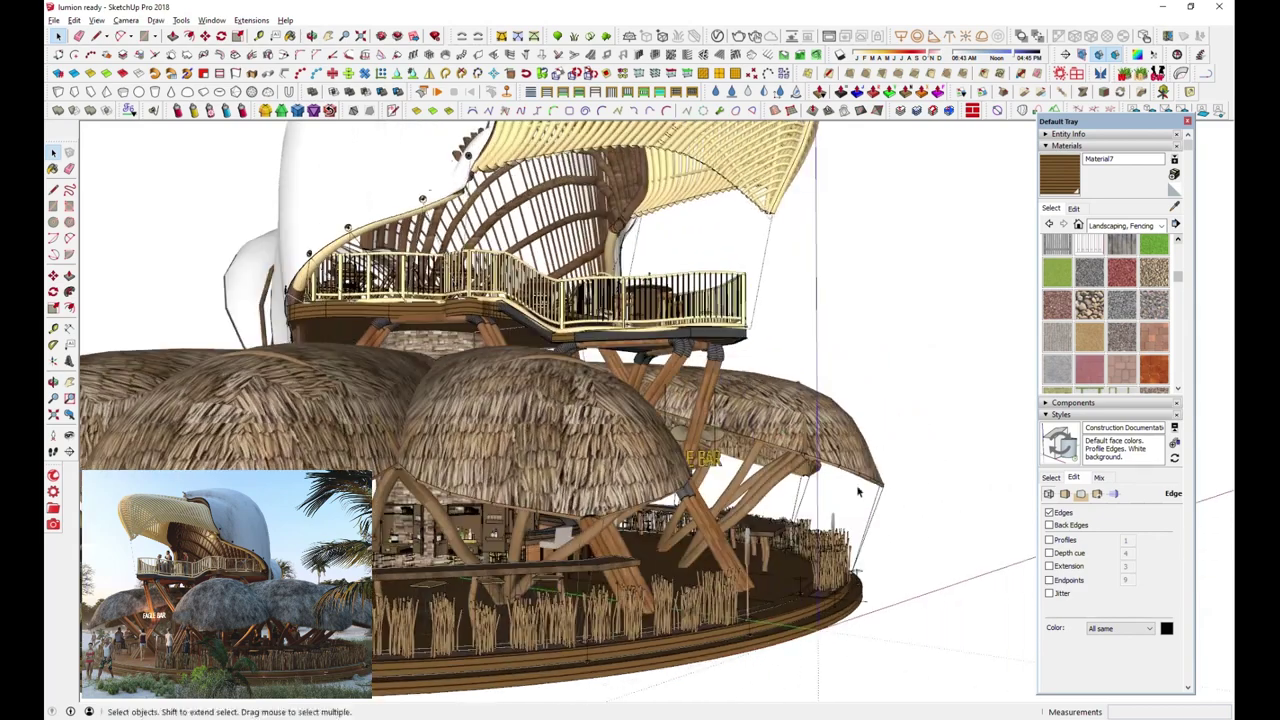
pyautogui.scroll(-3, 857, 490)
pyautogui.scroll(-2, 857, 490)
pyautogui.moveTo(857, 490); pyautogui.dragTo(1050, 457, button='middle')
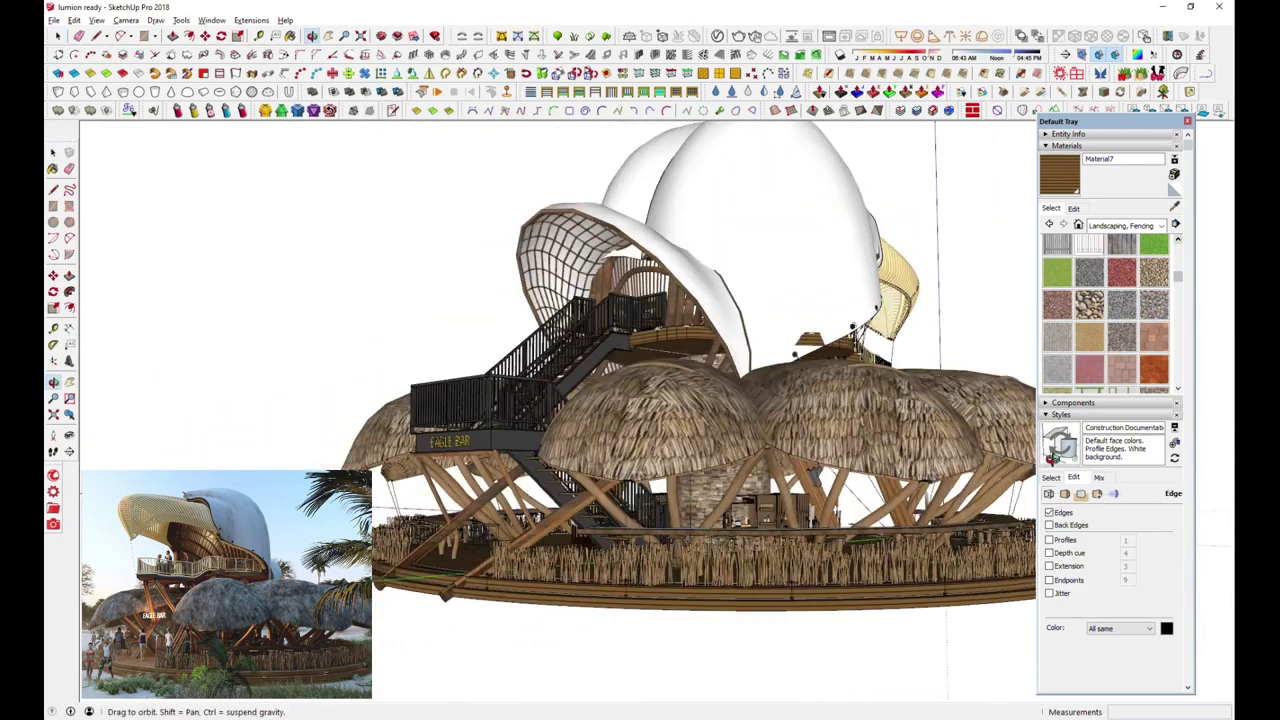
pyautogui.moveTo(632, 472)
pyautogui.mouseDown(button='middle')
pyautogui.moveTo(530, 535)
pyautogui.moveTo(606, 404)
pyautogui.moveTo(673, 487)
pyautogui.mouseUp(button='middle')
pyautogui.scroll(2, 606, 404)
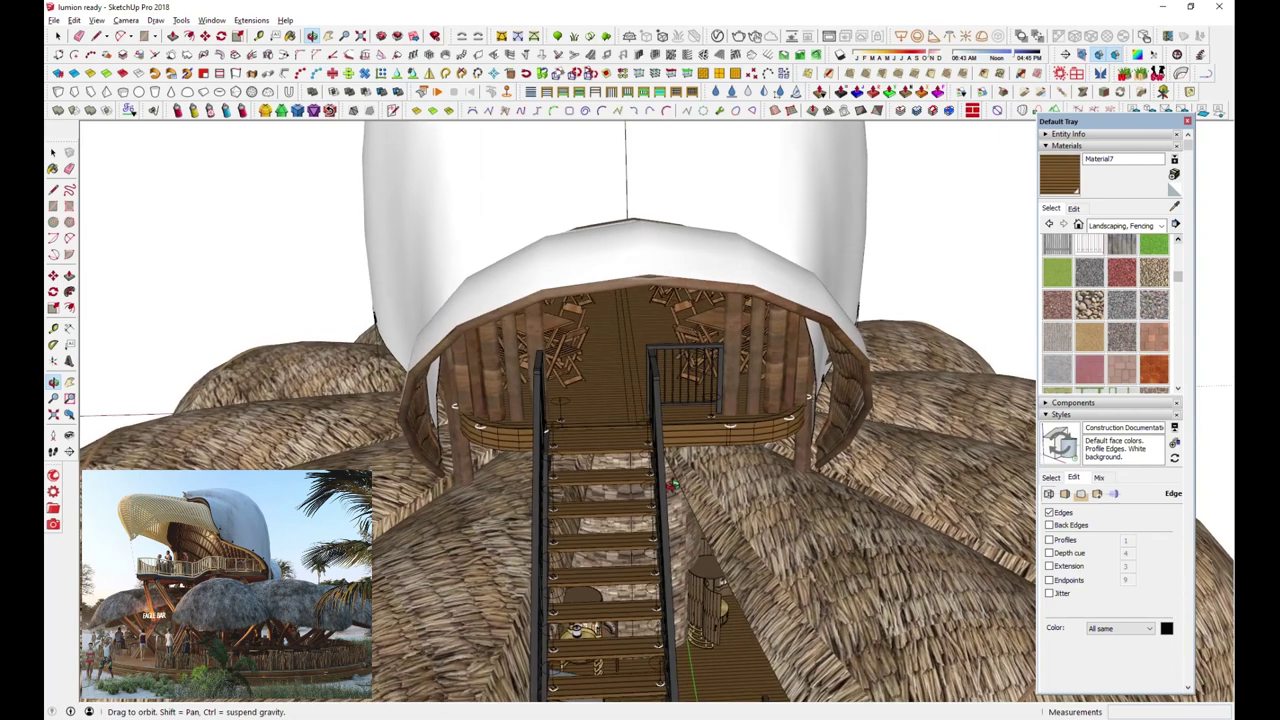
pyautogui.scroll(-3, 673, 487)
pyautogui.scroll(-2, 673, 487)
pyautogui.scroll(-2, 673, 487)
pyautogui.moveTo(673, 487)
pyautogui.mouseDown(button='middle')
pyautogui.moveTo(592, 440)
pyautogui.moveTo(413, 248)
pyautogui.mouseUp(button='middle')
pyautogui.moveTo(434, 170); pyautogui.dragTo(577, 327)
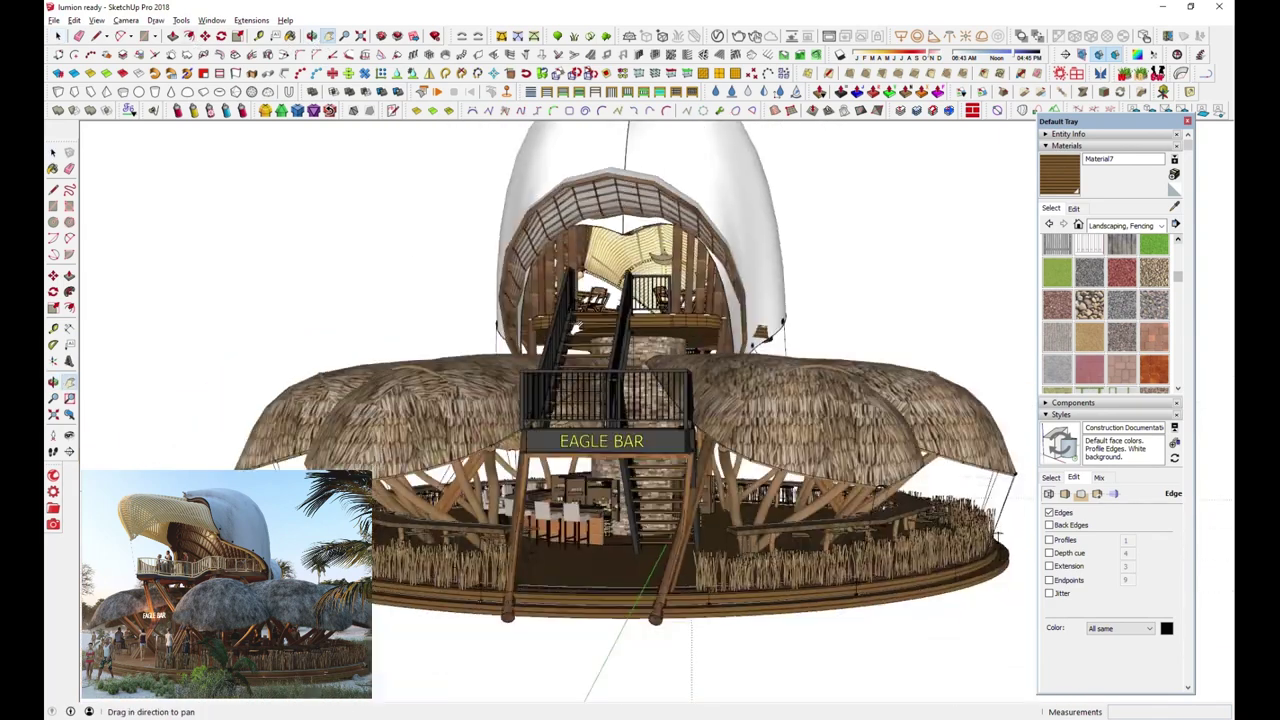
pyautogui.scroll(4, 559, 539)
pyautogui.scroll(3, 549, 529)
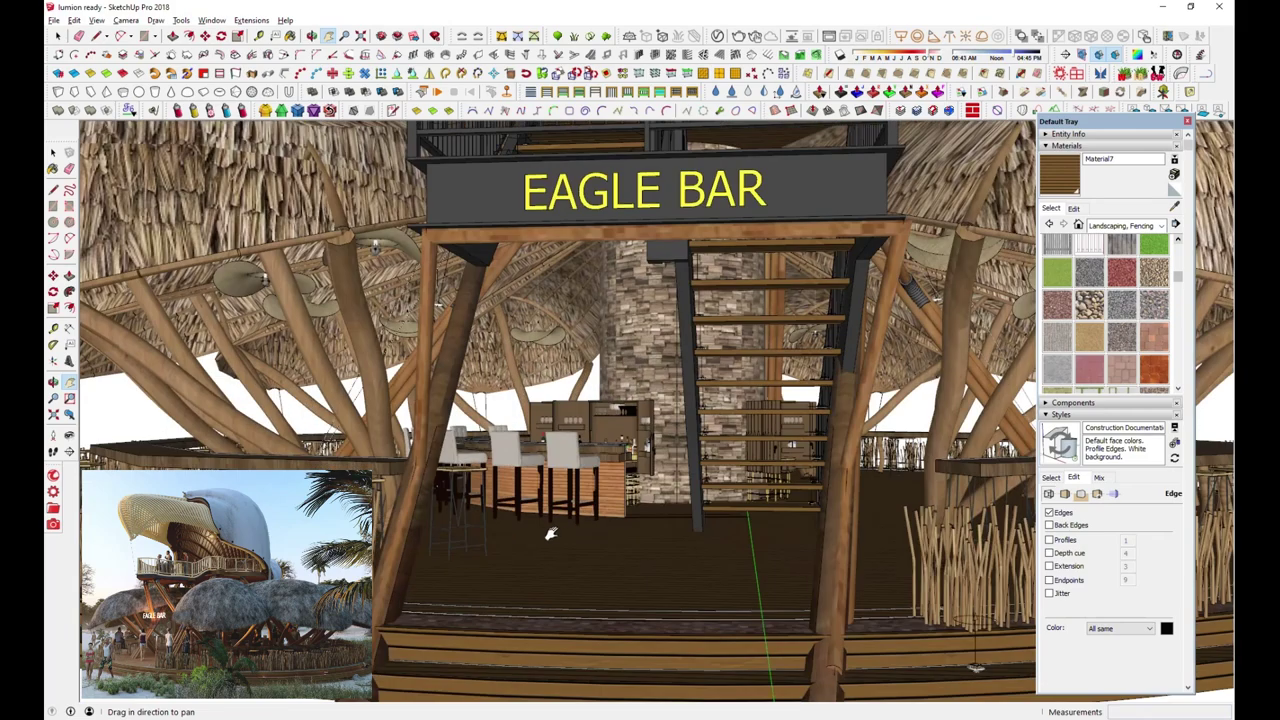
pyautogui.scroll(3, 543, 523)
pyautogui.scroll(2, 475, 529)
pyautogui.moveTo(475, 529); pyautogui.dragTo(560, 520, button='middle')
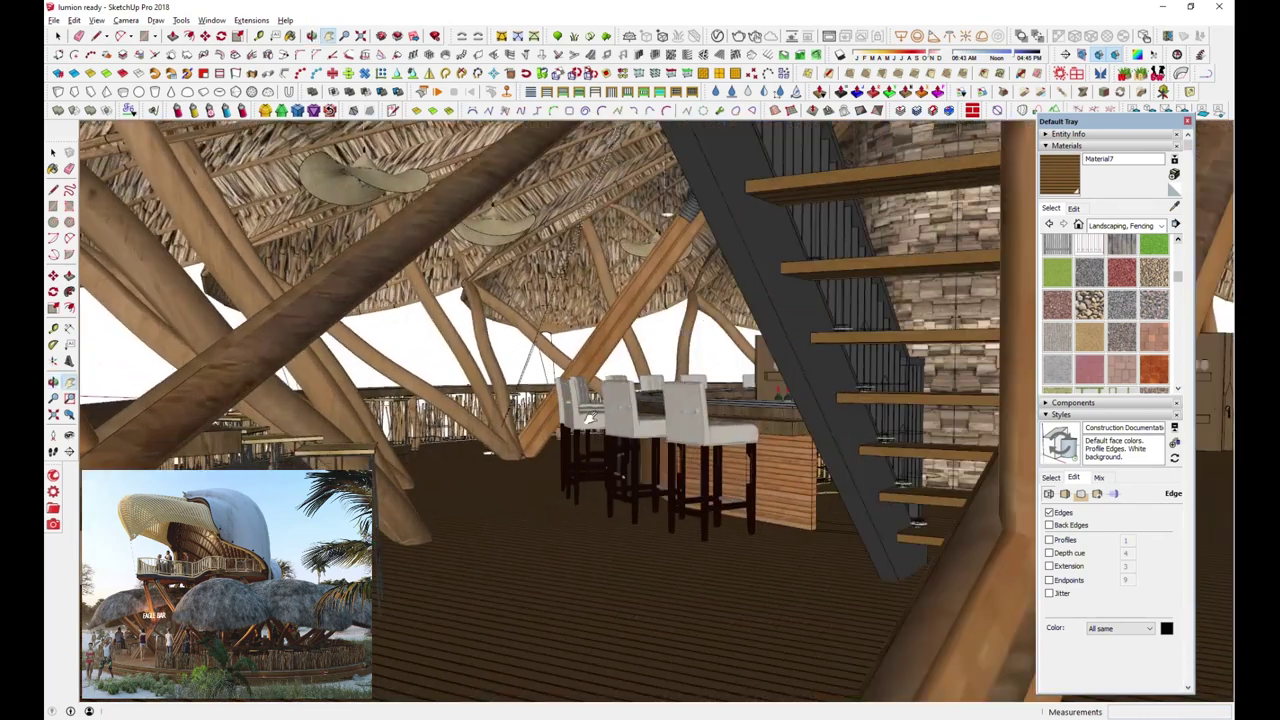
pyautogui.moveTo(589, 417); pyautogui.dragTo(665, 488, button='middle')
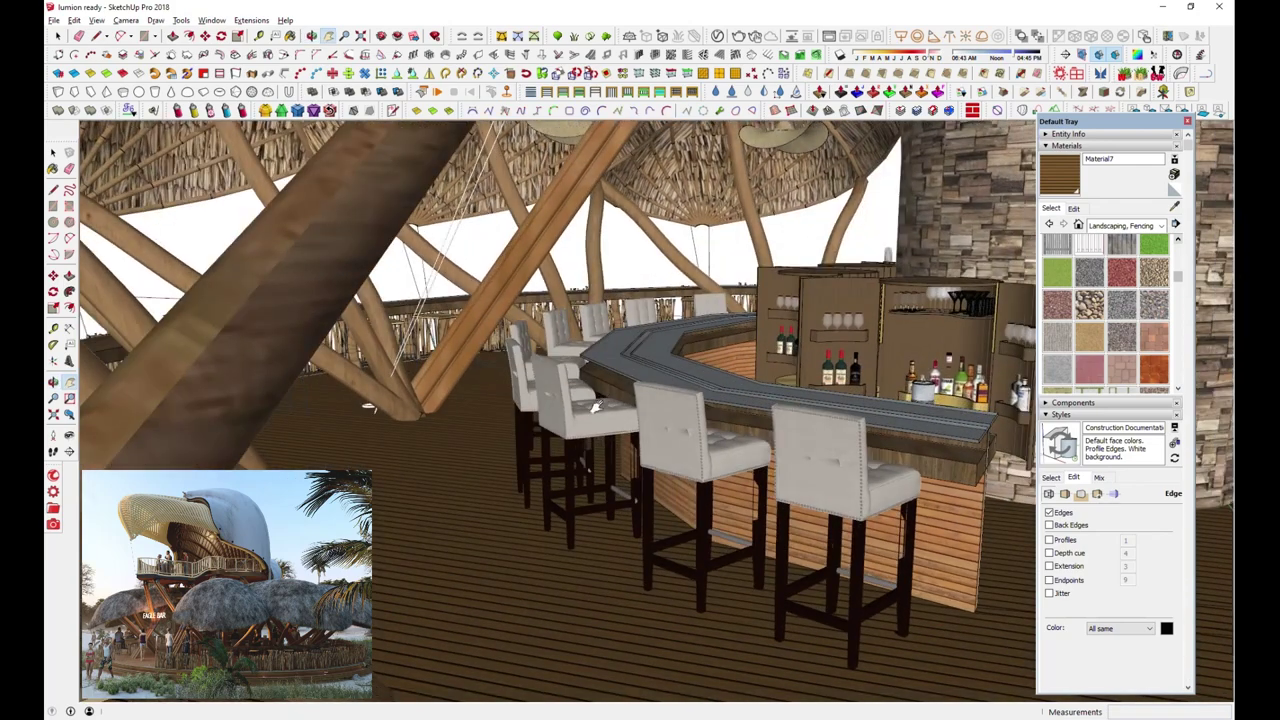
pyautogui.moveTo(596, 407)
pyautogui.keyDown('shift'); pyautogui.mouseDown(button='middle')
pyautogui.moveTo(588, 390)
pyautogui.moveTo(969, 462)
pyautogui.moveTo(1040, 458)
pyautogui.mouseUp(button='middle'); pyautogui.keyUp('shift')
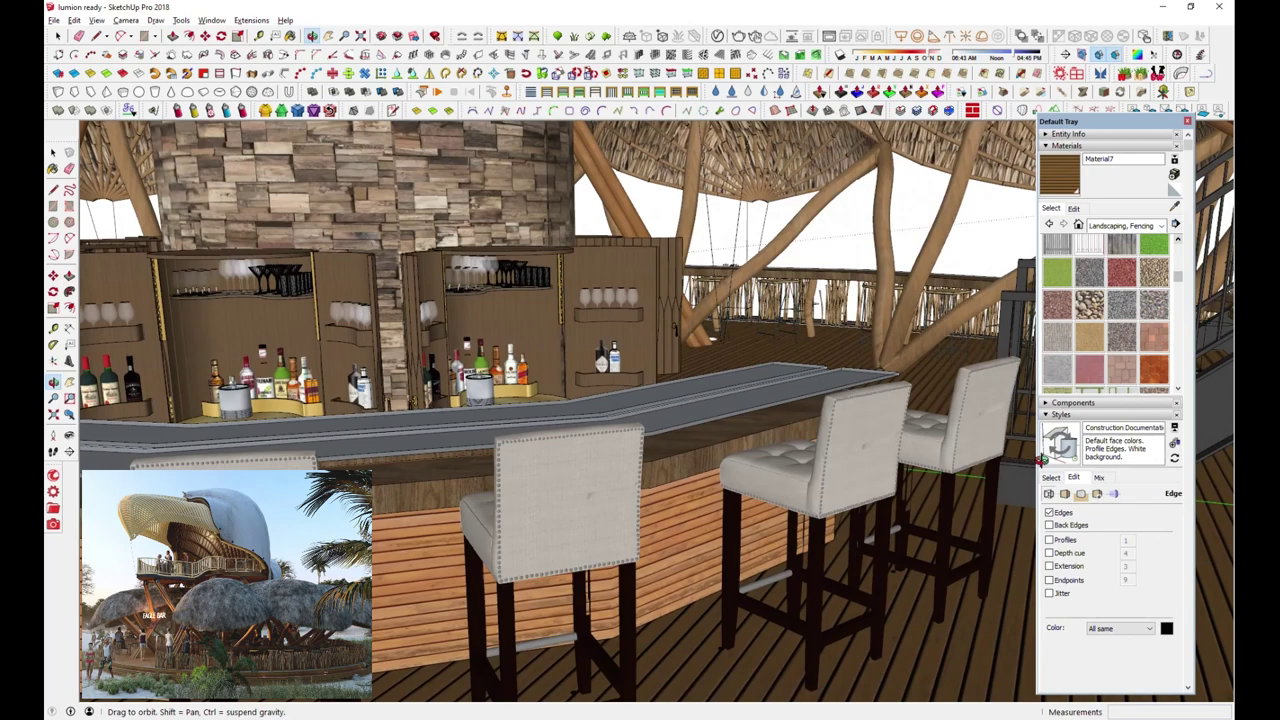
pyautogui.moveTo(408, 500)
pyautogui.mouseDown(button='middle')
pyautogui.moveTo(925, 517)
pyautogui.moveTo(580, 503)
pyautogui.moveTo(601, 502)
pyautogui.mouseUp(button='middle')
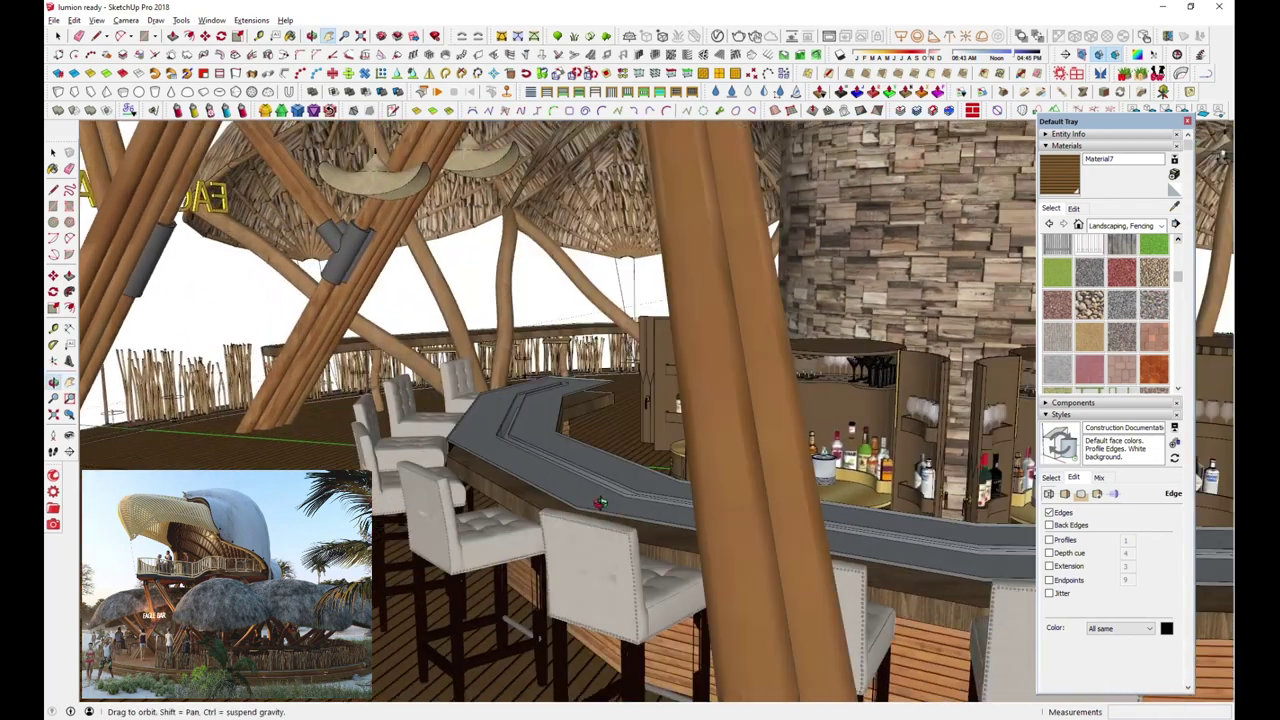
pyautogui.scroll(-3, 601, 502)
pyautogui.scroll(-5, 601, 502)
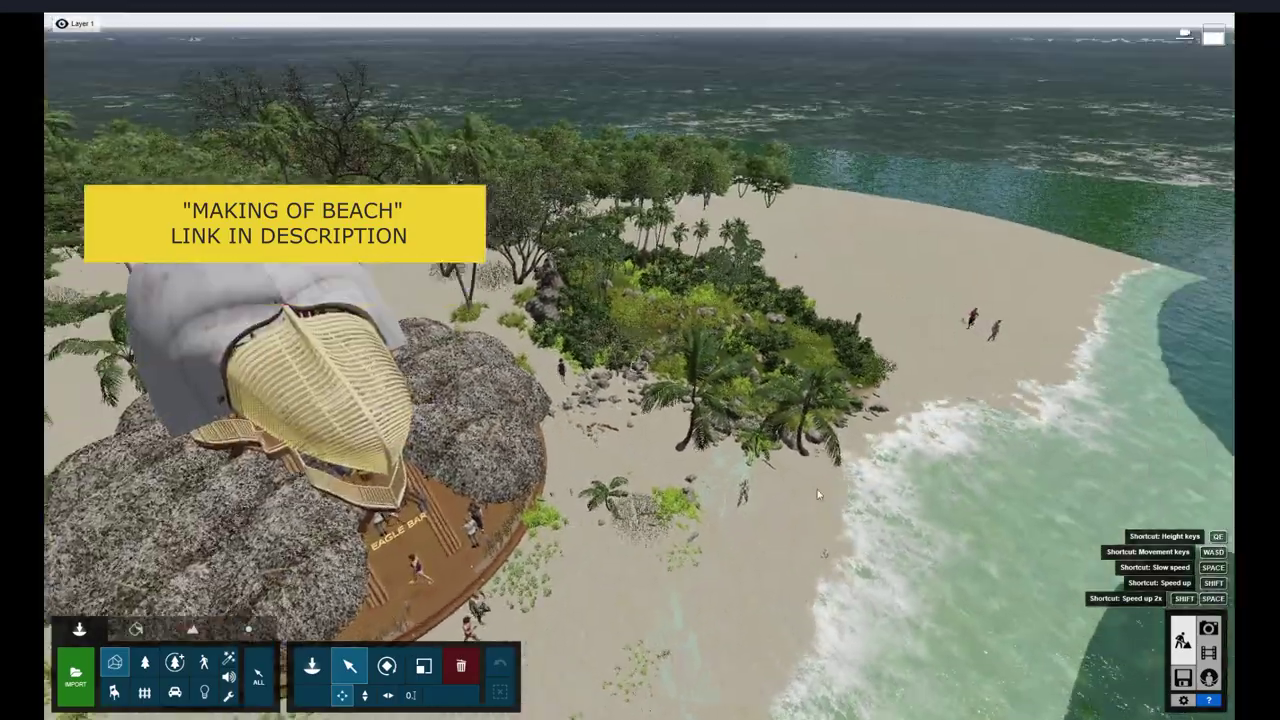
# Select the palm tree at the centre of the island in the Lumion beach scene
pyautogui.click(695, 400)
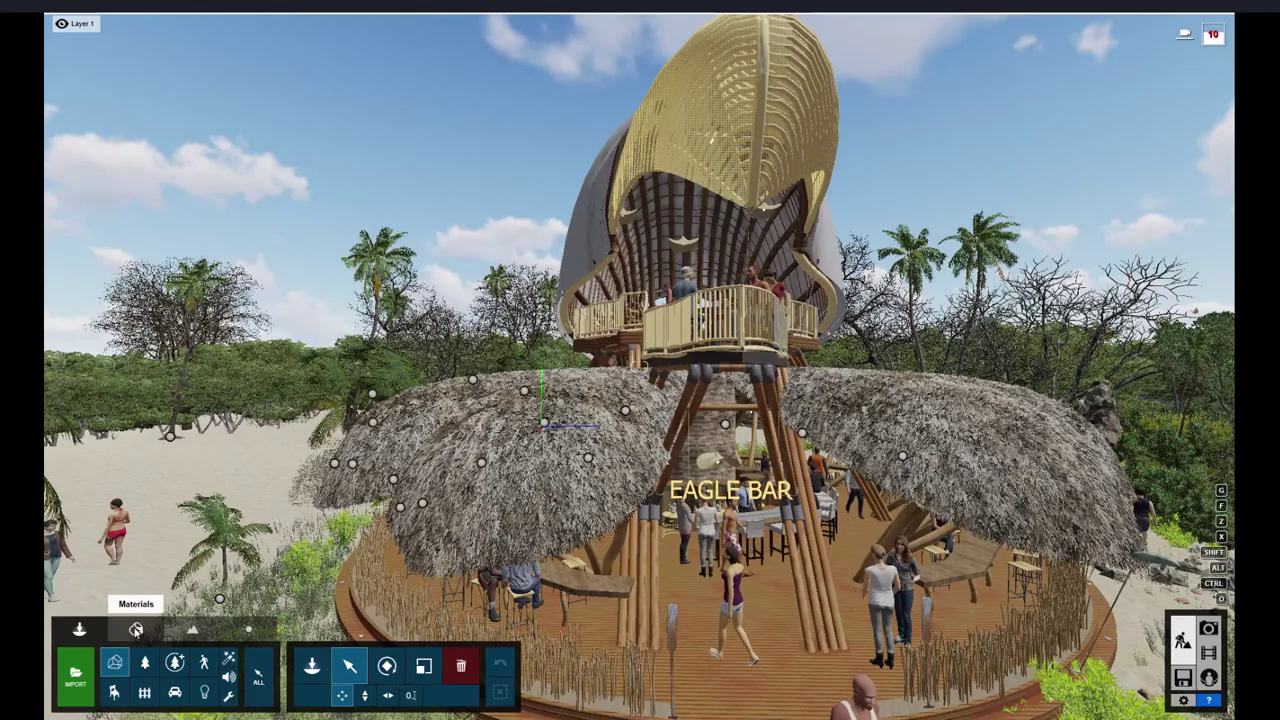
# Give the pavilion's Wood_Floor material a weathered wood variant with weathering raised to 1.0
pyautogui.click(136, 628)
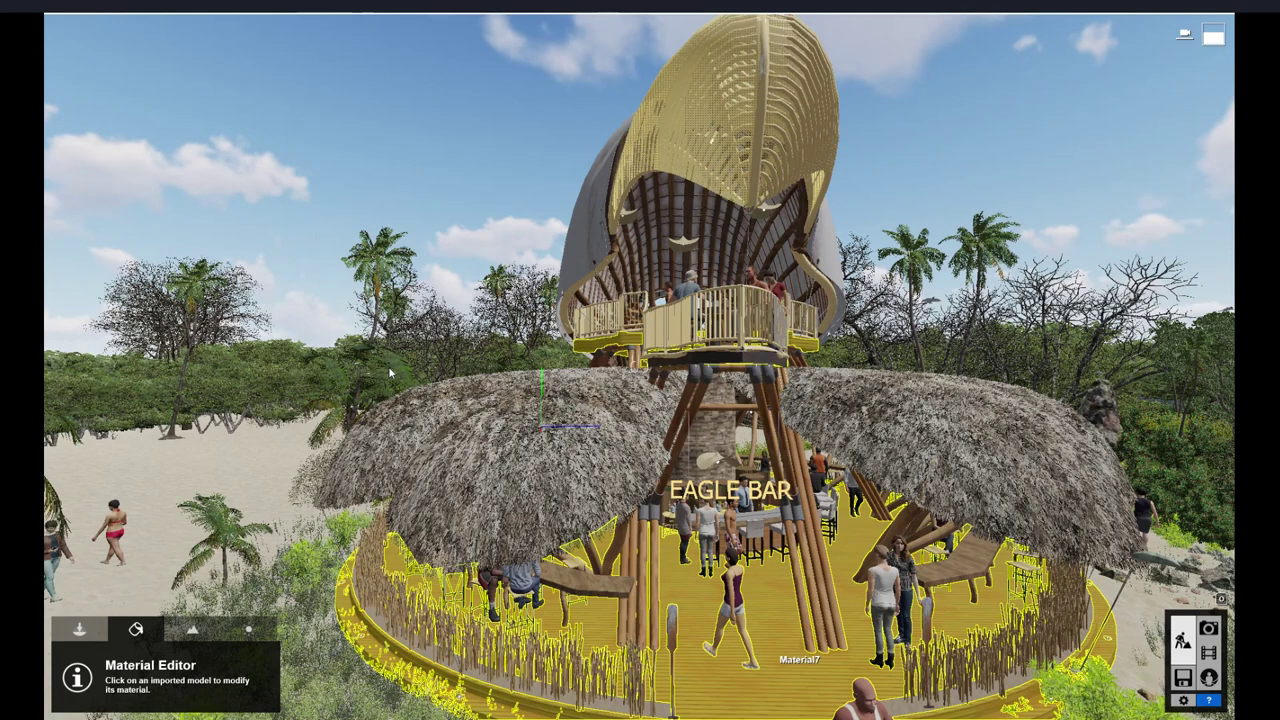
pyautogui.click(388, 366)
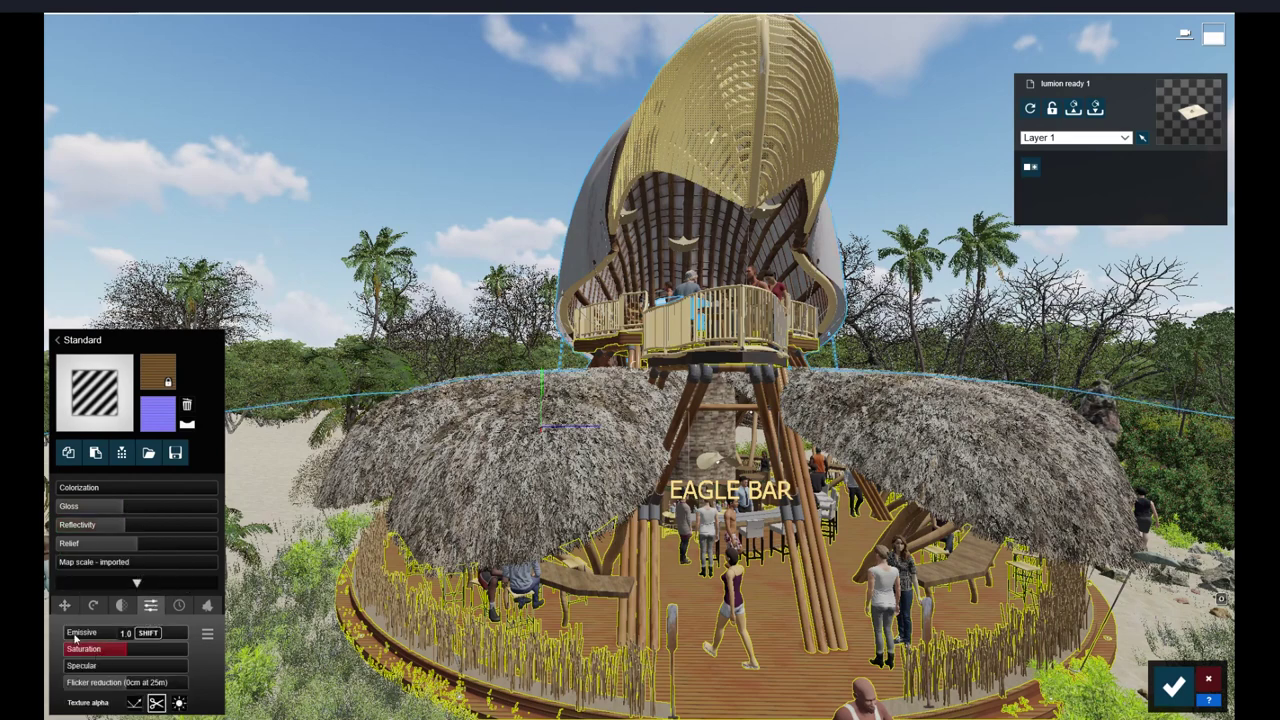
pyautogui.click(178, 606)
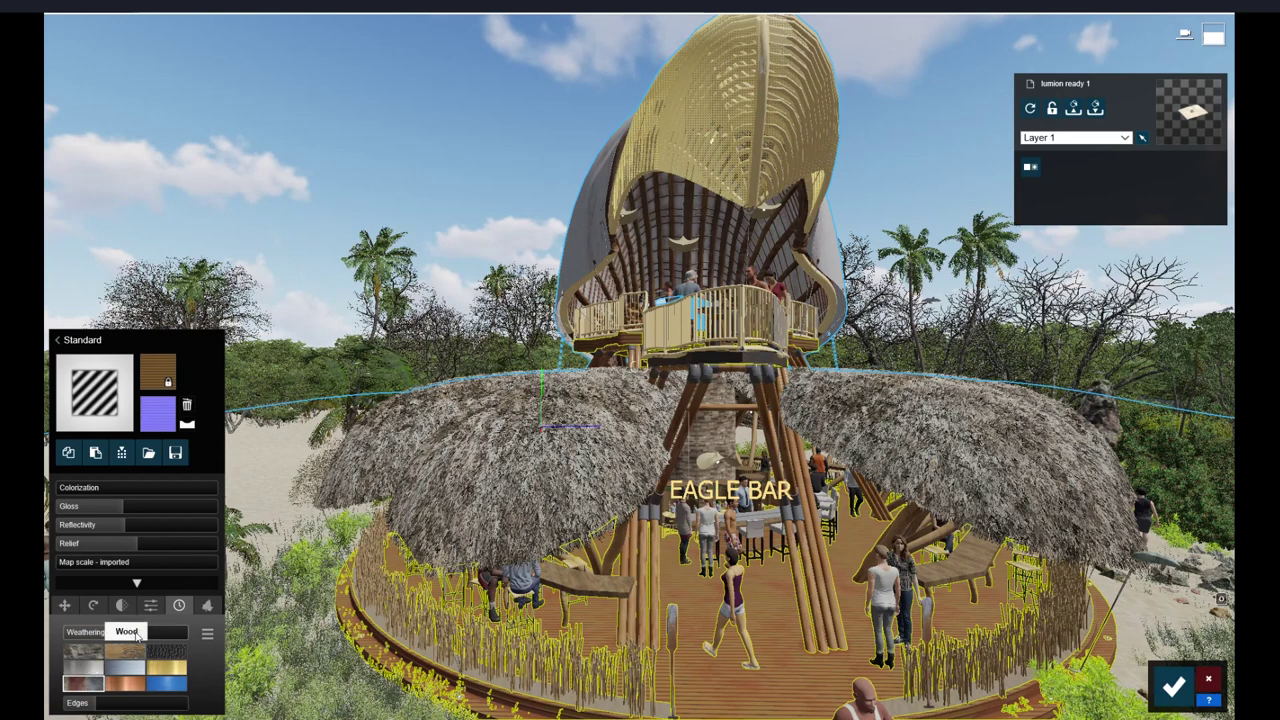
pyautogui.moveTo(178, 635); pyautogui.dragTo(209, 635)
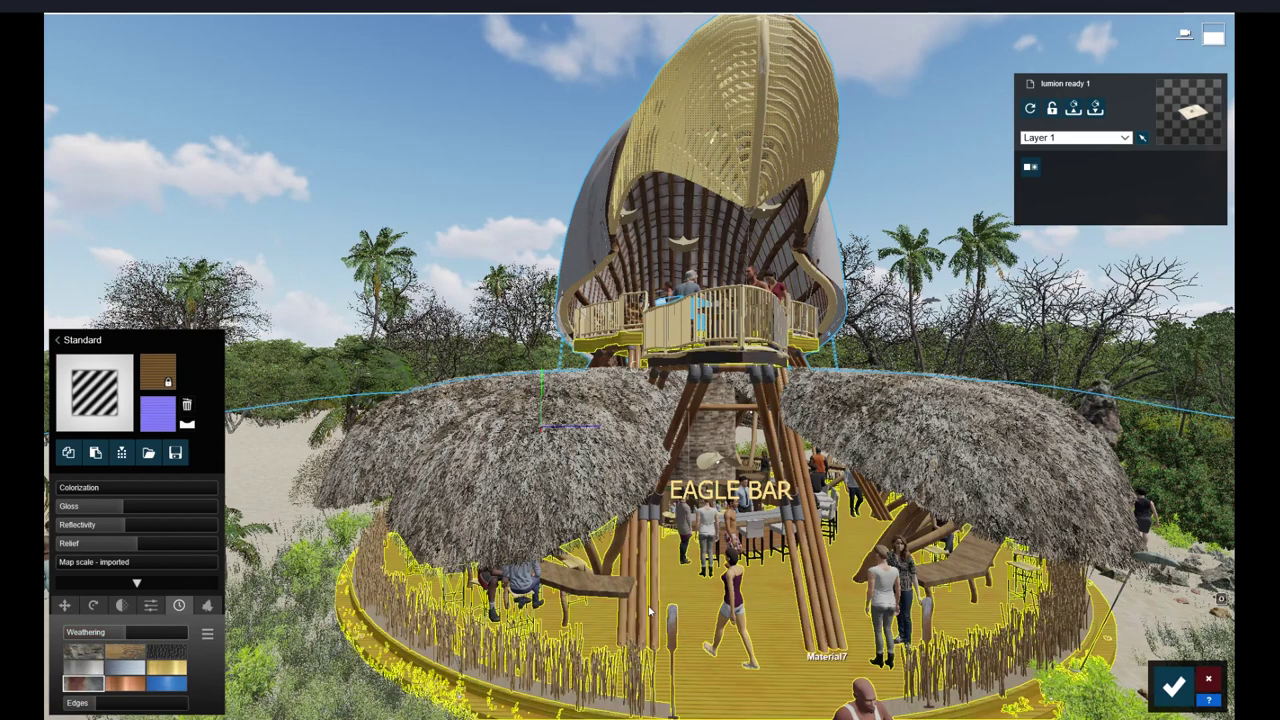
pyautogui.click(400, 583)
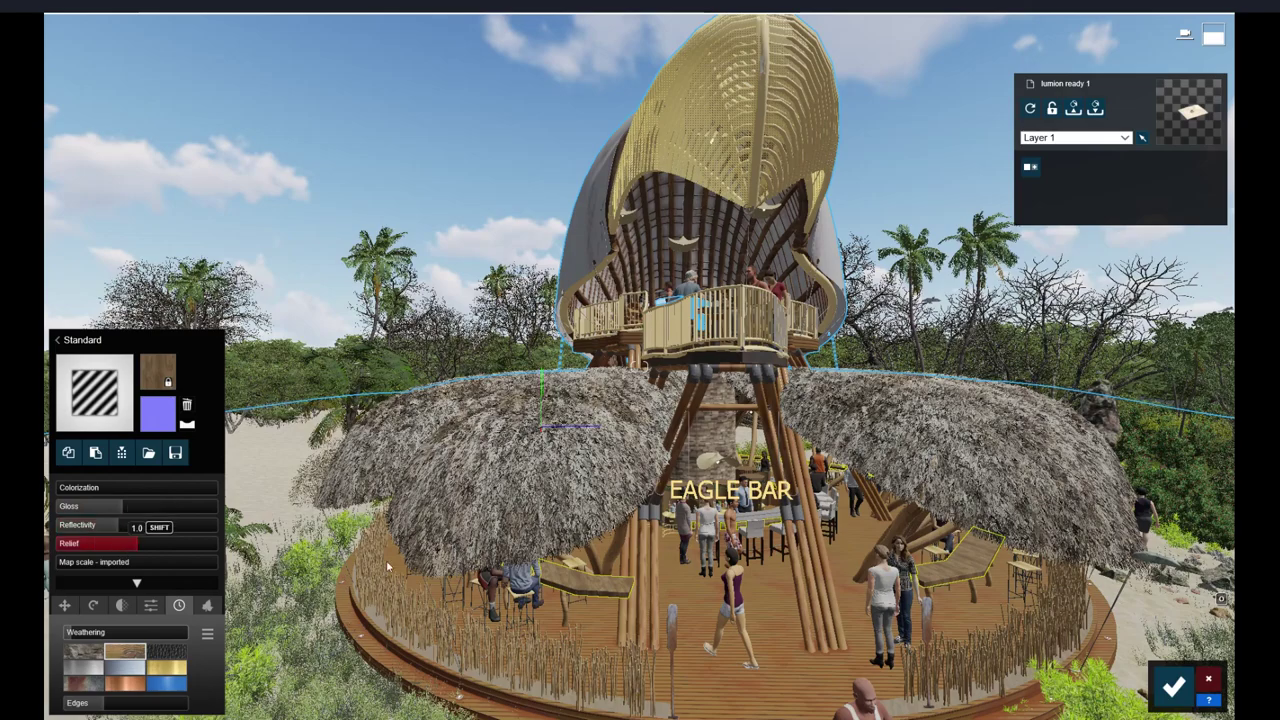
pyautogui.scroll(-3, 745, 640)
pyautogui.scroll(-3, 700, 638)
# Apply the Brown Fur library material to the thatched roofs
pyautogui.click(630, 636)
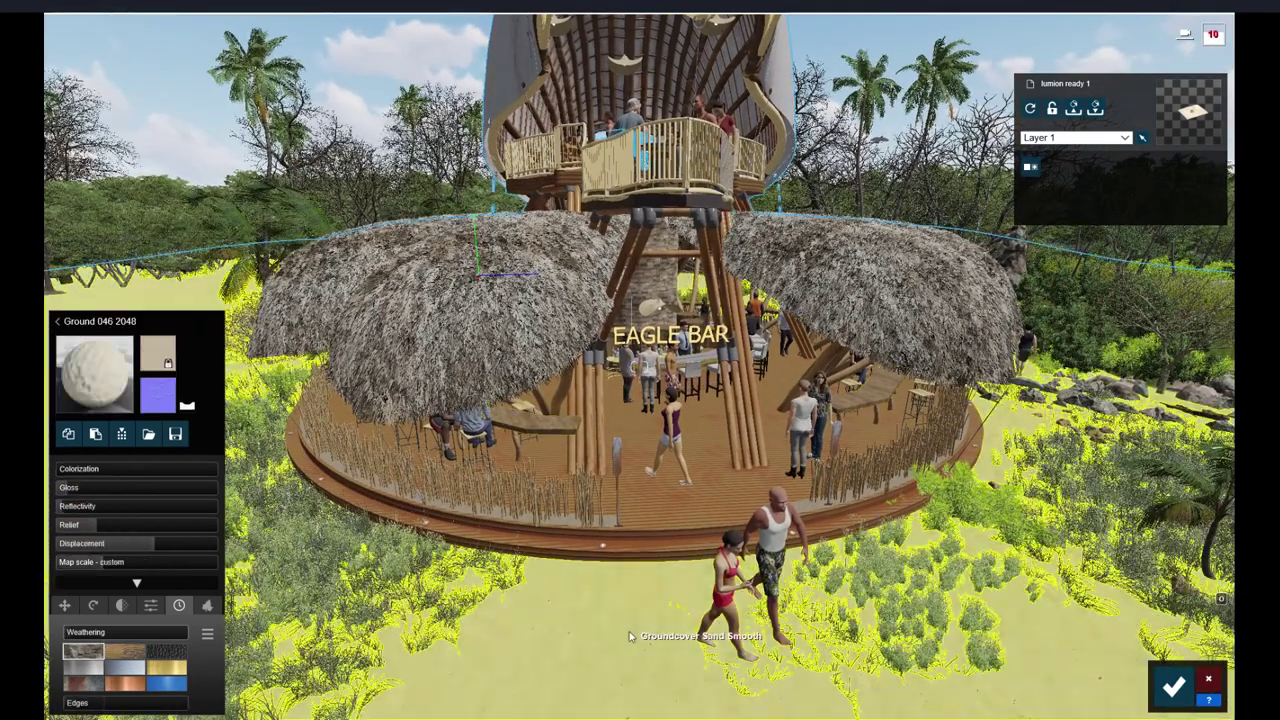
pyautogui.click(85, 396)
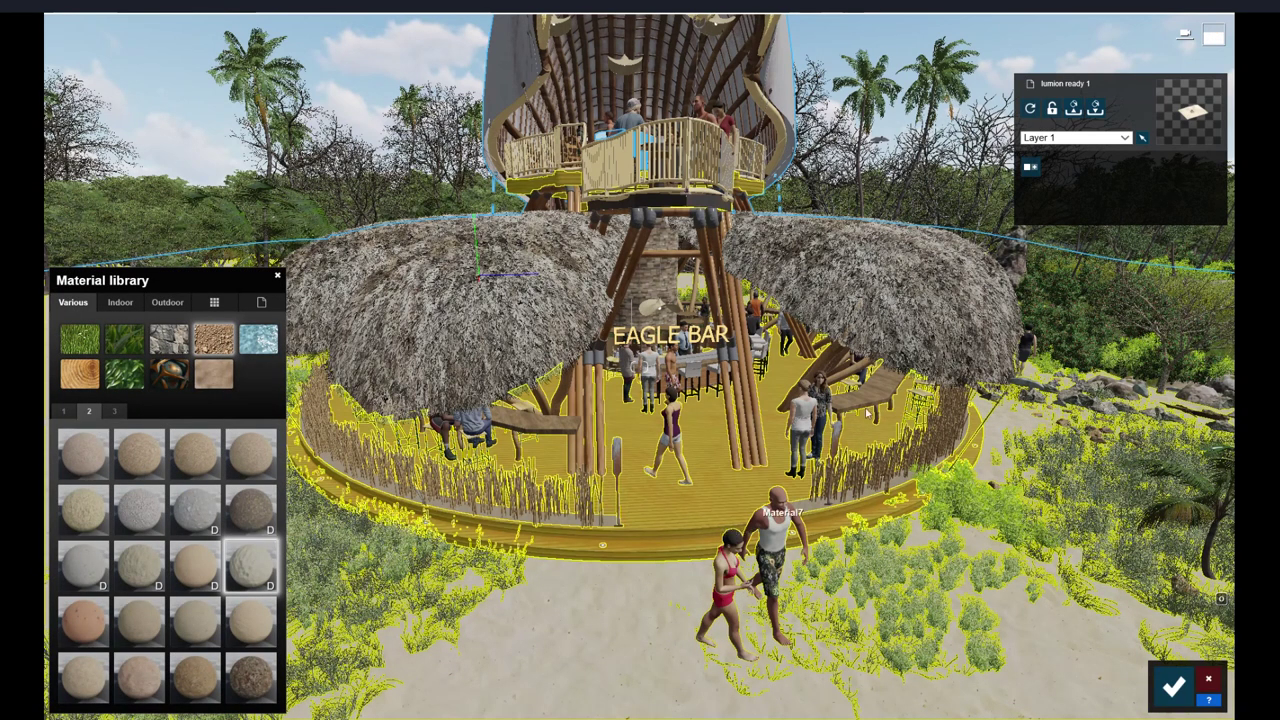
pyautogui.click(403, 412)
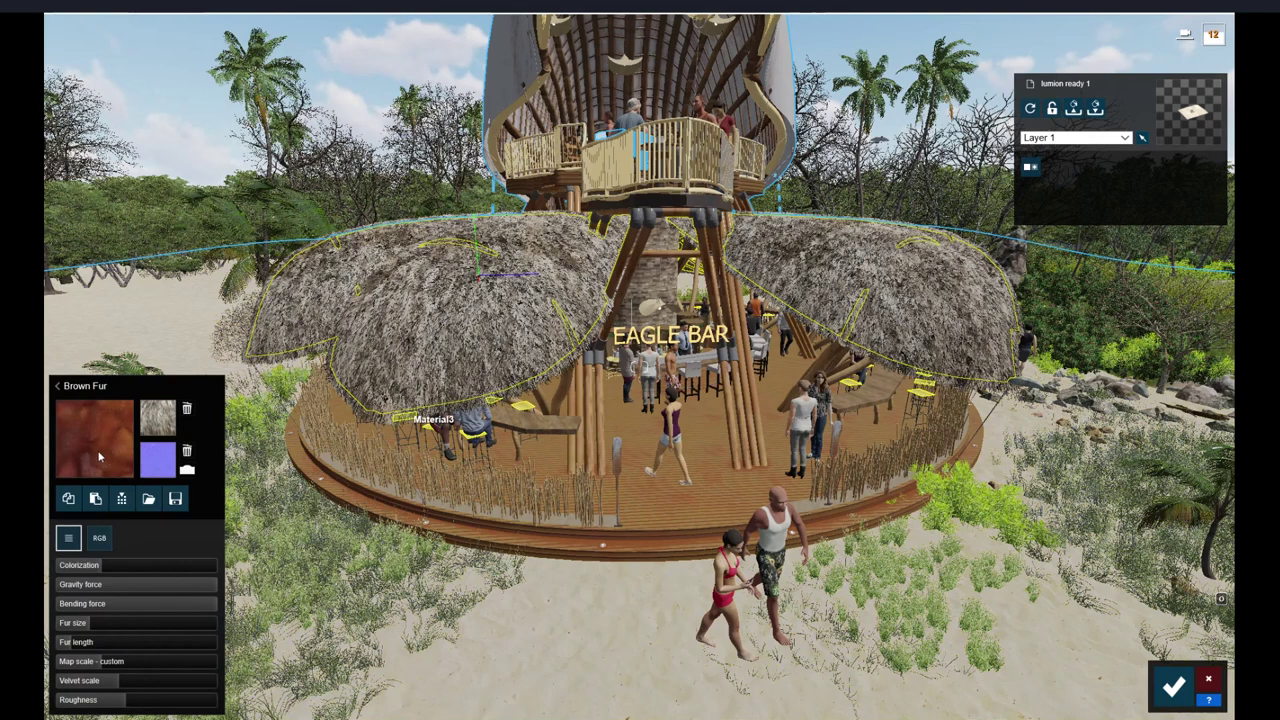
pyautogui.click(95, 449)
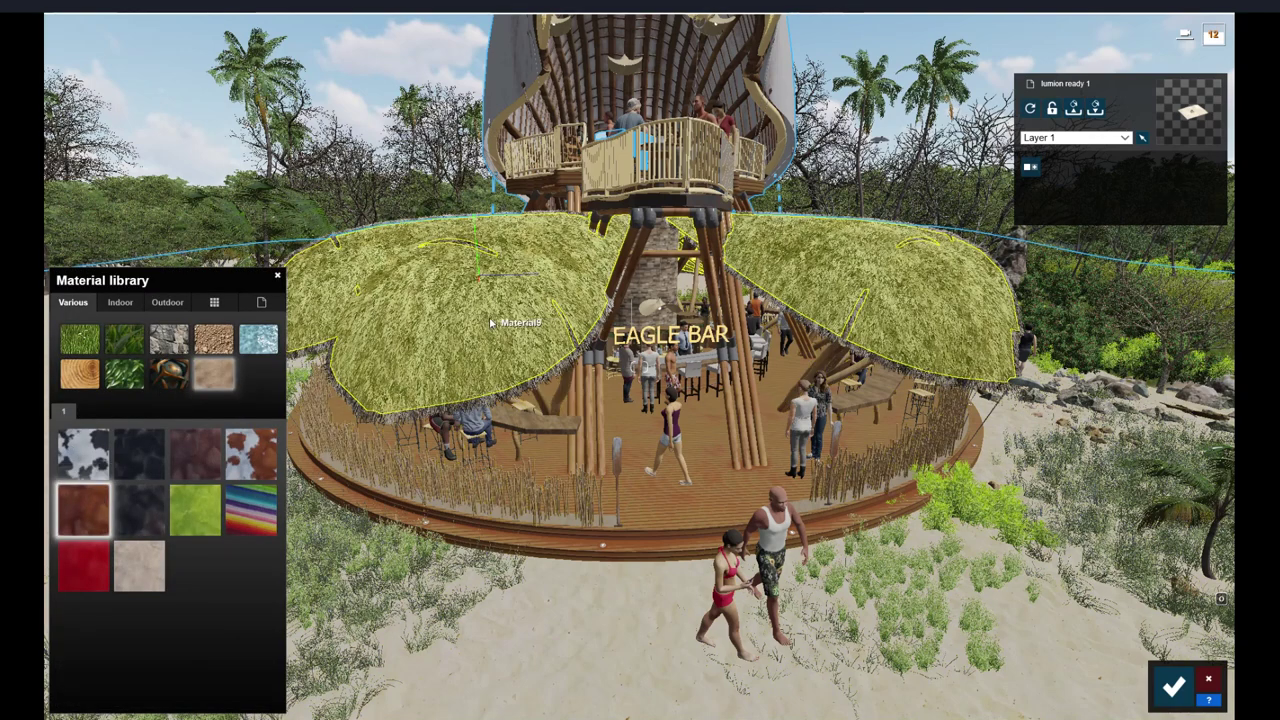
pyautogui.click(495, 322)
# Preview a thatched-roof image as a possible fur texture, then cancel the choice
pyautogui.click(157, 418)
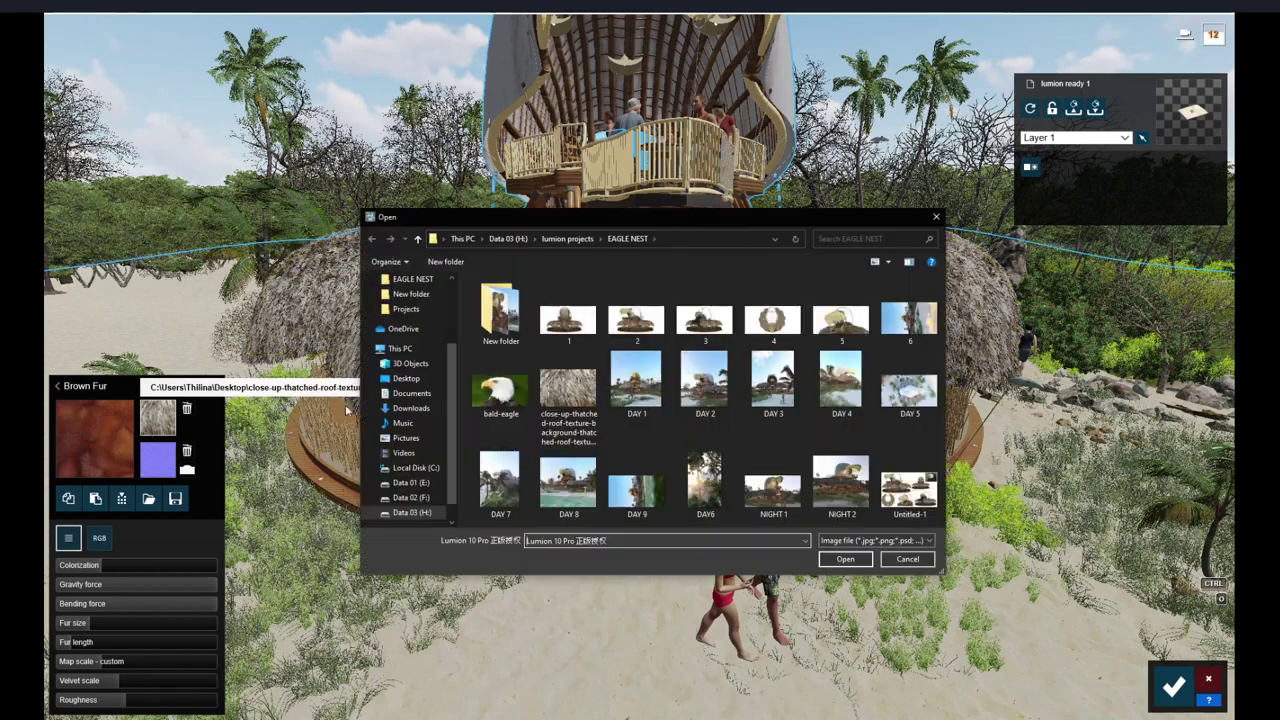
pyautogui.rightClick(585, 397)
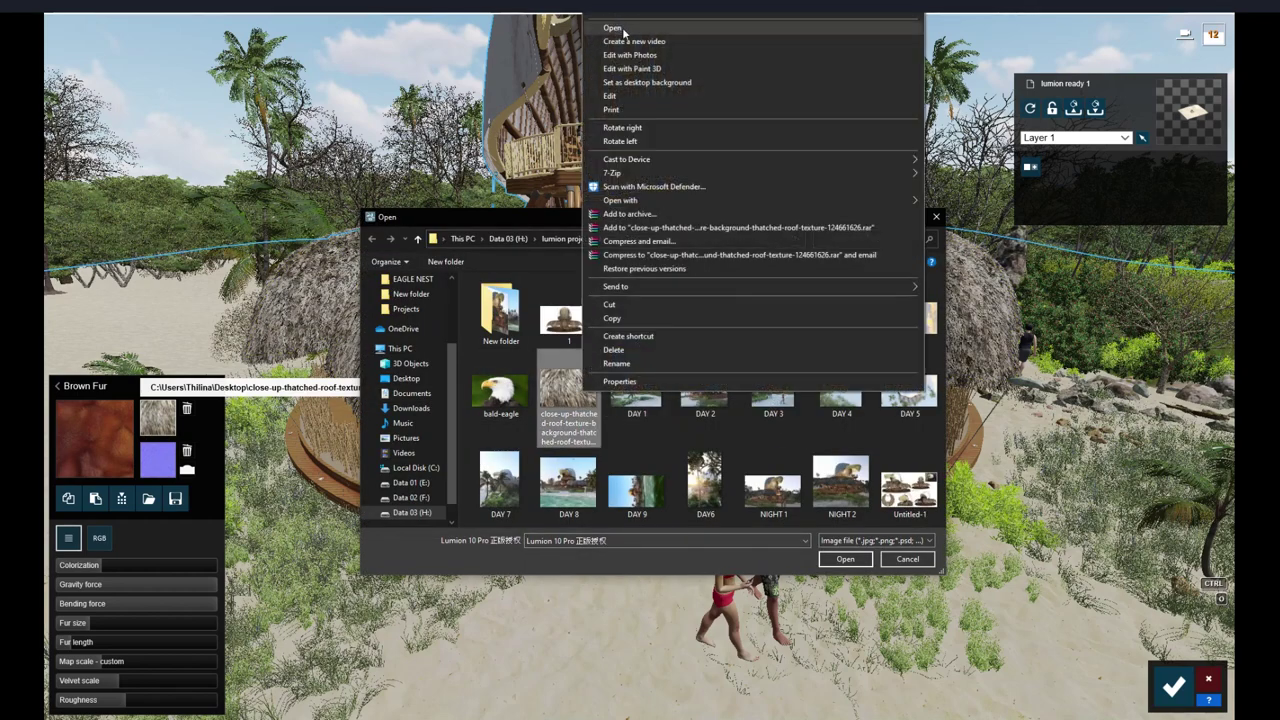
pyautogui.click(622, 30)
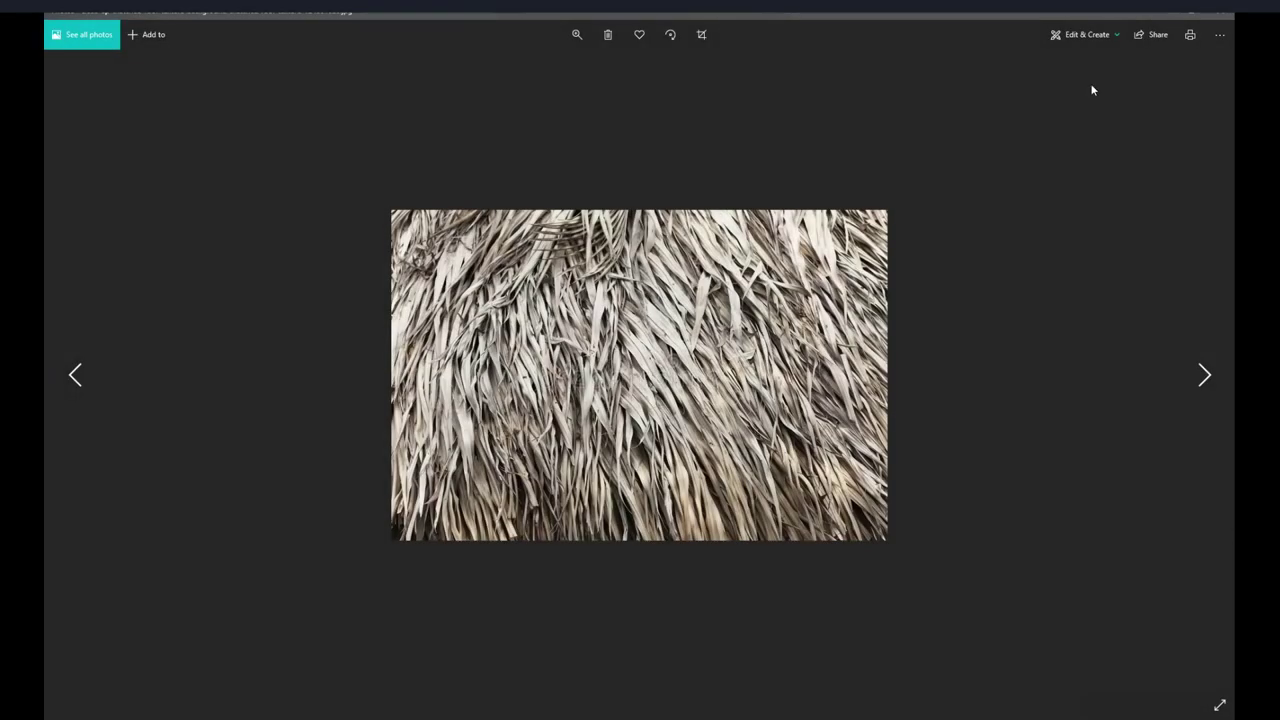
pyautogui.click(1220, 14)
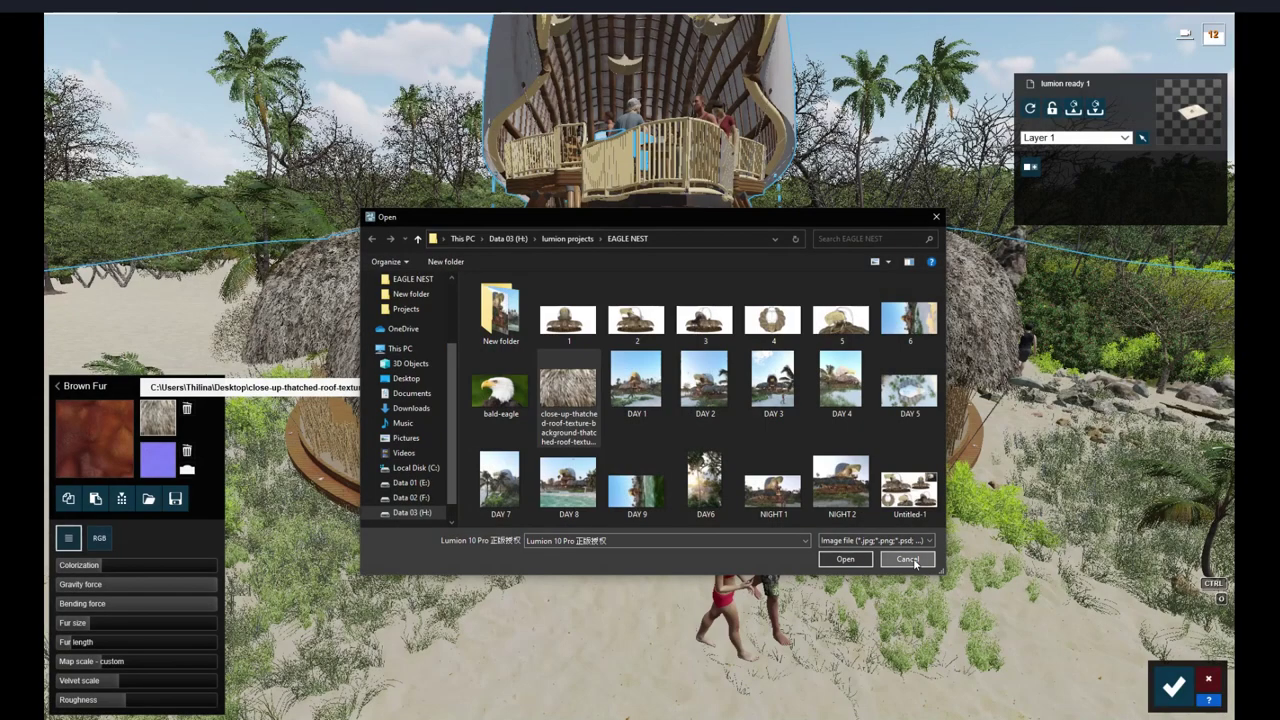
pyautogui.click(912, 560)
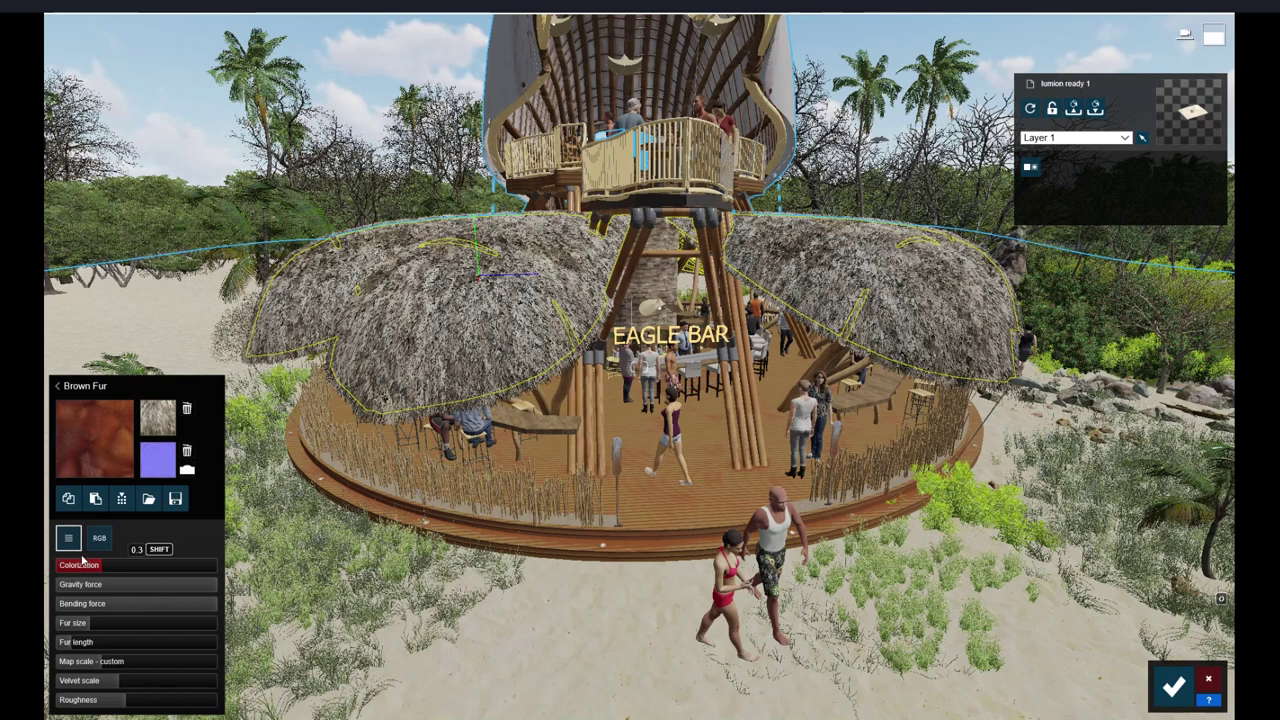
# Try the RGB colour picker on the fur tint, brightening then darkening it
pyautogui.click(99, 537)
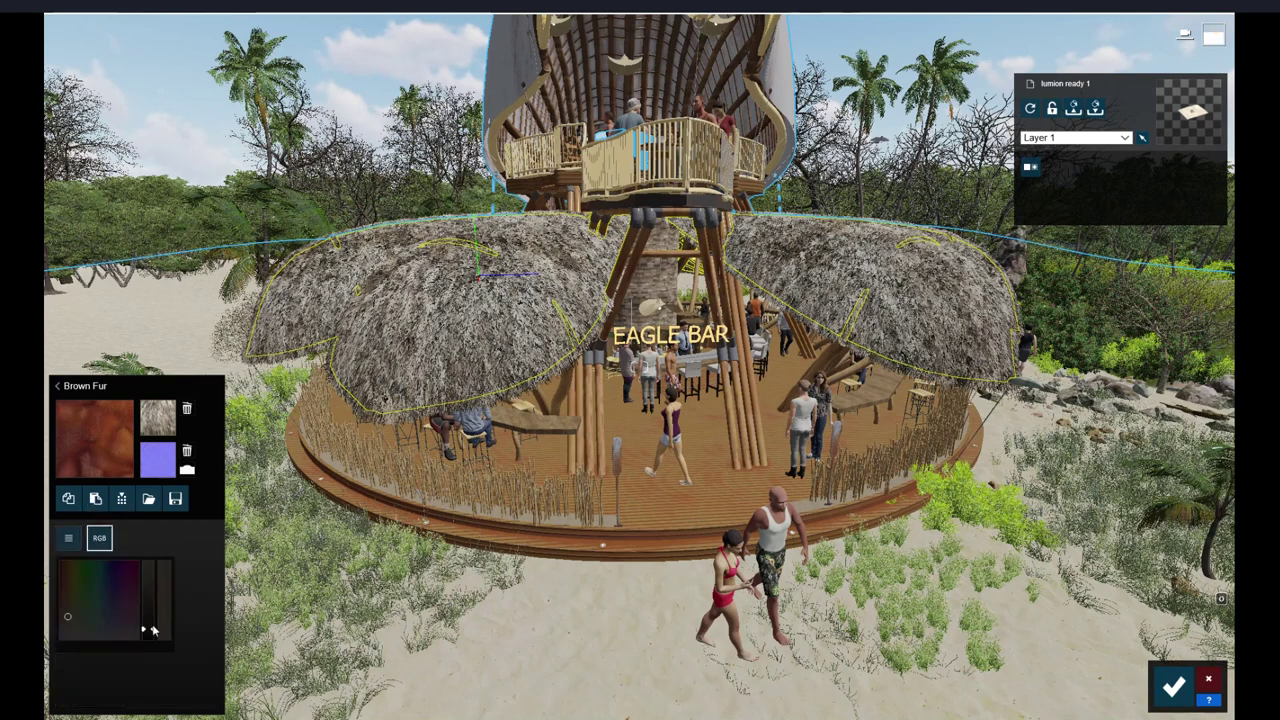
pyautogui.moveTo(150, 626); pyautogui.dragTo(150, 576)
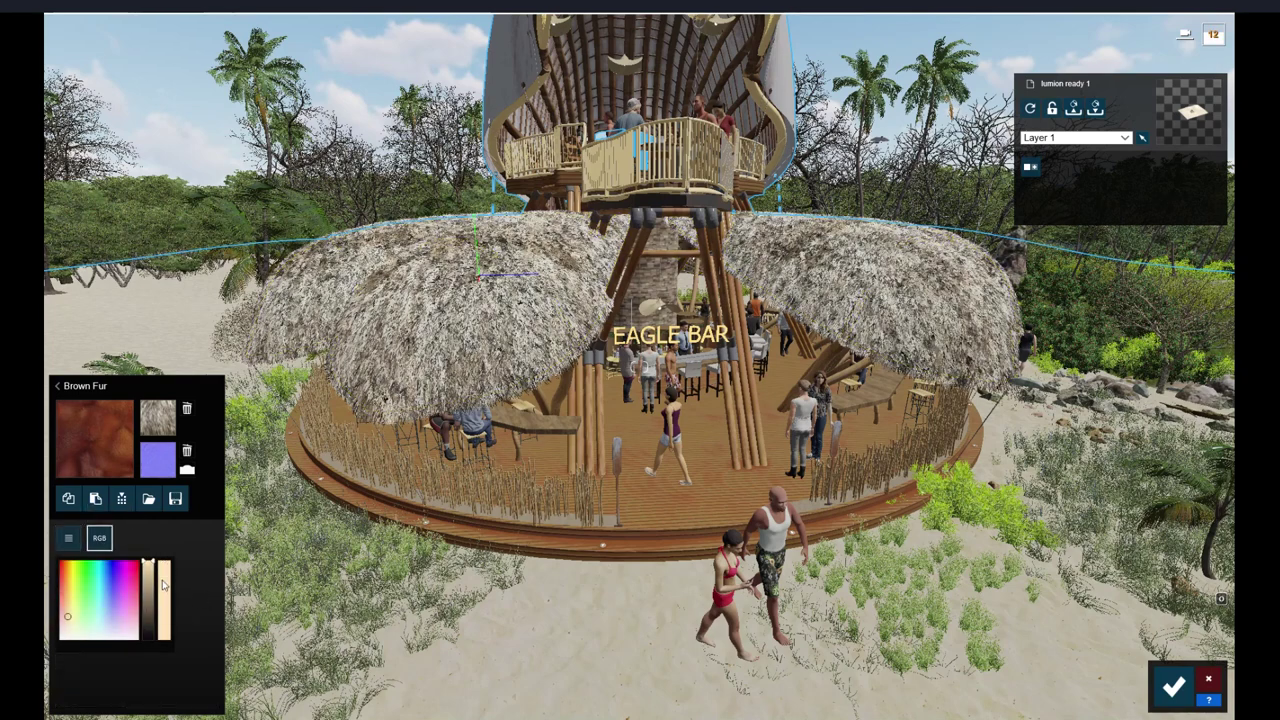
pyautogui.click(158, 627)
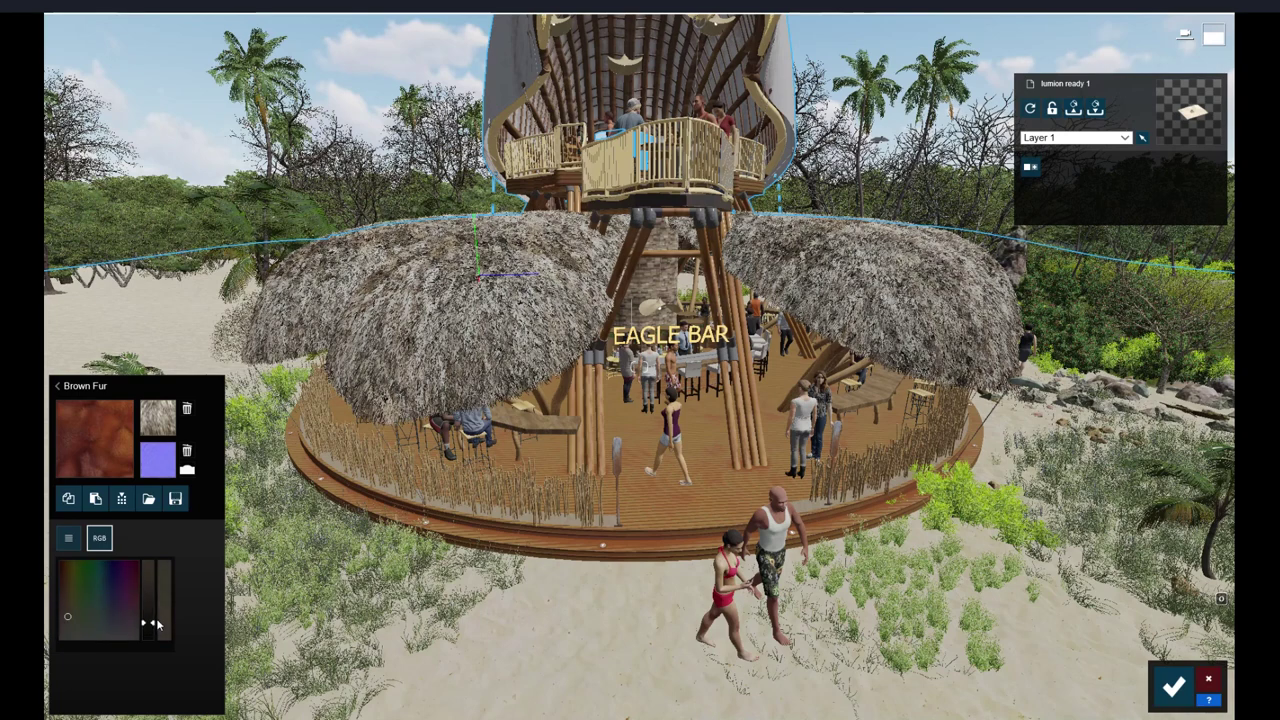
pyautogui.click(68, 537)
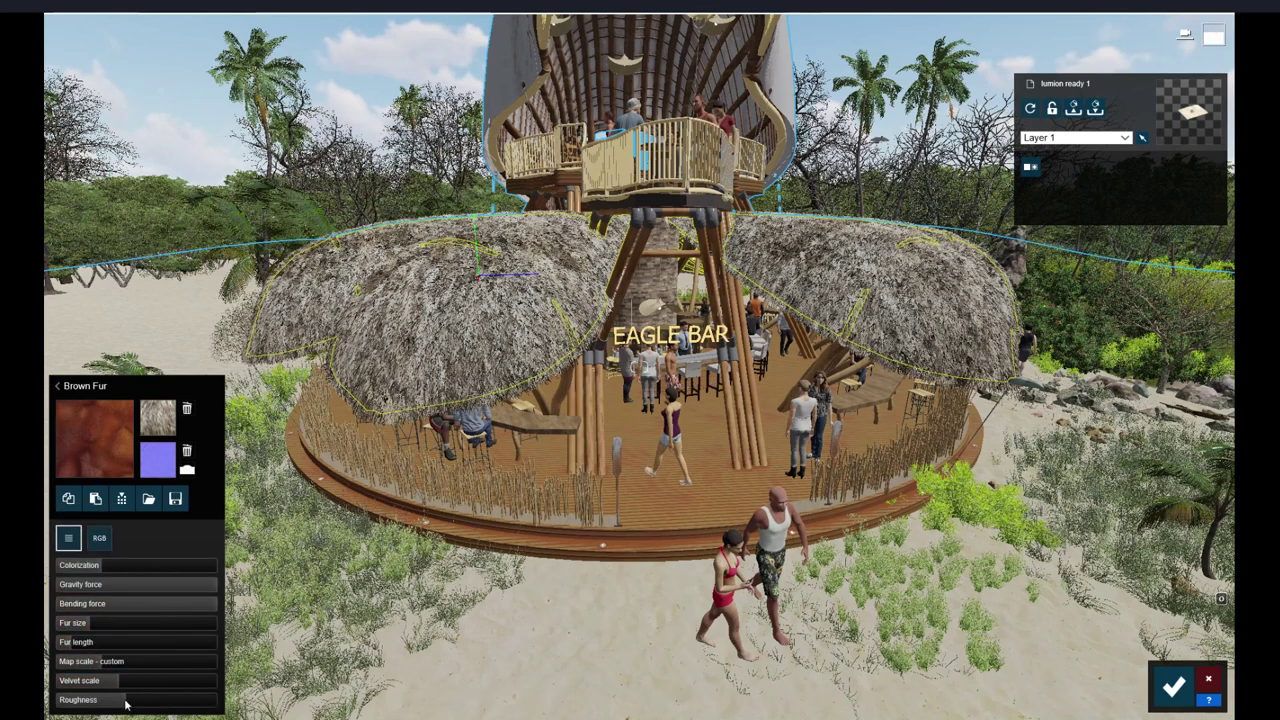
# Set the fur's Colorization to 0.3 and save the roof material
pyautogui.moveTo(89, 569); pyautogui.dragTo(78, 573)
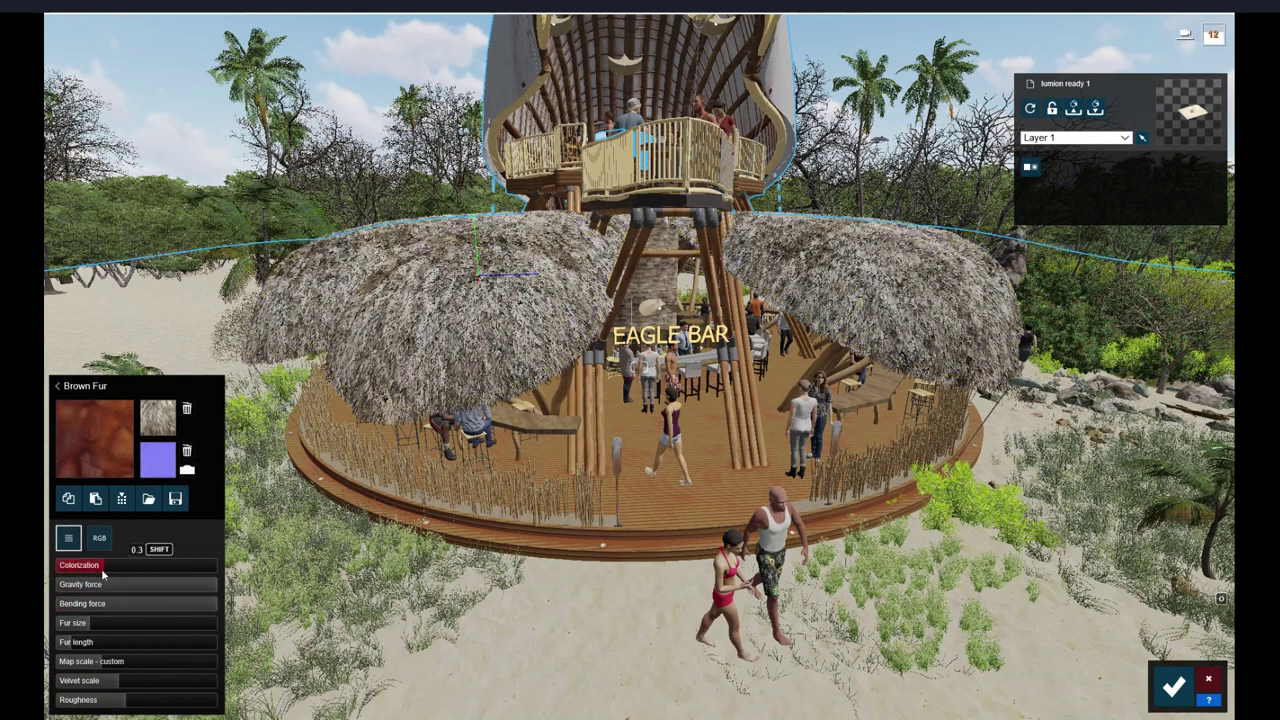
pyautogui.click(168, 568)
pyautogui.click(102, 572)
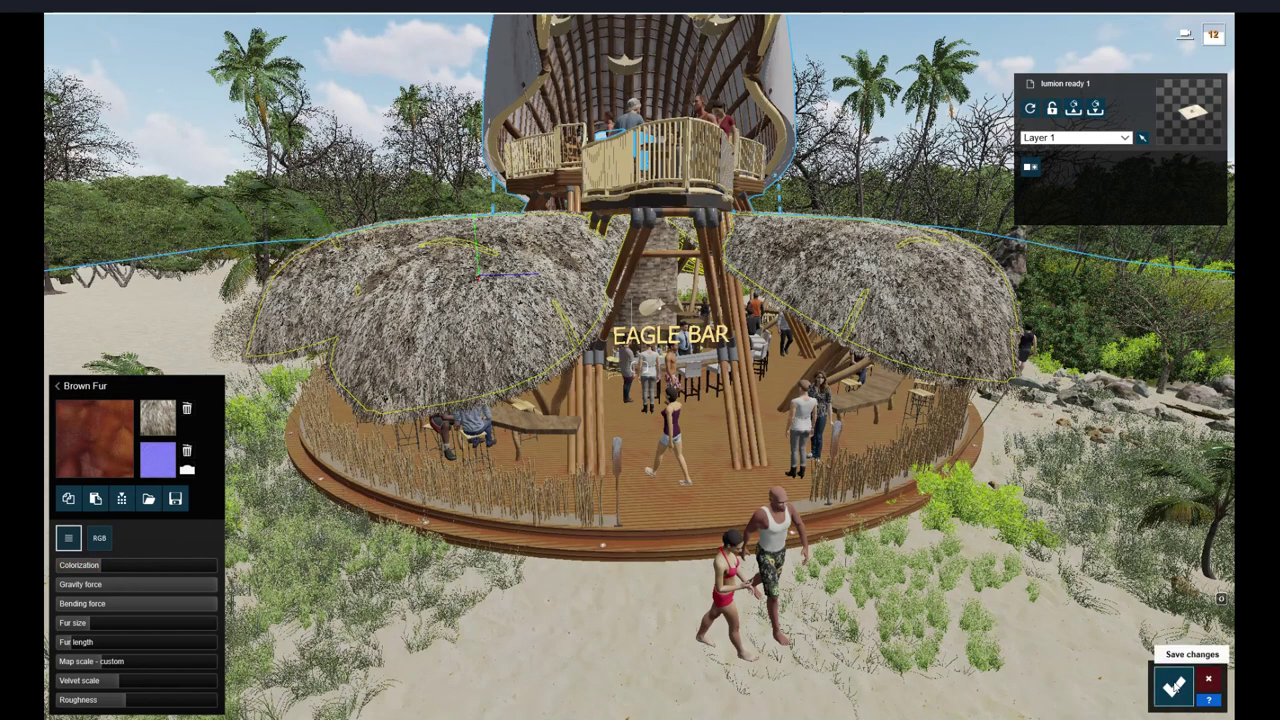
pyautogui.click(1174, 684)
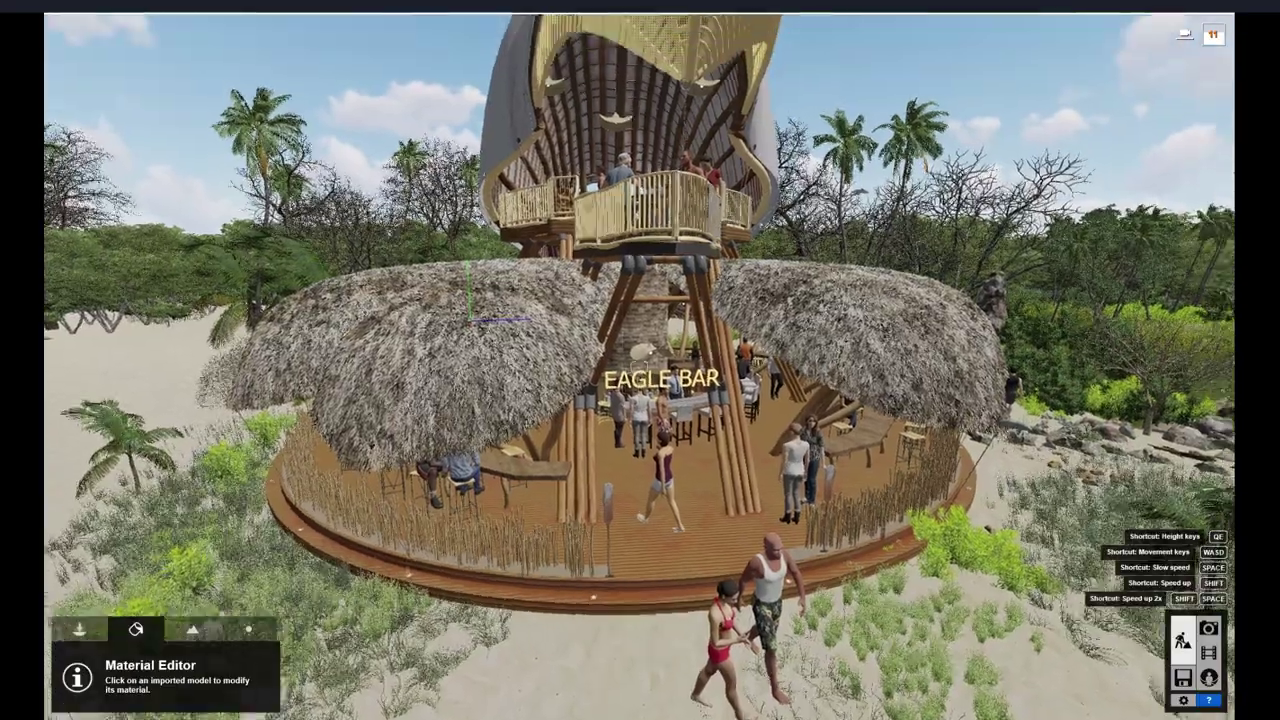
# Lower the small deck-edge light's Emissive glow to 6.0
pyautogui.scroll(-5, 736, 327)
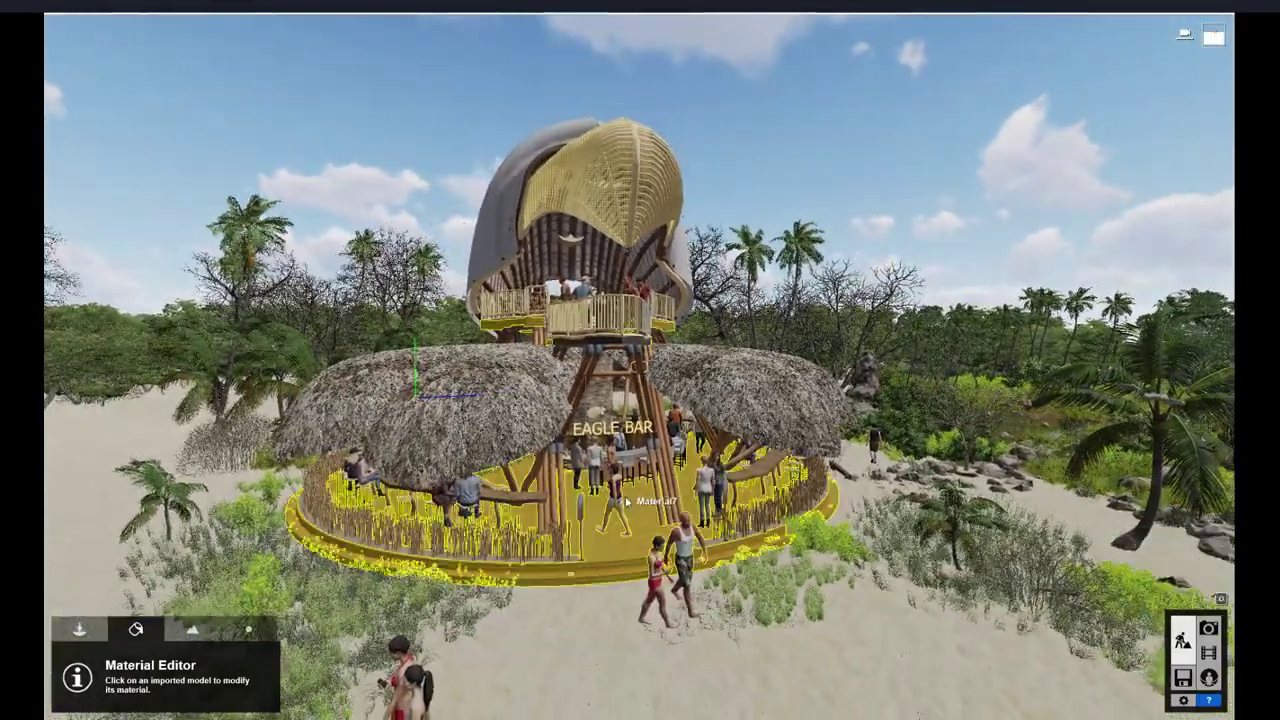
pyautogui.scroll(10, 640, 400)
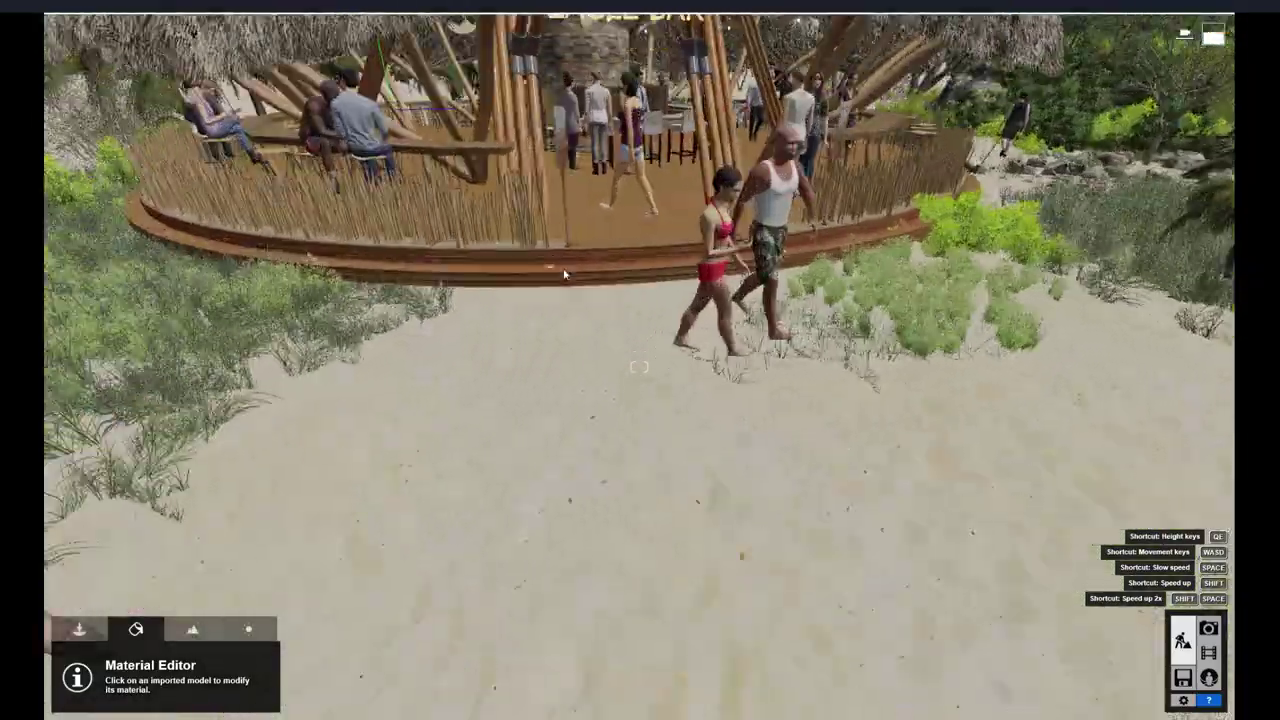
pyautogui.scroll(8, 639, 367)
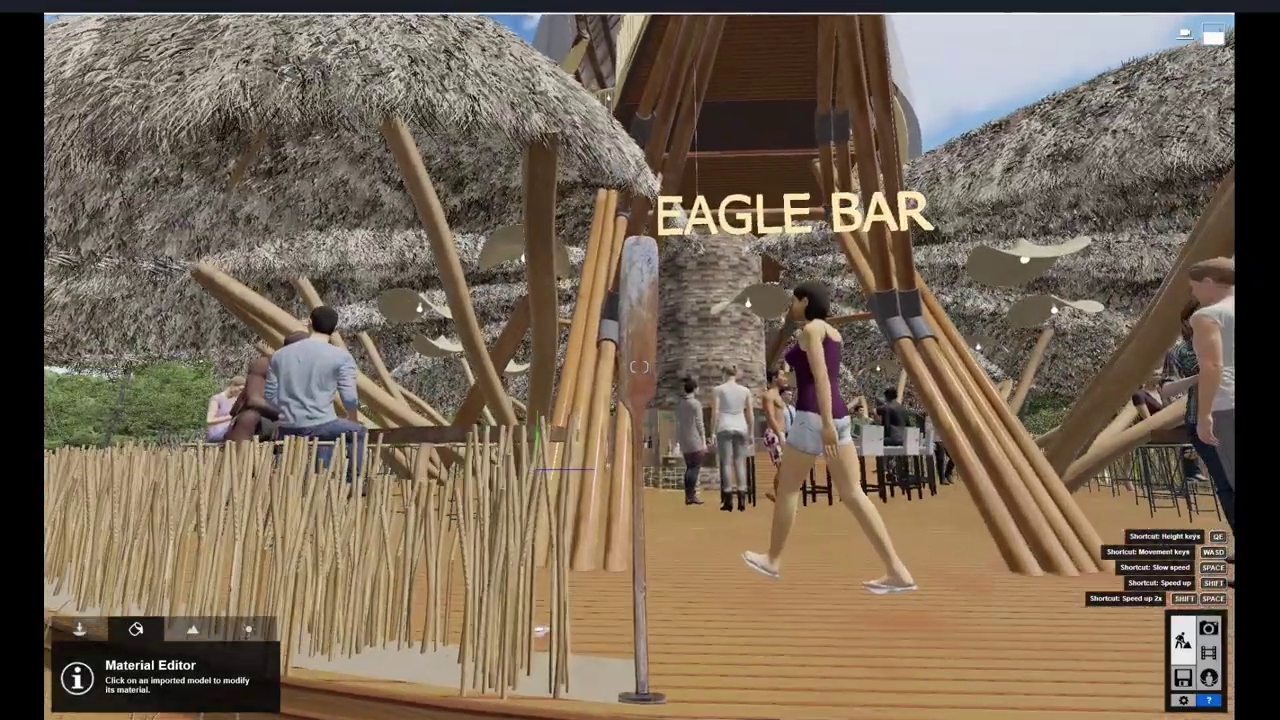
pyautogui.moveTo(591, 360); pyautogui.dragTo(591, 393, button='right')
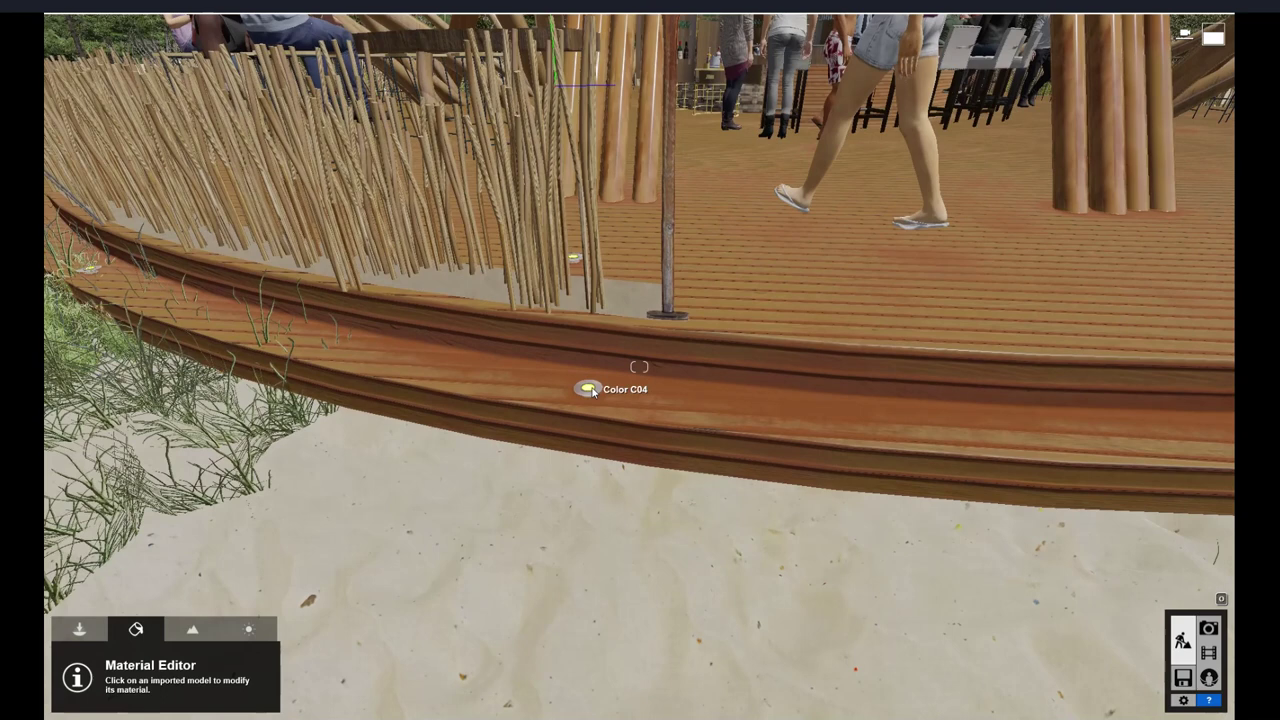
pyautogui.click(757, 172)
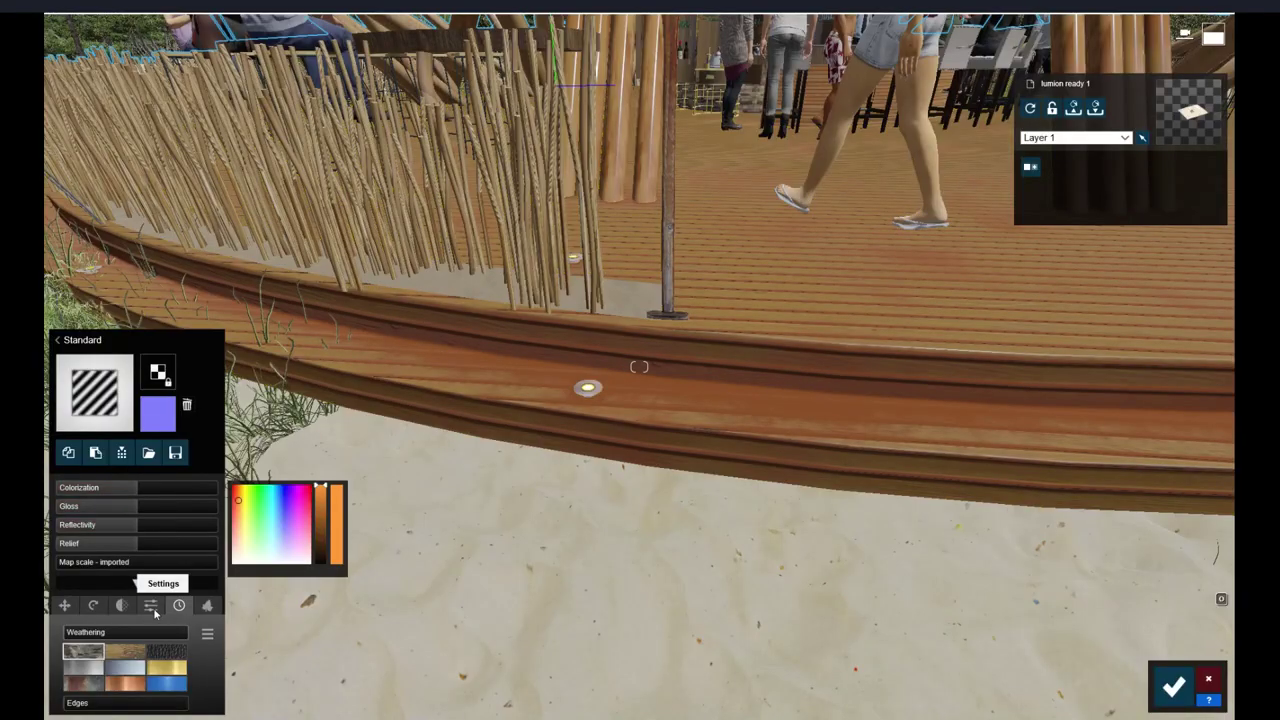
pyautogui.click(150, 605)
pyautogui.moveTo(115, 632)
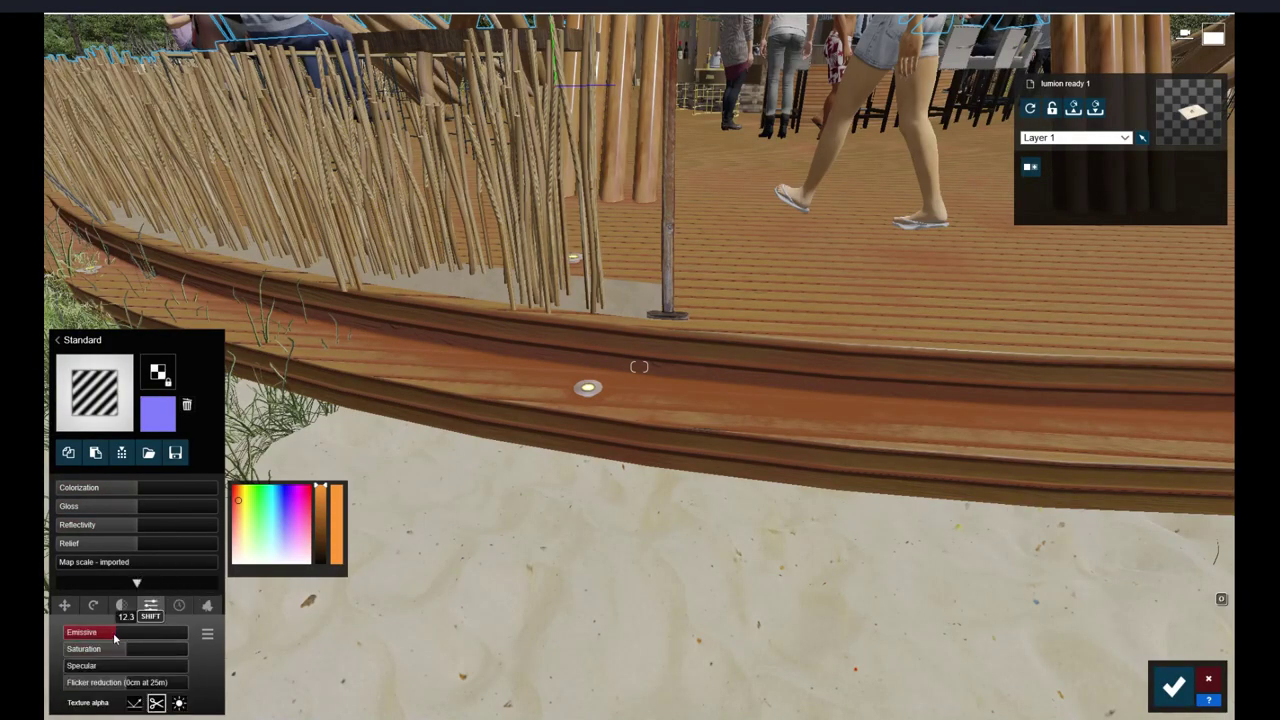
pyautogui.moveTo(117, 638); pyautogui.dragTo(111, 638)
# Back the view away to frame the bar from the beach and save the material changes
pyautogui.press('s')
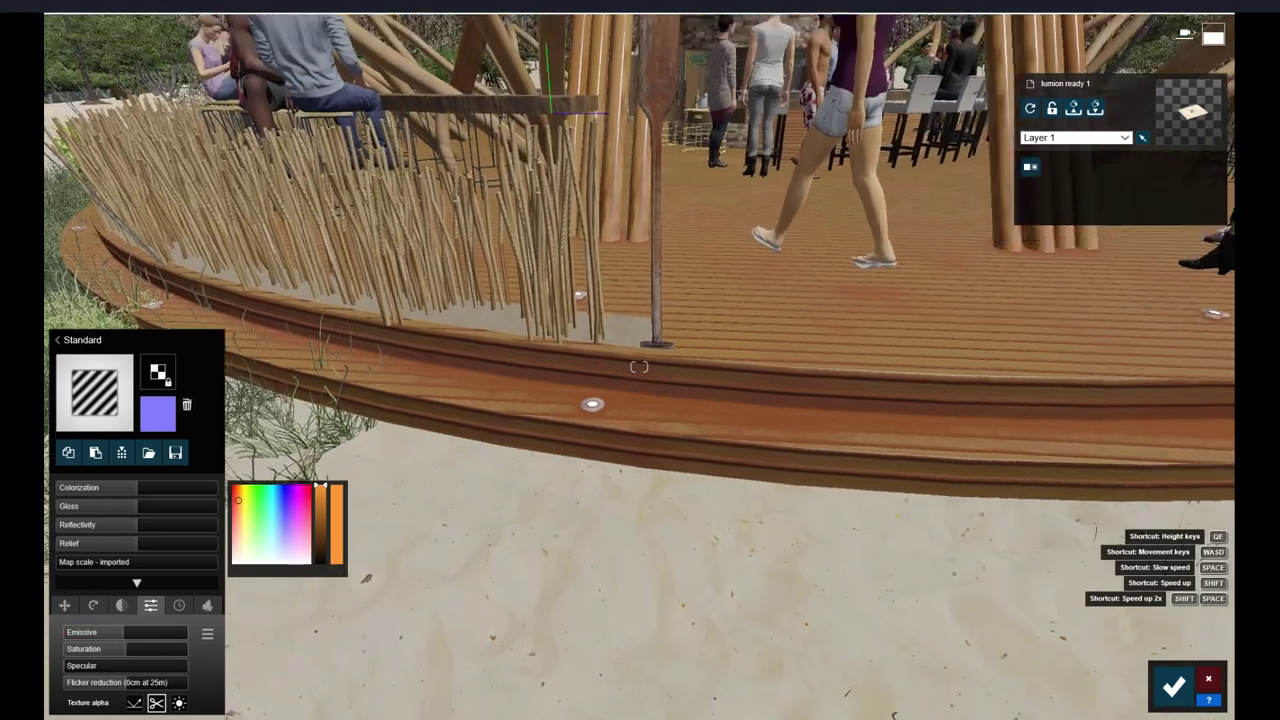
pyautogui.press('s')
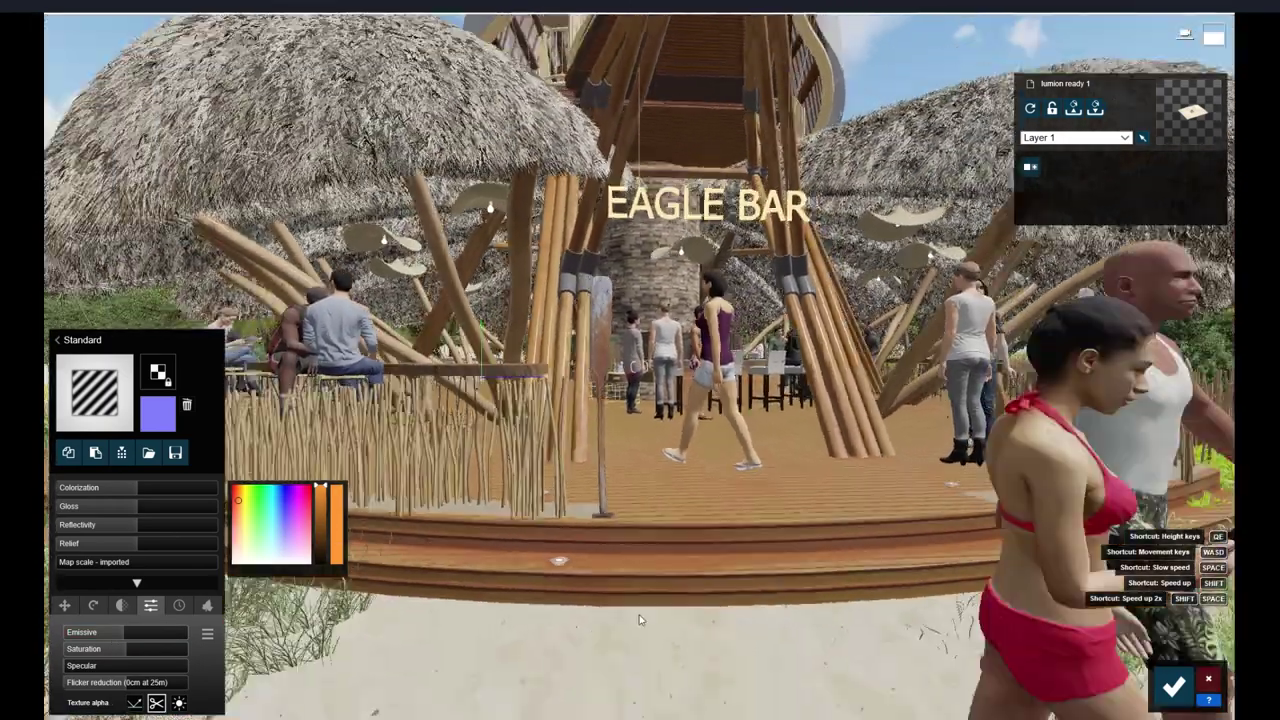
pyautogui.press('s')
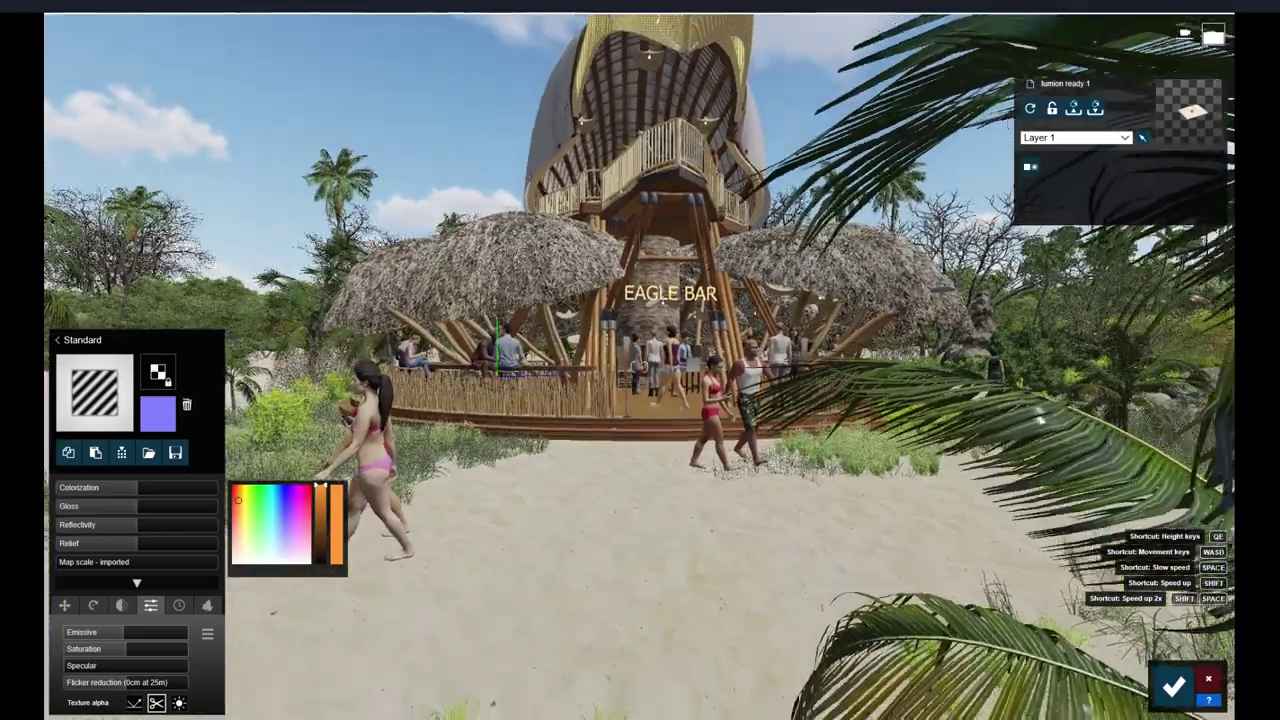
pyautogui.click(1176, 686)
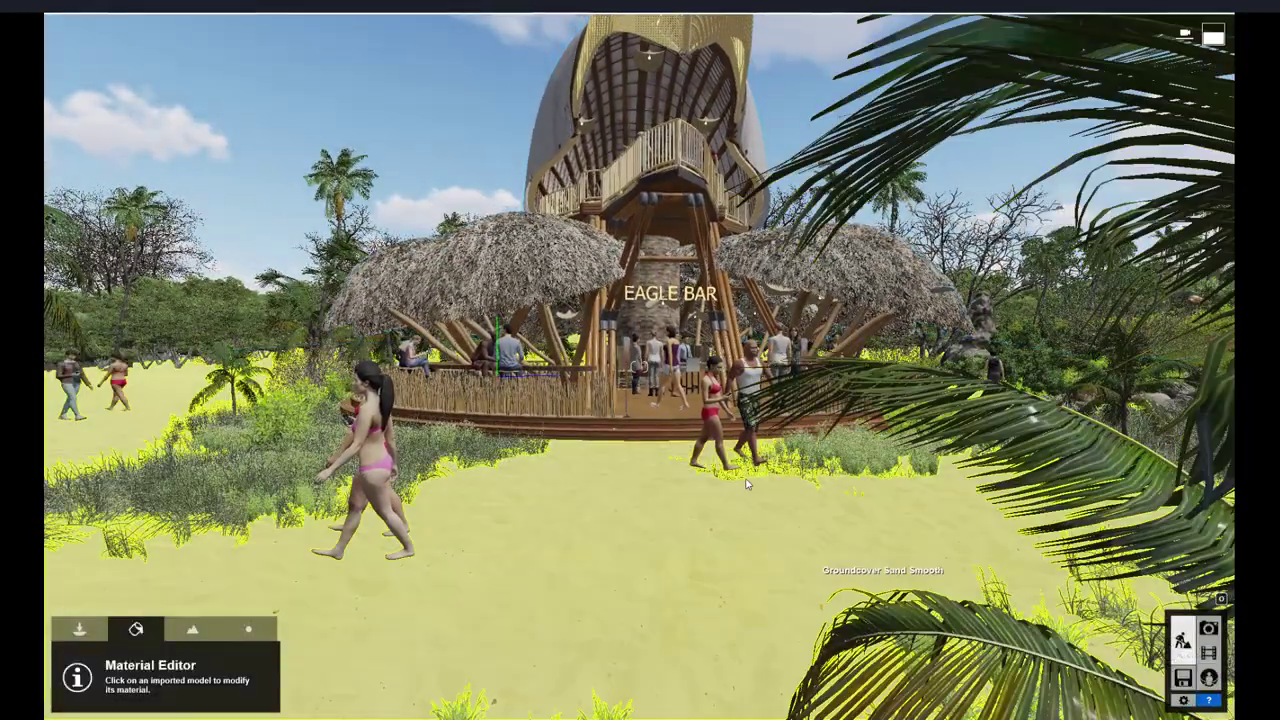
pyautogui.moveTo(817, 483); pyautogui.dragTo(1135, 625, button='right')
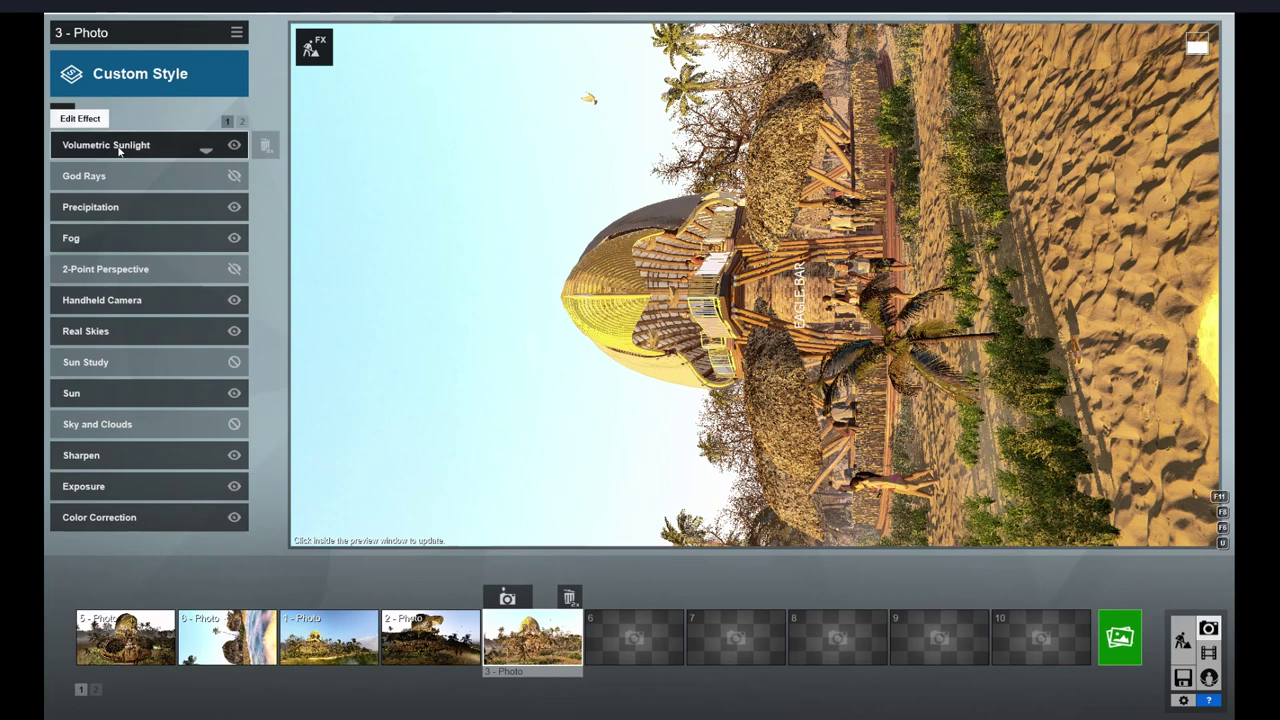
# Raise the Precipitation effect's phase to 0.4 after checking Volumetric Sunlight
pyautogui.click(119, 151)
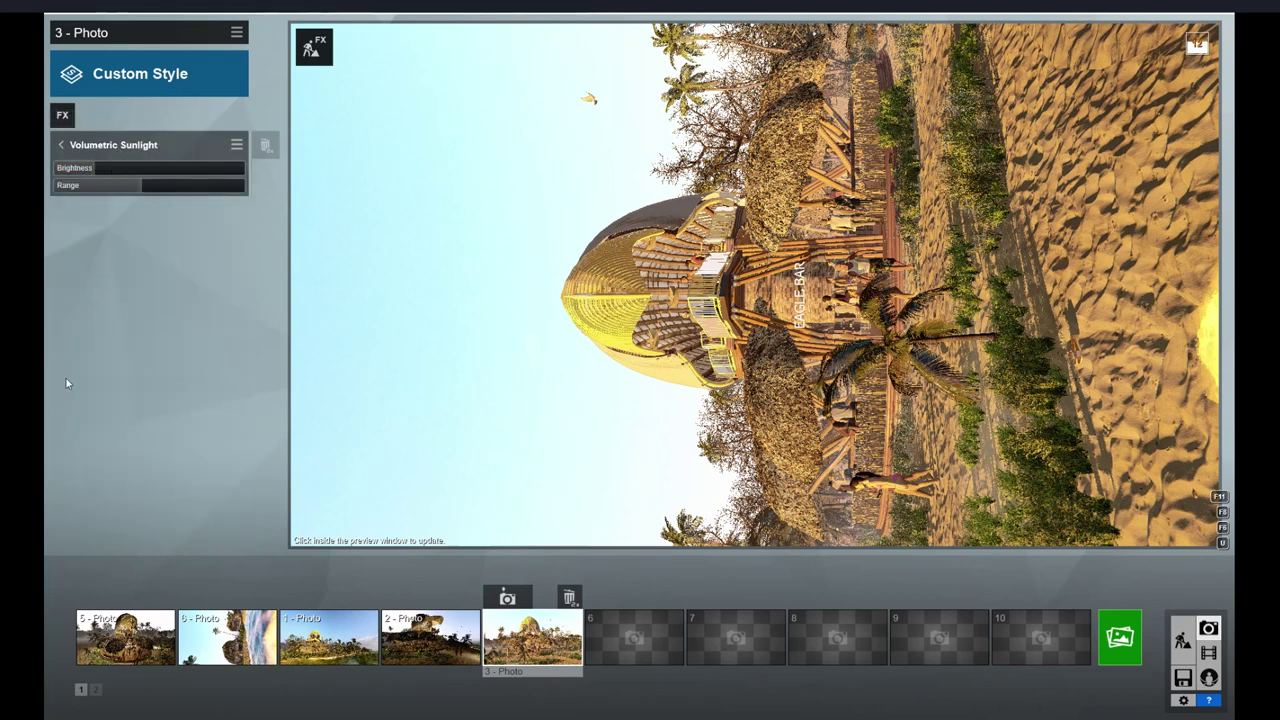
pyautogui.click(58, 147)
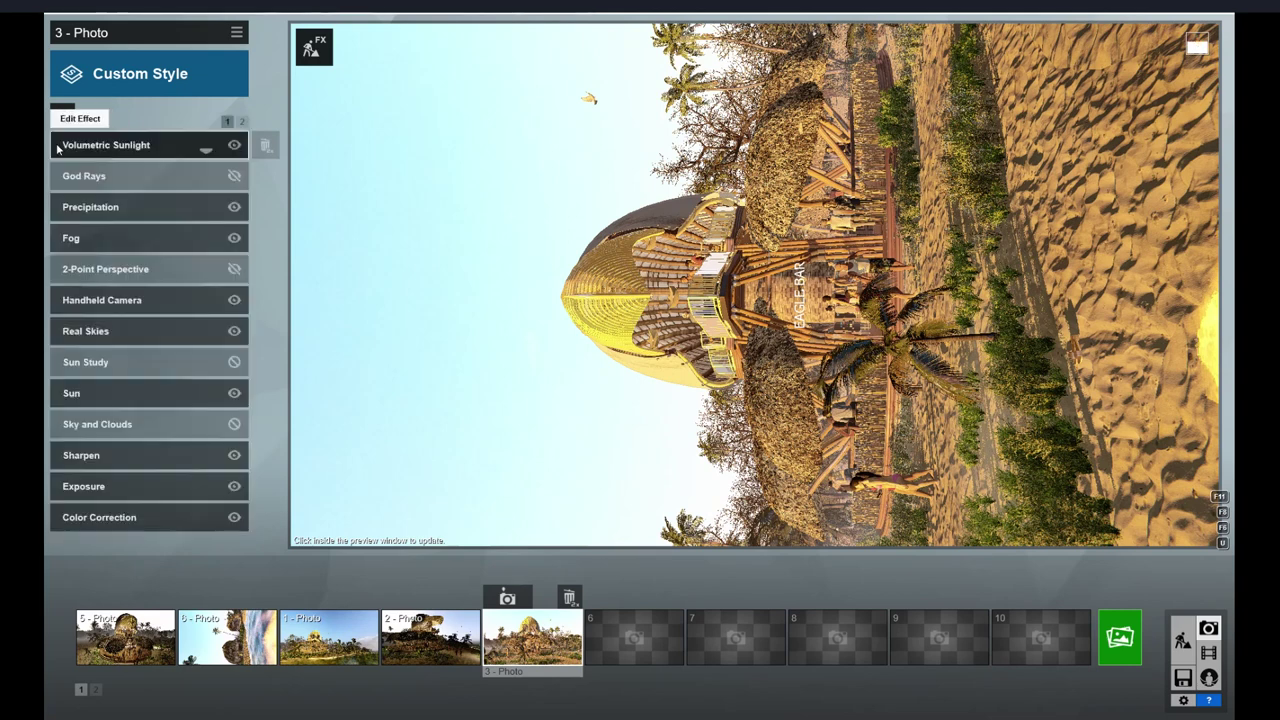
pyautogui.click(82, 210)
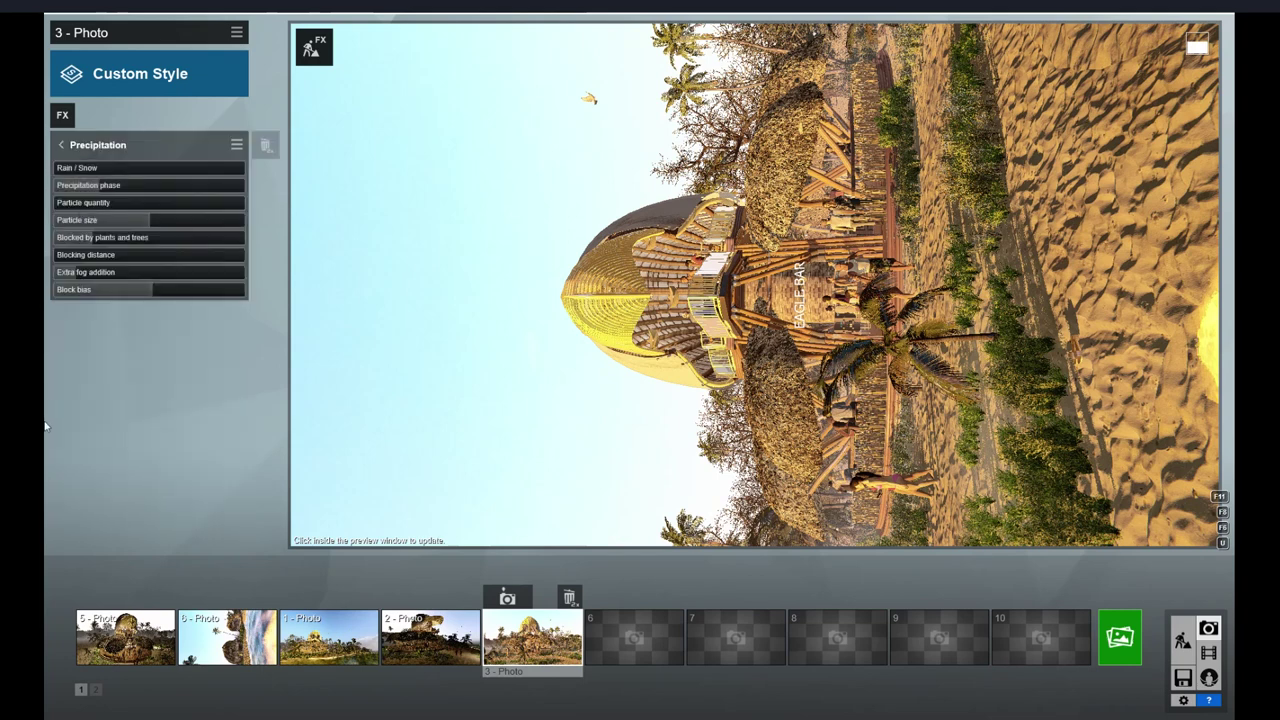
pyautogui.moveTo(115, 186)
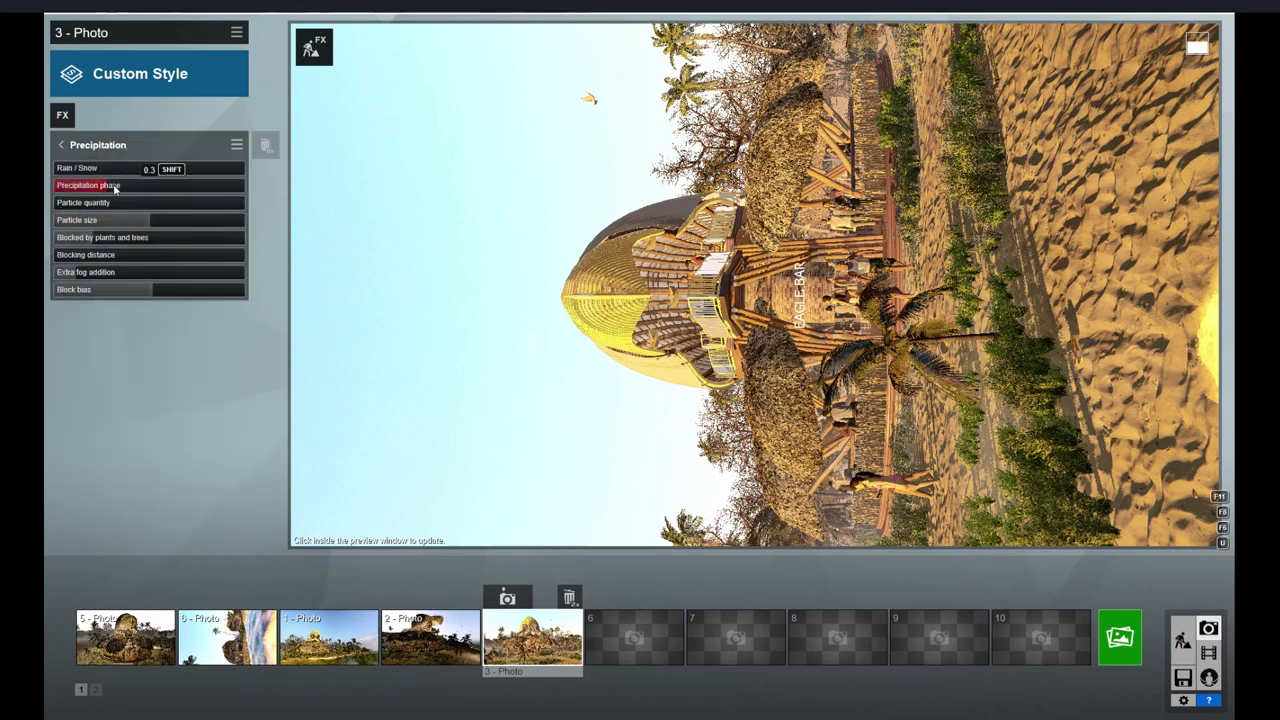
pyautogui.click(125, 189)
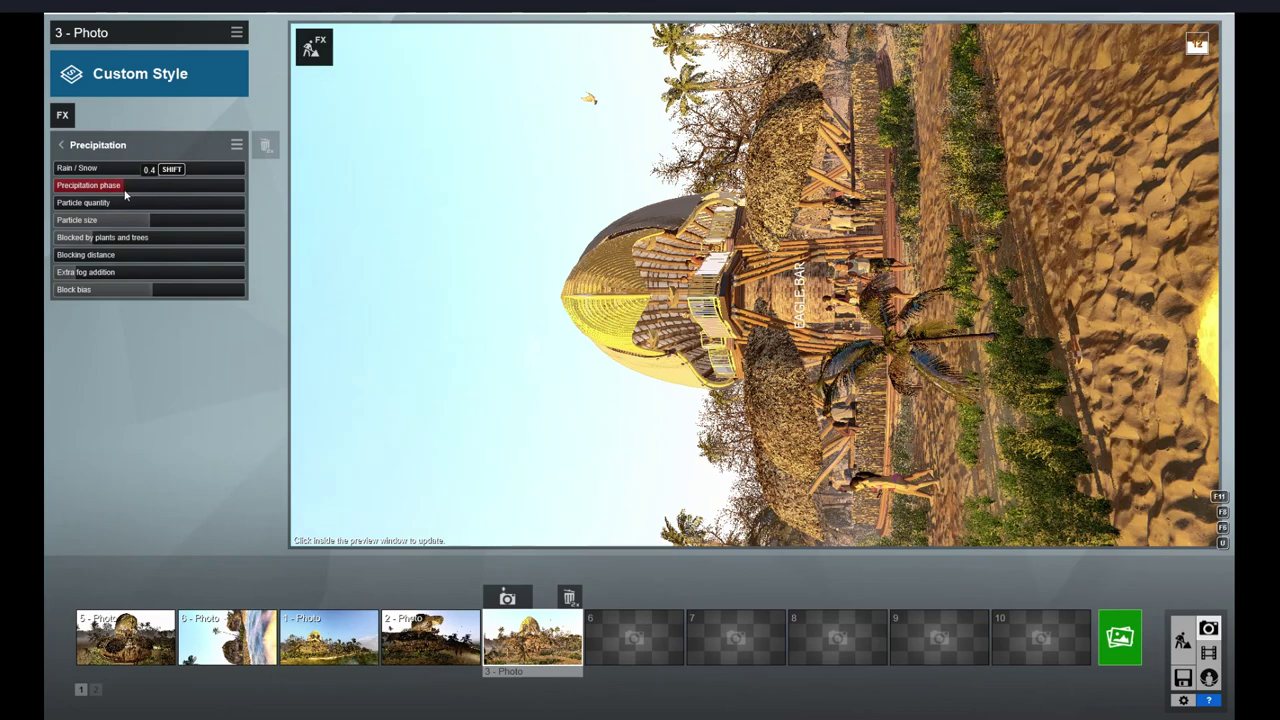
pyautogui.click(61, 145)
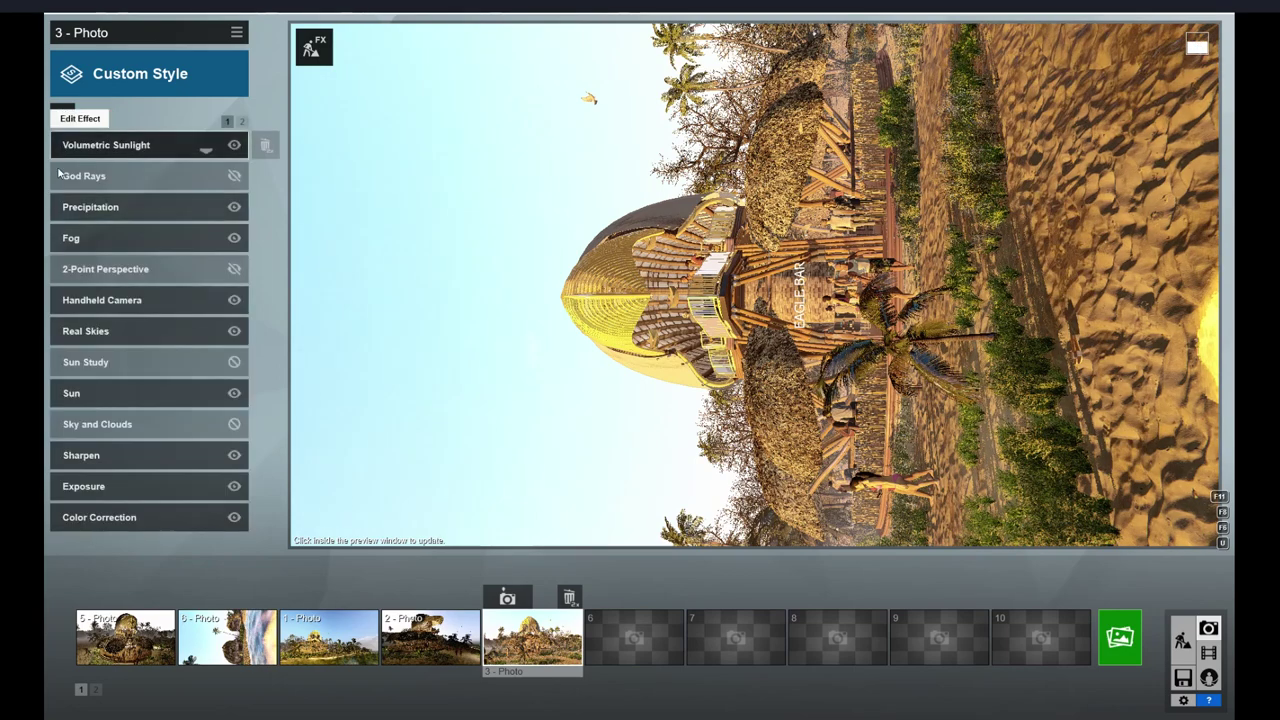
# Check the Fog settings, then disable the Handheld Camera effect so the preview sits level
pyautogui.click(80, 242)
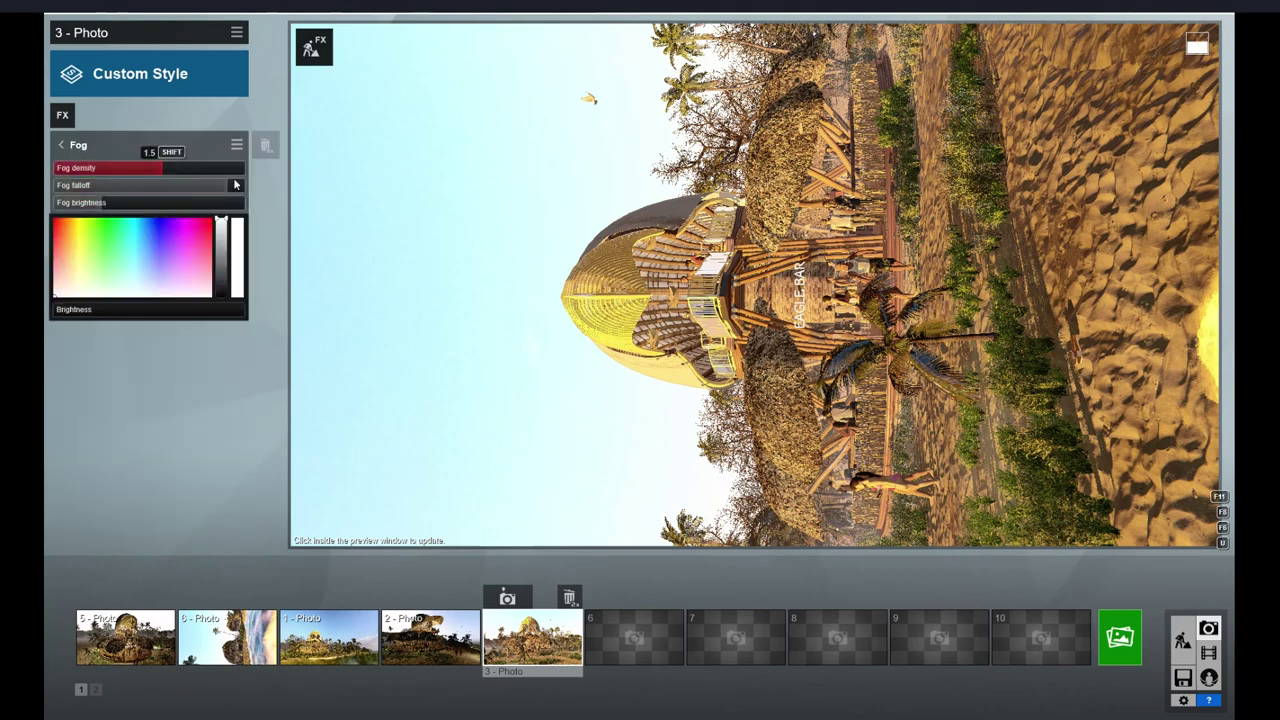
pyautogui.click(65, 146)
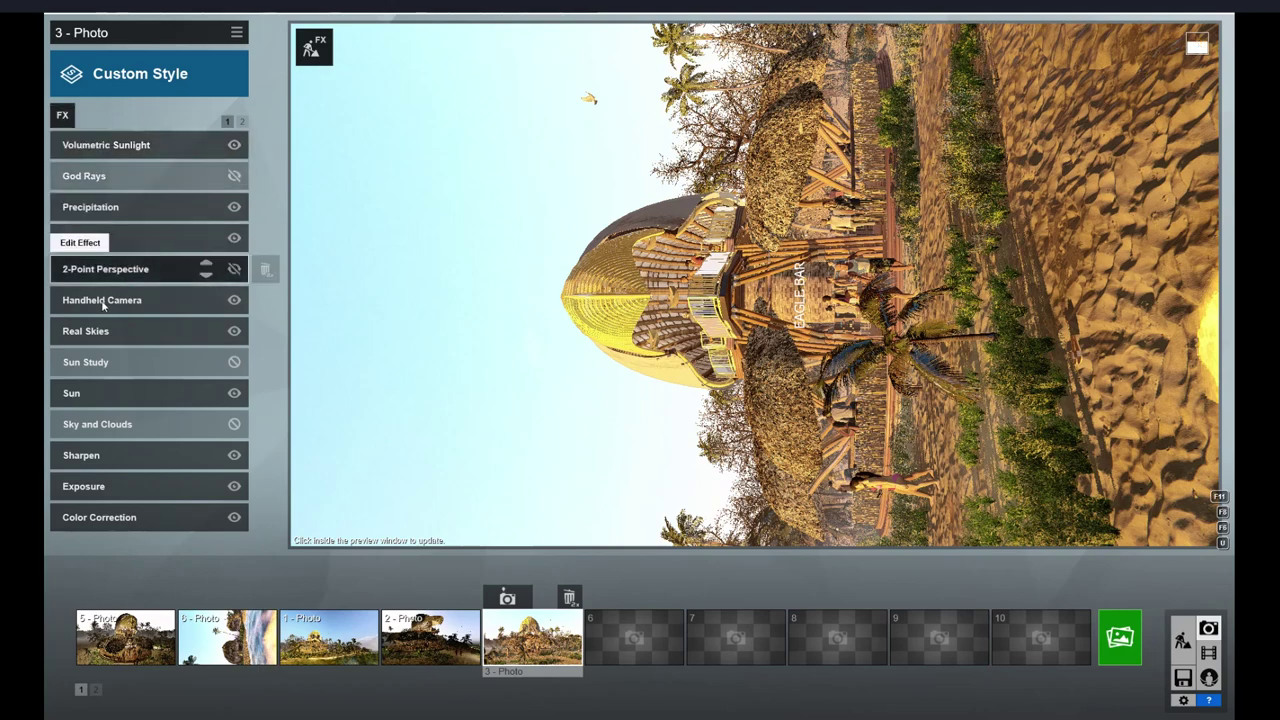
pyautogui.click(234, 300)
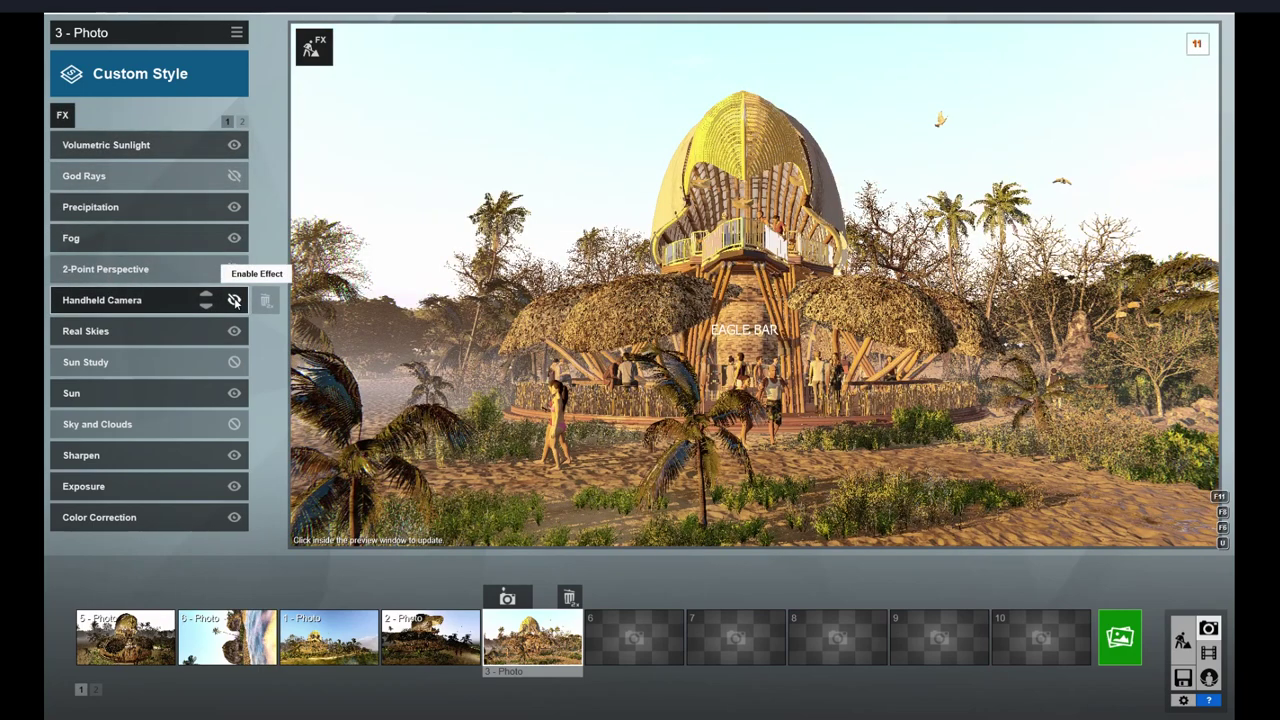
# Review the Real Skies and Sun effects, keeping the current sky and sun unchanged
pyautogui.click(91, 334)
pyautogui.click(116, 181)
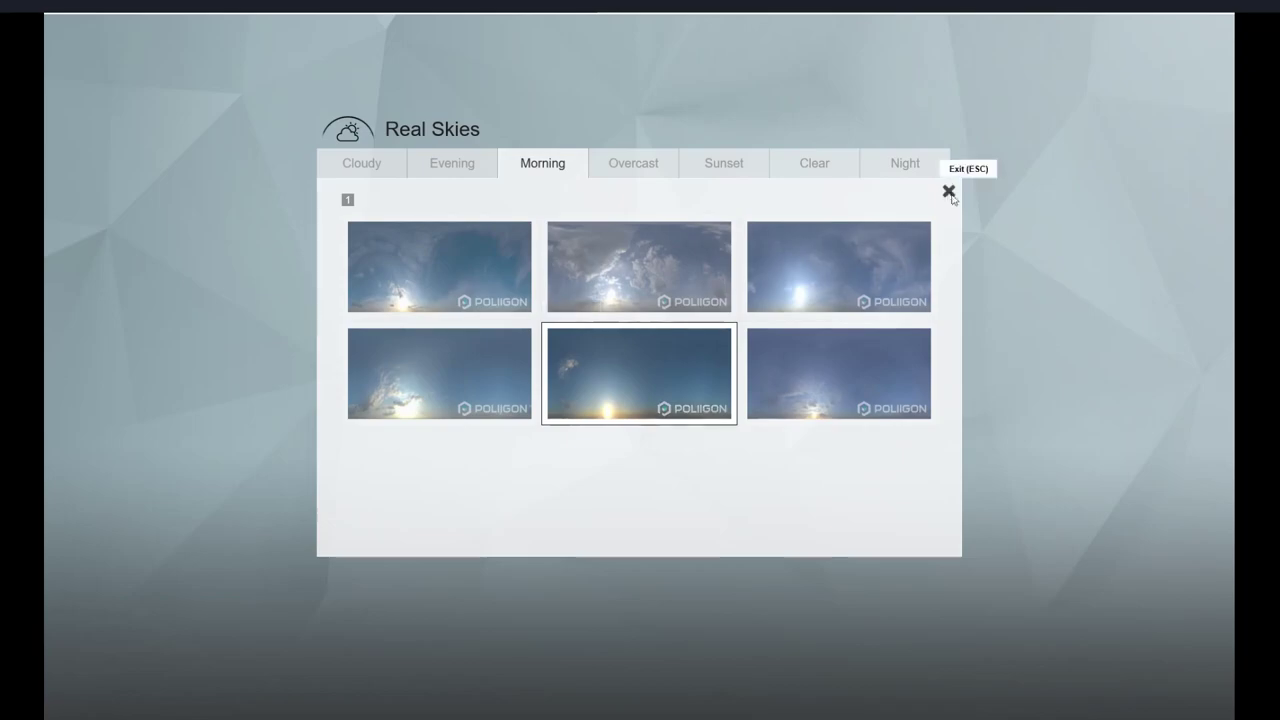
pyautogui.click(142, 372)
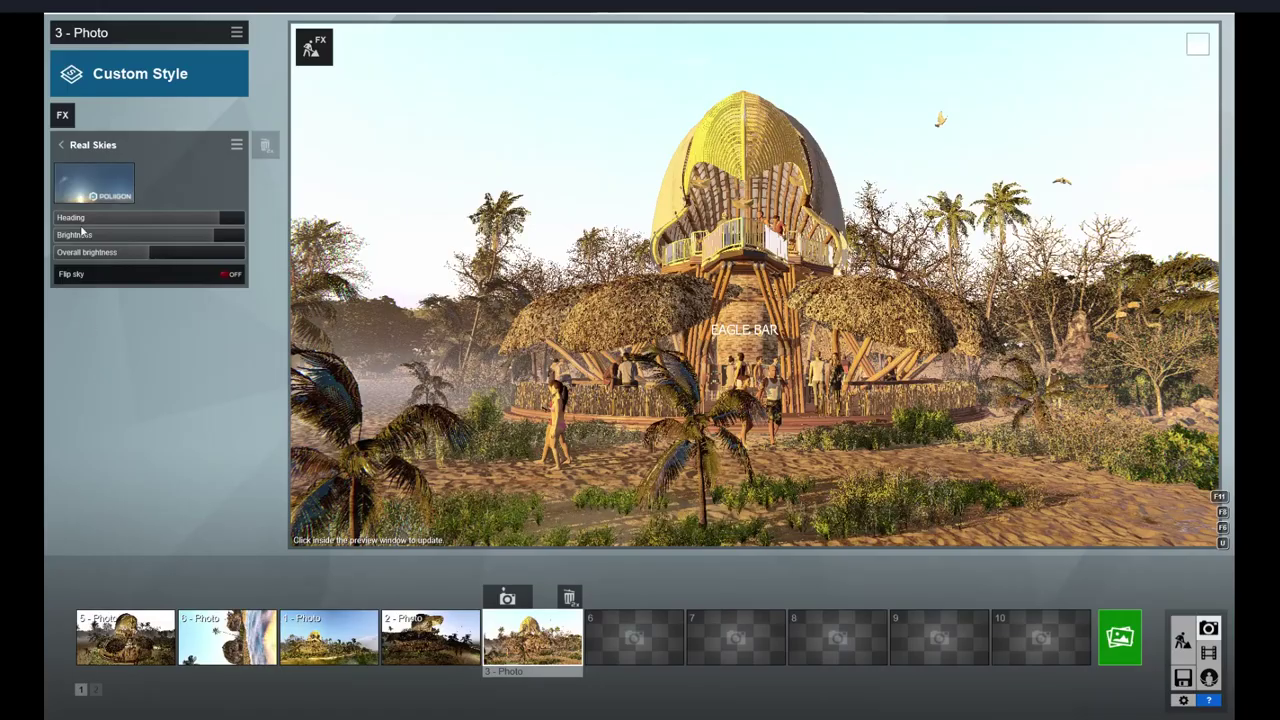
pyautogui.click(62, 146)
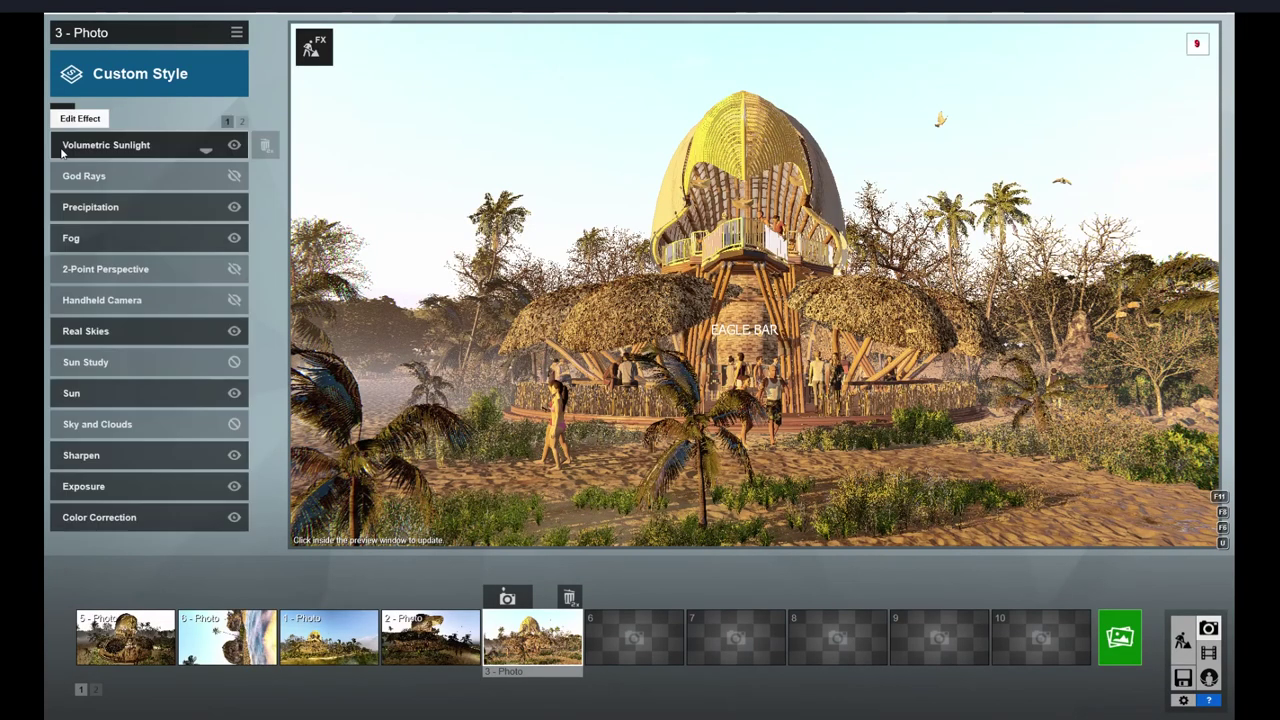
pyautogui.click(84, 395)
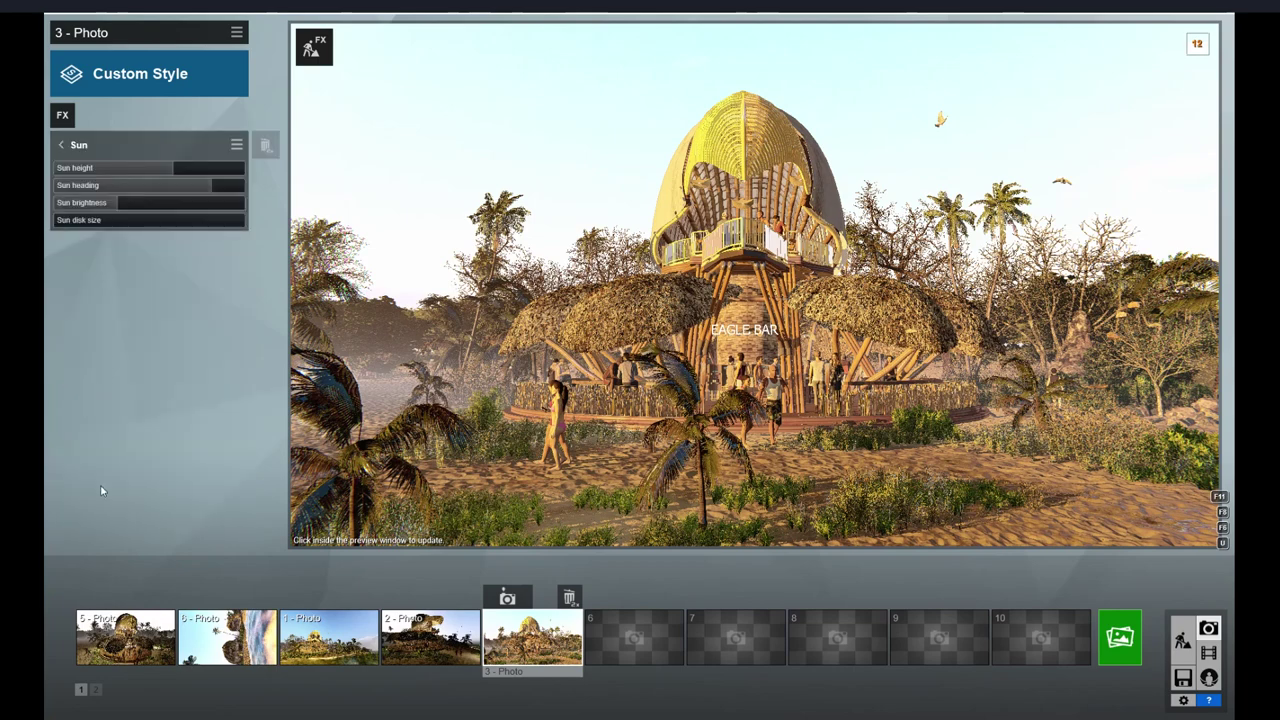
pyautogui.click(61, 145)
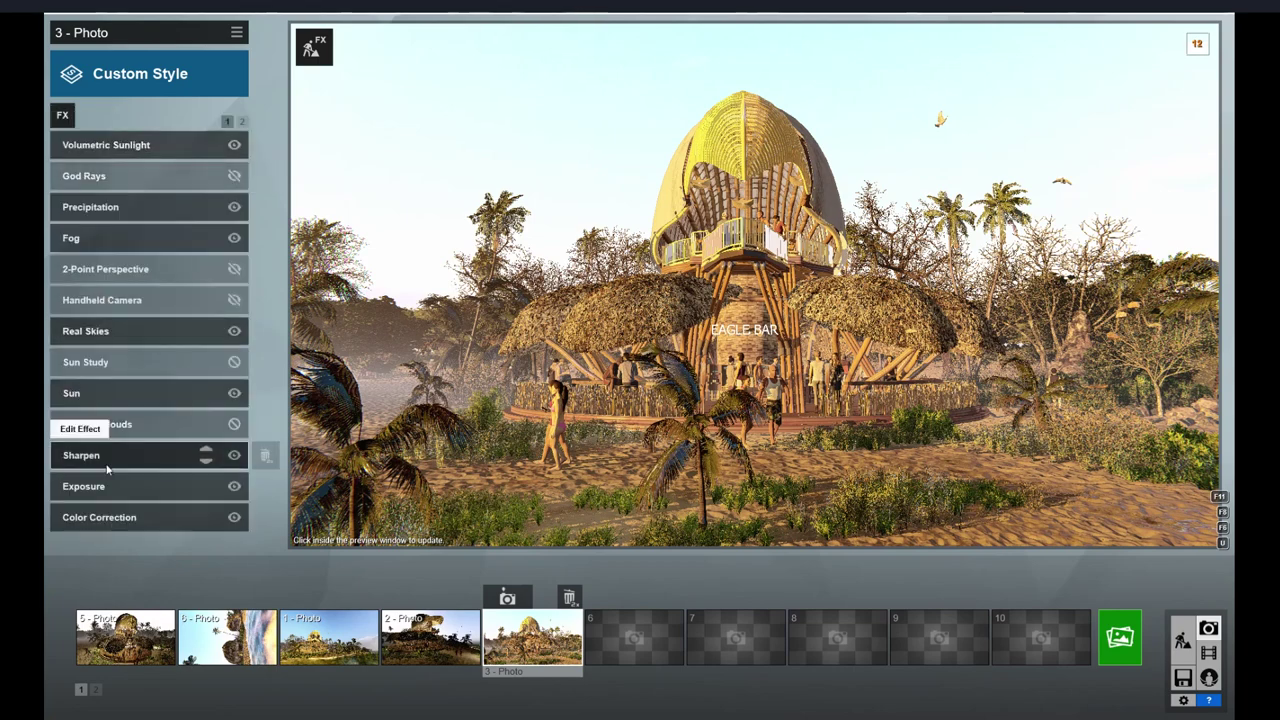
# Set Sharpen intensity to 0.4, leaving Exposure and Color Correction as they were
pyautogui.click(92, 456)
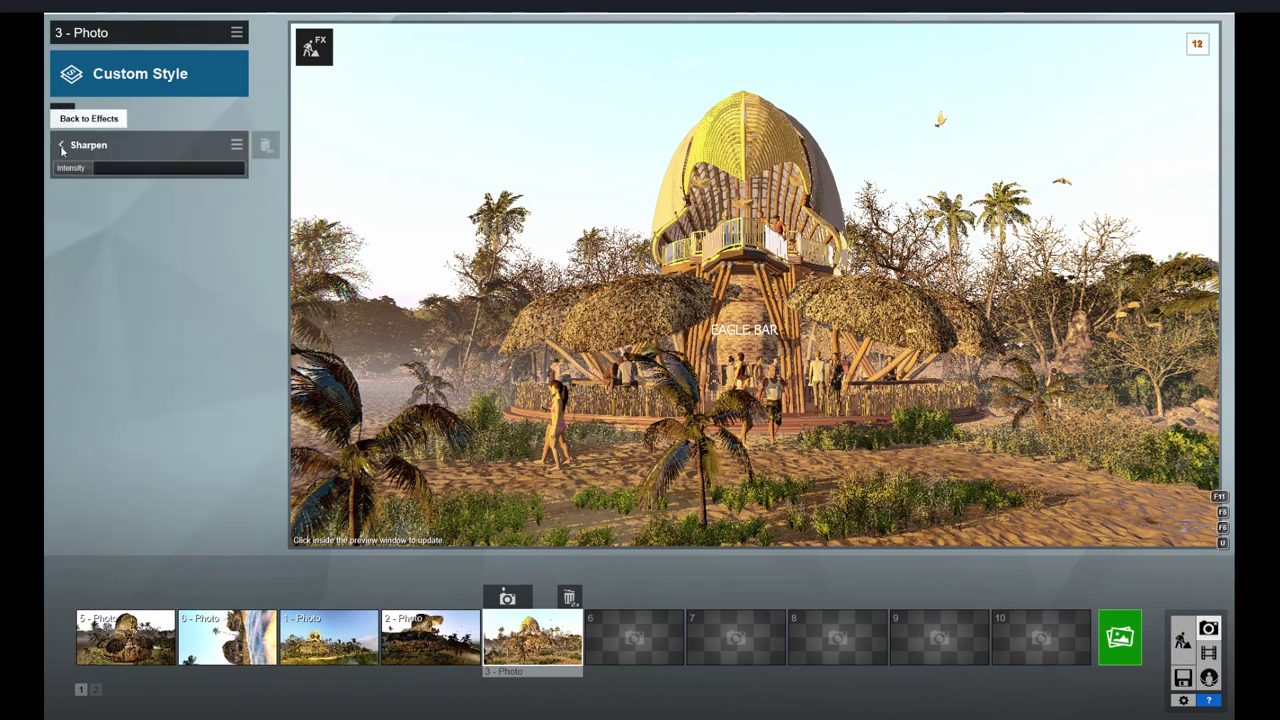
pyautogui.click(92, 168)
pyautogui.click(62, 146)
pyautogui.click(123, 487)
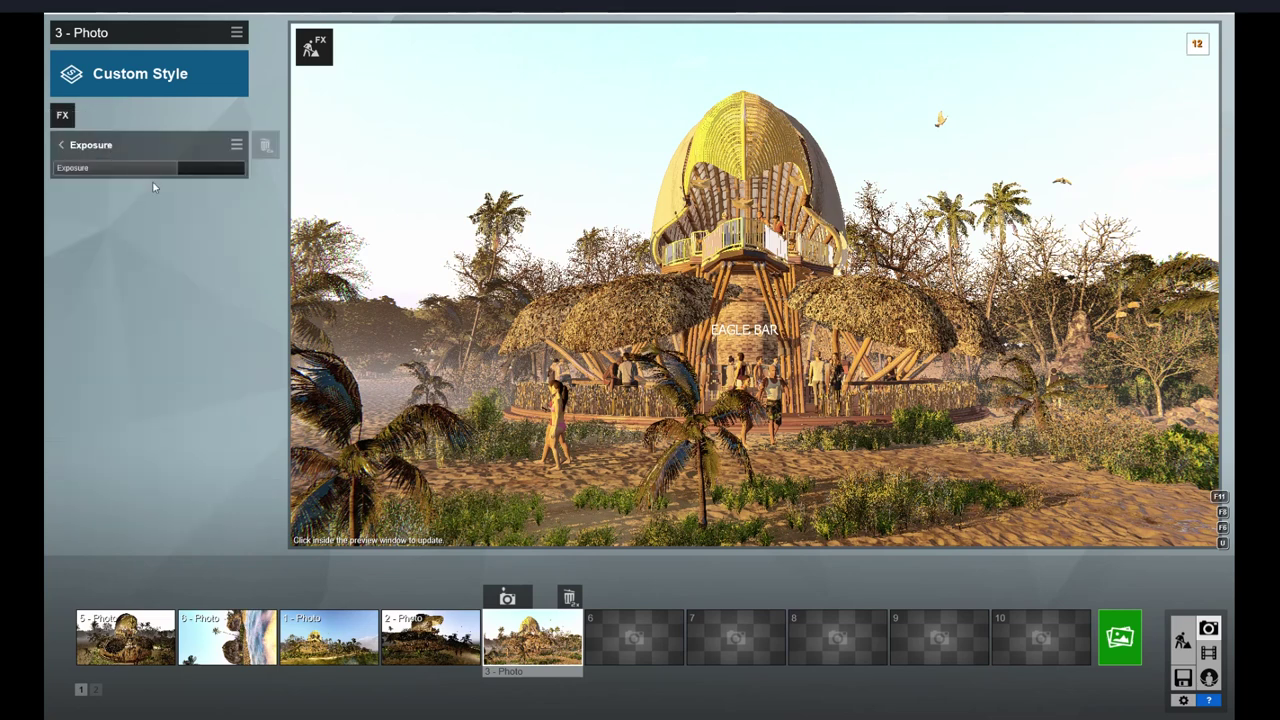
pyautogui.click(61, 147)
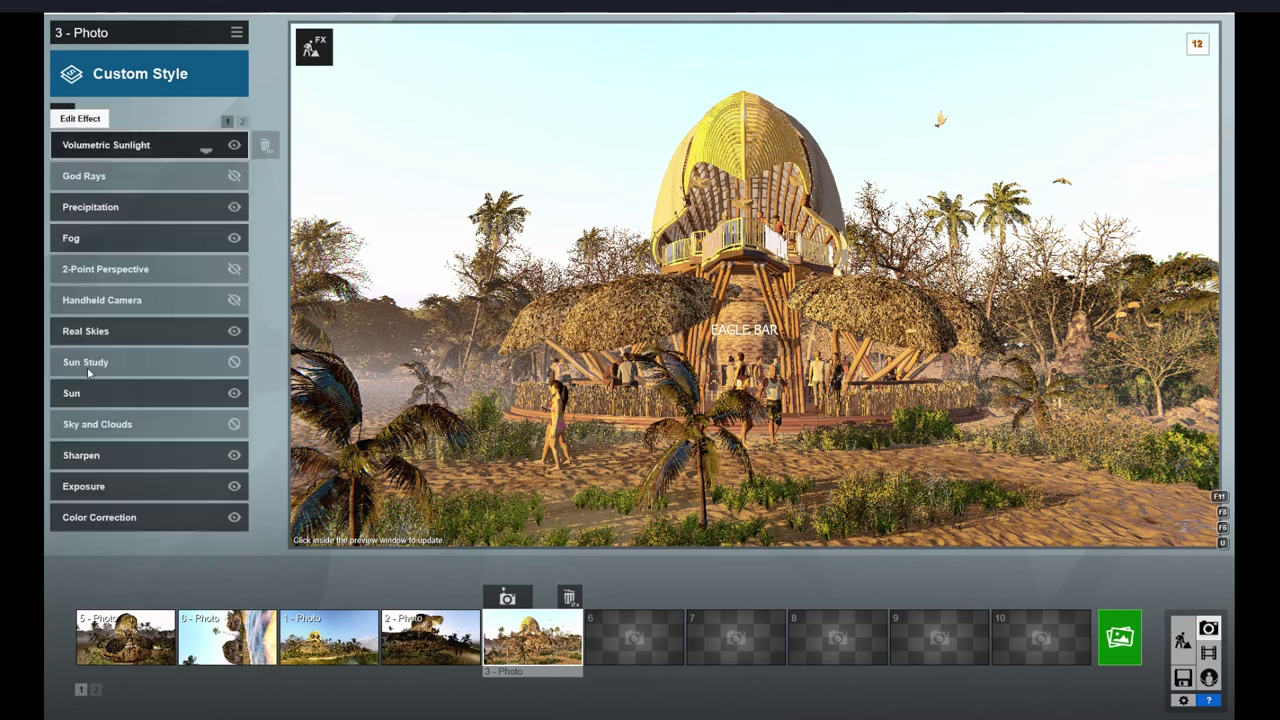
pyautogui.click(97, 518)
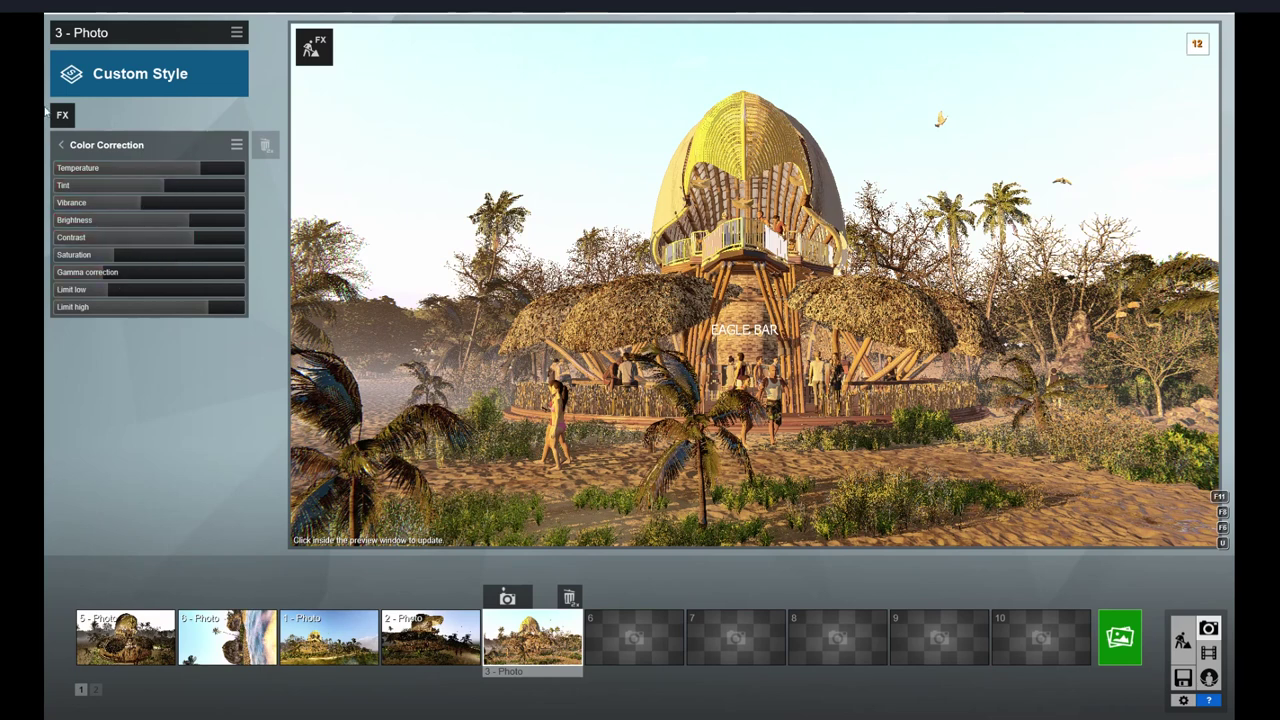
pyautogui.click(61, 145)
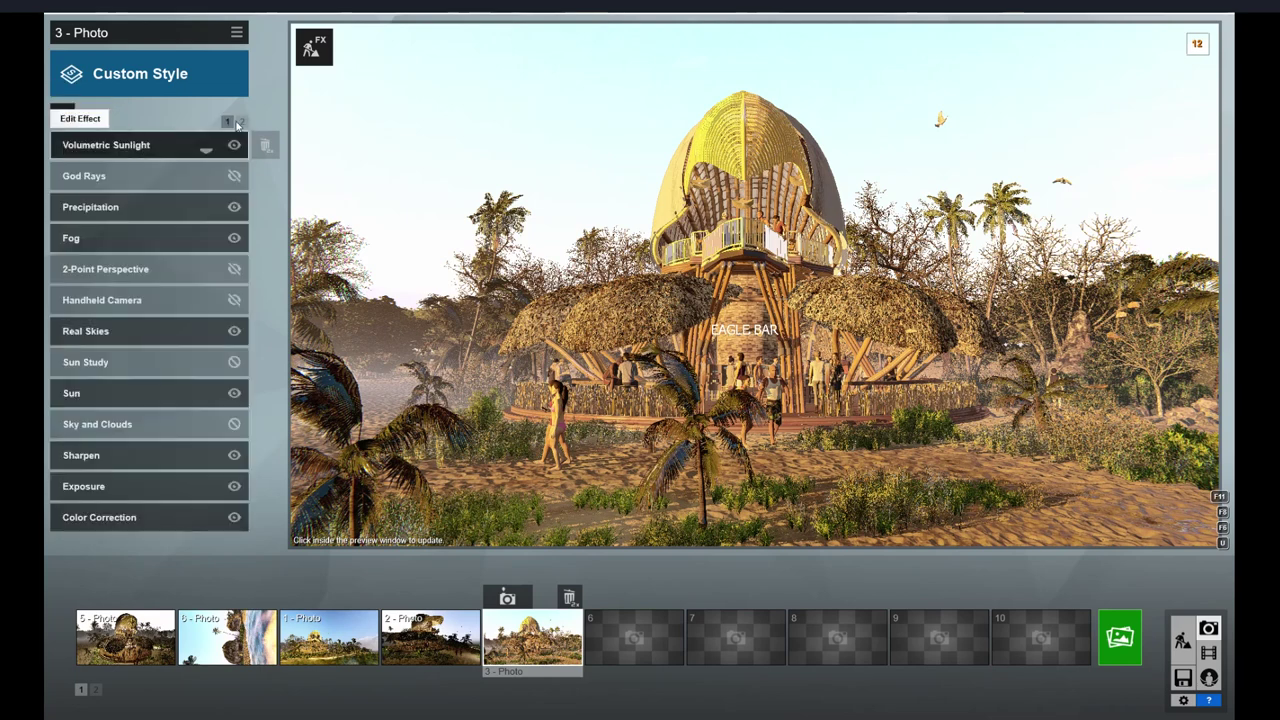
# Review the Reflection, Hyperlight and Sky Light effects on the second effects page
pyautogui.click(239, 122)
pyautogui.click(85, 150)
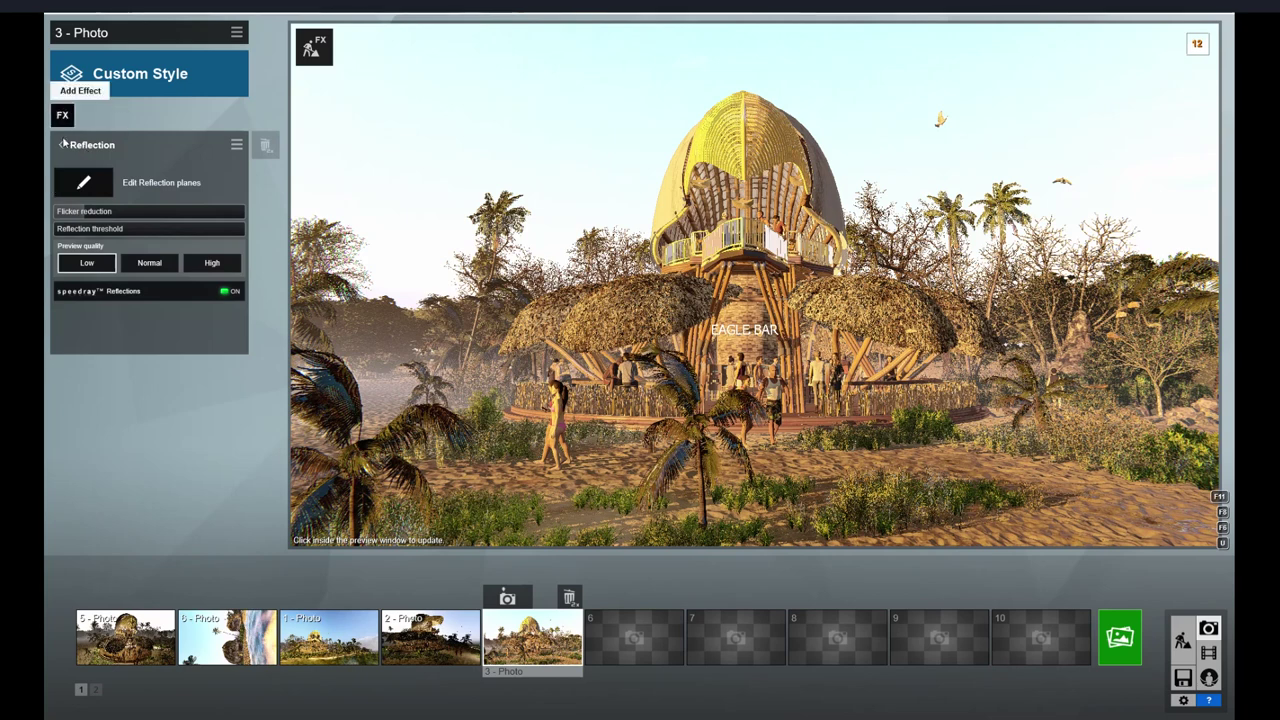
pyautogui.click(61, 145)
pyautogui.click(88, 178)
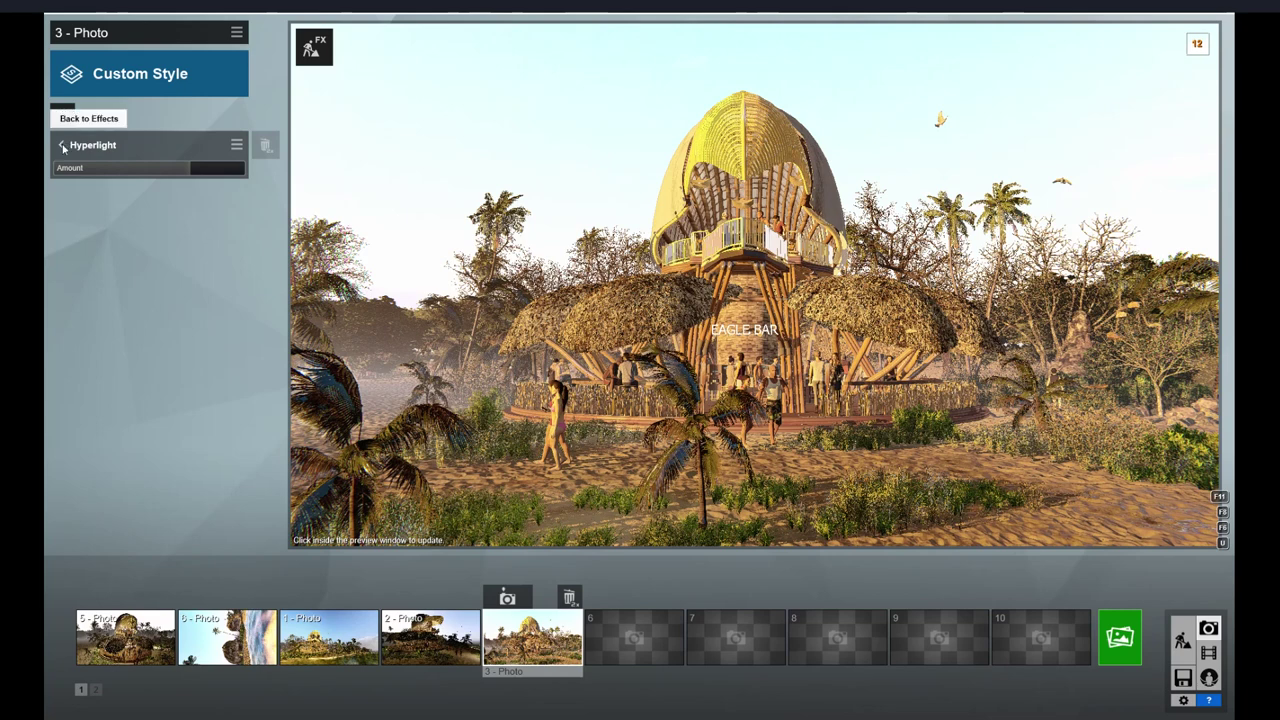
pyautogui.click(62, 147)
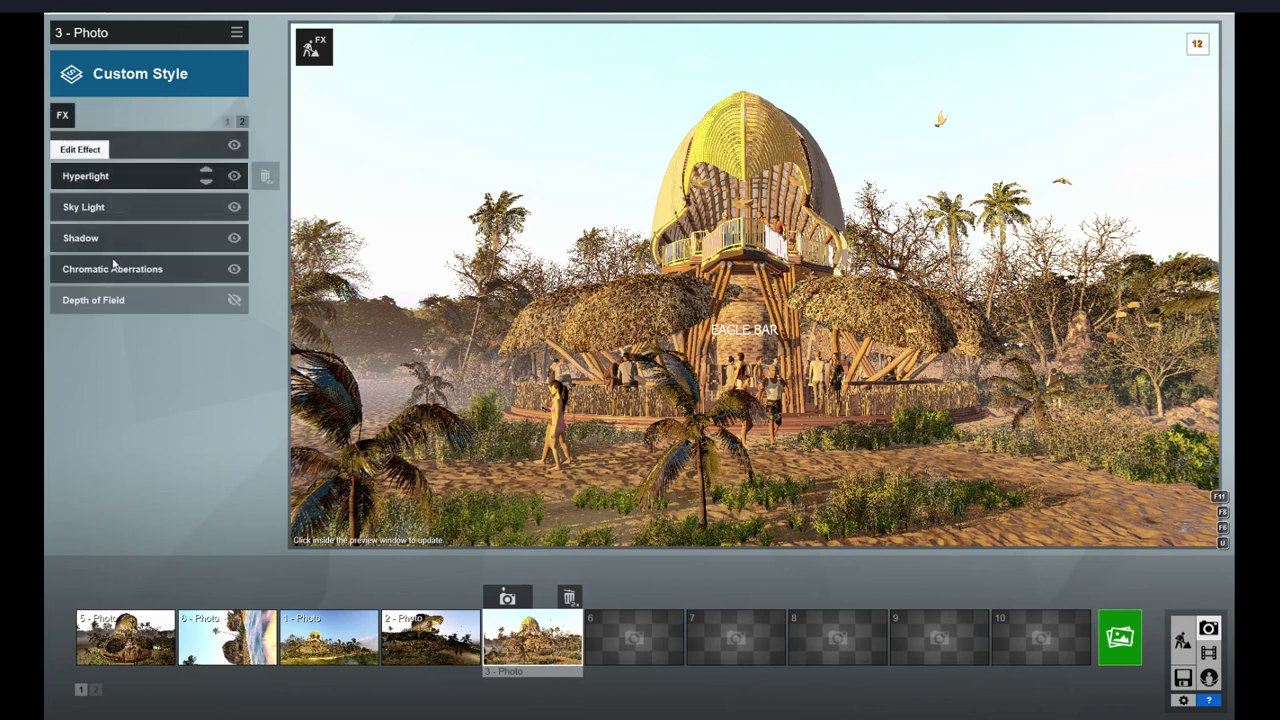
pyautogui.click(92, 208)
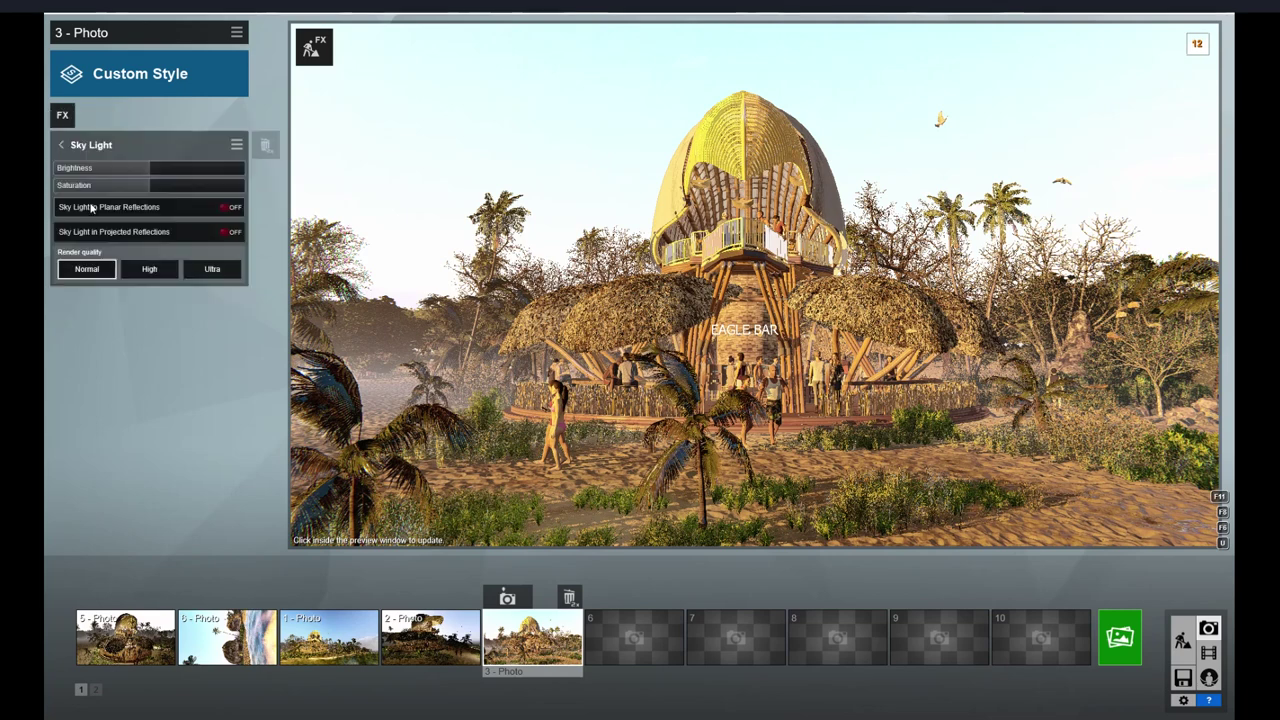
pyautogui.click(58, 146)
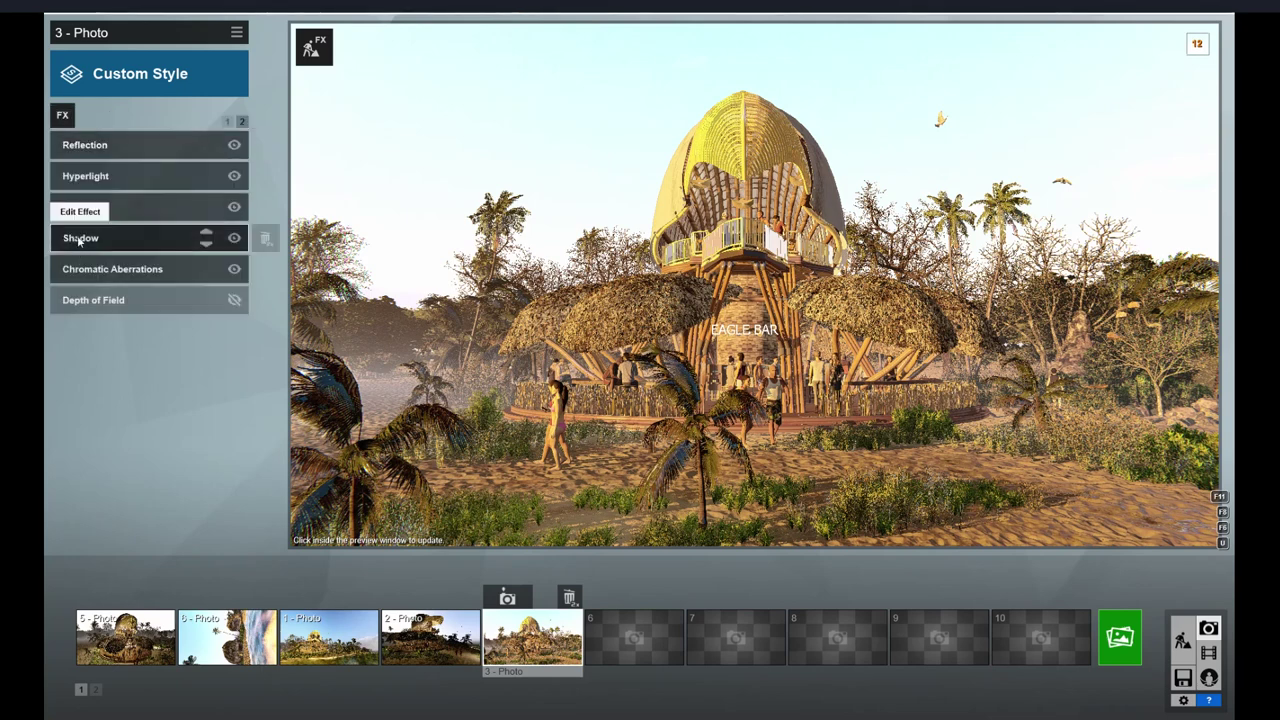
# Check Shadow and Chromatic Aberrations, then render the '3 - Photo' shot as a 1920x1080 JPG
pyautogui.click(72, 240)
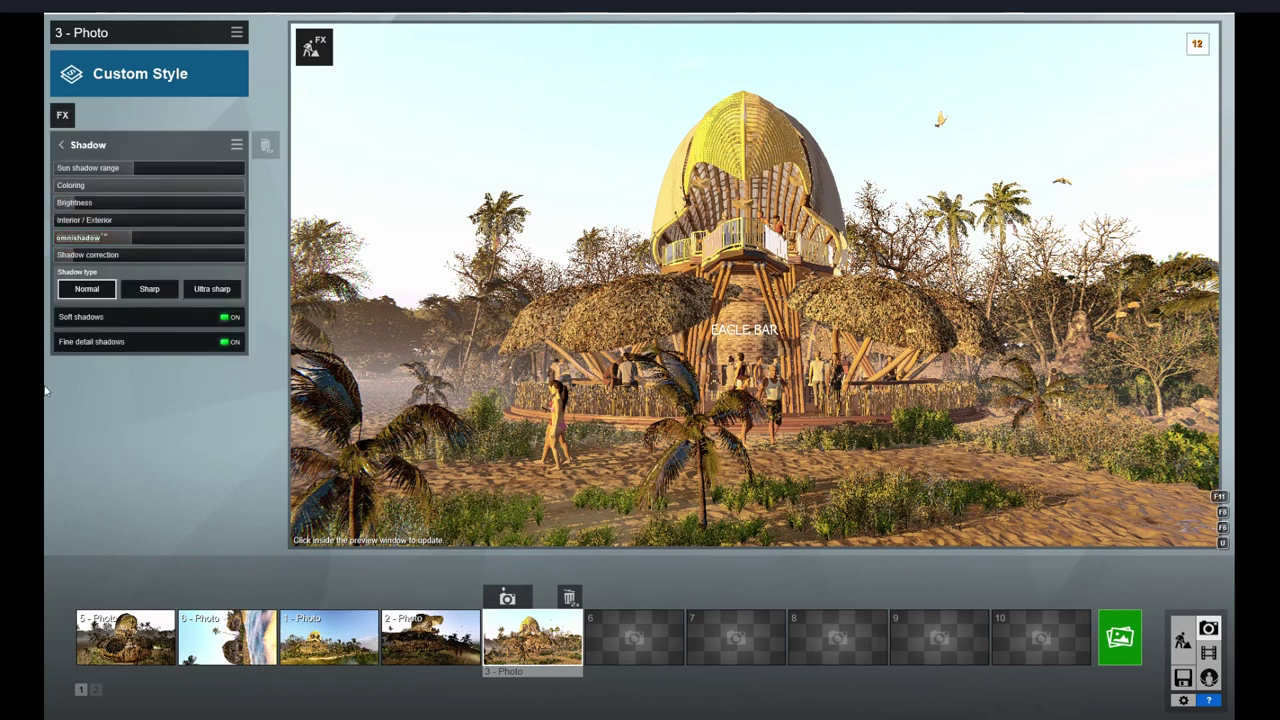
pyautogui.click(60, 146)
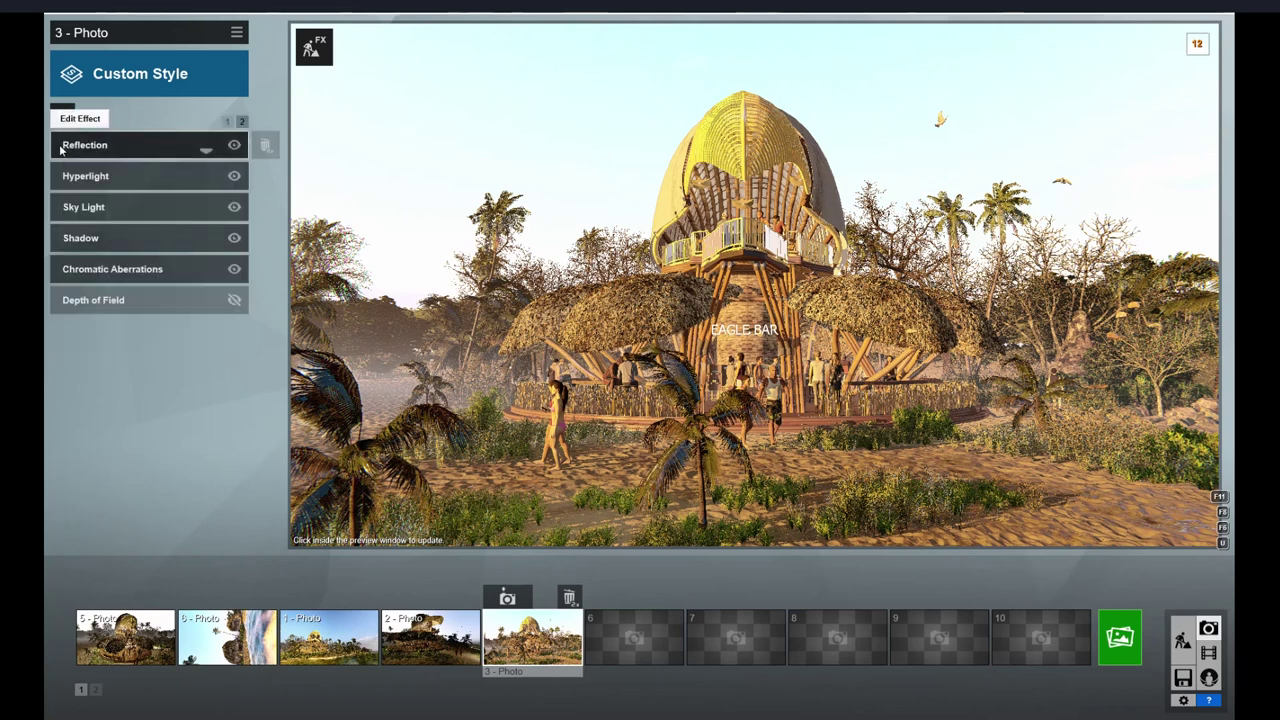
pyautogui.click(88, 269)
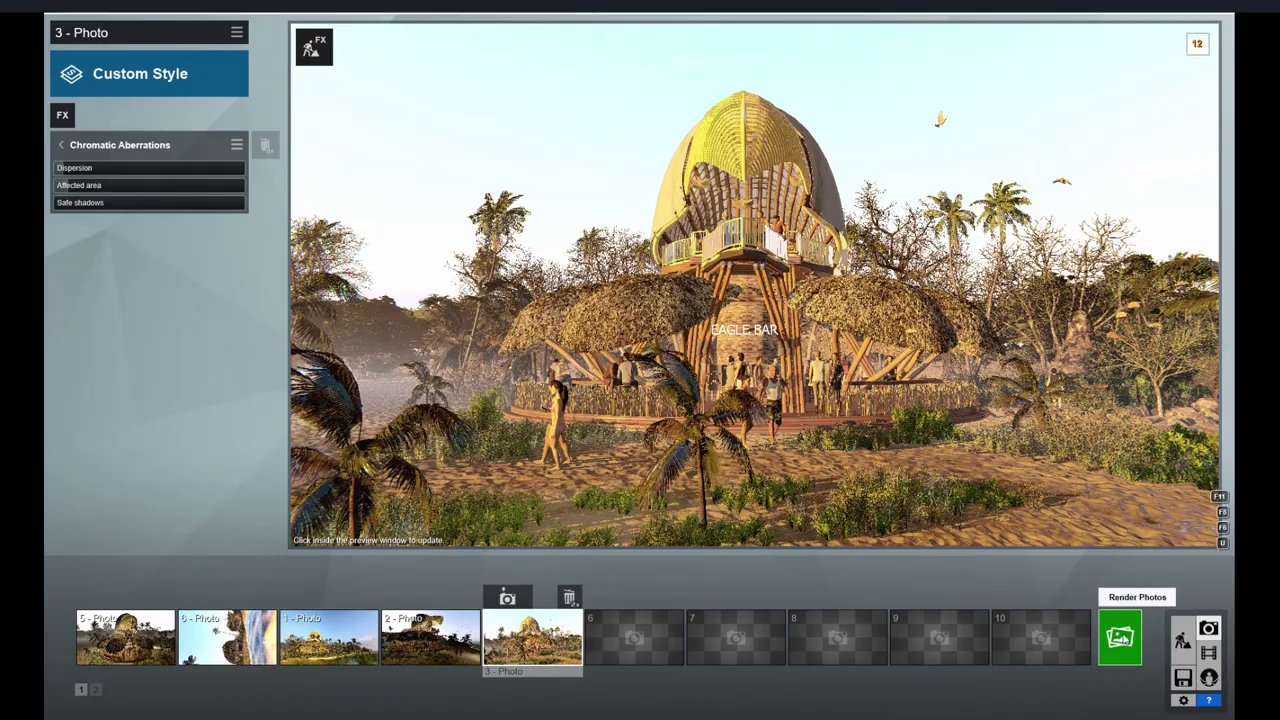
pyautogui.click(1120, 637)
pyautogui.click(866, 530)
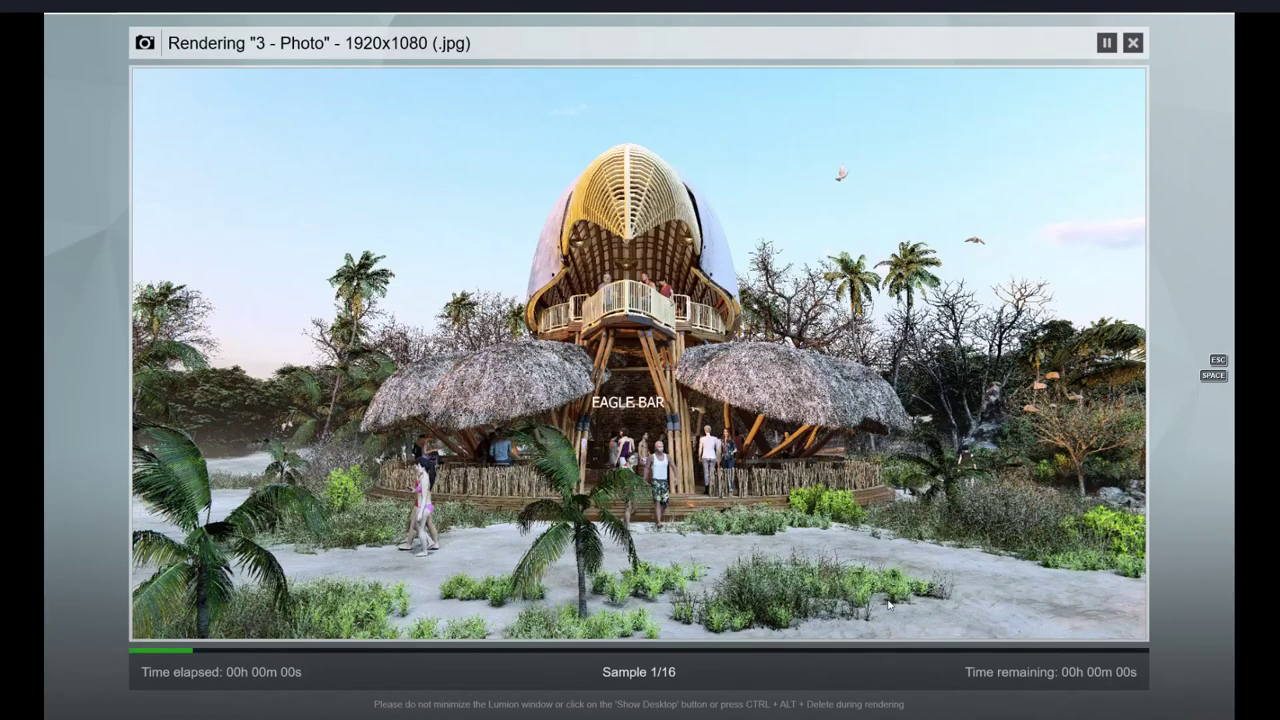